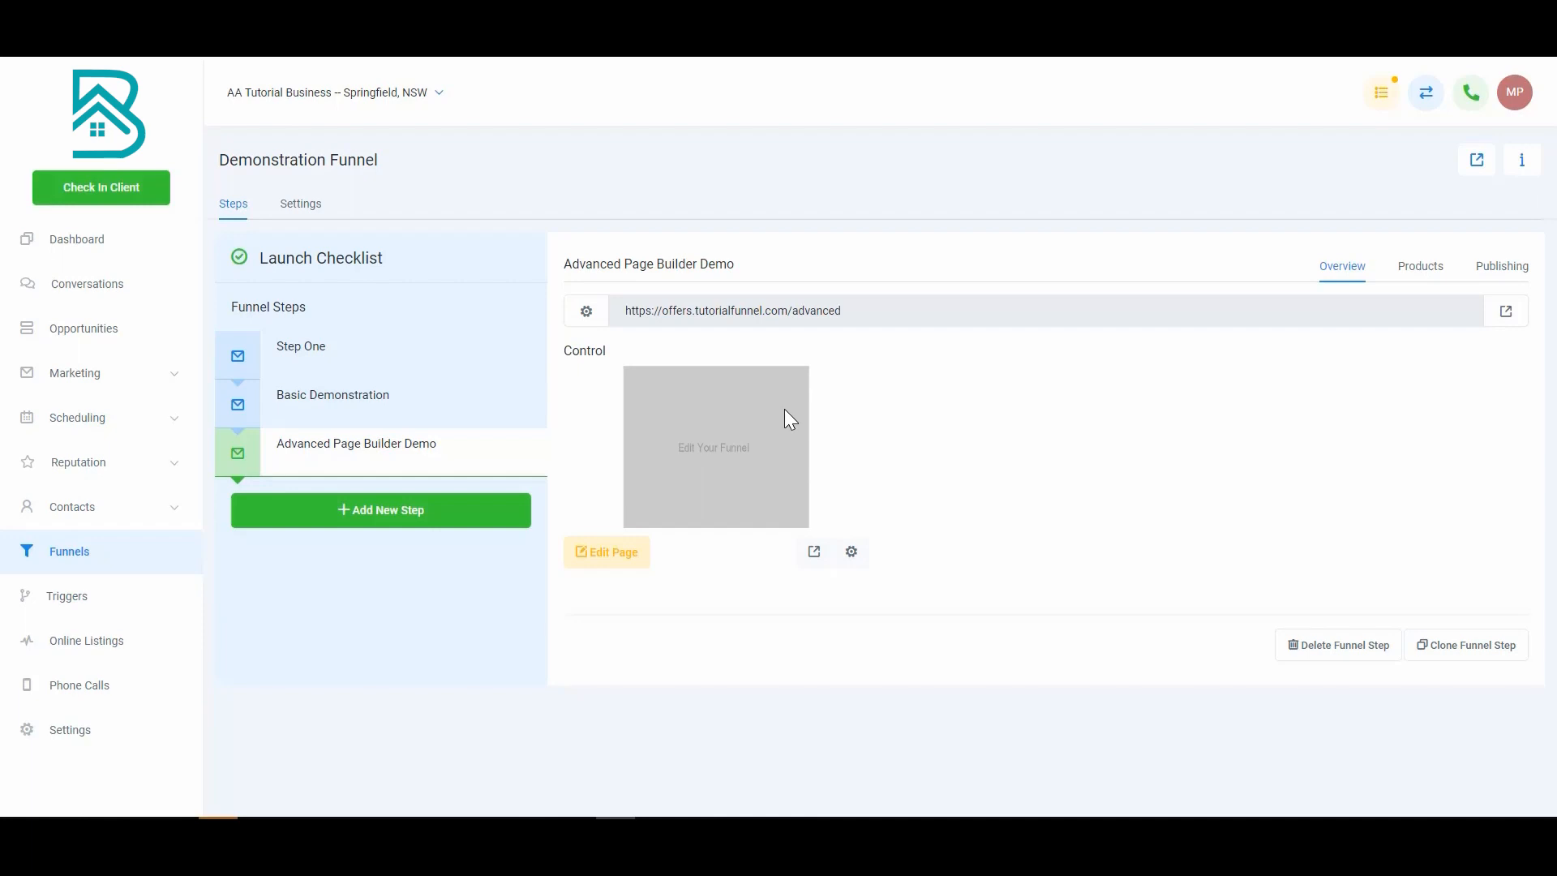
- Open the Advanced Page Builder Demo page for editing and bring up its background settings
{"action": "mouse_move", "coordinate": [406, 472]}
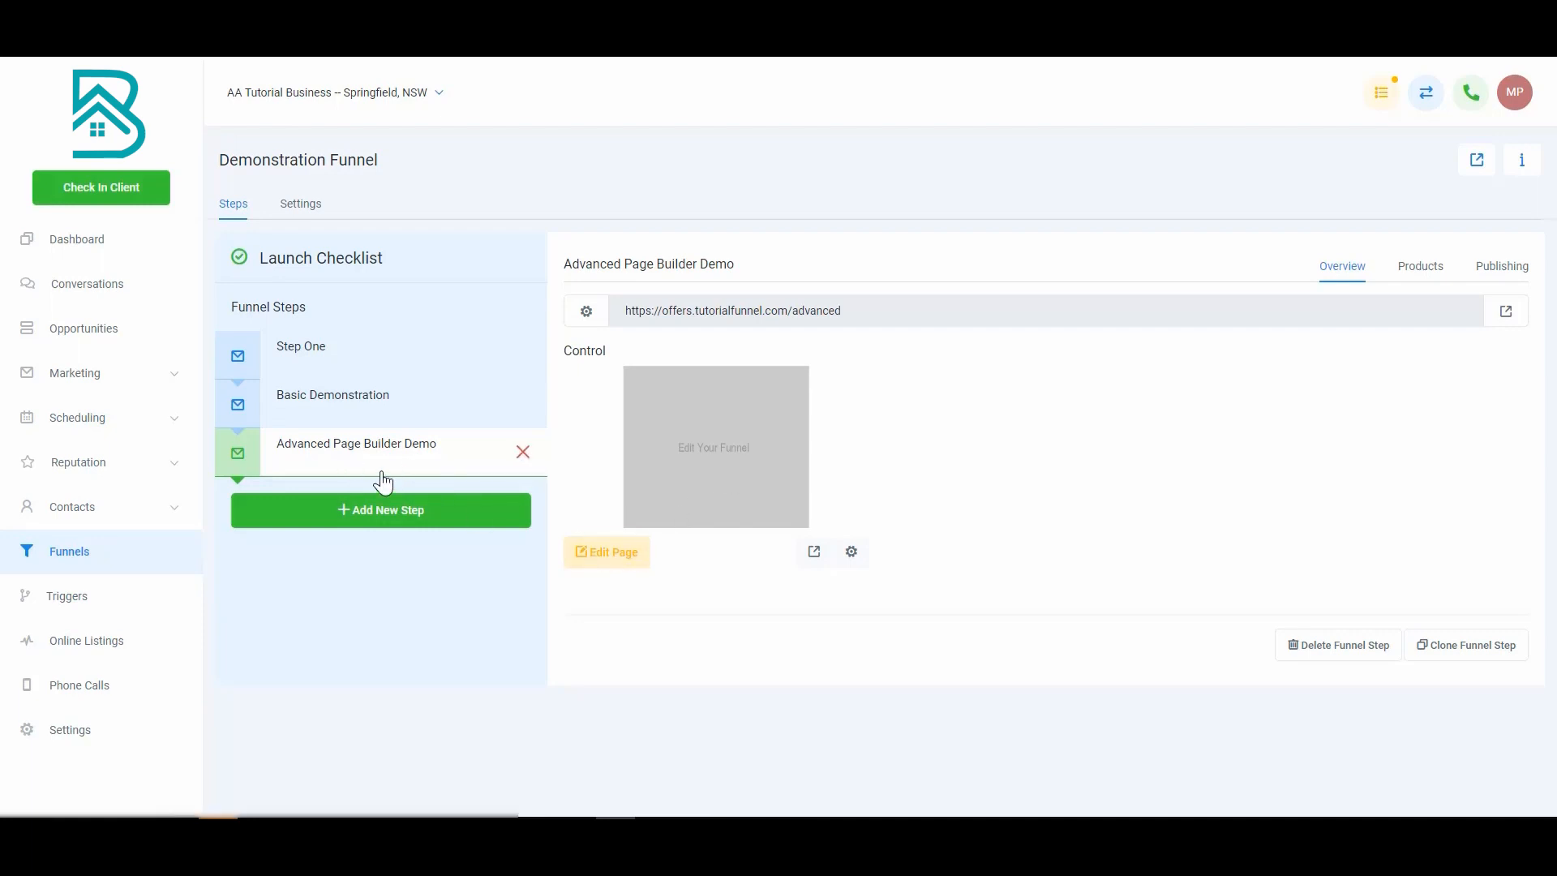
{"action": "left_click", "coordinate": [619, 560]}
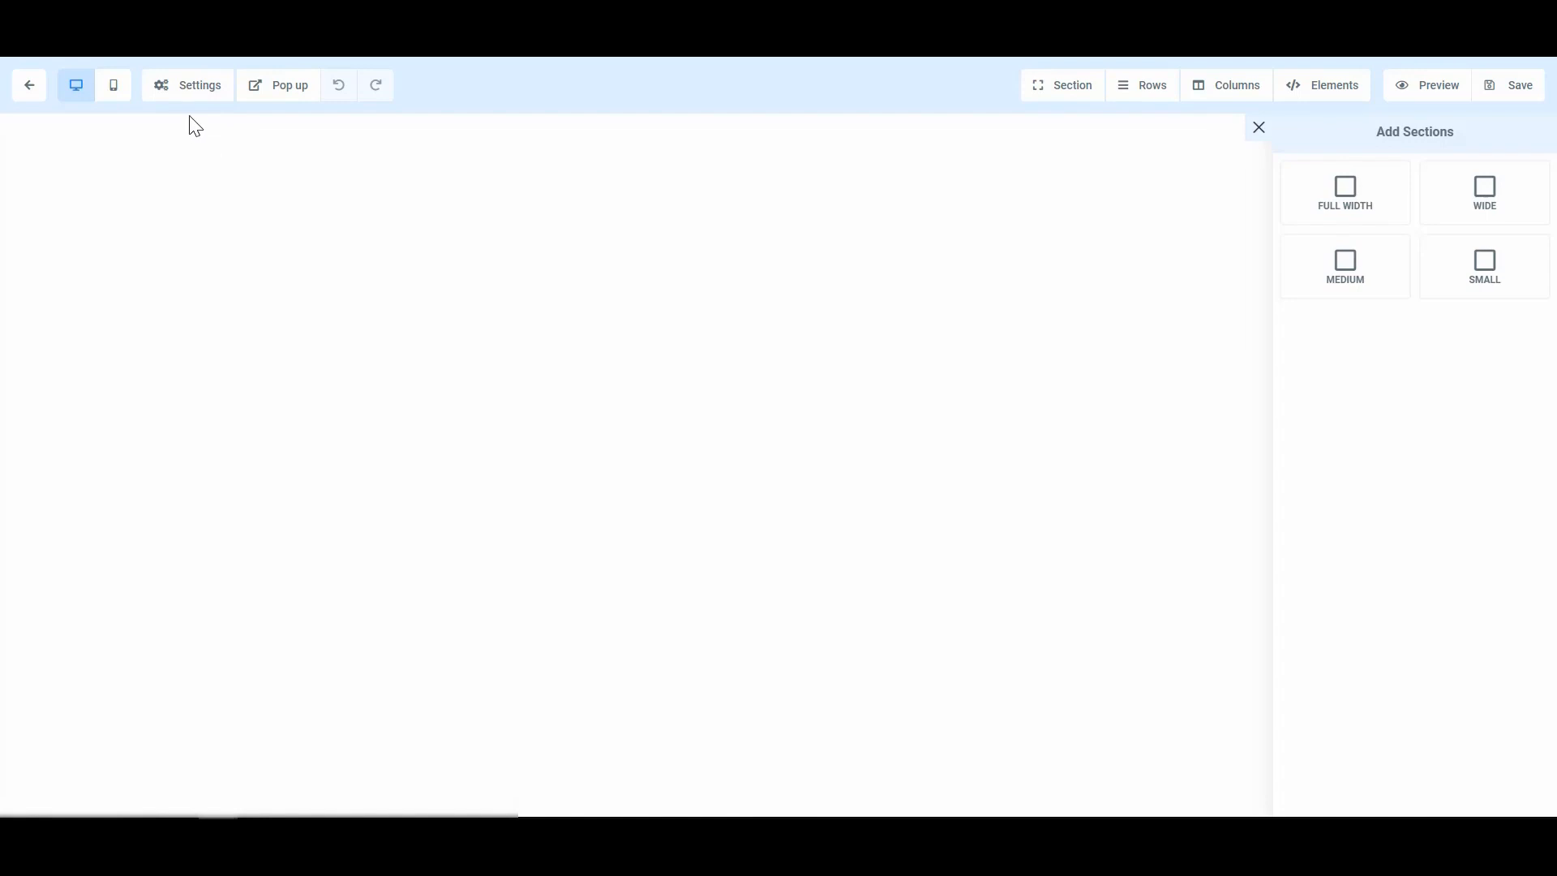
{"action": "left_click", "coordinate": [198, 95]}
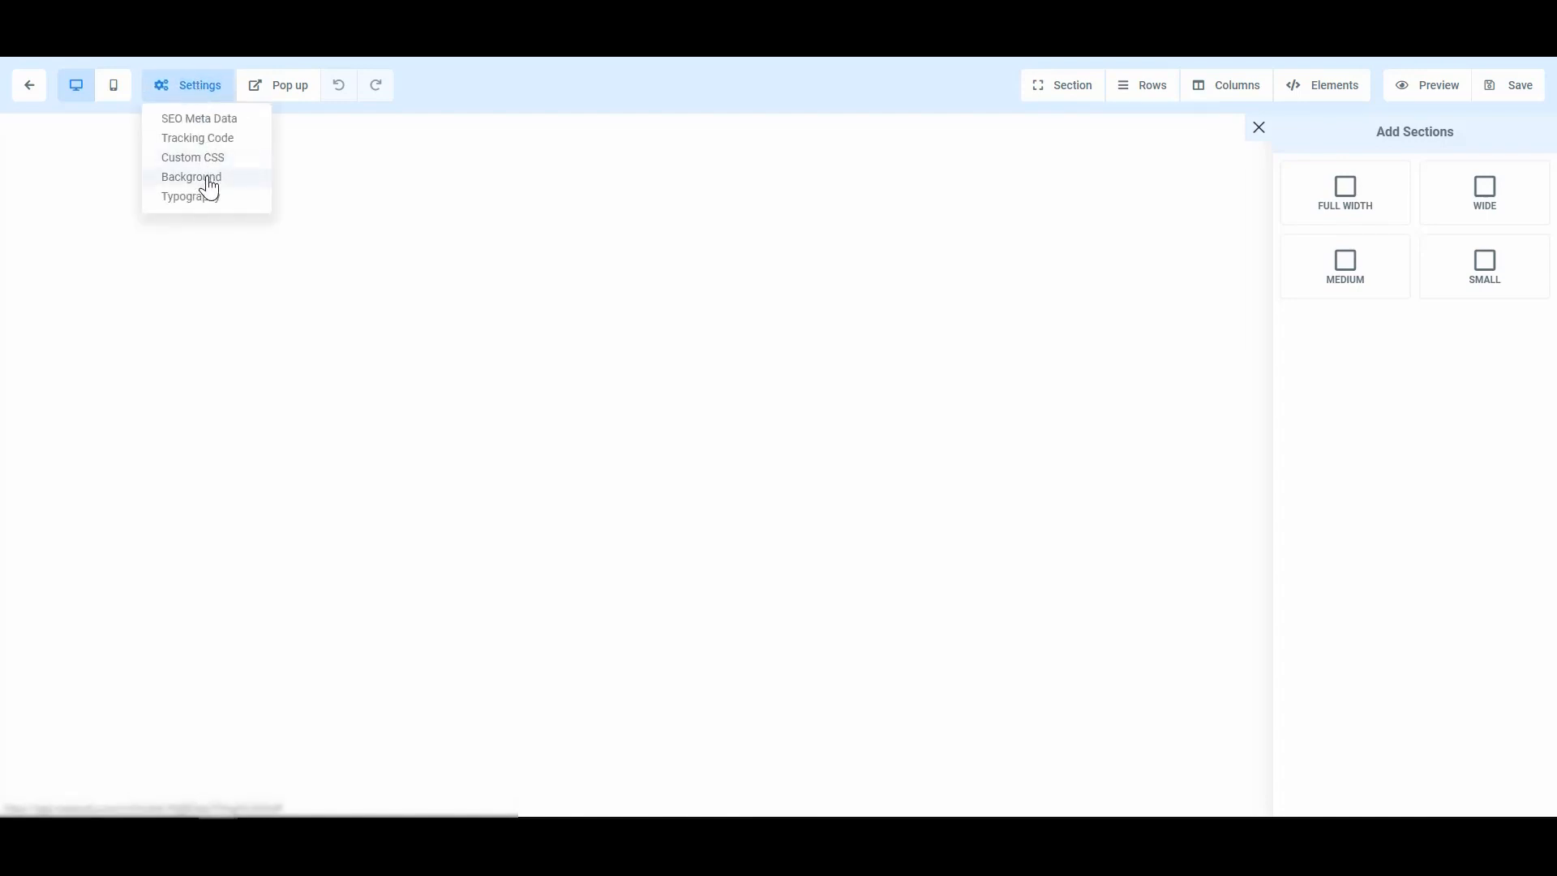
{"action": "left_click", "coordinate": [204, 180]}
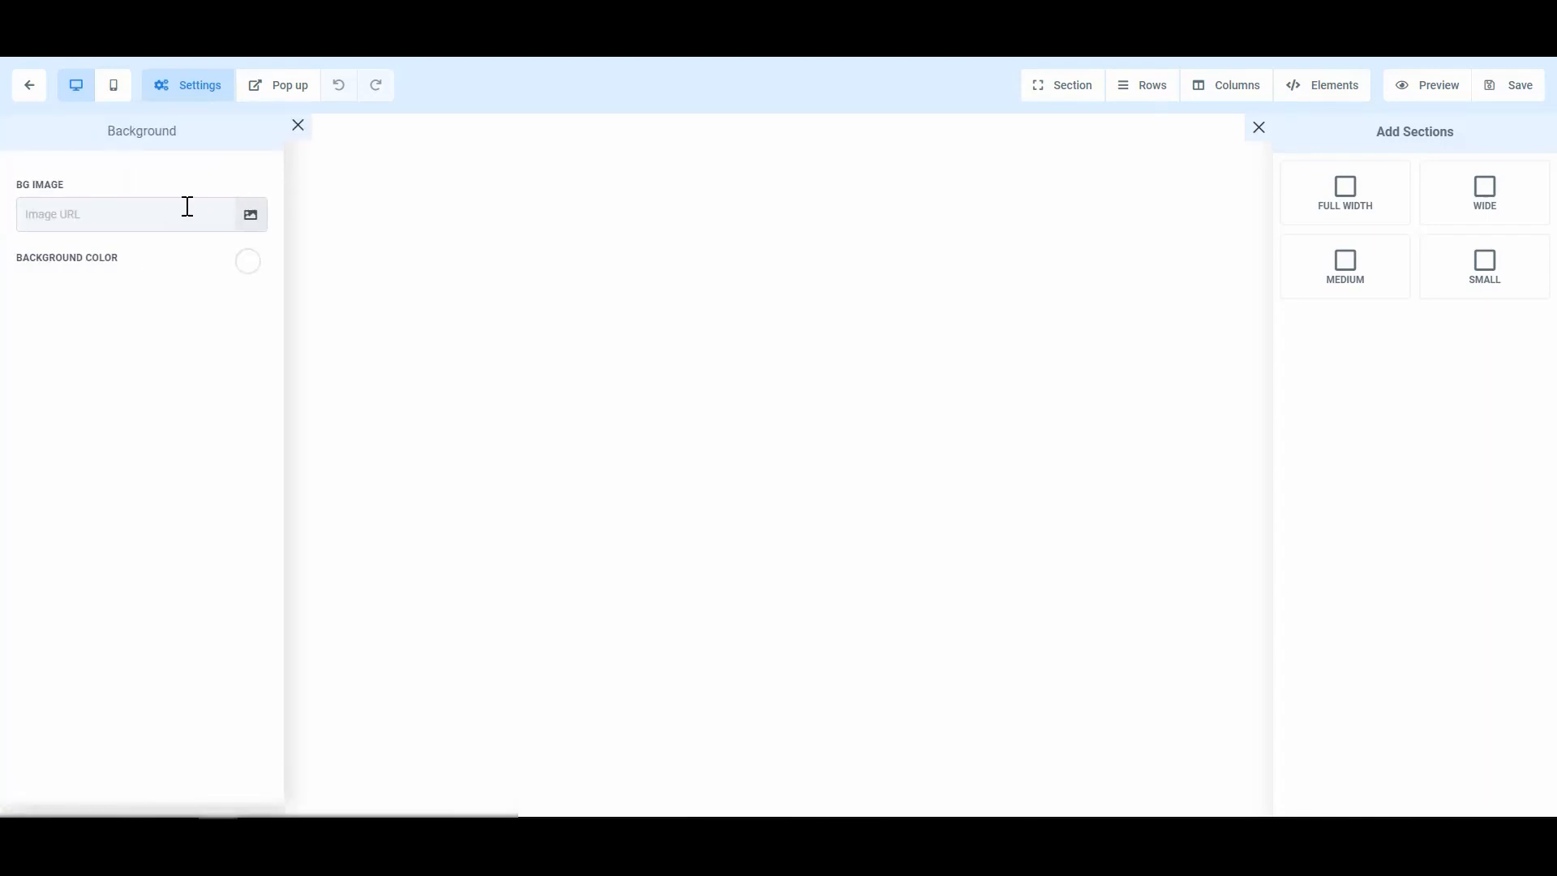
- Try the red and black preset swatches as the page's background color
{"action": "left_click", "coordinate": [247, 269]}
{"action": "left_click", "coordinate": [176, 299]}
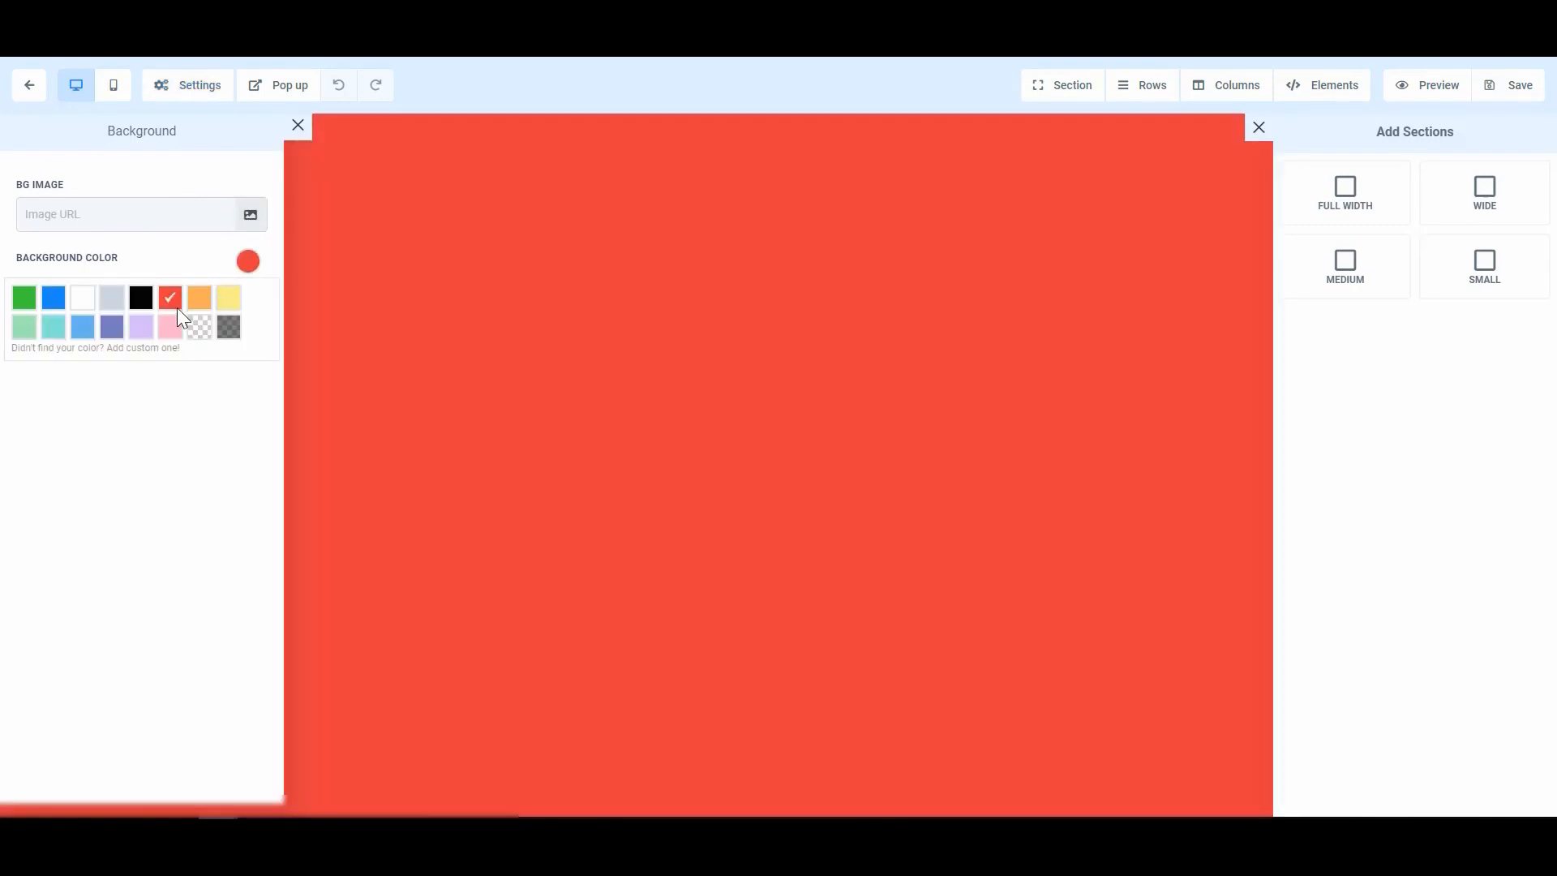
{"action": "left_click", "coordinate": [136, 303]}
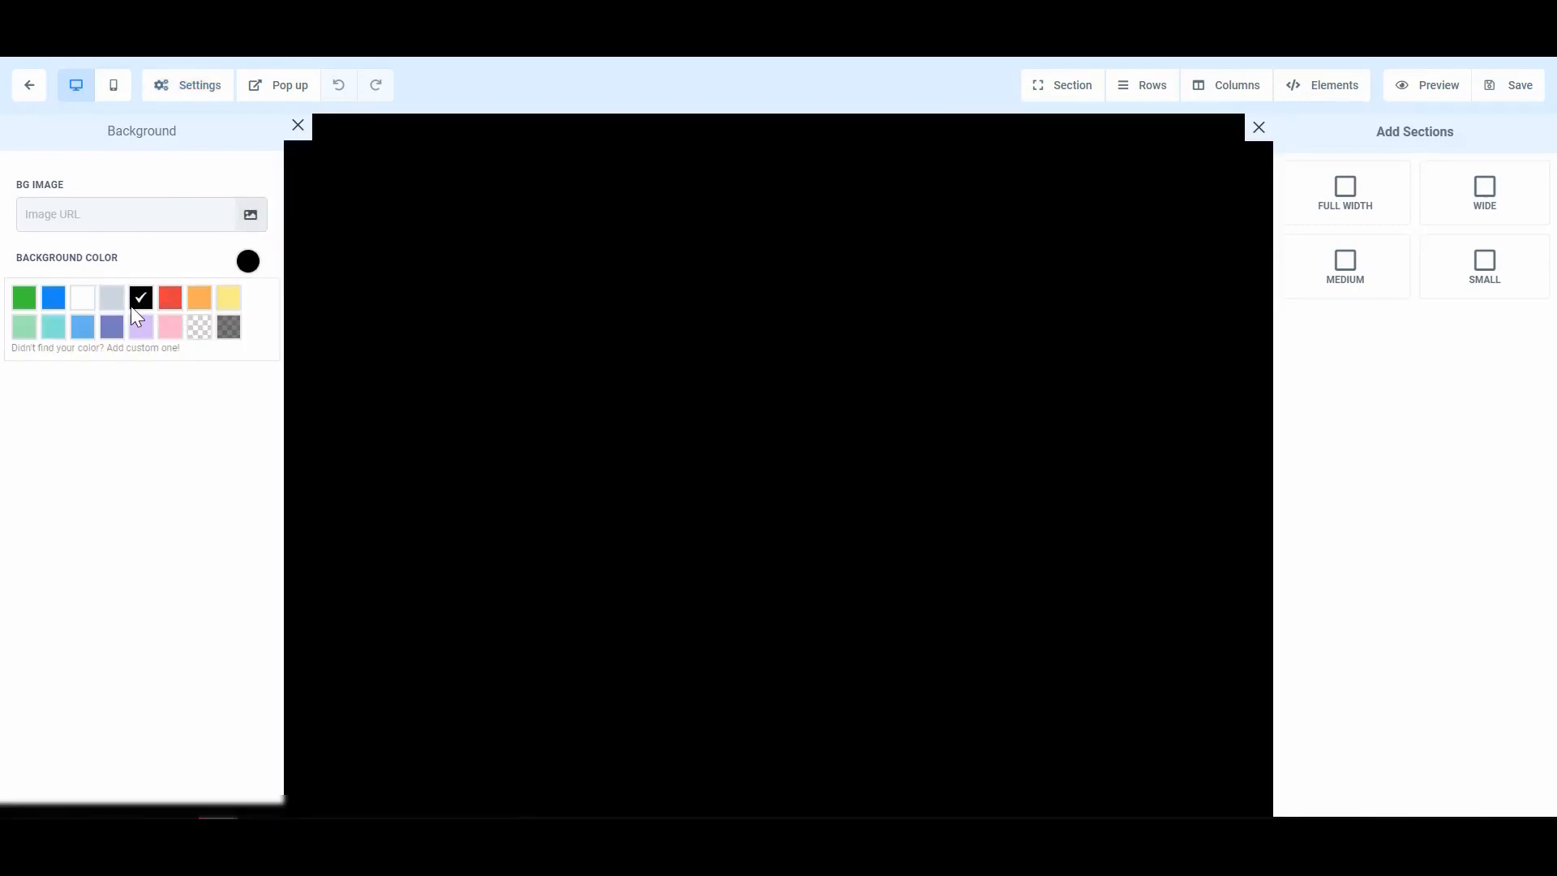
- Add a semi-transparent green custom color, rgba(42,173,112,0.43), to the background palette and set the page background to white
{"action": "left_click", "coordinate": [136, 357]}
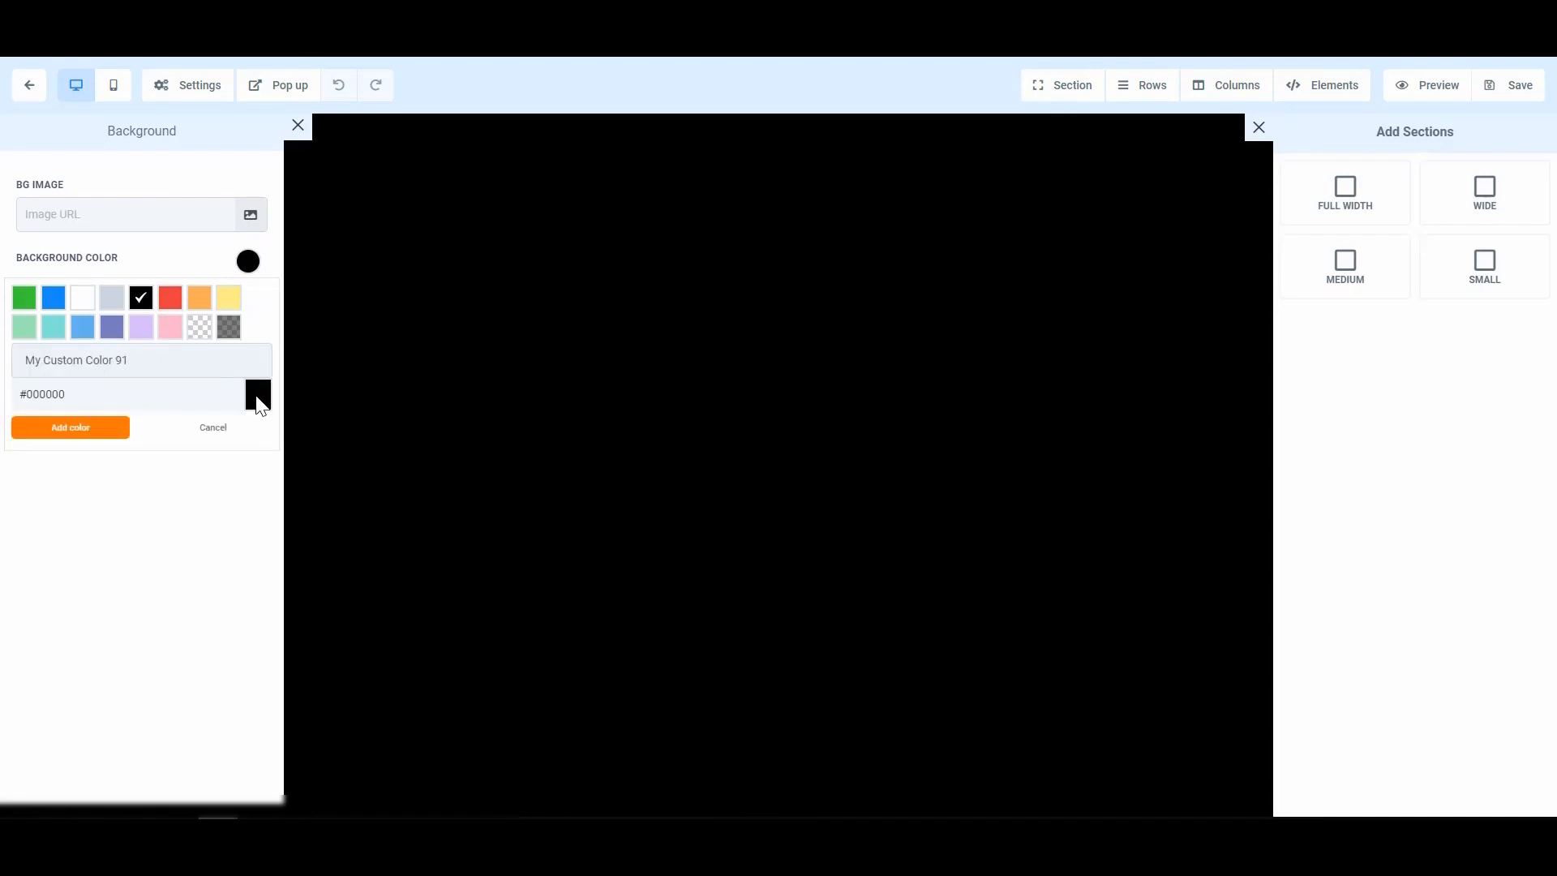
{"action": "left_click", "coordinate": [259, 398]}
{"action": "mouse_move", "coordinate": [115, 476]}
{"action": "left_mouse_down"}
{"action": "mouse_move", "coordinate": [146, 462]}
{"action": "mouse_move", "coordinate": [73, 451]}
{"action": "mouse_move", "coordinate": [73, 480]}
{"action": "mouse_move", "coordinate": [129, 443]}
{"action": "mouse_move", "coordinate": [143, 465]}
{"action": "left_mouse_up"}
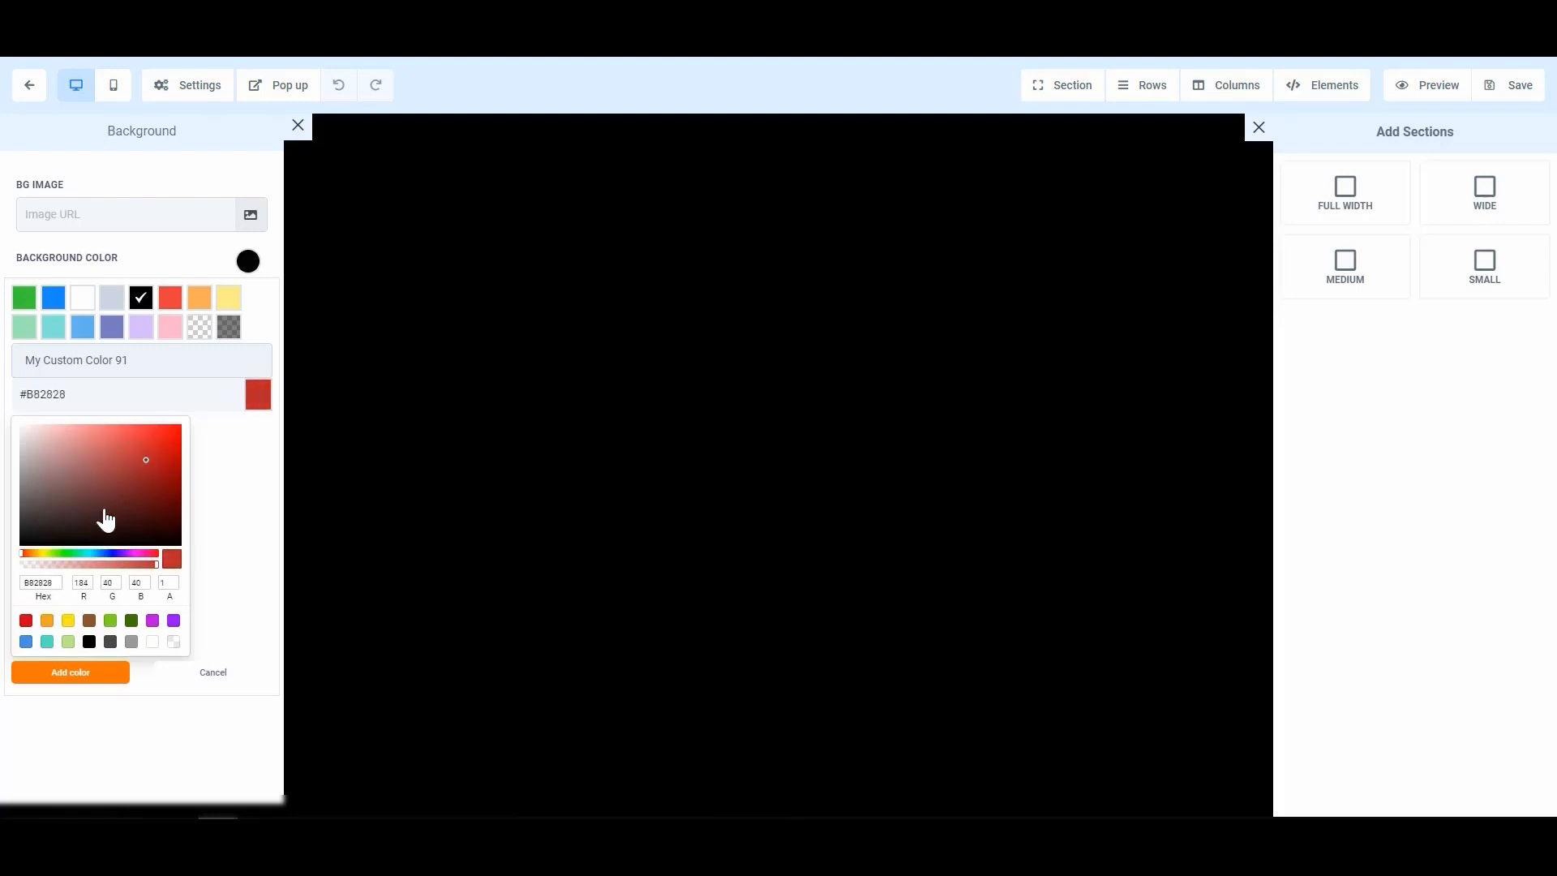
{"action": "left_click", "coordinate": [80, 555]}
{"action": "left_click_drag", "start_coordinate": [152, 566], "coordinate": [81, 566]}
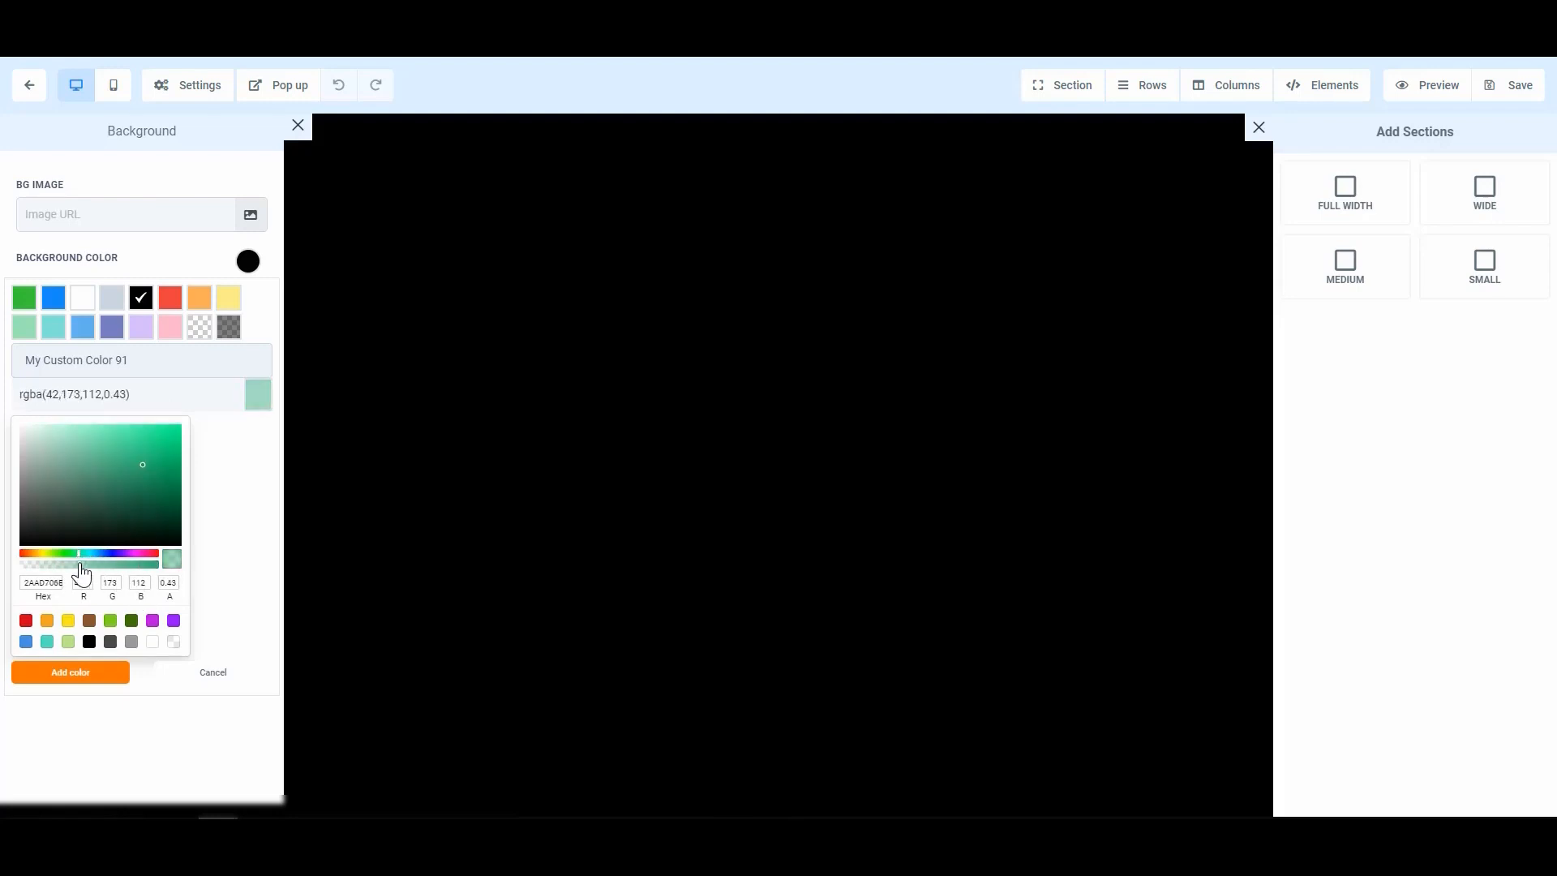
{"action": "left_click", "coordinate": [72, 678]}
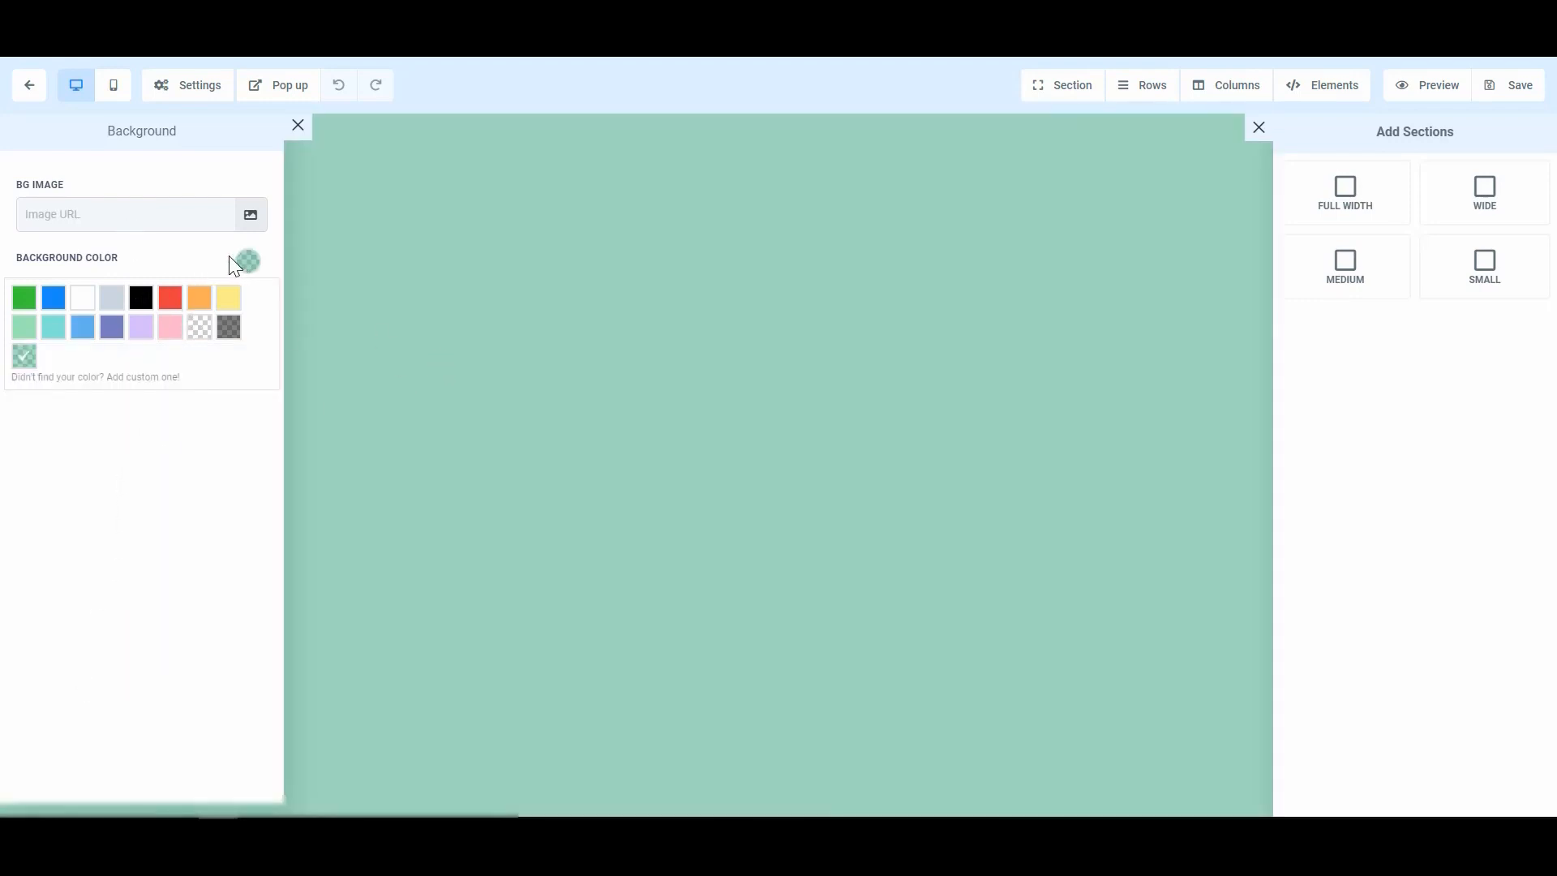
{"action": "left_click", "coordinate": [88, 302]}
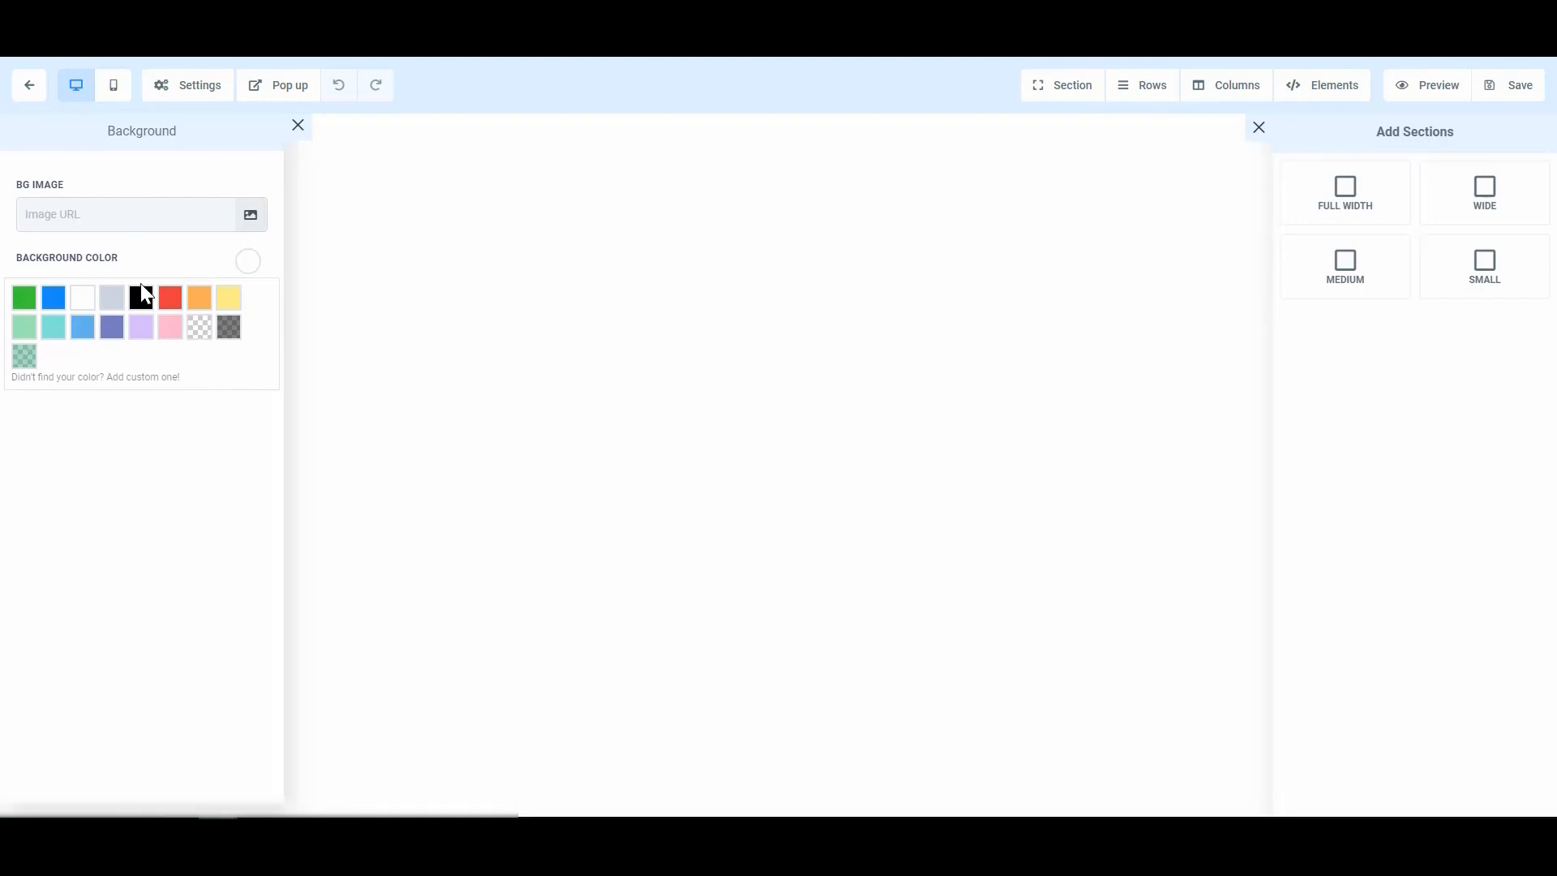
- Search Pixabay from the background image's media library for "space" pictures
{"action": "left_click", "coordinate": [251, 219]}
{"action": "mouse_move", "coordinate": [120, 420]}
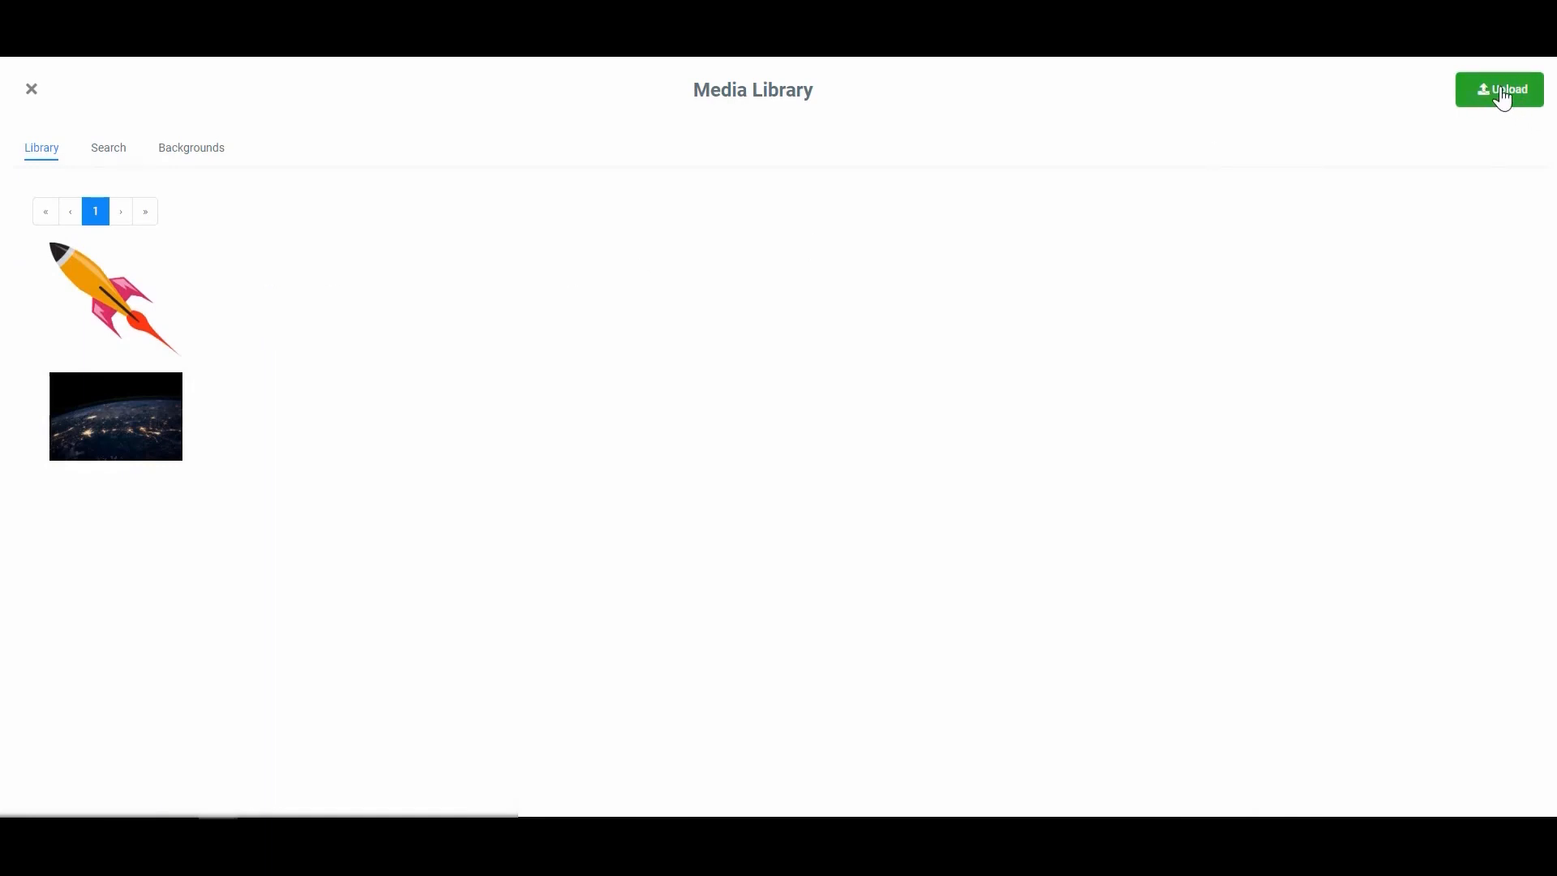
{"action": "left_click", "coordinate": [100, 155]}
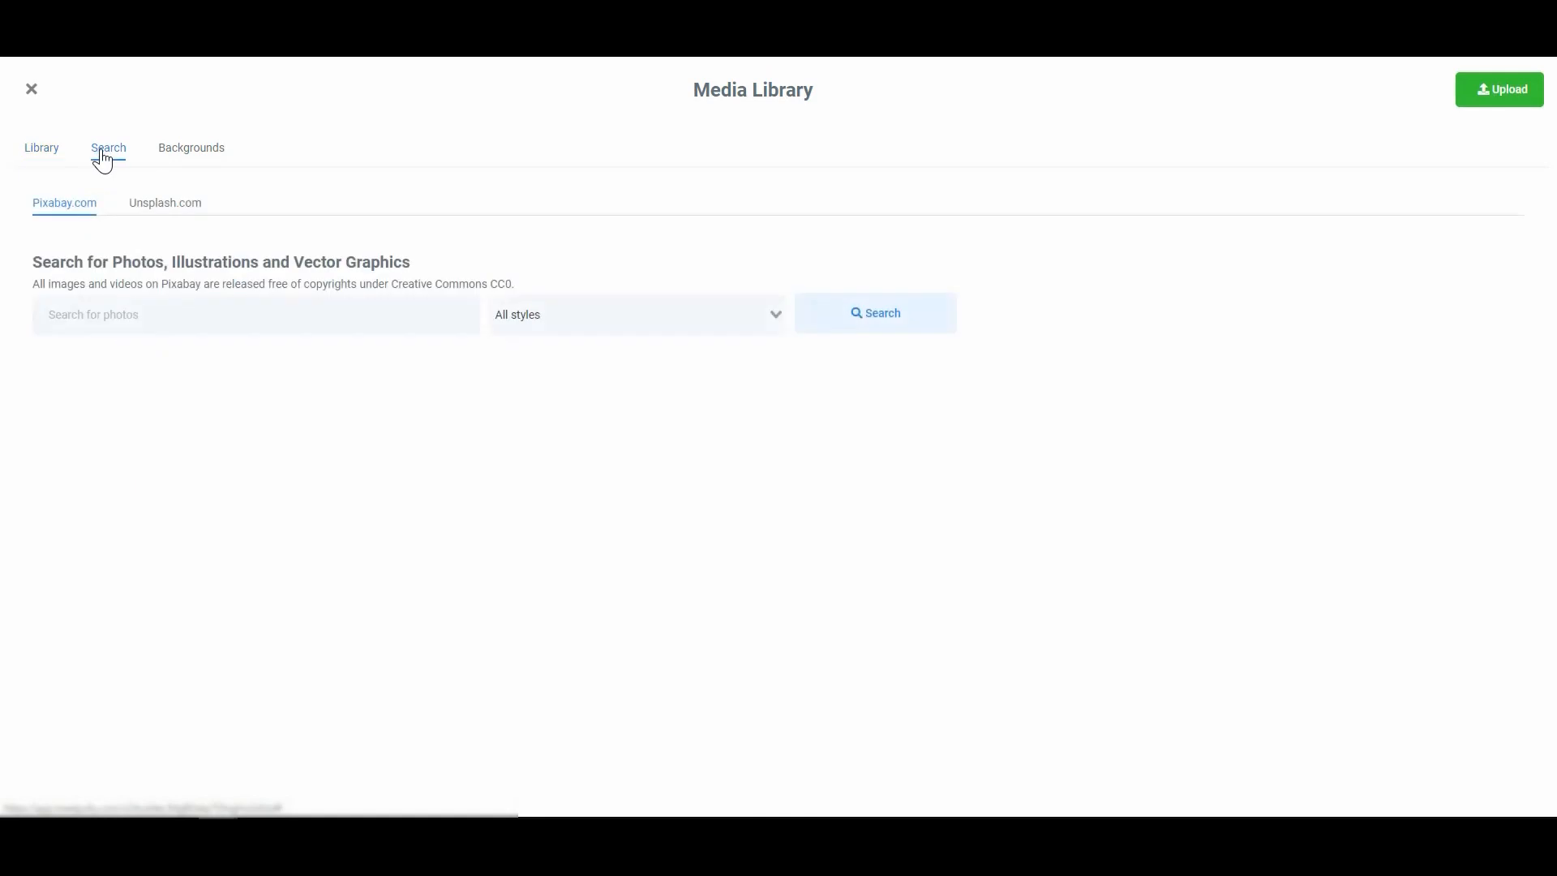
{"action": "type", "text": "space"}
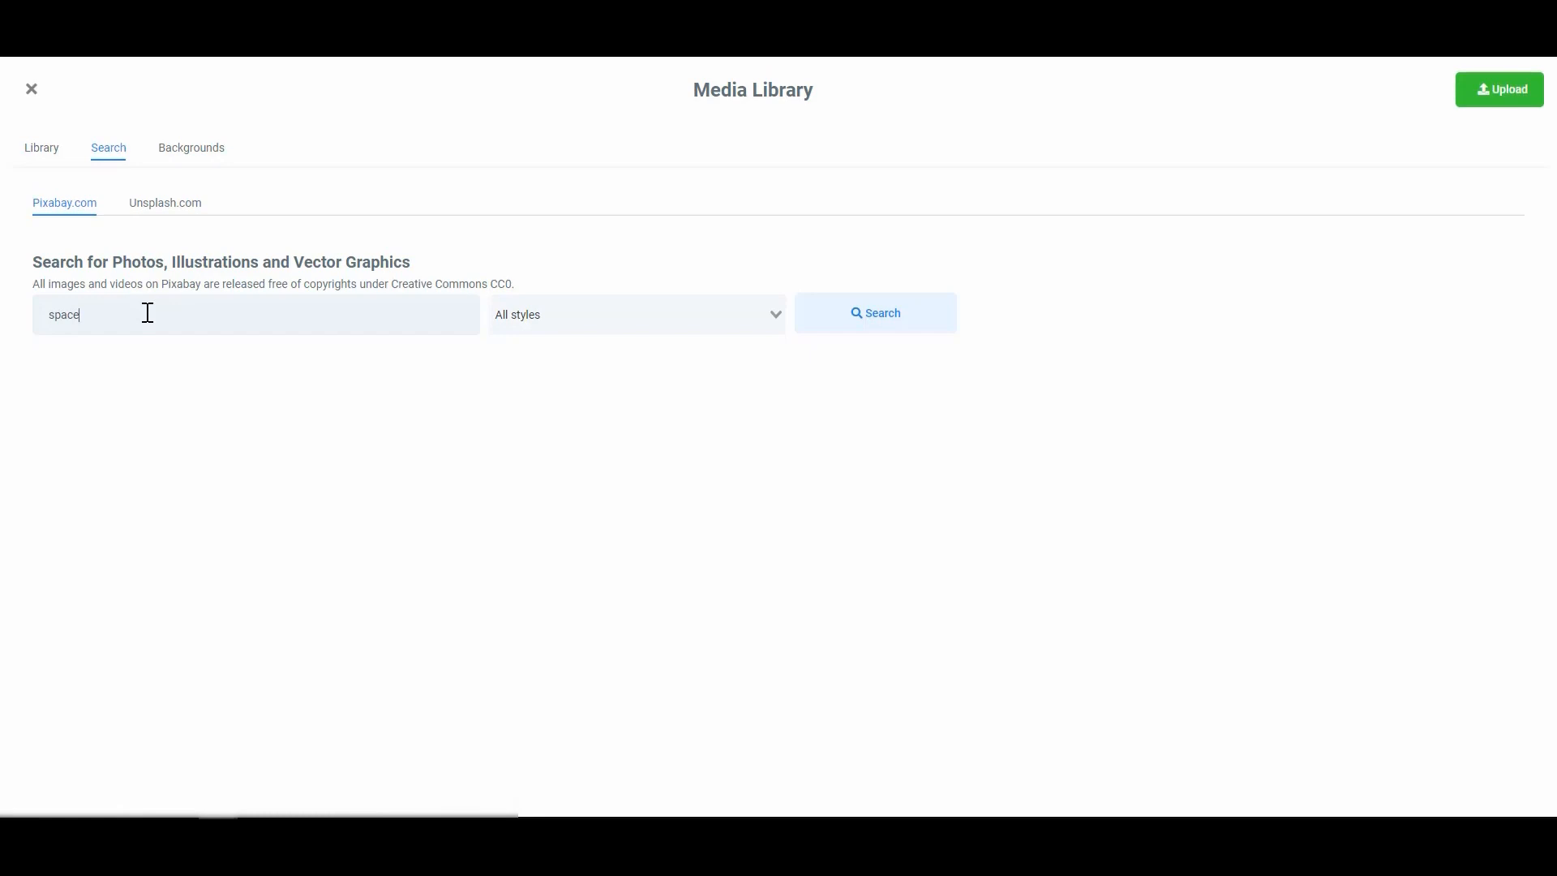
{"action": "left_click", "coordinate": [870, 325]}
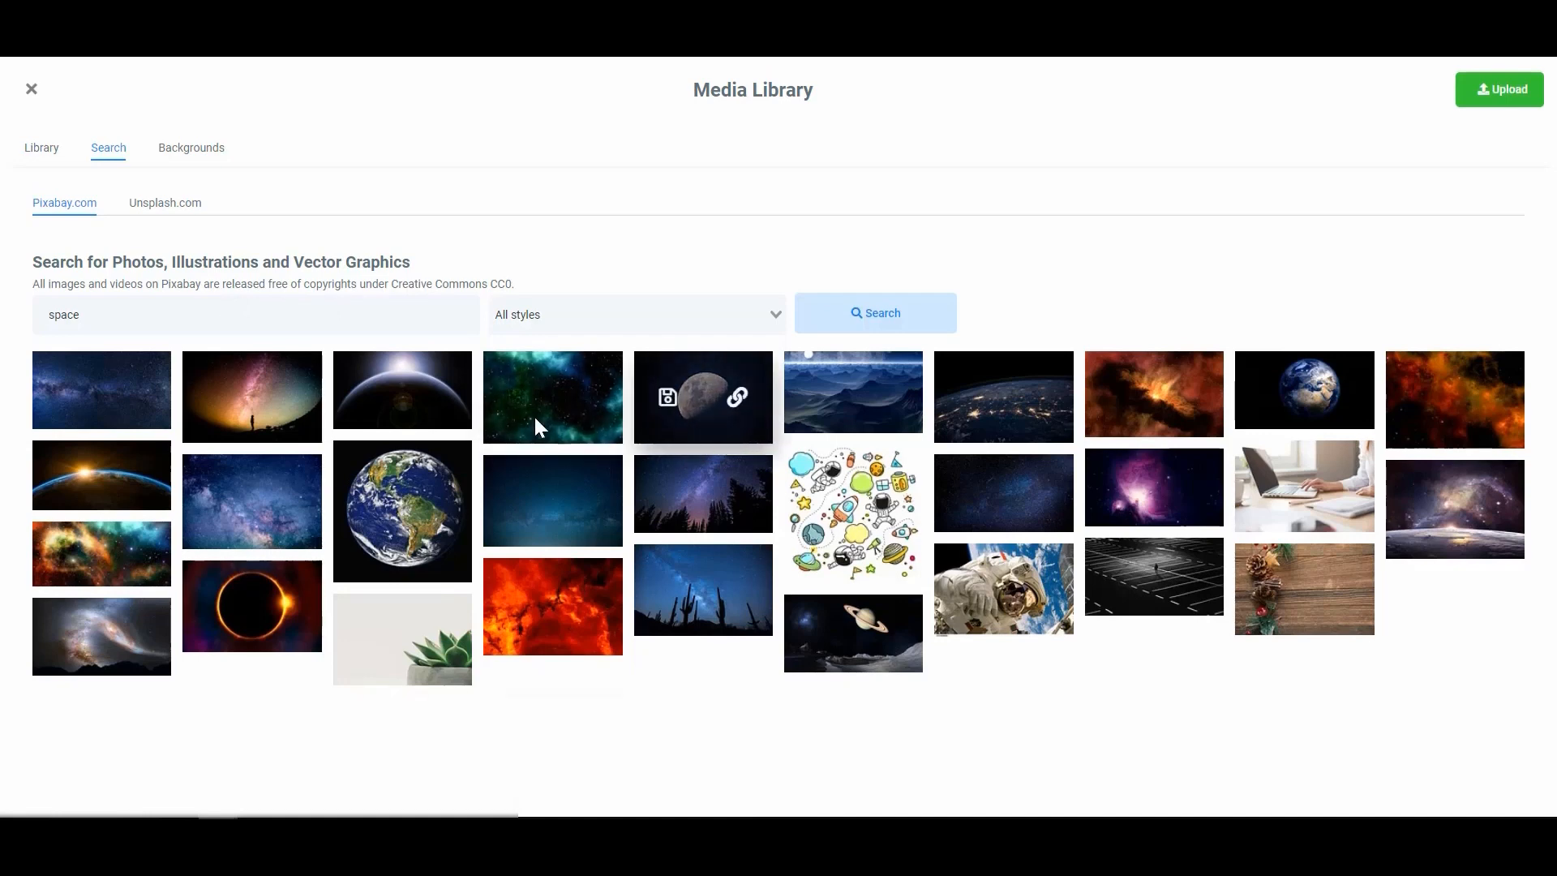
{"action": "mouse_move", "coordinate": [960, 382]}
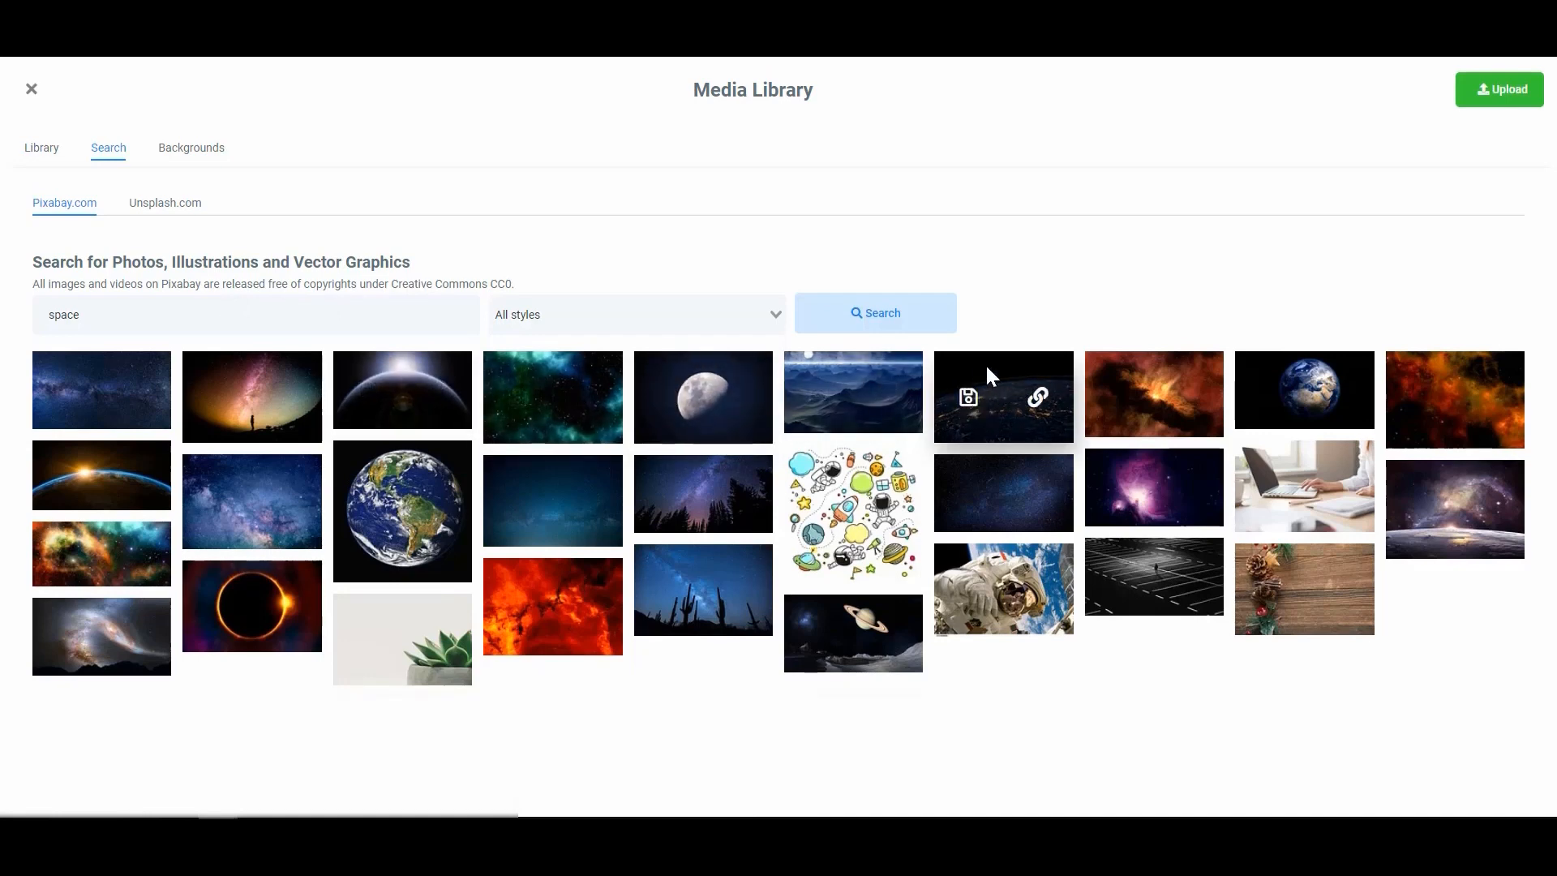
- Search Unsplash in the media library for "space" photos and look over the images
{"action": "left_click", "coordinate": [158, 209]}
{"action": "left_click", "coordinate": [129, 314]}
{"action": "type", "text": "u"}
{"action": "type", "text": "space"}
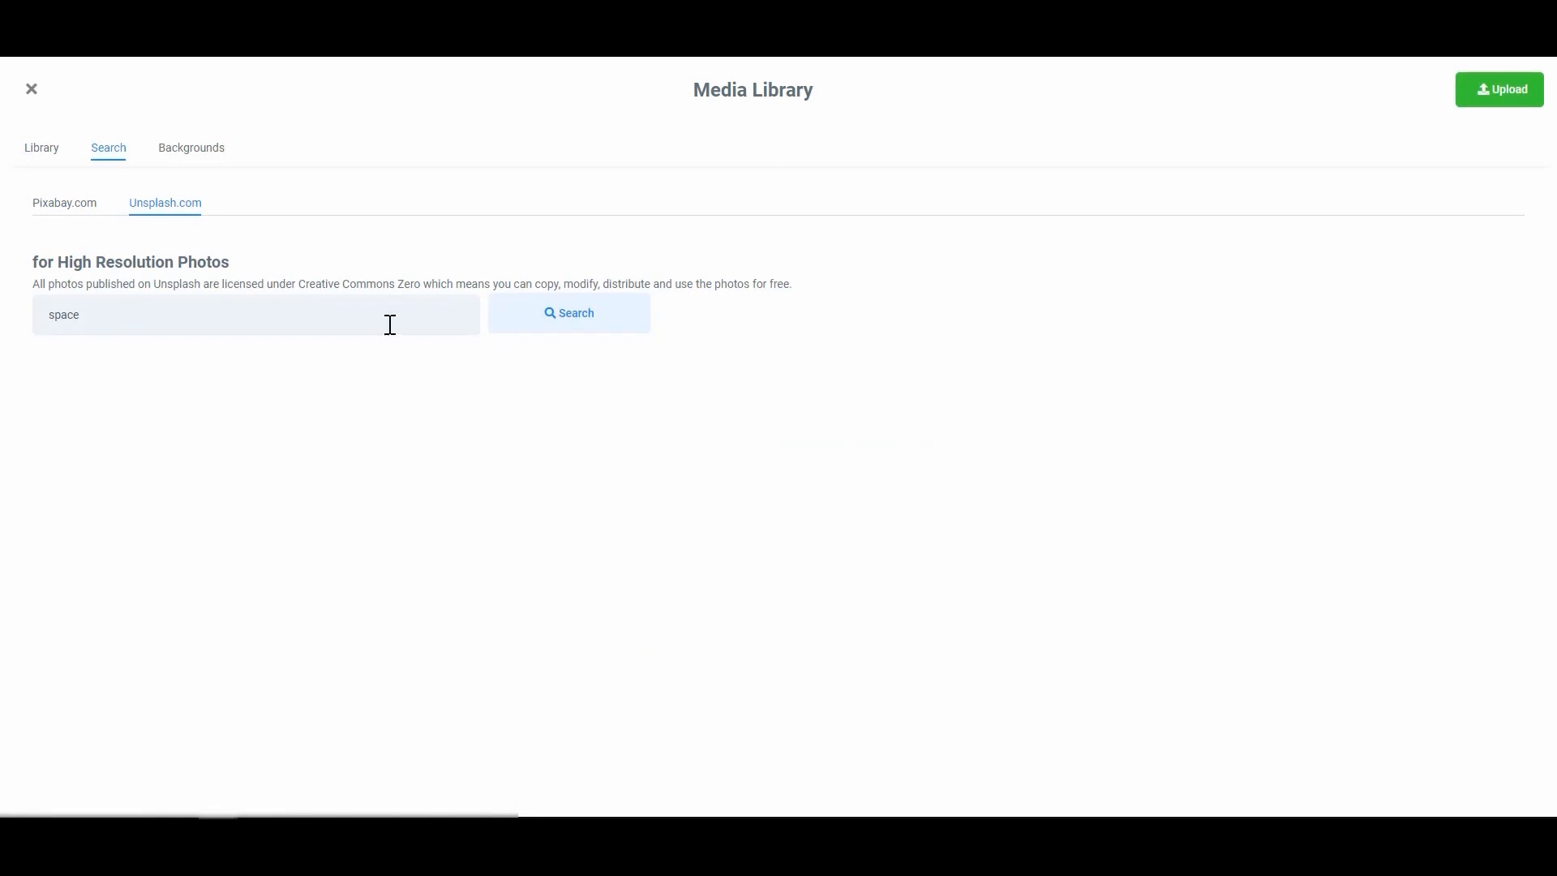
{"action": "left_click", "coordinate": [563, 316]}
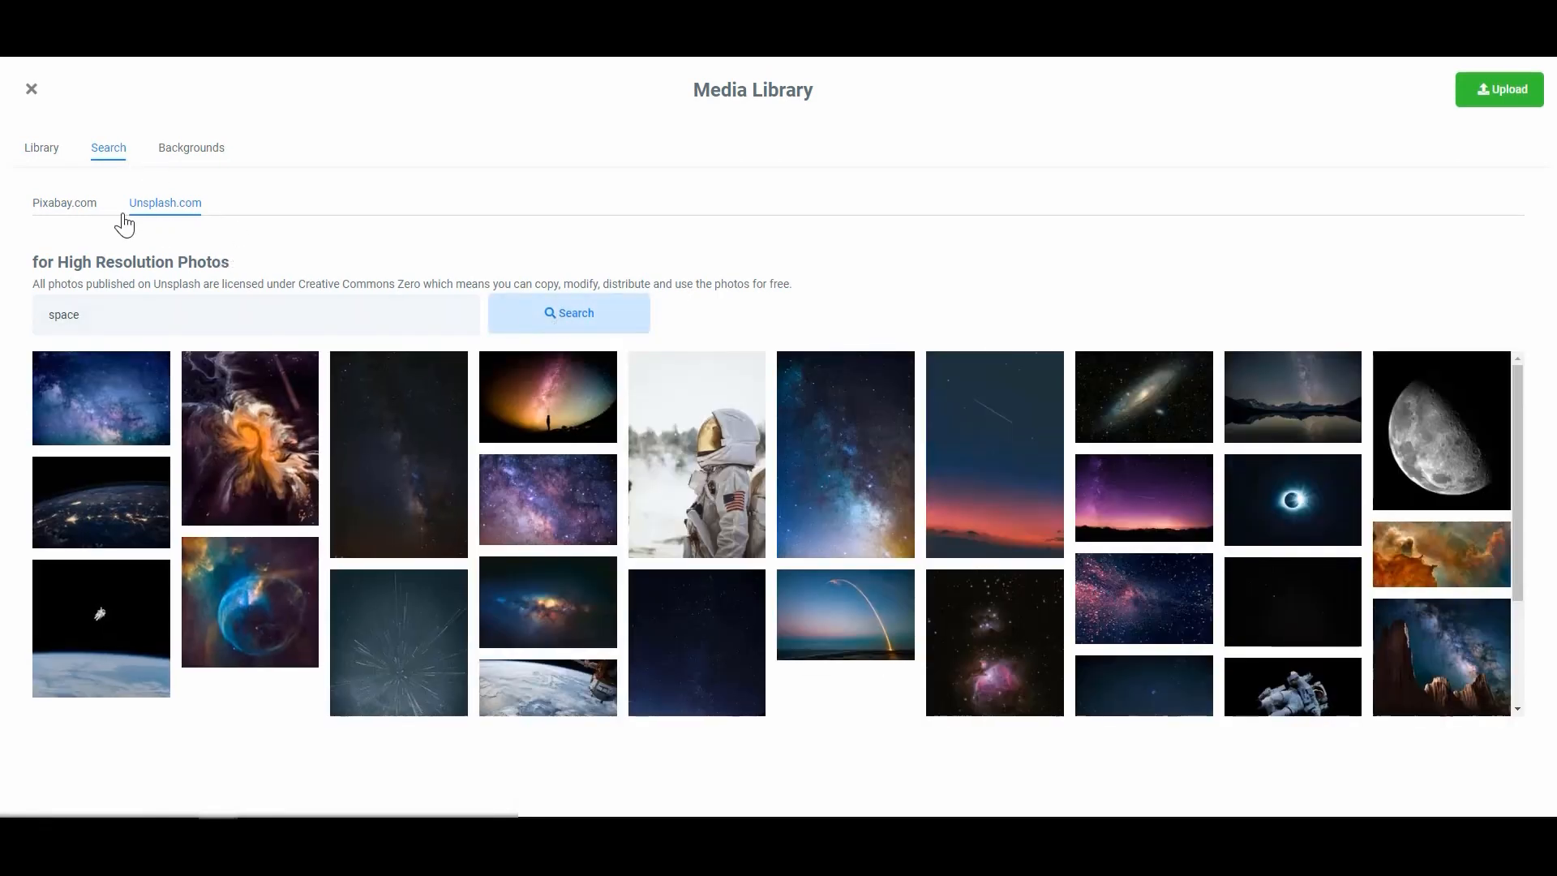
{"action": "mouse_move", "coordinate": [1001, 444]}
{"action": "mouse_move", "coordinate": [99, 503]}
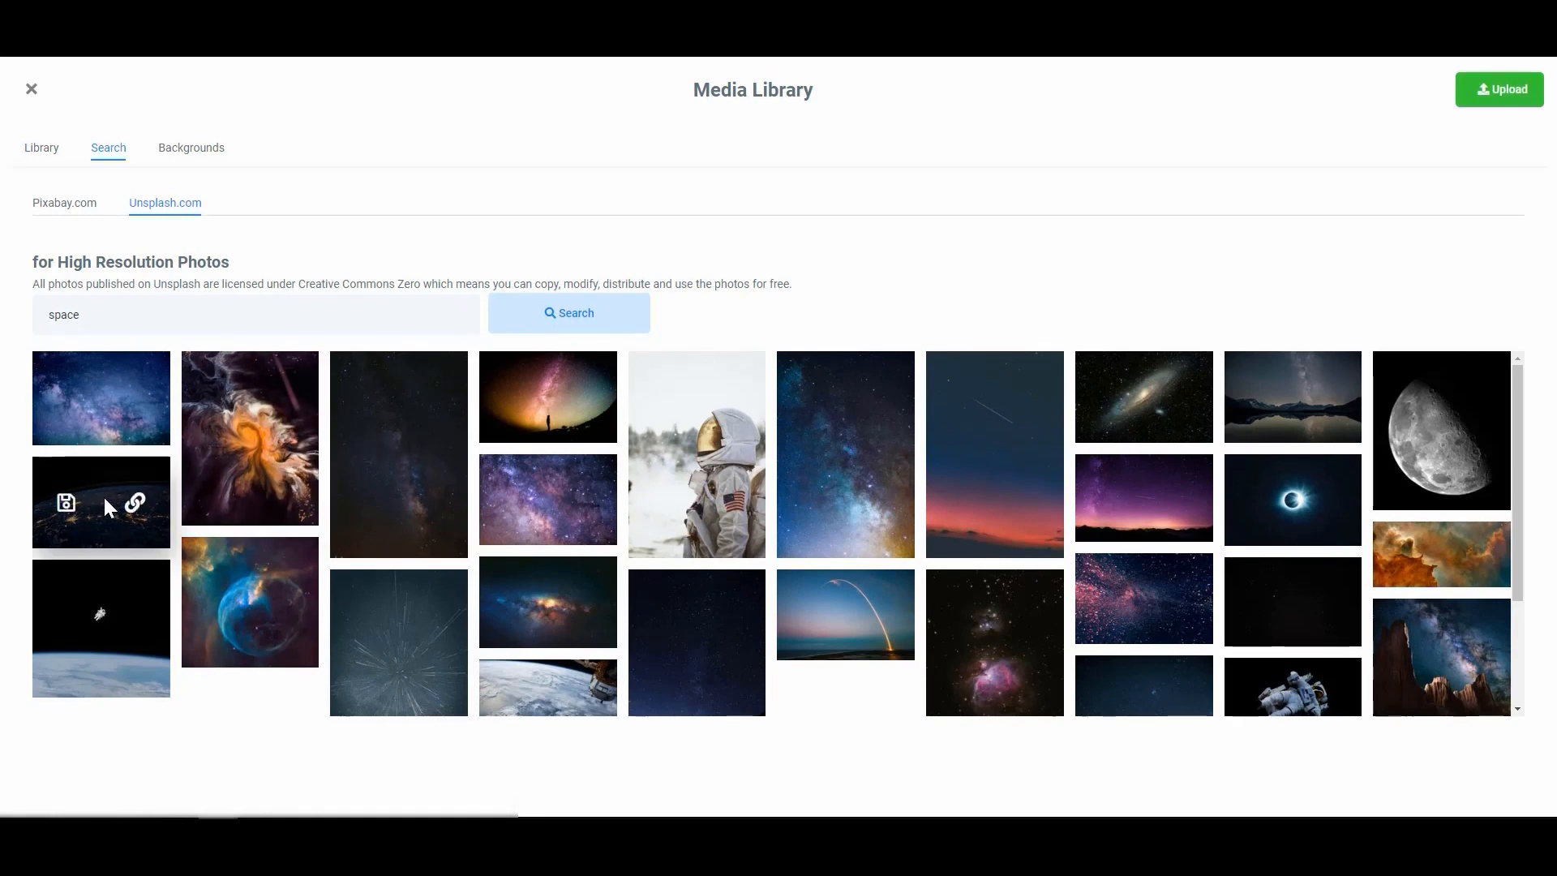
- Check the preset gradient and texture backgrounds, and set the library's photo of Earth at night as the page's background image
{"action": "left_click", "coordinate": [189, 154]}
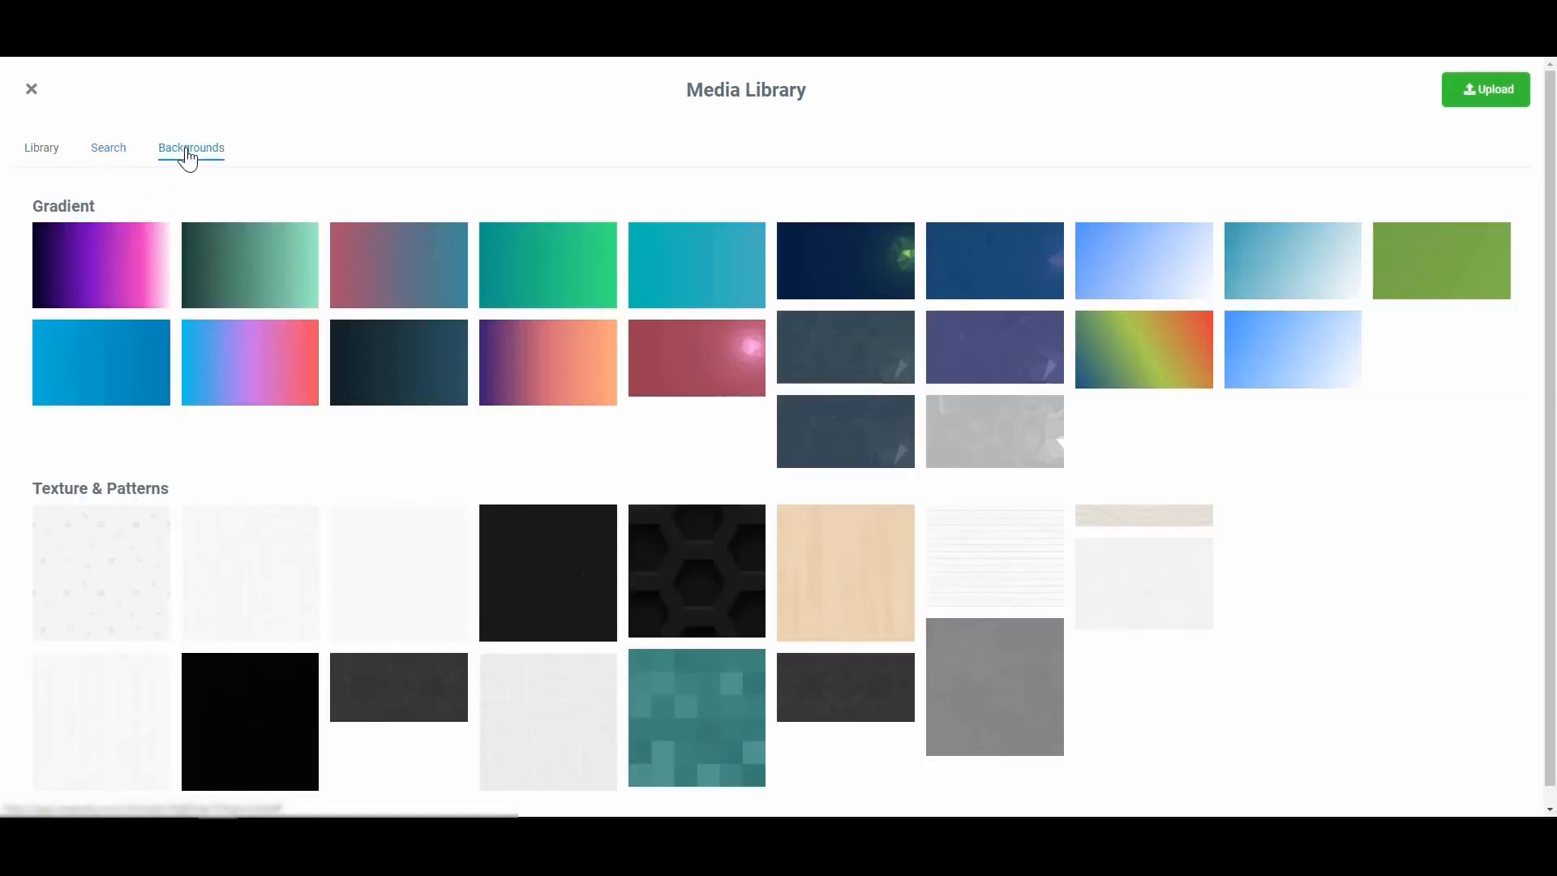
{"action": "scroll", "coordinate": [564, 538], "scroll_direction": "down", "scroll_amount": 1}
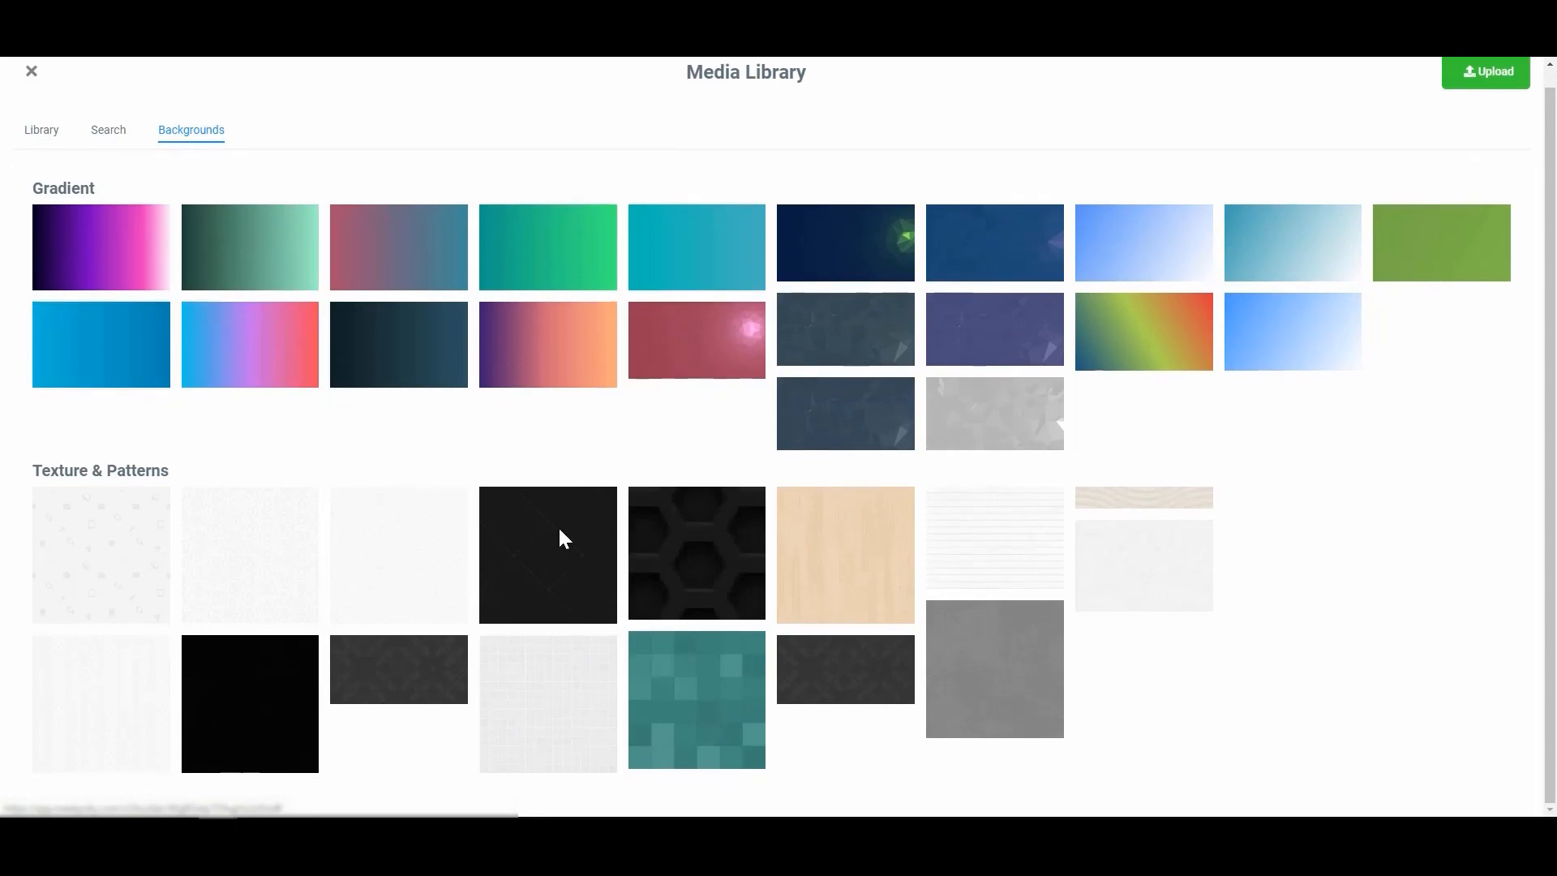
{"action": "left_click", "coordinate": [47, 138]}
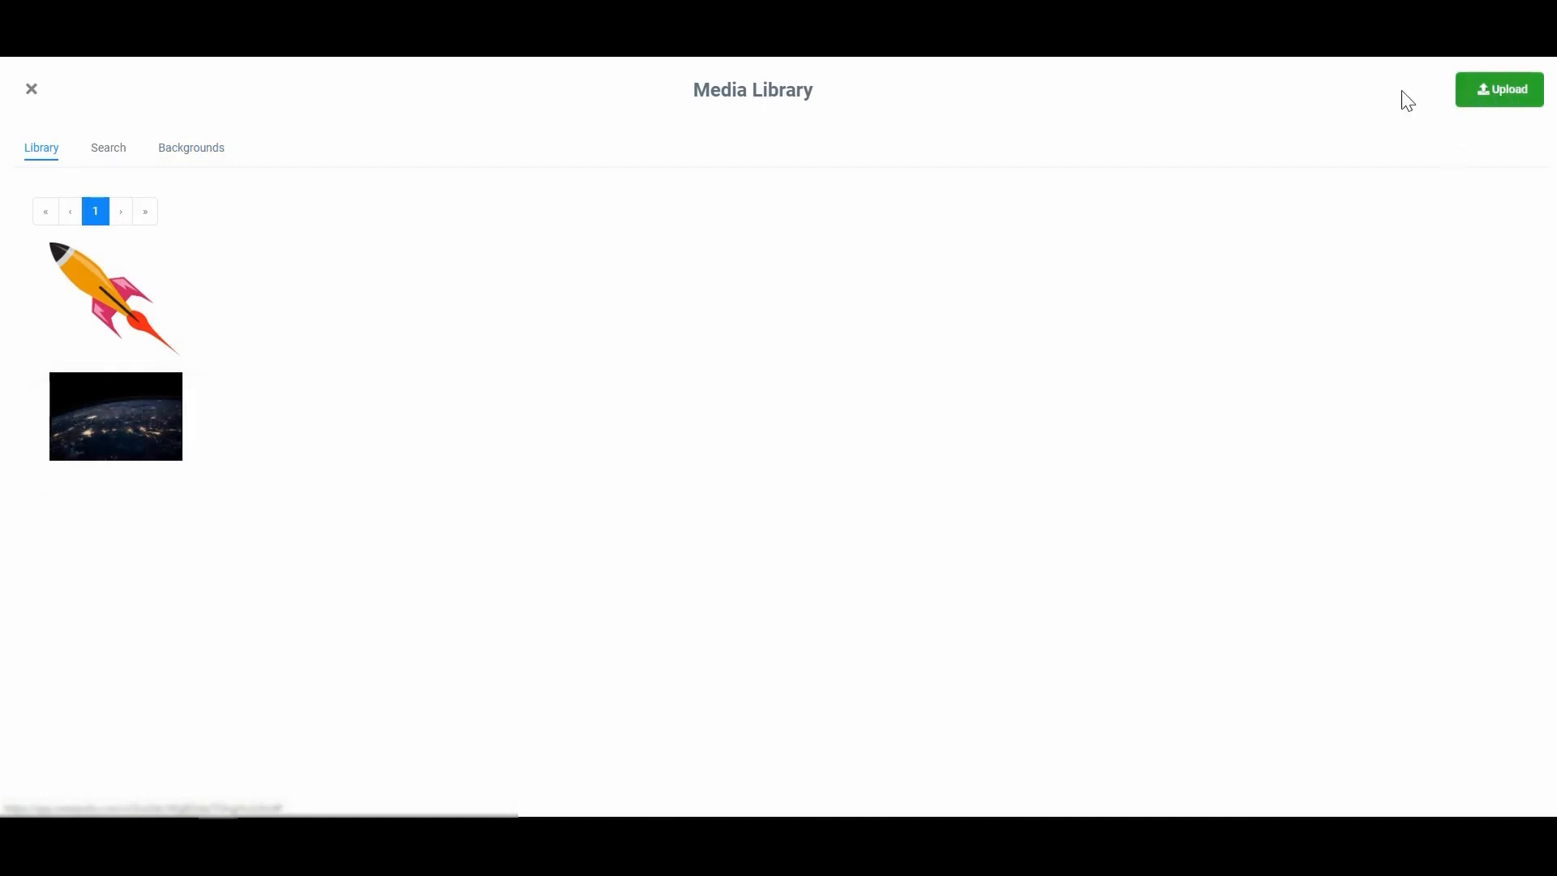
{"action": "left_click", "coordinate": [84, 417]}
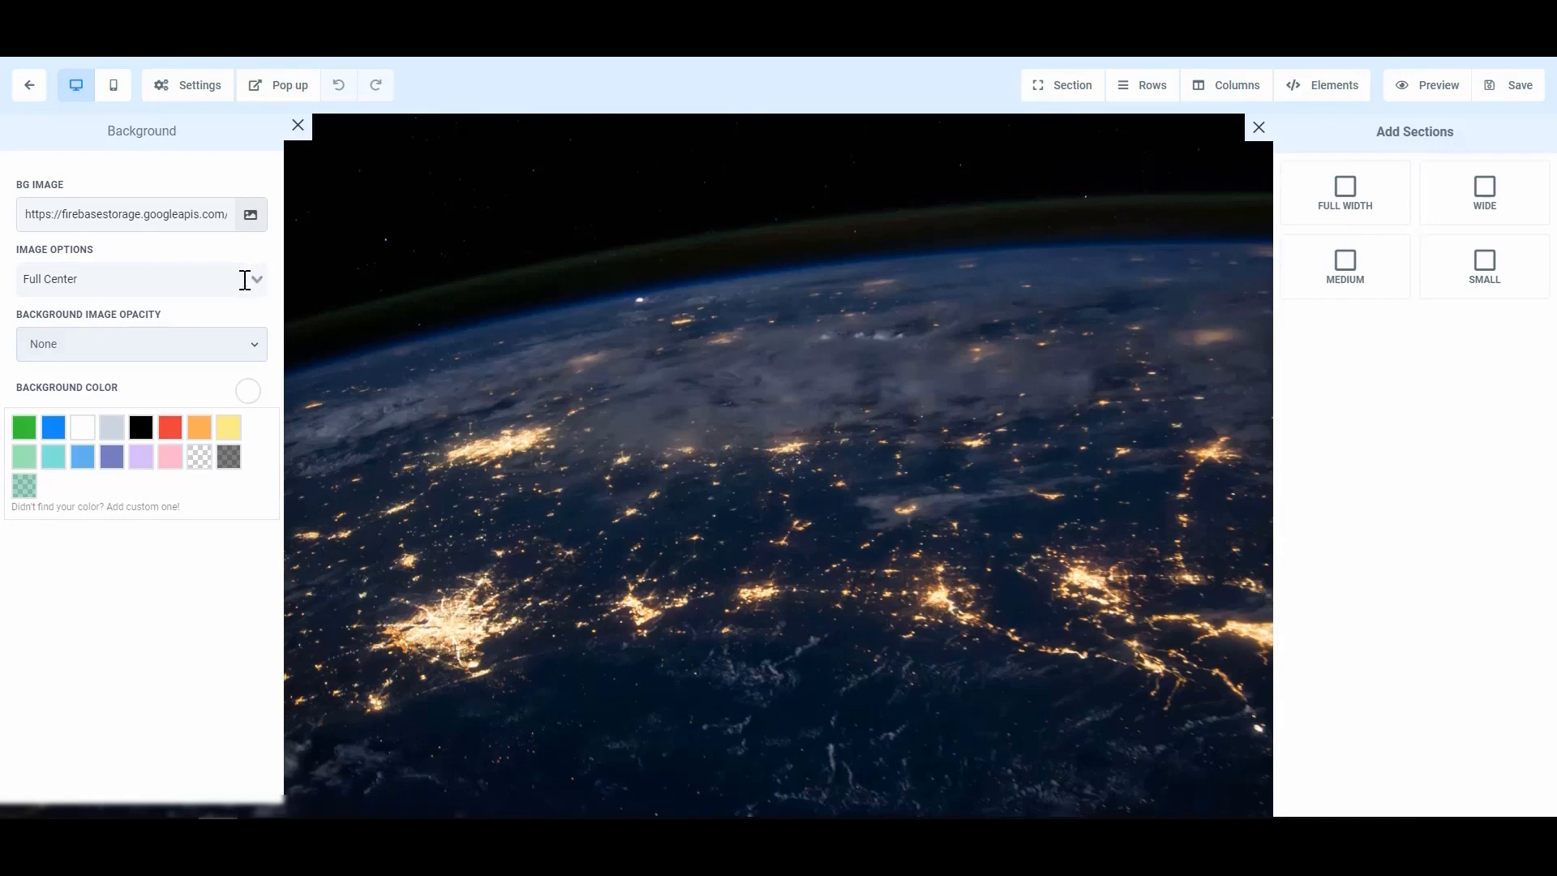
- Try the Fill 100% Width, No Repeat and Repeat options for the background image, and return it to Full Center
{"action": "left_click", "coordinate": [85, 284]}
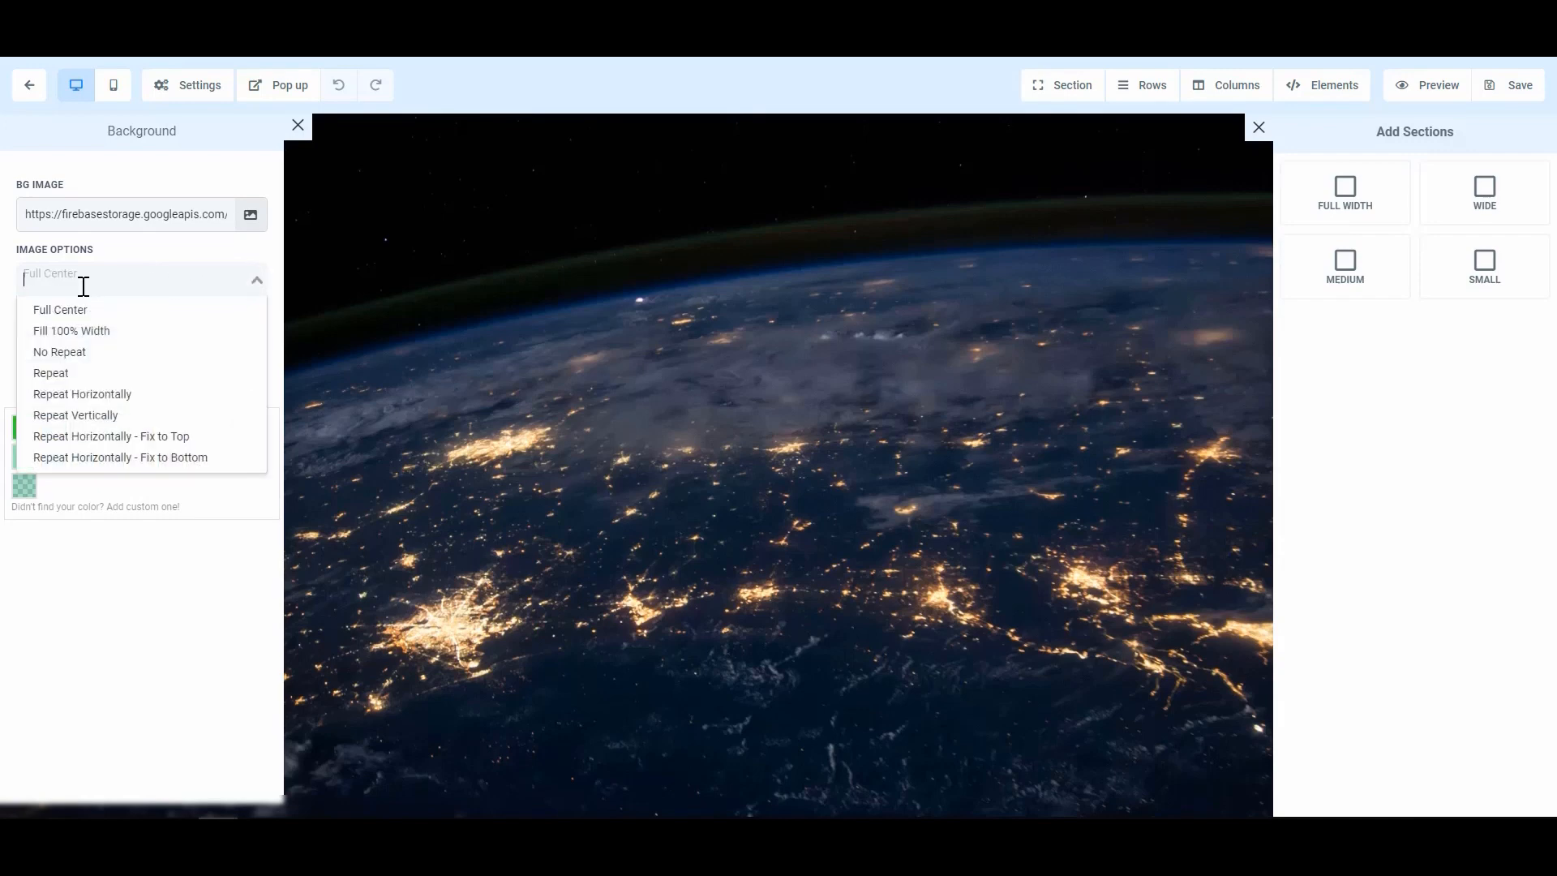
{"action": "left_click", "coordinate": [101, 338]}
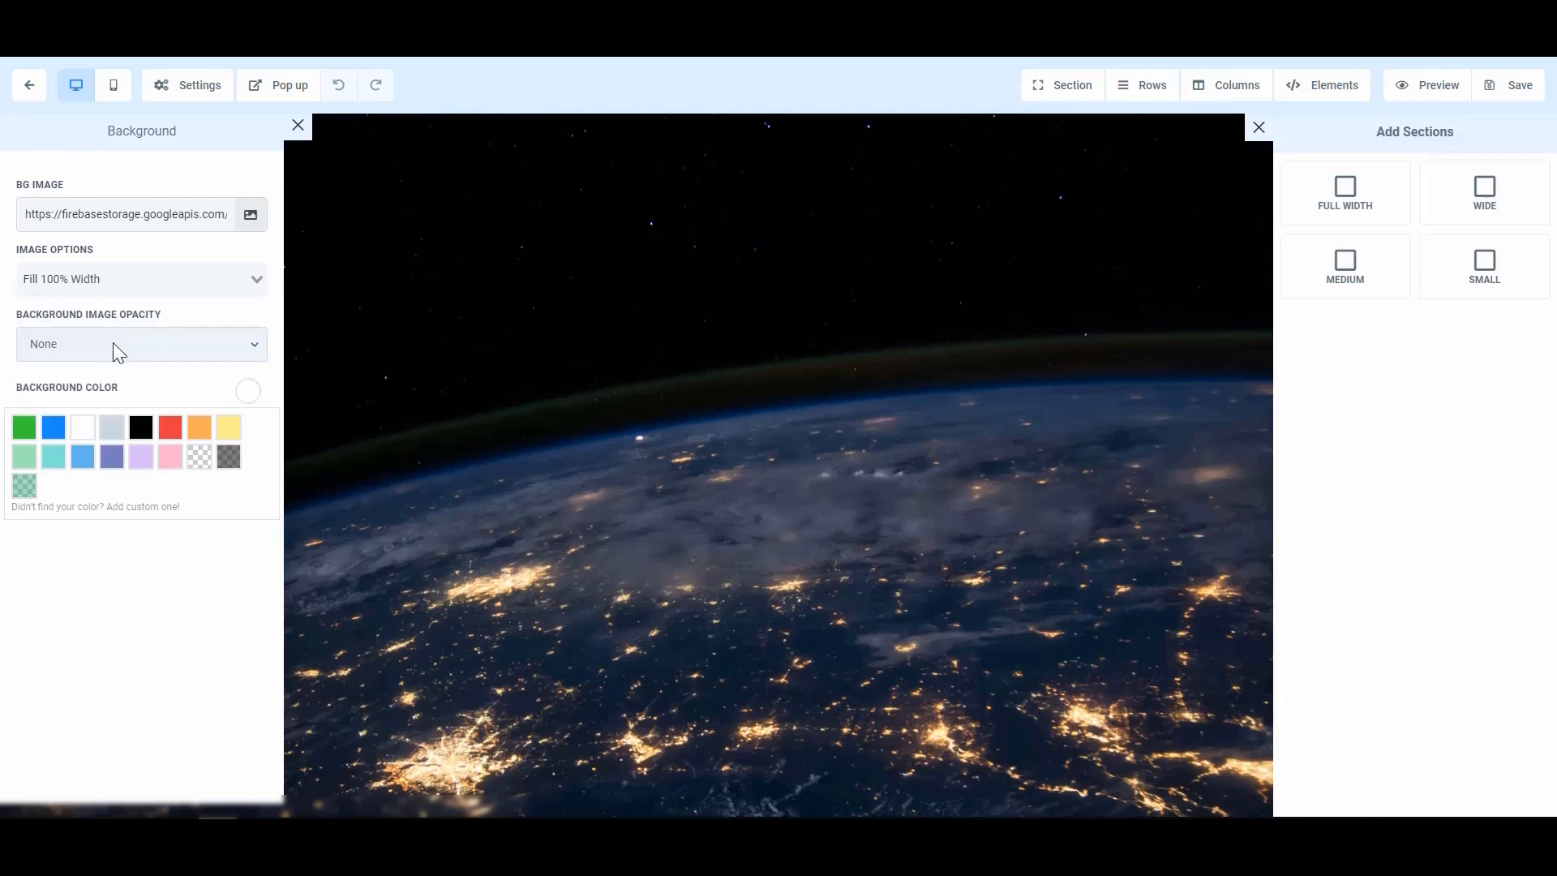
{"action": "left_click", "coordinate": [124, 282]}
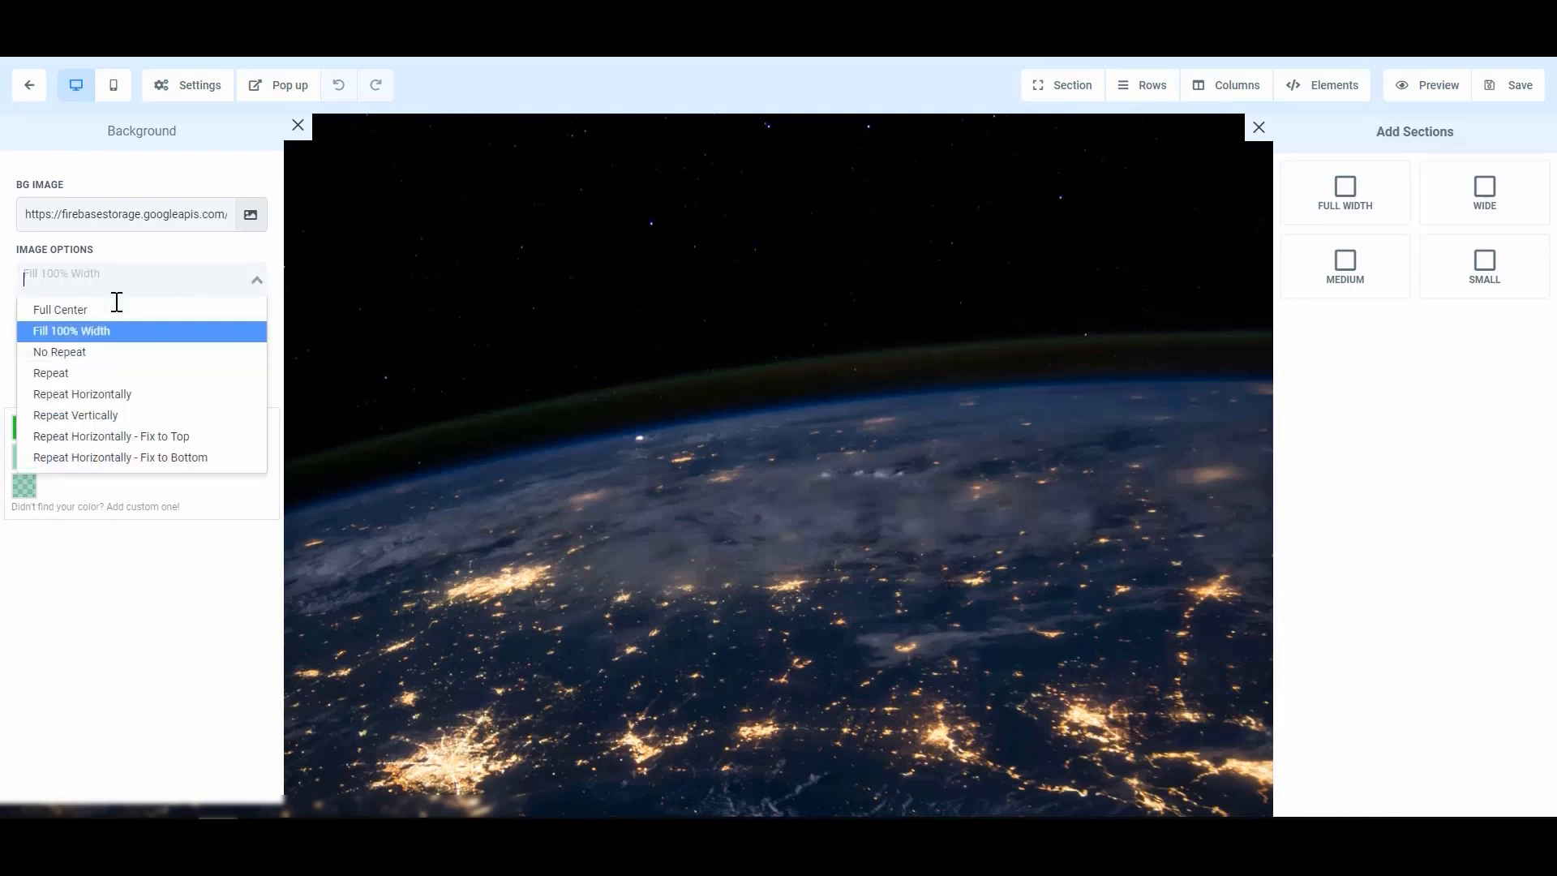
{"action": "left_click", "coordinate": [92, 356]}
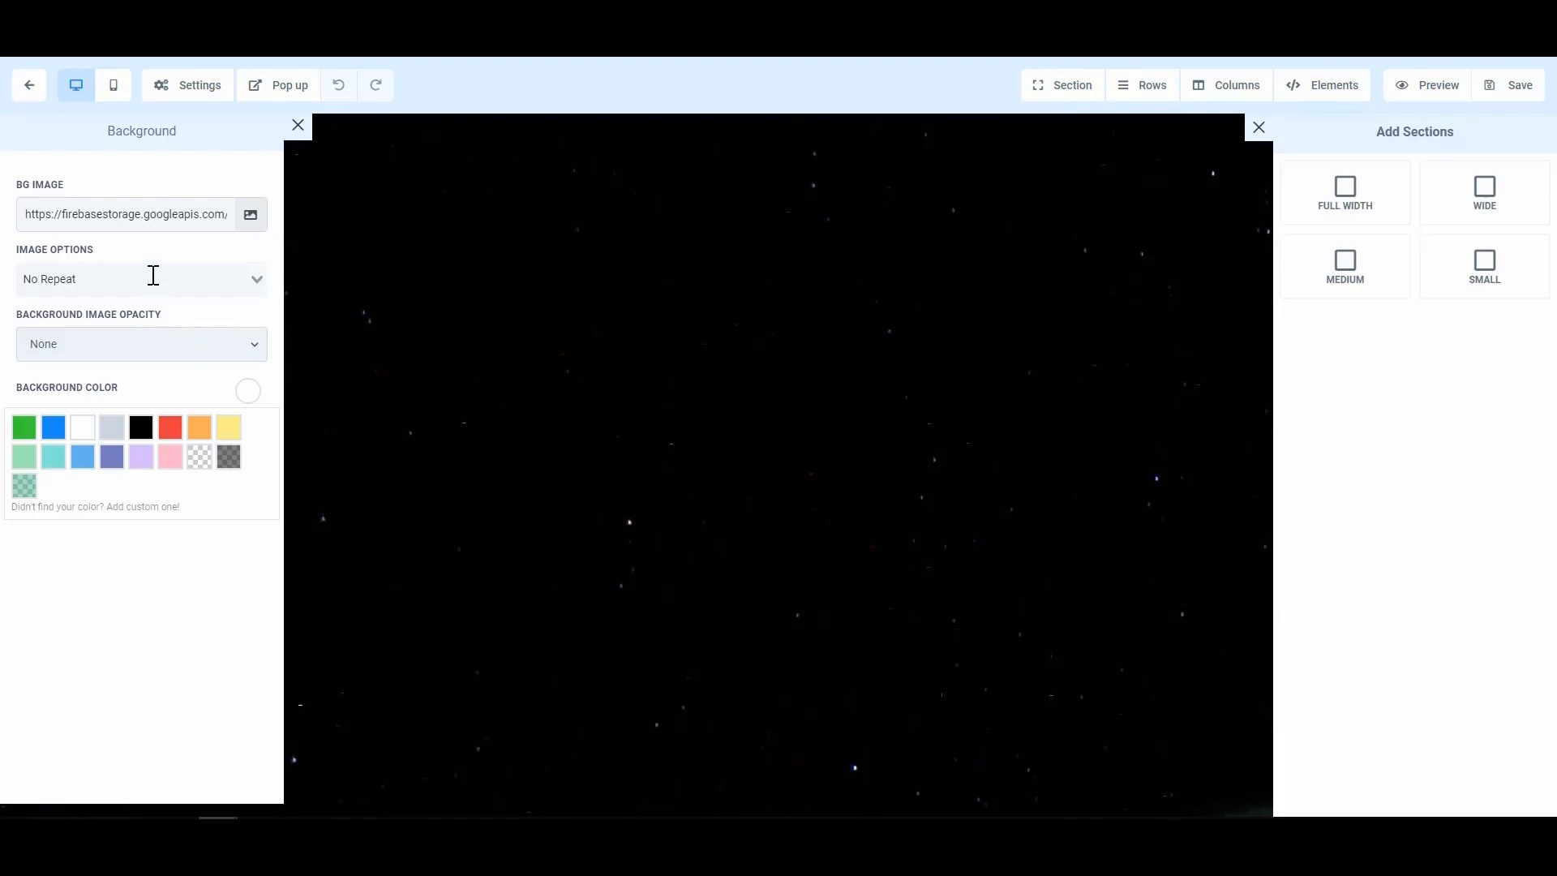
{"action": "left_click", "coordinate": [152, 278]}
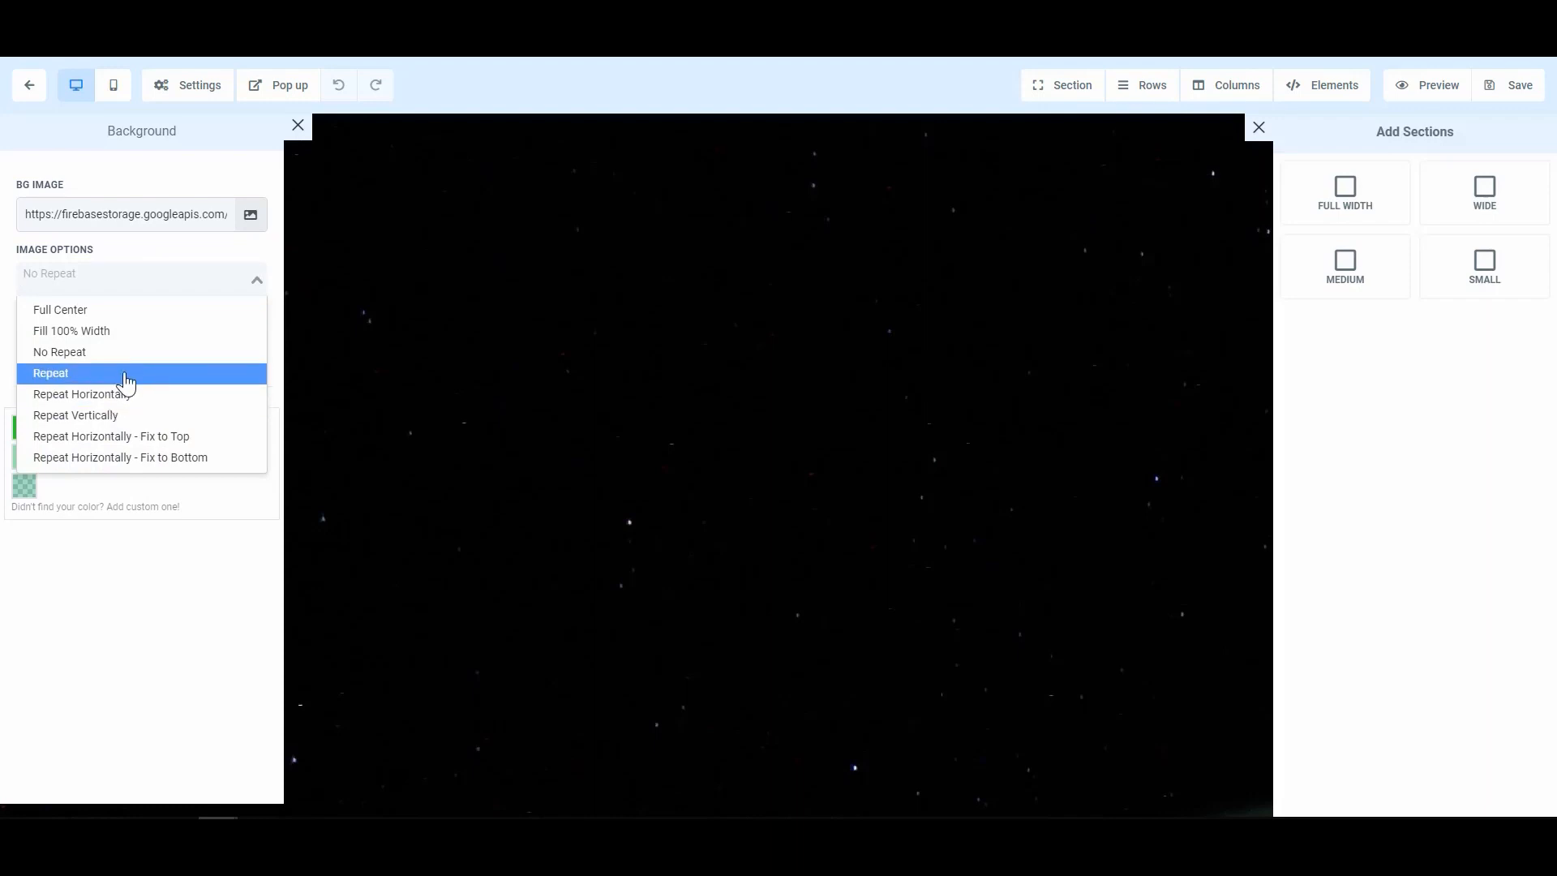
{"action": "left_click", "coordinate": [126, 381]}
{"action": "left_click", "coordinate": [141, 275]}
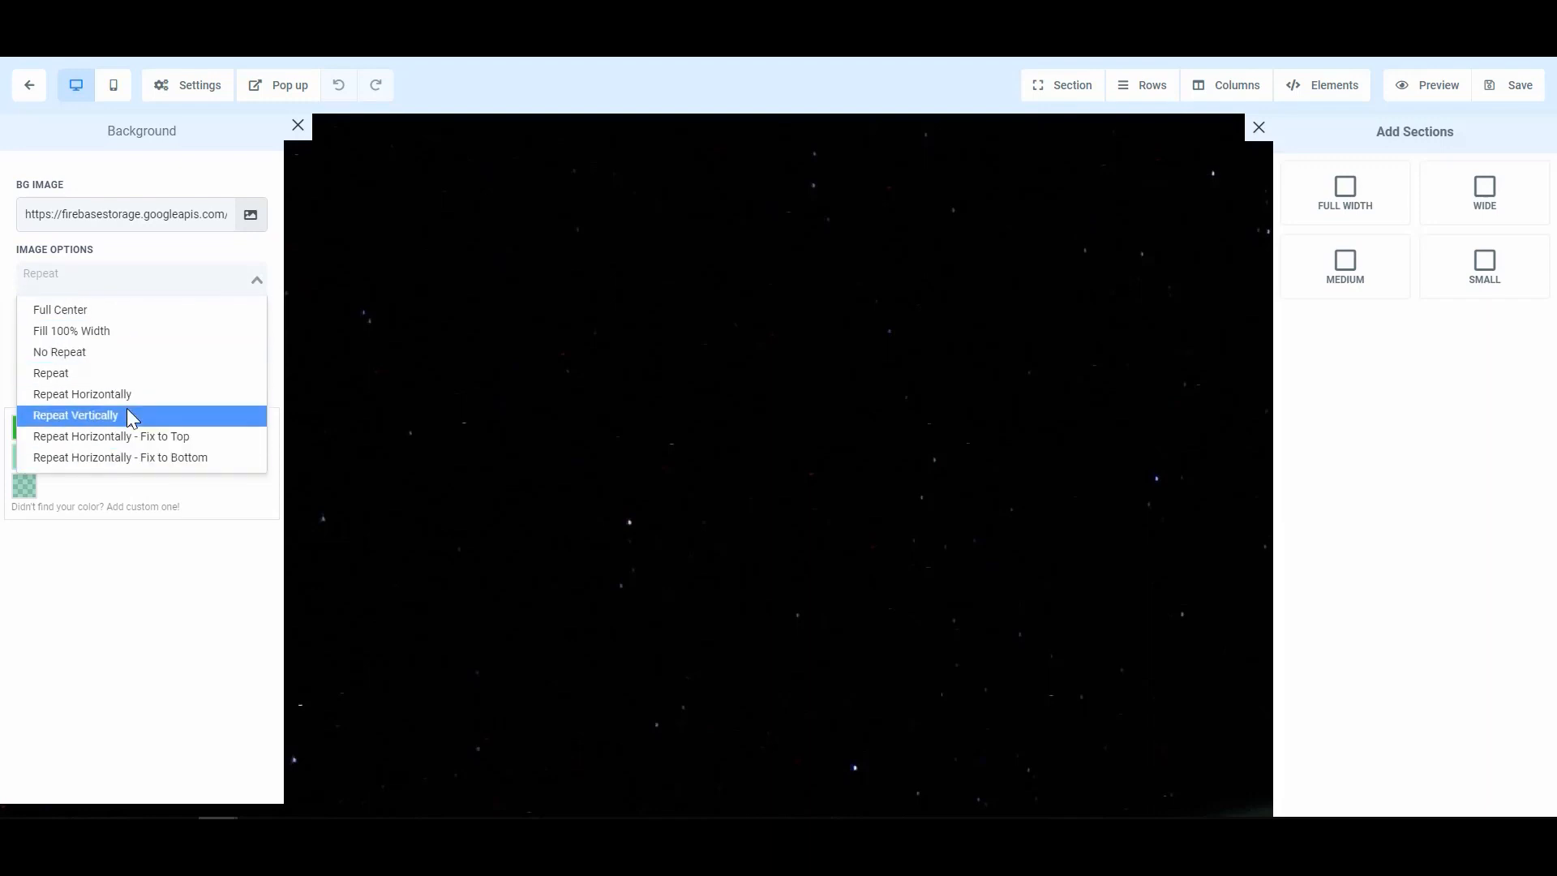
{"action": "left_click", "coordinate": [130, 313]}
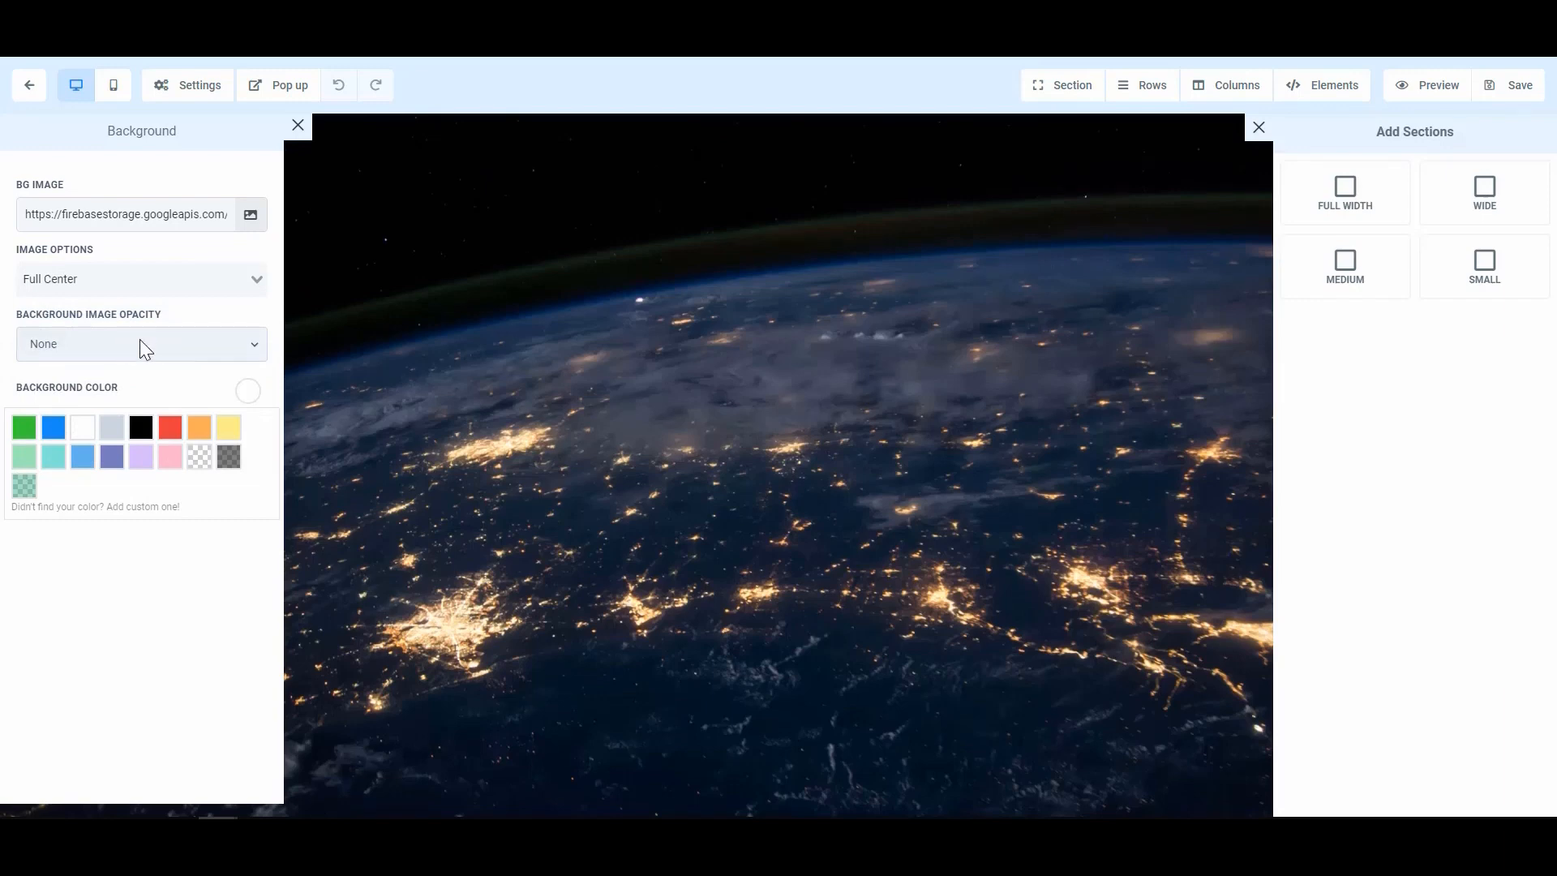
- Try the Half Fade, Light Fade and Heavy Fade opacities for the background image, and return it to None
{"action": "left_click", "coordinate": [140, 339]}
{"action": "left_click", "coordinate": [97, 419]}
{"action": "left_click", "coordinate": [136, 344]}
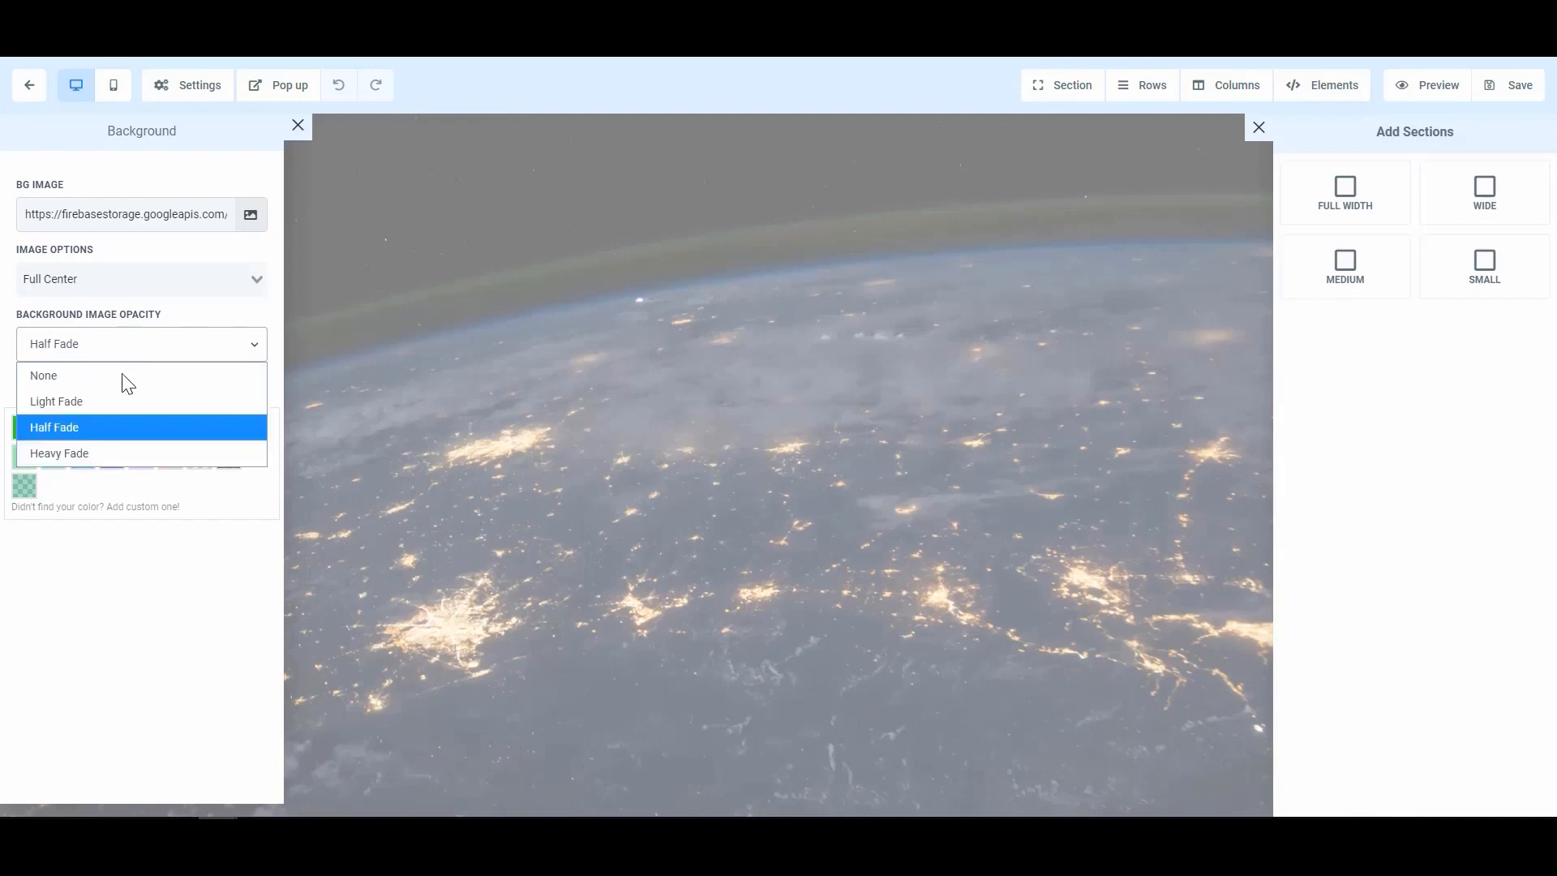
{"action": "left_click", "coordinate": [114, 402]}
{"action": "left_click", "coordinate": [135, 347]}
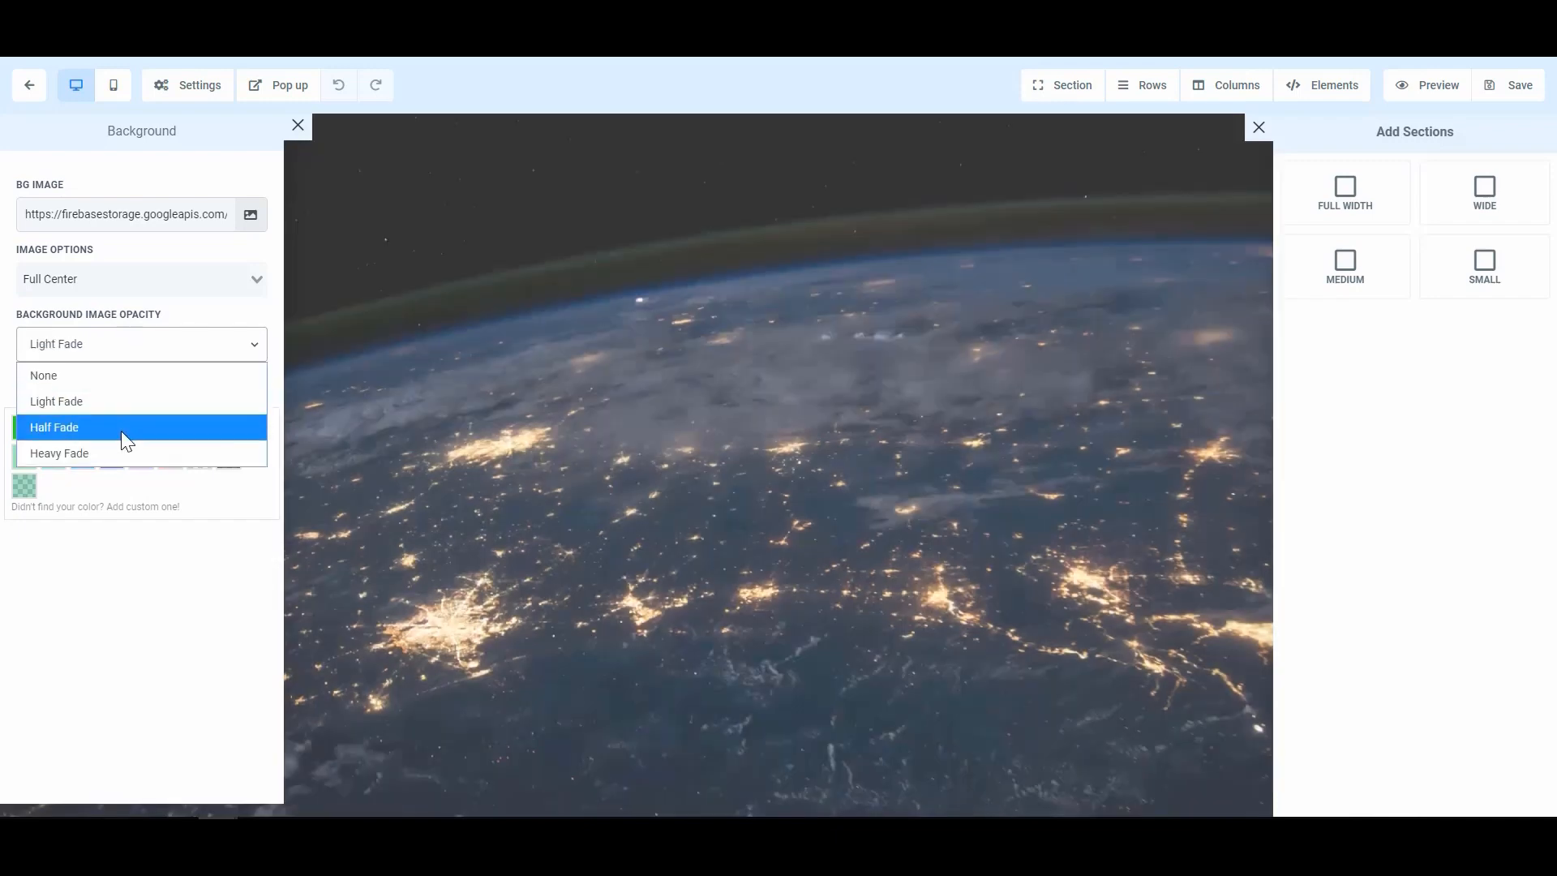
{"action": "left_click", "coordinate": [120, 438]}
{"action": "left_click", "coordinate": [124, 349]}
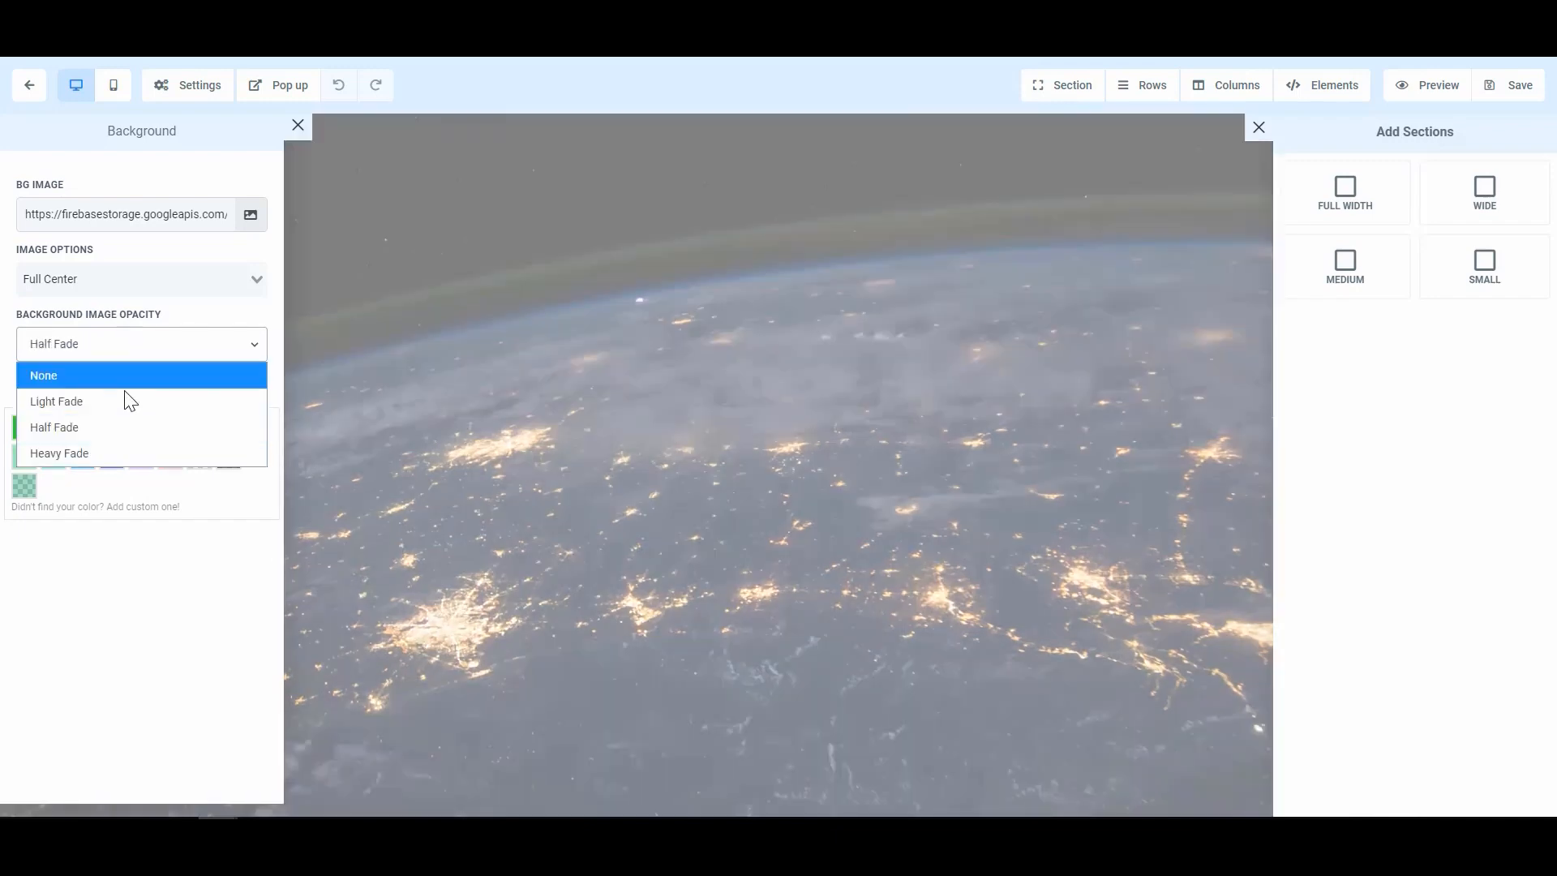
{"action": "left_click", "coordinate": [124, 447]}
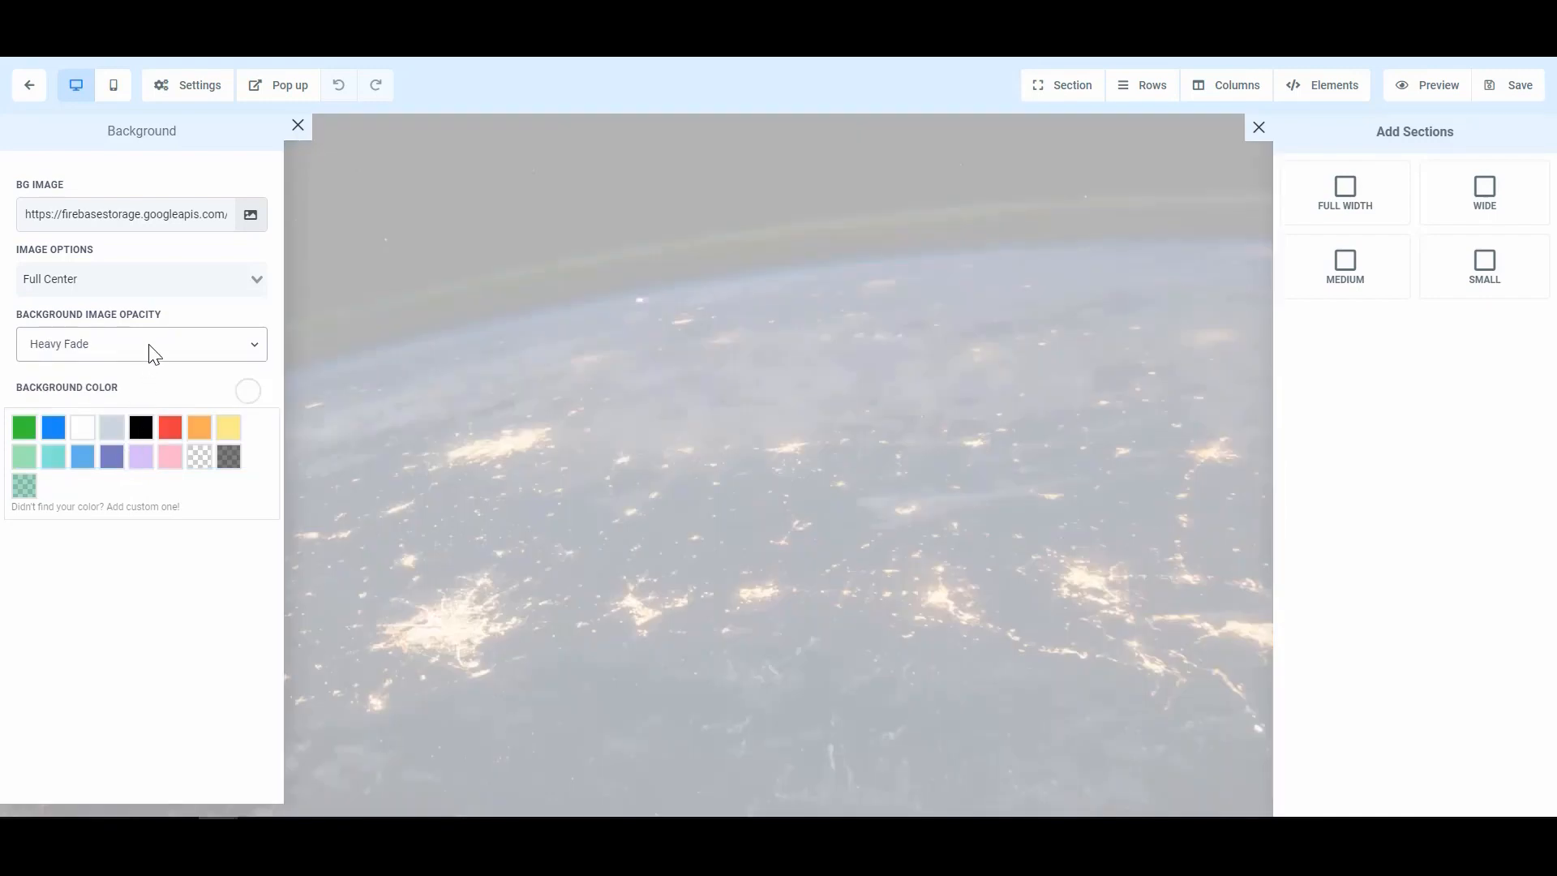
{"action": "left_click", "coordinate": [152, 351]}
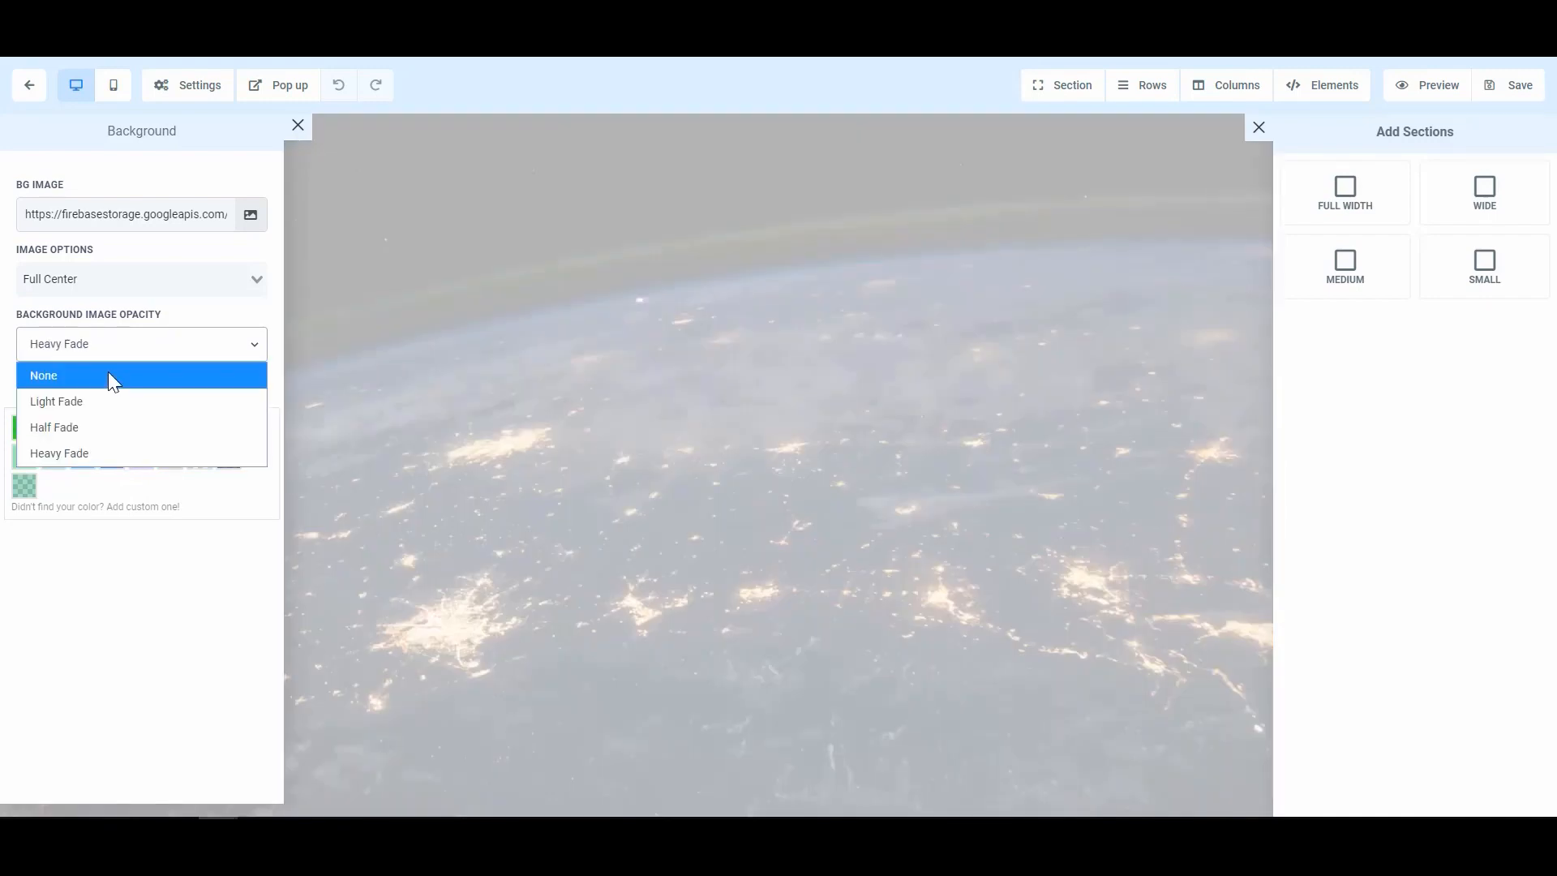
{"action": "left_click", "coordinate": [108, 375]}
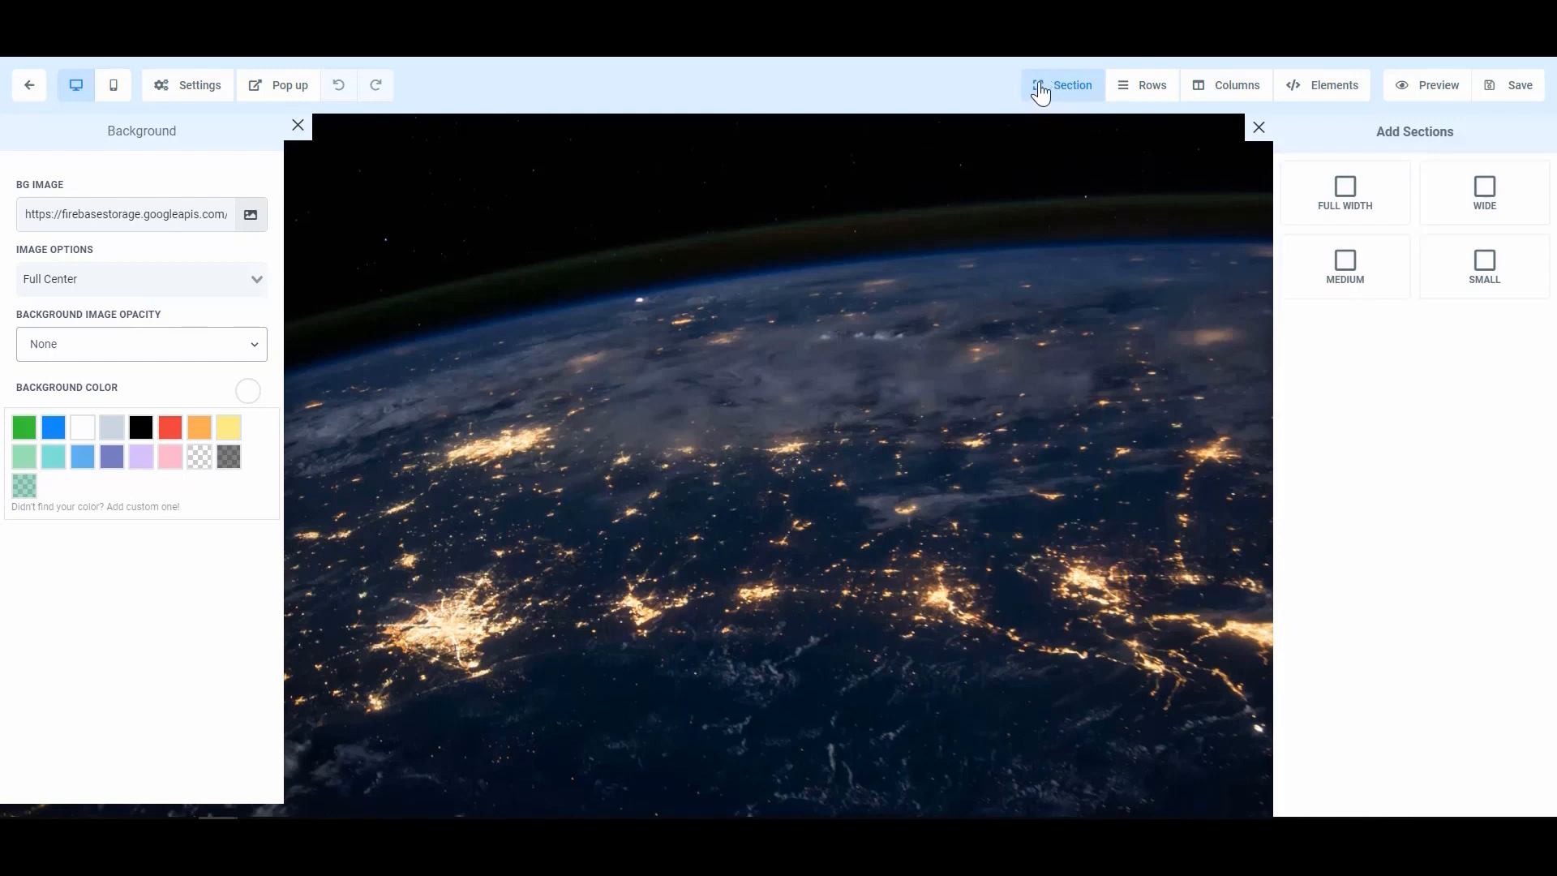
- Set the page's SEO title to "Free Space Adventure"
{"action": "left_click", "coordinate": [192, 93]}
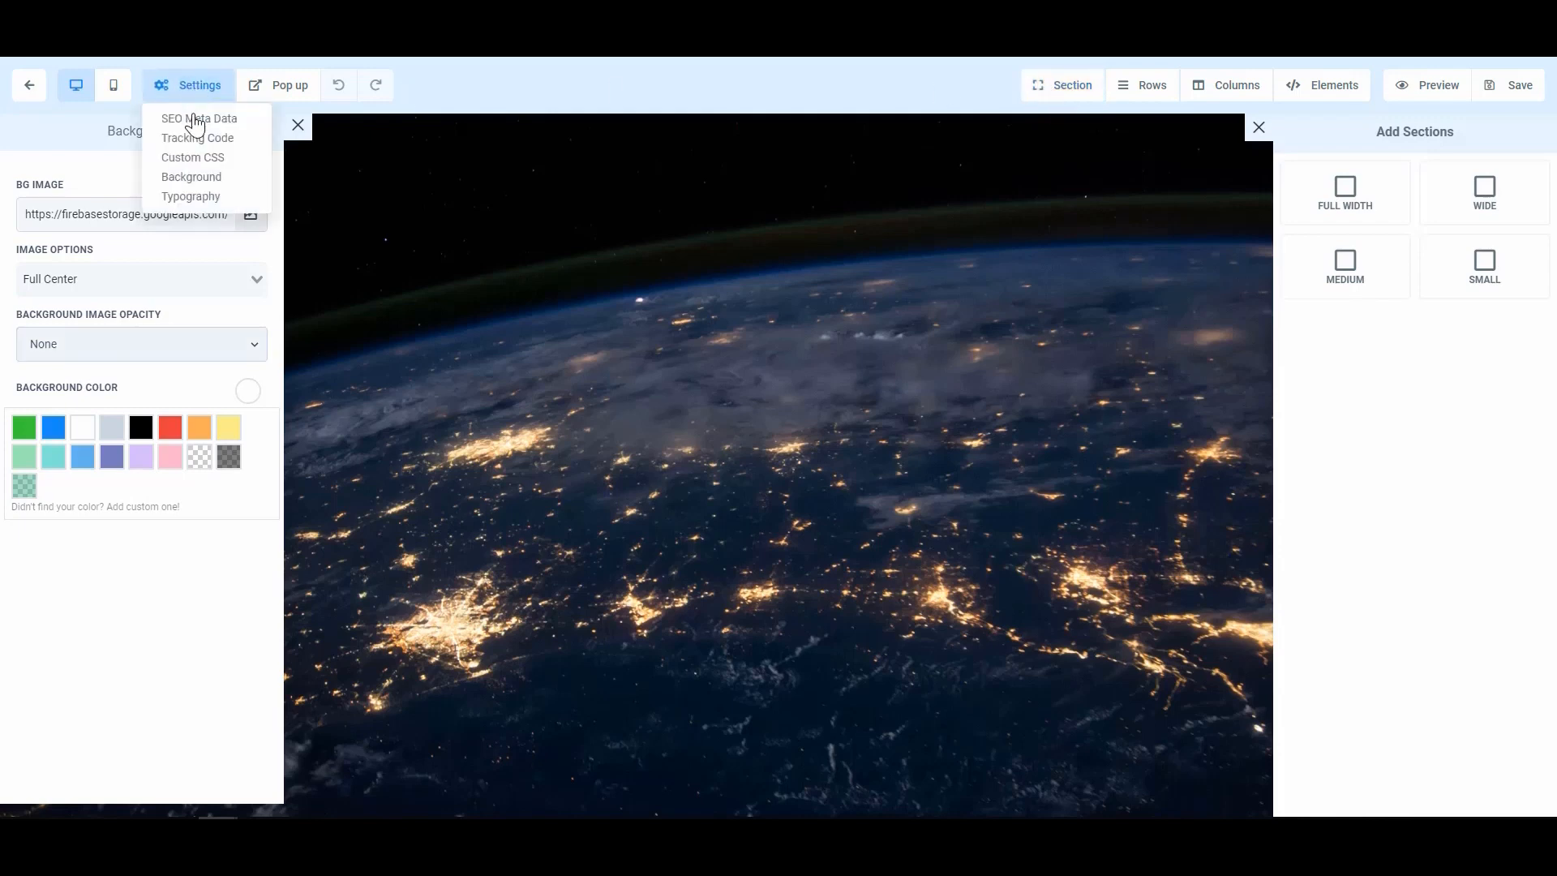
{"action": "left_click", "coordinate": [199, 119]}
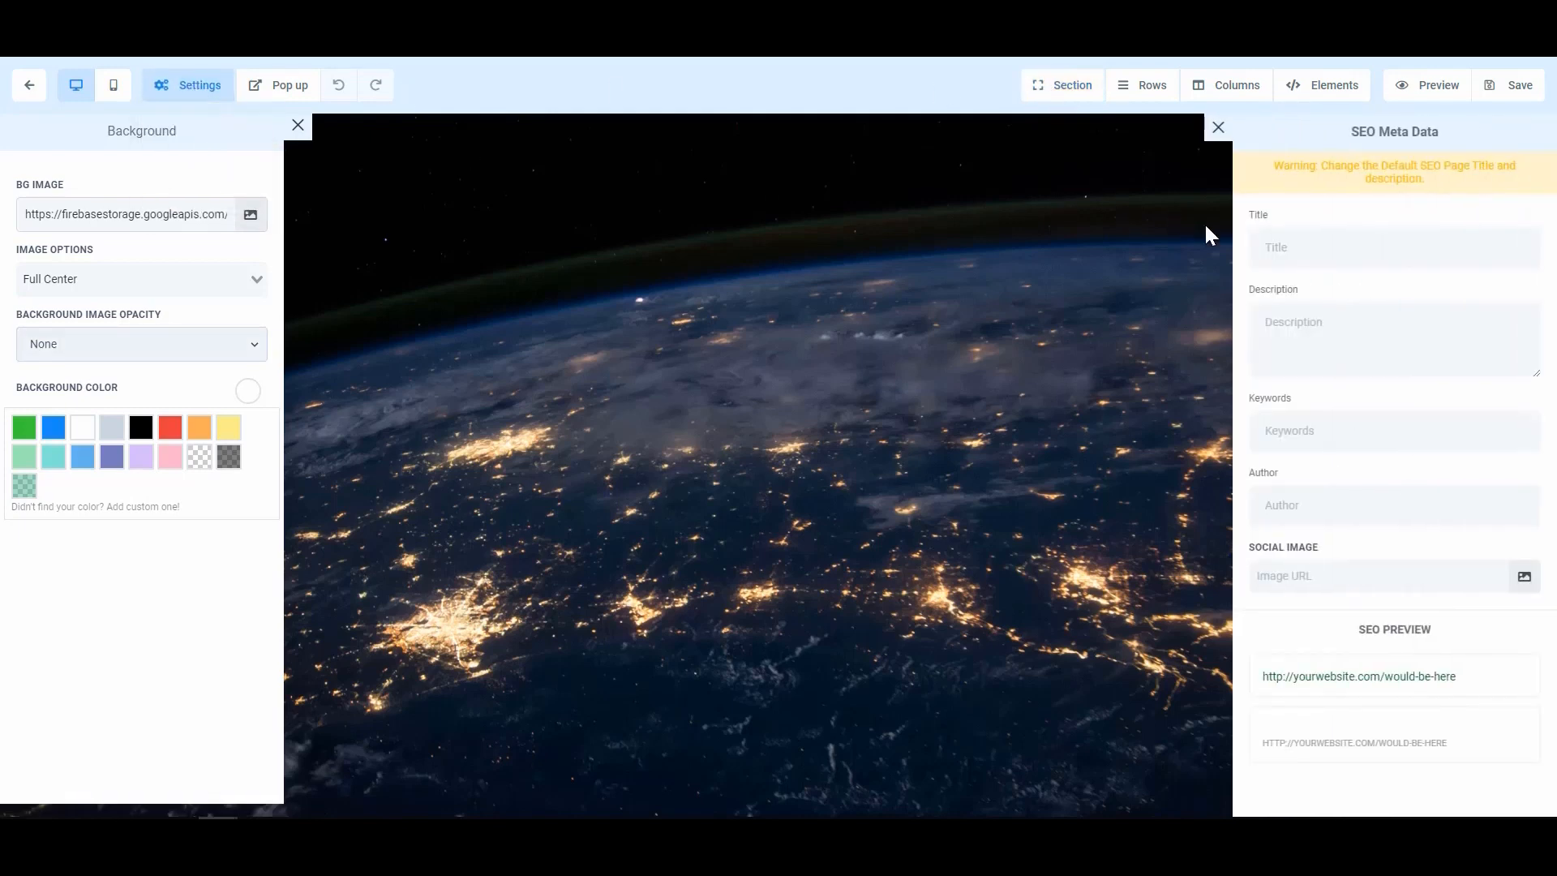
{"action": "left_click", "coordinate": [1265, 240]}
{"action": "type", "text": "Free "}
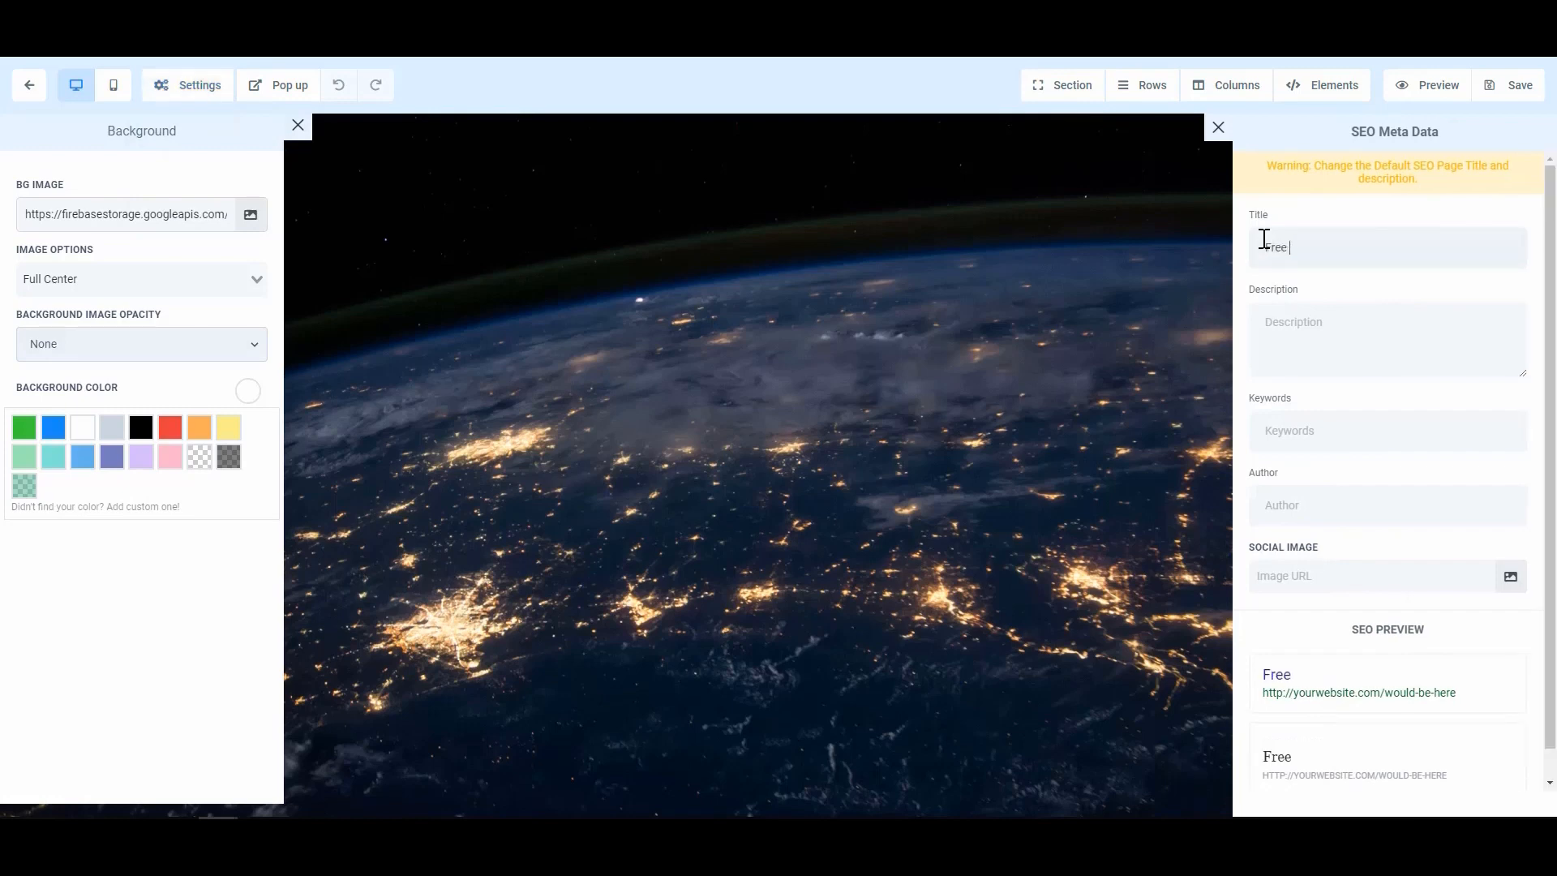
{"action": "type", "text": "Space Adventure"}
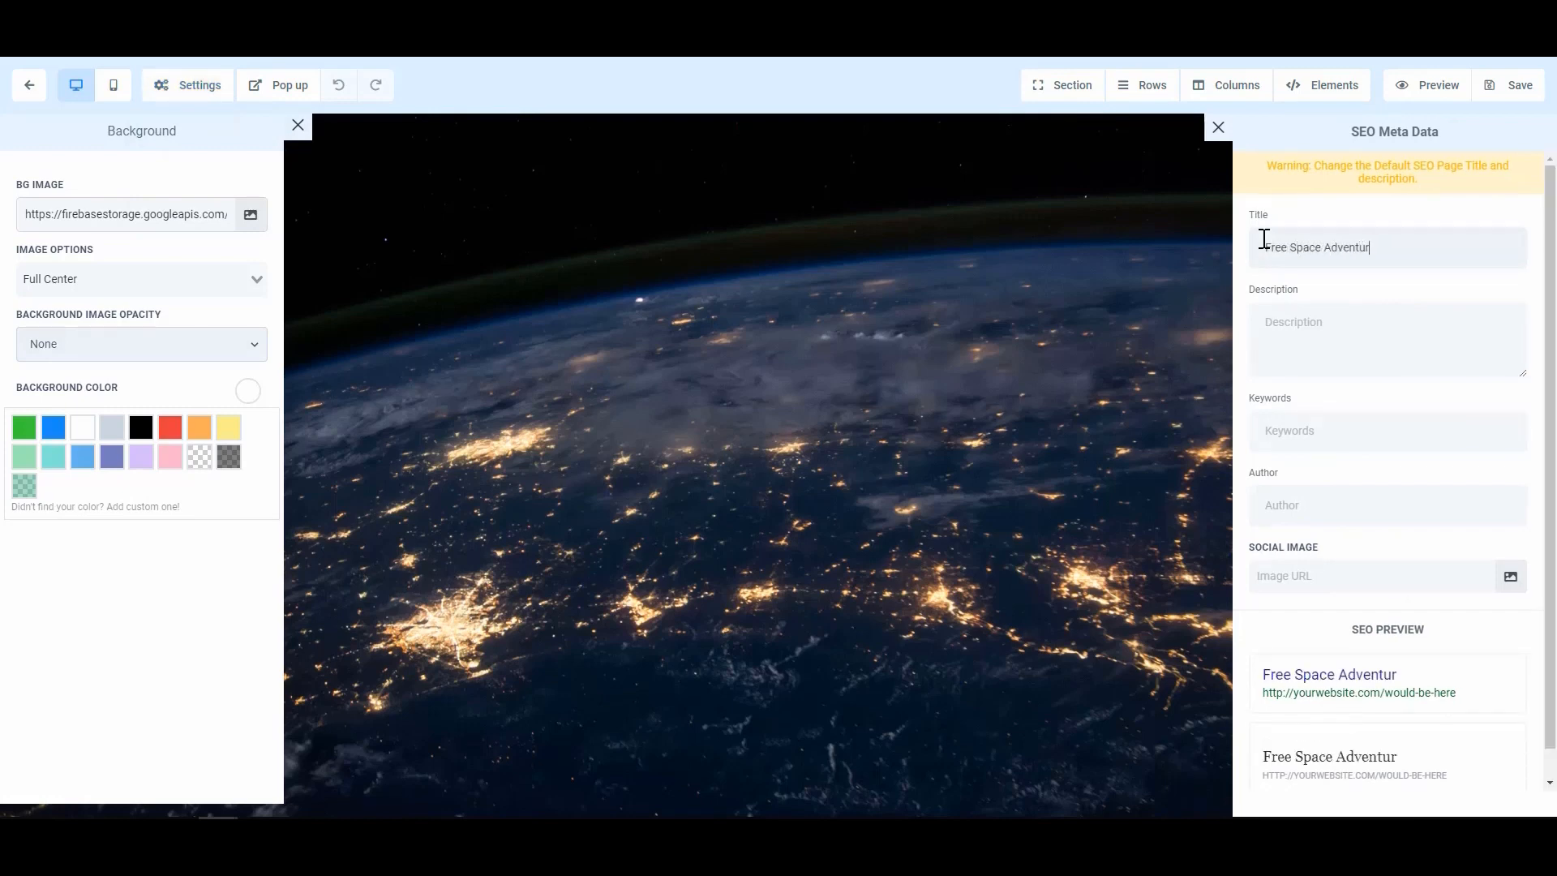
- Set the page's SEO description to "Claim your free space ticket"
{"action": "left_click", "coordinate": [1312, 317]}
{"action": "type", "text": "Claim your fre"}
{"action": "type", "text": "e "}
{"action": "type", "text": "space"}
{"action": "type", "text": " to"}
{"action": "type", "text": "icket"}
- Enter "space, moon" as the page's SEO keywords
{"action": "left_click", "coordinate": [1330, 399]}
{"action": "type", "text": "sapce"}
{"action": "key", "text": "BackSpace"}
{"action": "key", "text": "BackSpace"}
{"action": "key", "text": "BackSpace"}
{"action": "key", "text": "BackSpace"}
{"action": "type", "text": "pace, "}
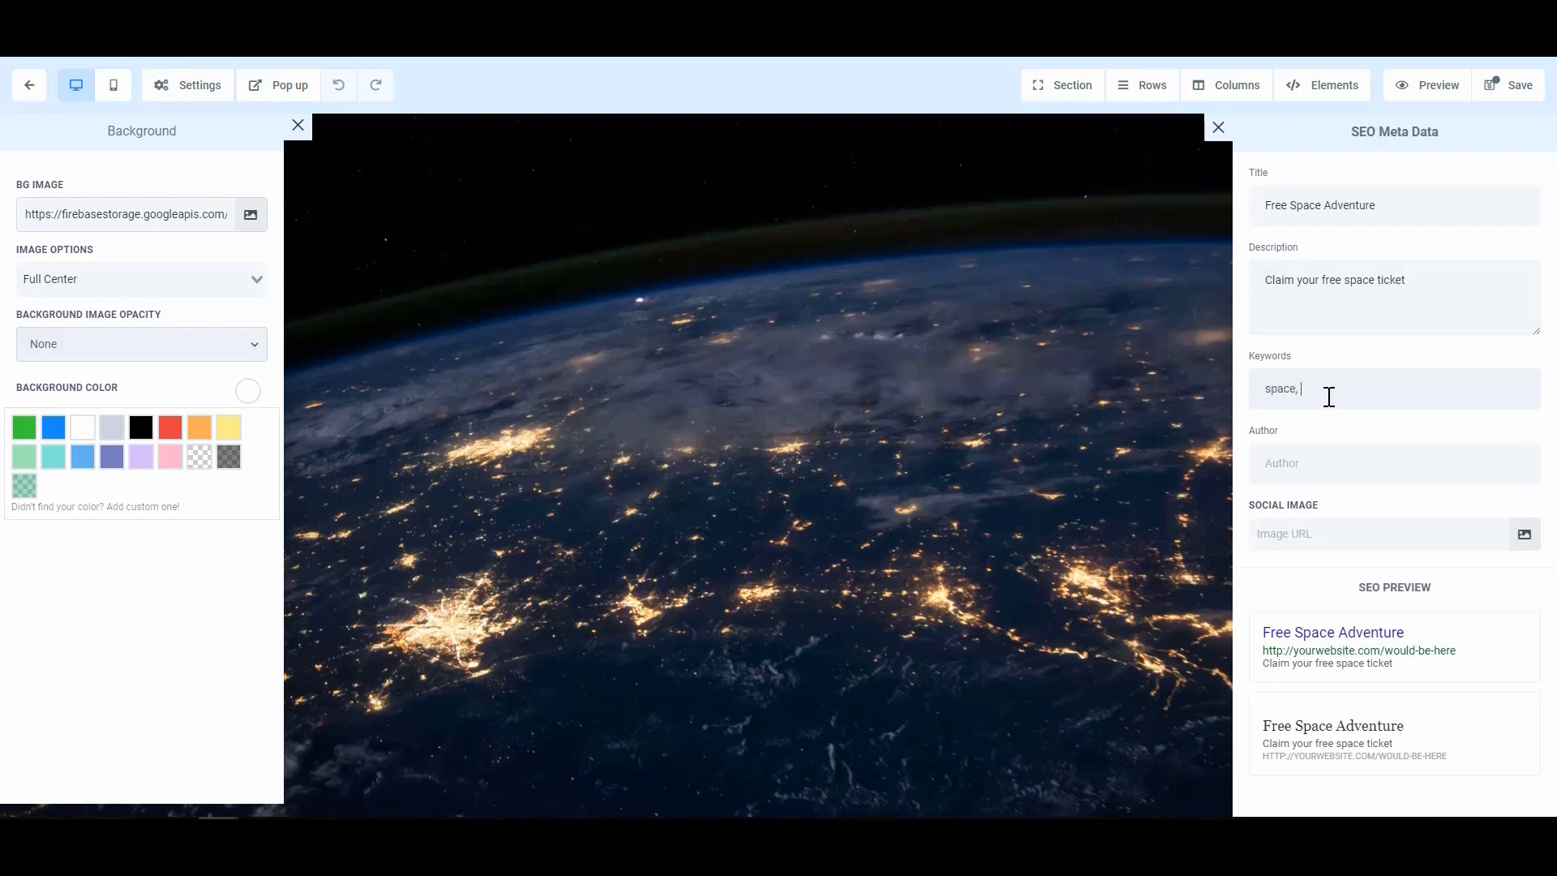
{"action": "type", "text": "moon"}
- Set the SEO author to "My business" and save the page
{"action": "left_click", "coordinate": [1296, 470]}
{"action": "type", "text": "My business"}
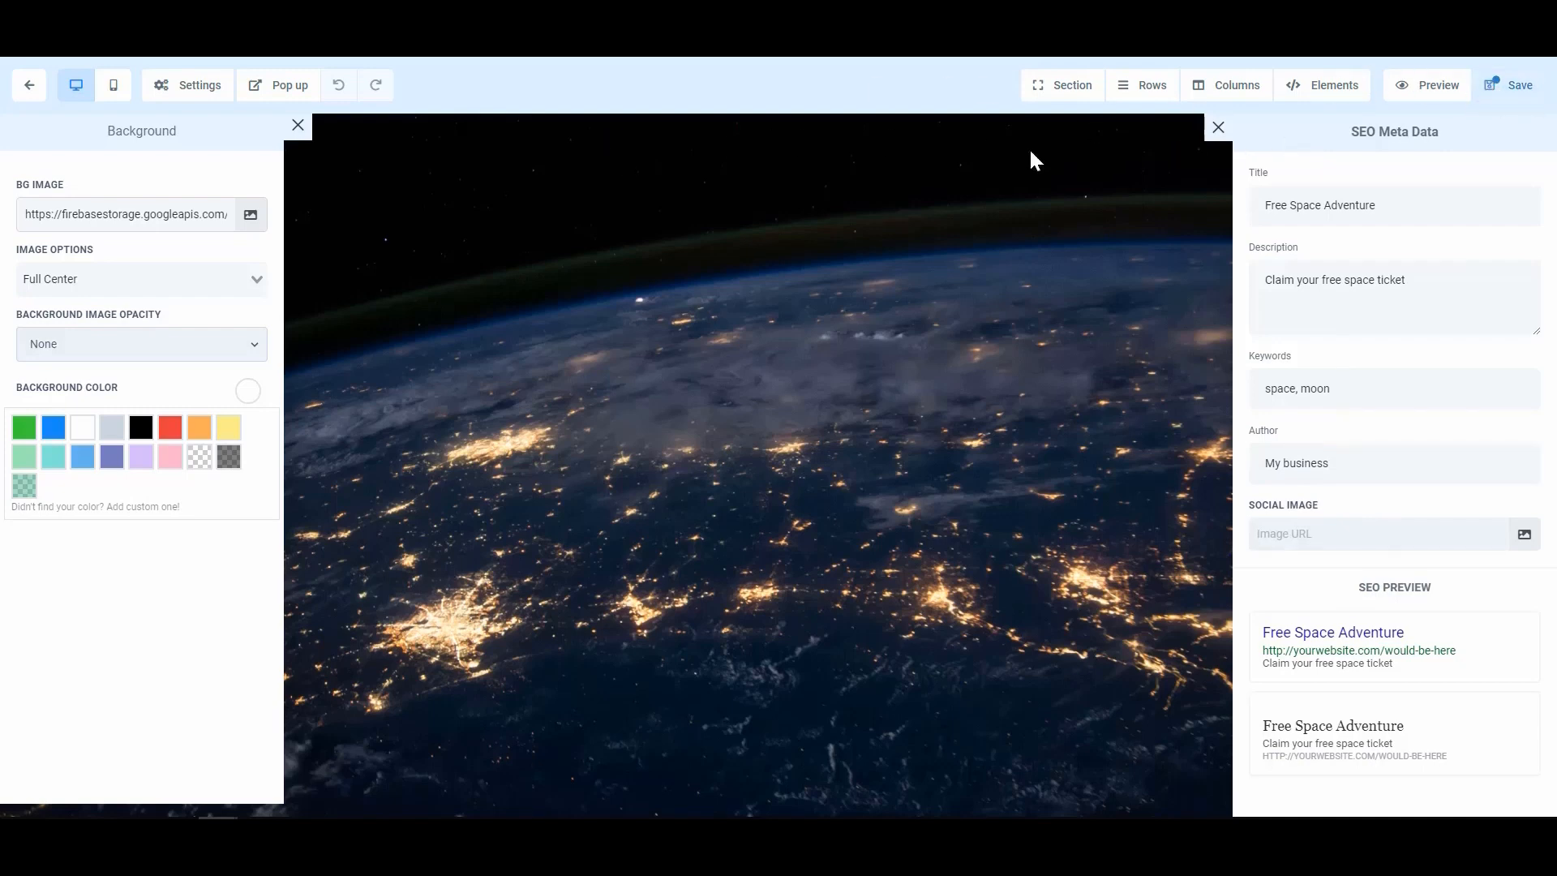
{"action": "left_click", "coordinate": [1514, 90]}
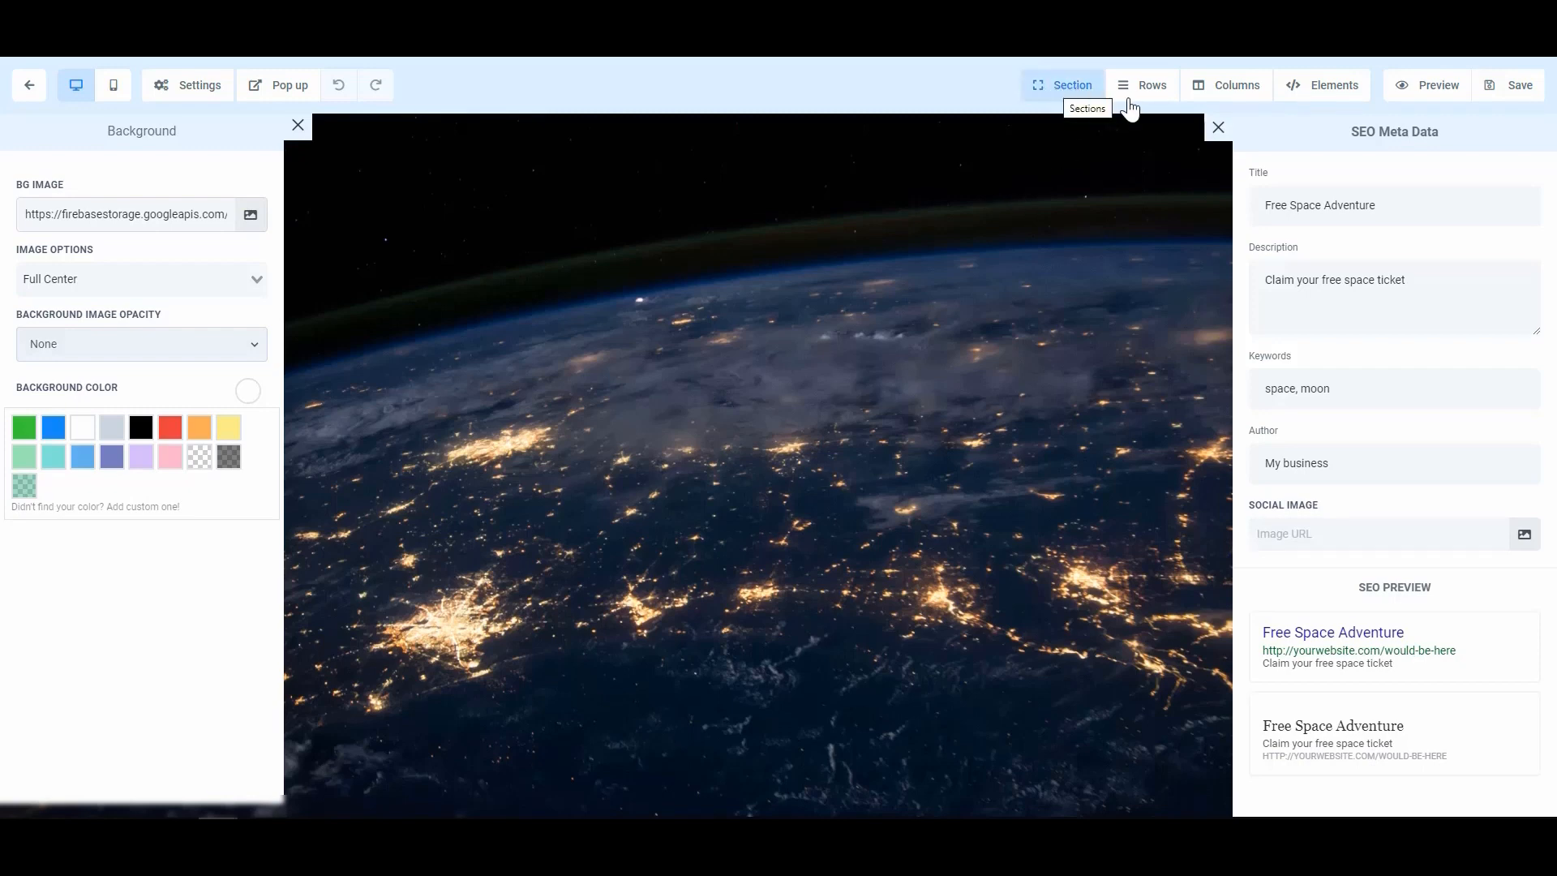
- Close the SEO settings and add a full-width section containing a 3-column row to the page
{"action": "left_click", "coordinate": [1218, 128]}
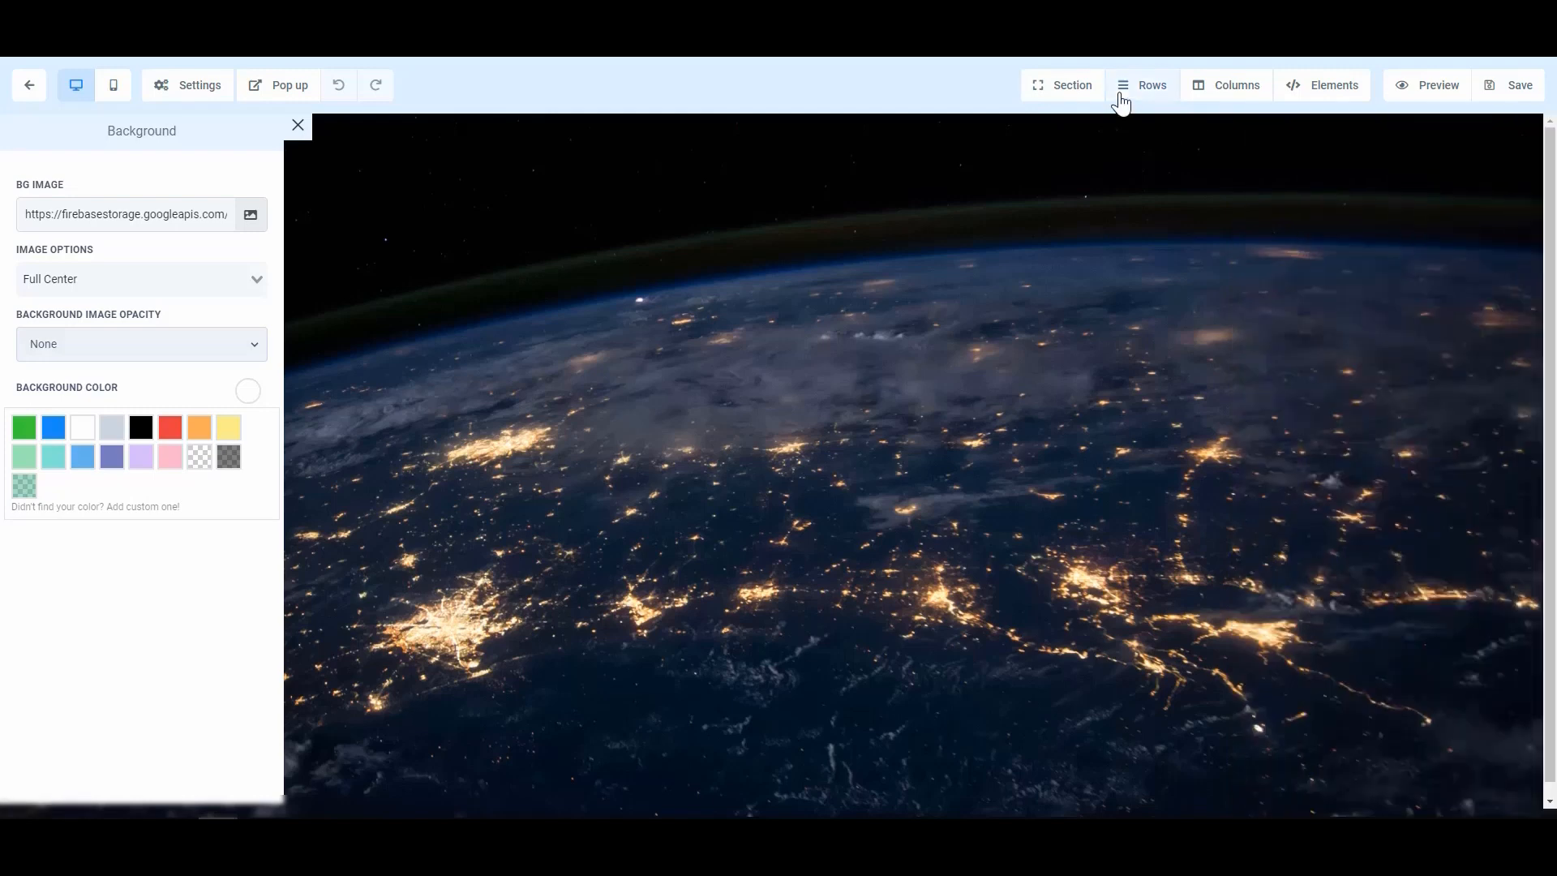
{"action": "left_click", "coordinate": [1065, 95]}
{"action": "left_click", "coordinate": [1084, 129]}
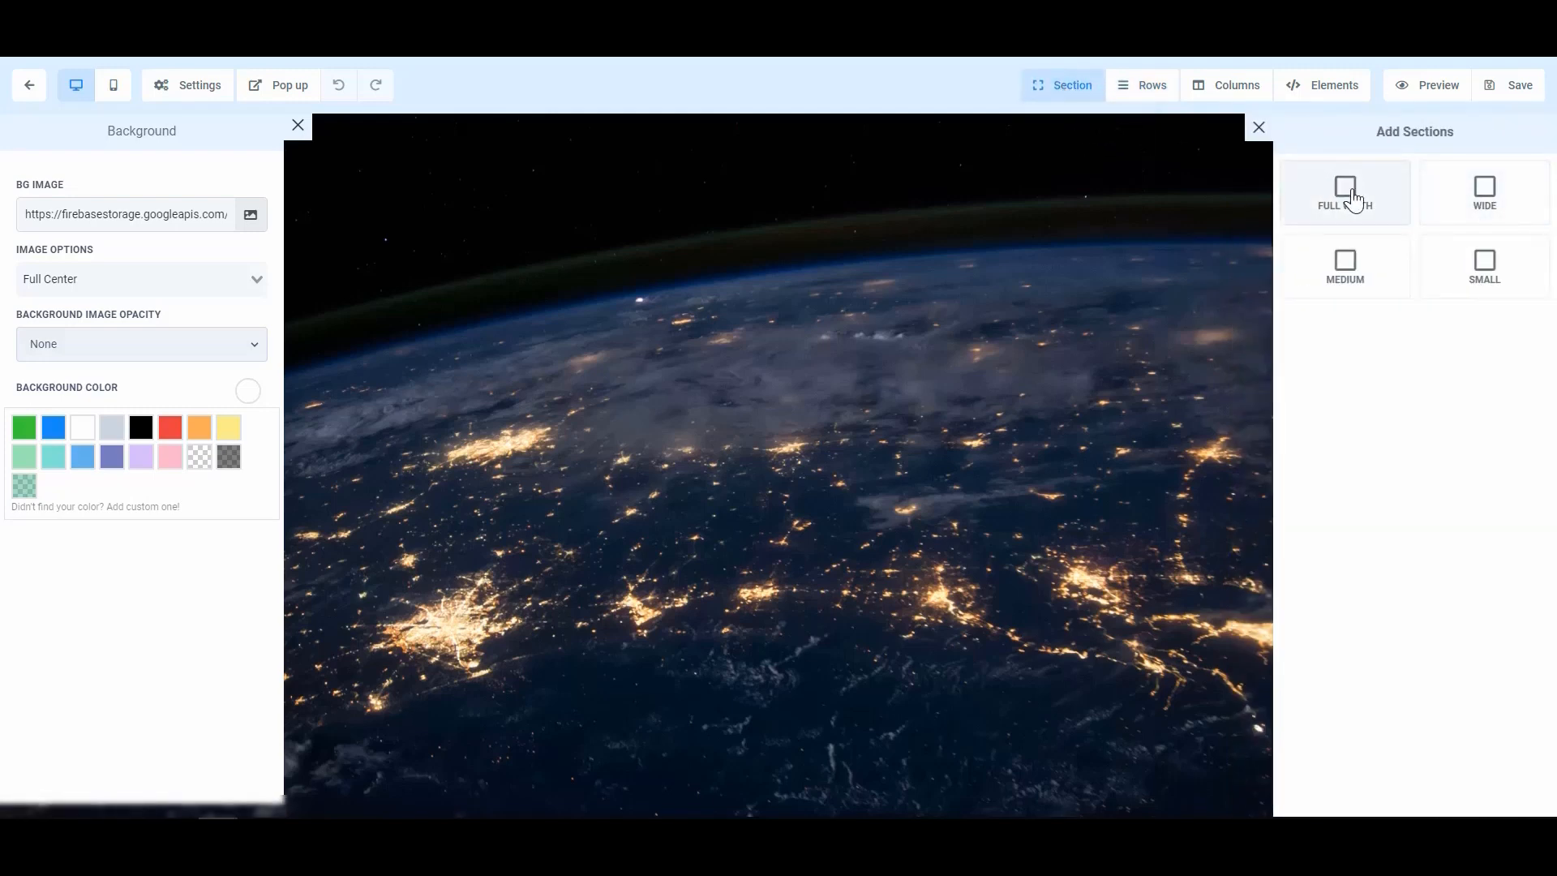
{"action": "left_click", "coordinate": [1346, 195]}
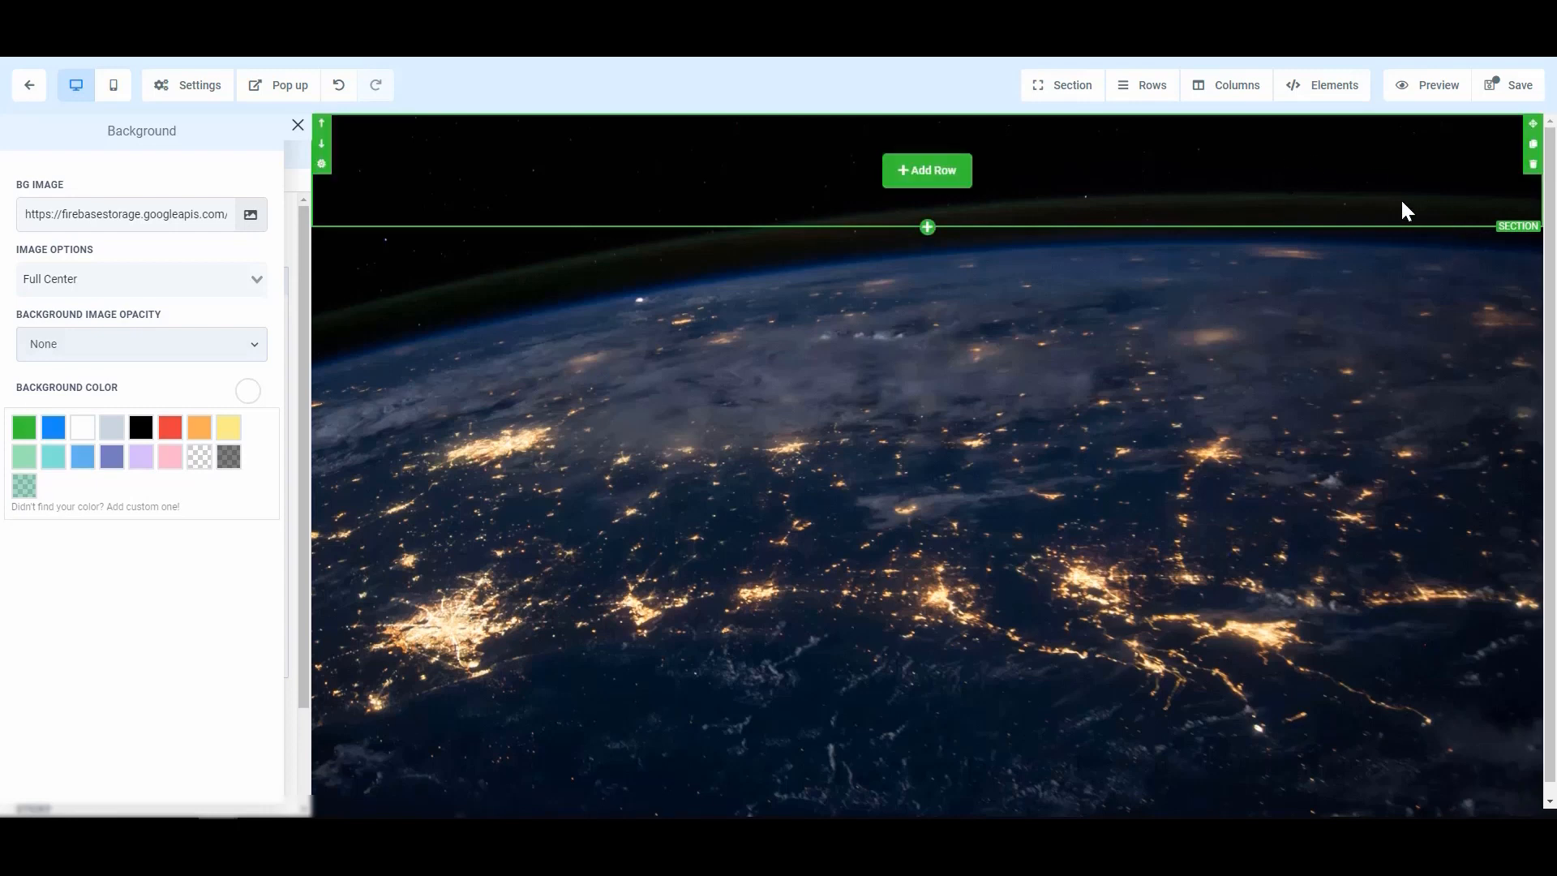
{"action": "left_click", "coordinate": [938, 174]}
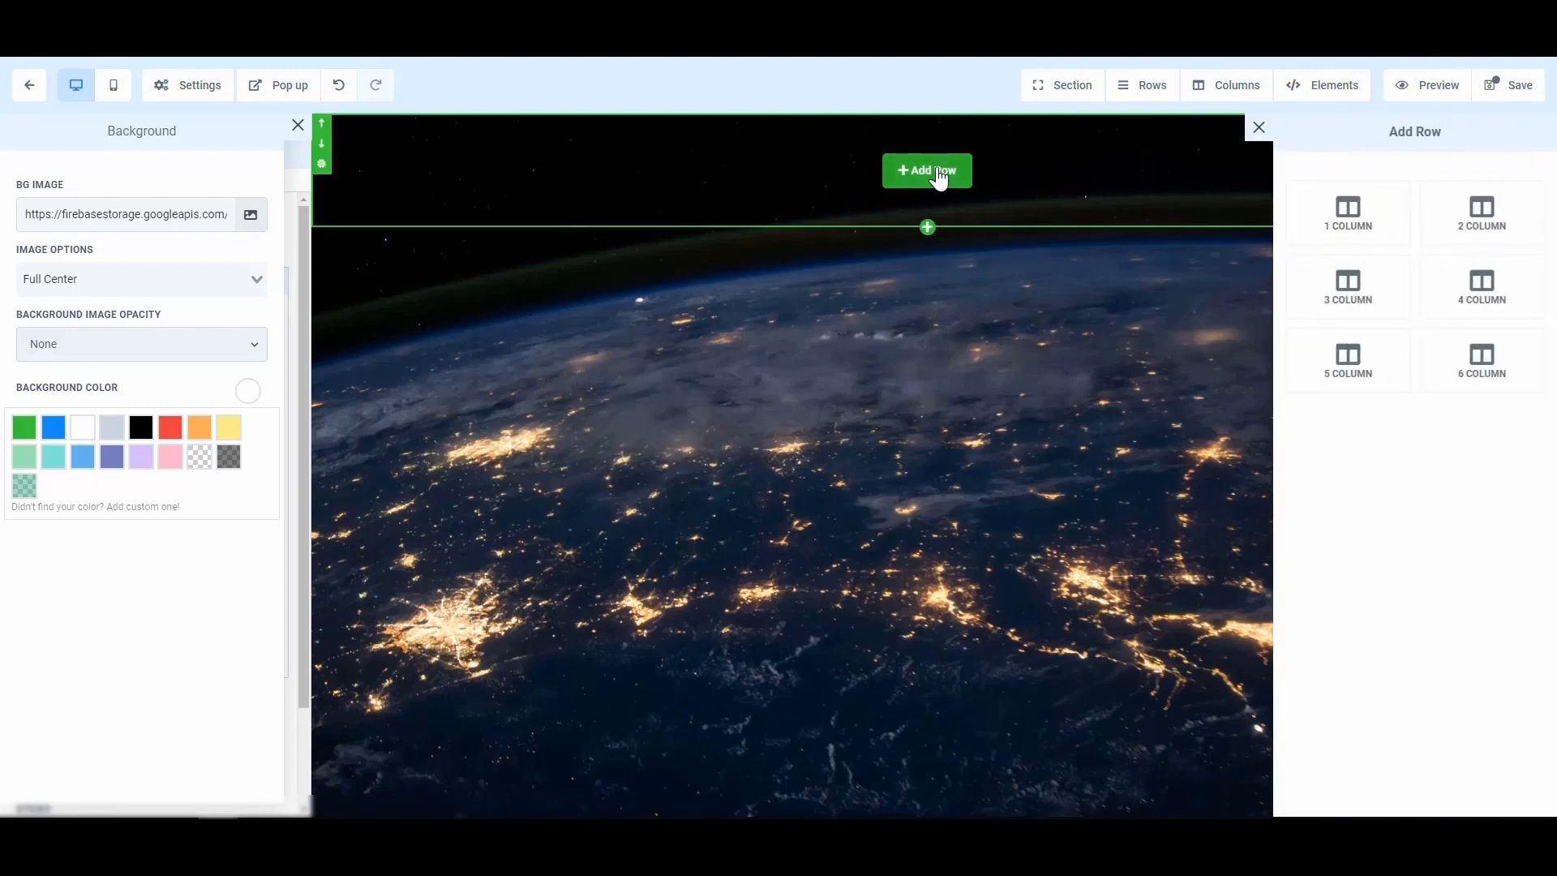
{"action": "left_click", "coordinate": [1348, 293]}
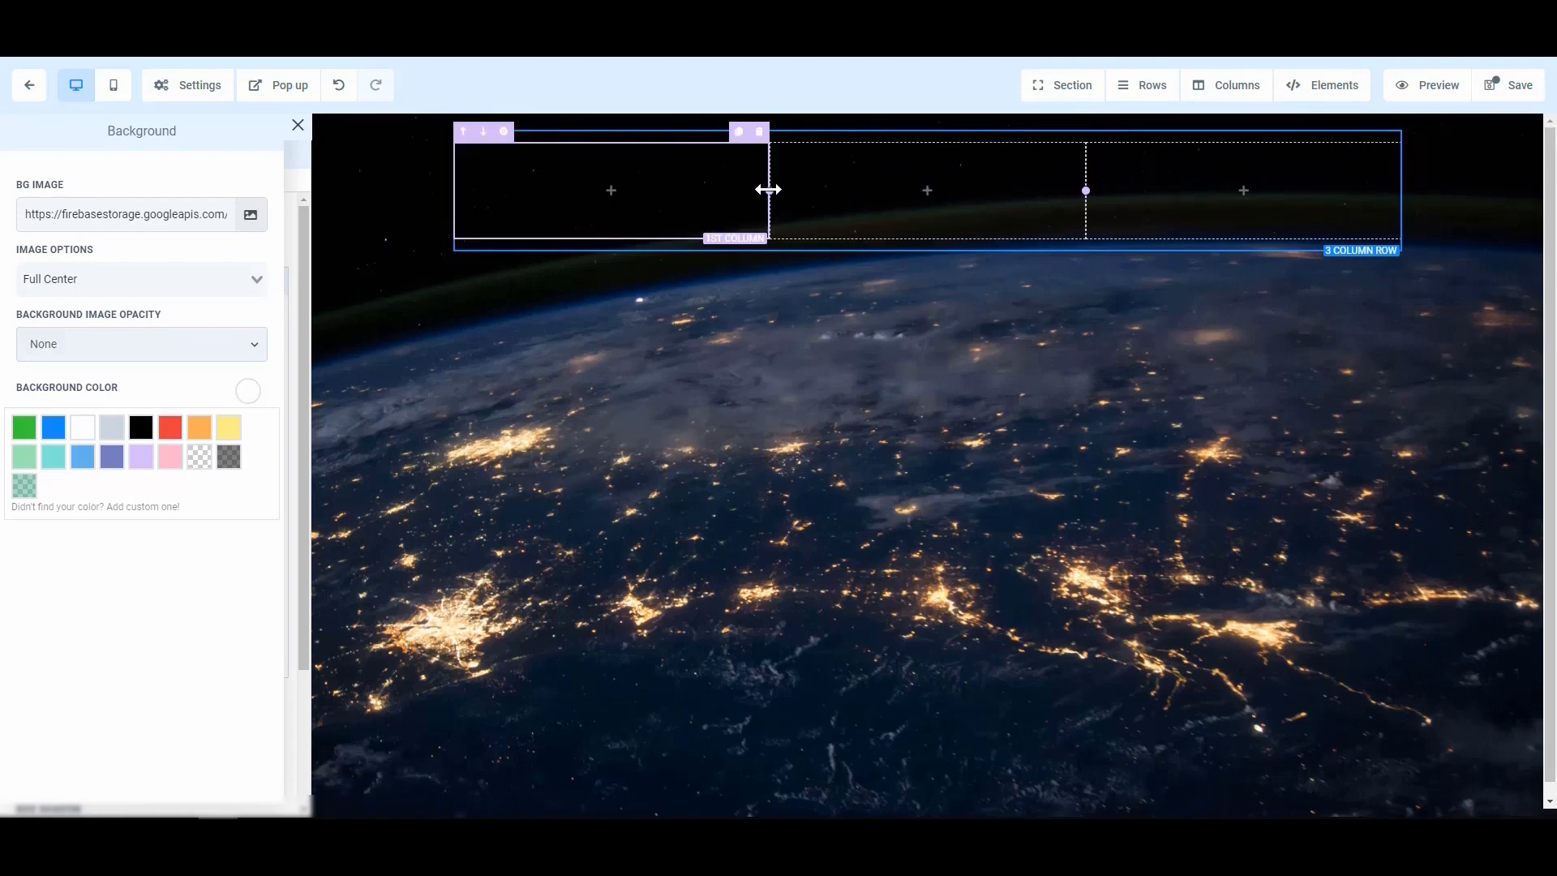
- Widen the row's middle column by moving both of its borders outward to about the middle of the neighbouring columns
{"action": "left_click_drag", "start_coordinate": [769, 189], "coordinate": [625, 192]}
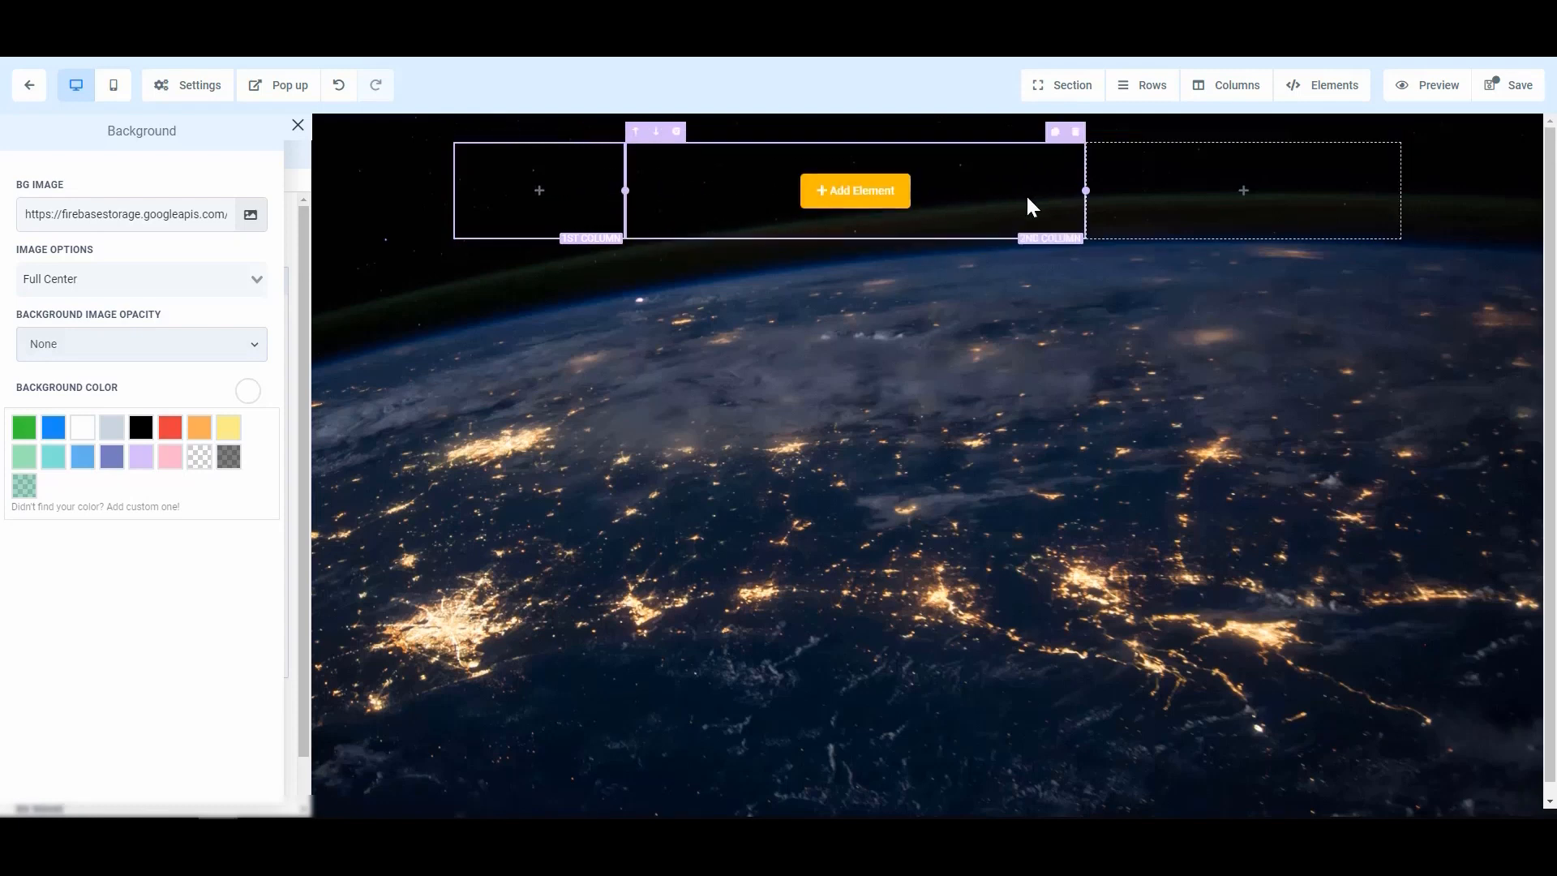
{"action": "left_click_drag", "start_coordinate": [1085, 188], "coordinate": [1239, 192]}
{"action": "mouse_move", "coordinate": [996, 211]}
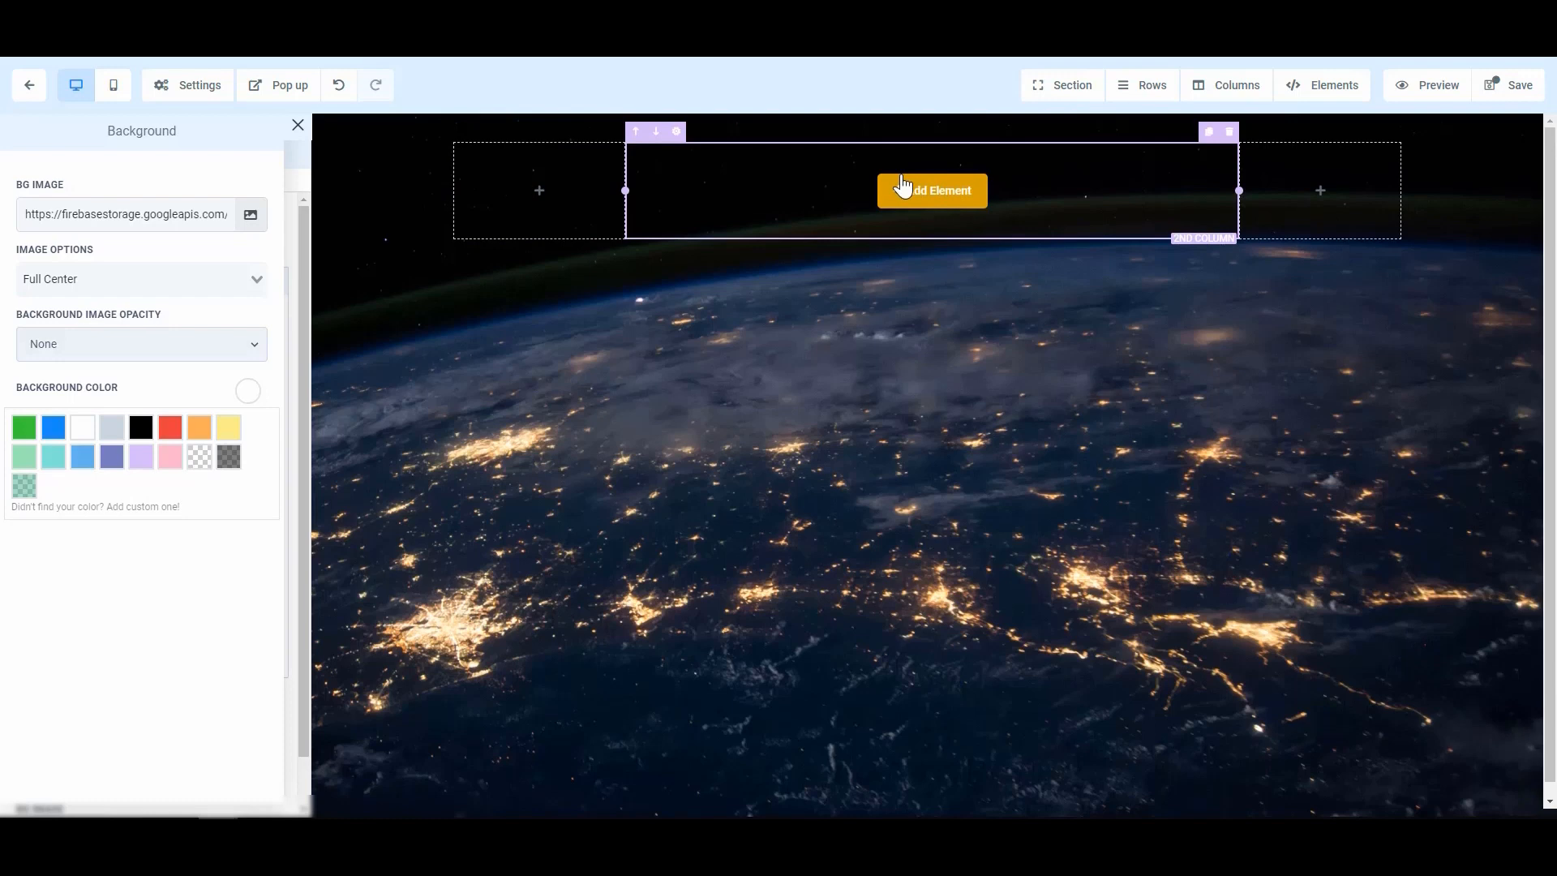
- Add an image element to the row's first column
{"action": "mouse_move", "coordinate": [573, 198]}
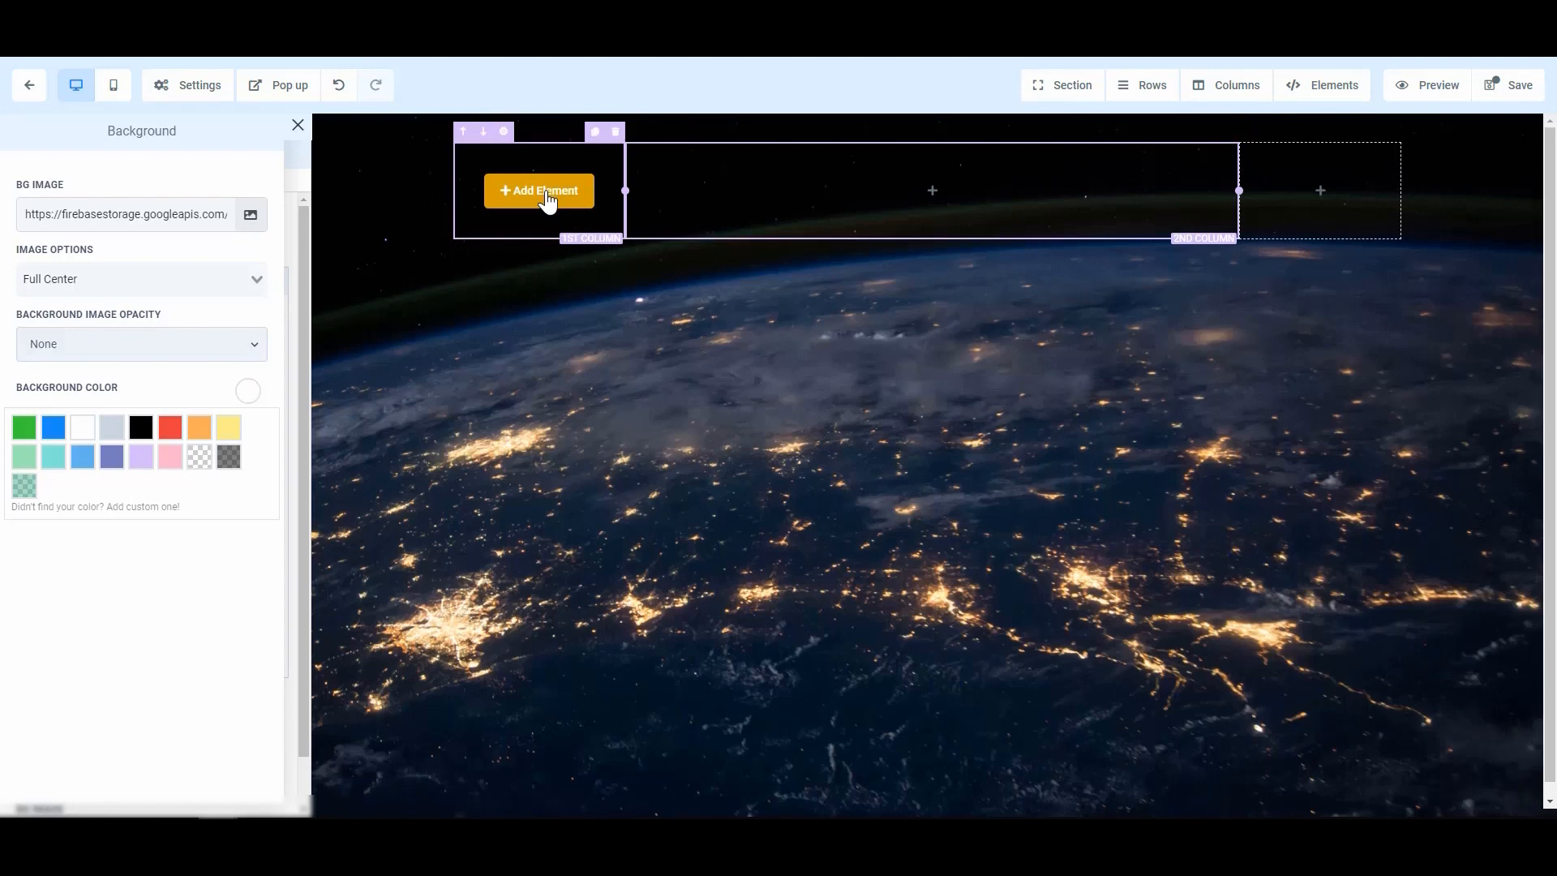
{"action": "left_click", "coordinate": [548, 199]}
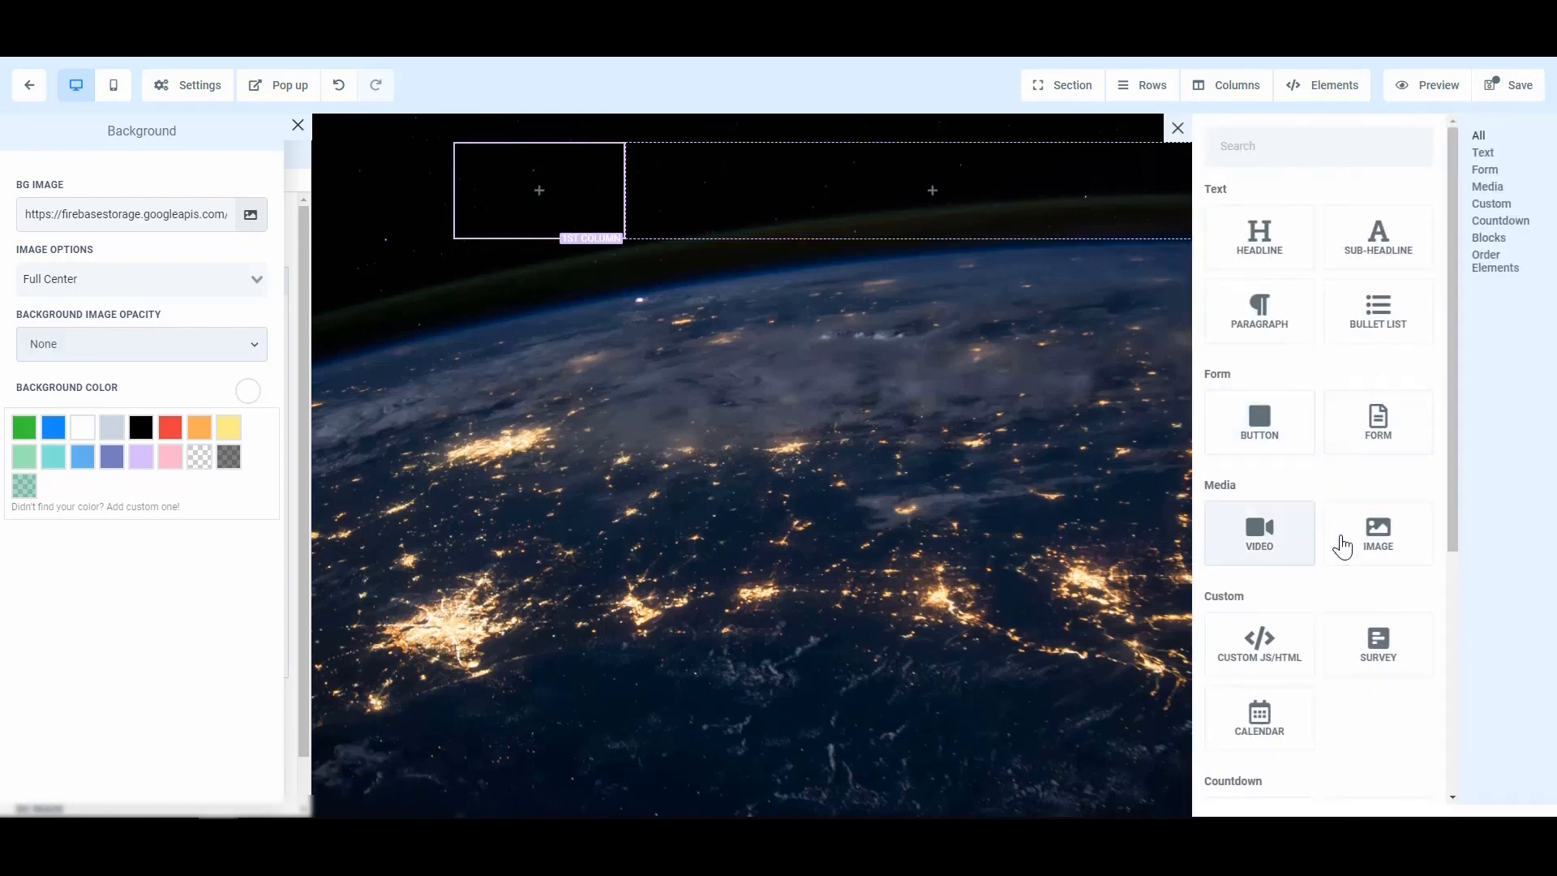
{"action": "left_click", "coordinate": [1377, 546]}
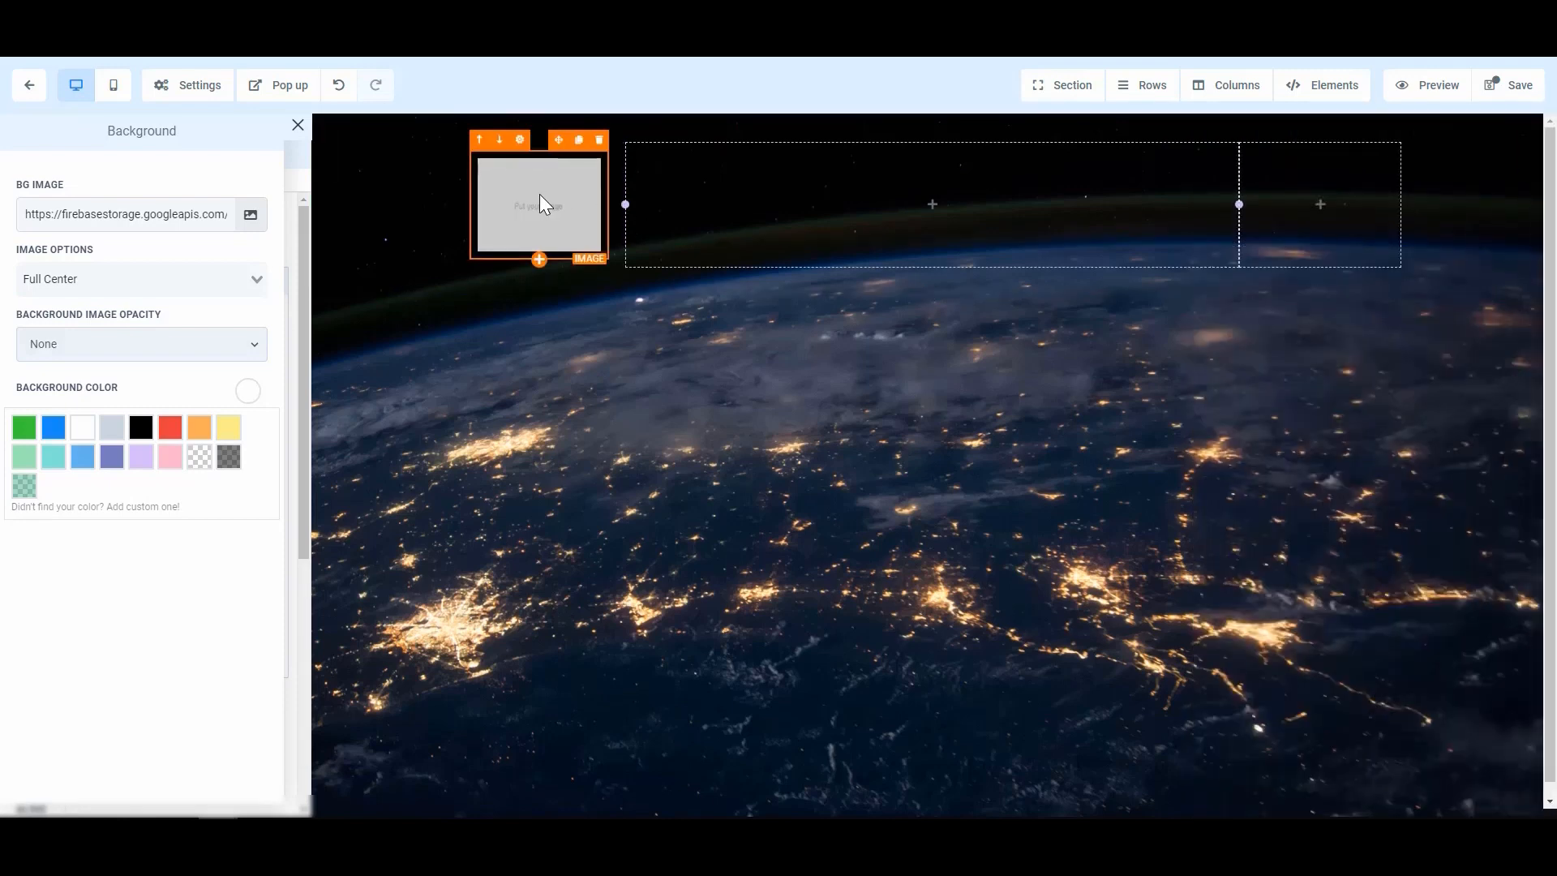
- Close the background settings, compare the settings of the second column and the image, and hide and reopen the image's settings
{"action": "left_click", "coordinate": [296, 128]}
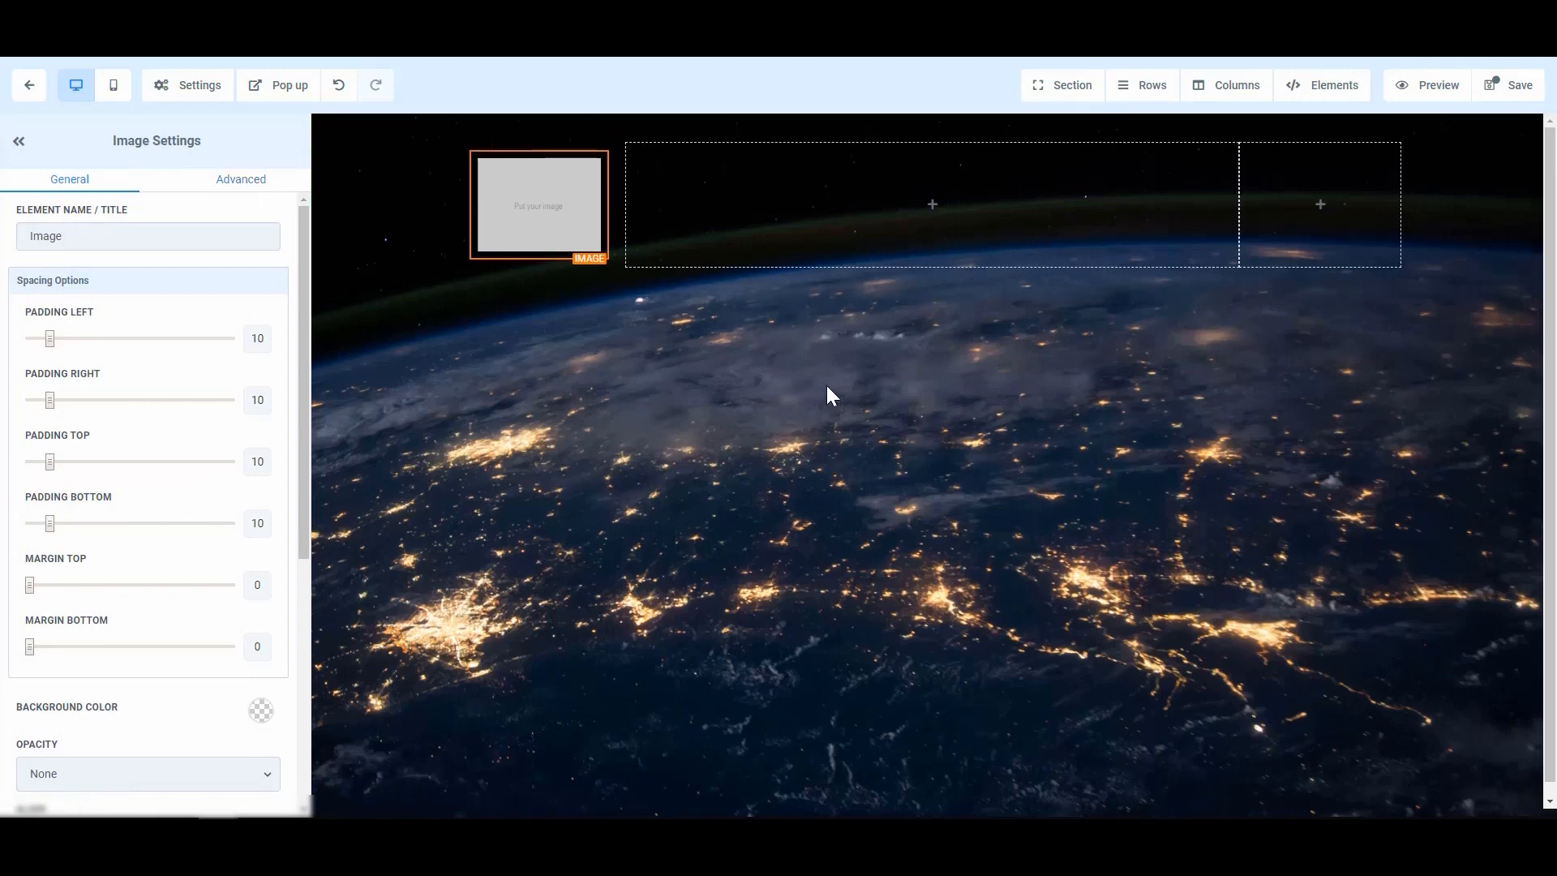
{"action": "left_click", "coordinate": [702, 193]}
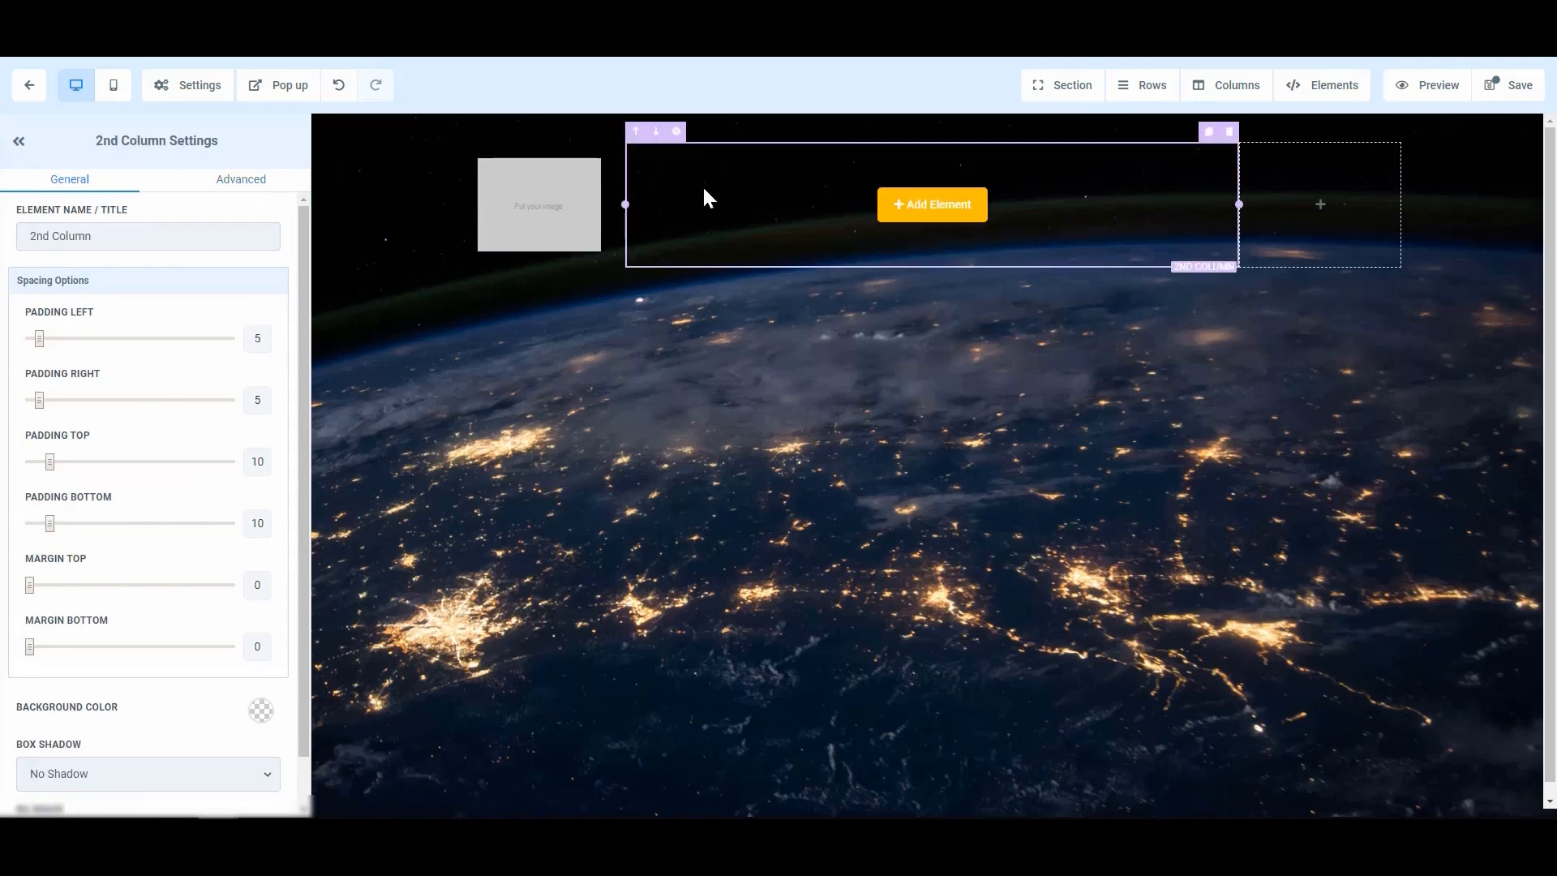
{"action": "left_click", "coordinate": [539, 195]}
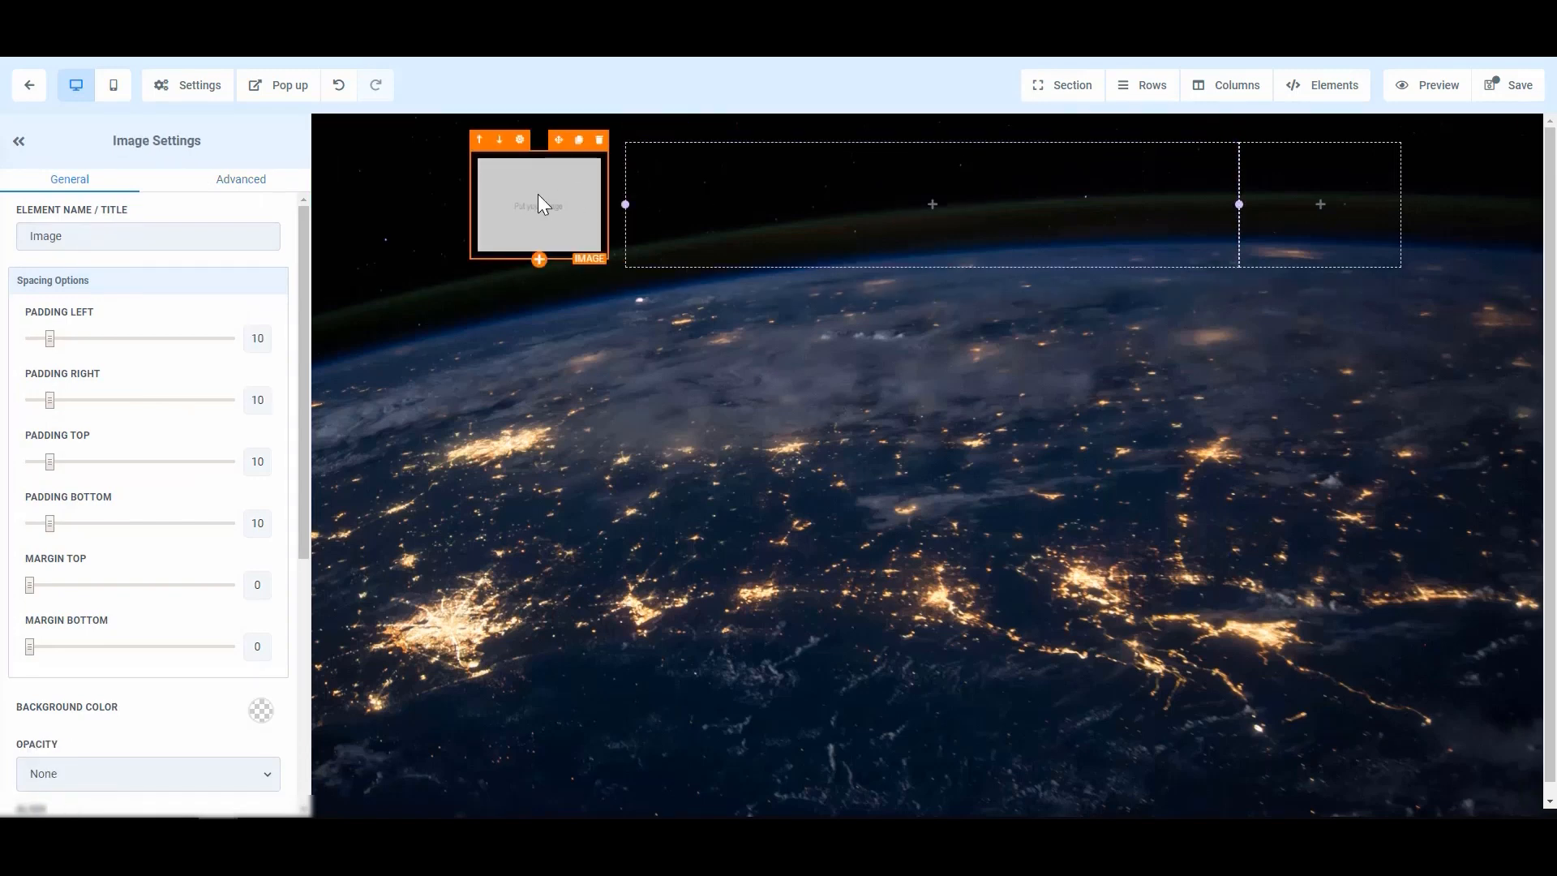
{"action": "left_click", "coordinate": [18, 141]}
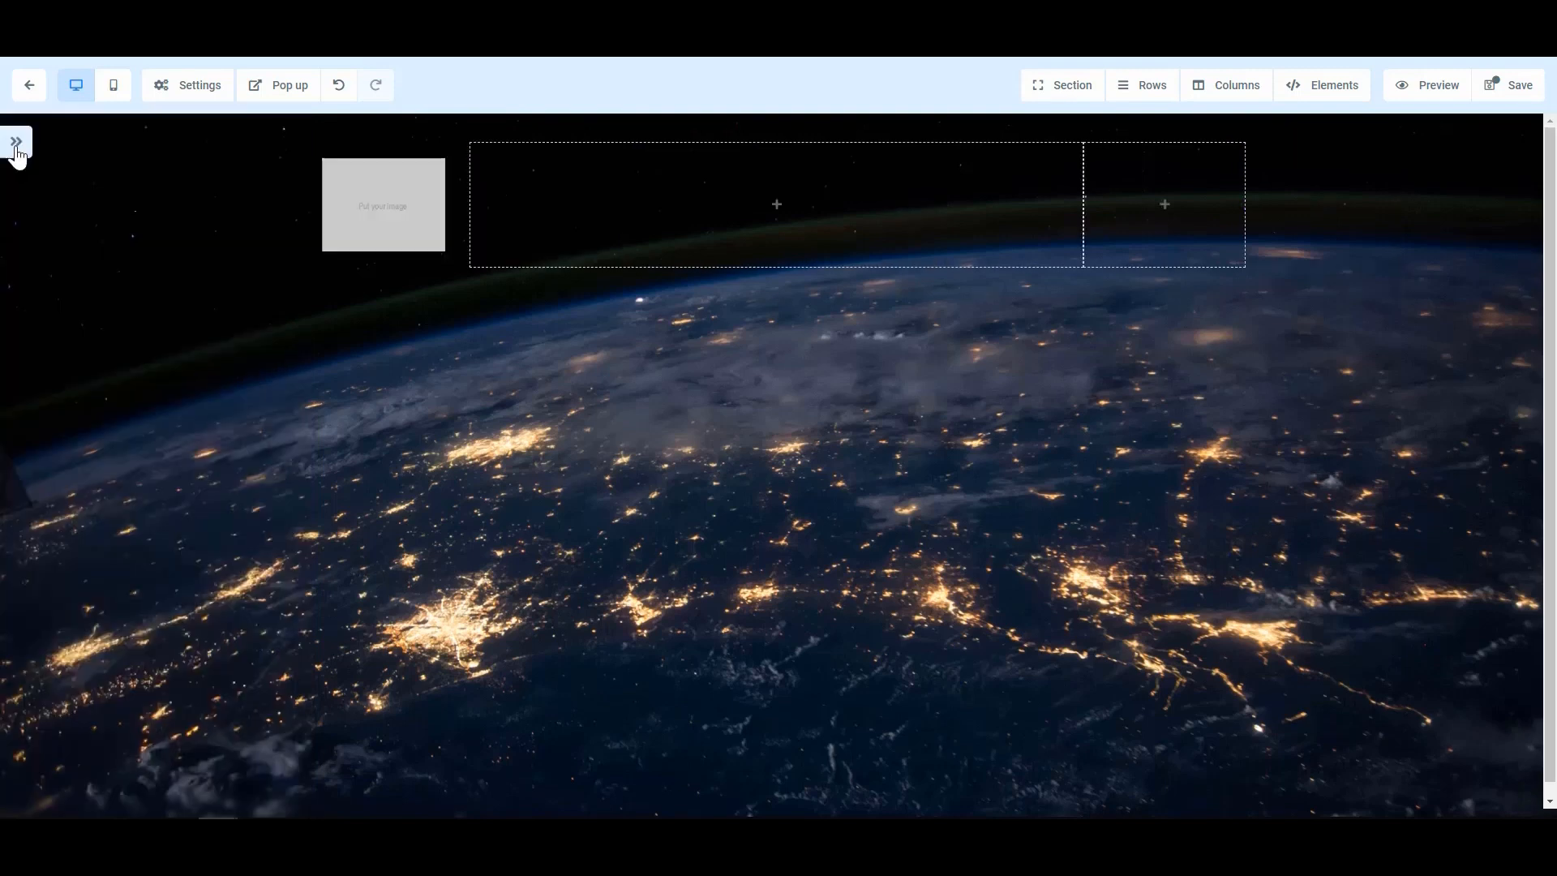
{"action": "left_click", "coordinate": [388, 200]}
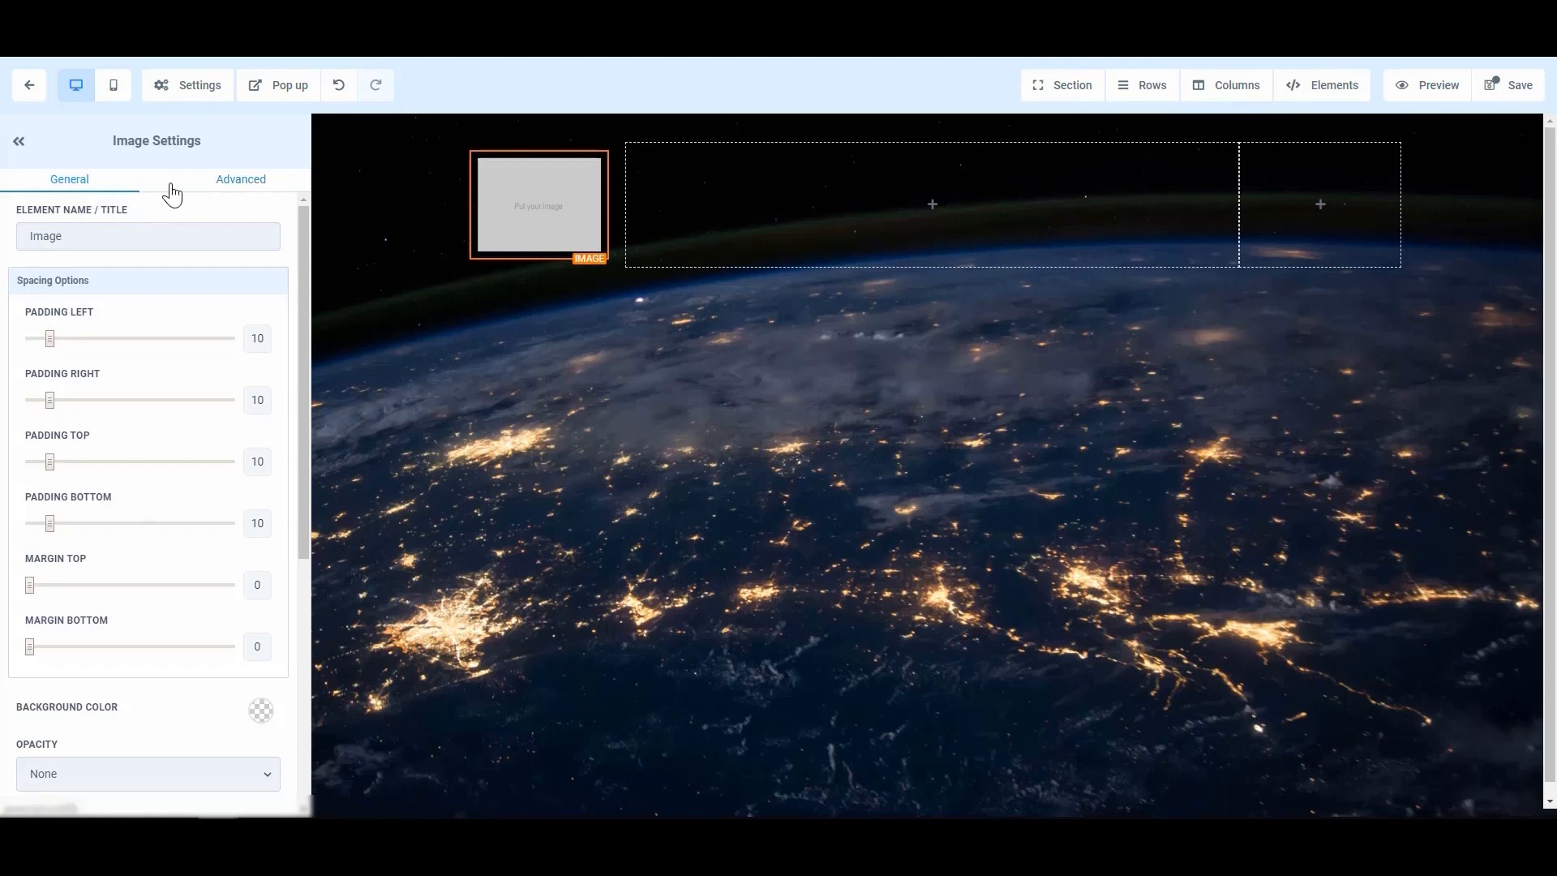
- Rename the image element in the first column as "Logo Image"
{"action": "left_click", "coordinate": [109, 236]}
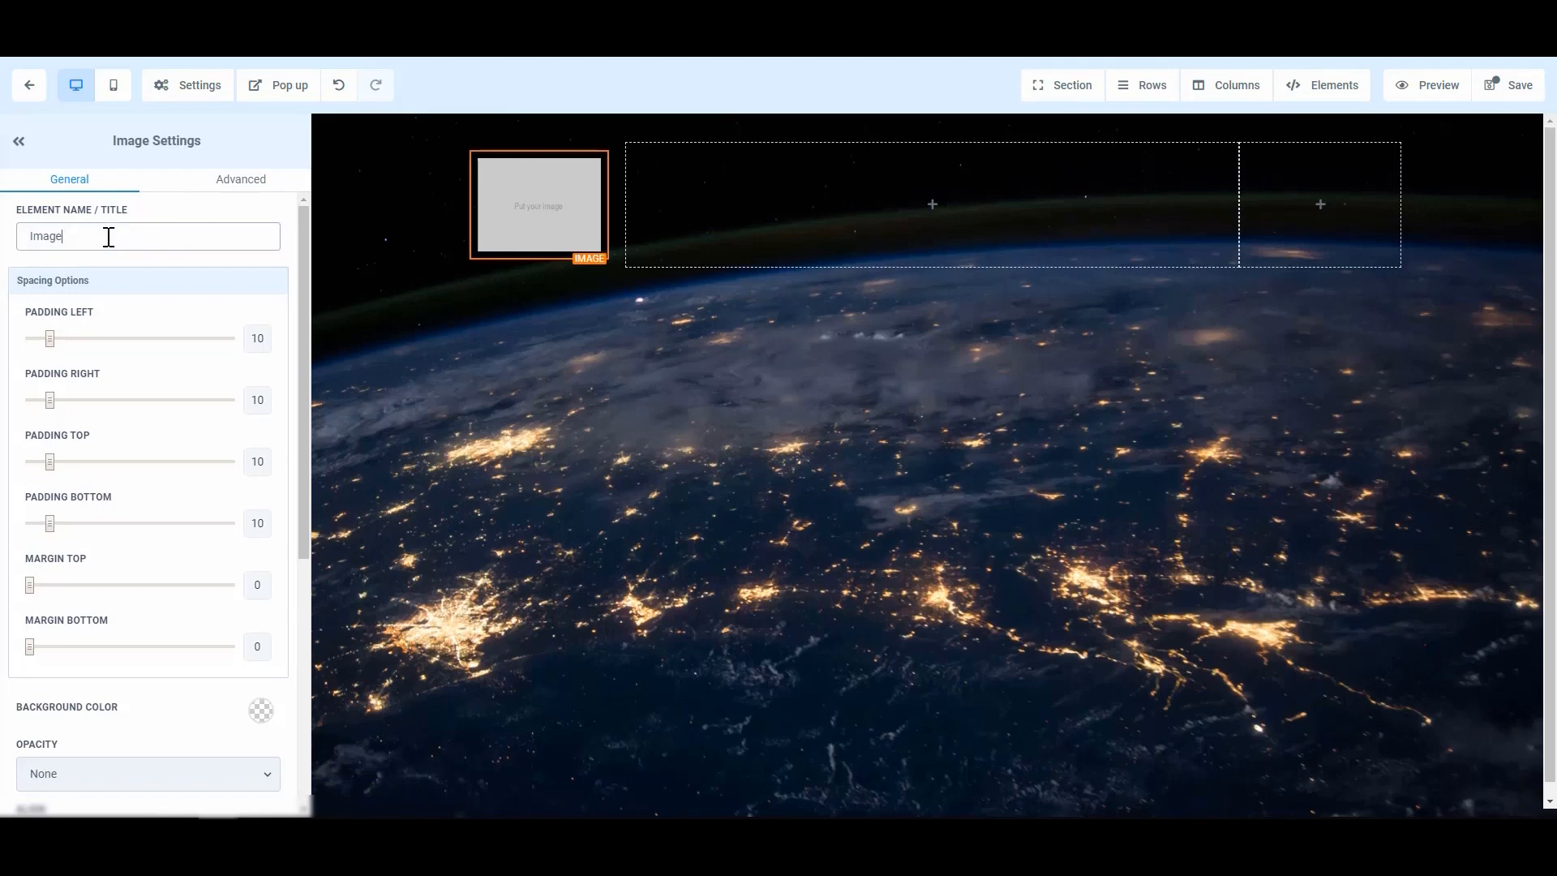
{"action": "double_click", "coordinate": [108, 236]}
{"action": "type", "text": "Icon Image"}
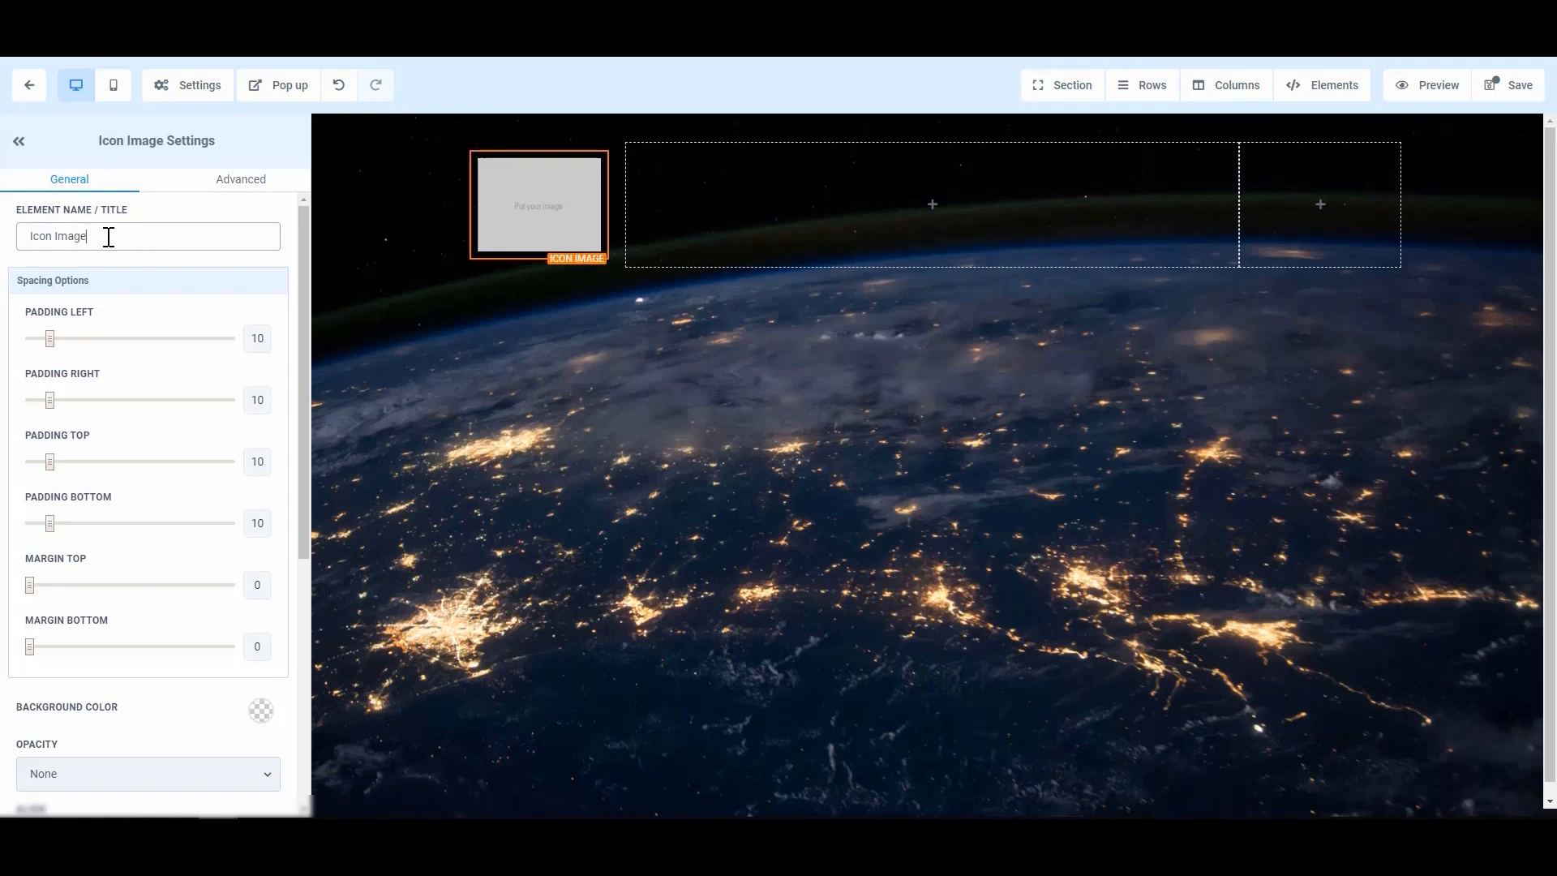
{"action": "type", "text": "Logo"}
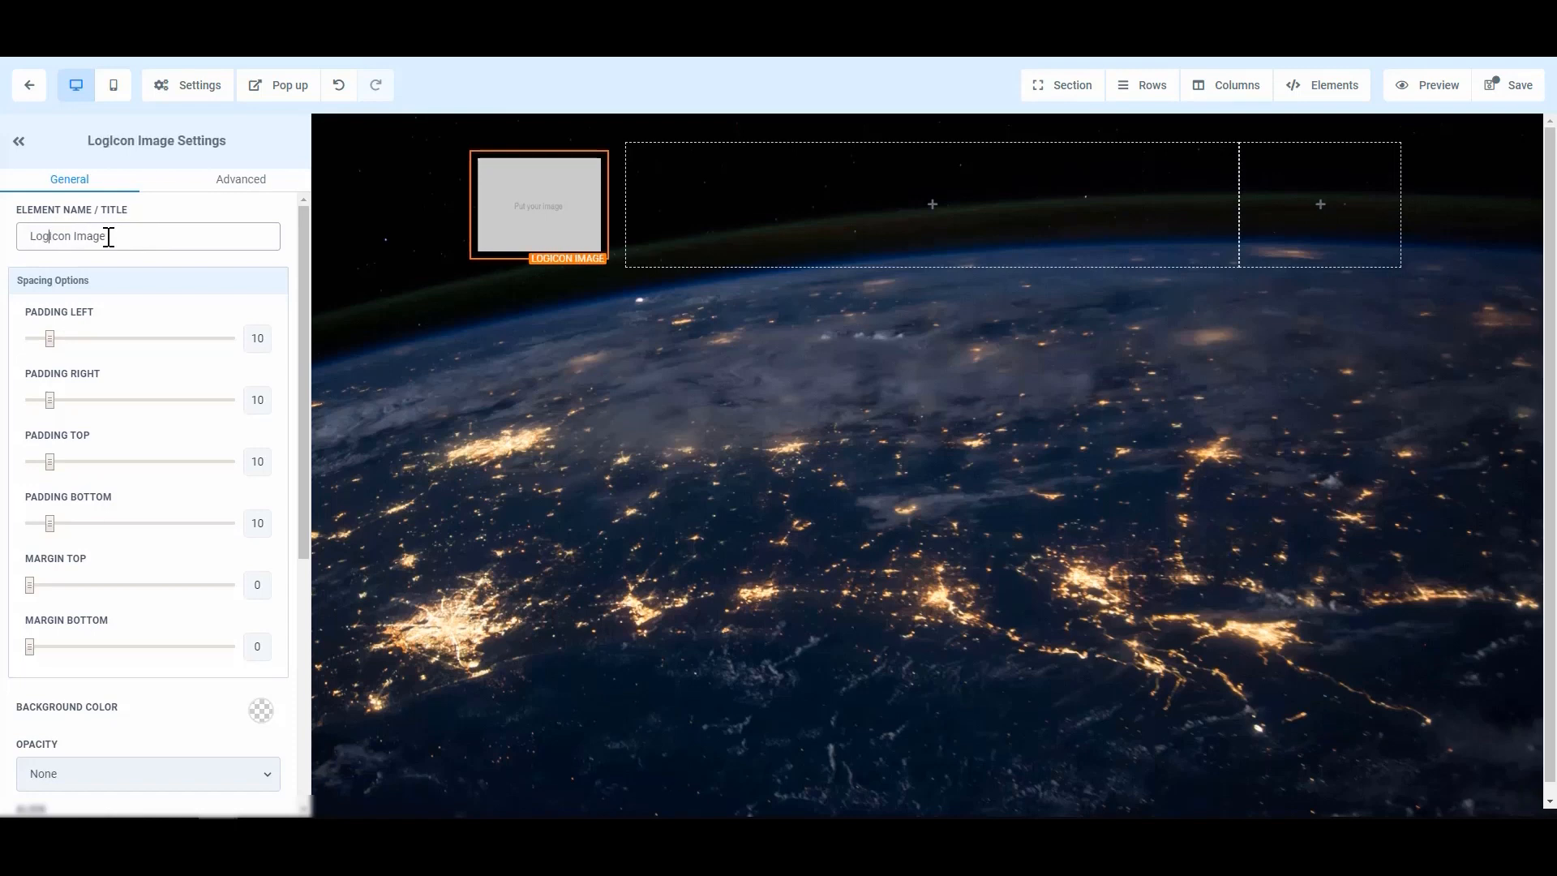
{"action": "key", "text": "Delete"}
{"action": "key", "text": "Delete"}
{"action": "key", "text": "Delete"}
{"action": "key", "text": "Delete"}
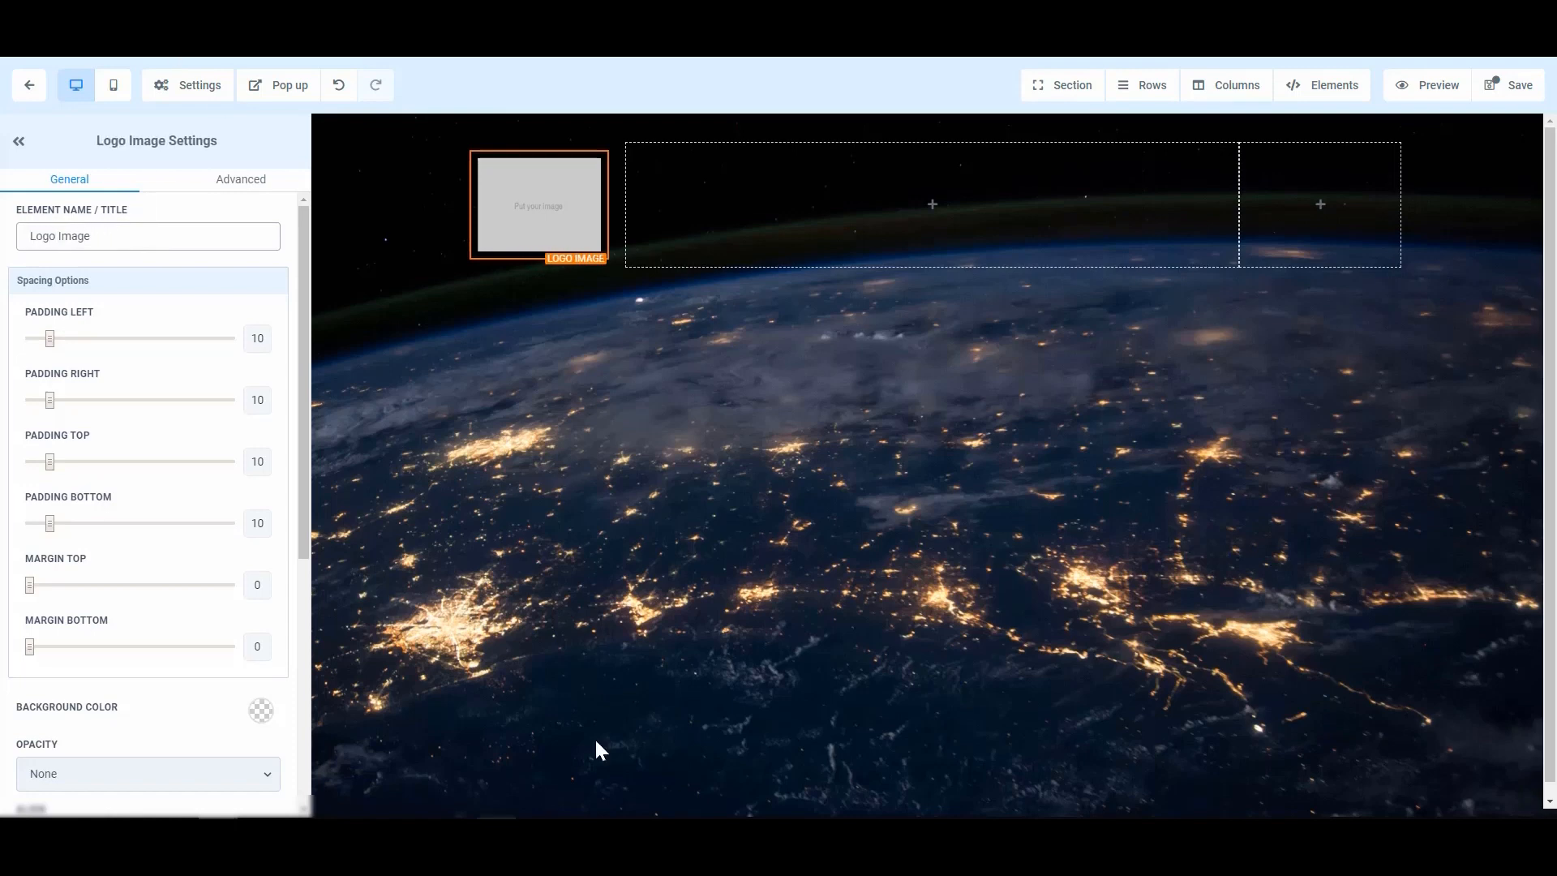
- Open the overview for managing the page's elements and check the logo image's entry against its name
{"action": "left_click", "coordinate": [702, 630]}
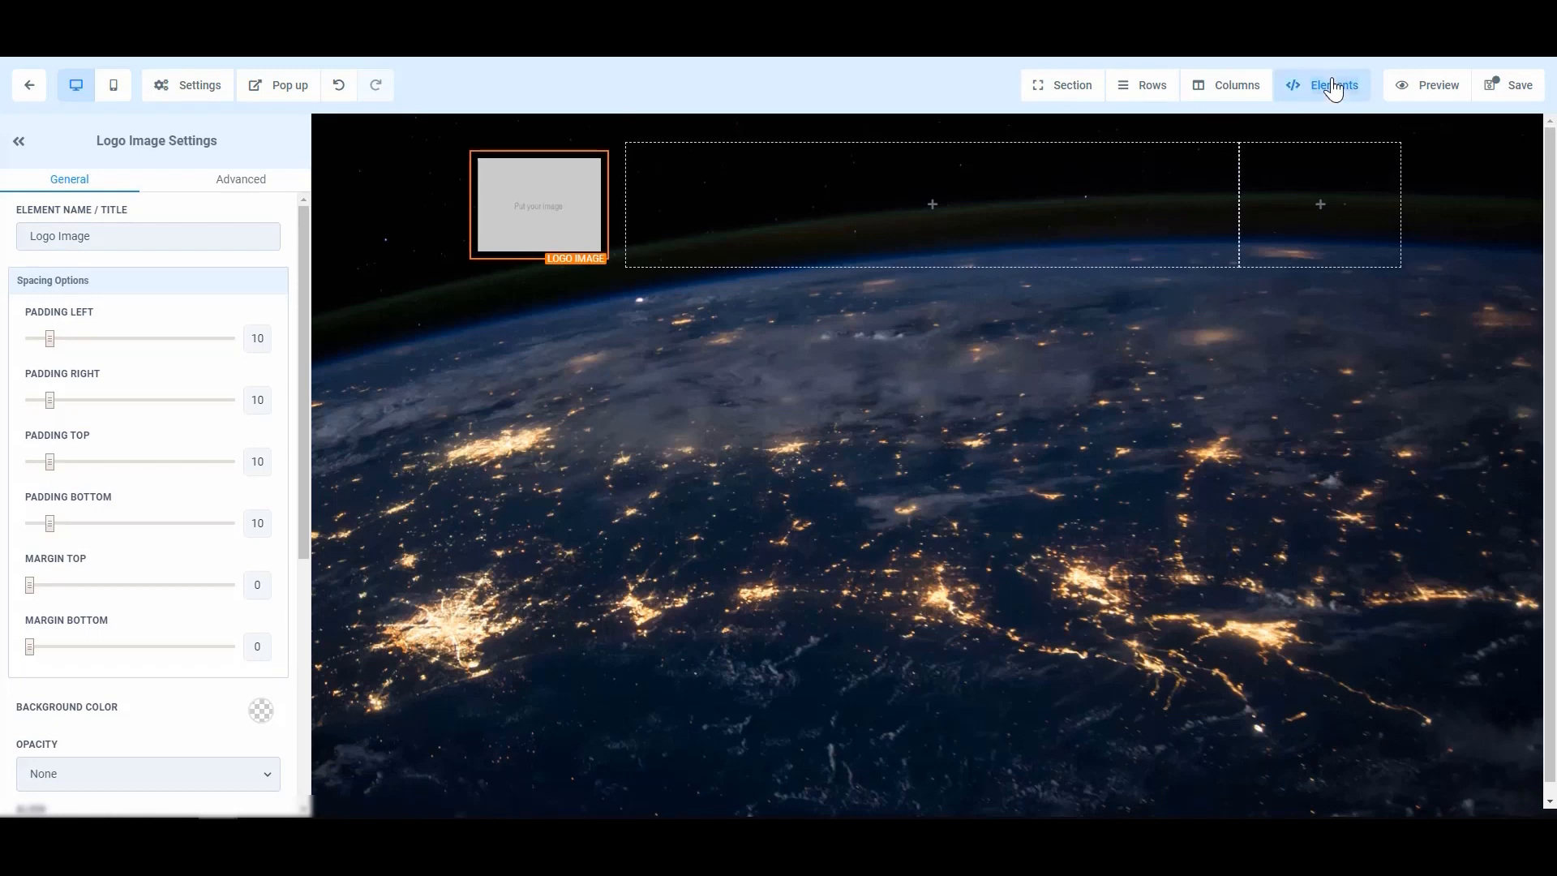
{"action": "mouse_move", "coordinate": [1330, 84]}
{"action": "left_click", "coordinate": [1331, 146]}
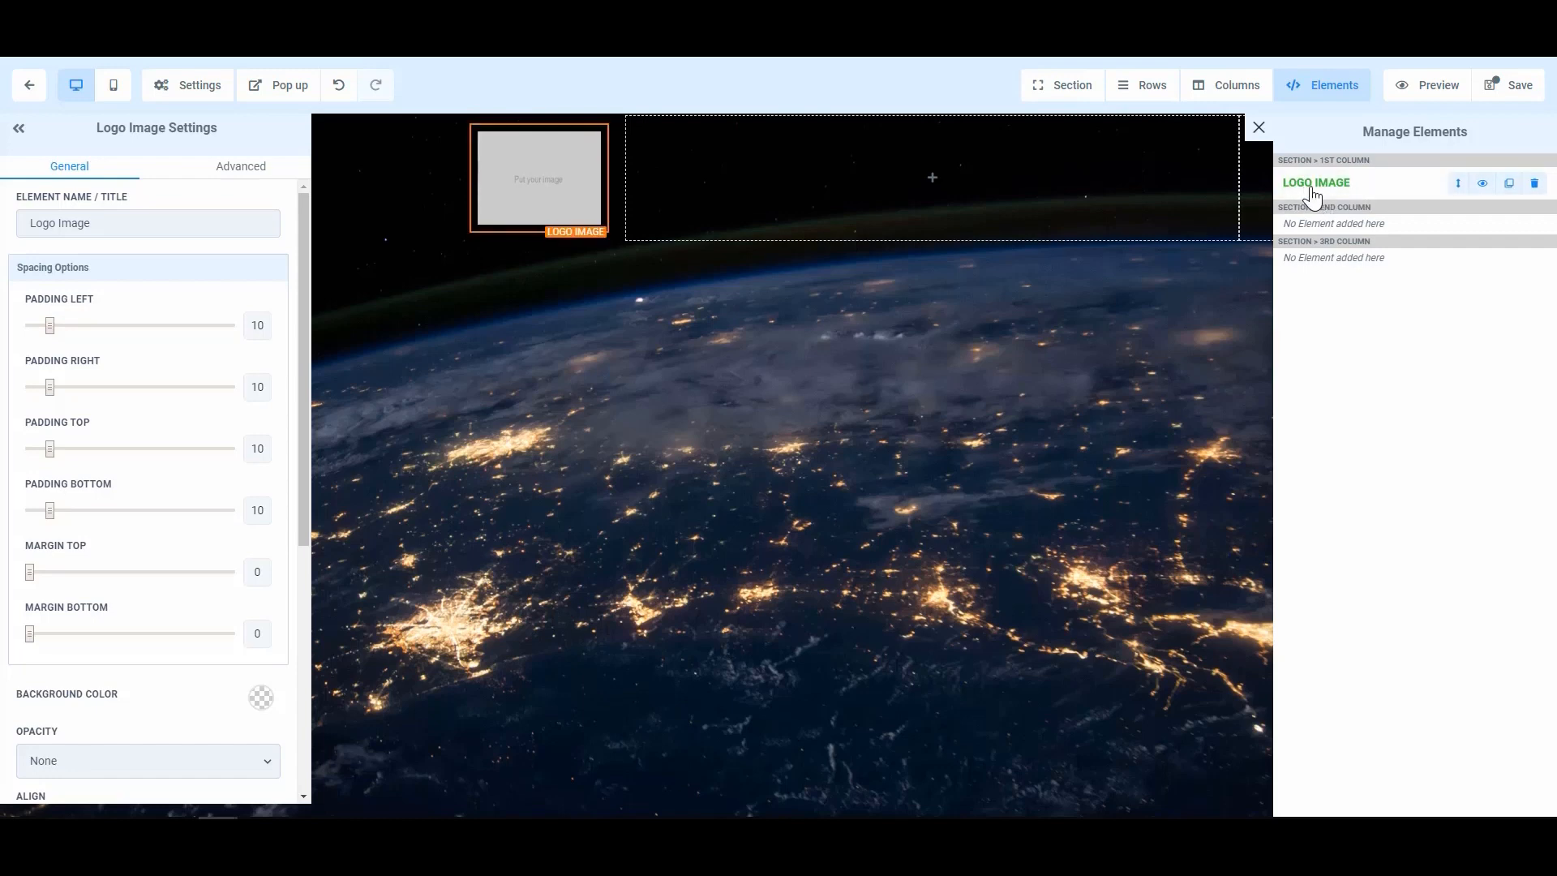
{"action": "left_click", "coordinate": [101, 231]}
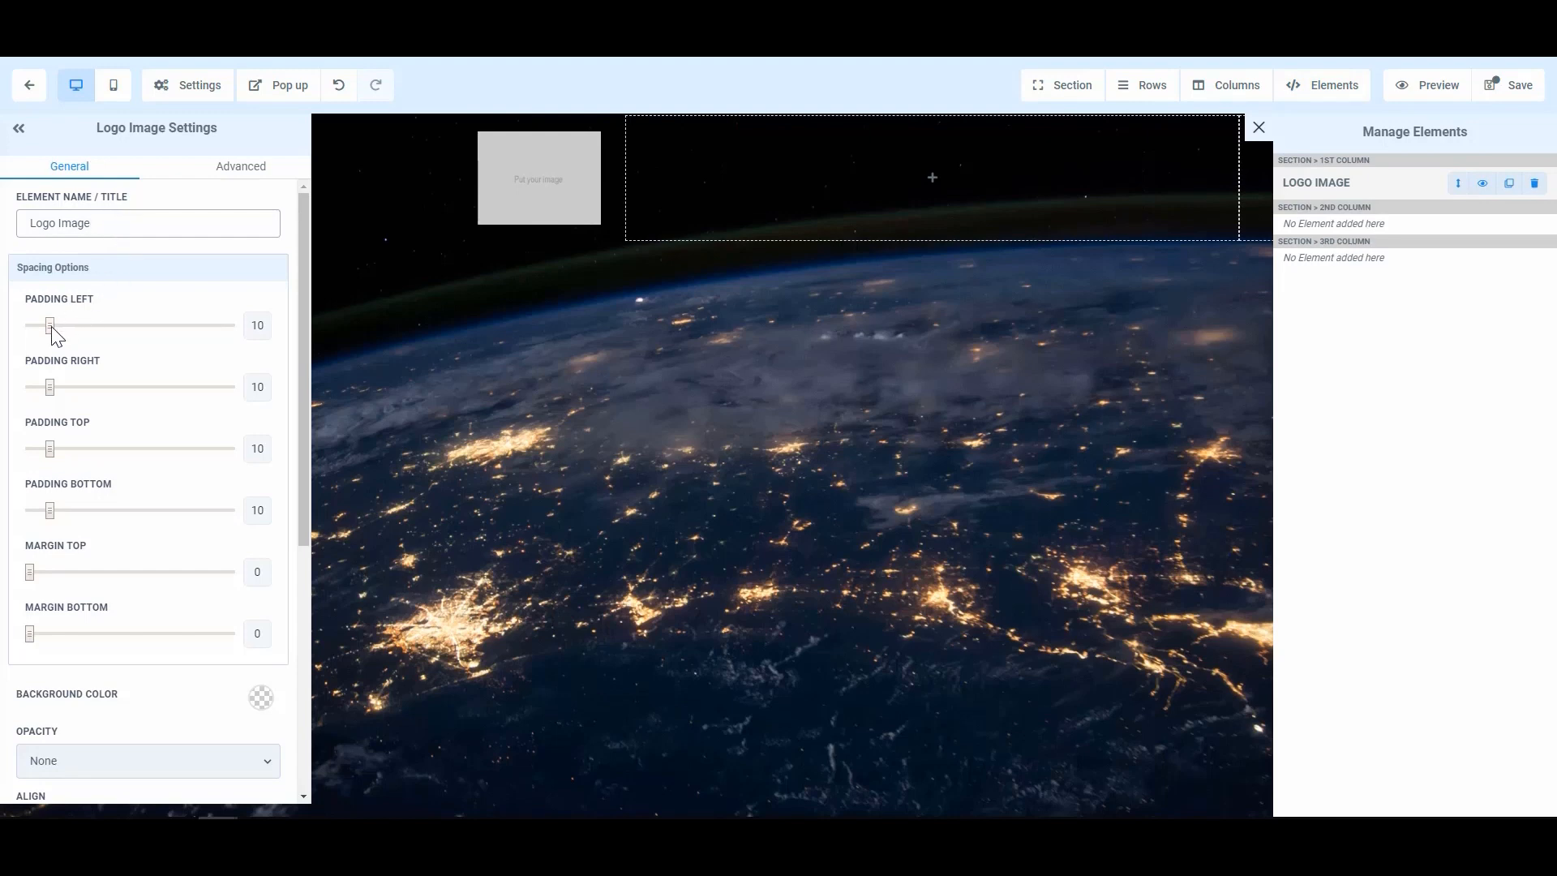
- Try left padding values of 0 and 42 on the logo image and return the padding to 10
{"action": "mouse_move", "coordinate": [55, 334]}
{"action": "left_mouse_down"}
{"action": "mouse_move", "coordinate": [94, 333]}
{"action": "mouse_move", "coordinate": [55, 336]}
{"action": "left_mouse_up"}
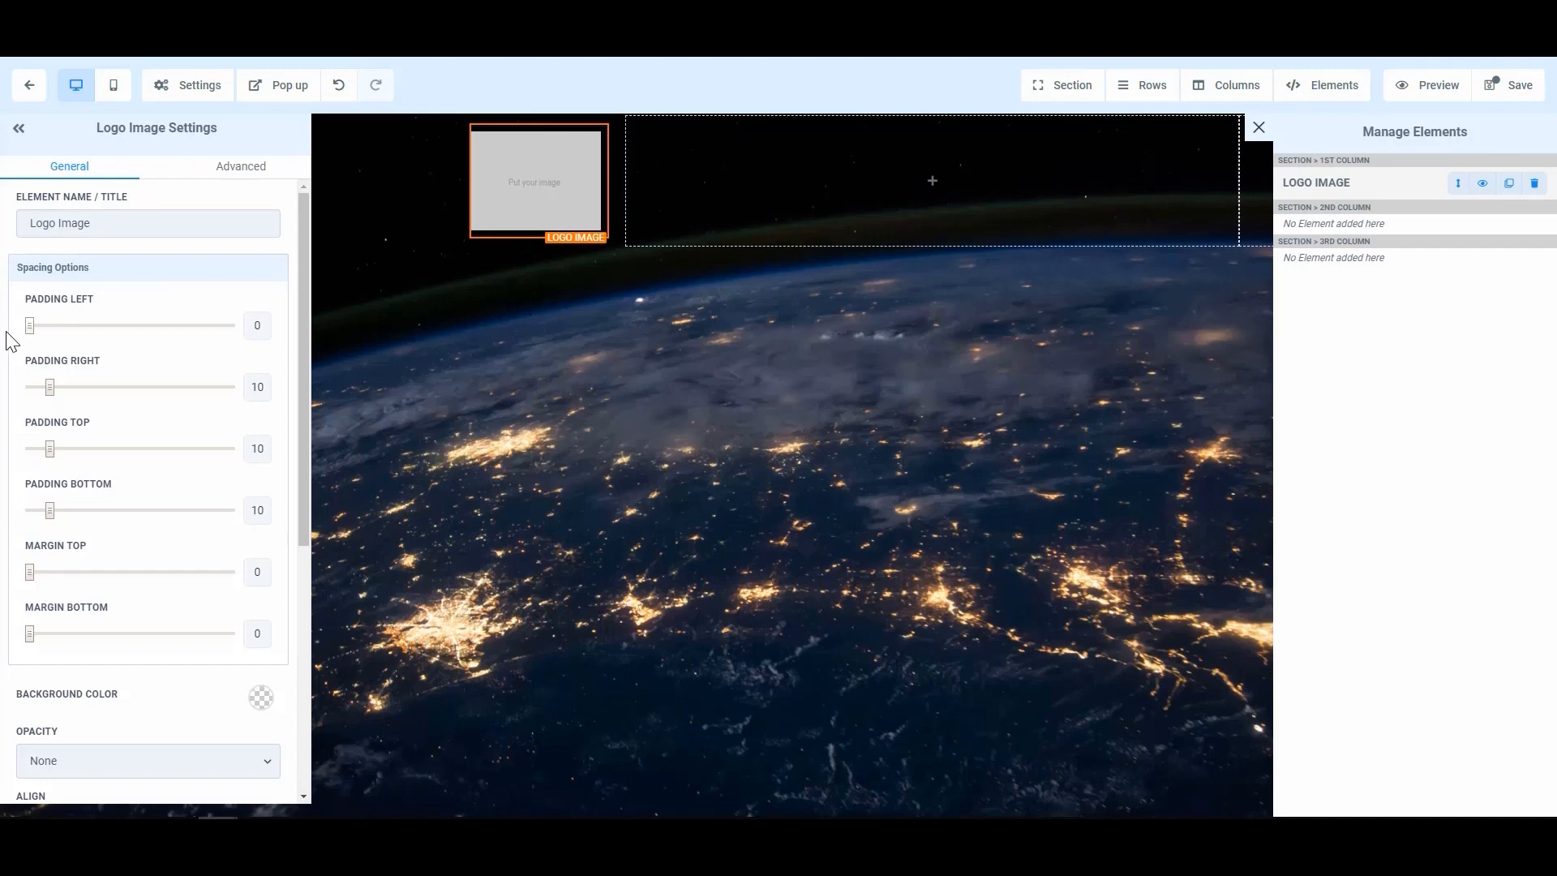
{"action": "mouse_move", "coordinate": [486, 197]}
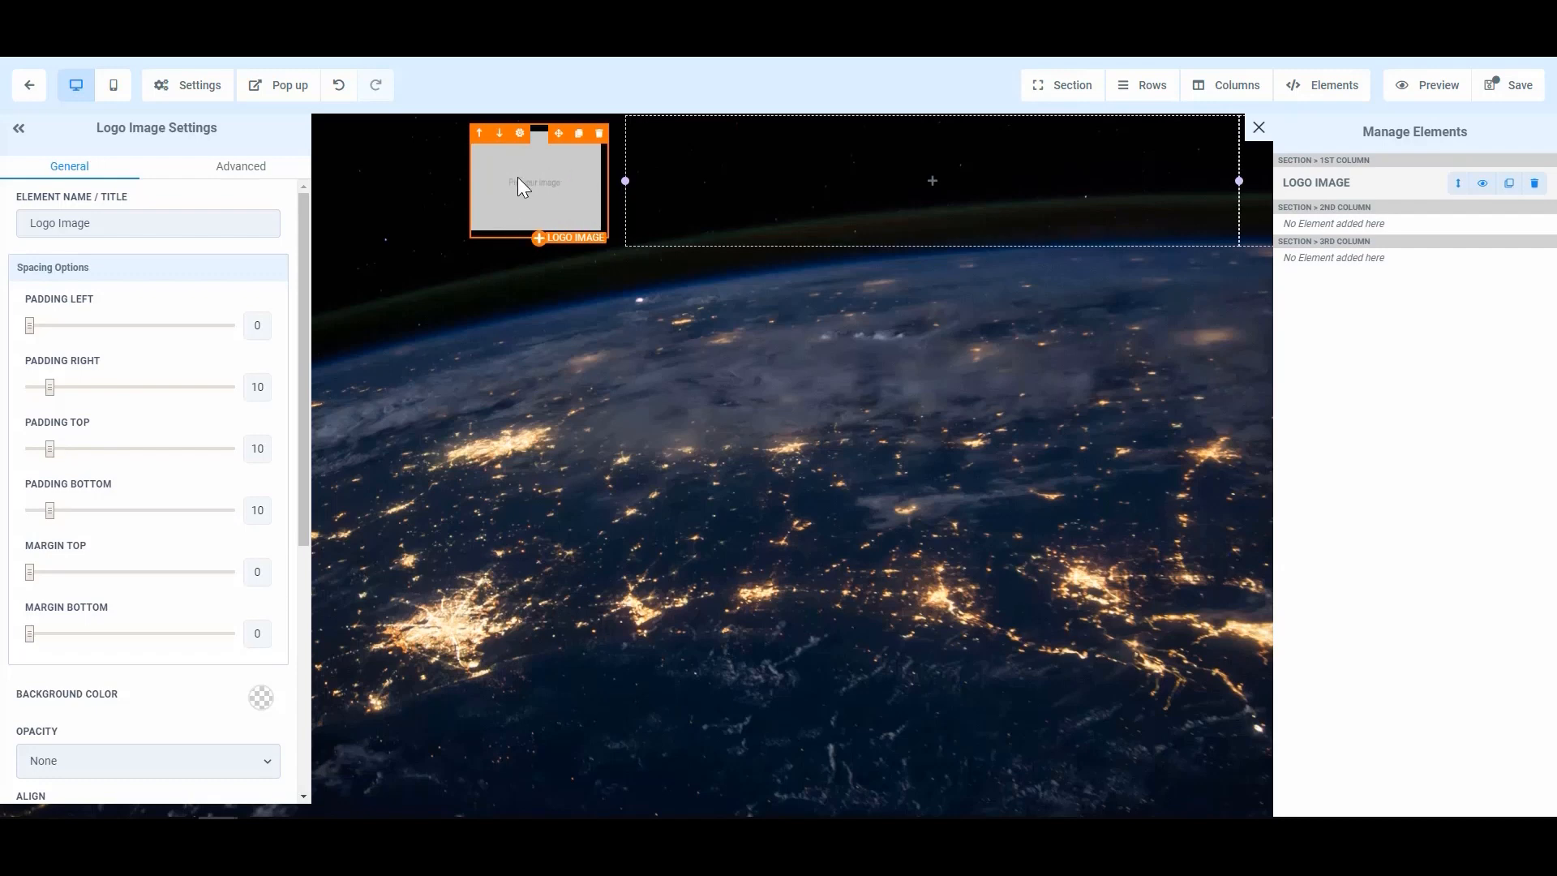
{"action": "left_click_drag", "start_coordinate": [28, 326], "coordinate": [117, 328]}
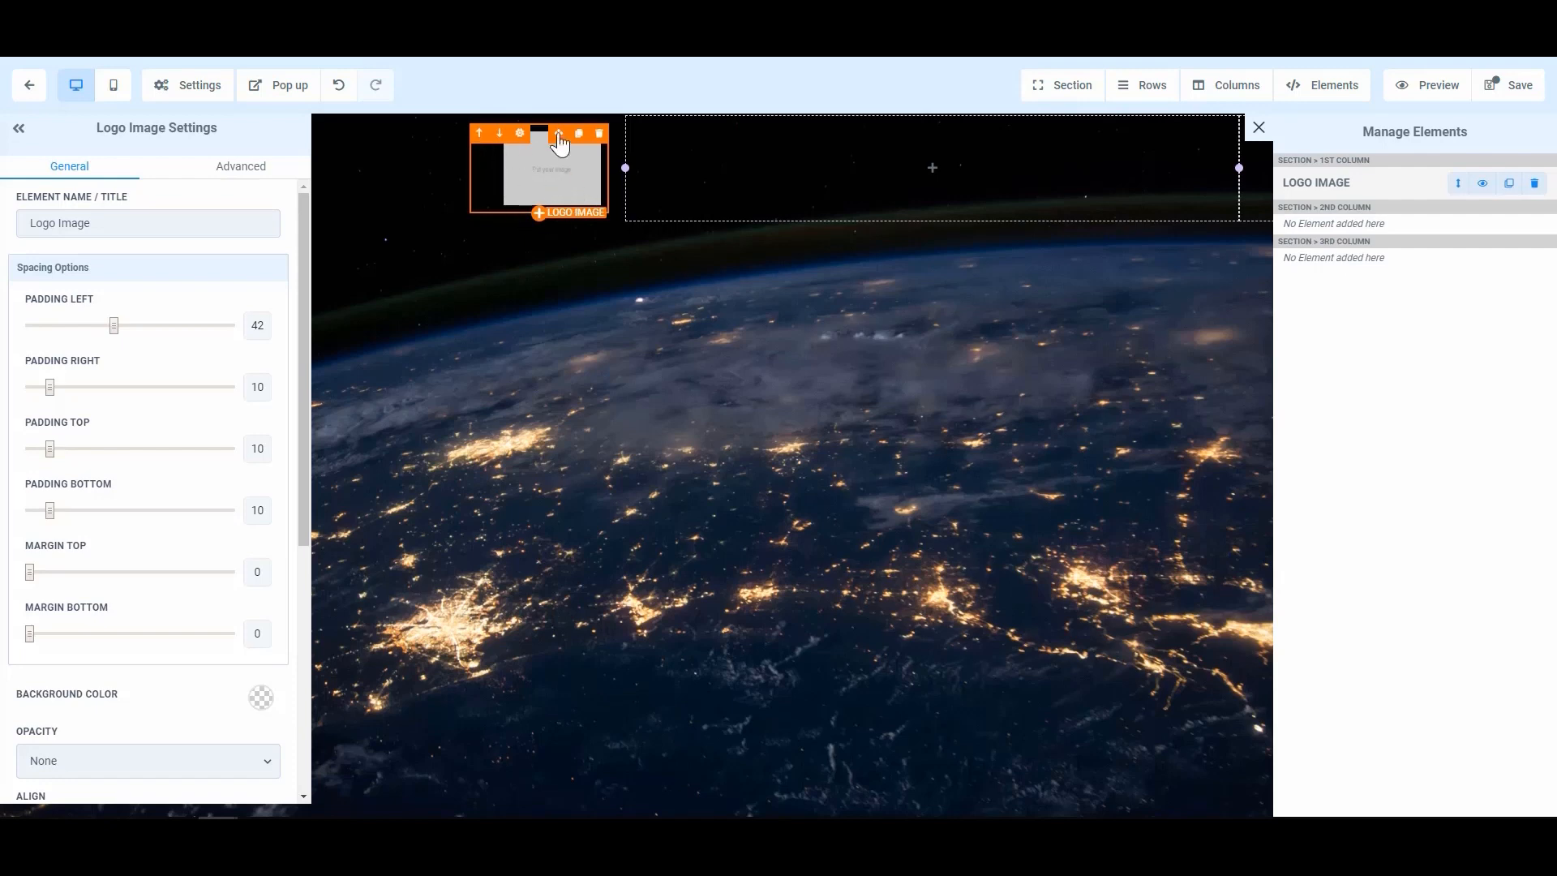
{"action": "left_click_drag", "start_coordinate": [114, 325], "coordinate": [51, 328]}
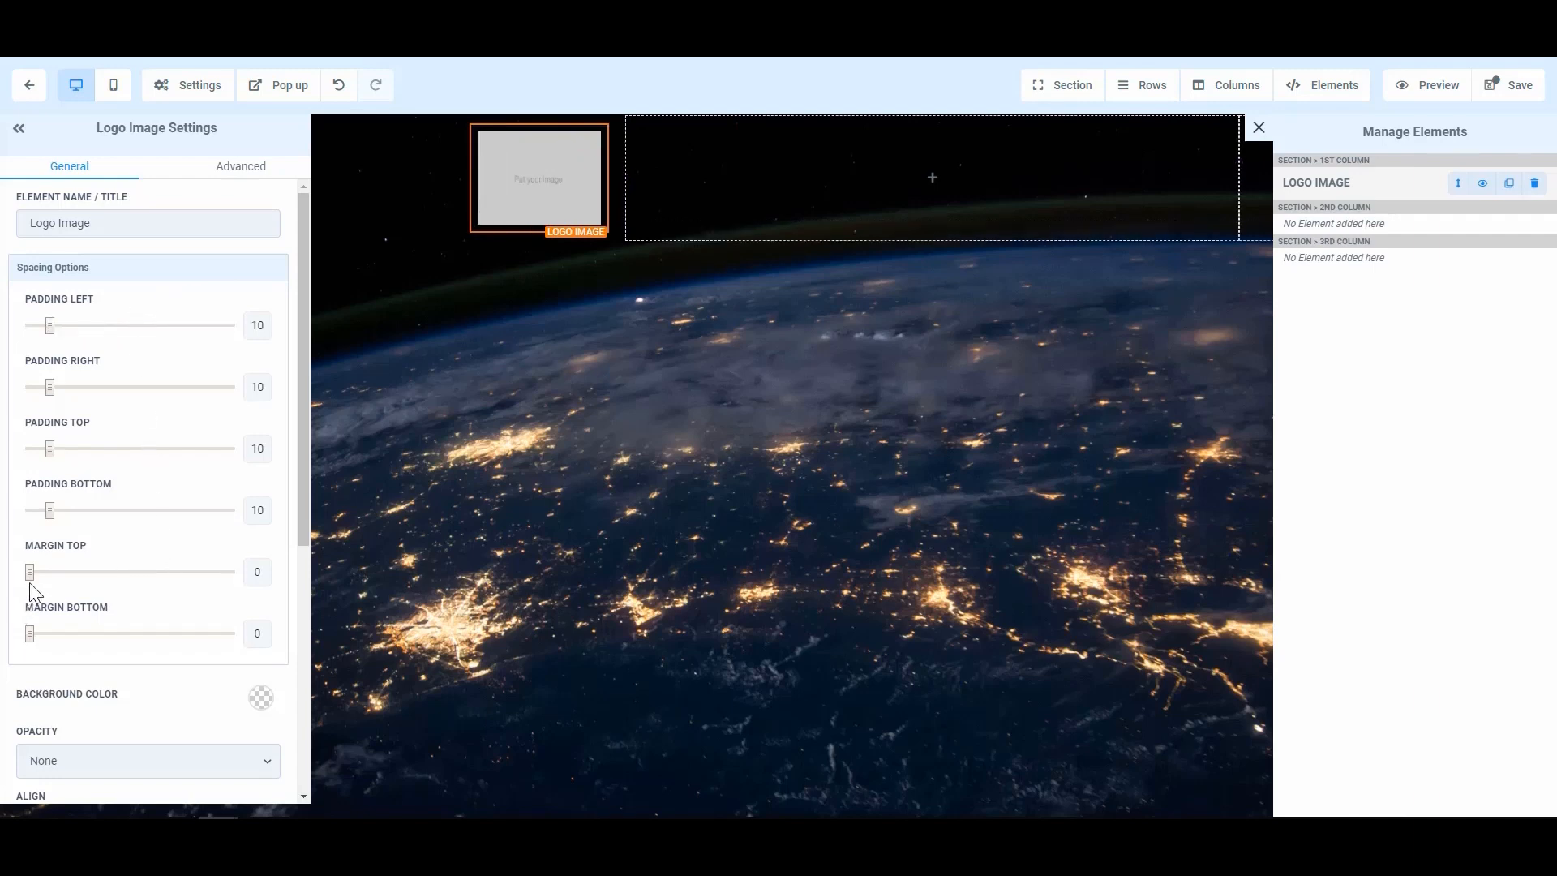
- Try top margins of 9, 40 and 53 on the logo image and reset the margin to 0
{"action": "mouse_move", "coordinate": [31, 572]}
{"action": "left_mouse_down"}
{"action": "mouse_move", "coordinate": [78, 581]}
{"action": "mouse_move", "coordinate": [51, 581]}
{"action": "left_mouse_up"}
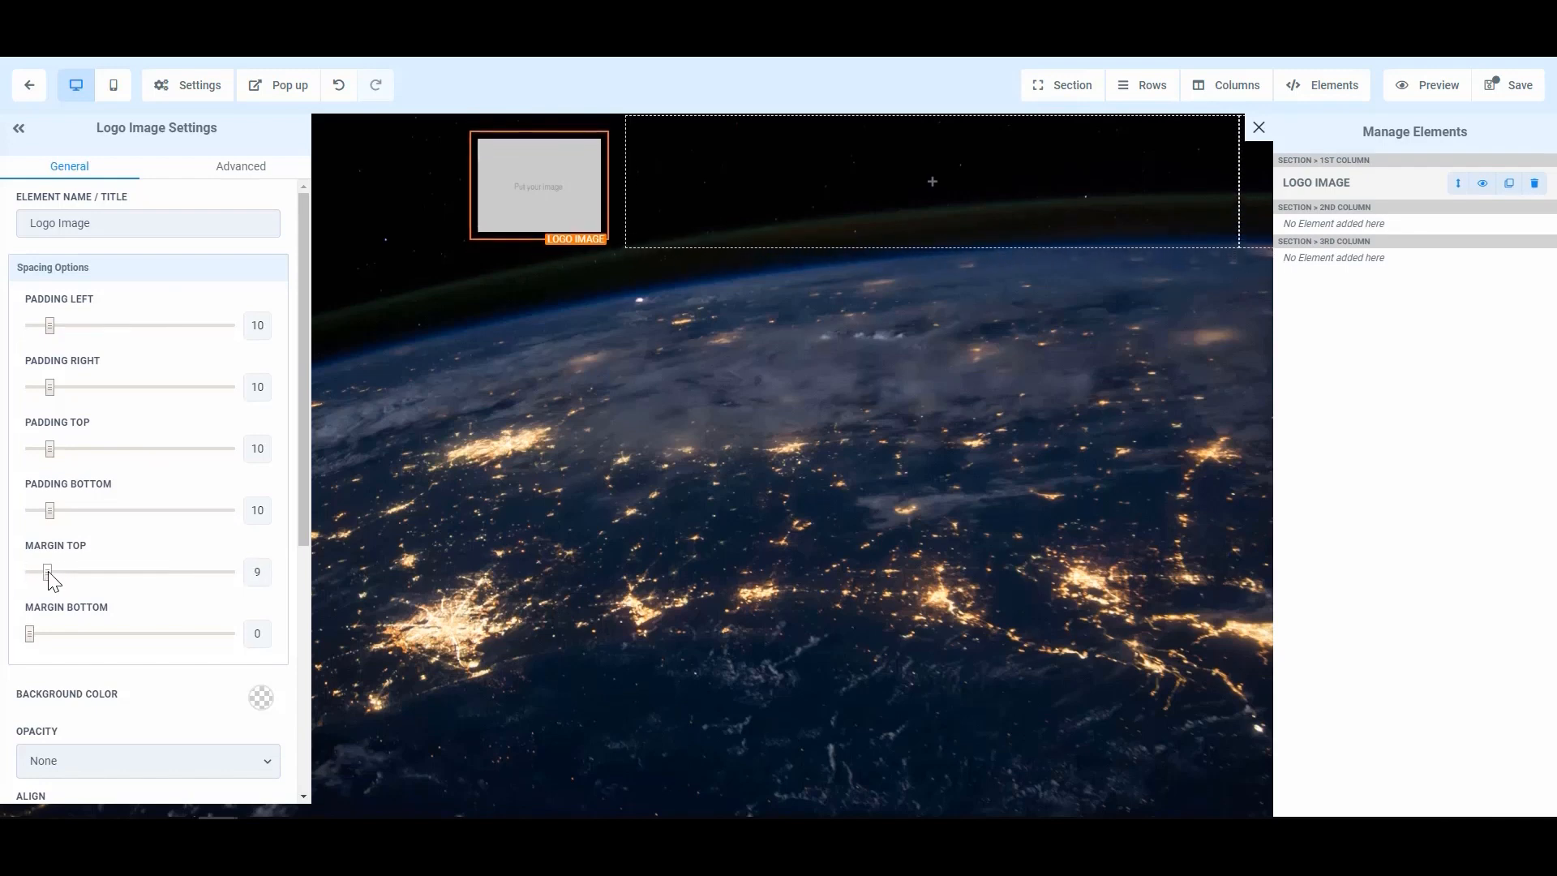
{"action": "left_click_drag", "start_coordinate": [49, 575], "coordinate": [114, 581]}
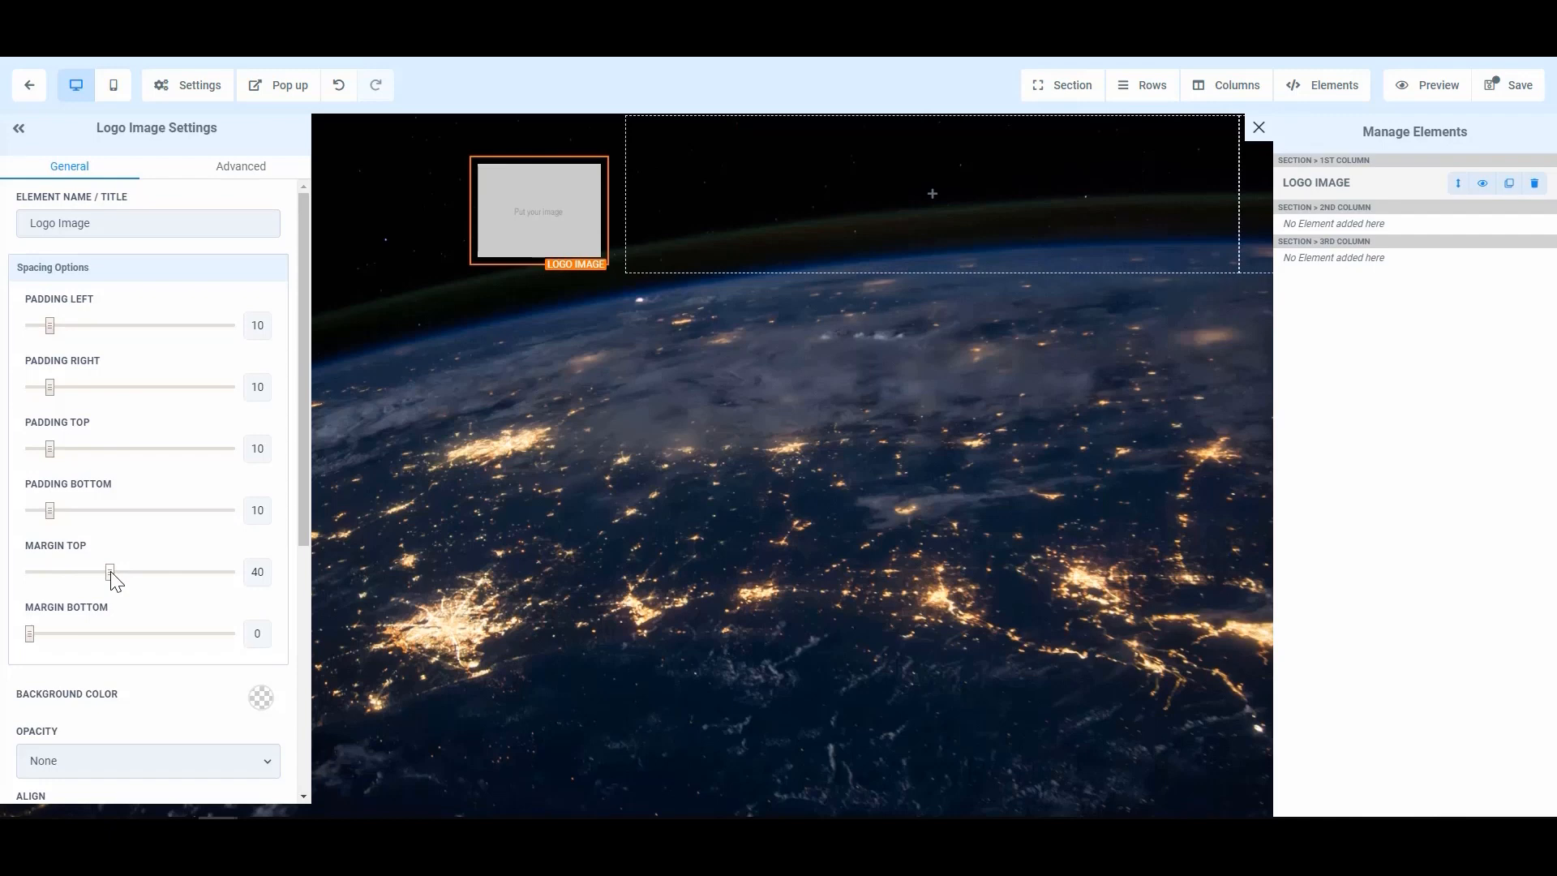
{"action": "left_click_drag", "start_coordinate": [114, 580], "coordinate": [137, 573]}
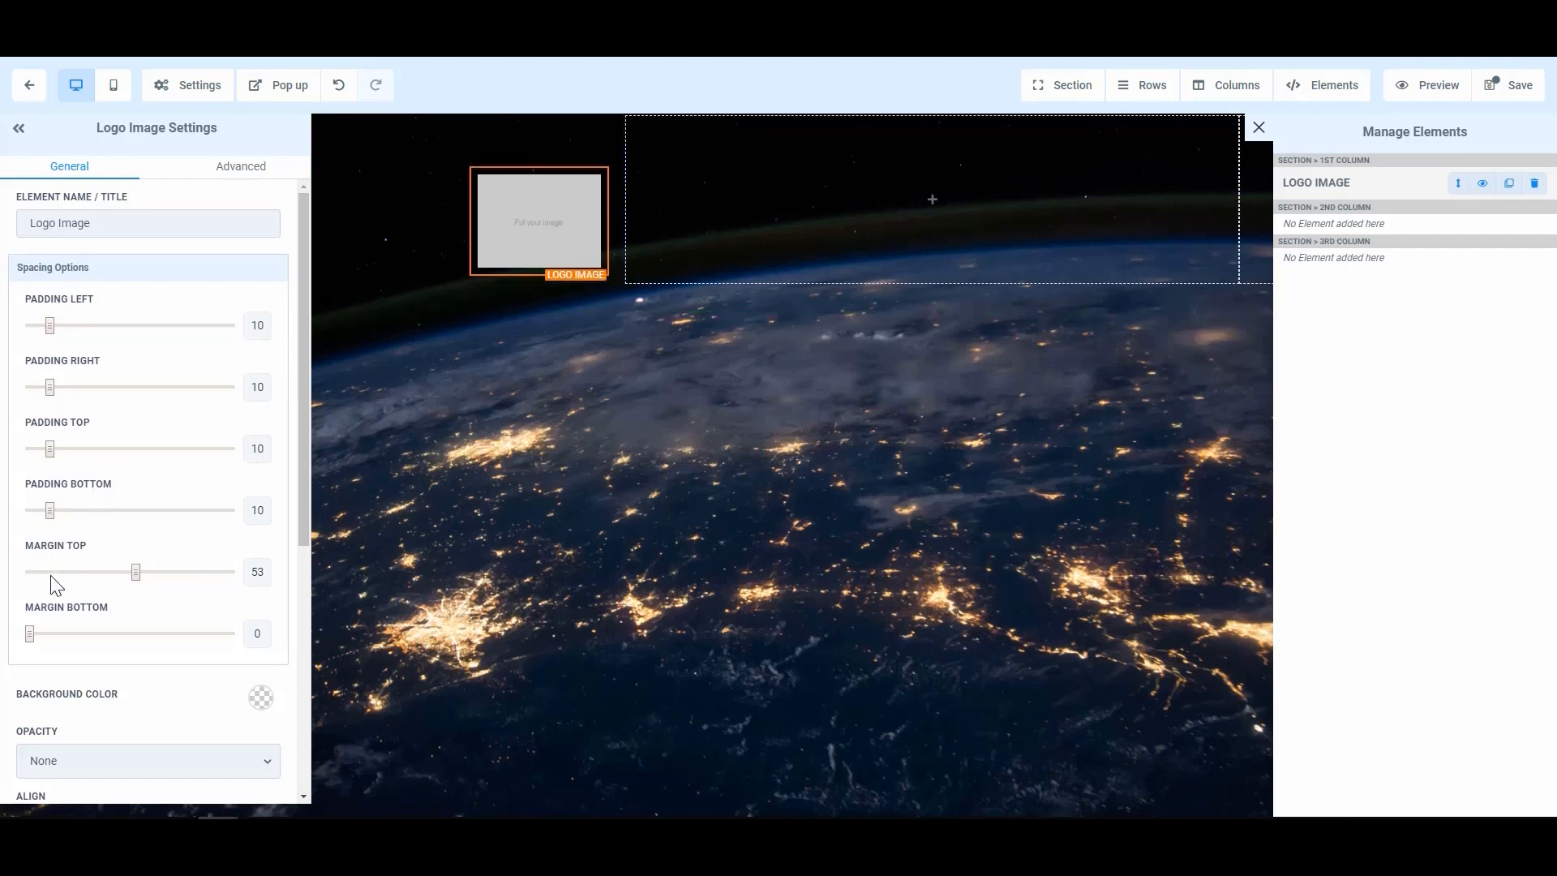
{"action": "left_click", "coordinate": [30, 573]}
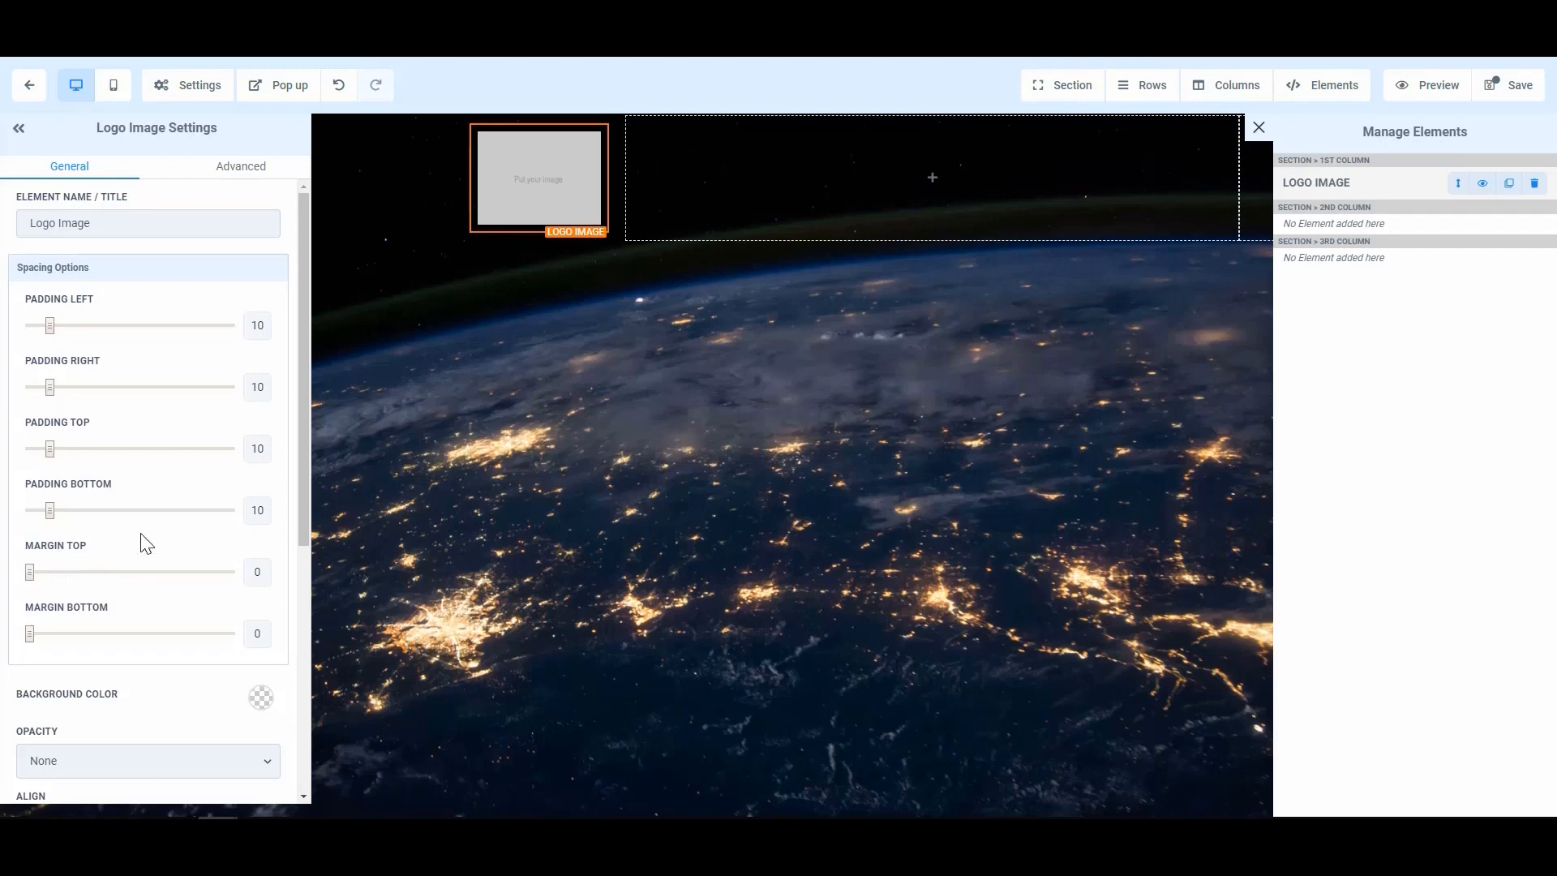
- Replace the logo placeholder with the rocket picture from the media library
{"action": "scroll", "coordinate": [150, 537], "scroll_direction": "down", "scroll_amount": 1}
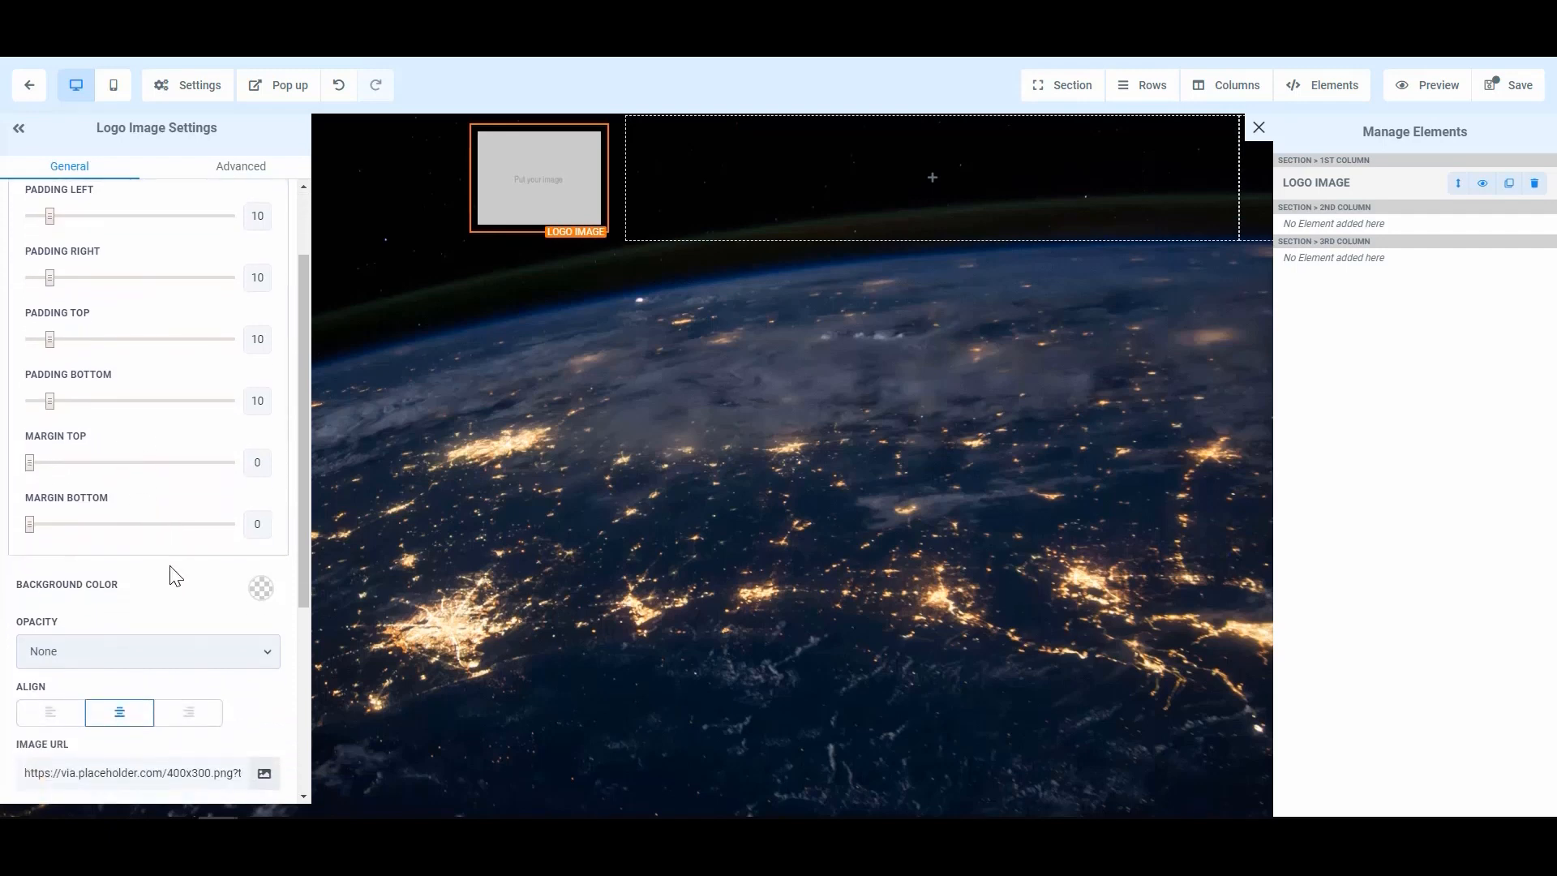
{"action": "scroll", "coordinate": [130, 397], "scroll_direction": "up", "scroll_amount": 1}
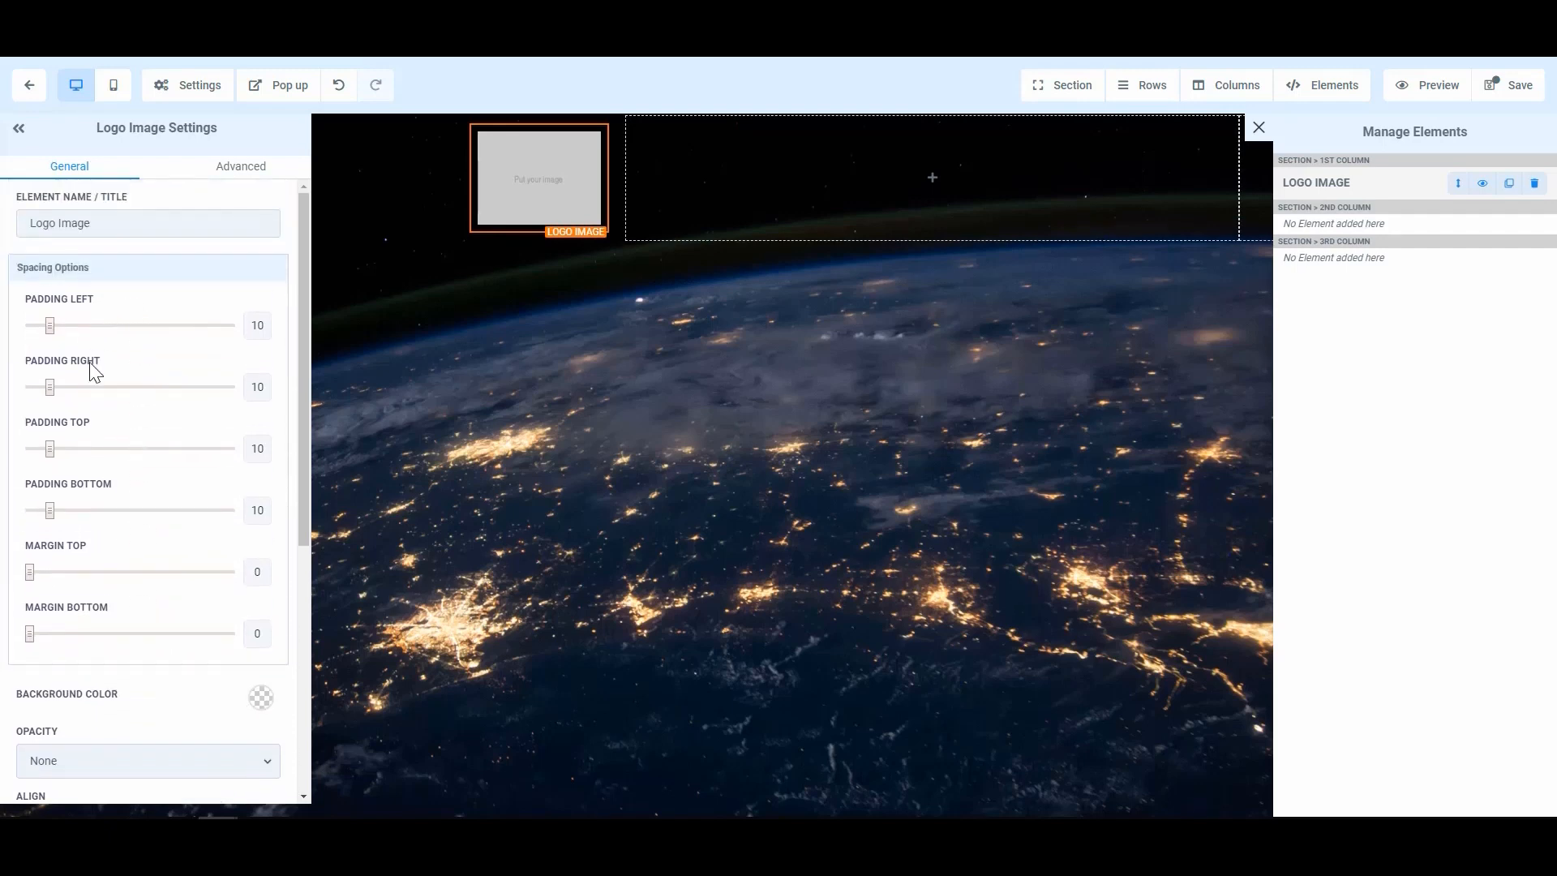
{"action": "scroll", "coordinate": [97, 421], "scroll_direction": "down", "scroll_amount": 2}
{"action": "scroll", "coordinate": [138, 480], "scroll_direction": "down", "scroll_amount": 1}
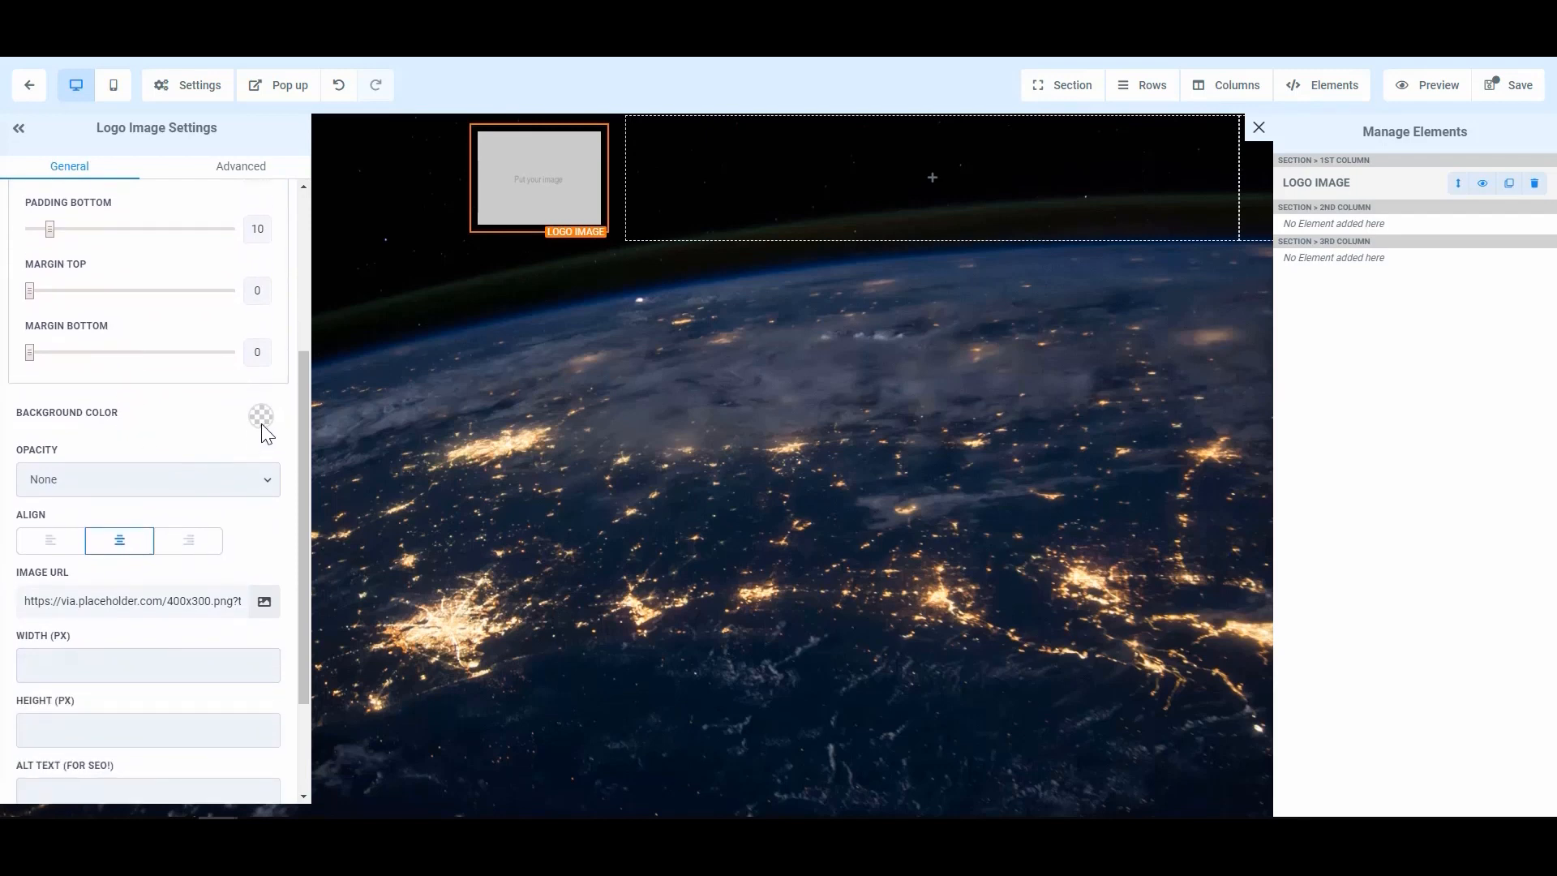
{"action": "left_click", "coordinate": [267, 480]}
{"action": "left_click", "coordinate": [267, 480]}
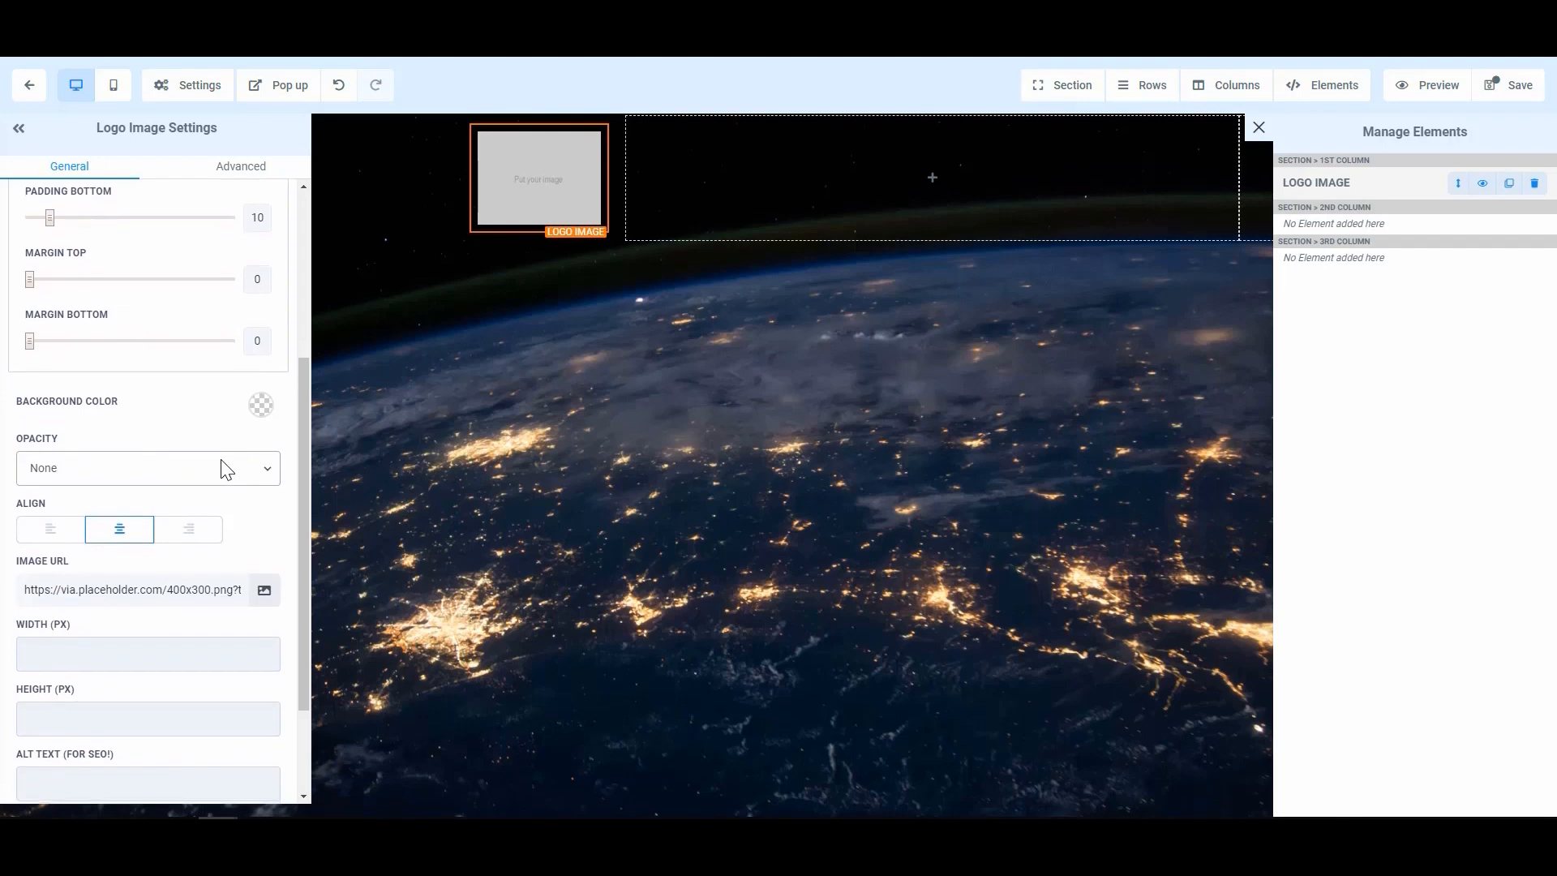
{"action": "scroll", "coordinate": [223, 467], "scroll_direction": "down", "scroll_amount": 2}
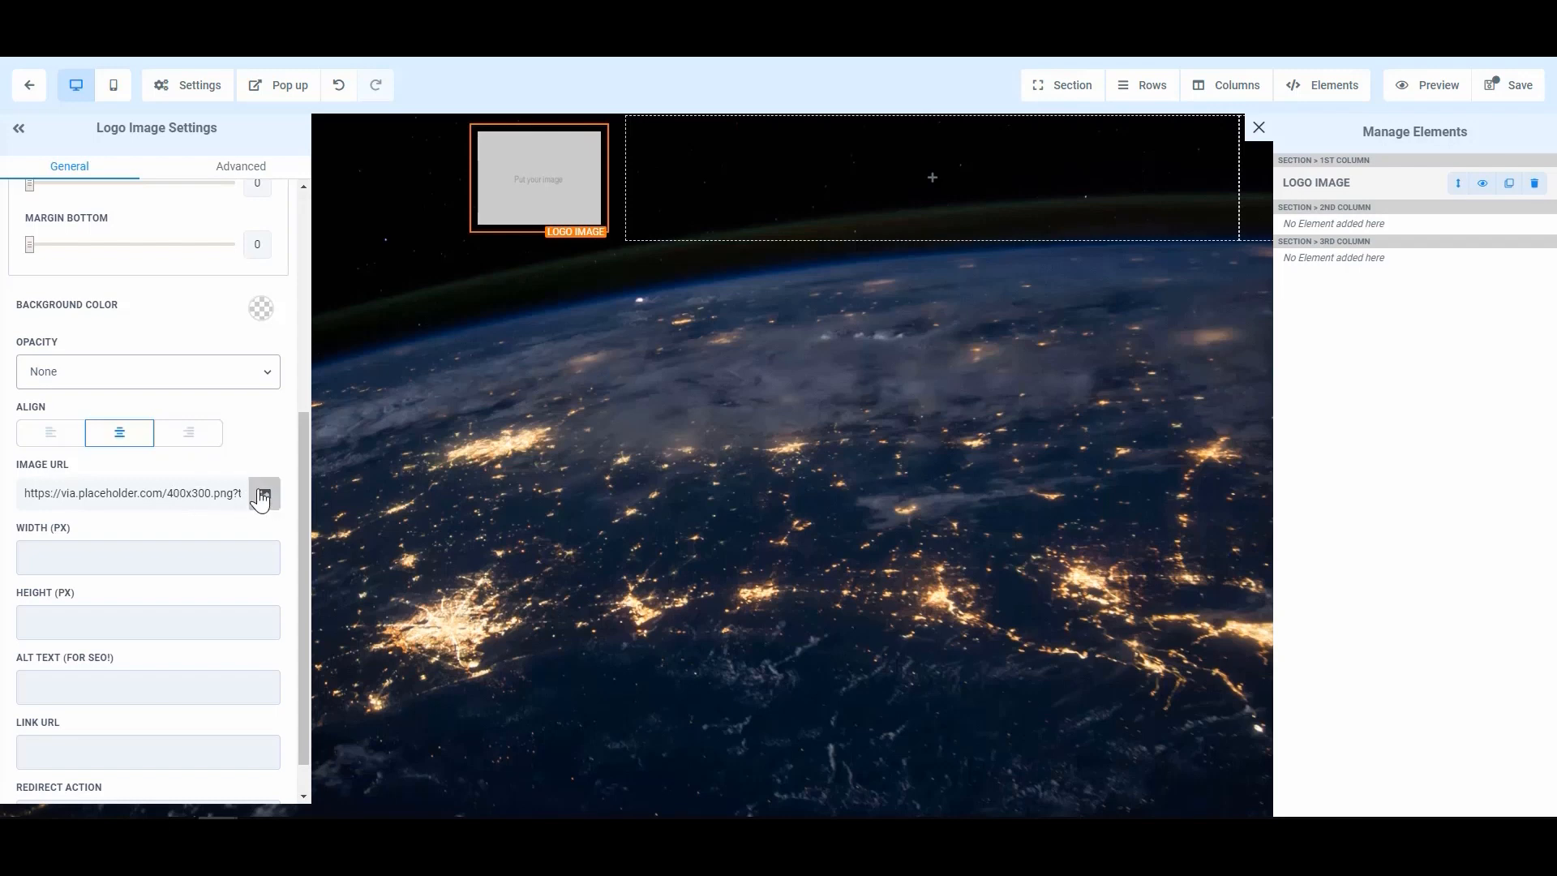
{"action": "left_click", "coordinate": [262, 497]}
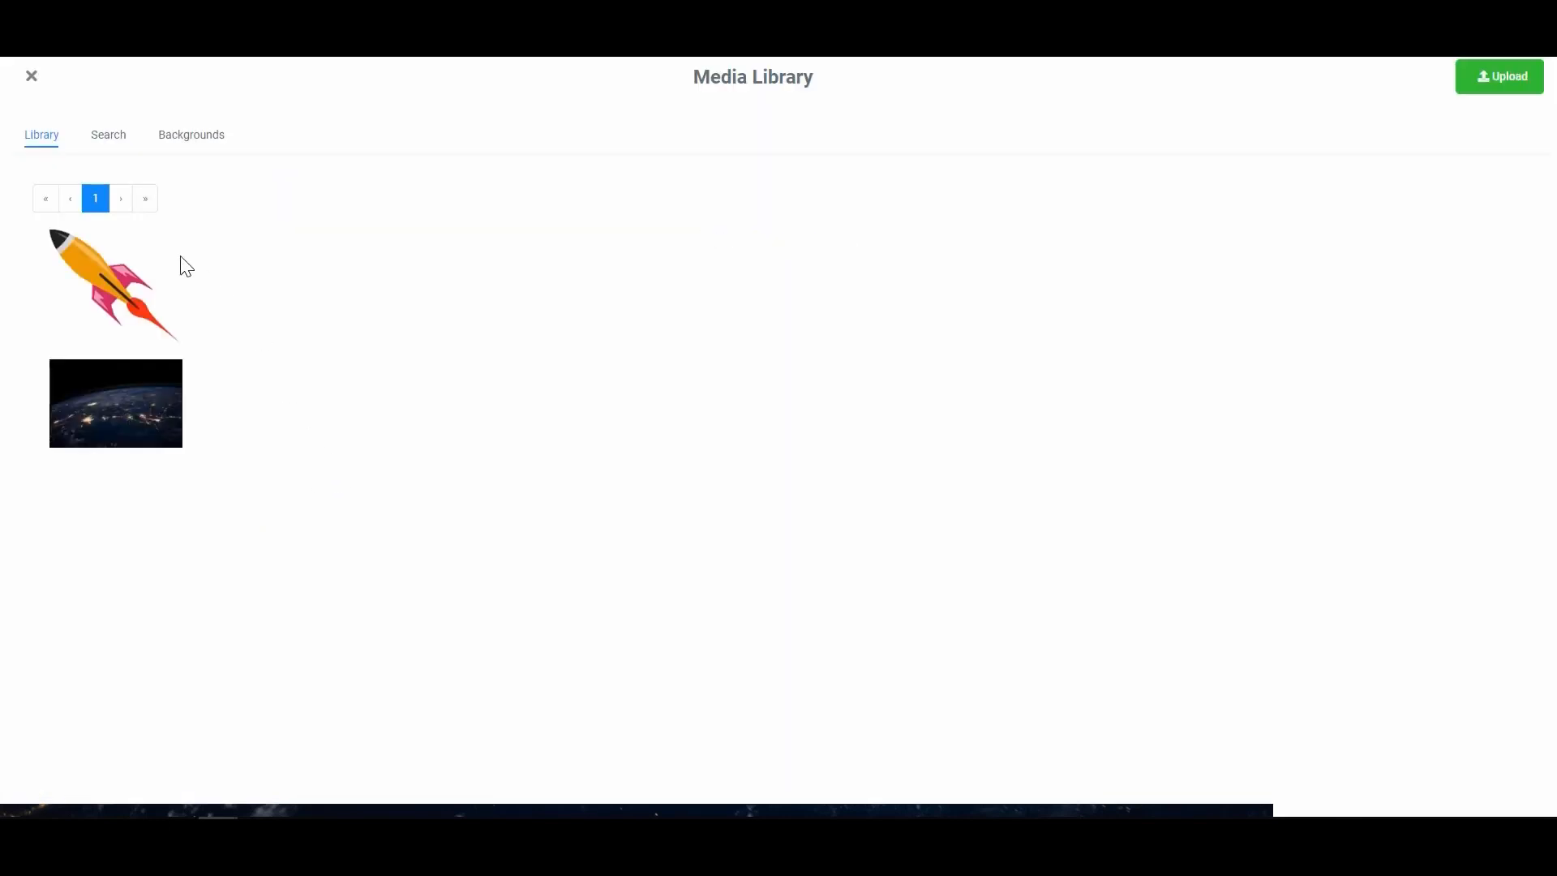
{"action": "mouse_move", "coordinate": [115, 275]}
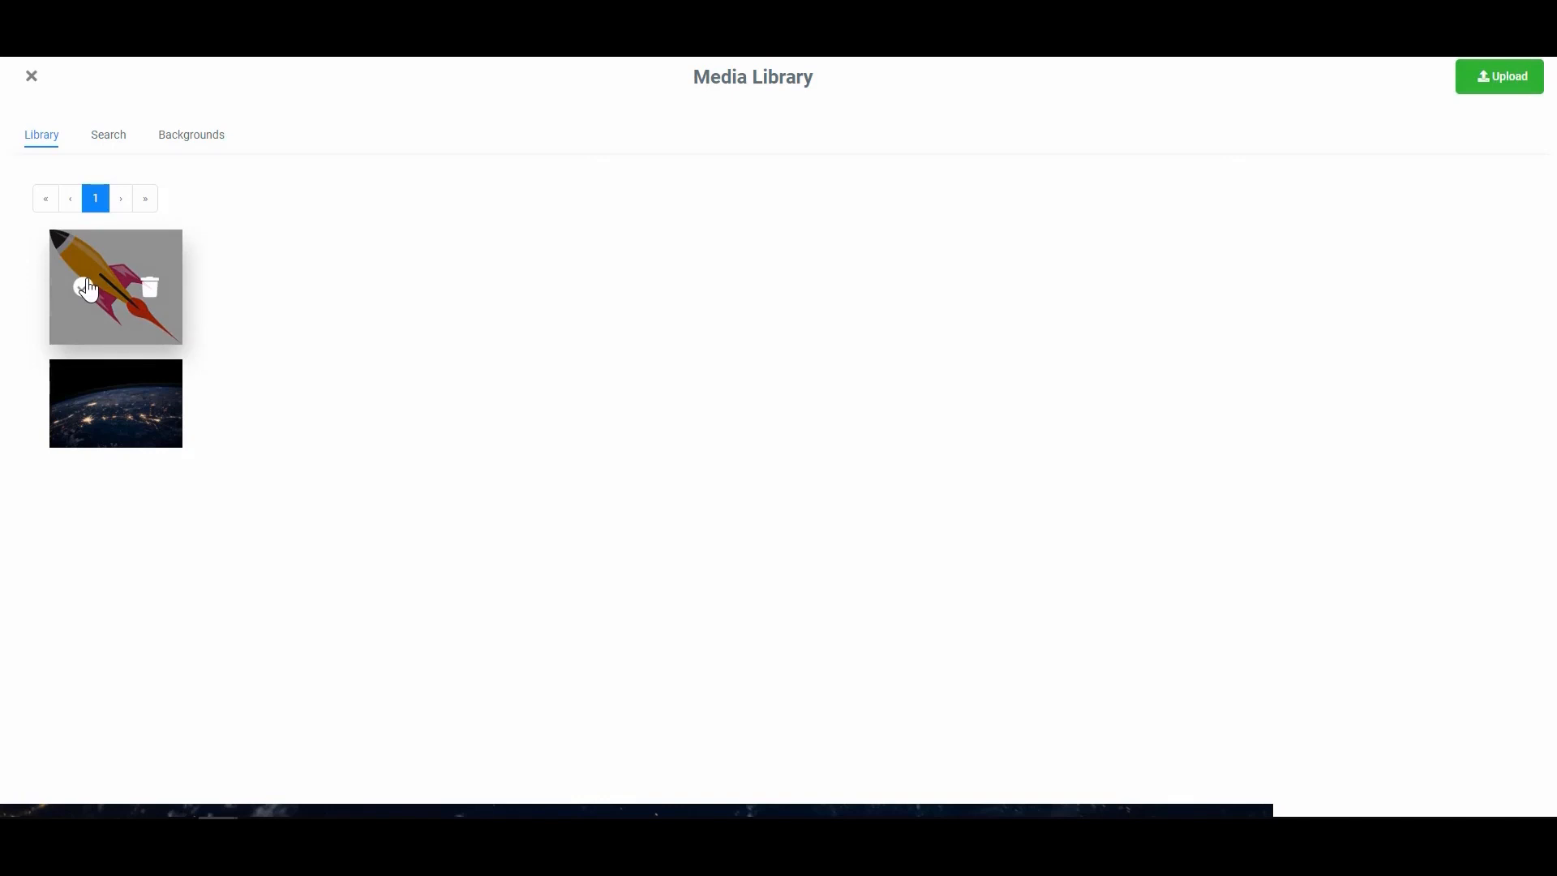
{"action": "left_click", "coordinate": [85, 288]}
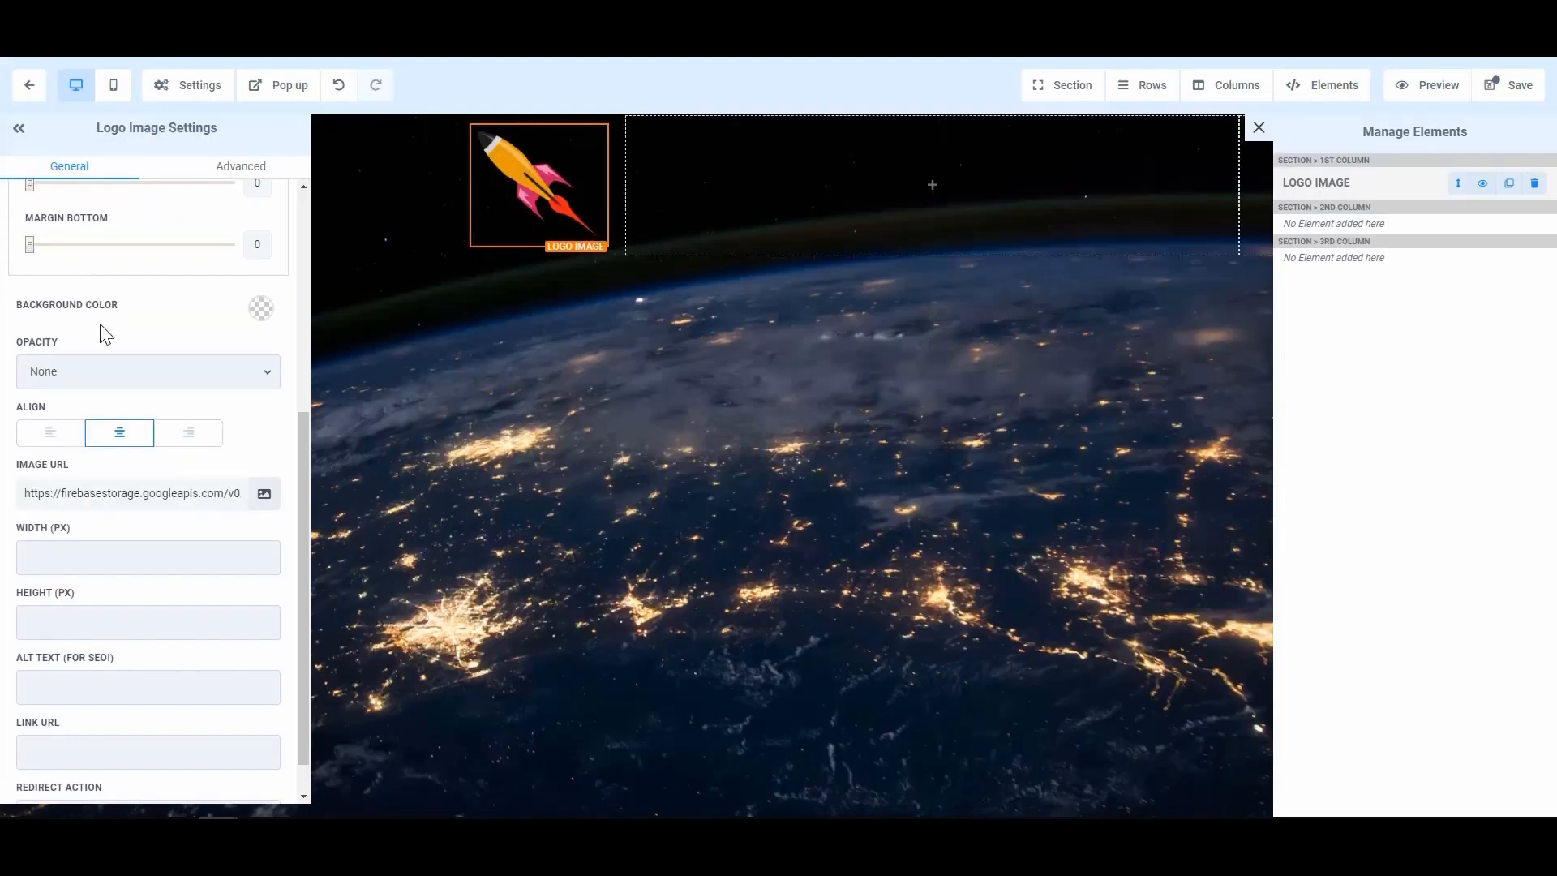
- Try white, light grey and red background colors behind the logo image and return the background to transparent
{"action": "scroll", "coordinate": [194, 403], "scroll_direction": "up", "scroll_amount": 1}
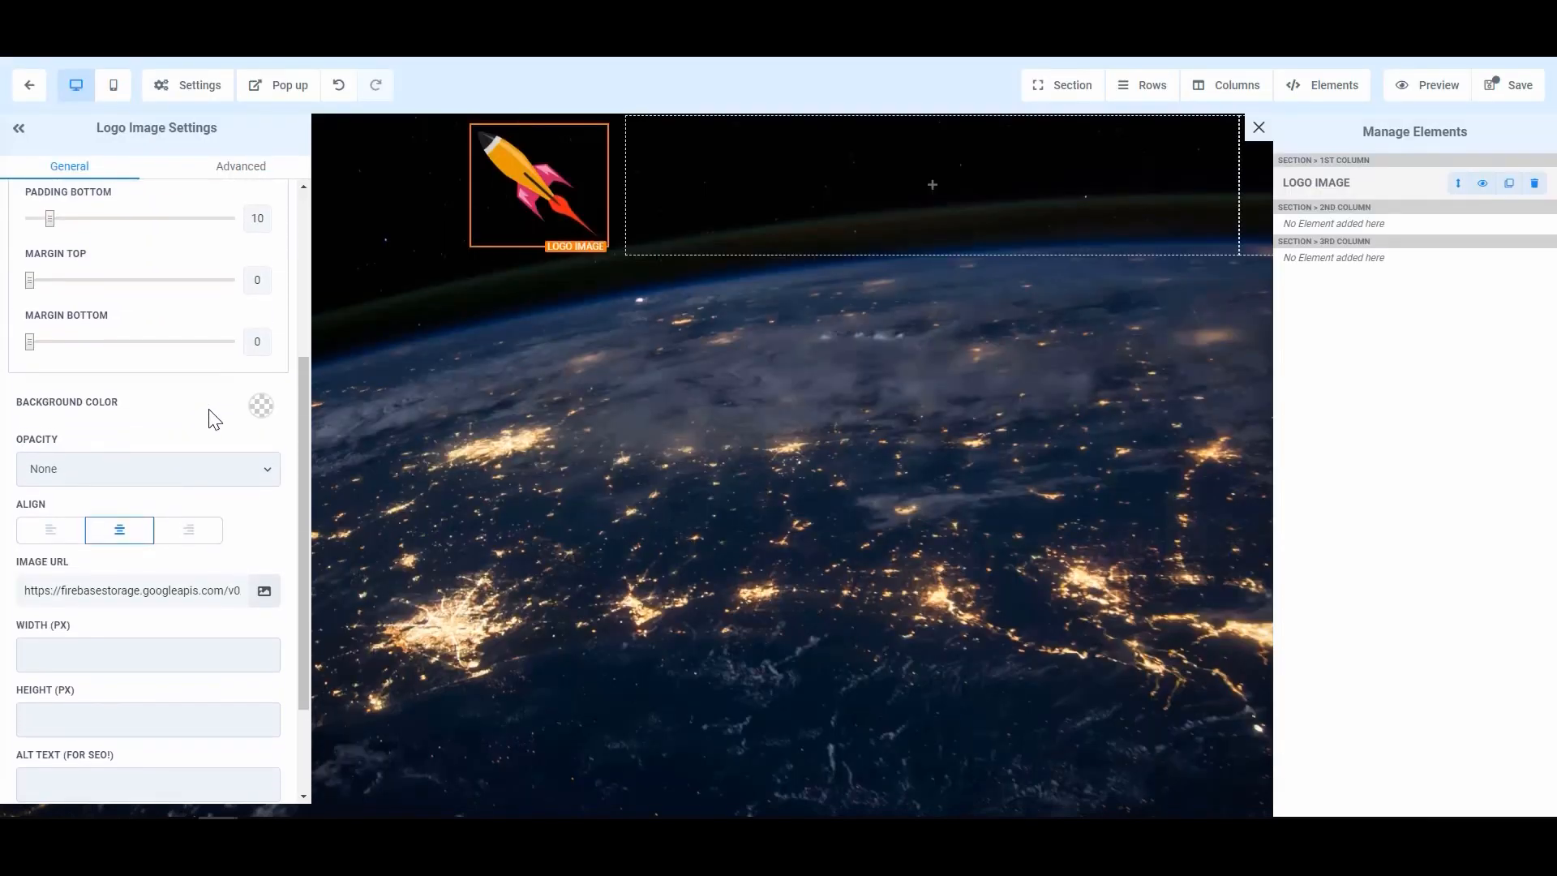
{"action": "left_click", "coordinate": [260, 405]}
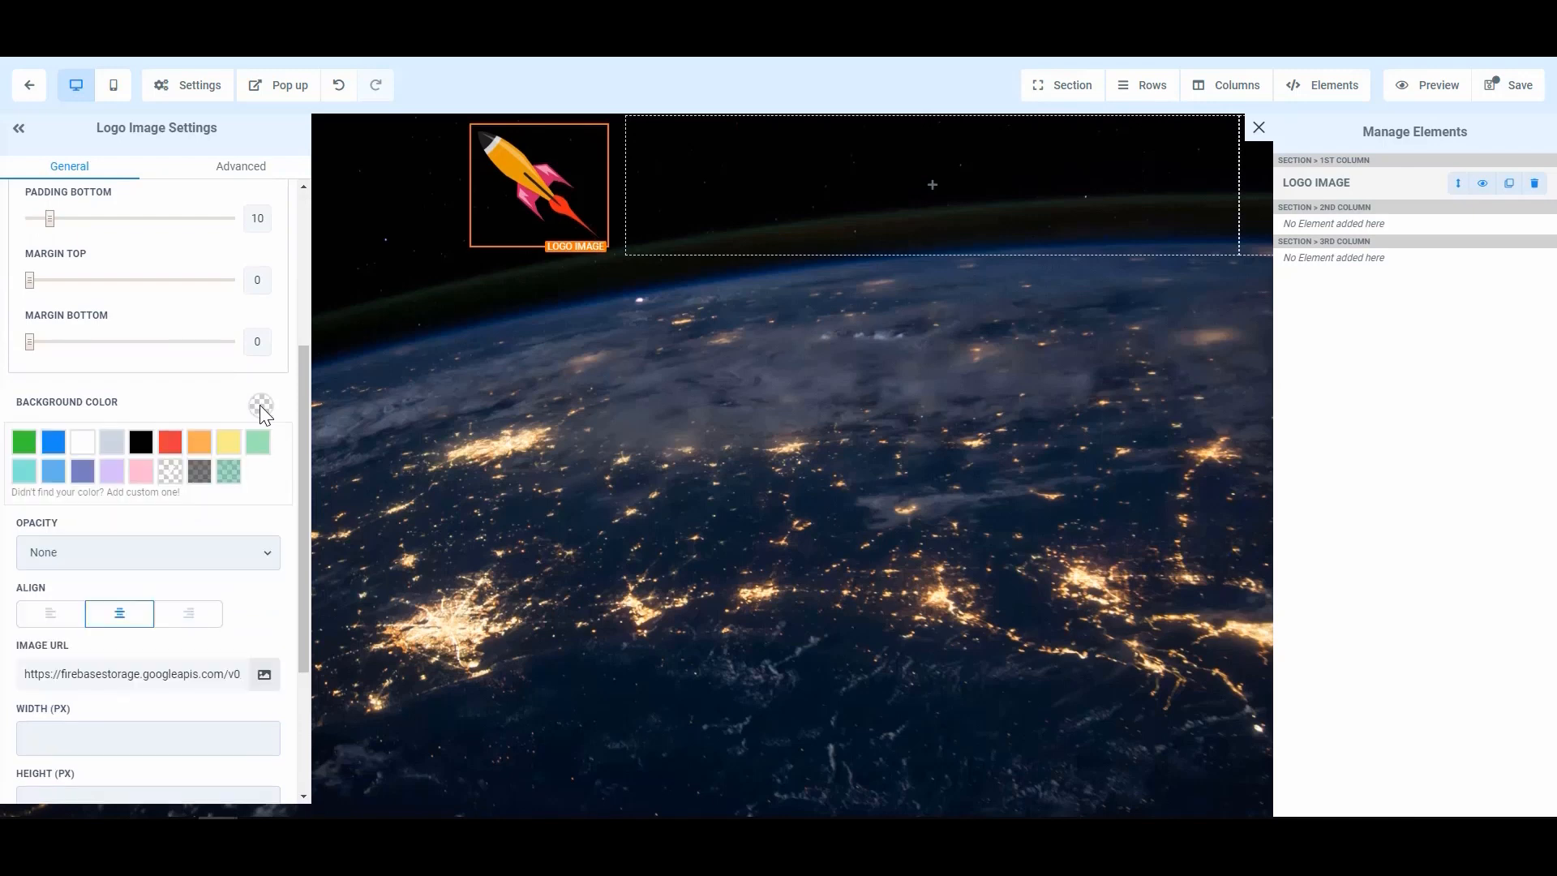
{"action": "left_click", "coordinate": [84, 444]}
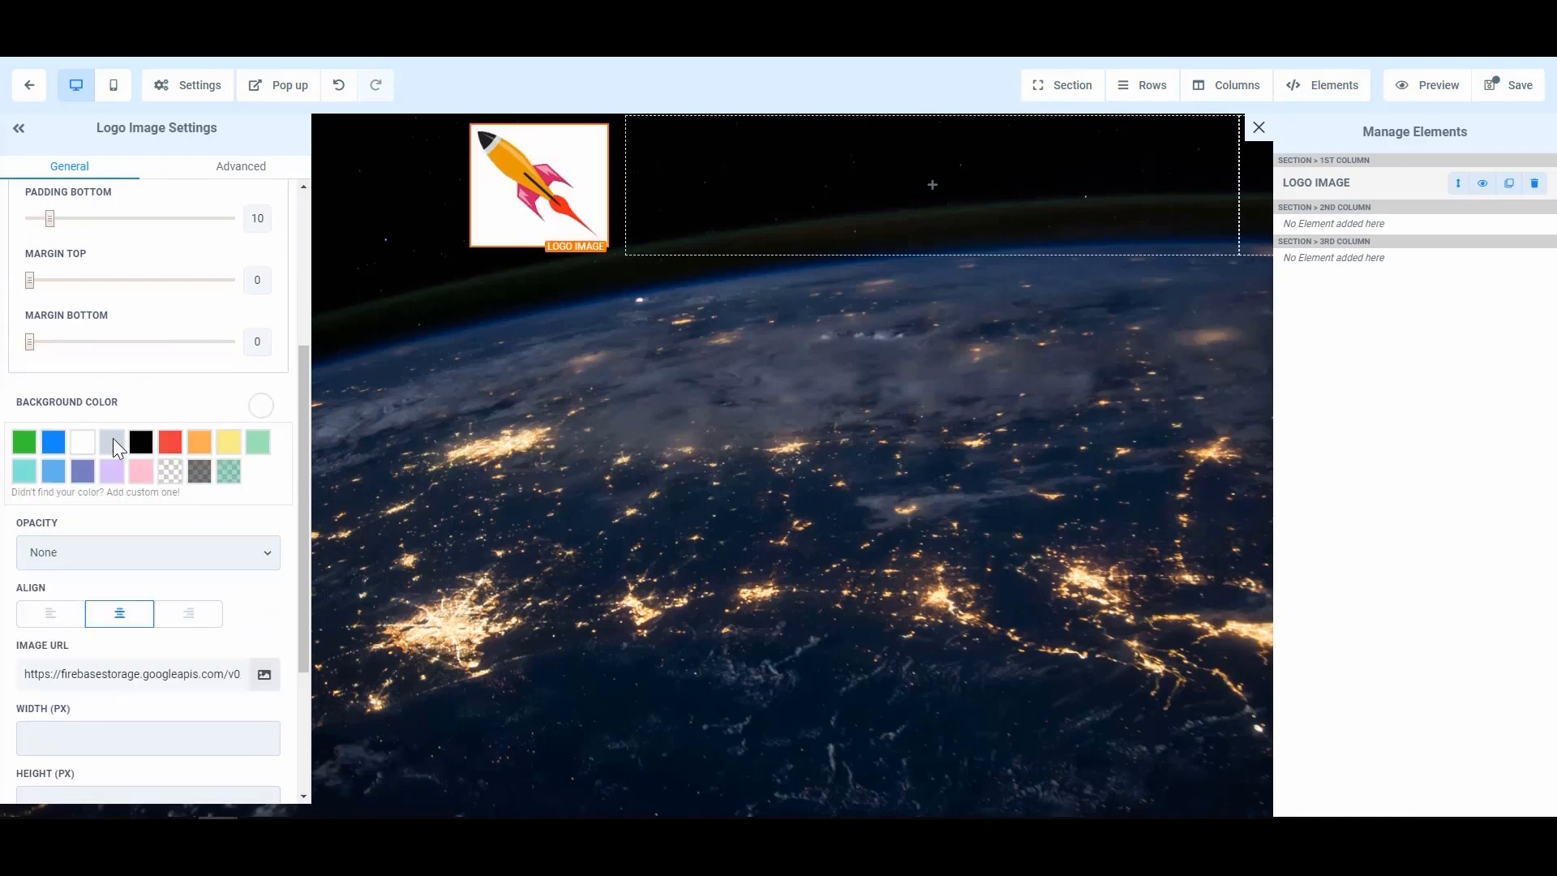
{"action": "left_click", "coordinate": [114, 440]}
{"action": "left_click", "coordinate": [170, 440]}
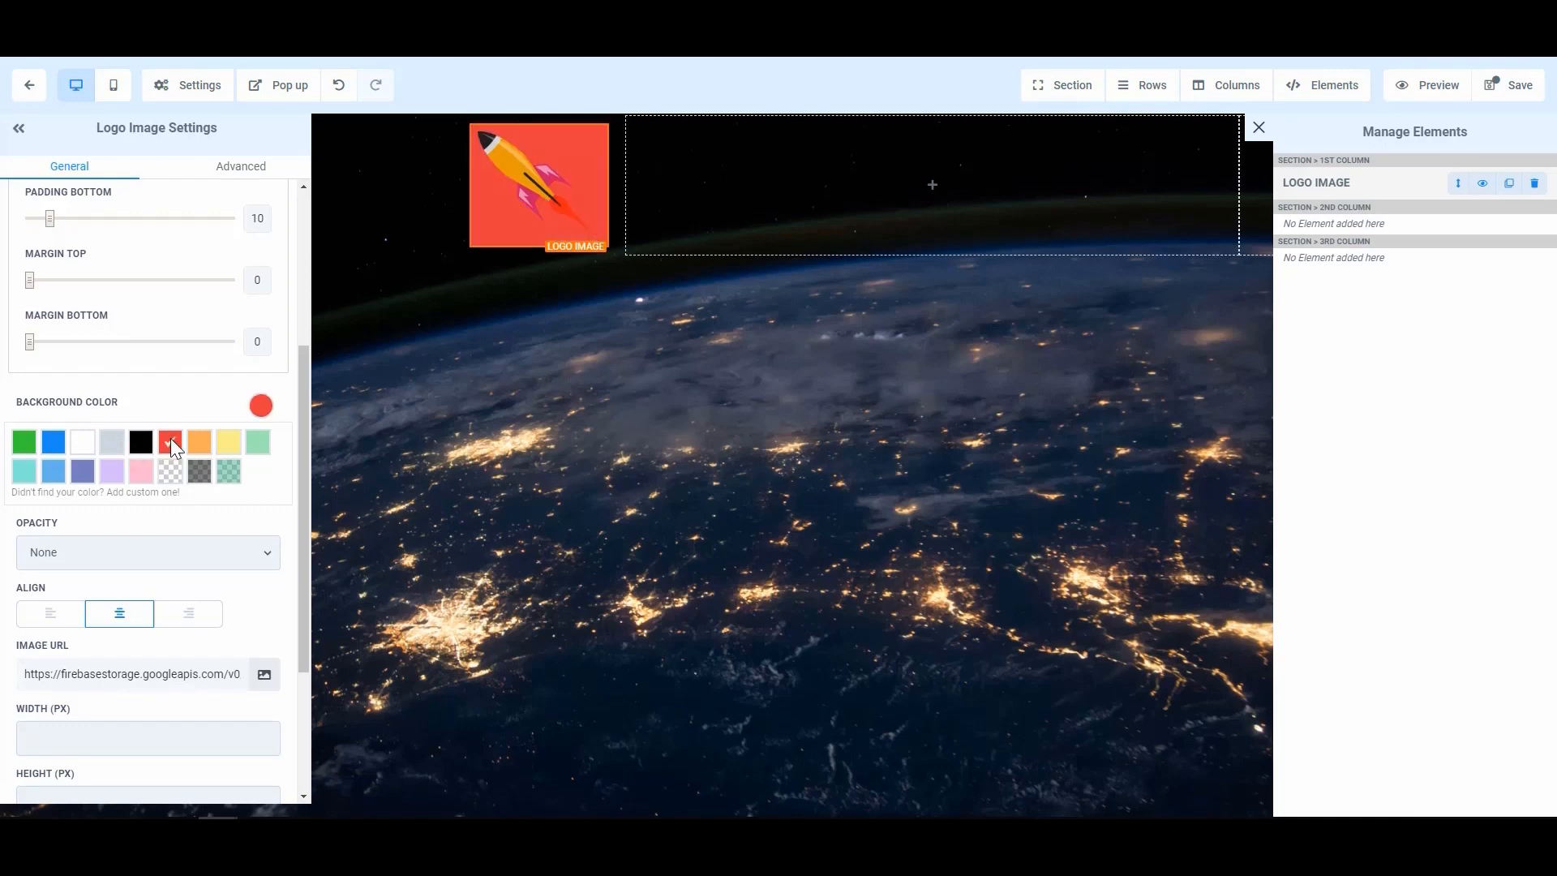
{"action": "left_click", "coordinate": [116, 443]}
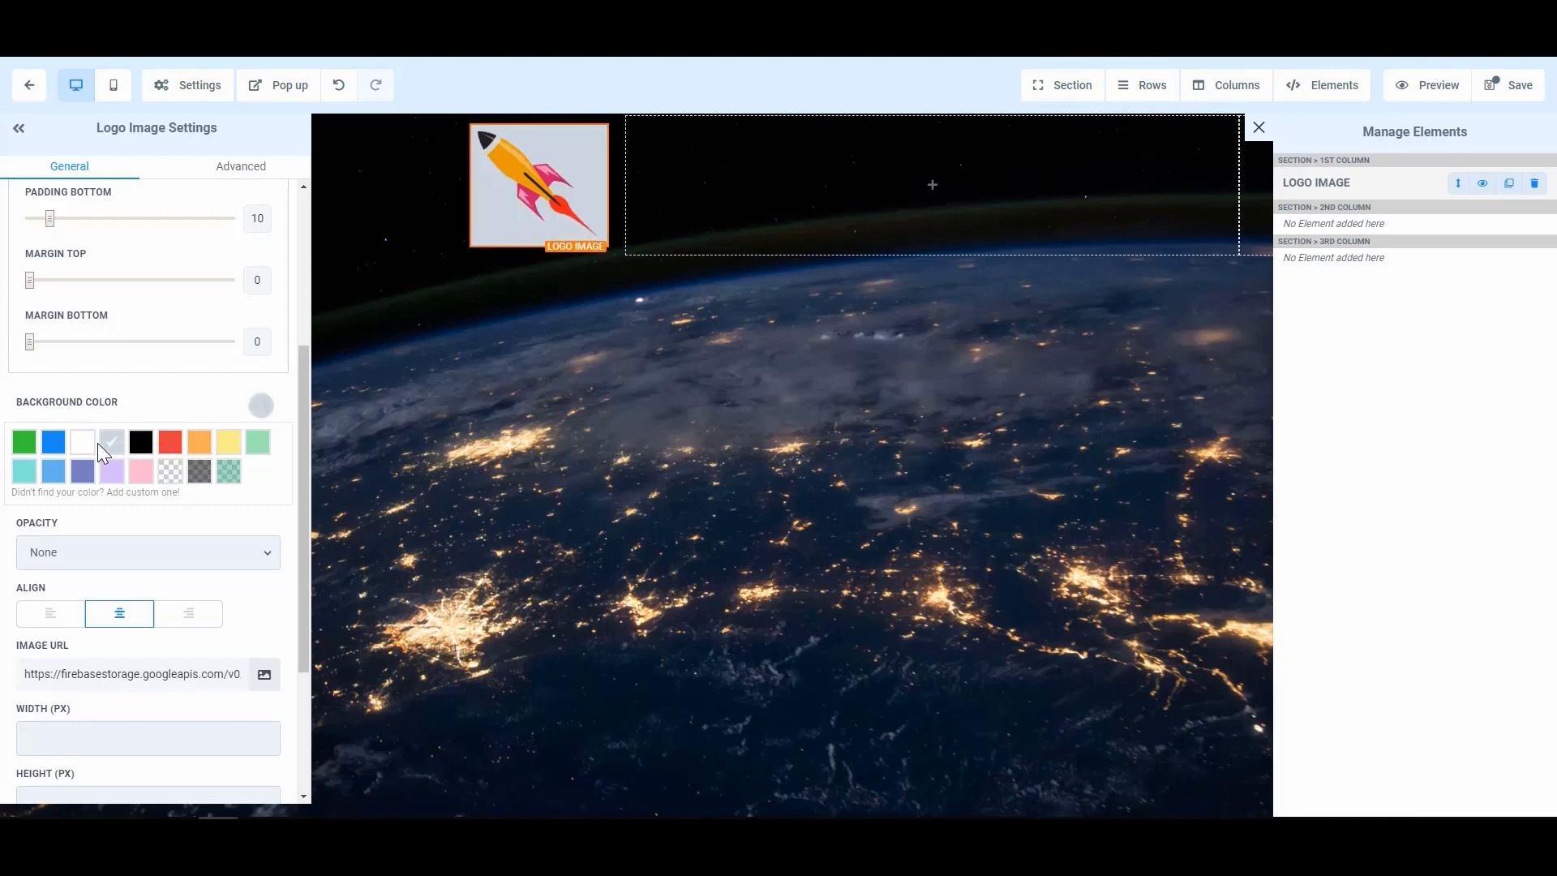
{"action": "left_click", "coordinate": [81, 443]}
{"action": "left_click", "coordinate": [171, 472]}
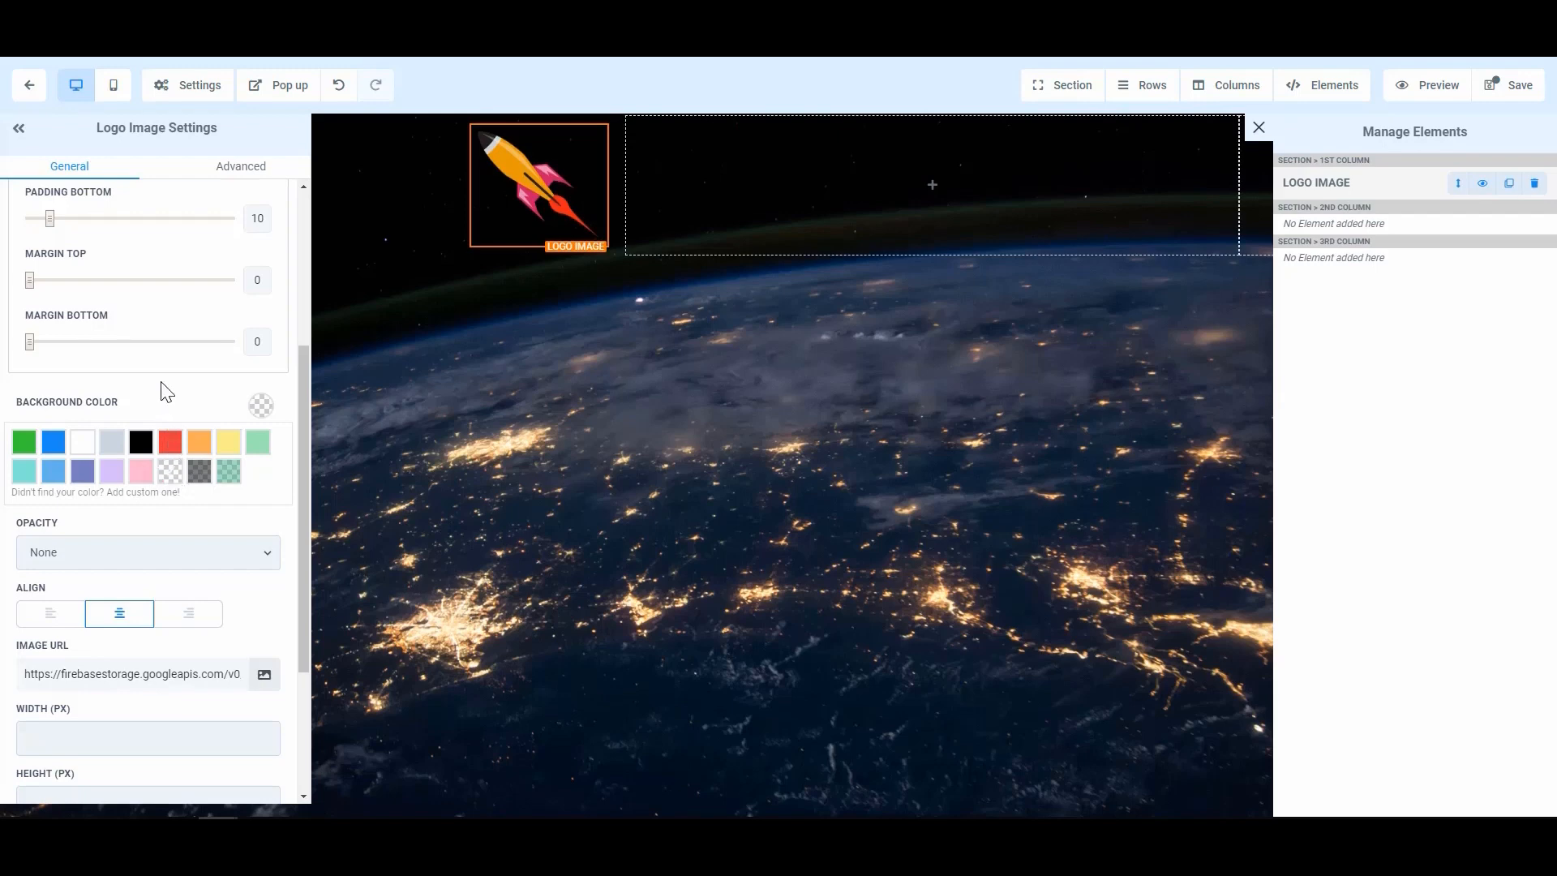
- Try the Heavy Fade opacity on the logo image and set the opacity back to None
{"action": "left_click", "coordinate": [155, 547]}
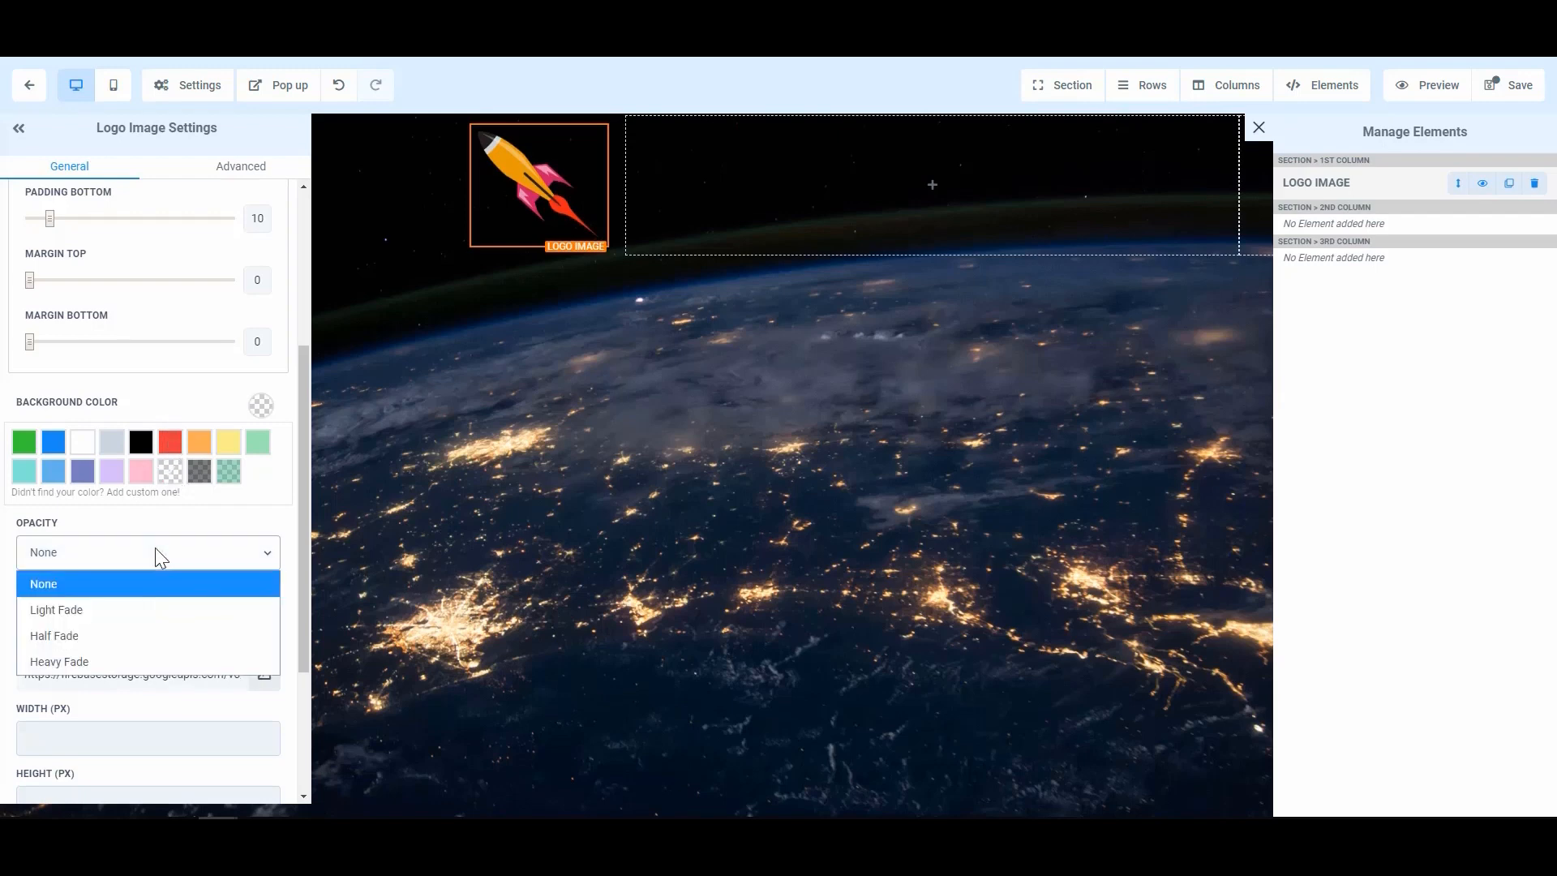
{"action": "left_click", "coordinate": [124, 663]}
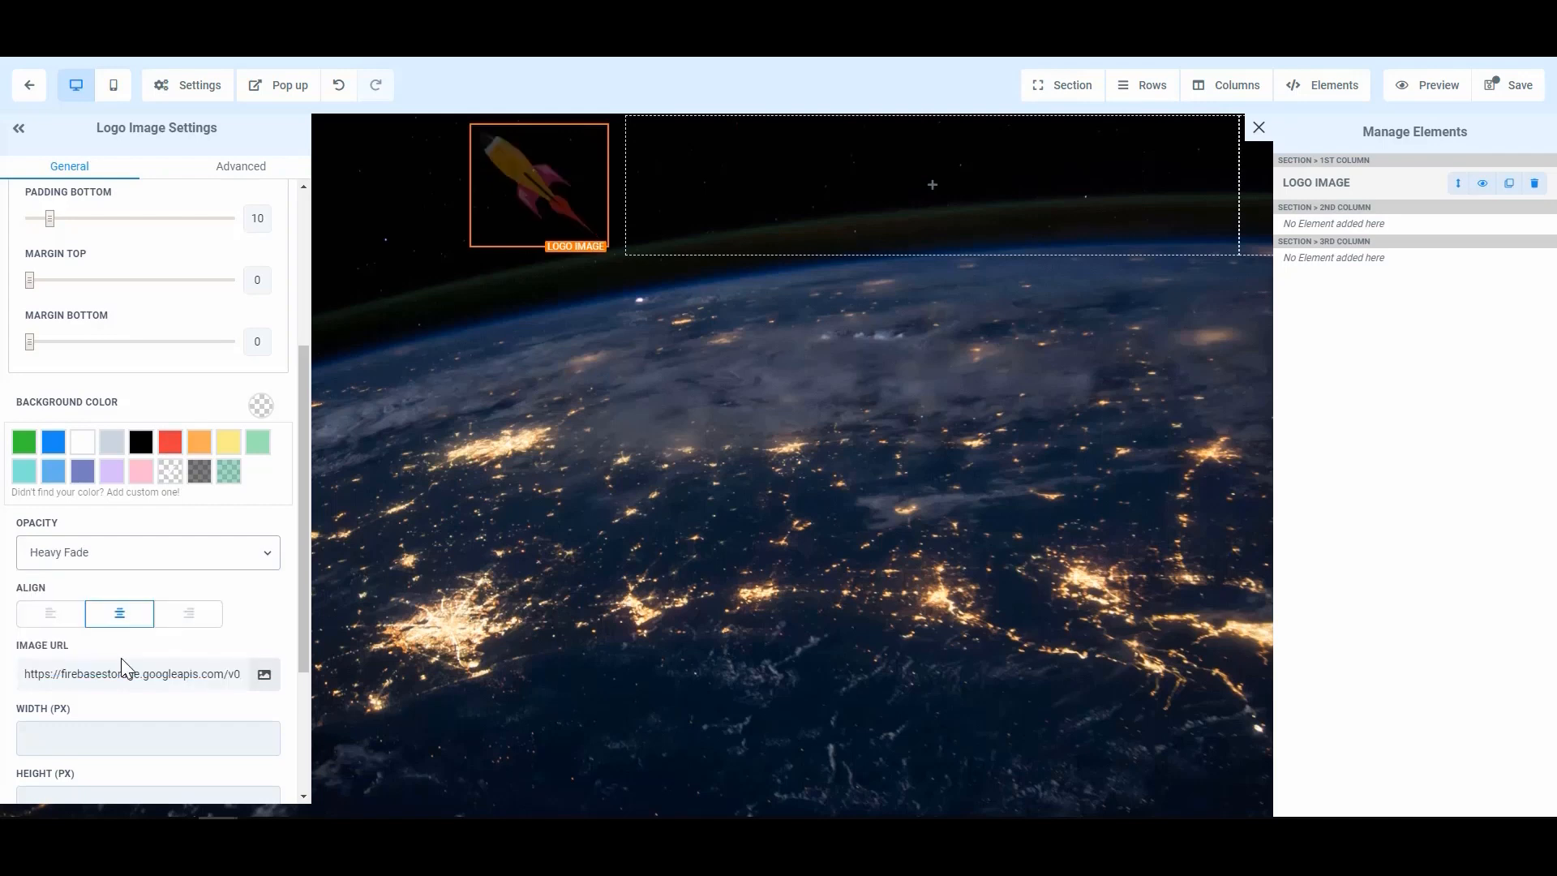
{"action": "left_click", "coordinate": [170, 555]}
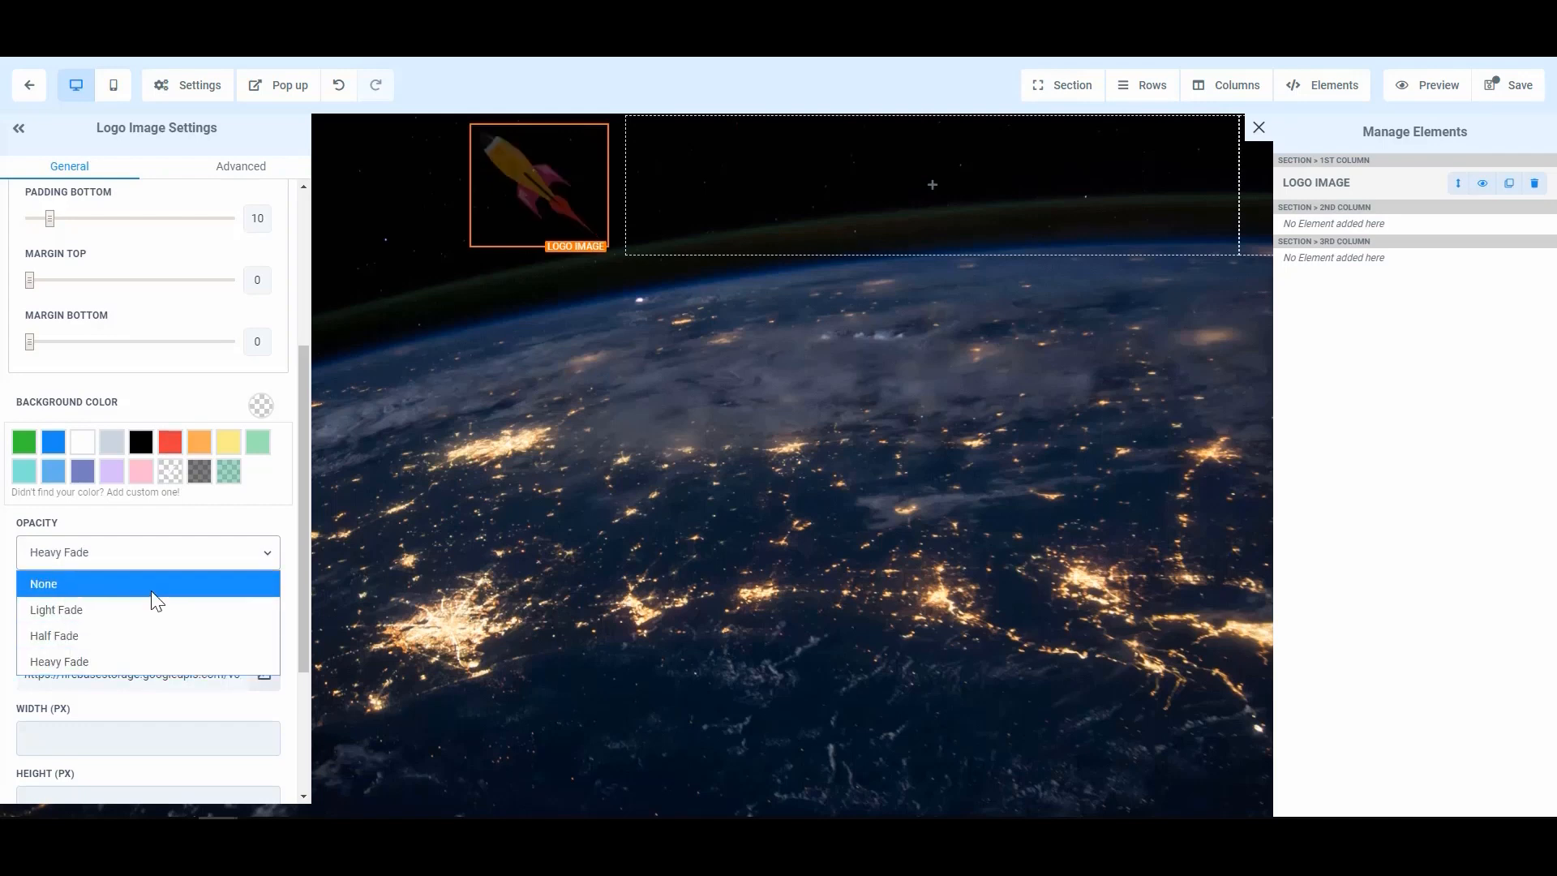
{"action": "left_click", "coordinate": [158, 587]}
- Try right and left alignment for the logo image and return it to center alignment
{"action": "scroll", "coordinate": [183, 590], "scroll_direction": "down", "scroll_amount": 3}
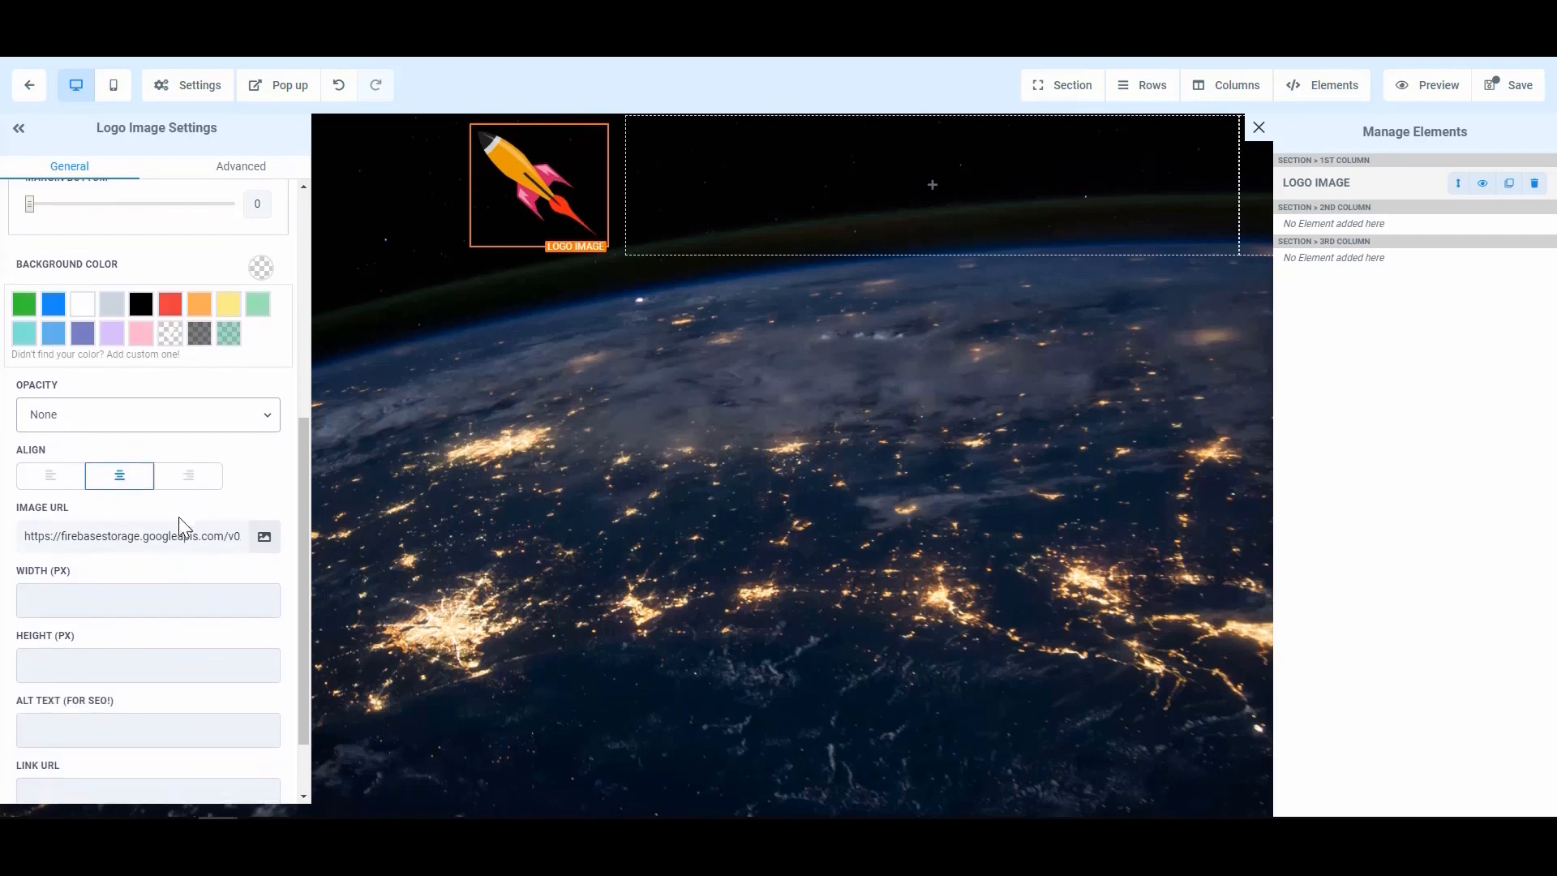
{"action": "left_click", "coordinate": [189, 480]}
{"action": "left_click", "coordinate": [123, 485]}
{"action": "left_click", "coordinate": [52, 486]}
{"action": "left_click", "coordinate": [127, 488]}
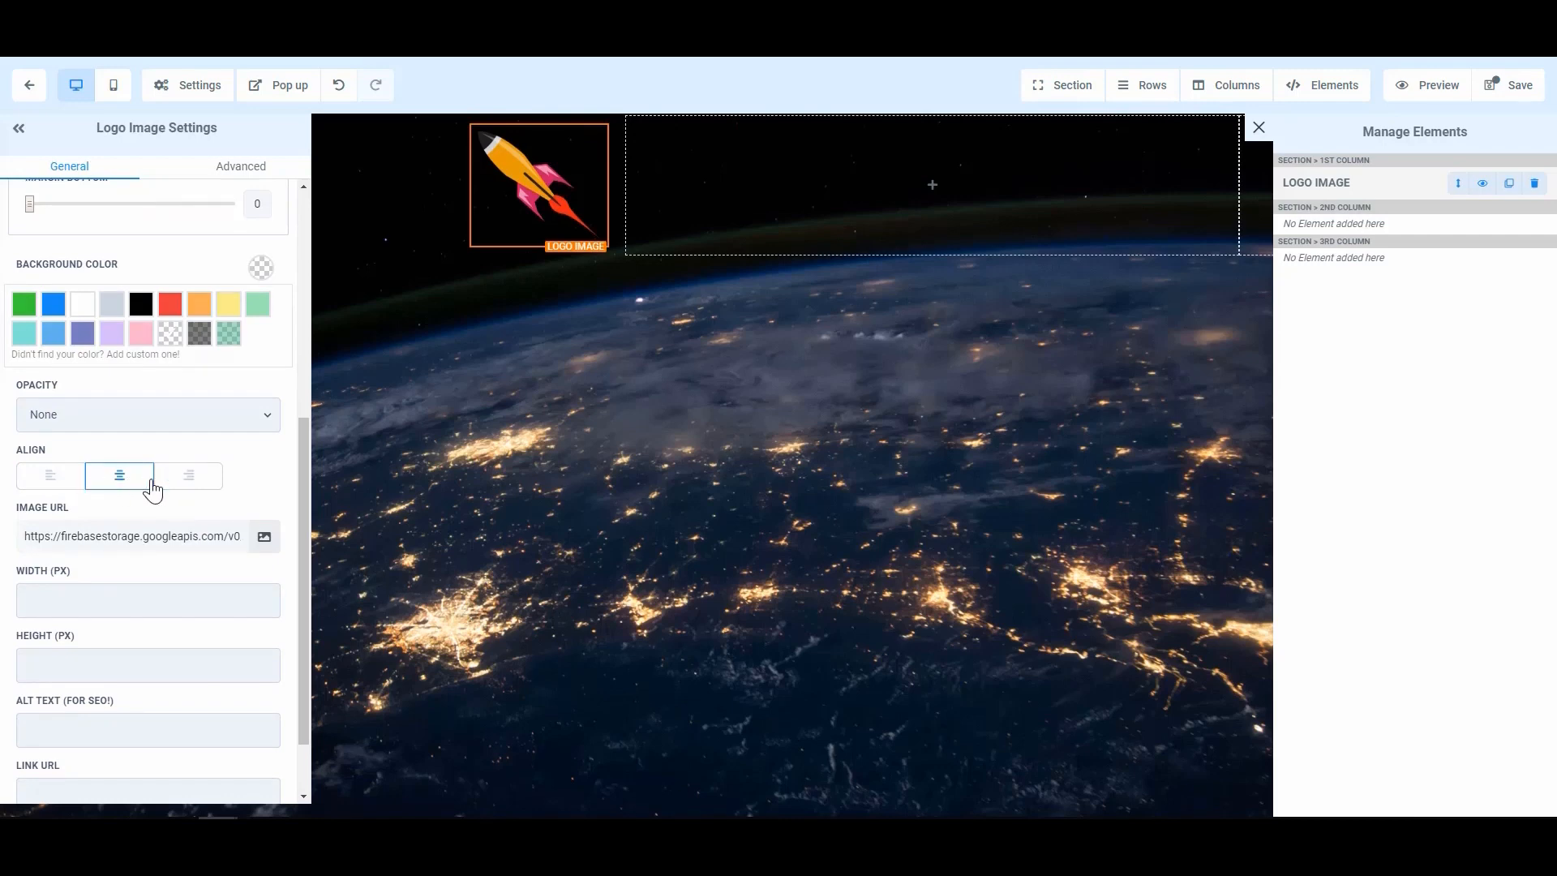
- Try widths of 50 and 50000 px on the logo image and clear the width value
{"action": "scroll", "coordinate": [151, 488], "scroll_direction": "down", "scroll_amount": 2}
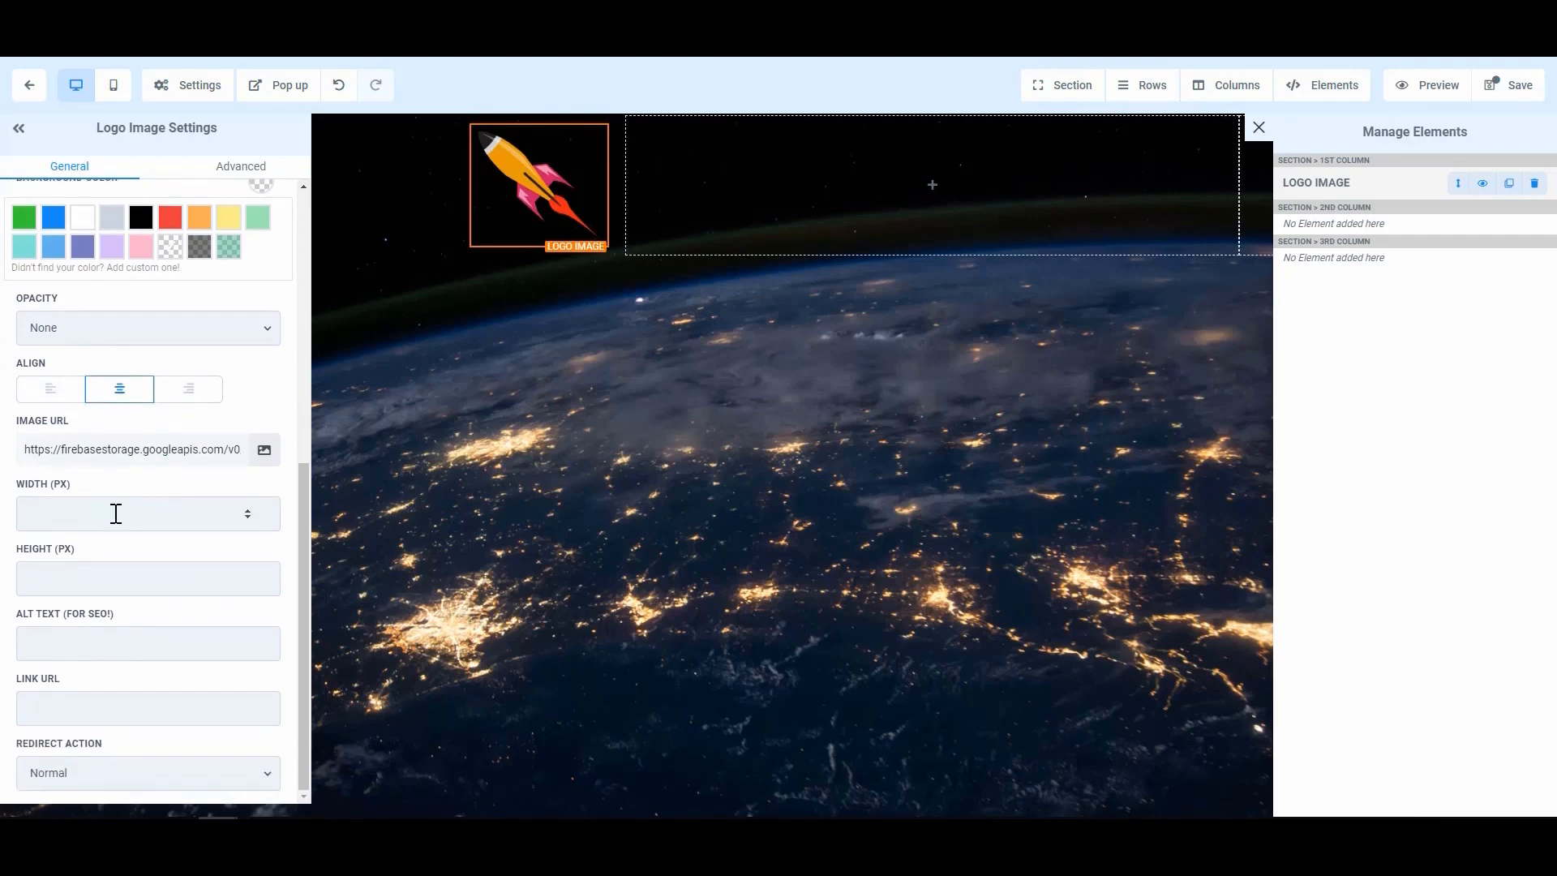
{"action": "left_click", "coordinate": [116, 513]}
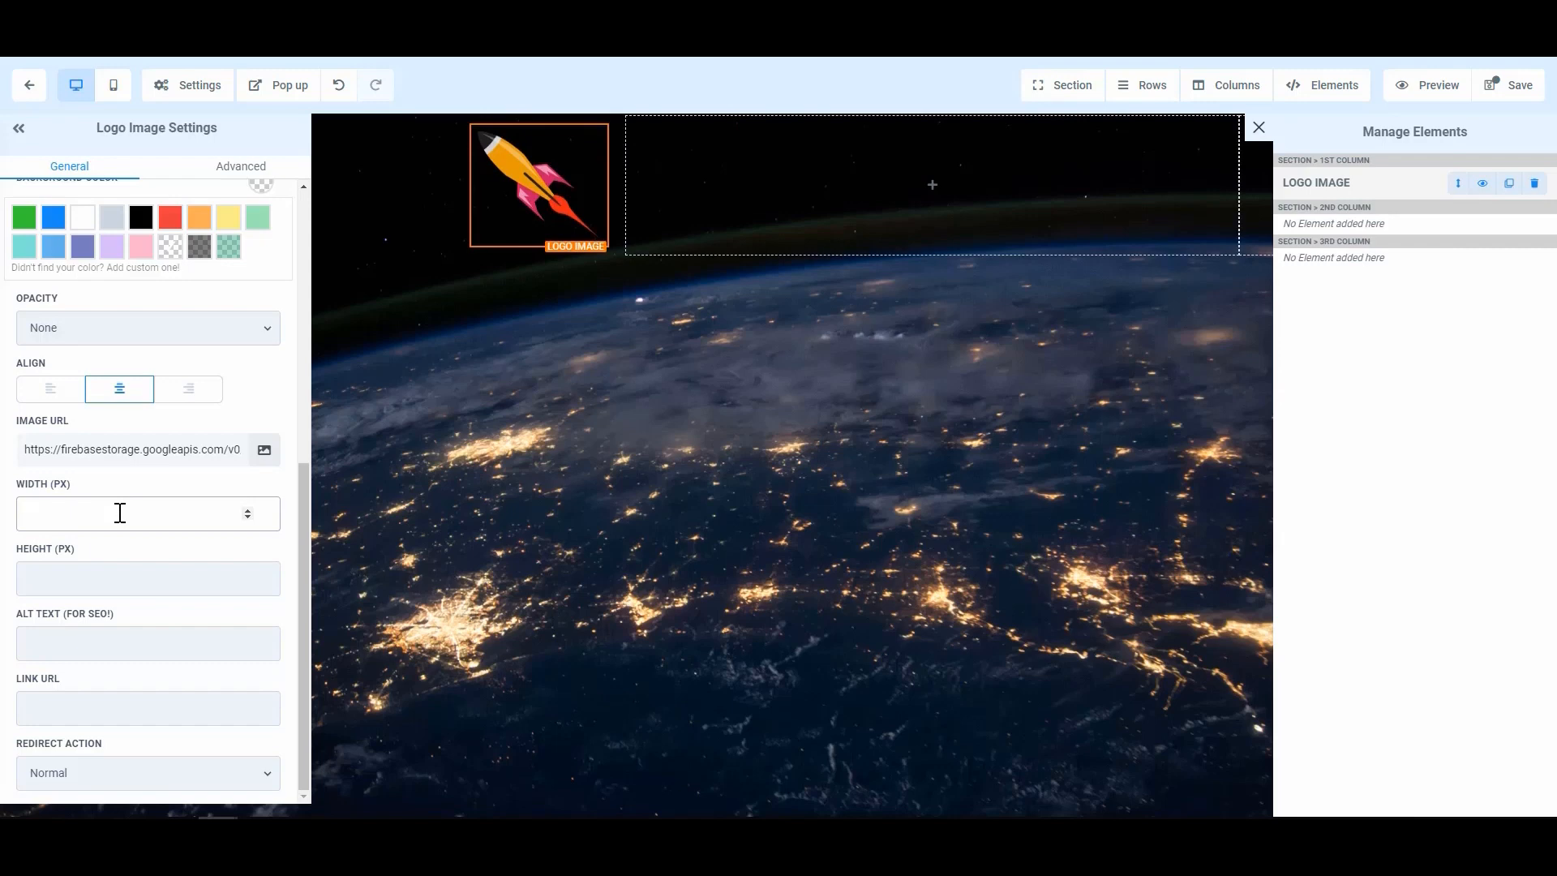
{"action": "type", "text": "50"}
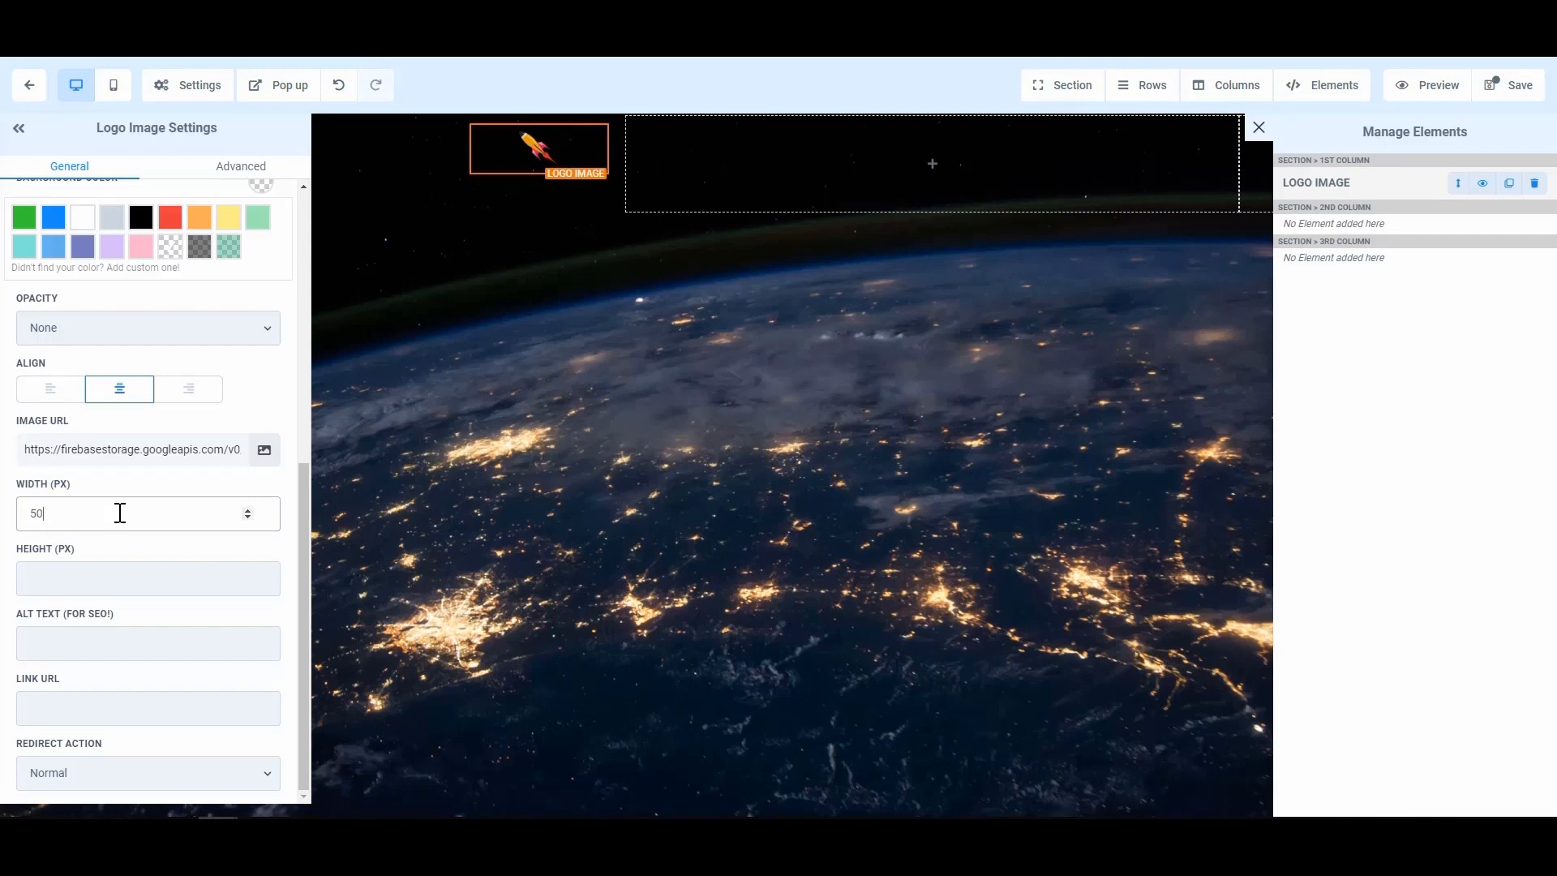
{"action": "key", "text": "BackSpace"}
{"action": "key", "text": "BackSpace"}
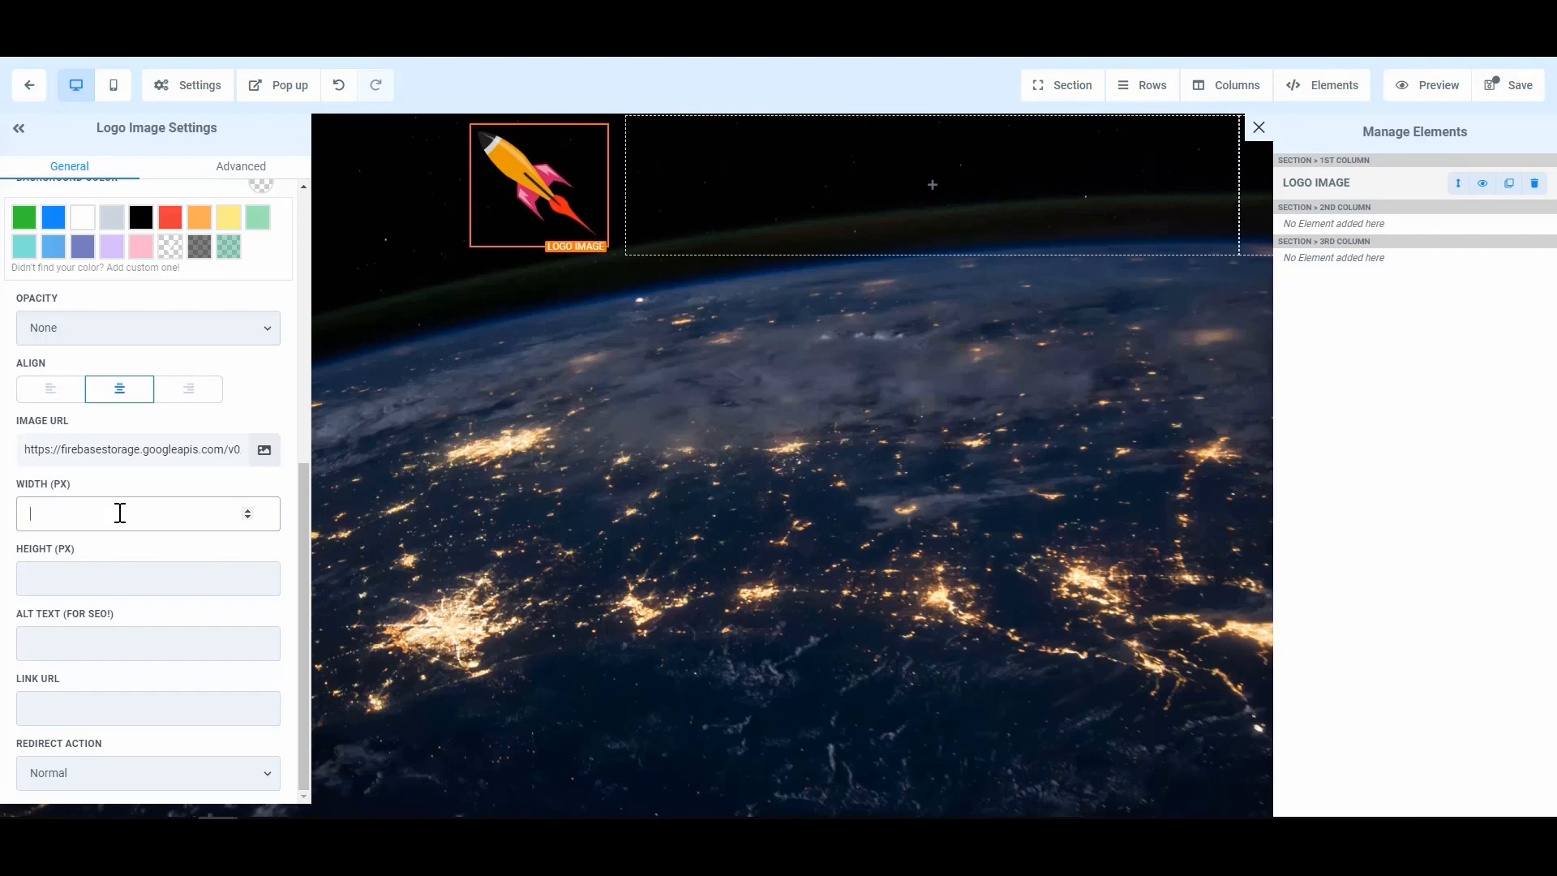
{"action": "type", "text": "50000"}
{"action": "key", "text": "BackSpace"}
{"action": "key", "text": "BackSpace"}
{"action": "key", "text": "BackSpace"}
{"action": "key", "text": "BackSpace"}
- Examine the logo image's alt text, link URL and redirect action settings, including the Normal and New Tab/Window options
{"action": "left_click", "coordinate": [171, 701]}
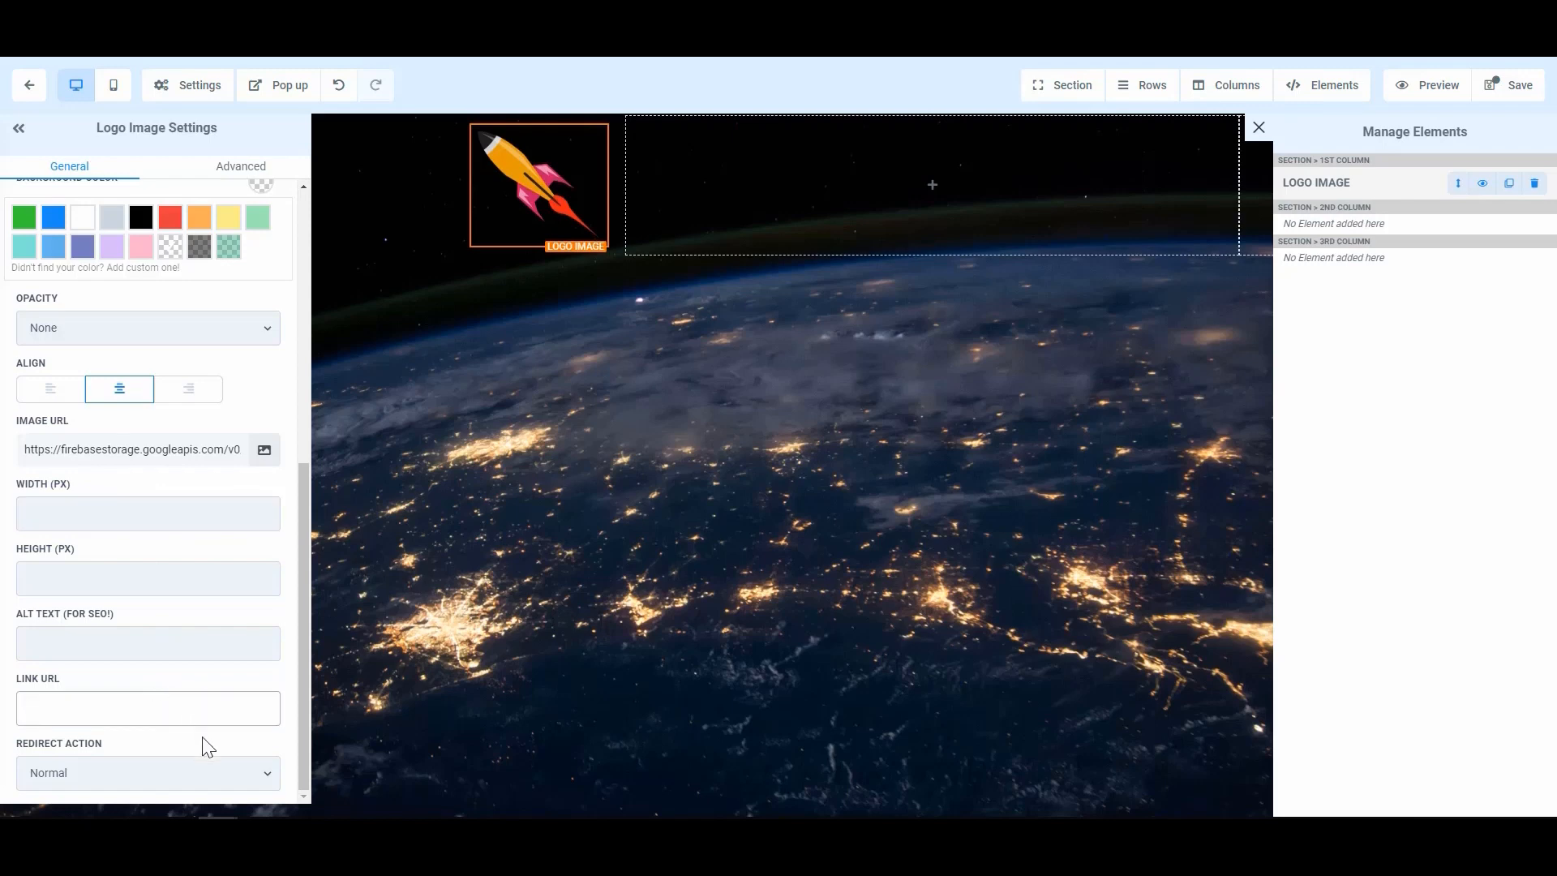
{"action": "left_click", "coordinate": [206, 778]}
{"action": "left_click", "coordinate": [126, 653]}
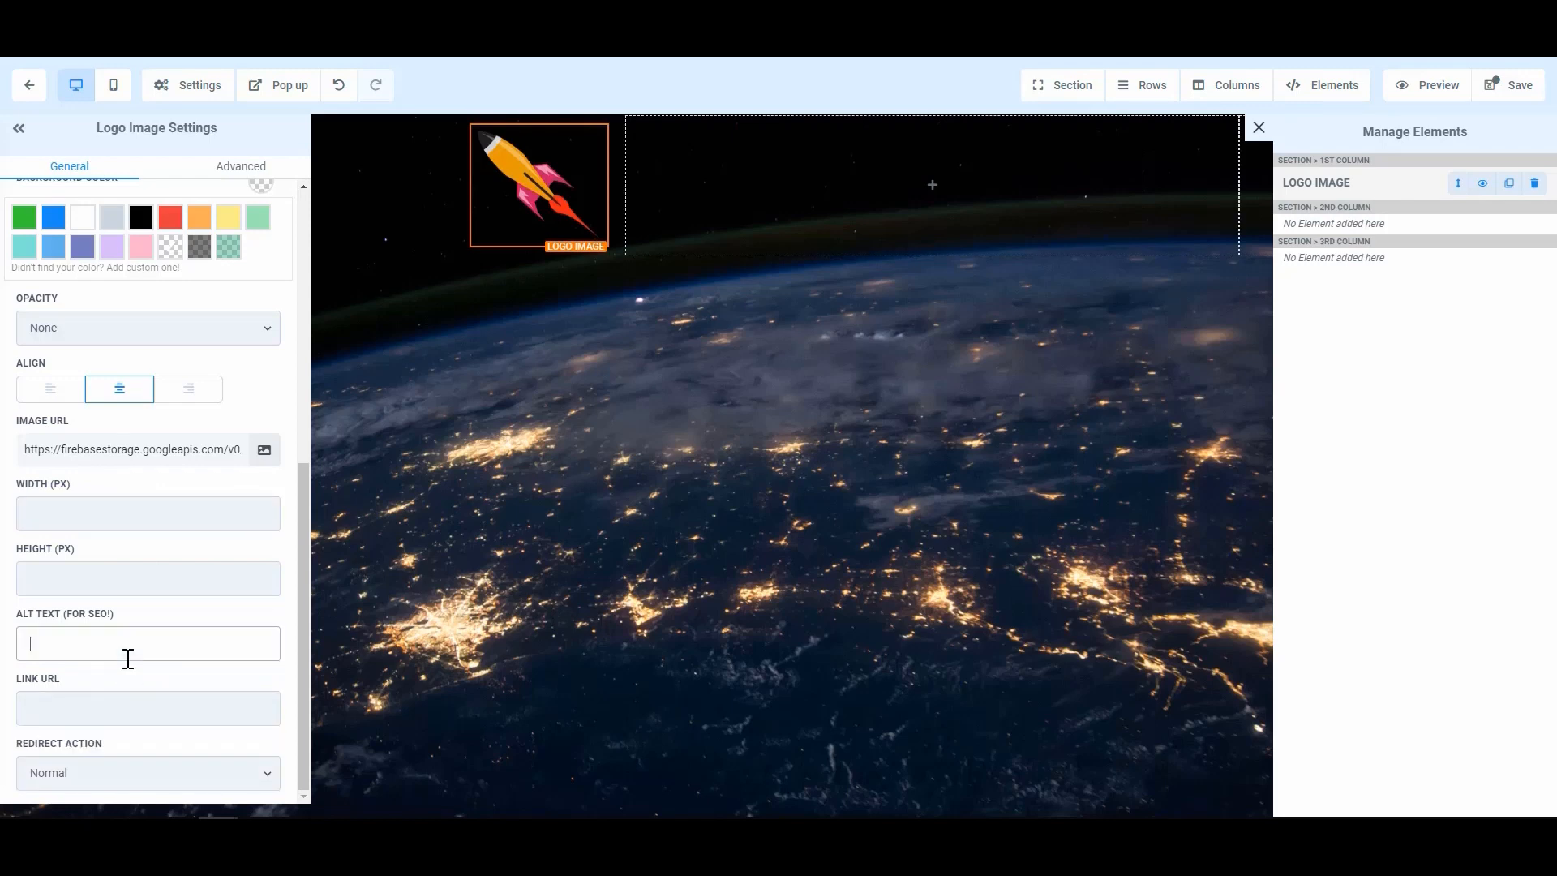
{"action": "left_click", "coordinate": [122, 722]}
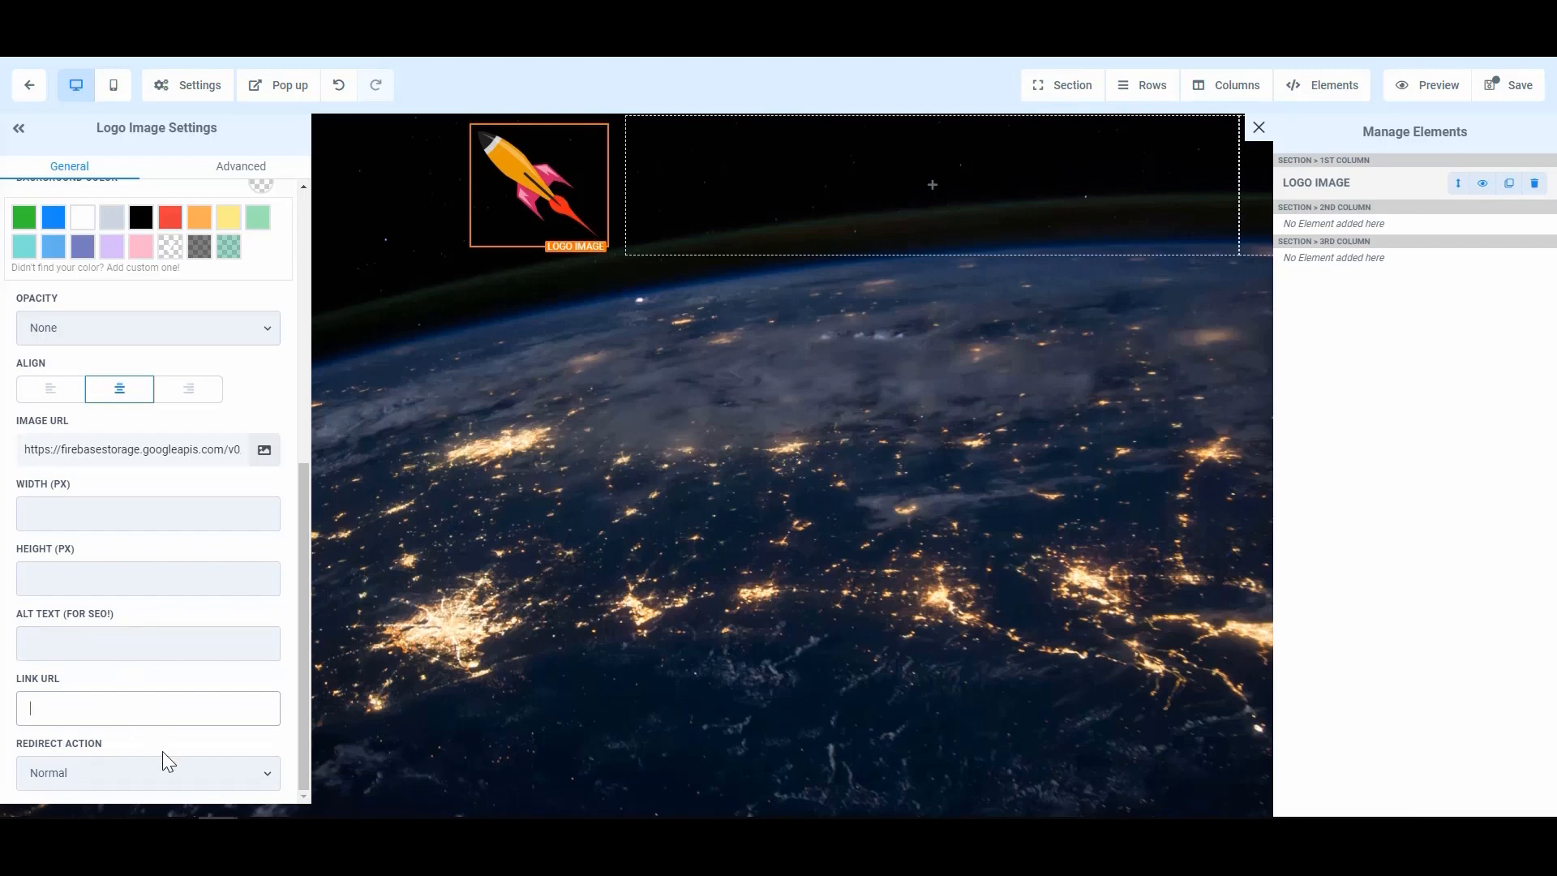
{"action": "left_click", "coordinate": [217, 774]}
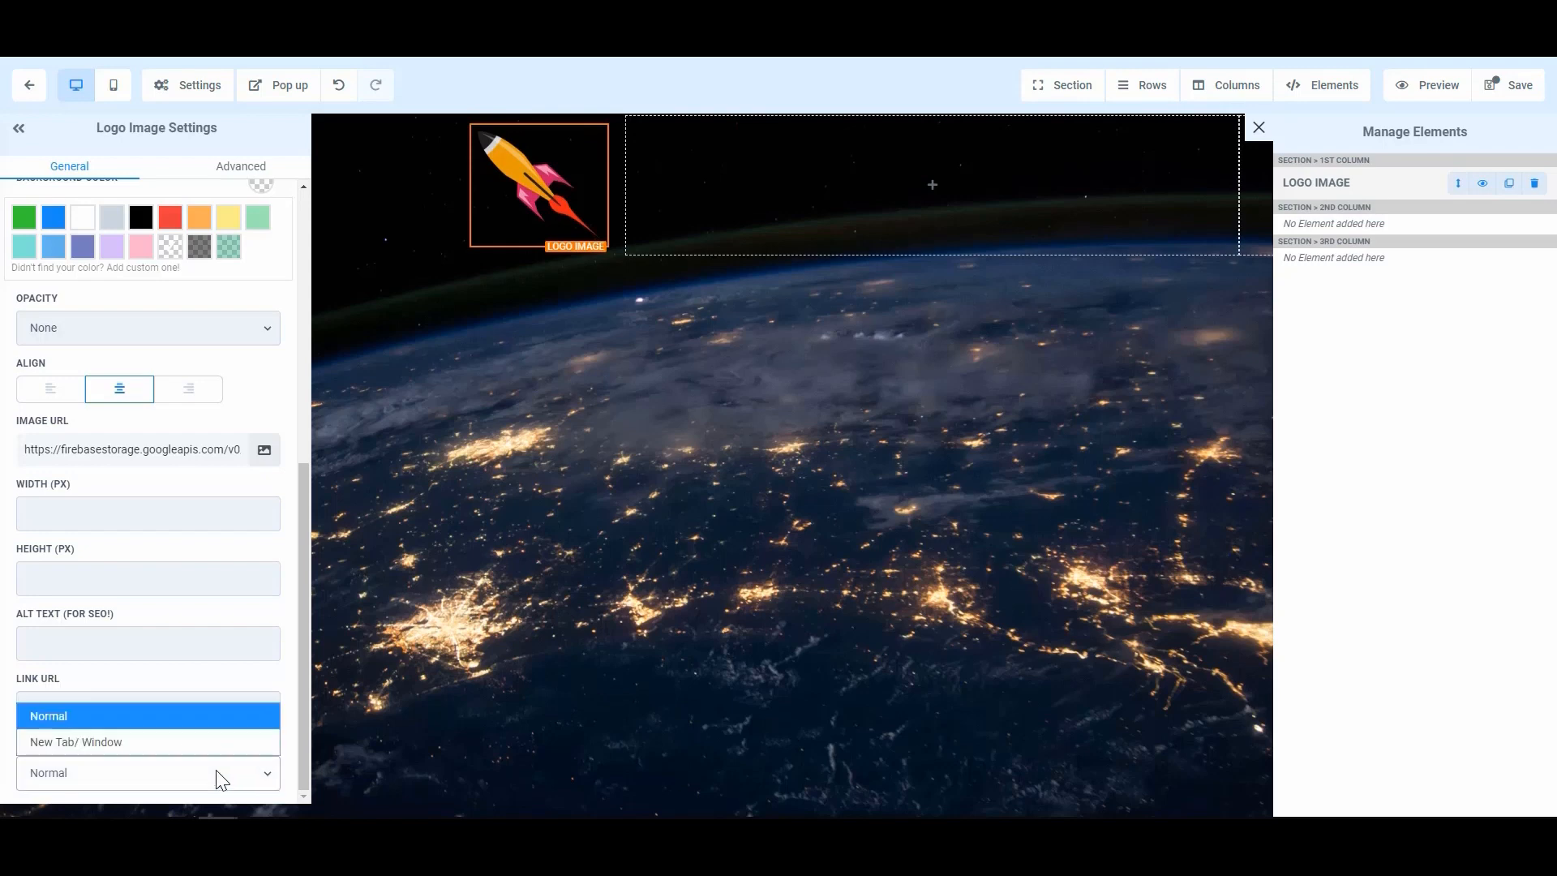
{"action": "left_click", "coordinate": [144, 718]}
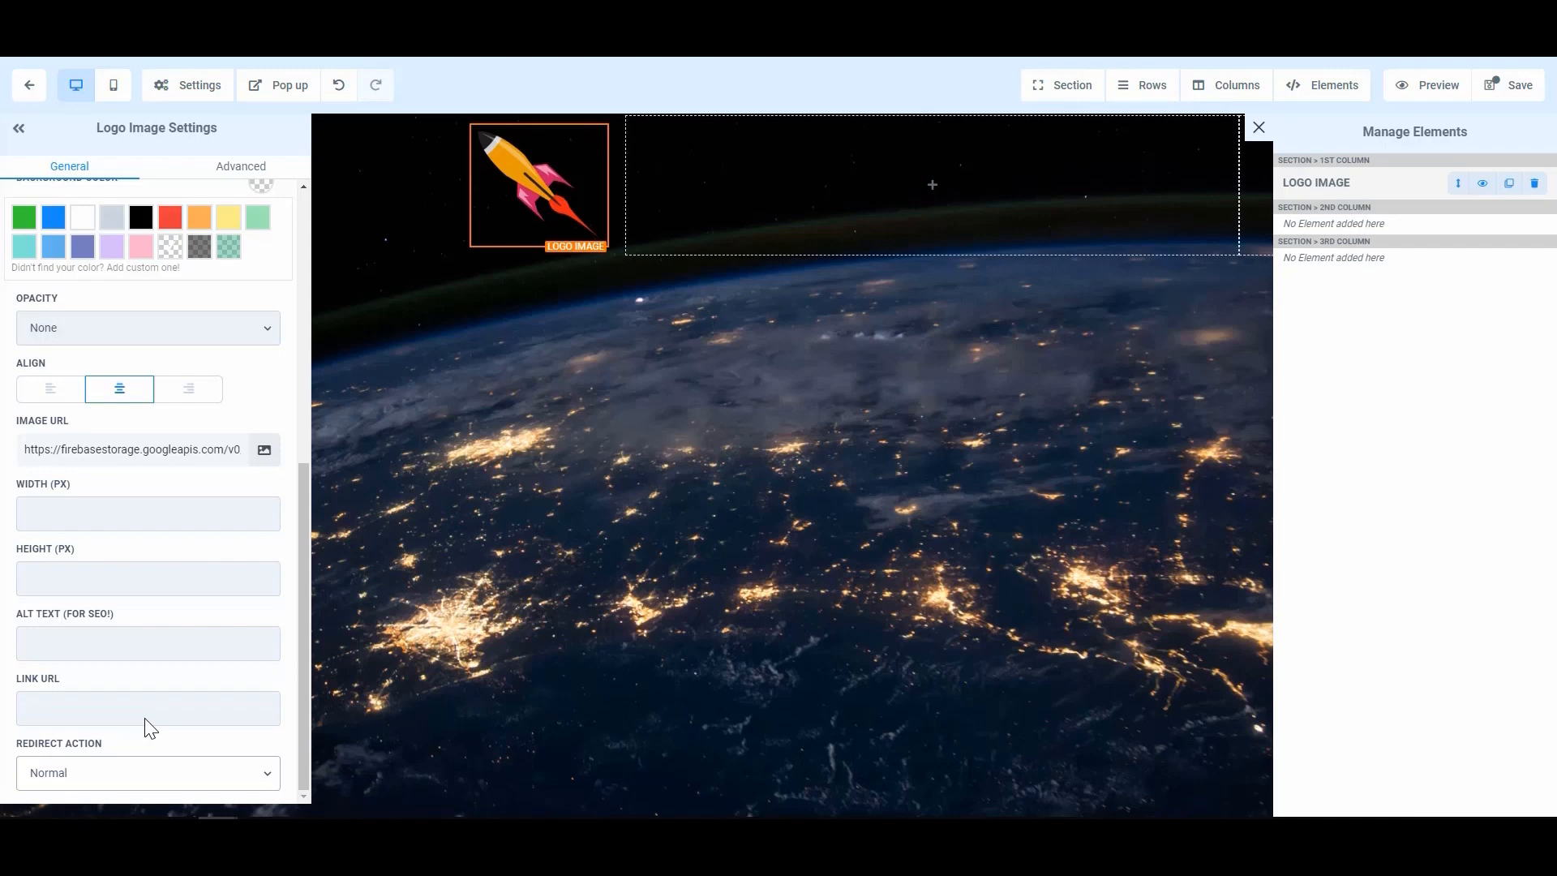
{"action": "left_click", "coordinate": [158, 783]}
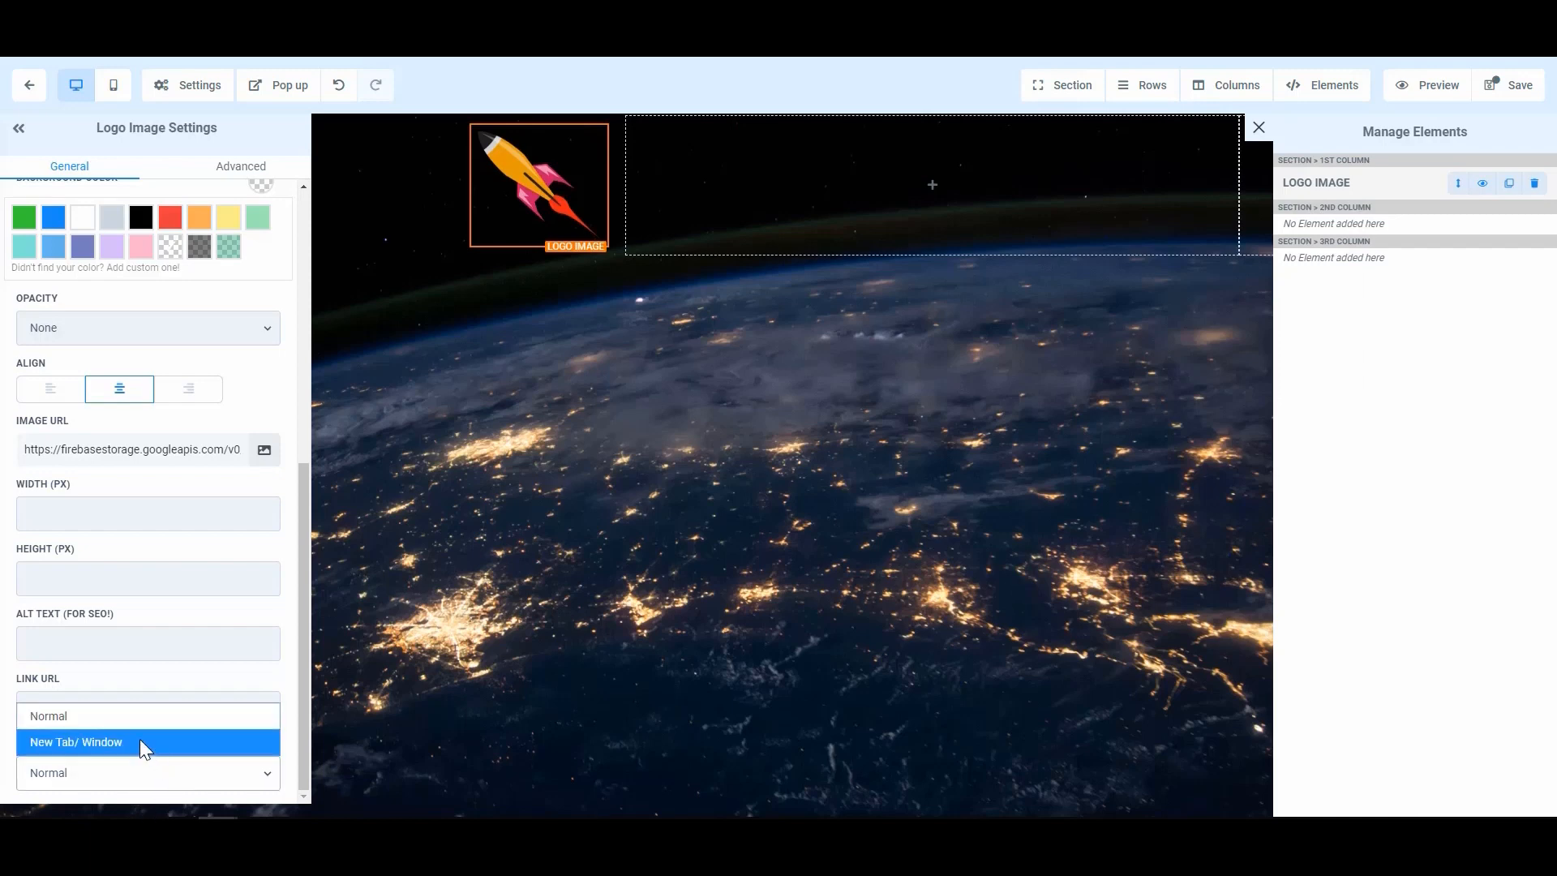
{"action": "left_click", "coordinate": [152, 766]}
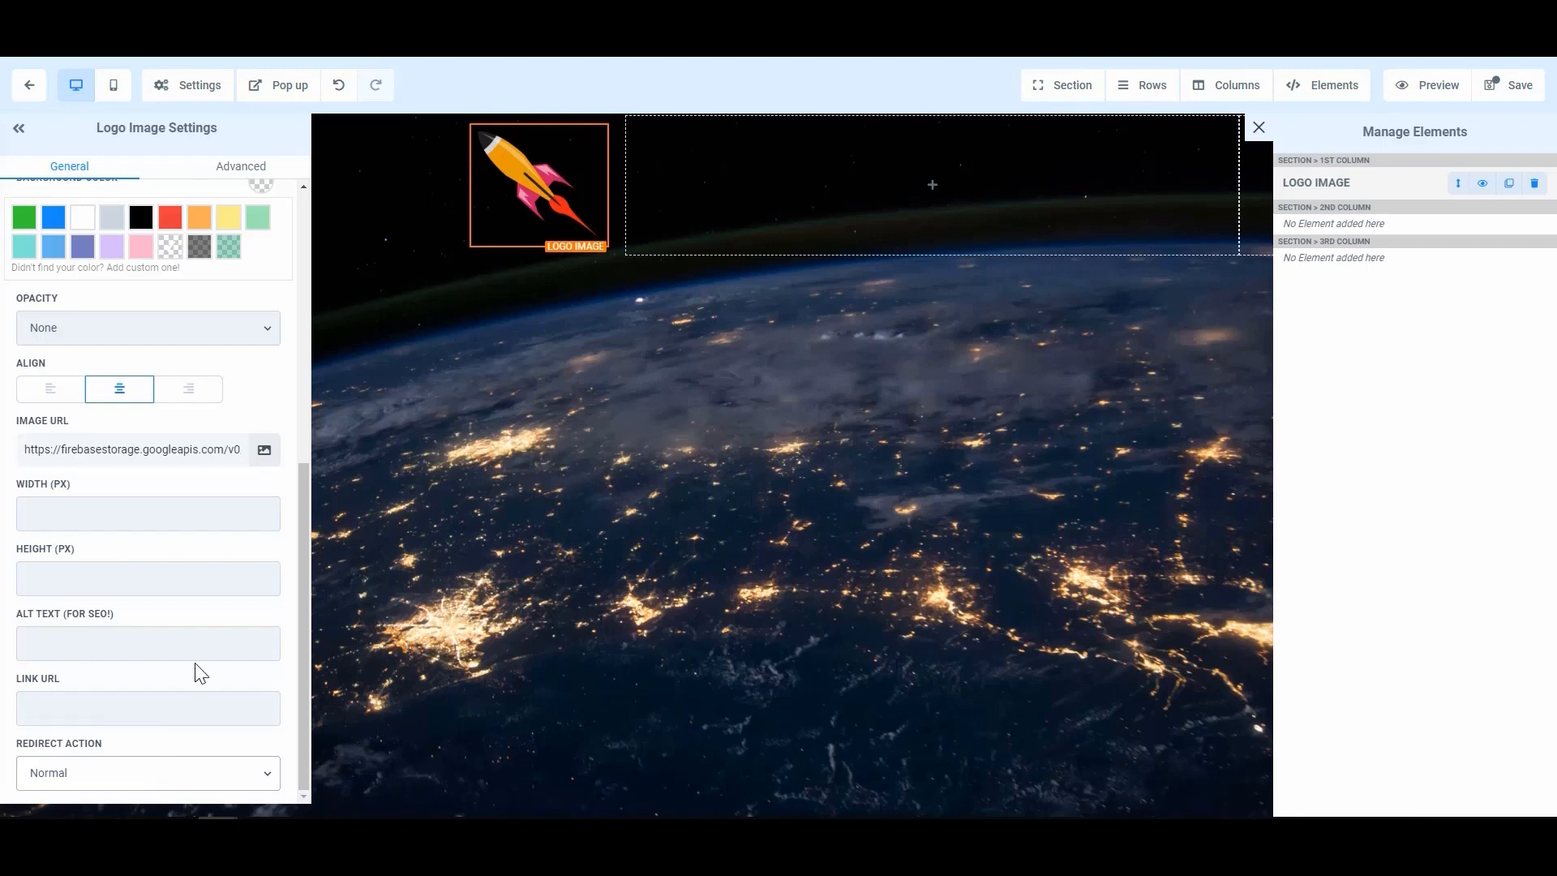
{"action": "left_click", "coordinate": [160, 641]}
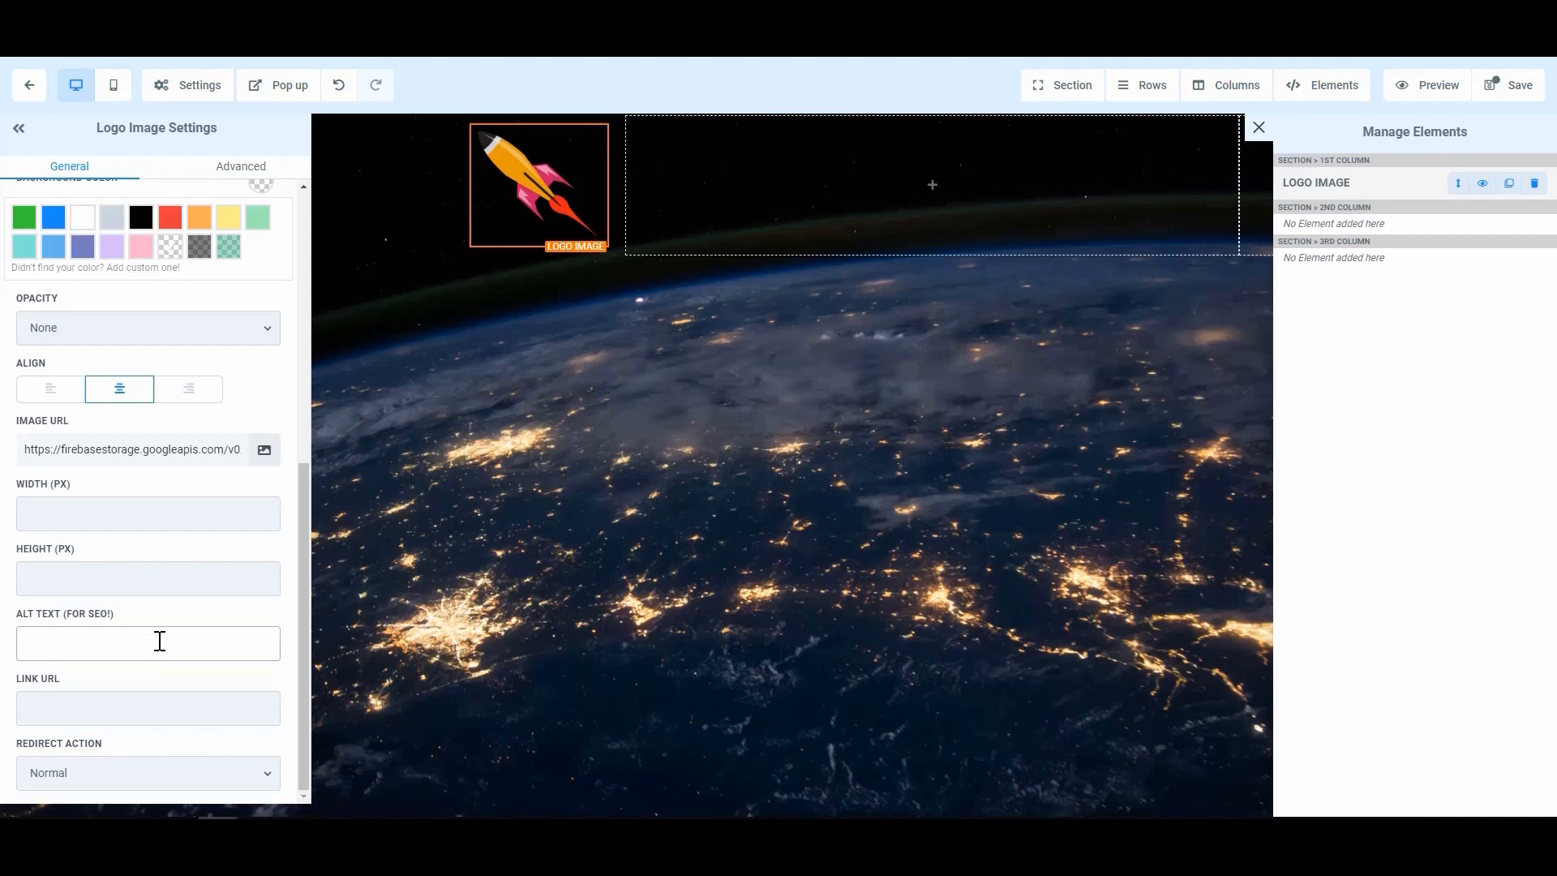
- Try the Circle image radius on the logo image and return the radius to None
{"action": "scroll", "coordinate": [160, 641], "scroll_direction": "up", "scroll_amount": 6}
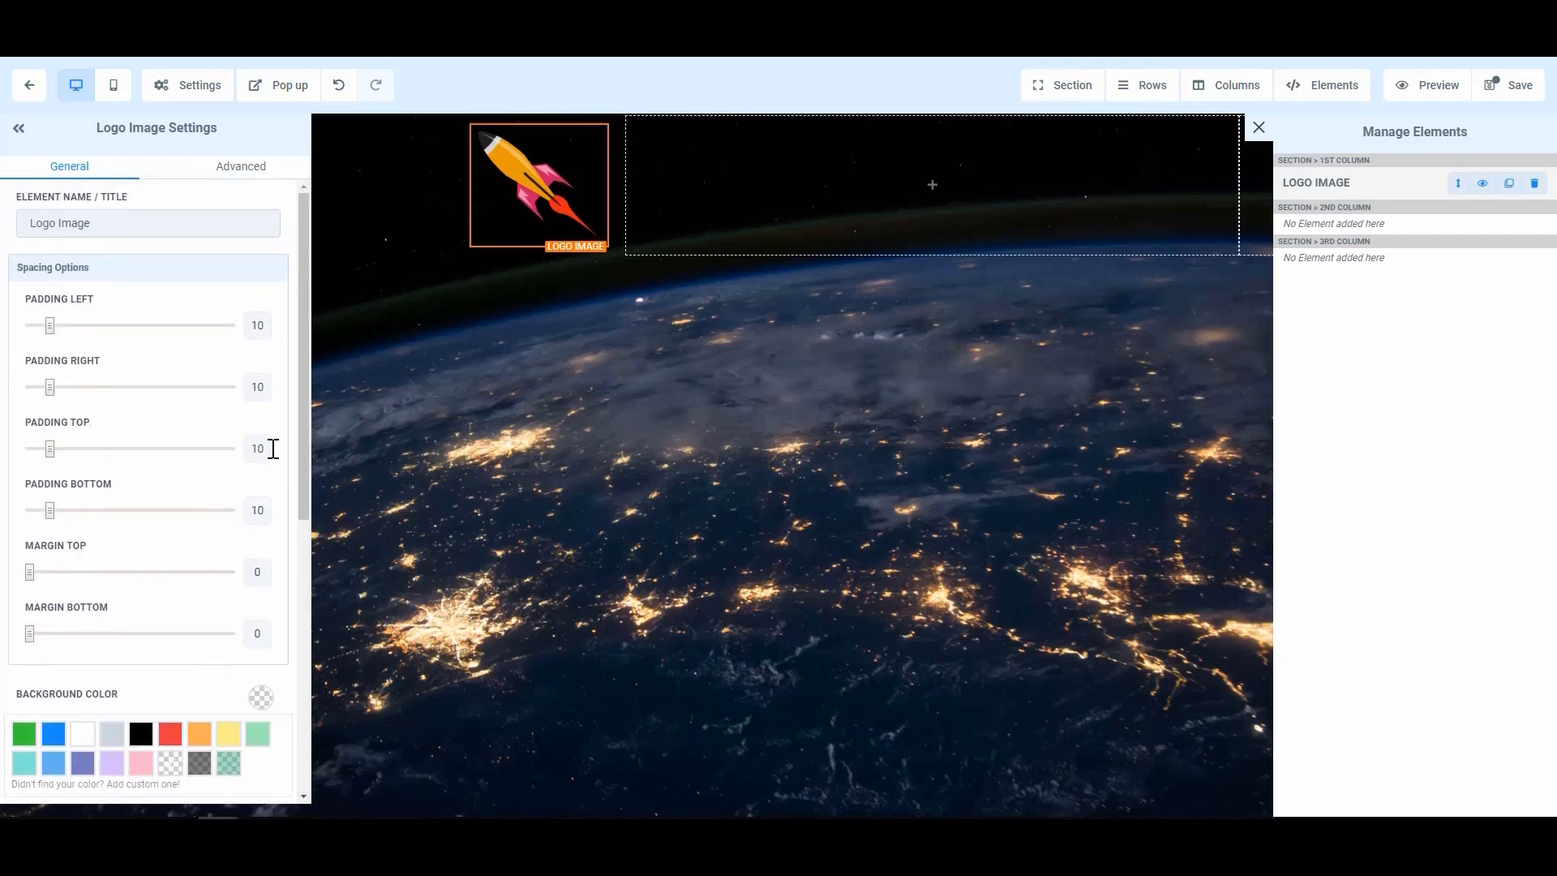
{"action": "left_click", "coordinate": [235, 172]}
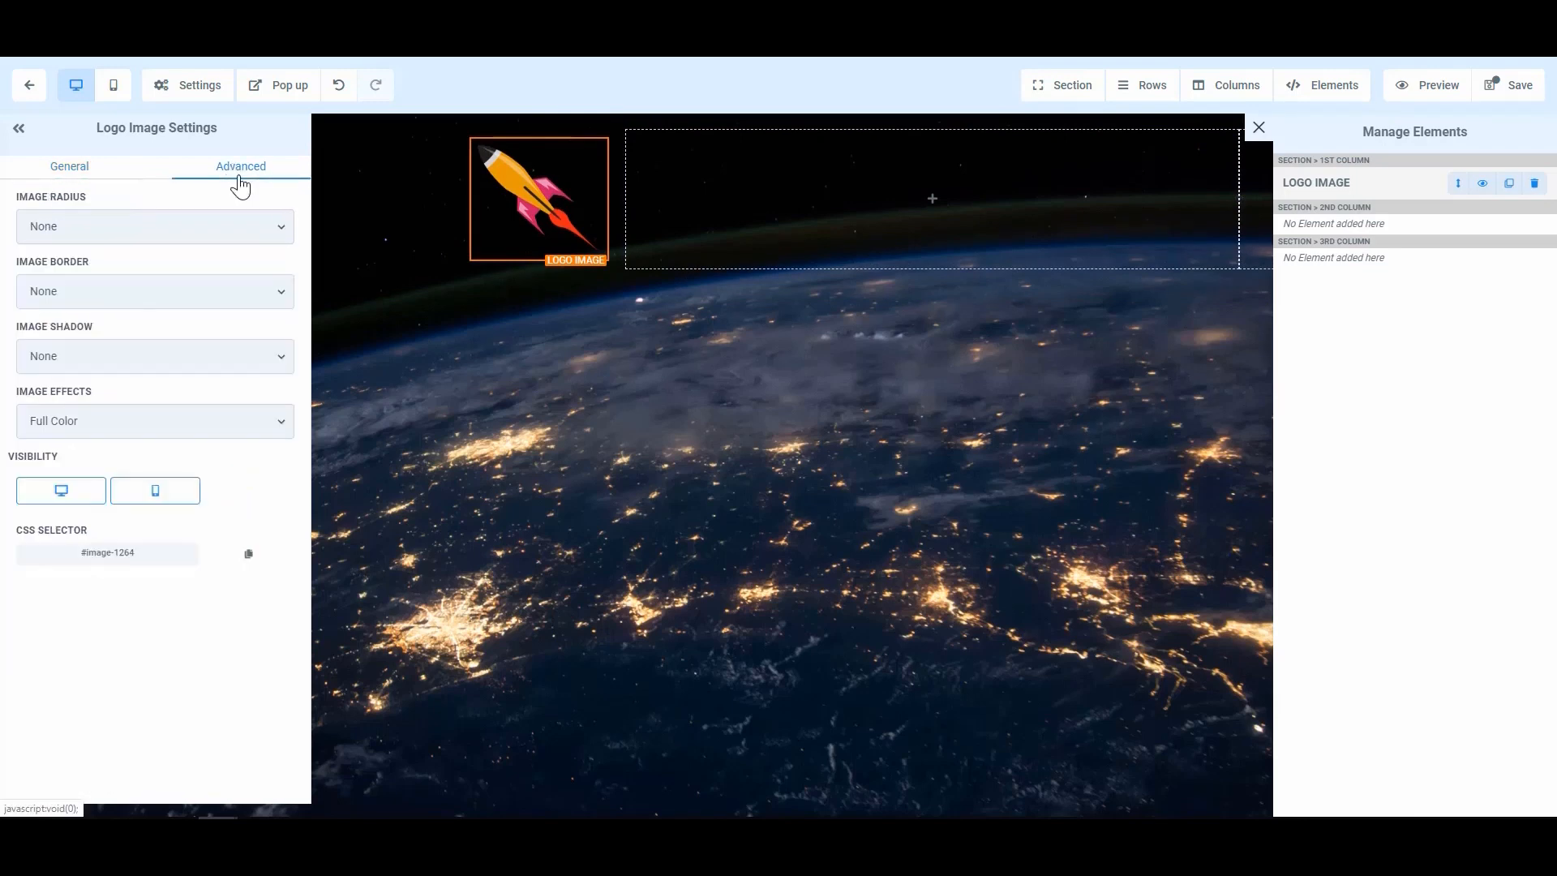
{"action": "left_click", "coordinate": [232, 235]}
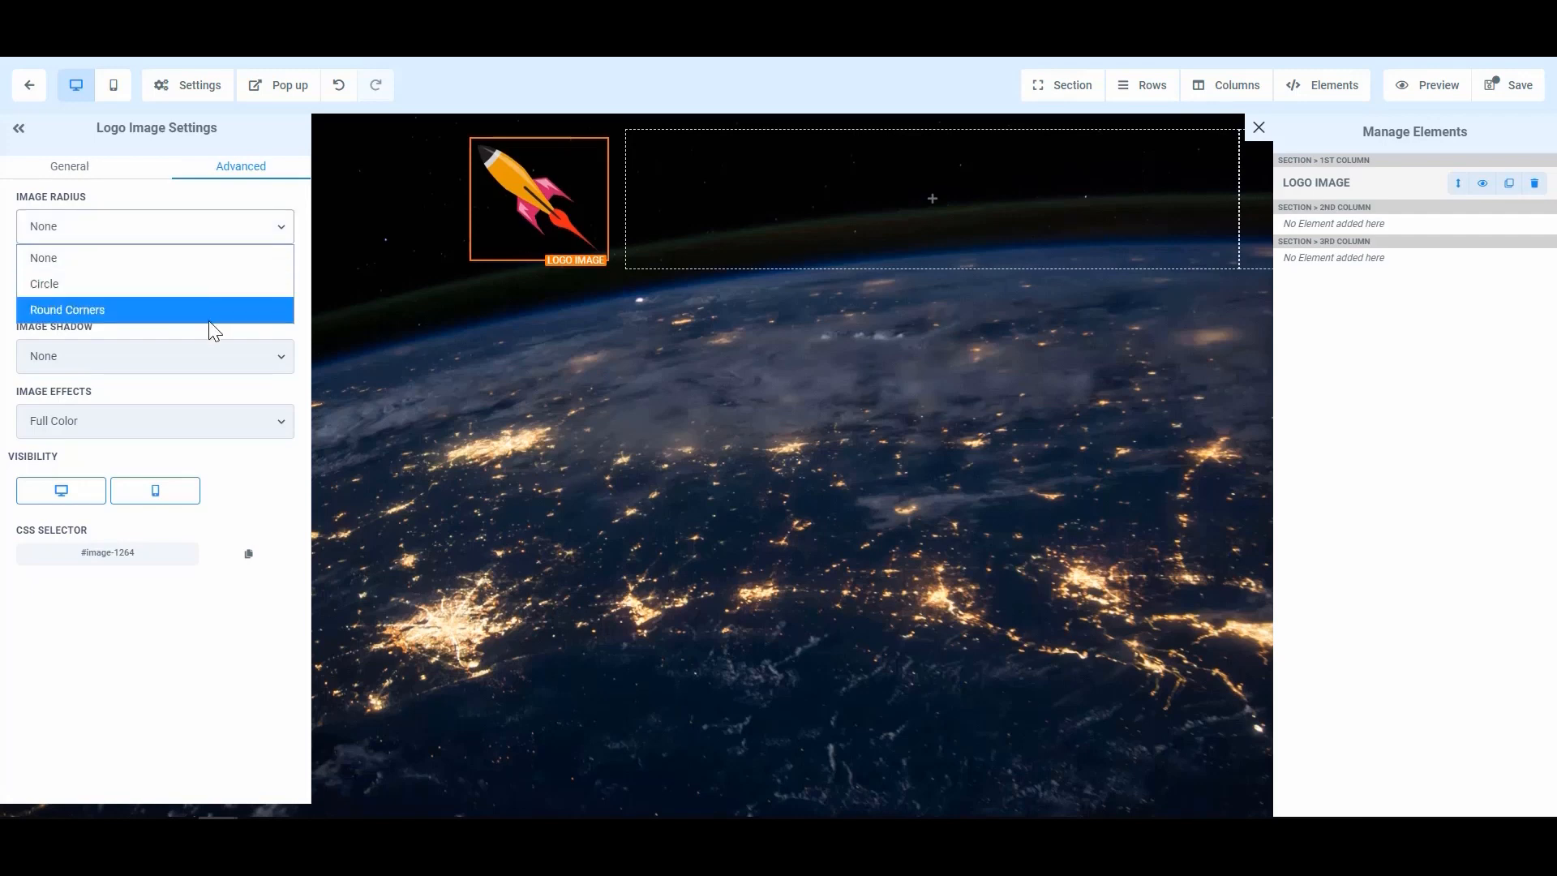
{"action": "left_click", "coordinate": [219, 286]}
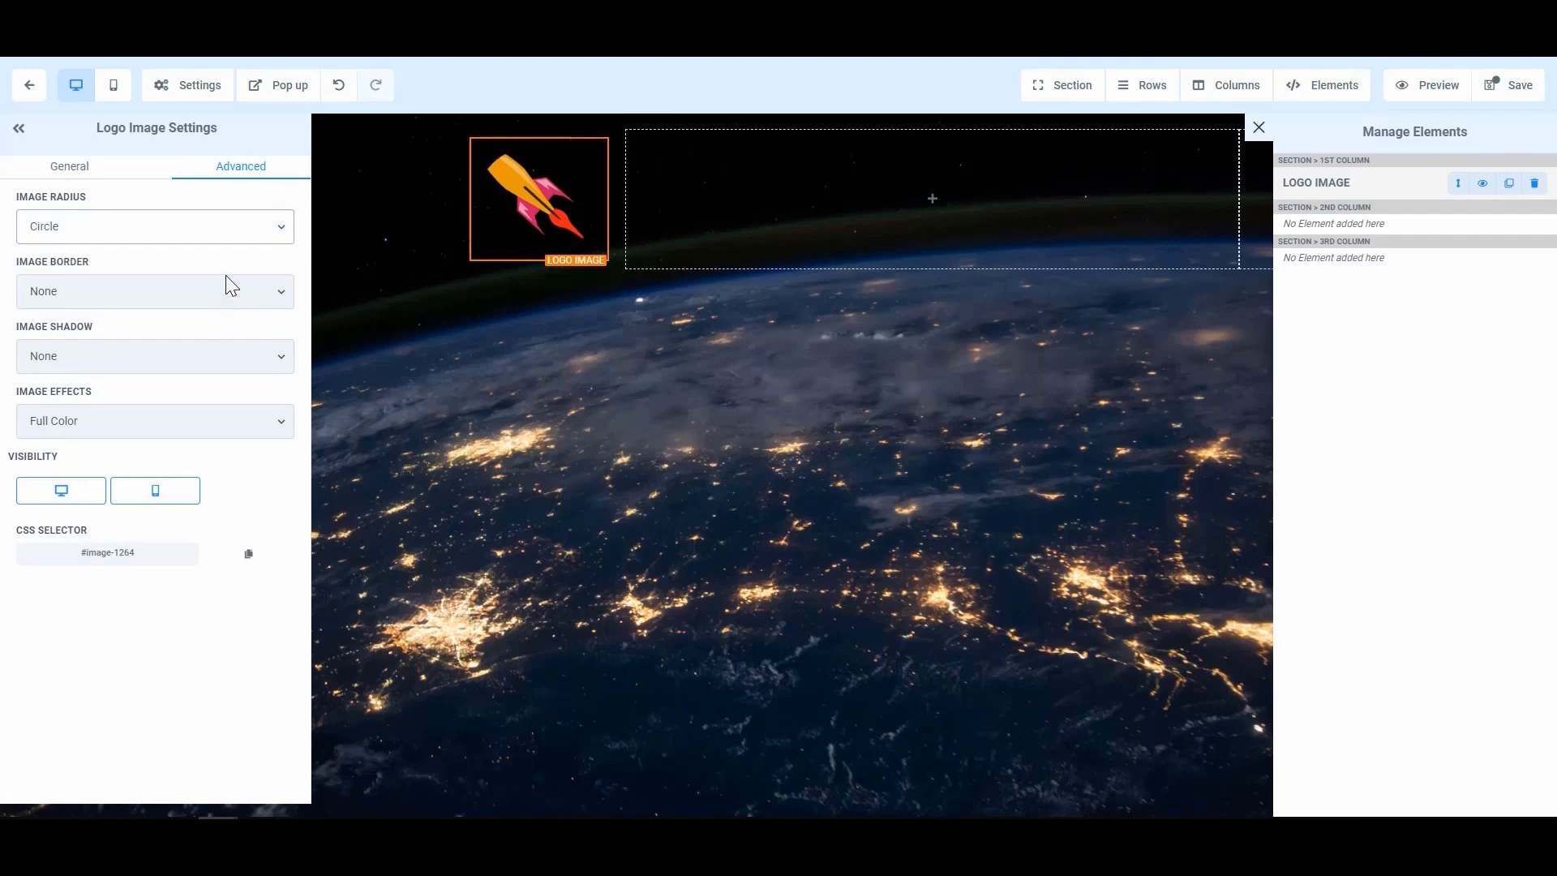
{"action": "left_click", "coordinate": [234, 232]}
{"action": "left_click", "coordinate": [206, 256]}
- Set the logo image's background color to white
{"action": "left_click", "coordinate": [85, 171]}
{"action": "scroll", "coordinate": [94, 536], "scroll_direction": "down", "scroll_amount": 5}
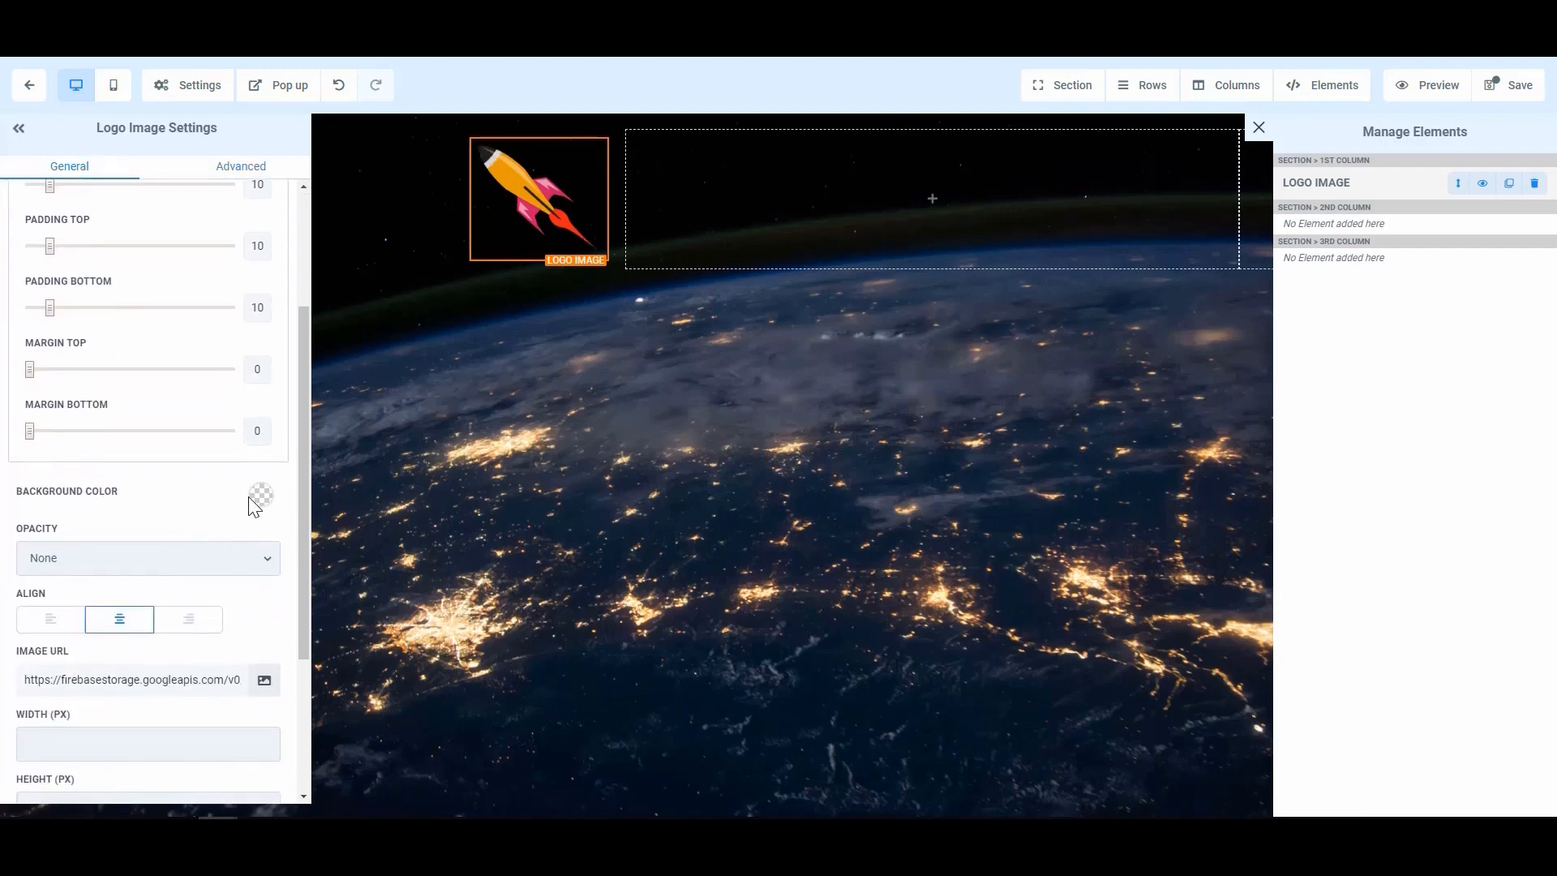
{"action": "left_click", "coordinate": [260, 495]}
{"action": "left_click", "coordinate": [84, 535]}
- Try the Circle image radius on the white-backed logo and set the radius to Round Corners
{"action": "scroll", "coordinate": [133, 454], "scroll_direction": "up", "scroll_amount": 3}
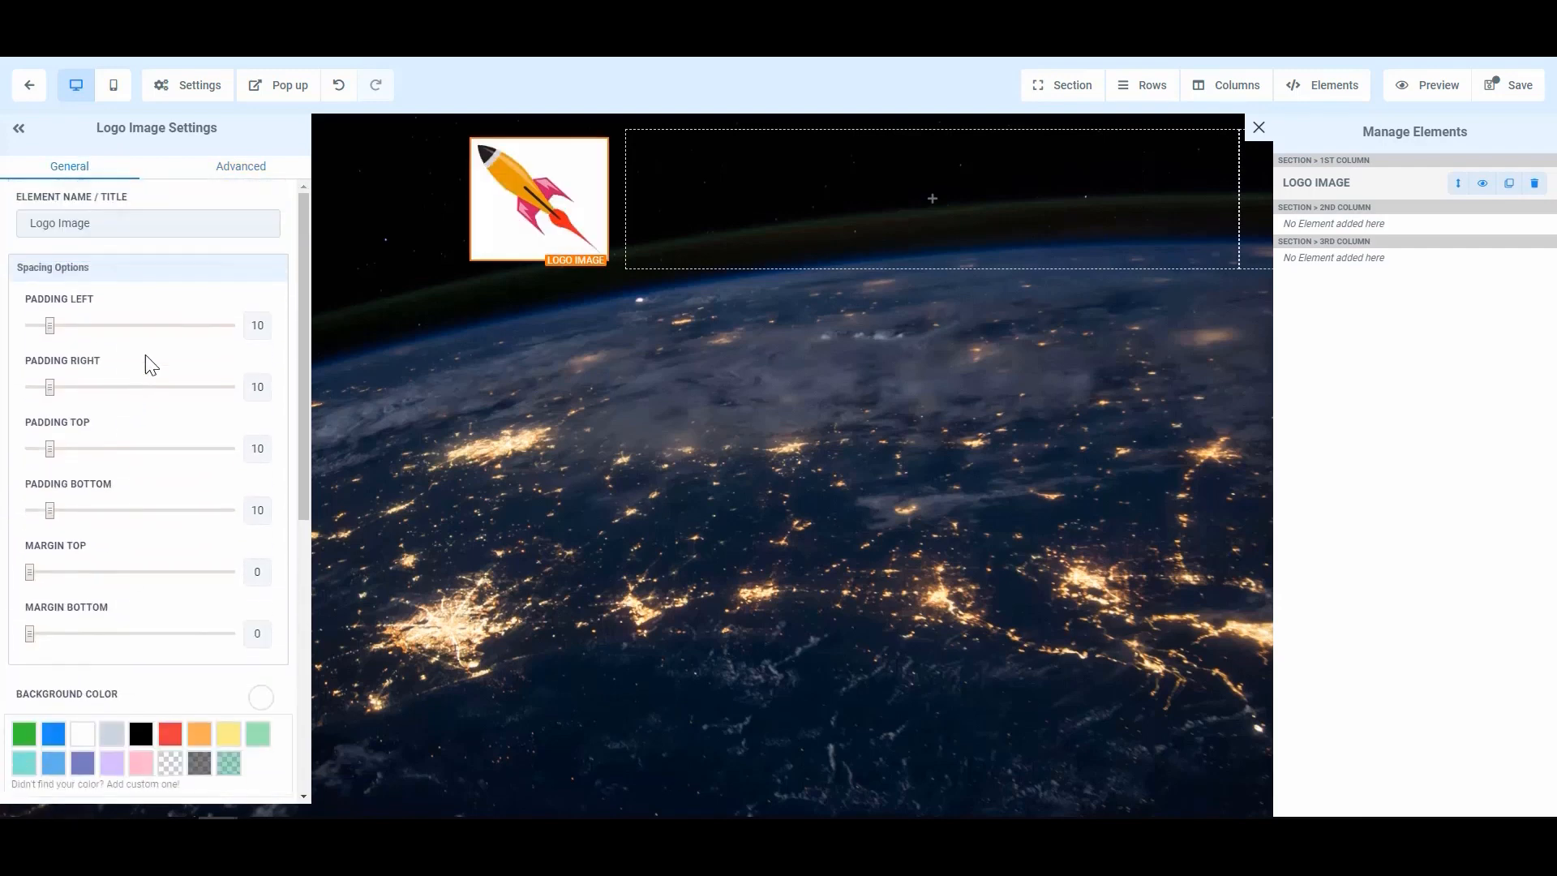
{"action": "left_click", "coordinate": [239, 167]}
{"action": "left_click", "coordinate": [118, 232]}
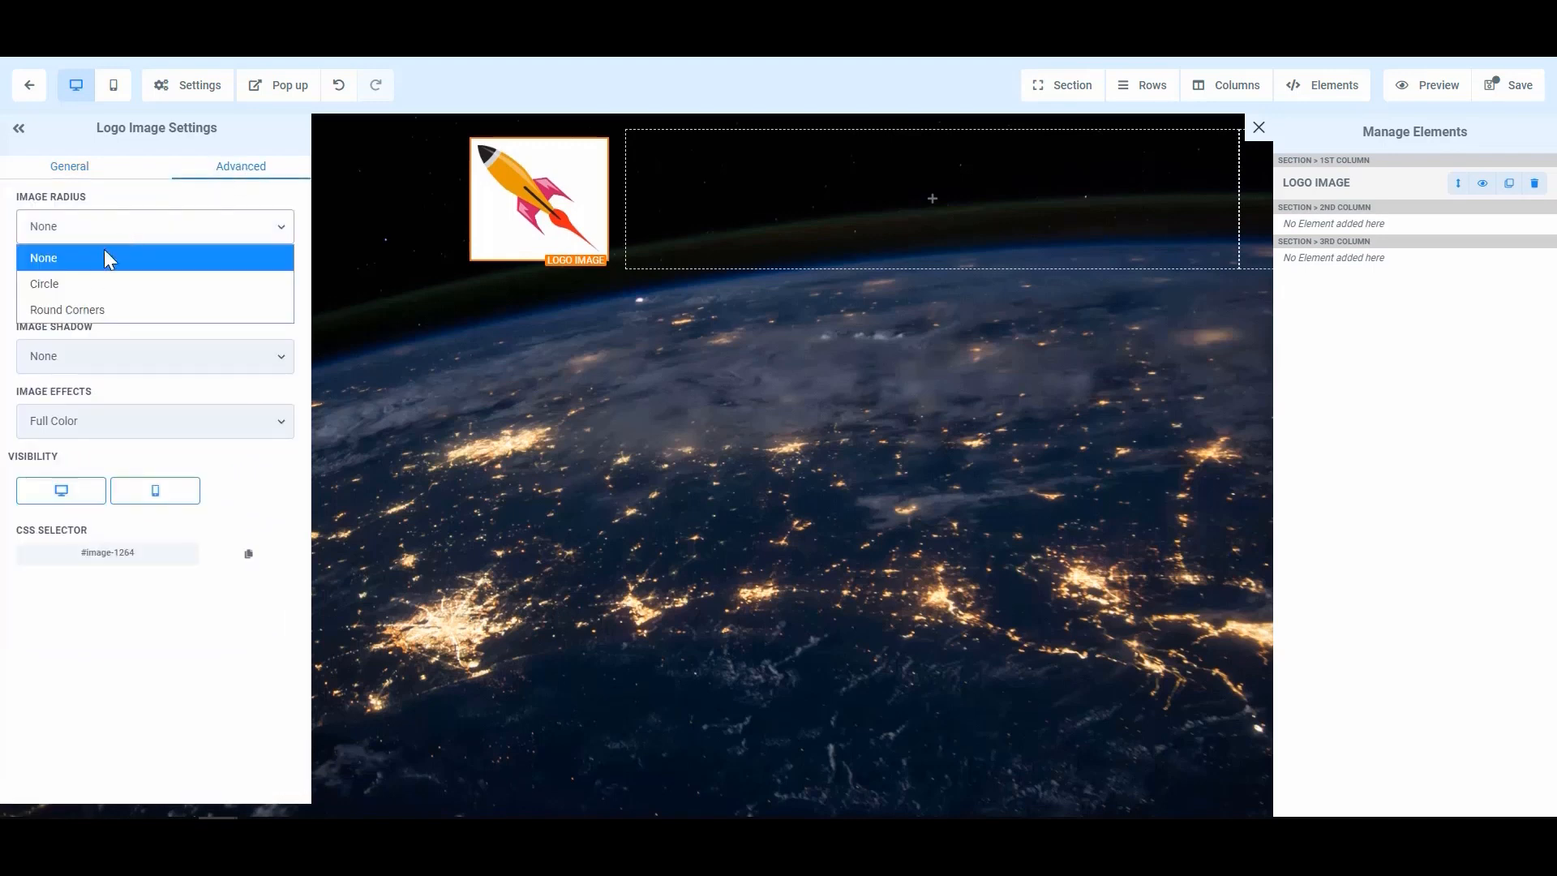
{"action": "left_click", "coordinate": [87, 284]}
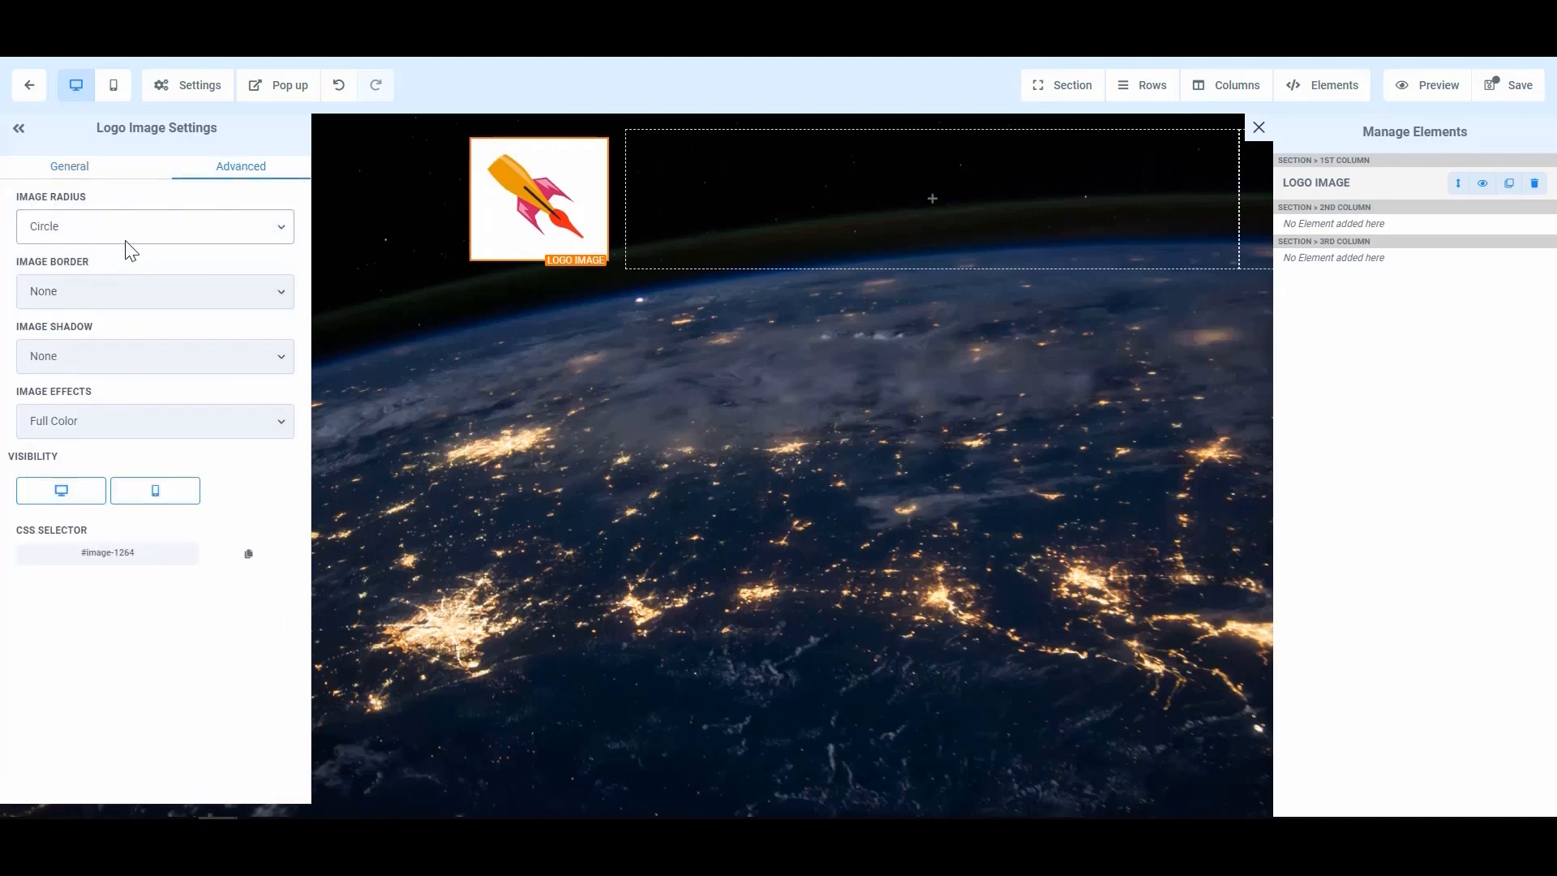
{"action": "mouse_move", "coordinate": [493, 172]}
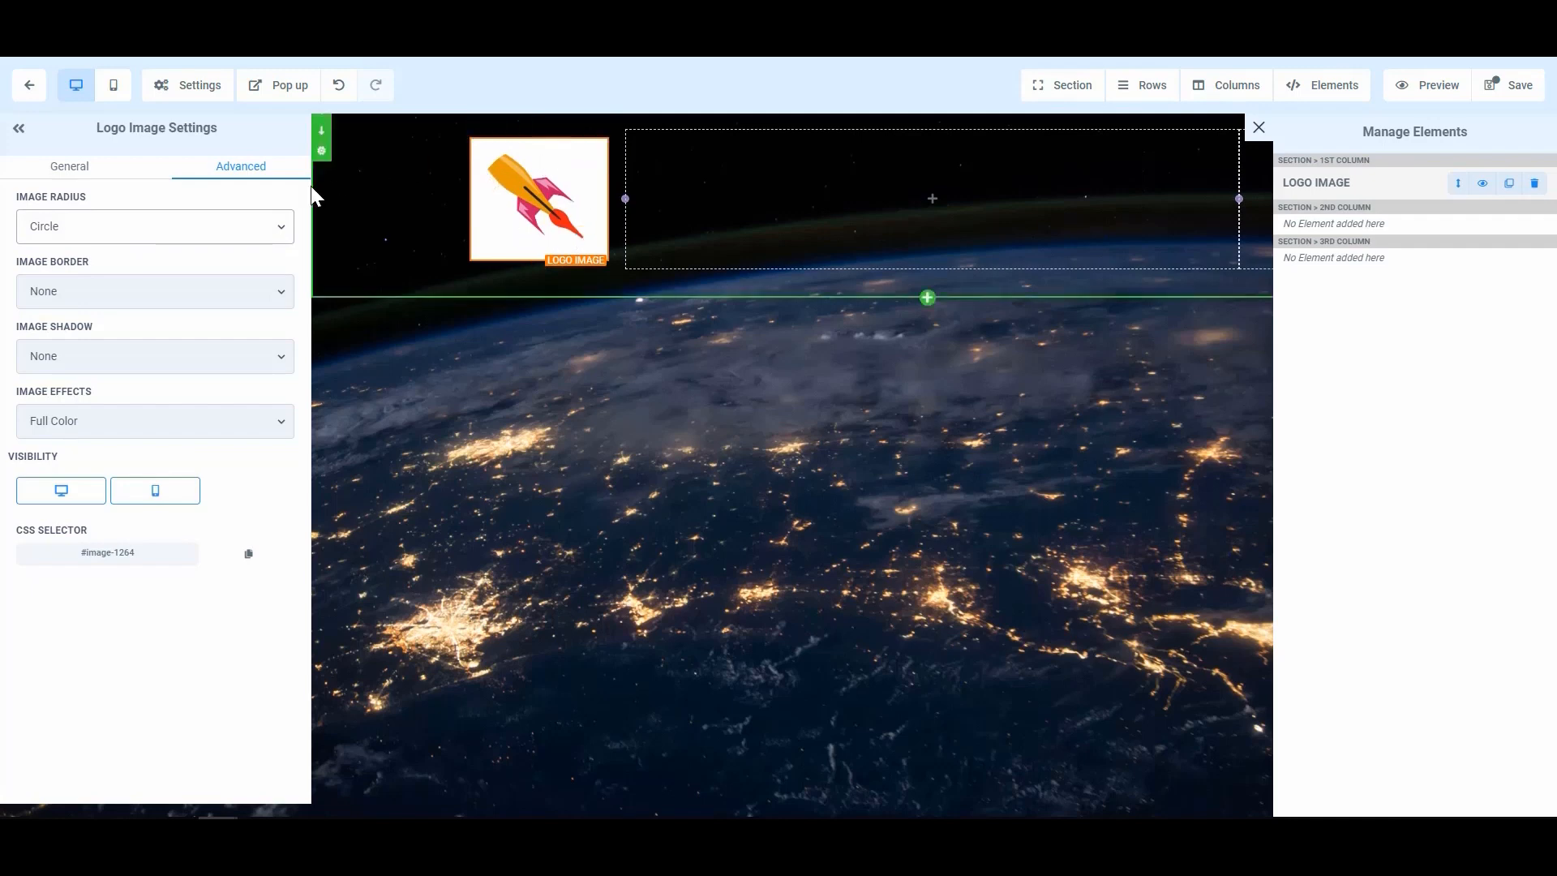
{"action": "left_click", "coordinate": [195, 235]}
{"action": "left_click", "coordinate": [124, 312]}
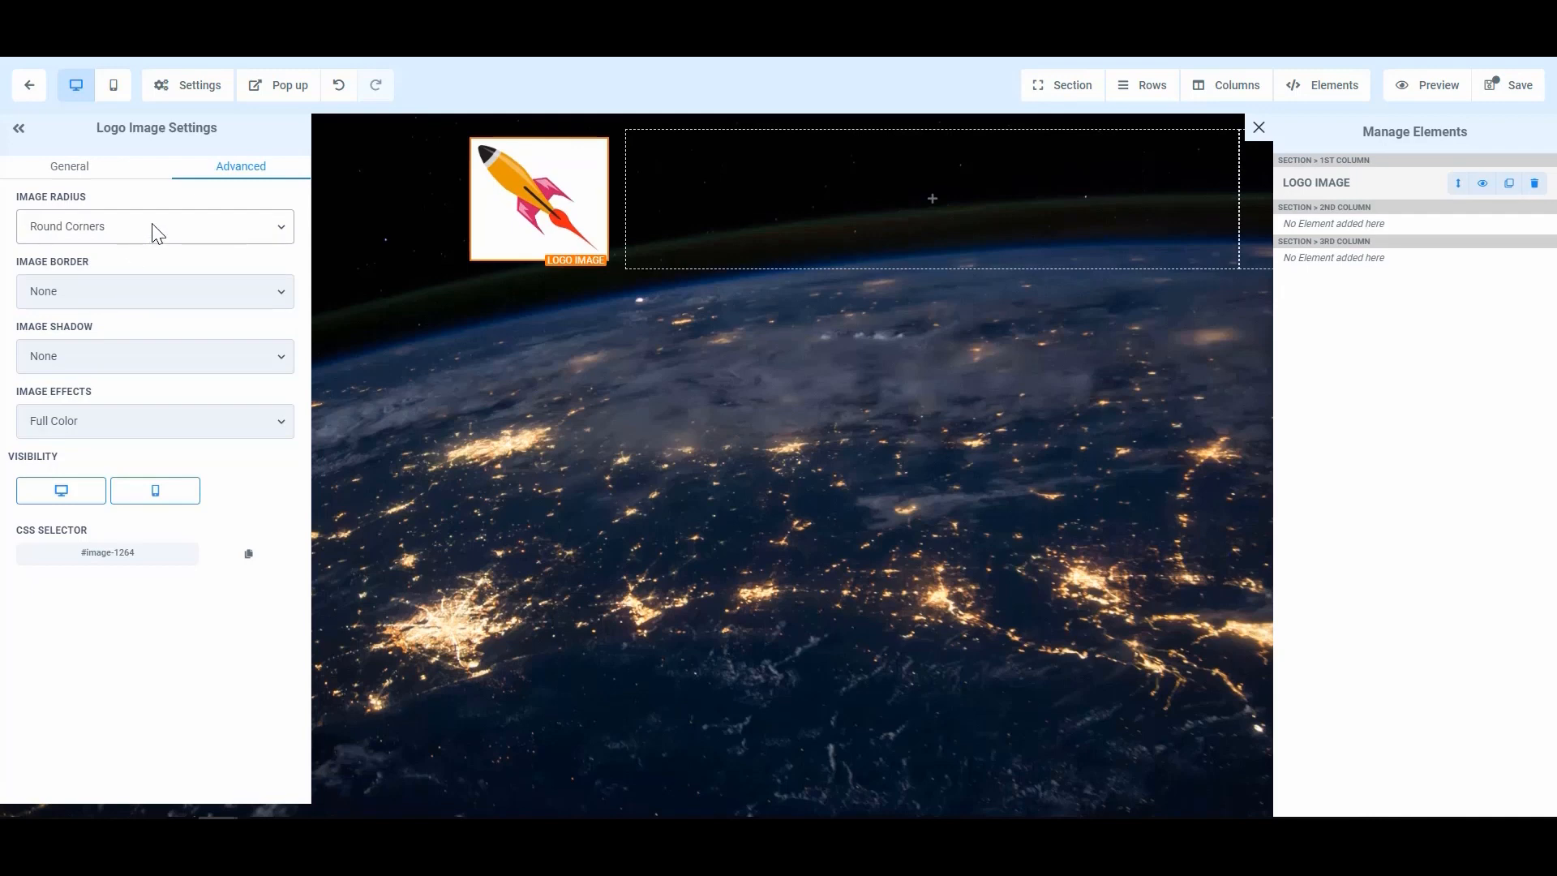
- Try the White Thumbnail Border and the Dark Thumbnail Border on the logo image
{"action": "left_click", "coordinate": [143, 304]}
{"action": "left_click", "coordinate": [145, 351]}
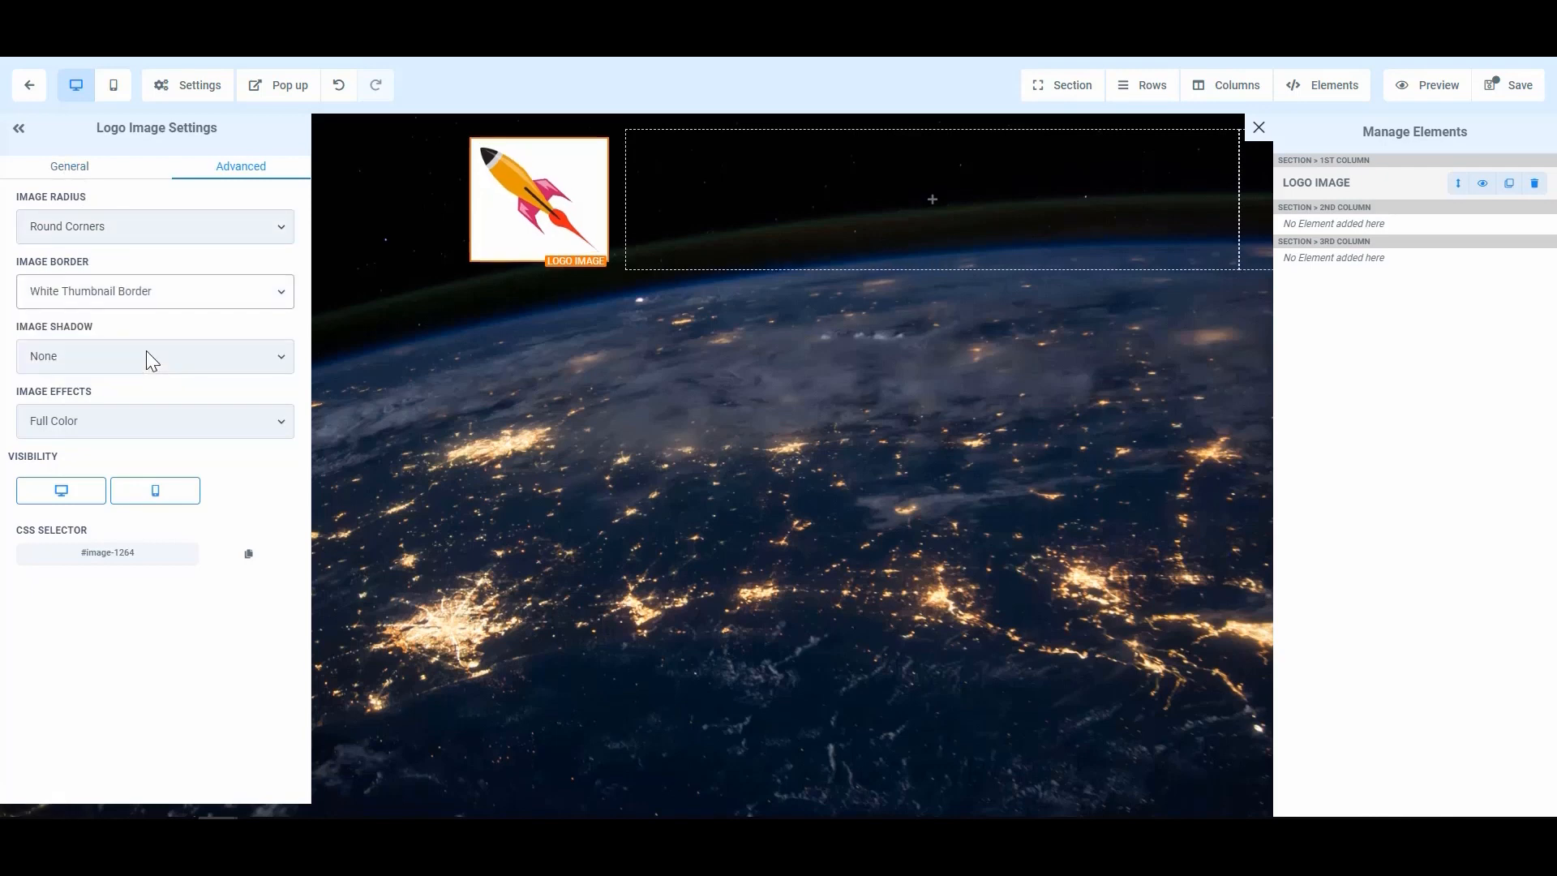
{"action": "left_click", "coordinate": [148, 302]}
{"action": "left_click", "coordinate": [132, 371]}
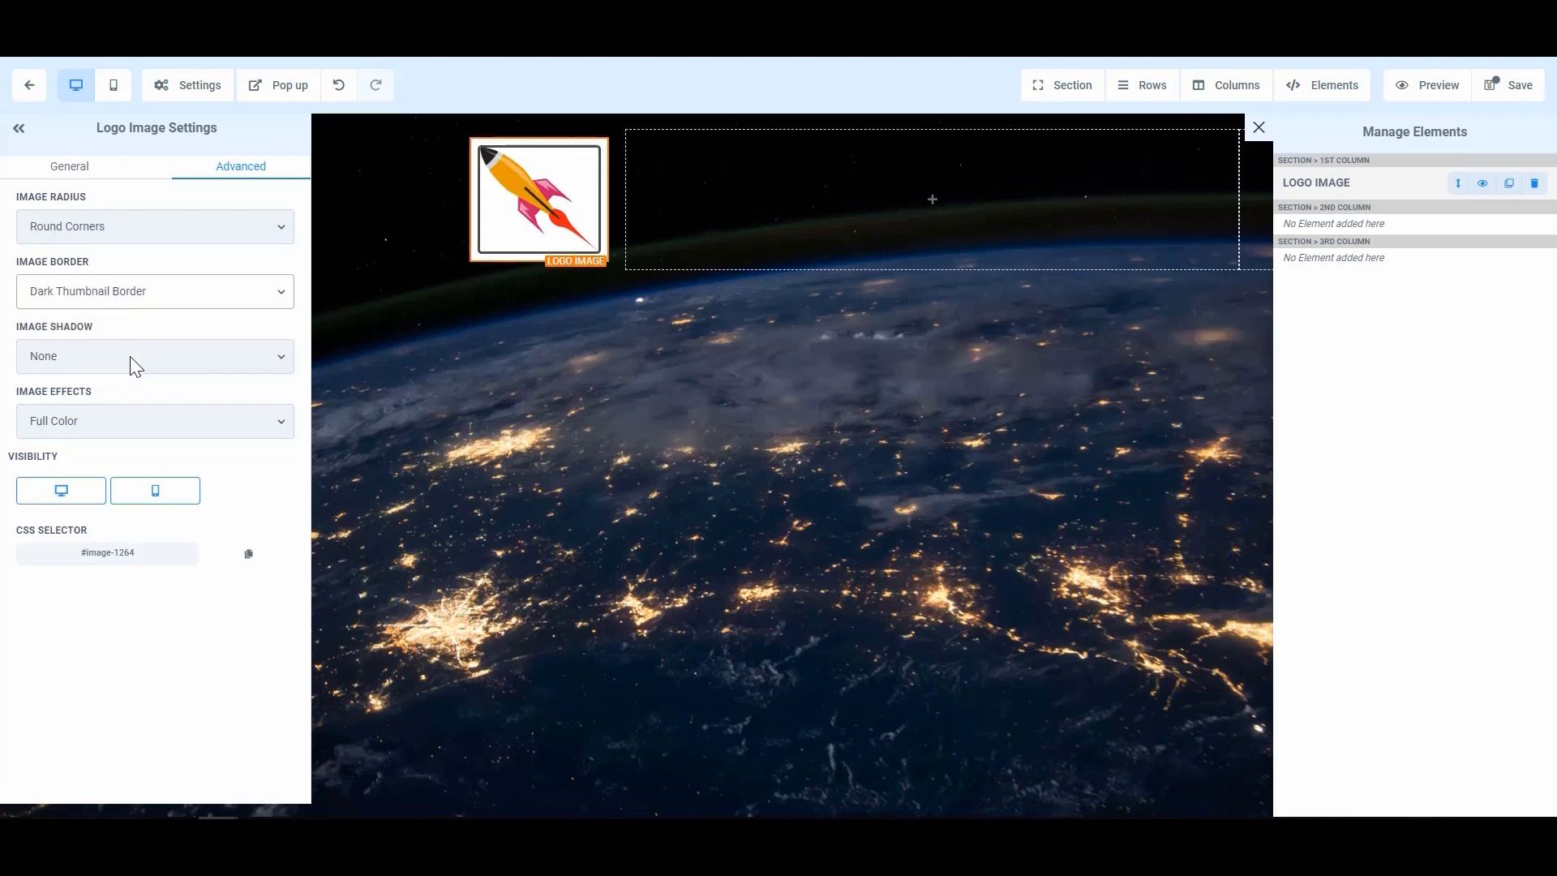
- Try the Dark Shadow on the logo image and reset both its image border and image shadow to None
{"action": "left_click", "coordinate": [135, 367]}
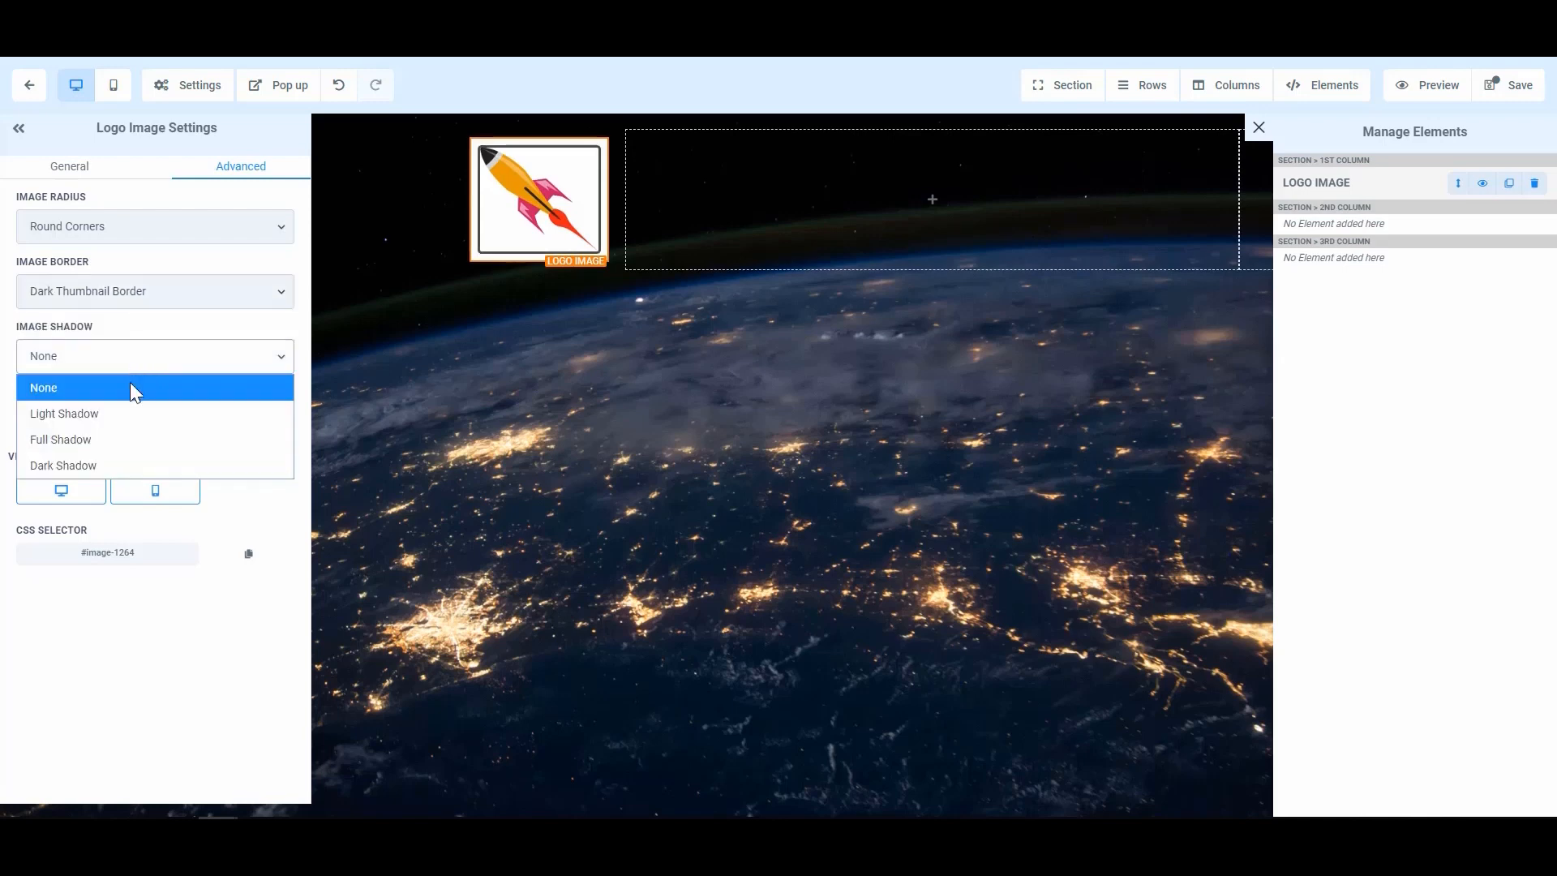
{"action": "left_click", "coordinate": [122, 467]}
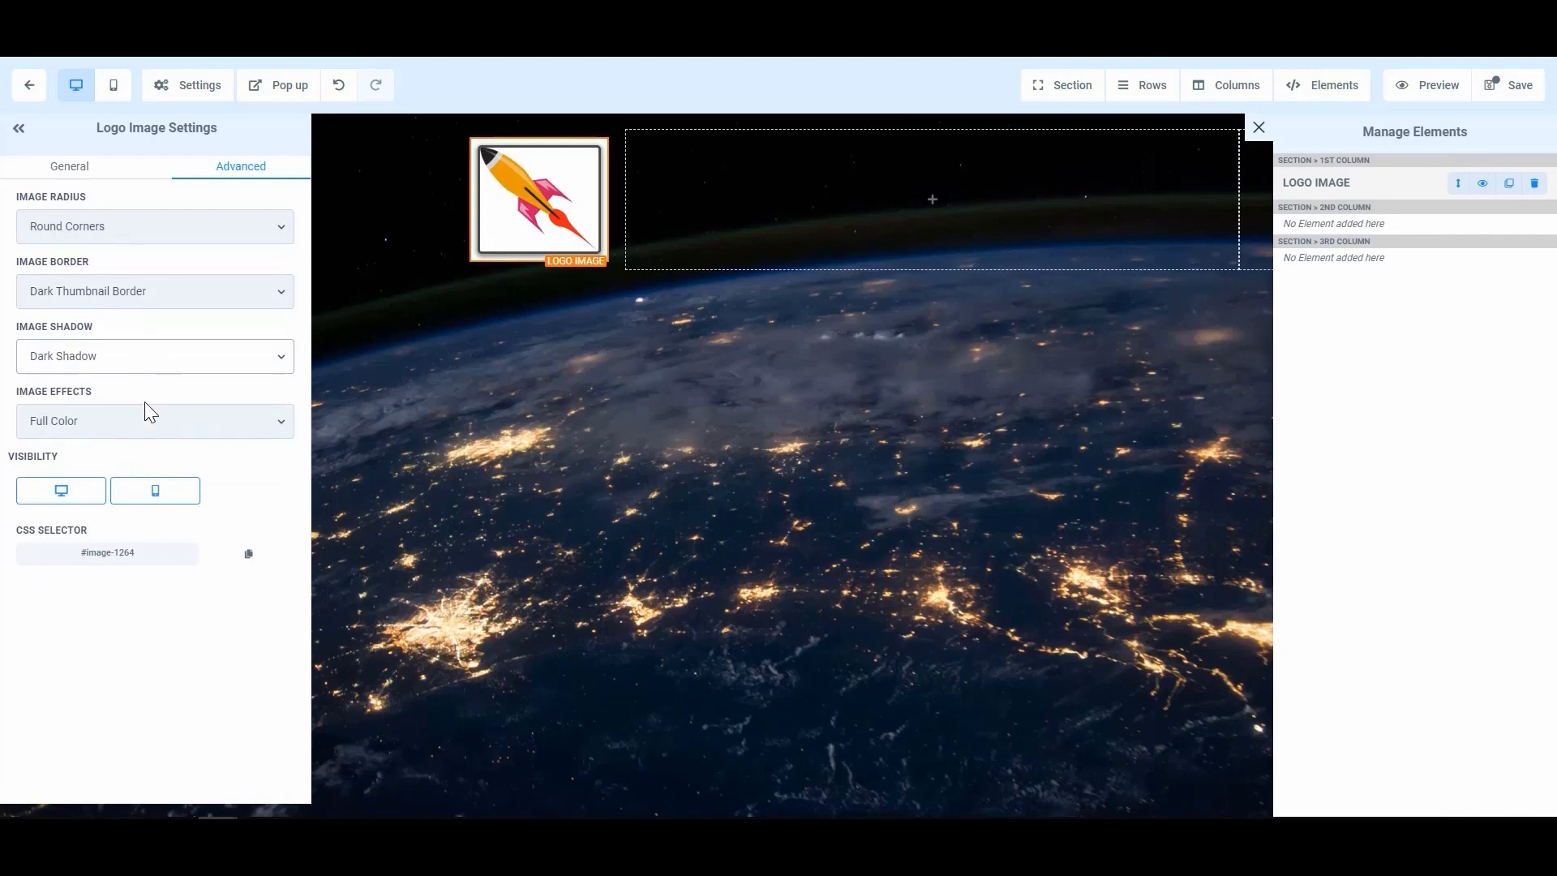
{"action": "left_click", "coordinate": [140, 305]}
{"action": "left_click", "coordinate": [124, 325]}
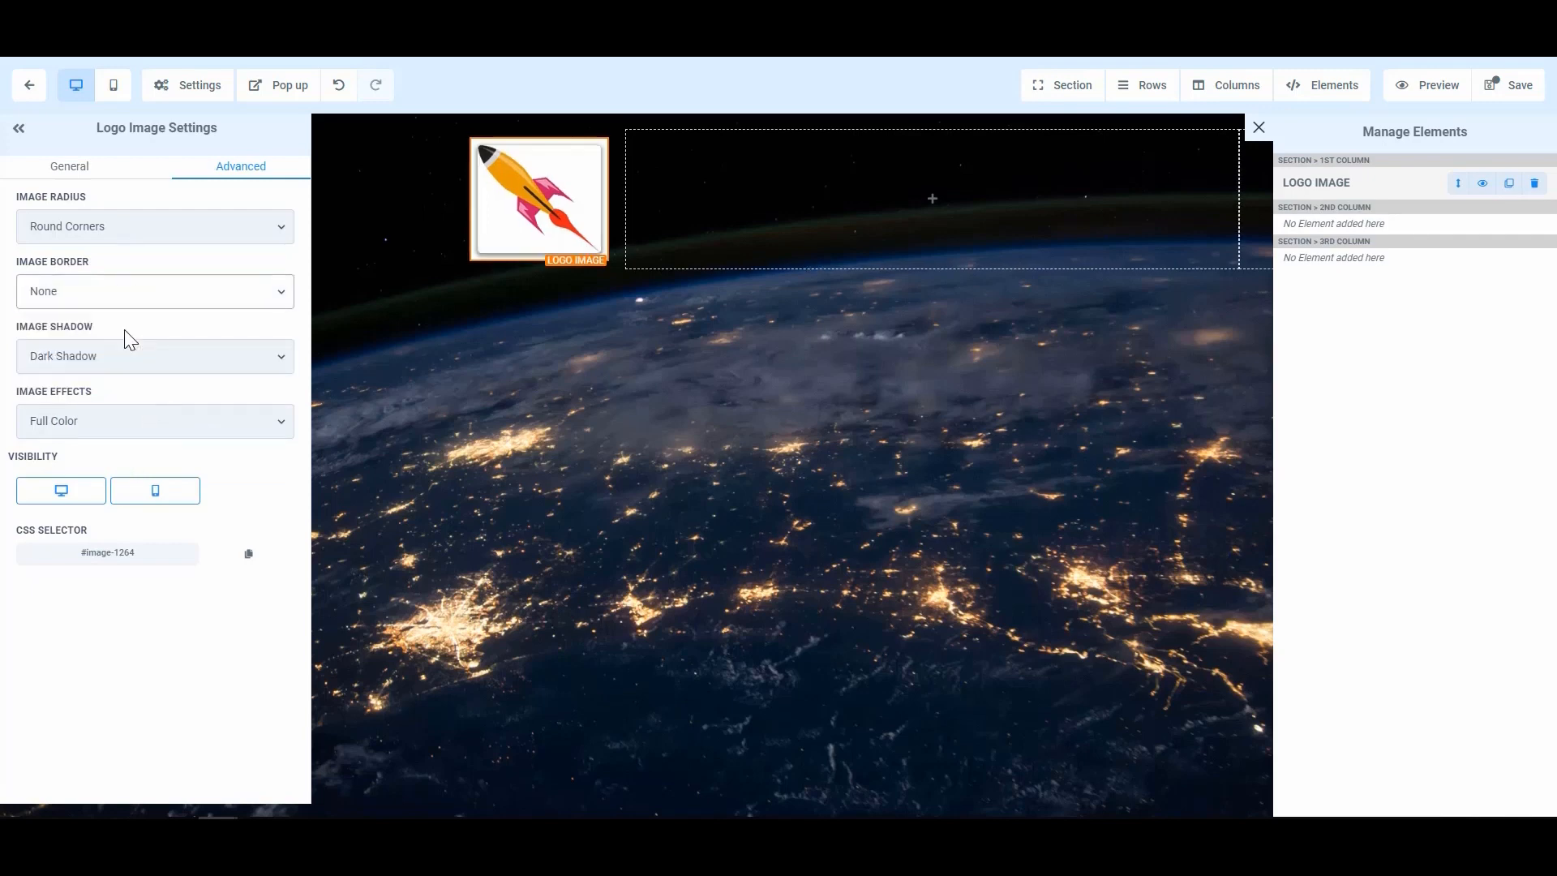
{"action": "left_click", "coordinate": [129, 363]}
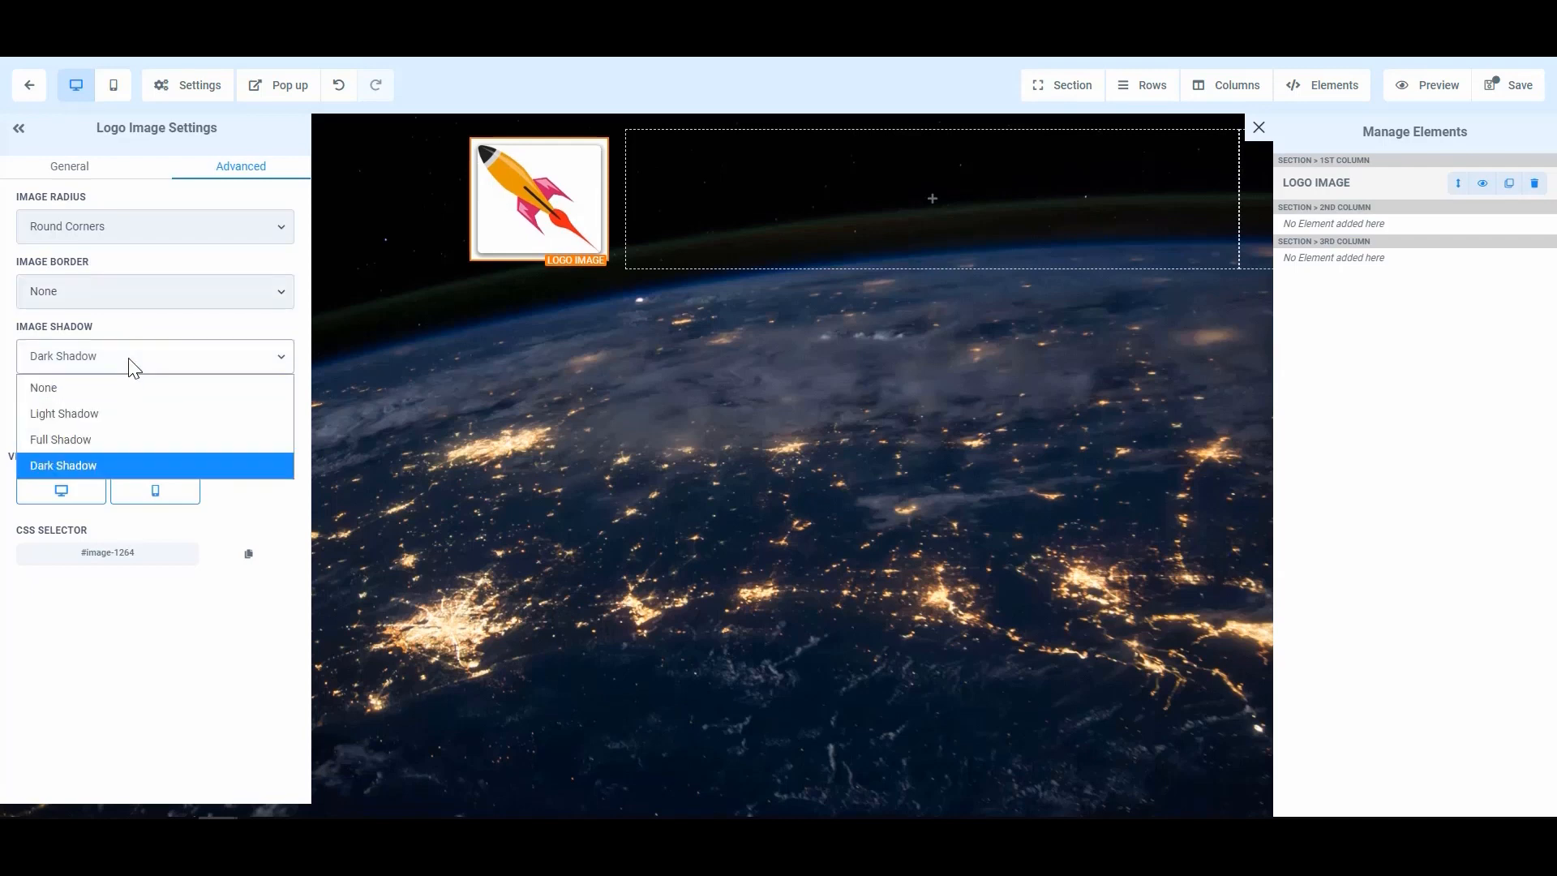
{"action": "left_click", "coordinate": [116, 397]}
- Try the Black & White image effect on the logo image and set it back to Full Color
{"action": "left_click", "coordinate": [115, 422]}
{"action": "left_click", "coordinate": [114, 482]}
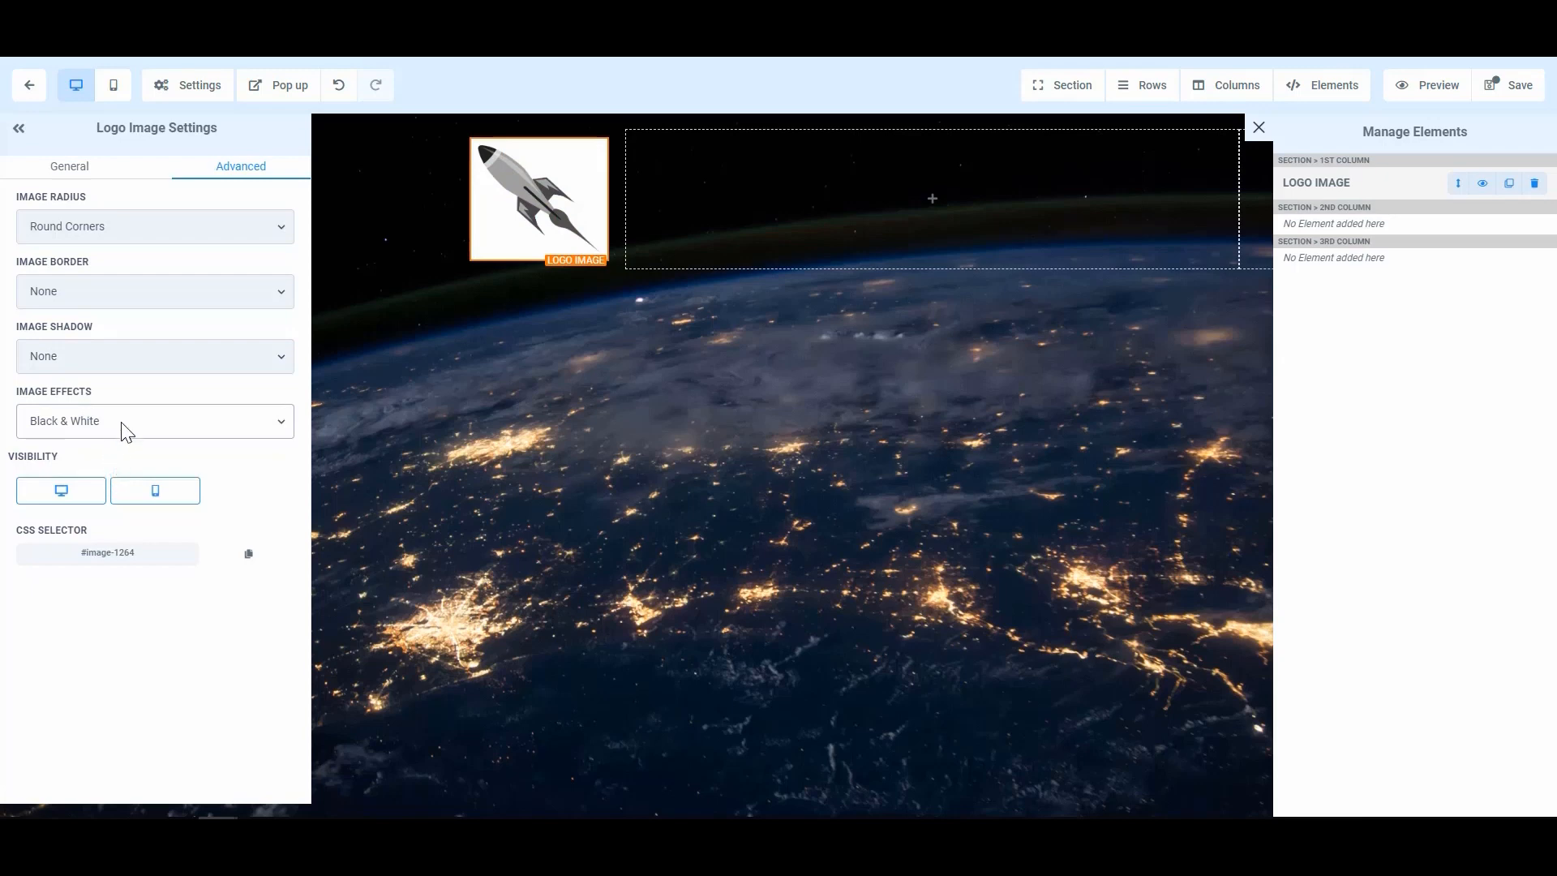
{"action": "left_click", "coordinate": [132, 423]}
{"action": "left_click", "coordinate": [113, 459]}
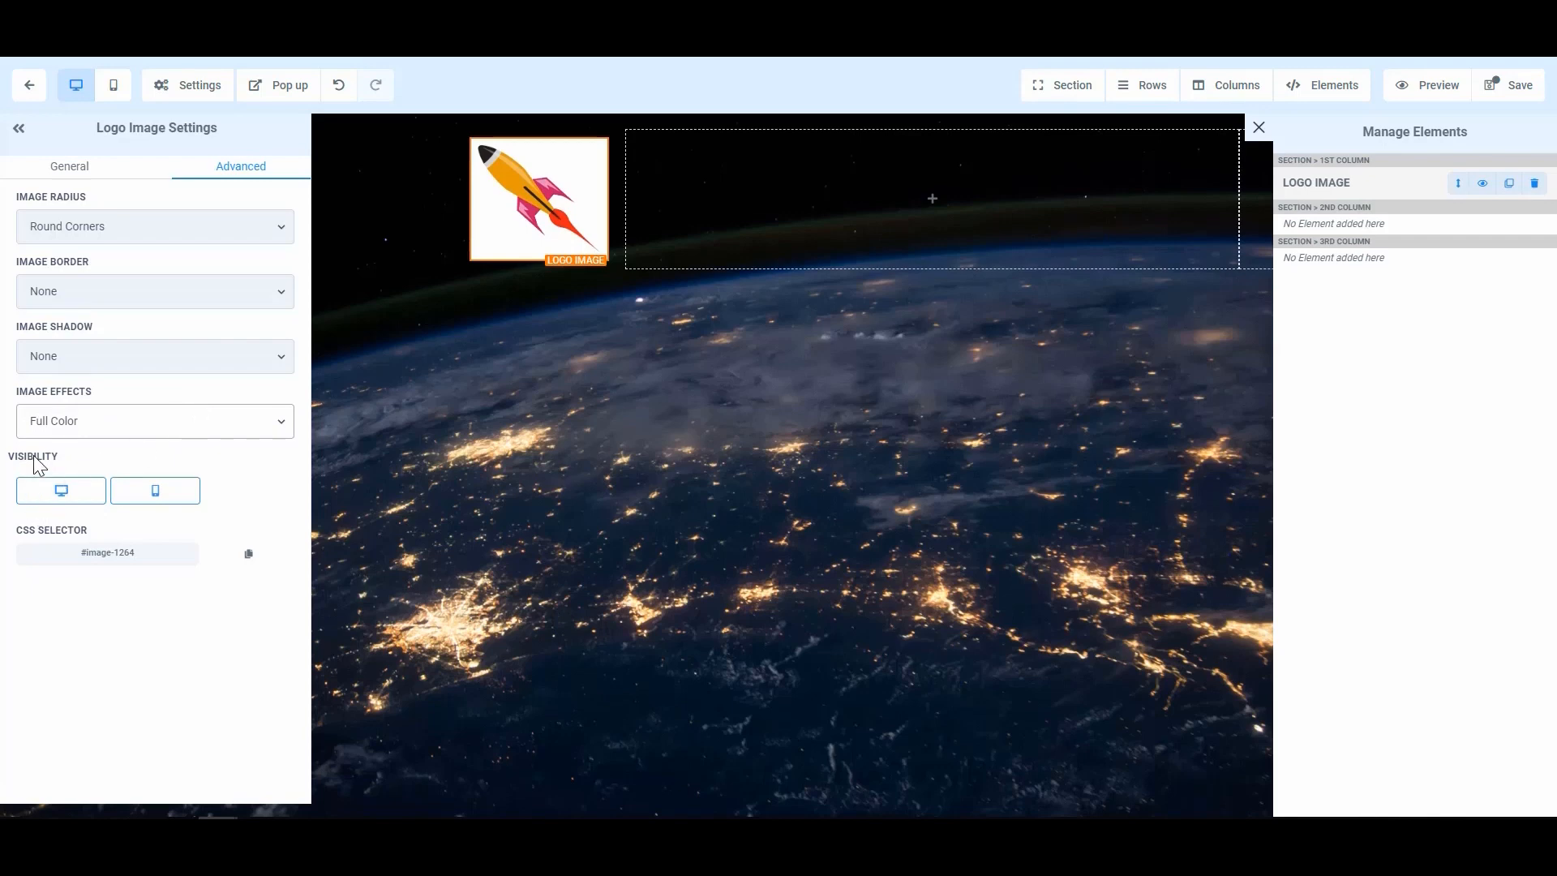
- Try hiding the logo image on mobile, check it in the mobile view, and restore its mobile visibility
{"action": "left_click", "coordinate": [148, 496]}
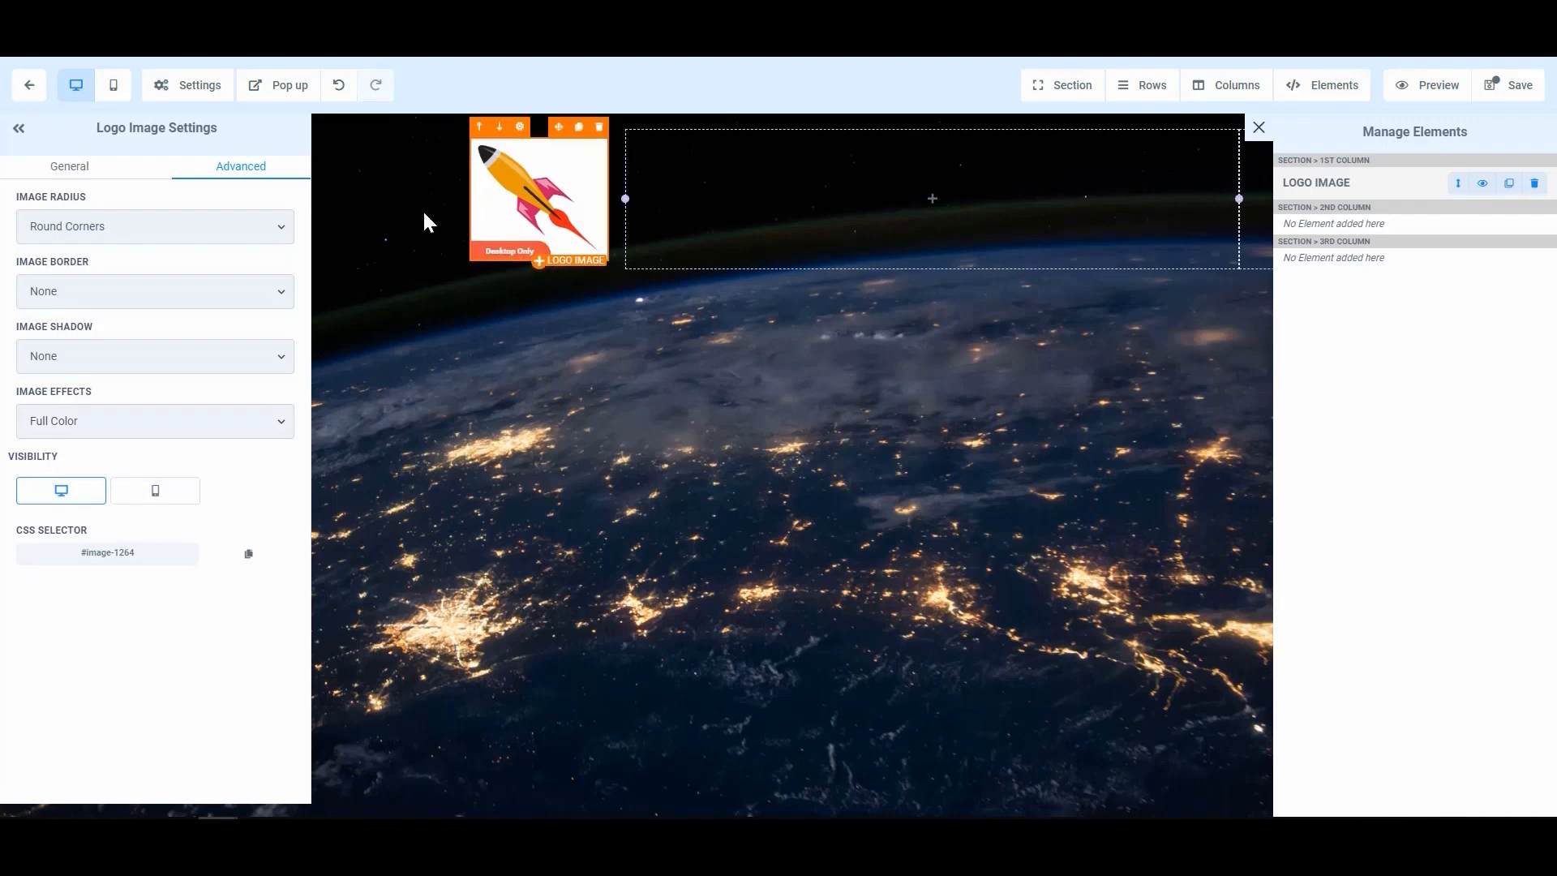
{"action": "left_click", "coordinate": [112, 89]}
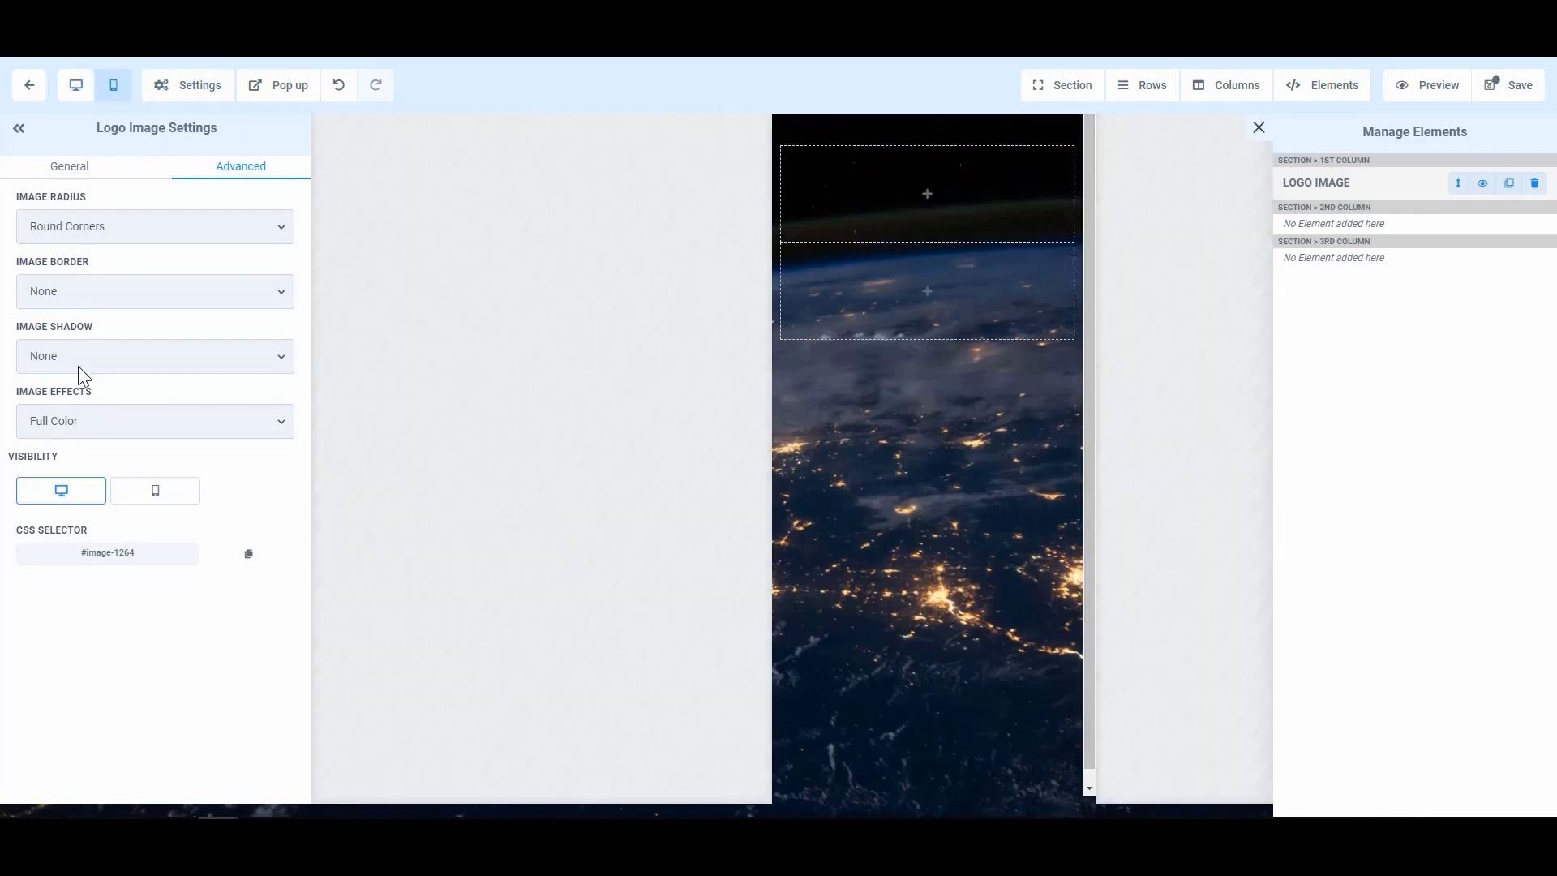
{"action": "left_click", "coordinate": [161, 503]}
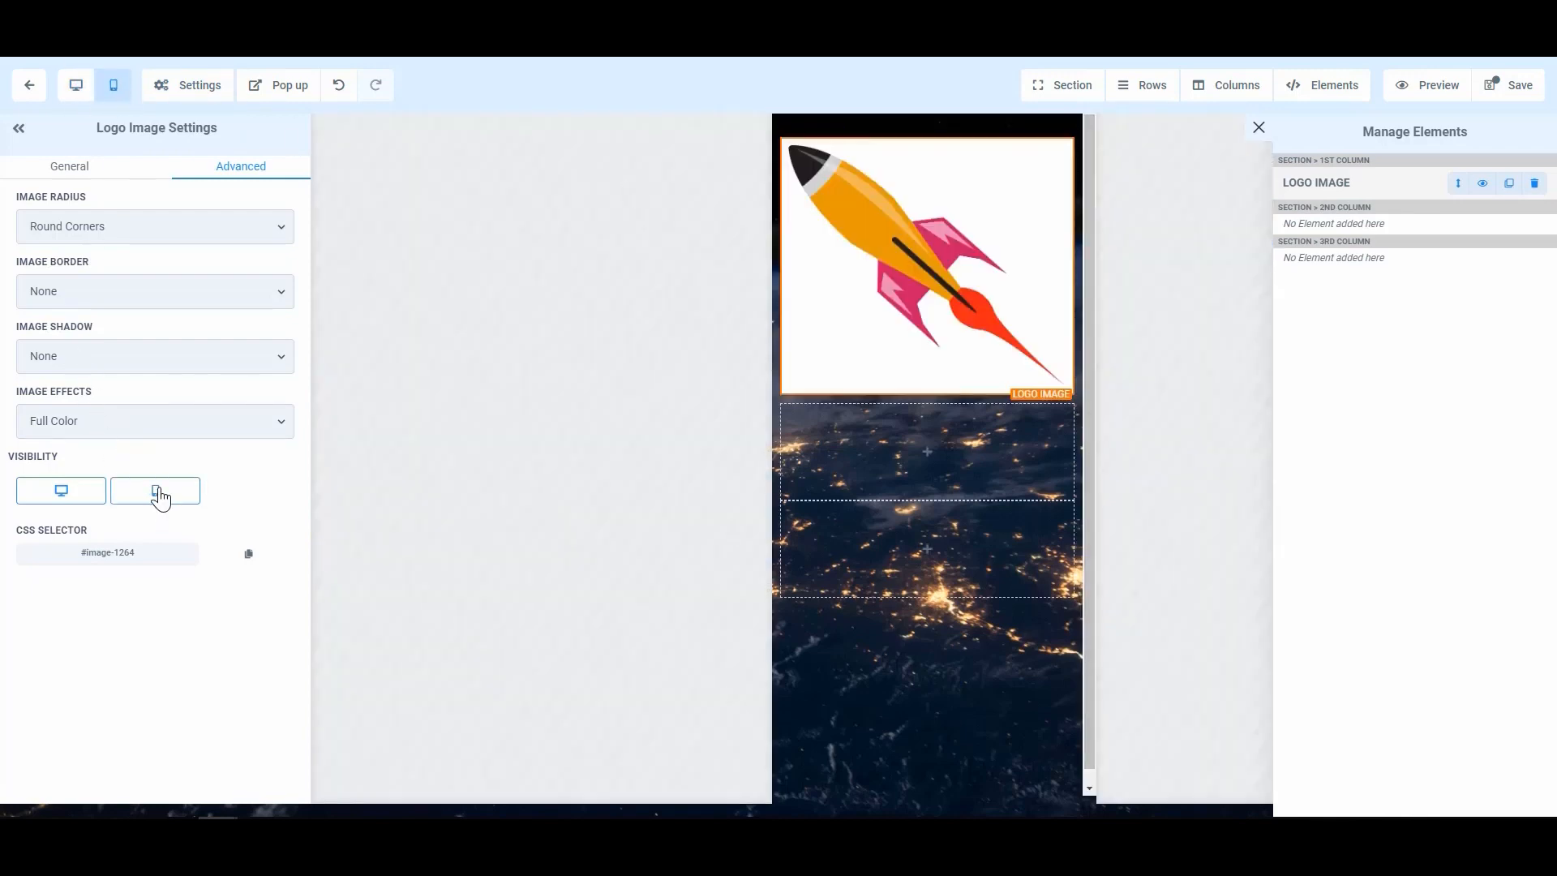
{"action": "left_click", "coordinate": [81, 93]}
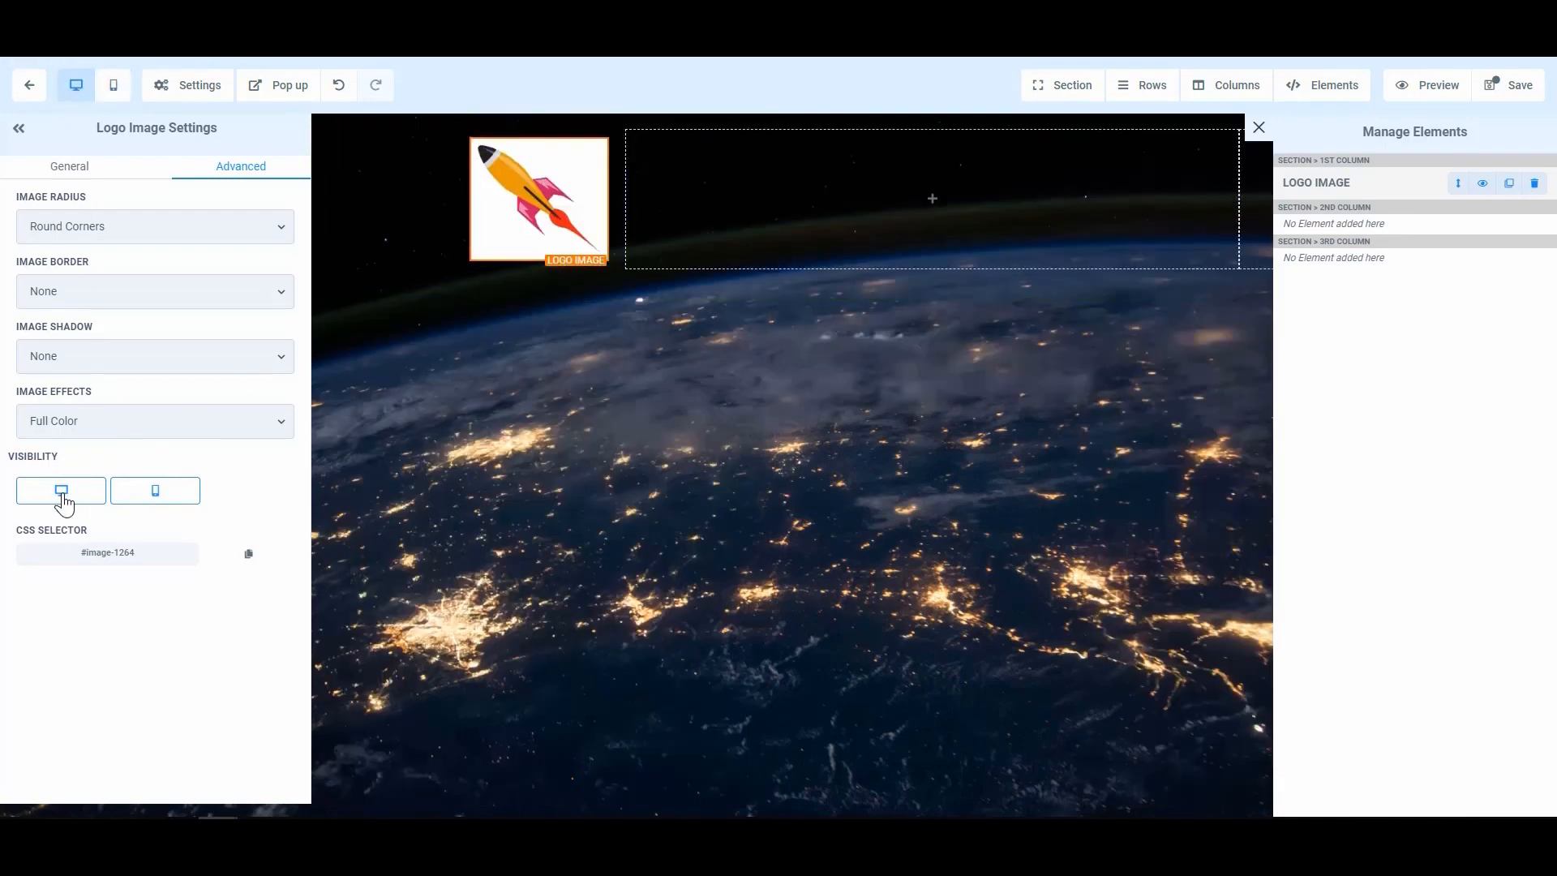
- Try hiding the logo image on desktop, compare the mobile and desktop views, and restore its desktop visibility
{"action": "left_click", "coordinate": [62, 501]}
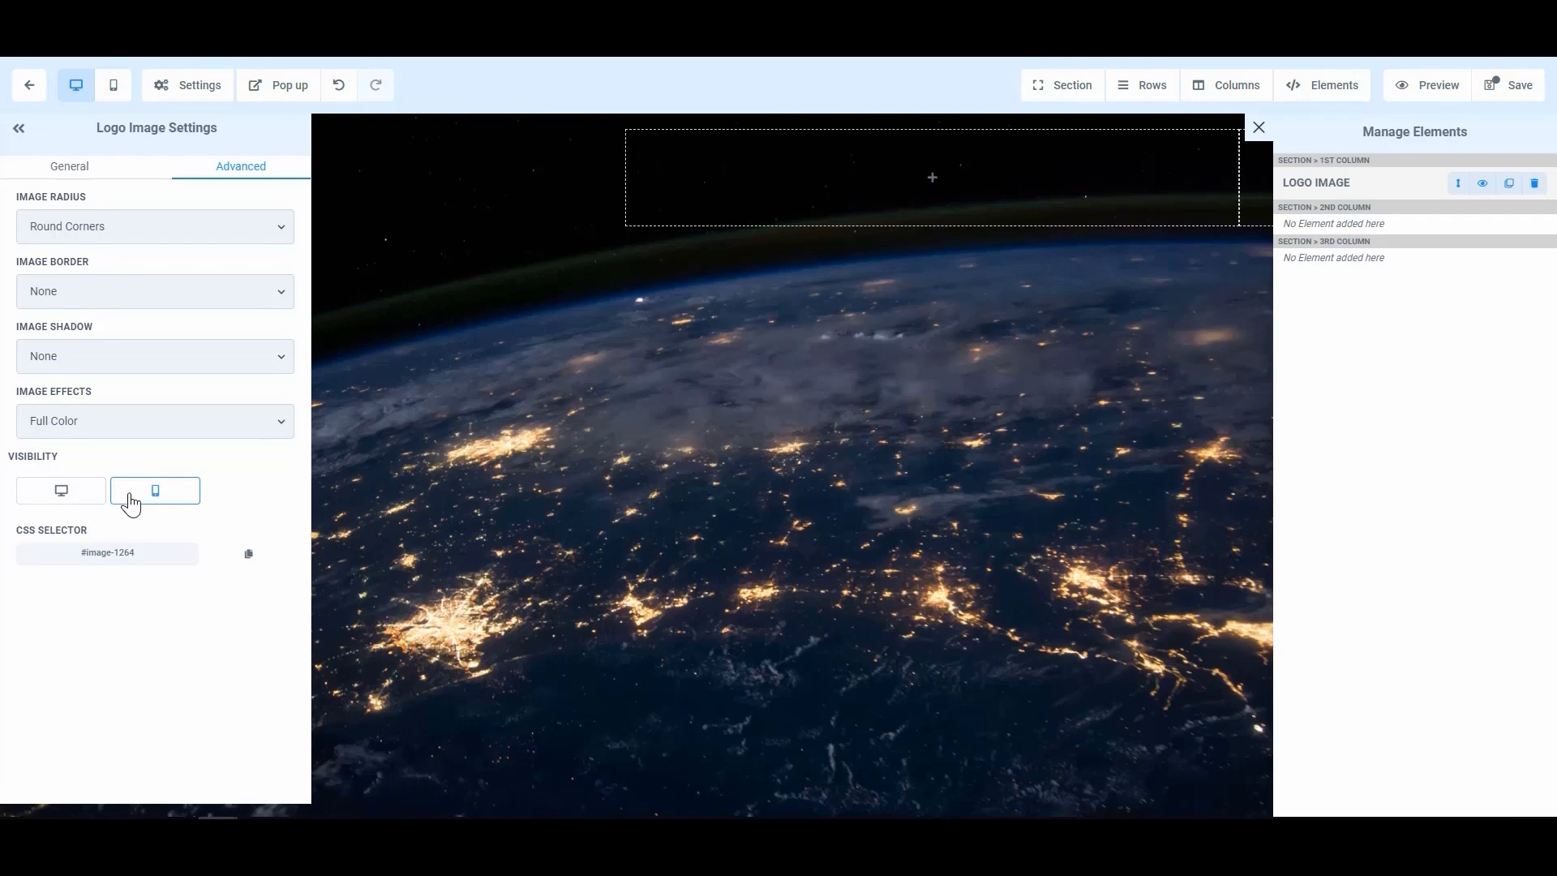
{"action": "left_click", "coordinate": [114, 88]}
{"action": "left_click", "coordinate": [75, 95]}
{"action": "left_click", "coordinate": [57, 495]}
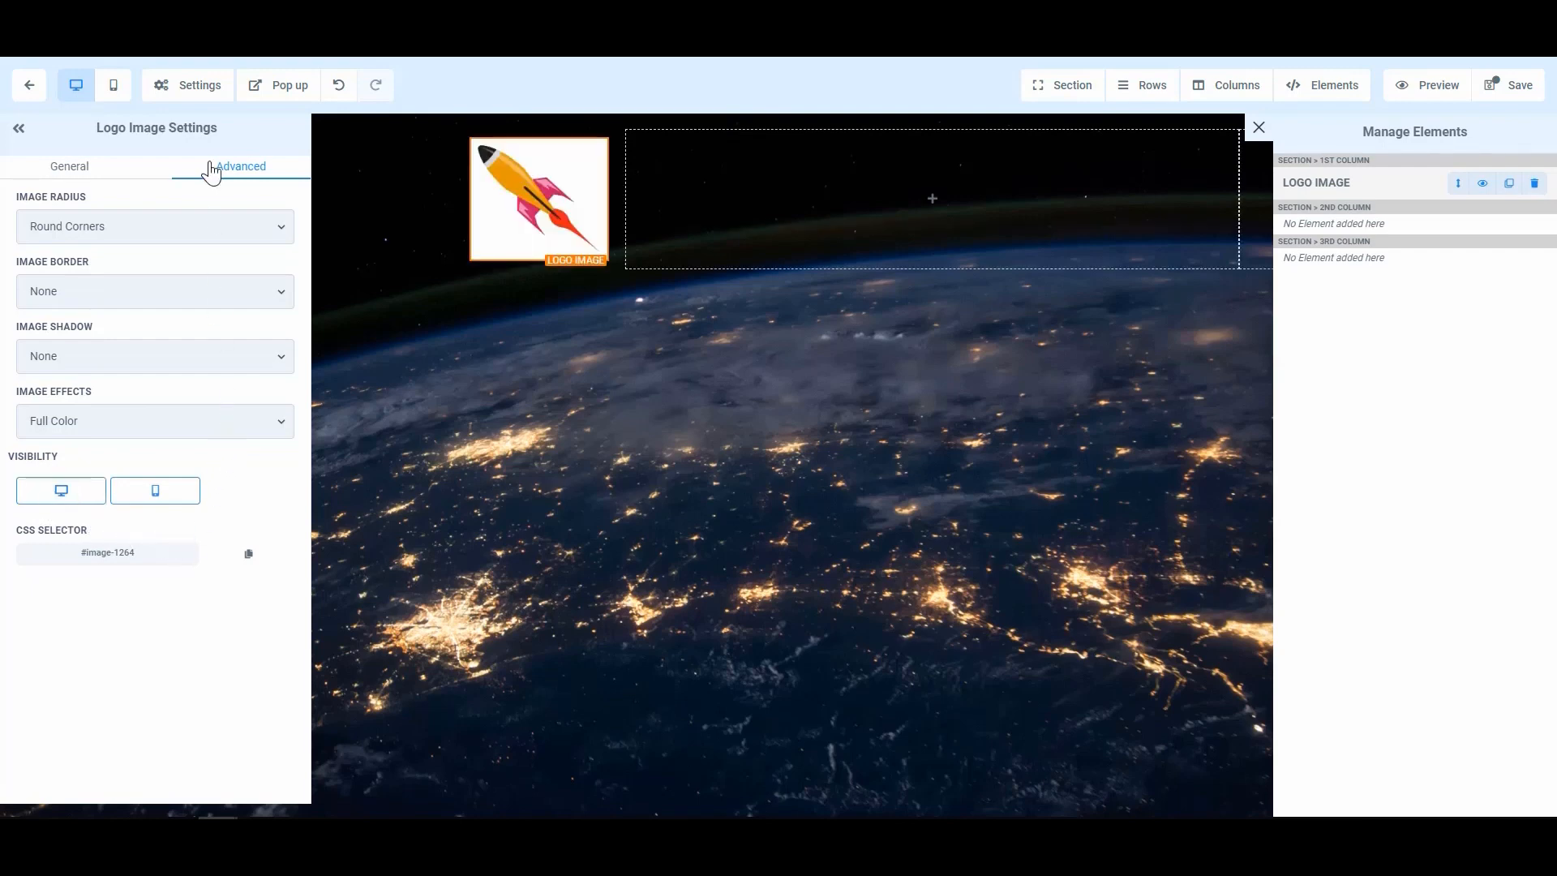
- Set the first column's logo image background color to transparent
{"action": "left_click", "coordinate": [18, 132]}
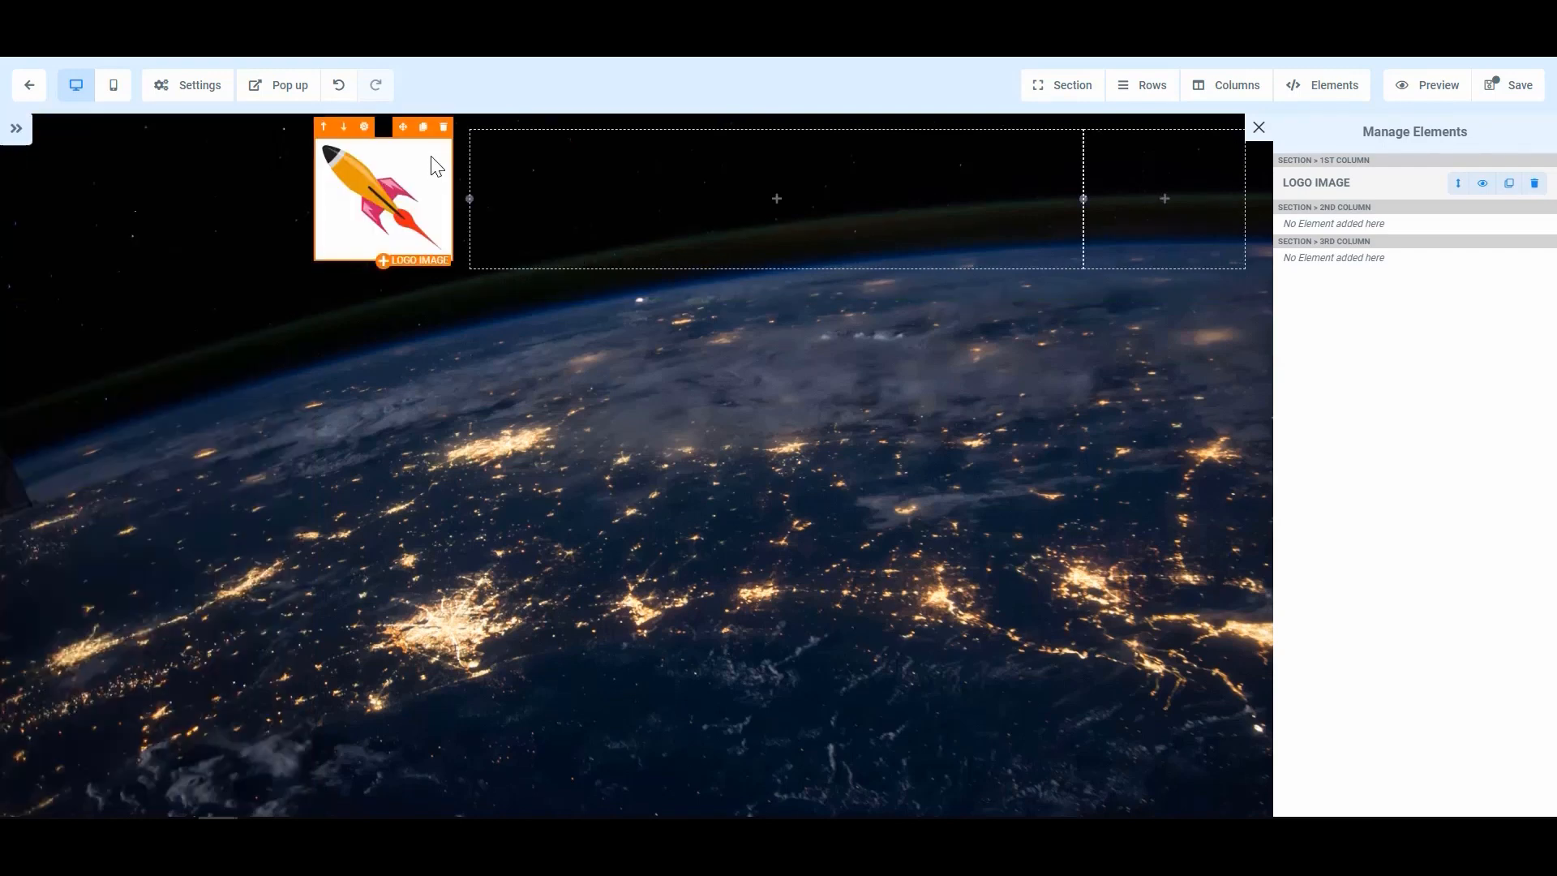
{"action": "left_click", "coordinate": [415, 178]}
{"action": "left_click", "coordinate": [97, 172]}
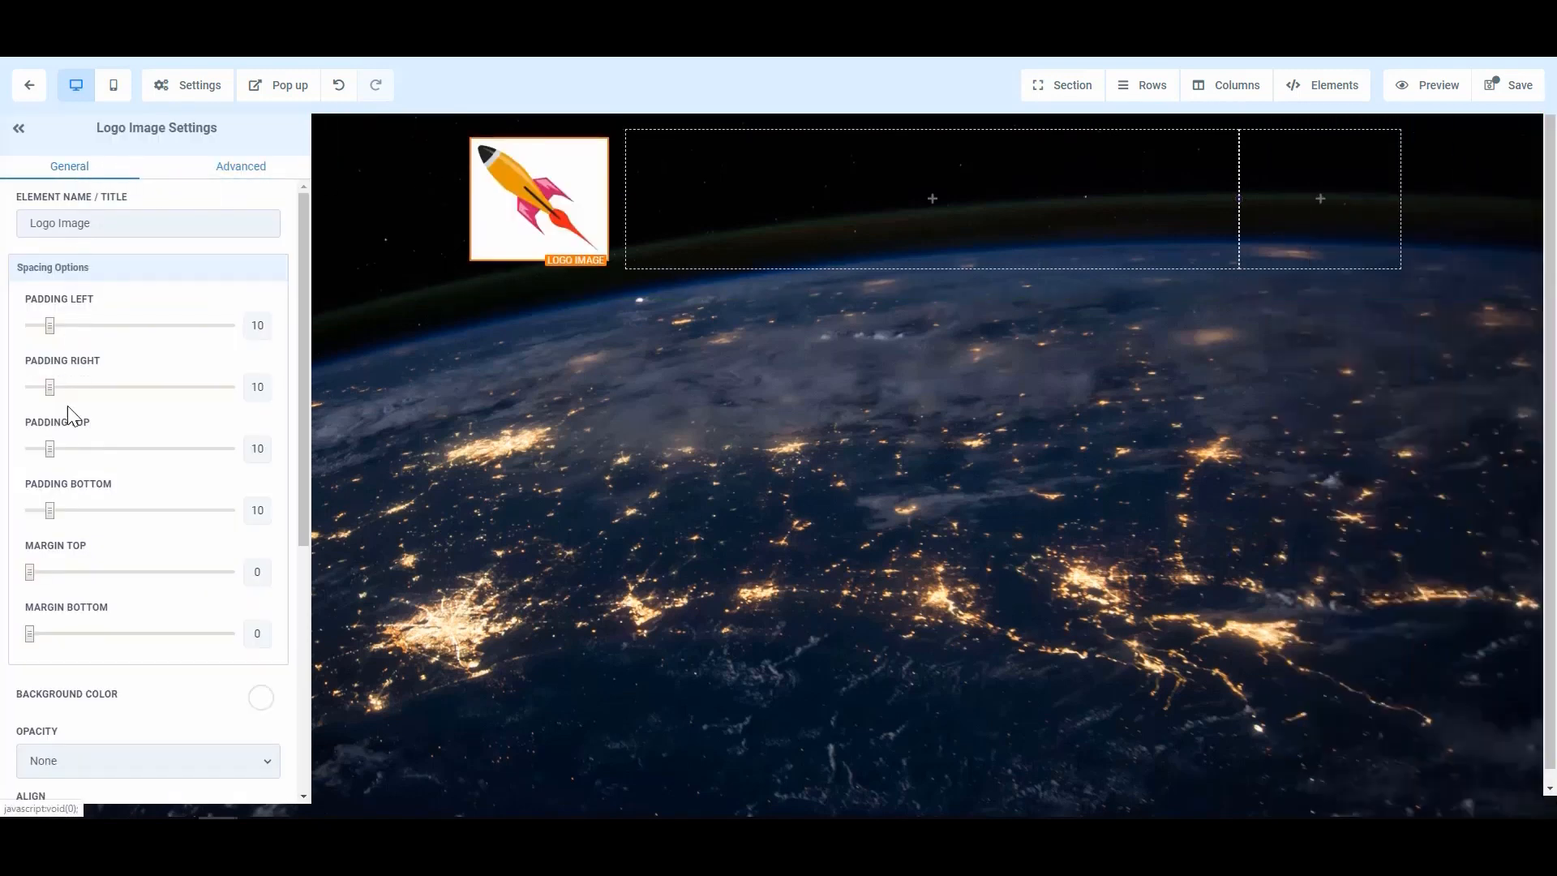
{"action": "scroll", "coordinate": [101, 624], "scroll_direction": "down", "scroll_amount": 2}
{"action": "scroll", "coordinate": [117, 637], "scroll_direction": "down", "scroll_amount": 3}
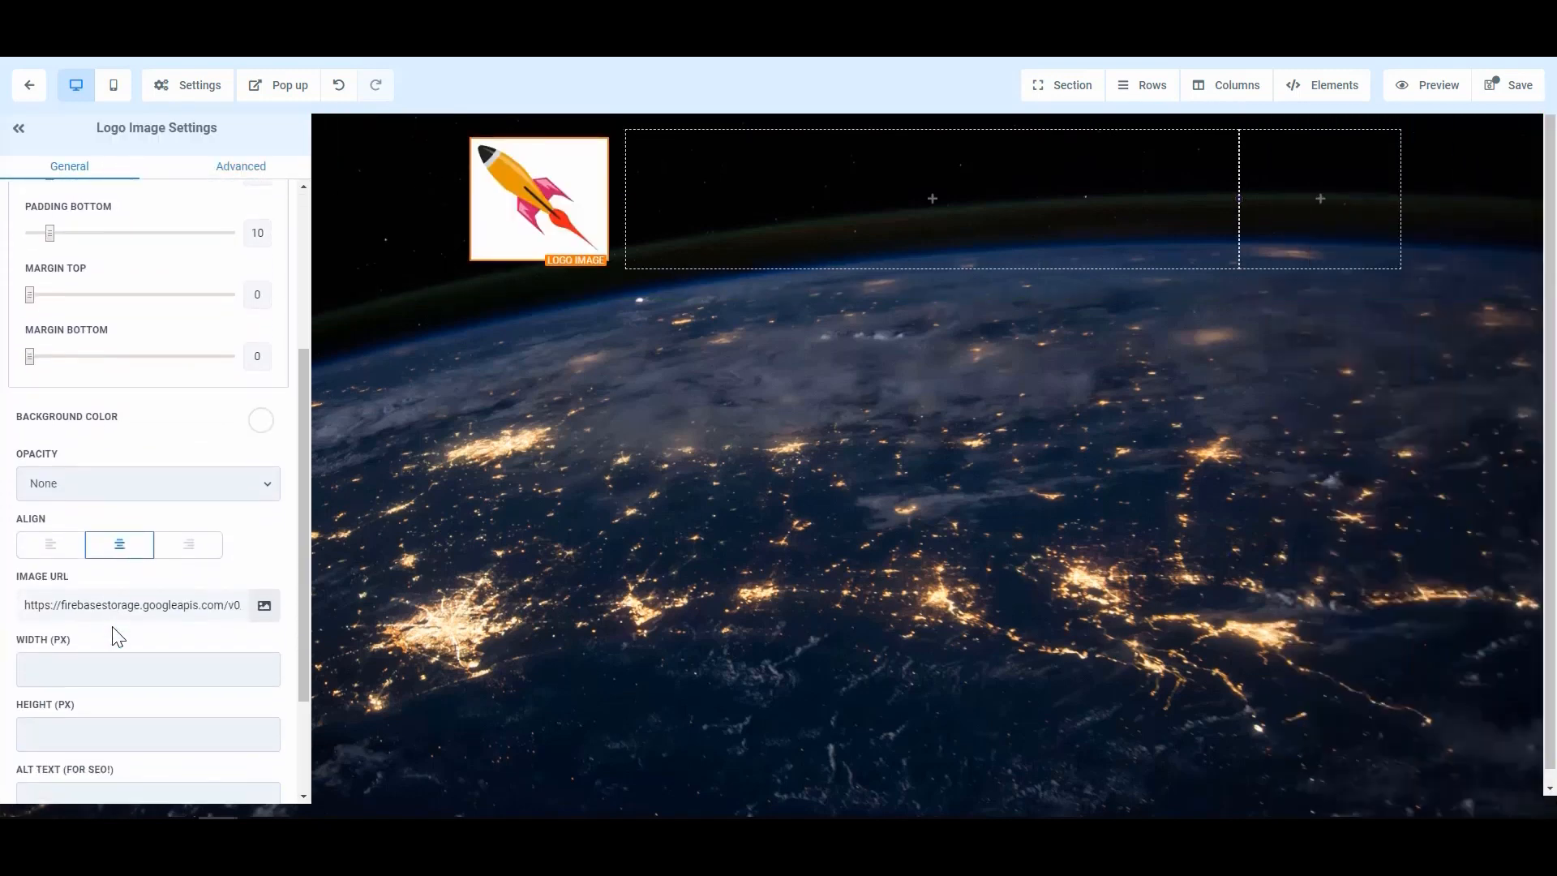
{"action": "scroll", "coordinate": [114, 616], "scroll_direction": "up", "scroll_amount": 4}
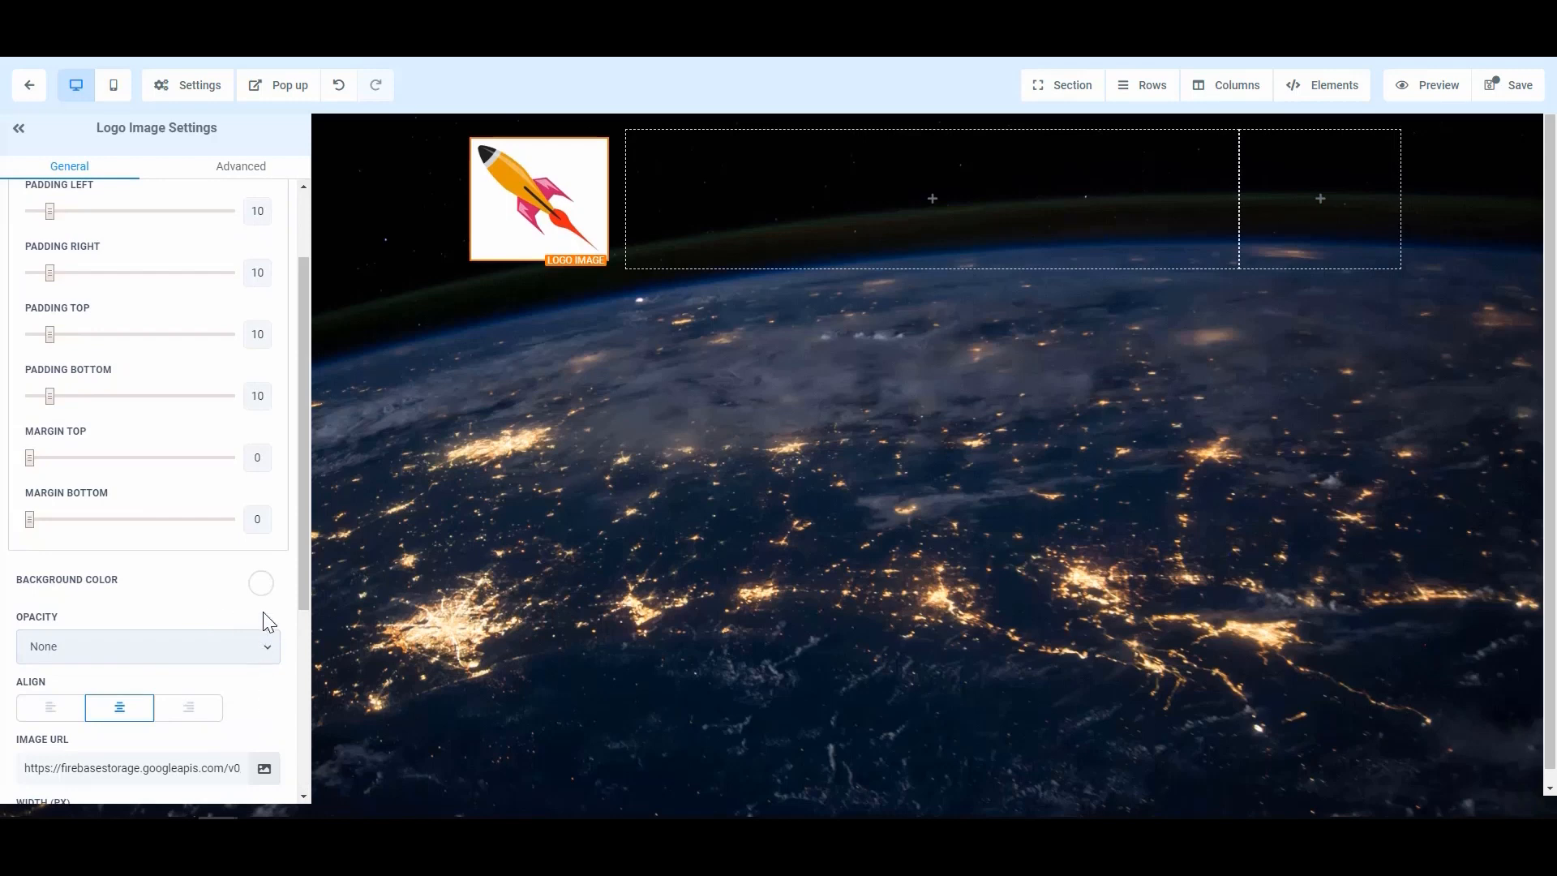
{"action": "left_click", "coordinate": [261, 581]}
{"action": "left_click", "coordinate": [169, 649]}
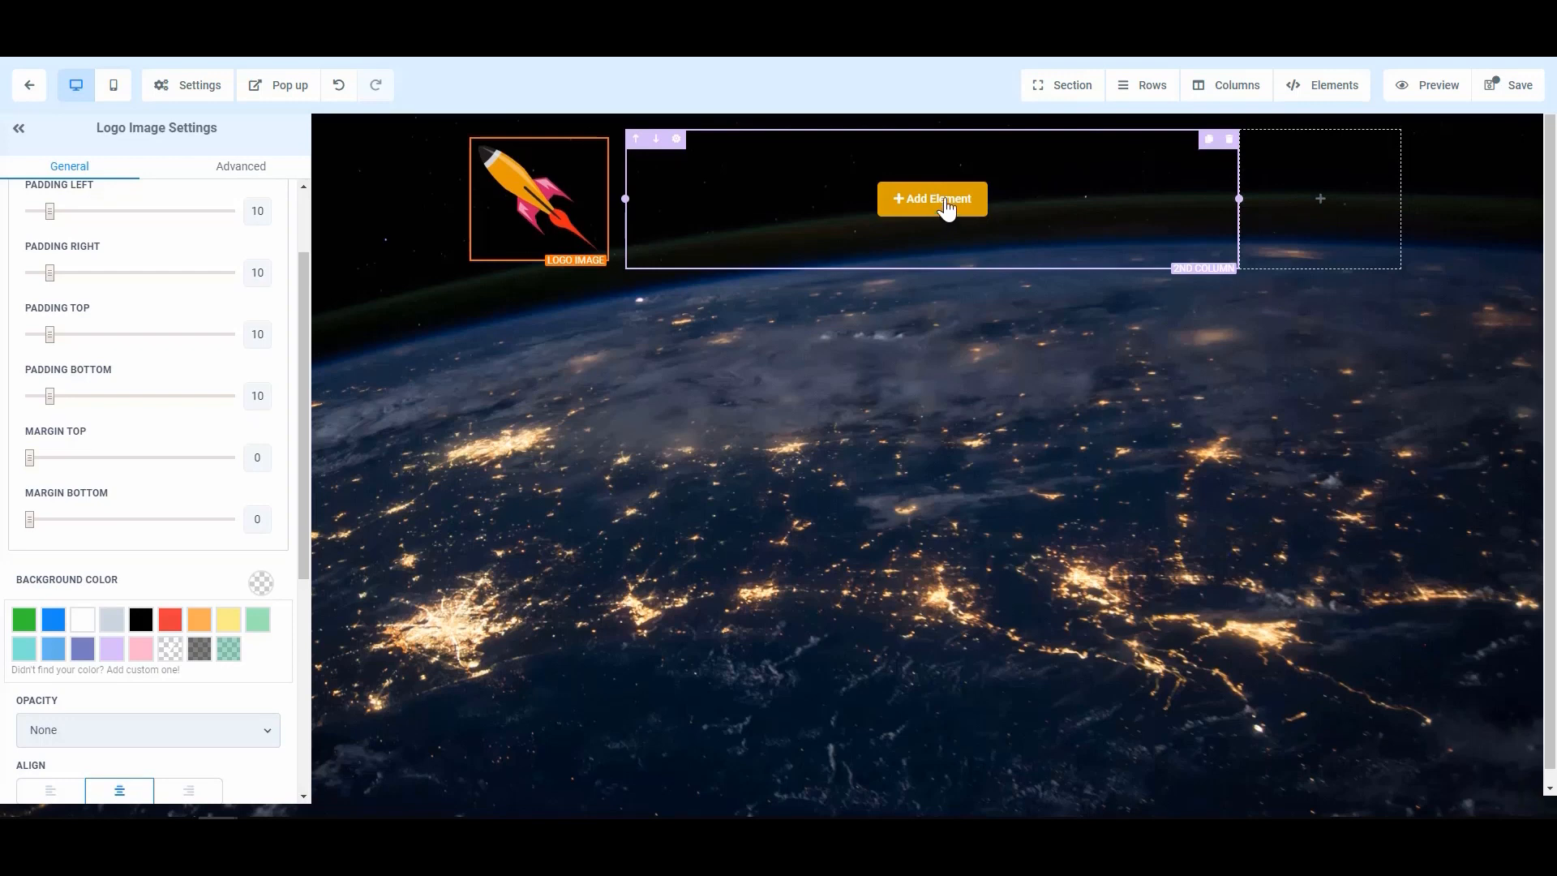
- Add a Headline element to the empty second column
{"action": "left_click", "coordinate": [943, 211]}
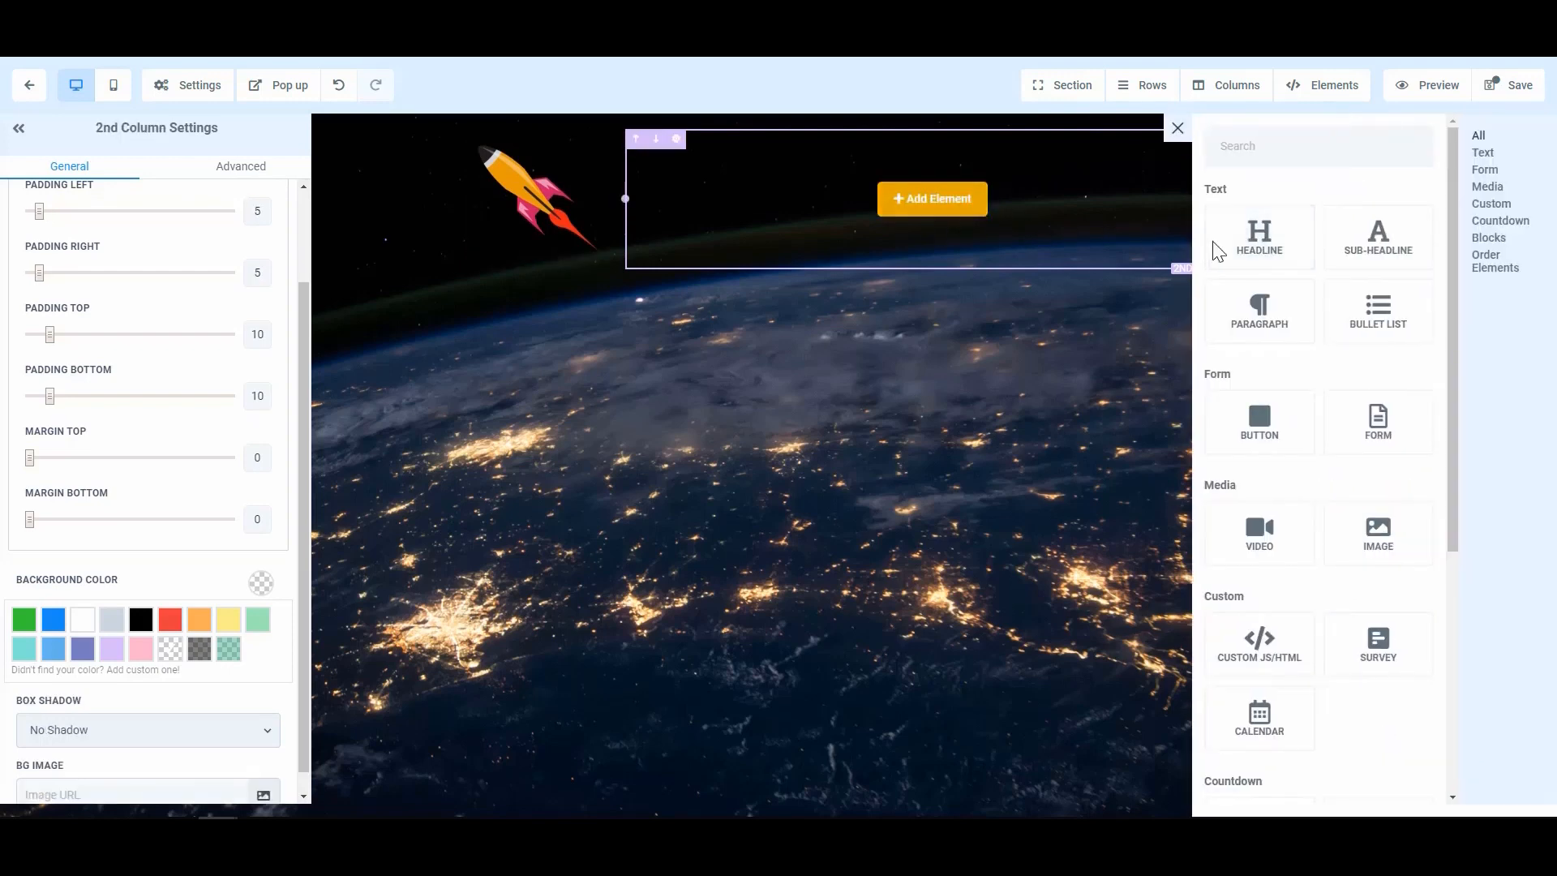
{"action": "left_click", "coordinate": [1263, 247]}
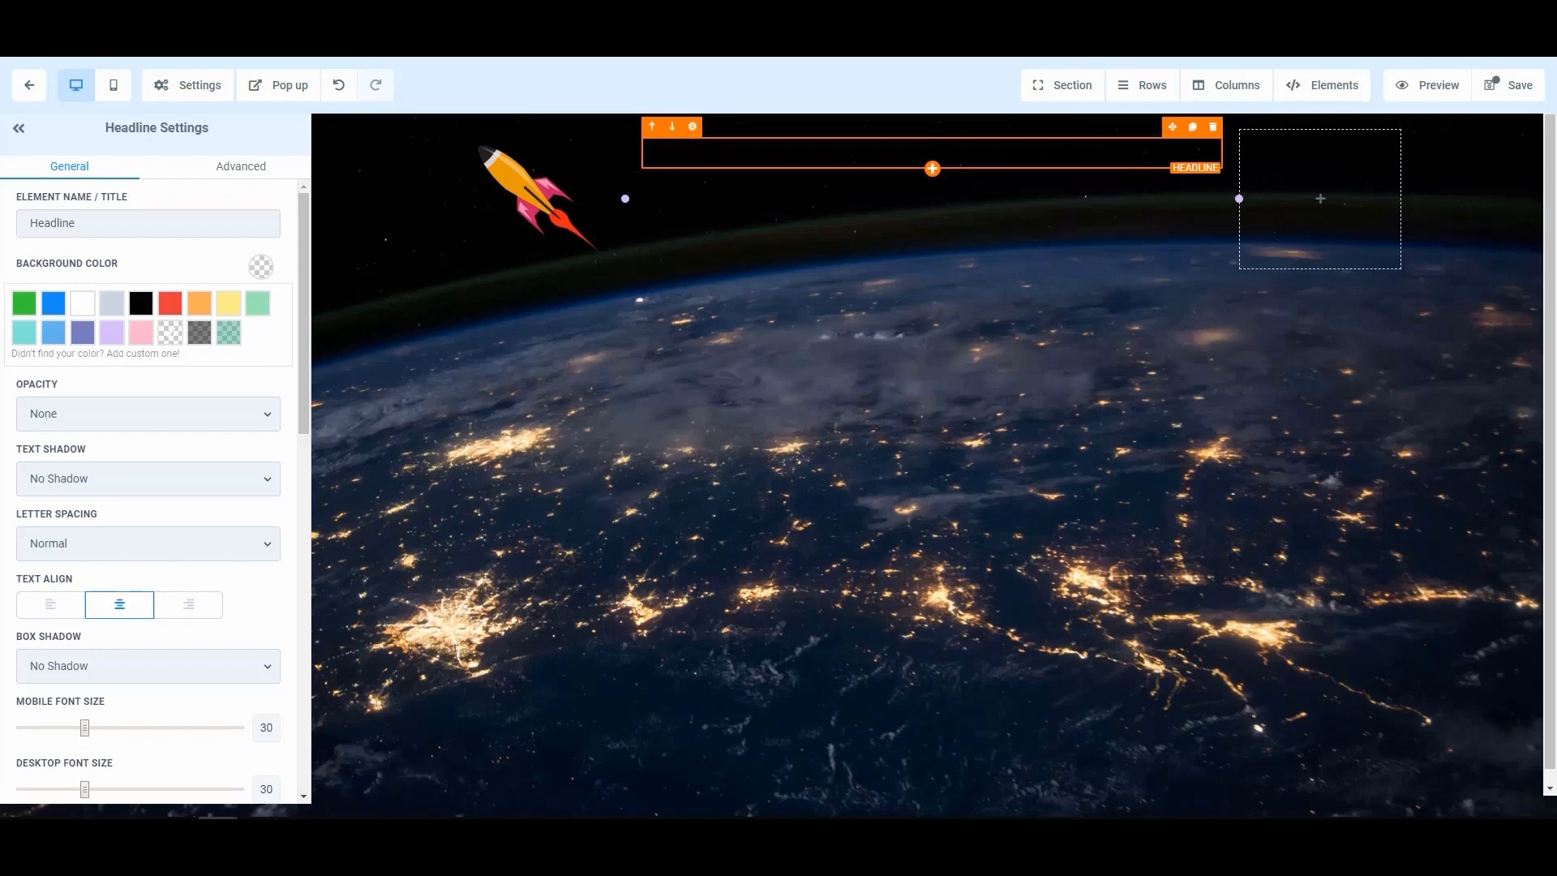
{"action": "left_click", "coordinate": [873, 215]}
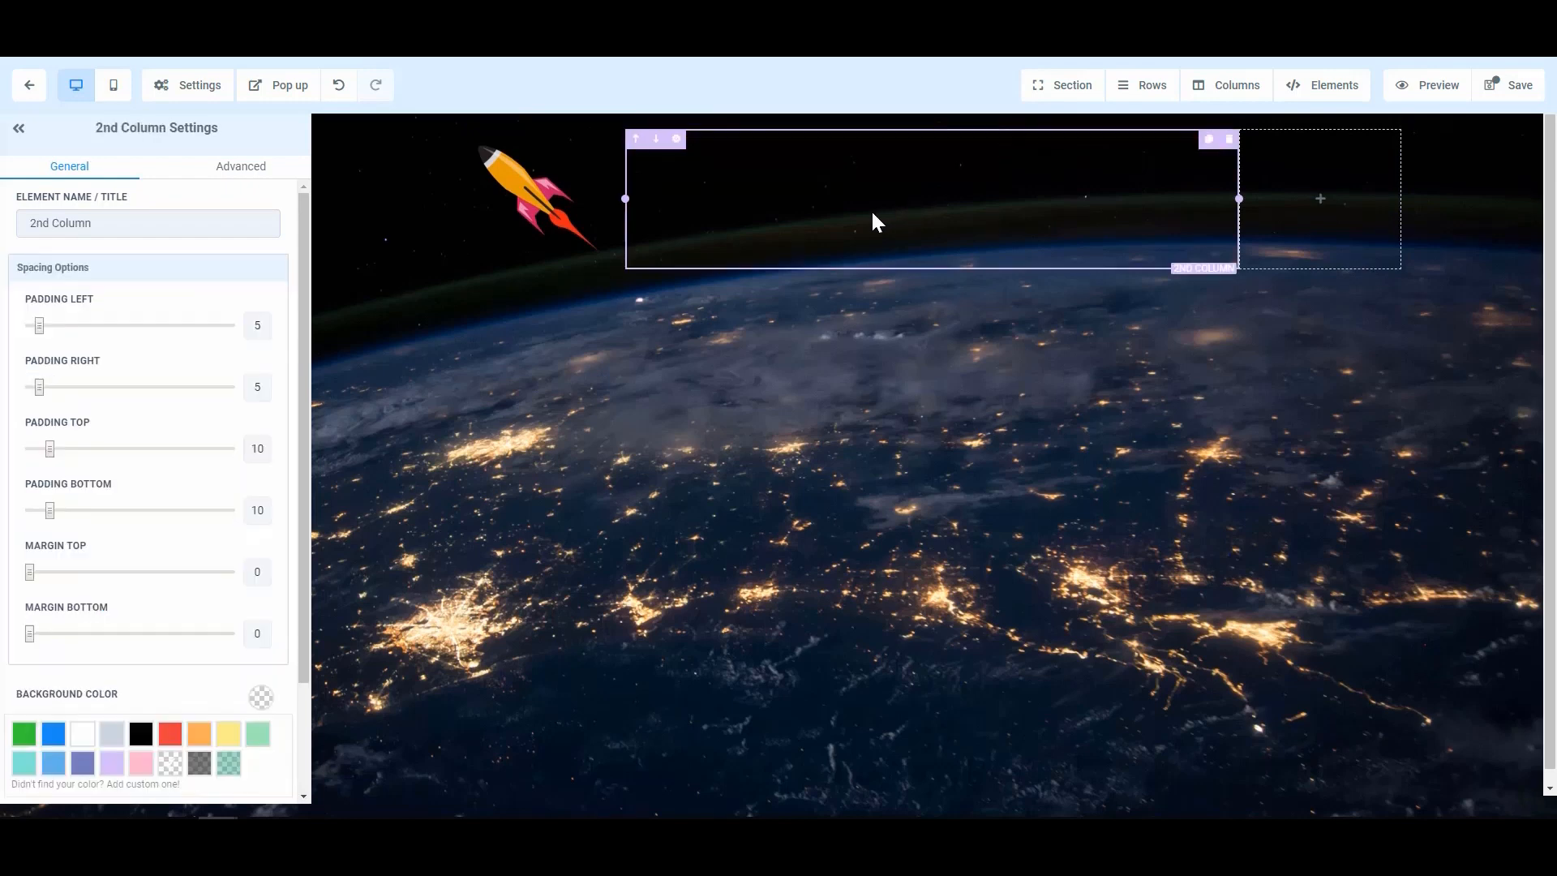
- Change the page typography's text color to white
{"action": "left_click", "coordinate": [191, 91]}
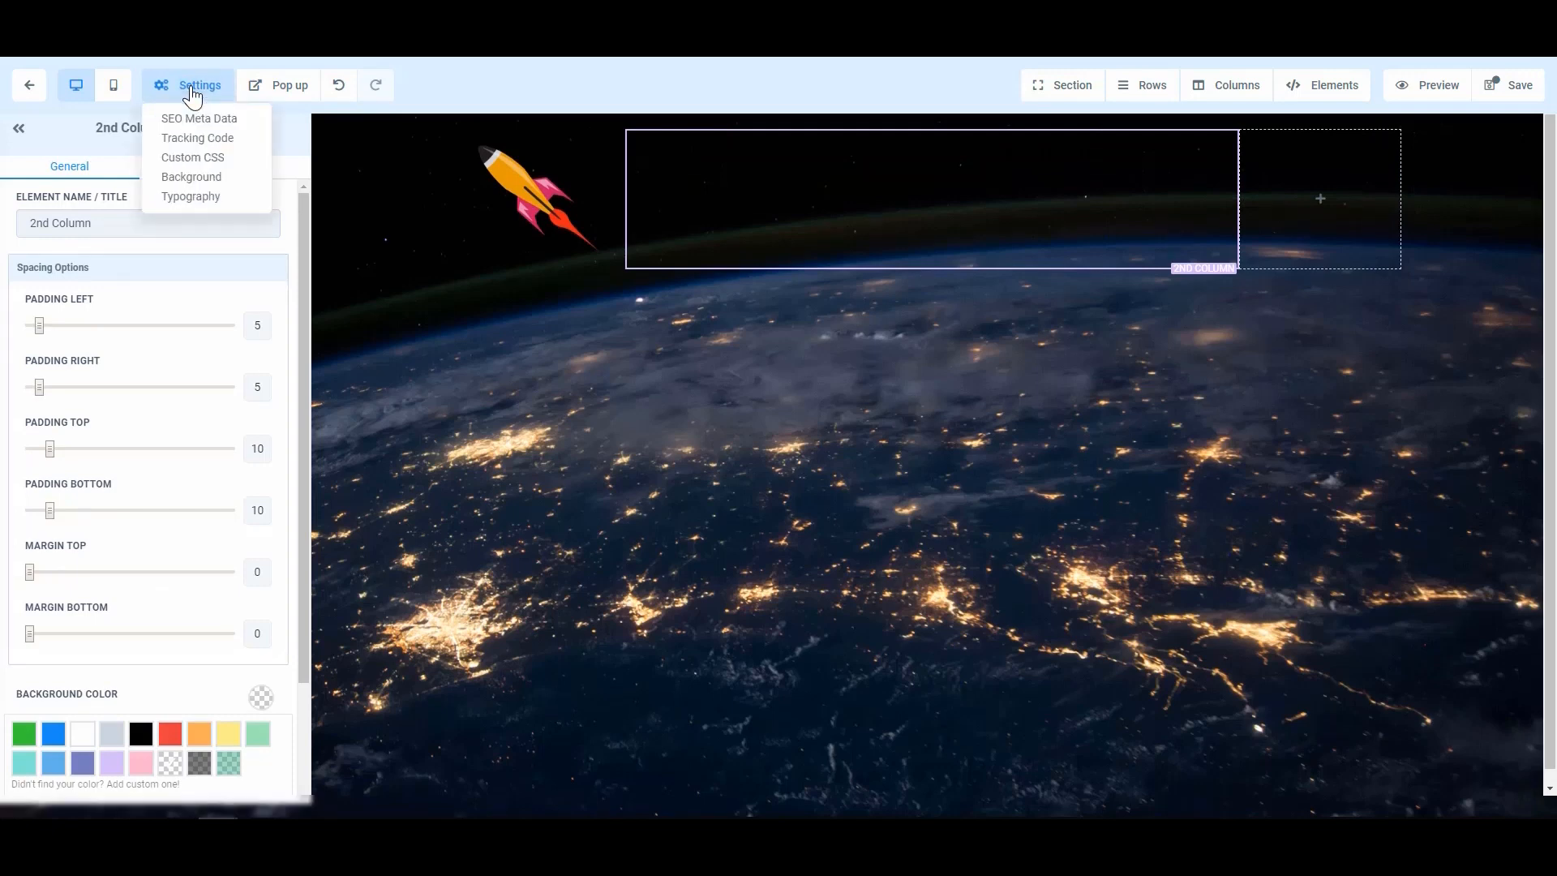
{"action": "left_click", "coordinate": [194, 197]}
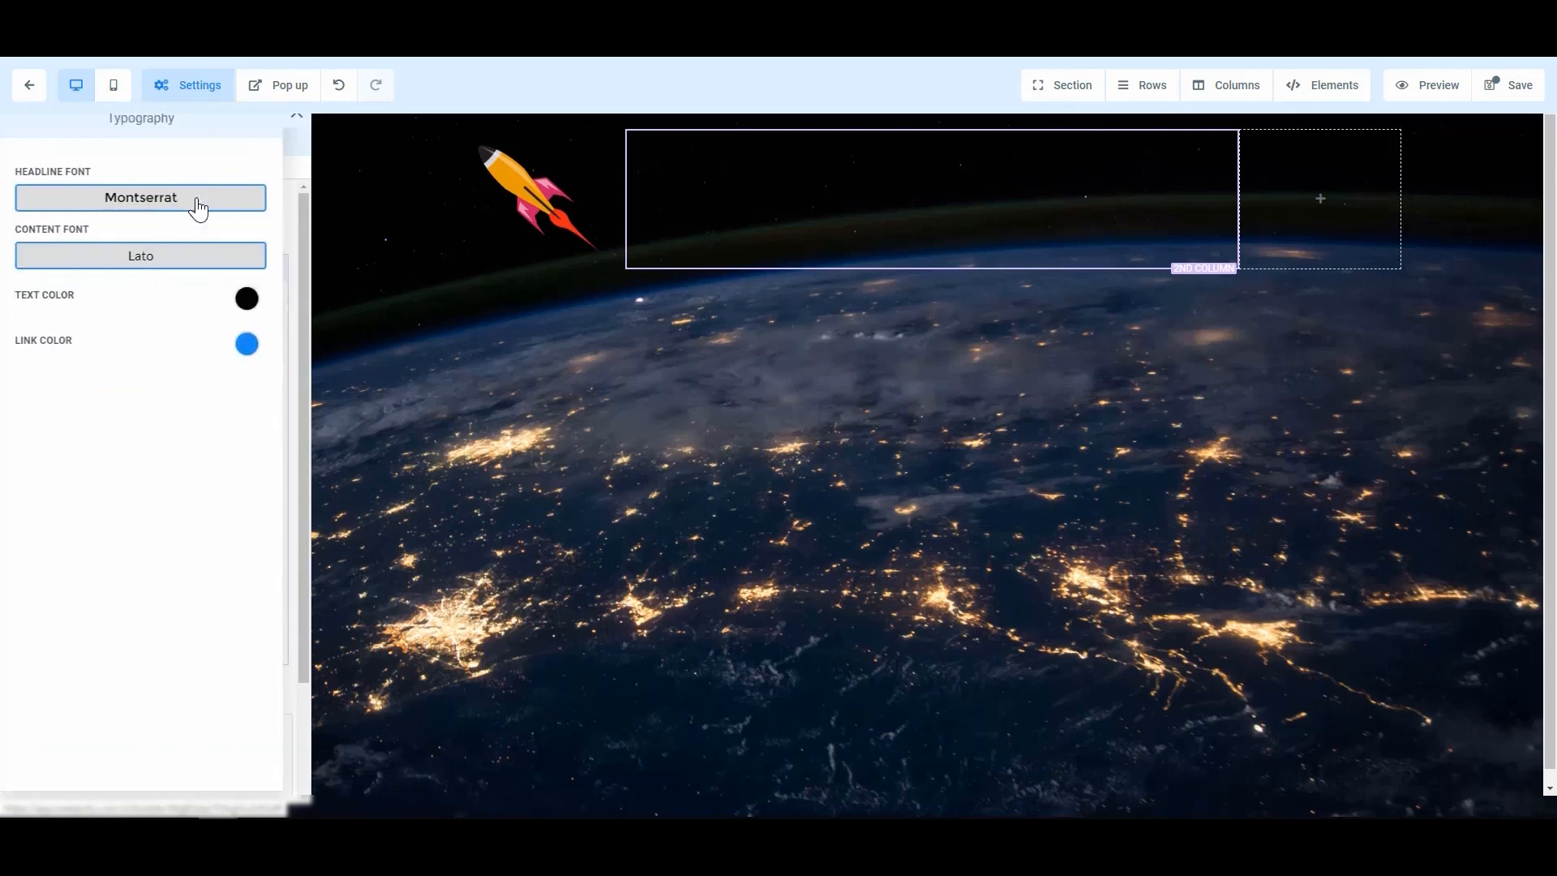
{"action": "left_click", "coordinate": [247, 298]}
{"action": "left_click", "coordinate": [83, 334]}
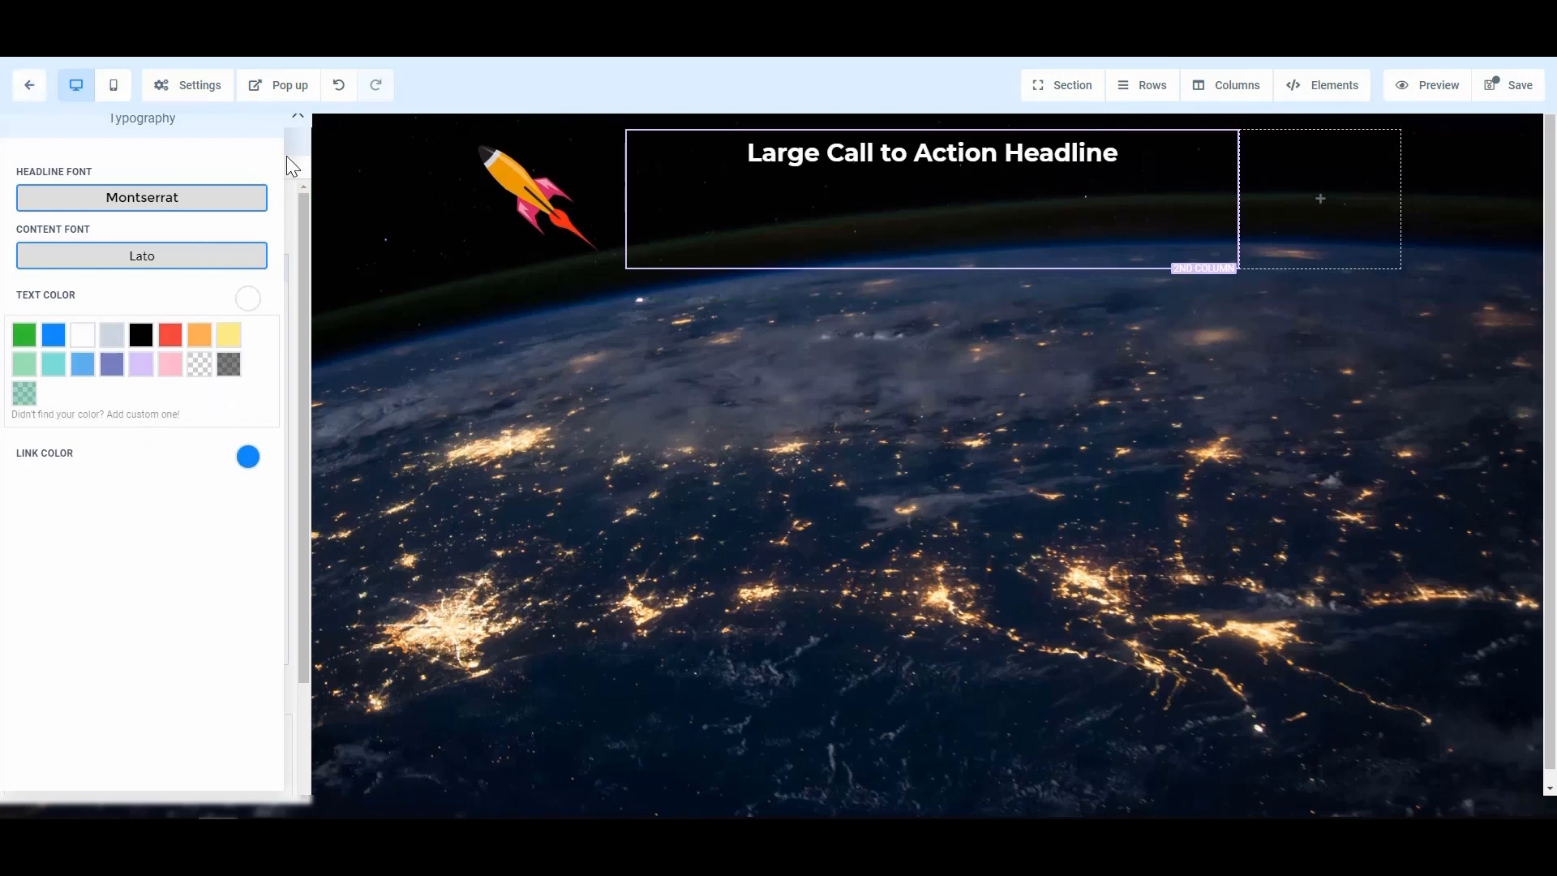
{"action": "left_click", "coordinate": [300, 120]}
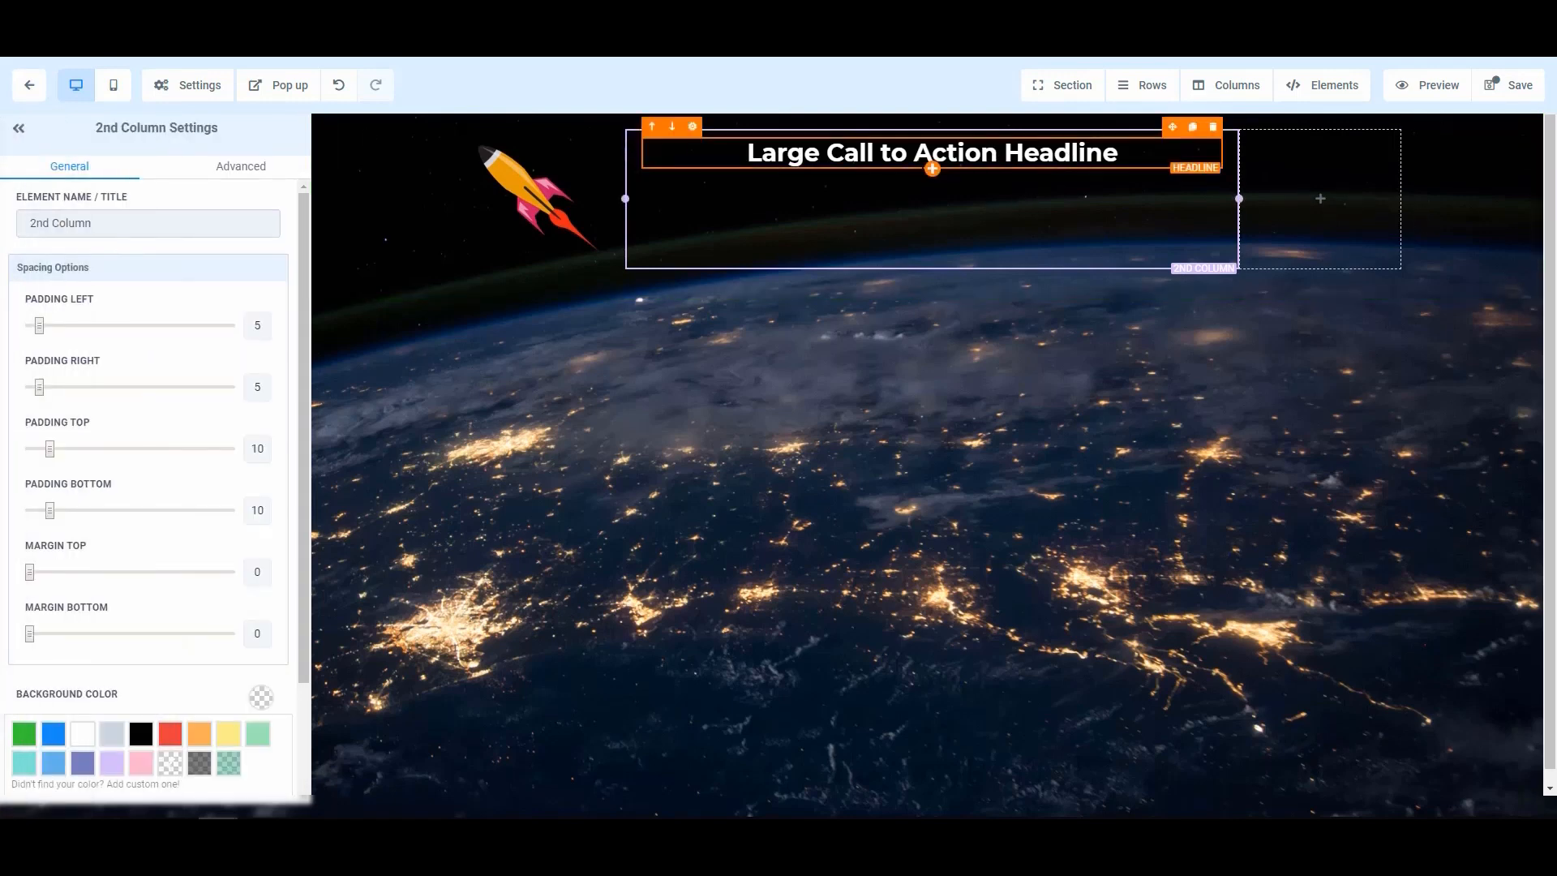
- Add two Sub-Headline elements beneath the headline in the second column and move the upper one above the headline
{"action": "left_click", "coordinate": [931, 172]}
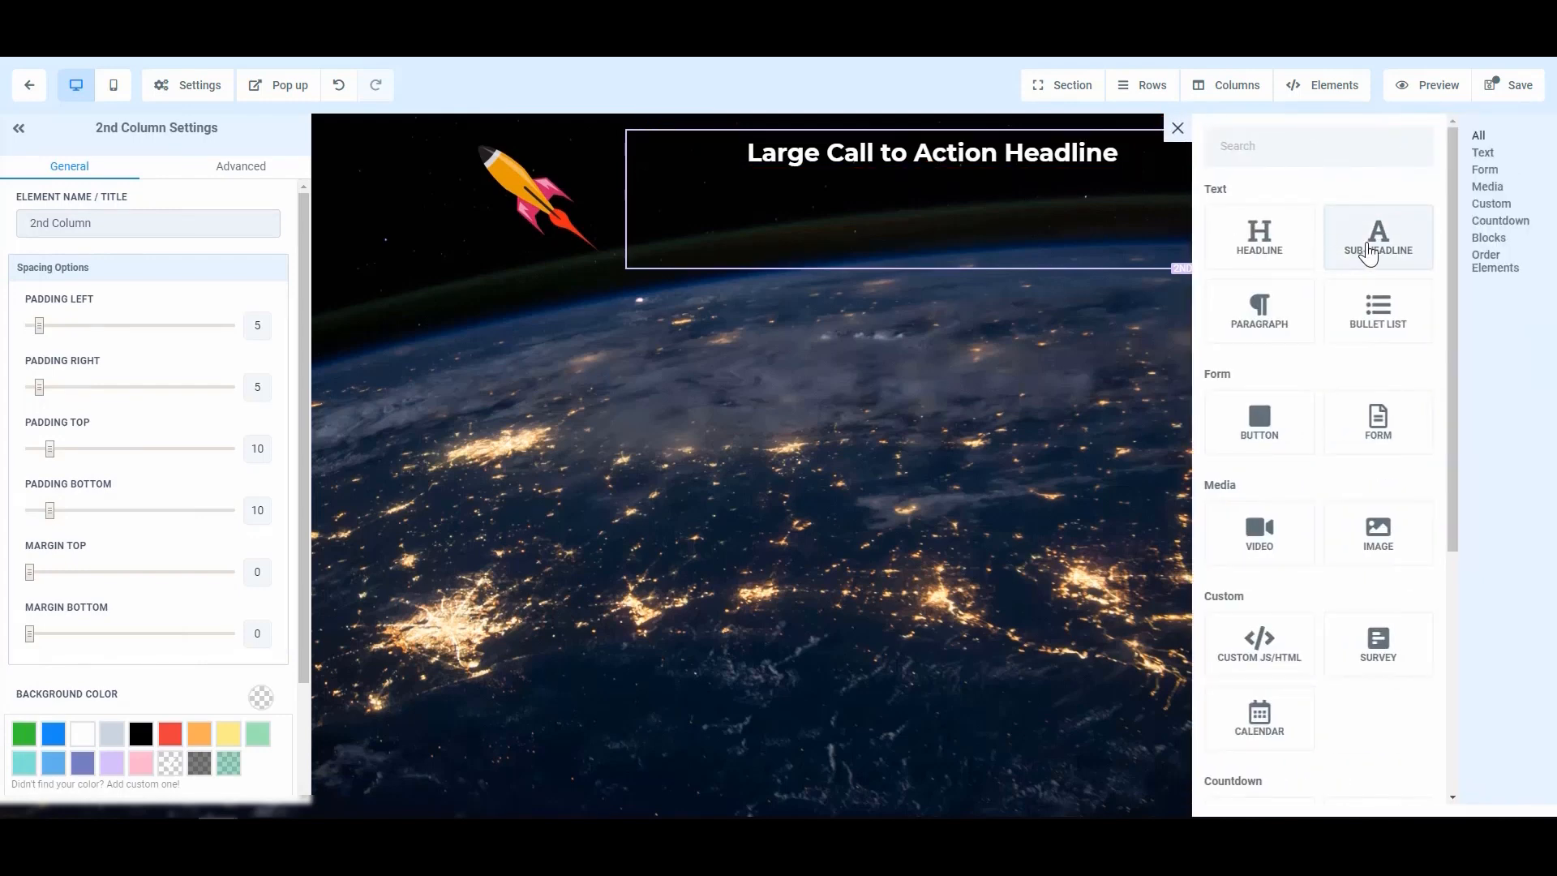
{"action": "left_click", "coordinate": [1369, 254]}
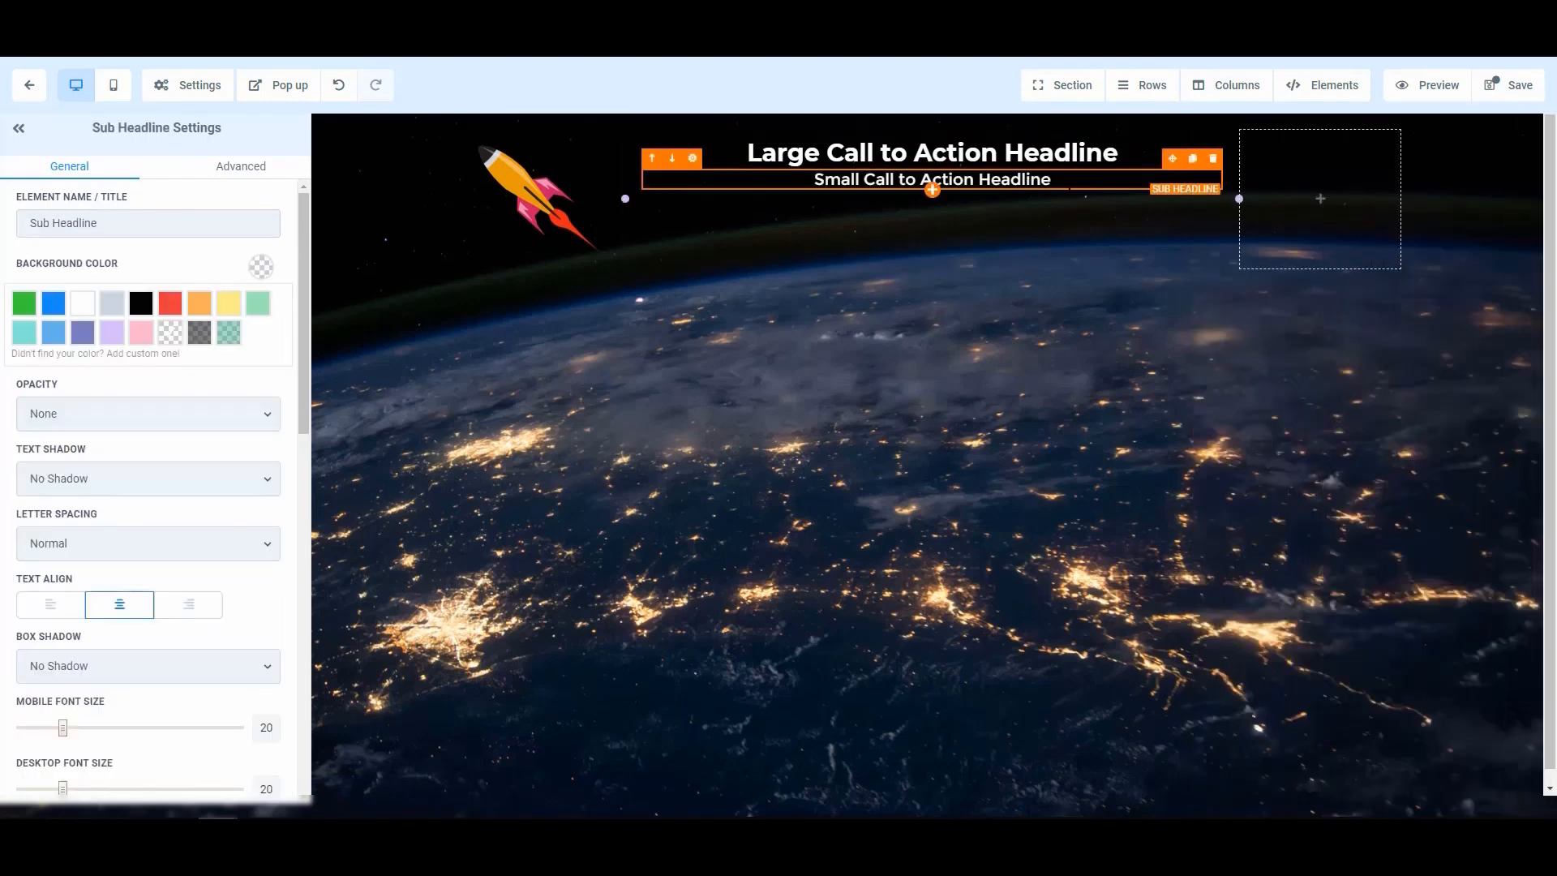
{"action": "left_click", "coordinate": [932, 191]}
{"action": "left_click", "coordinate": [1376, 253]}
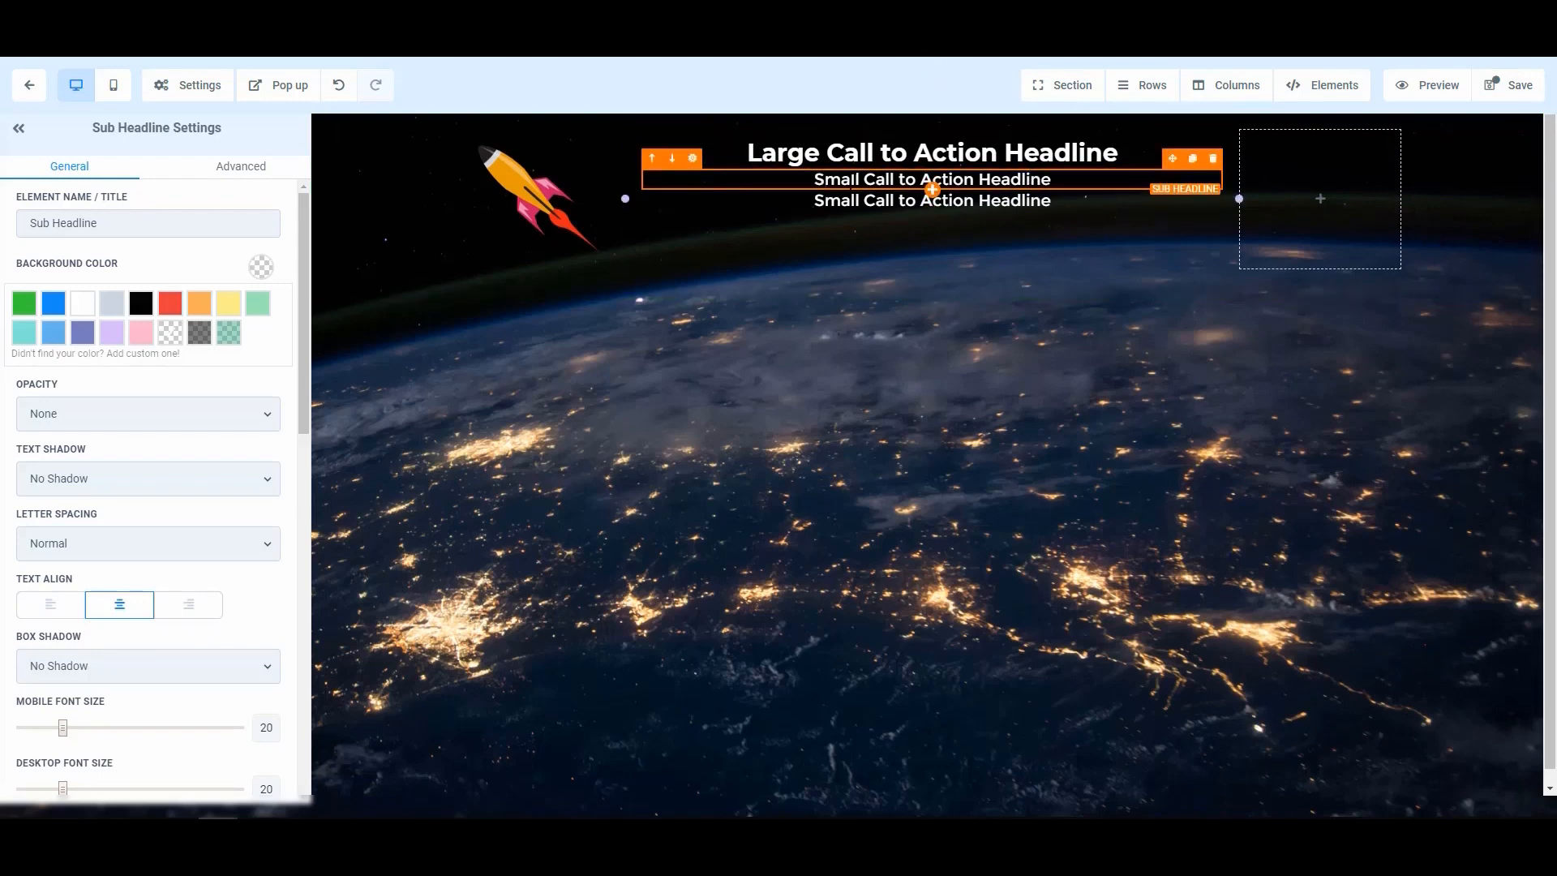
{"action": "left_click", "coordinate": [651, 159]}
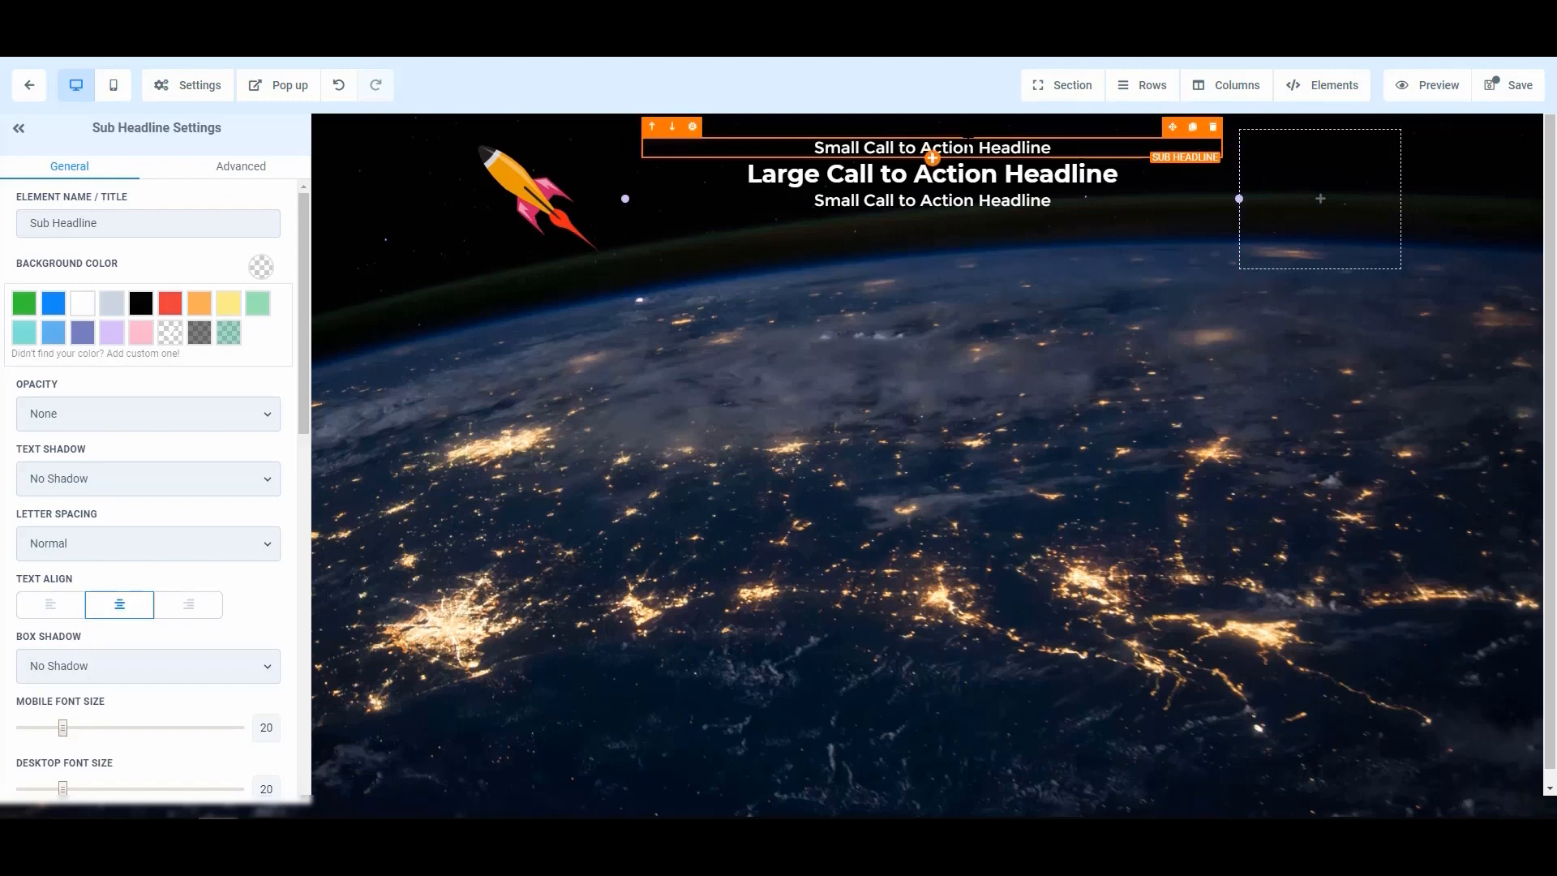
- Replace the upper sub-headline's text with "Special Offer for {{weekday}}, {{today}} of {{month}}"
{"action": "triple_click", "coordinate": [968, 146]}
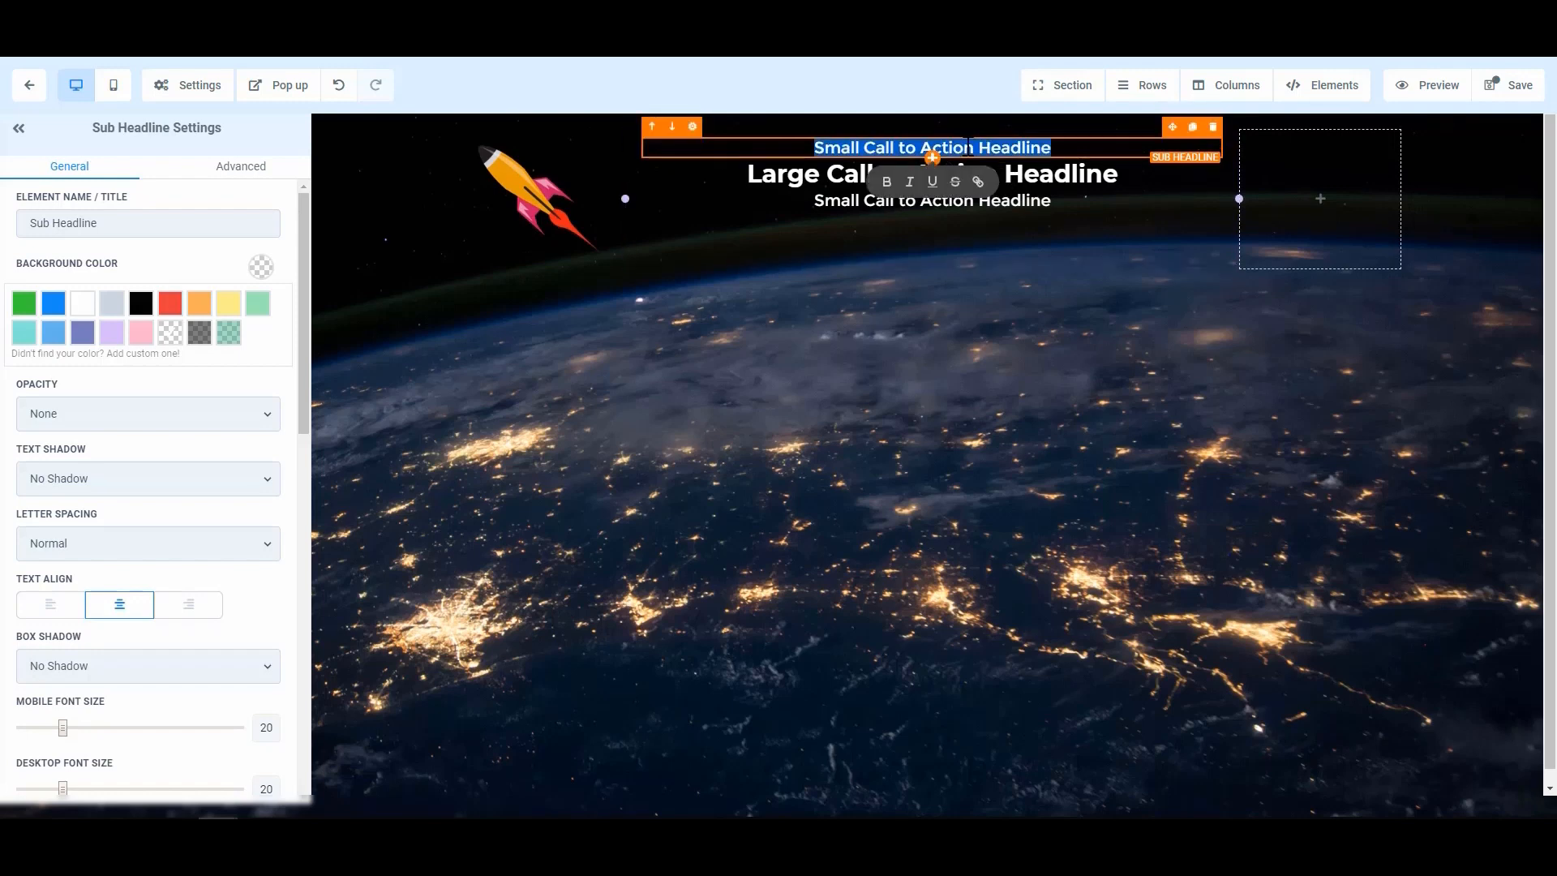
{"action": "type", "text": "Special Offer for {{weekday}}, {{today}} of {{month}}"}
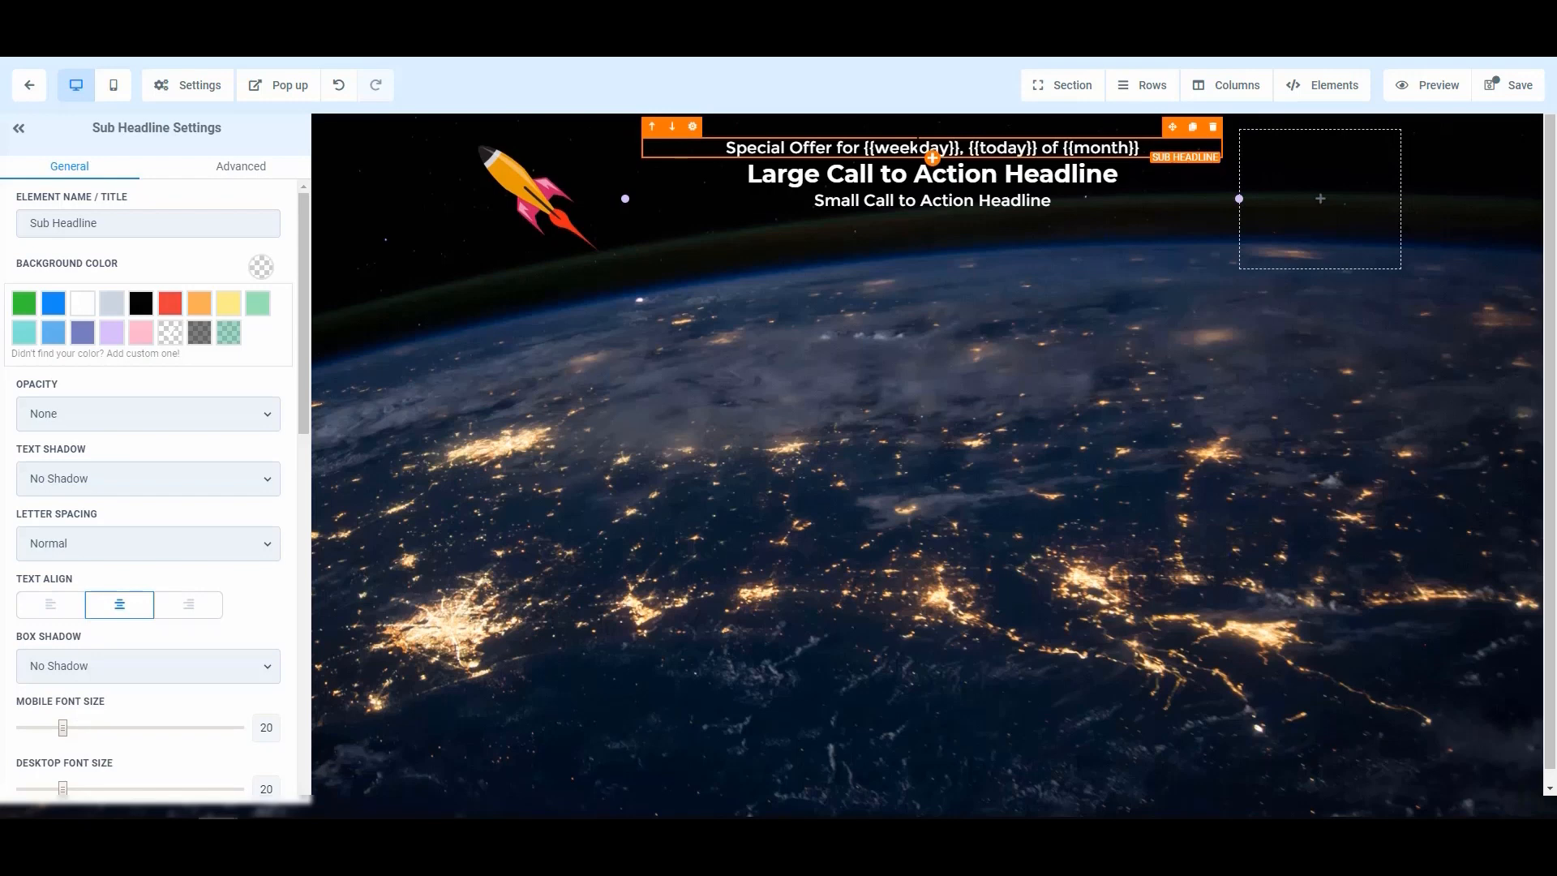
{"action": "left_click", "coordinate": [824, 148]}
{"action": "left_click_drag", "start_coordinate": [862, 148], "coordinate": [931, 148]}
{"action": "left_click", "coordinate": [967, 148]}
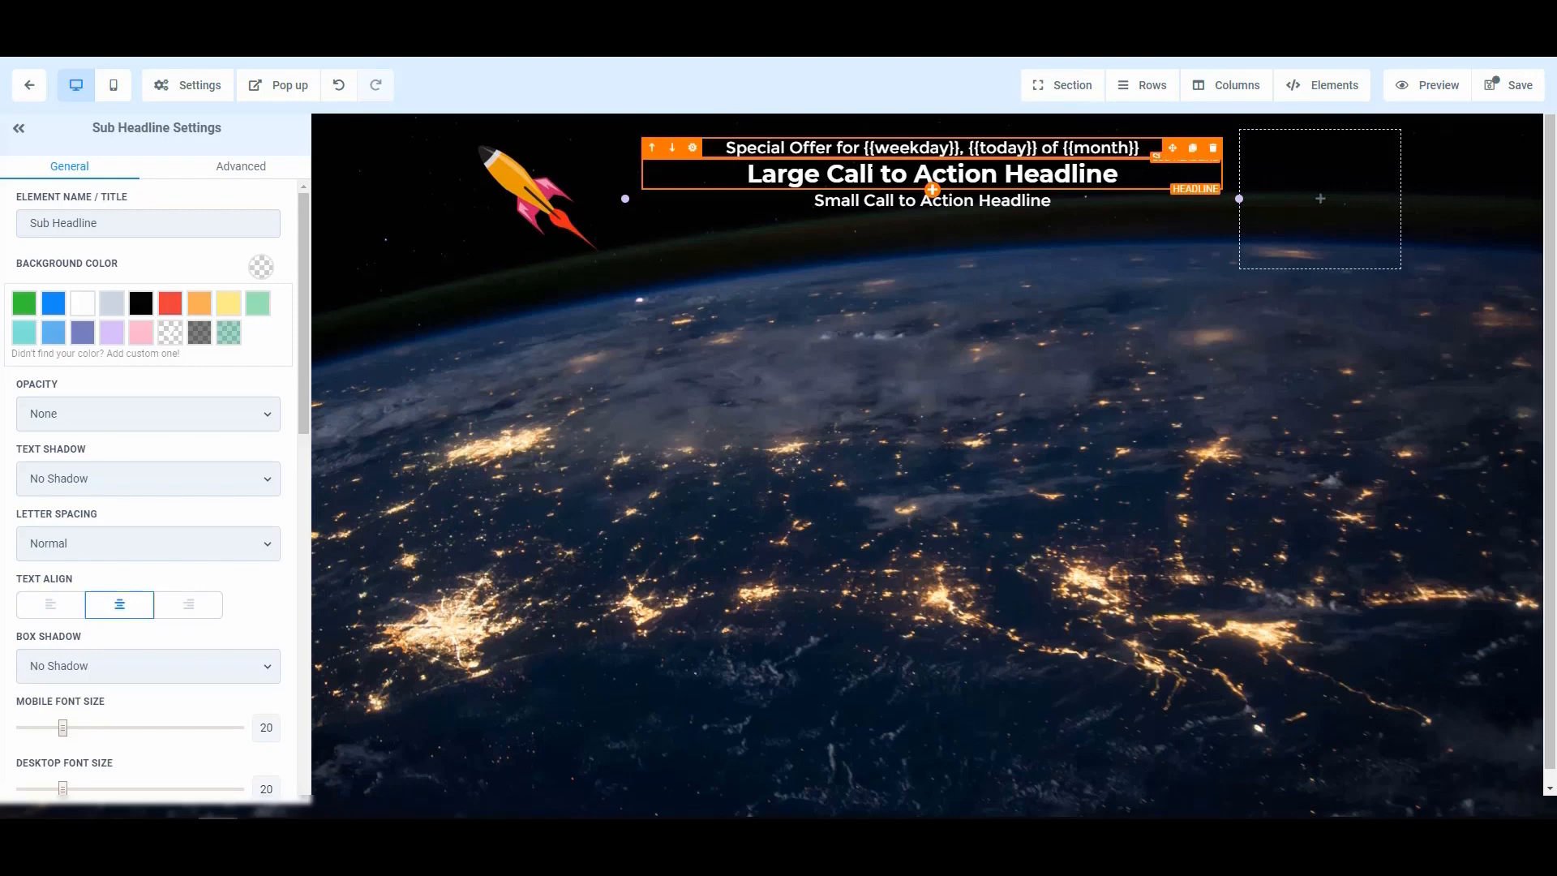
- Replace the main headline's text with "Get a FREE ticket to outer space" and make it bold
{"action": "left_click", "coordinate": [870, 172]}
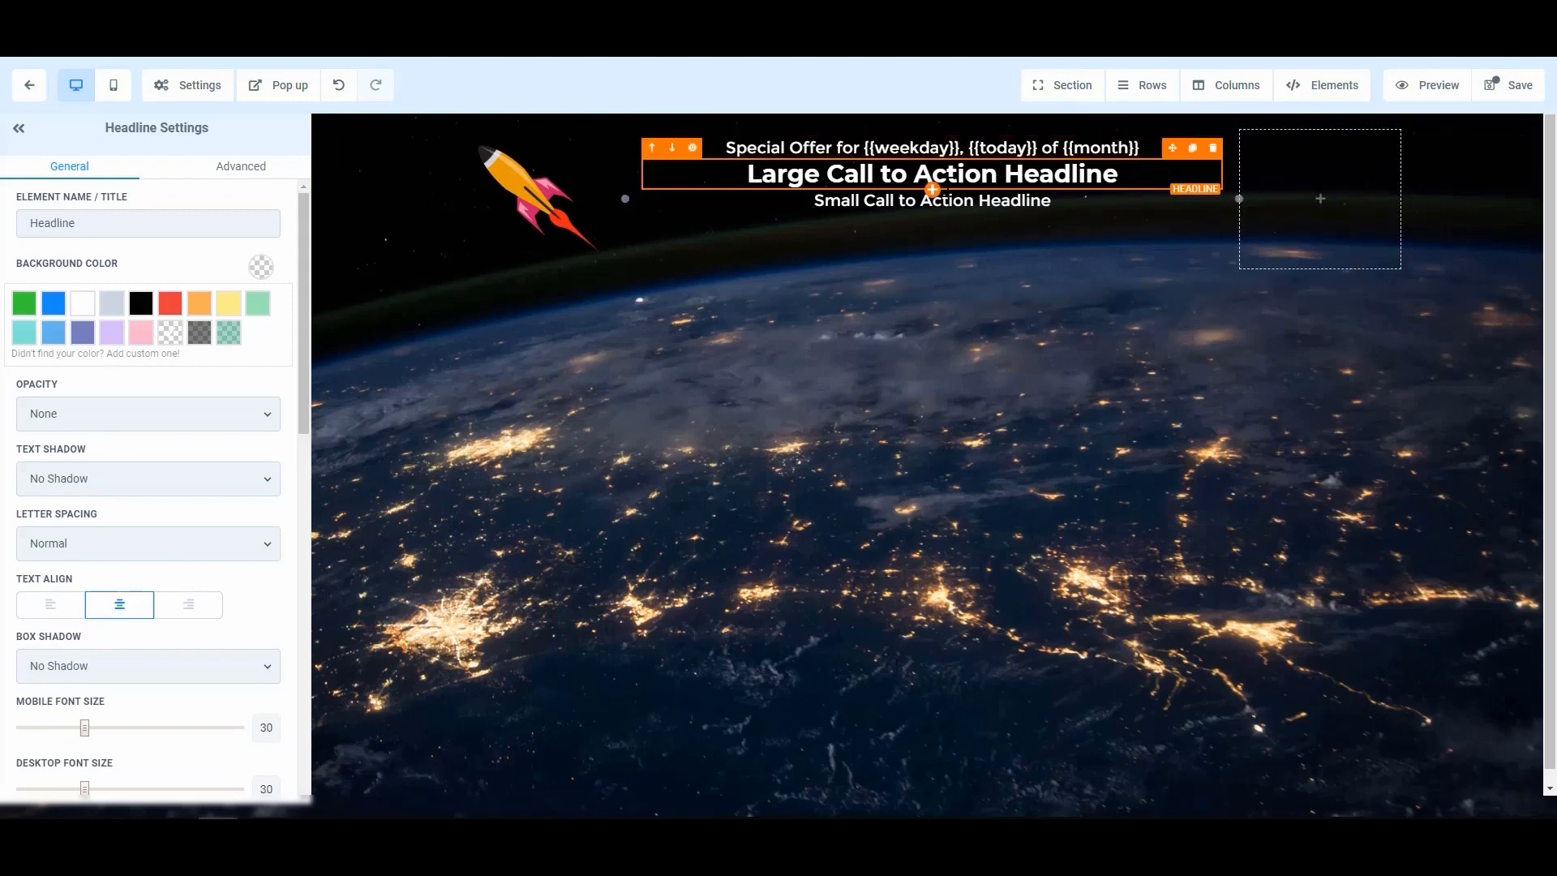
{"action": "triple_click", "coordinate": [898, 172]}
{"action": "type", "text": "Get a FREE ticket to outer space"}
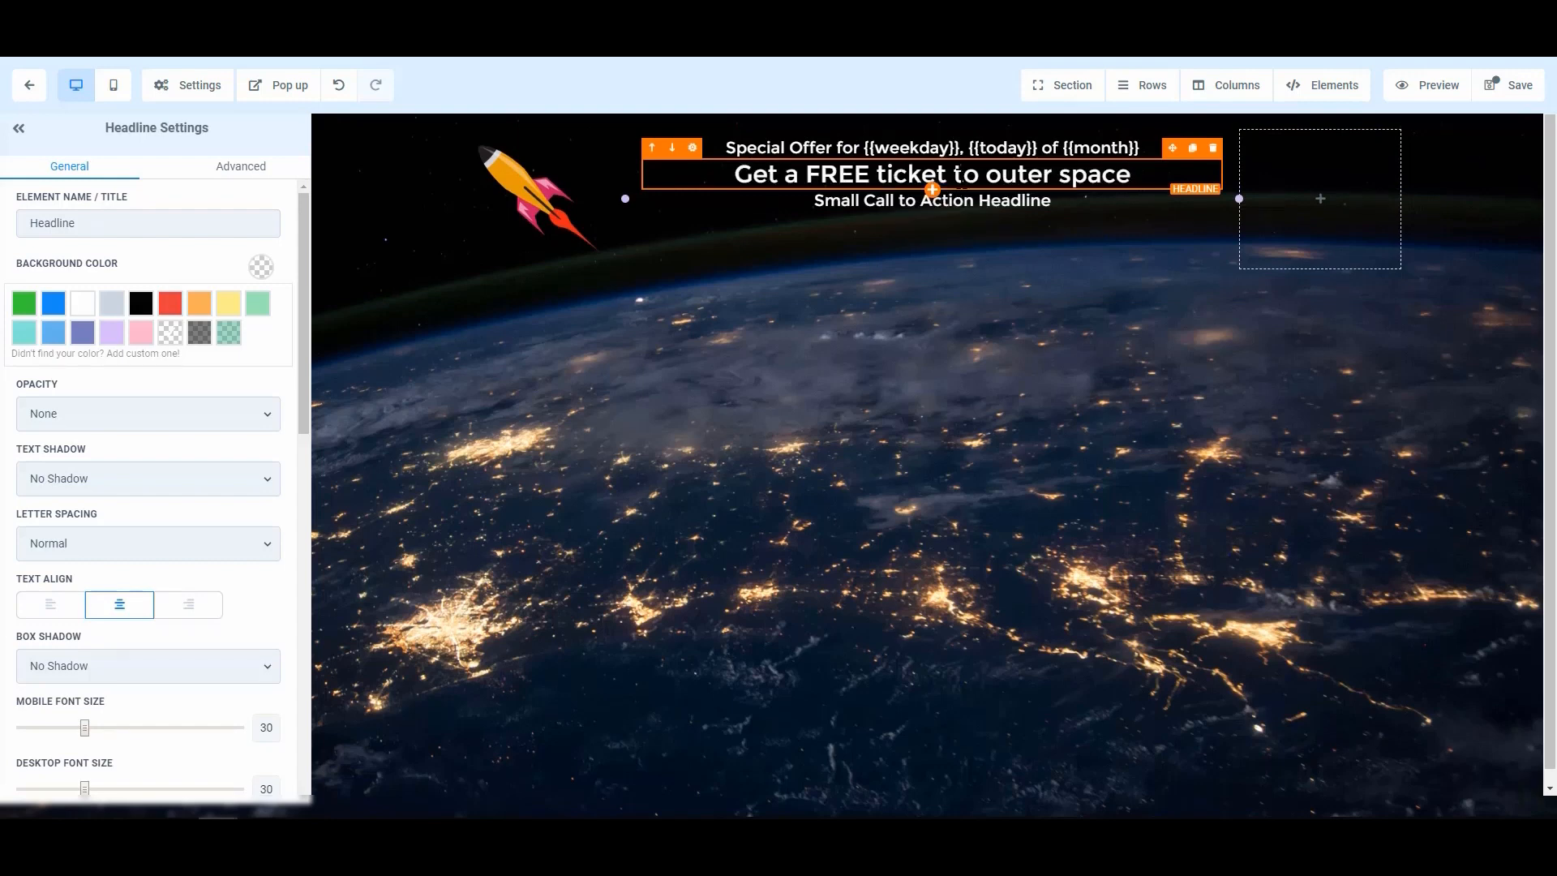
{"action": "triple_click", "coordinate": [1041, 179]}
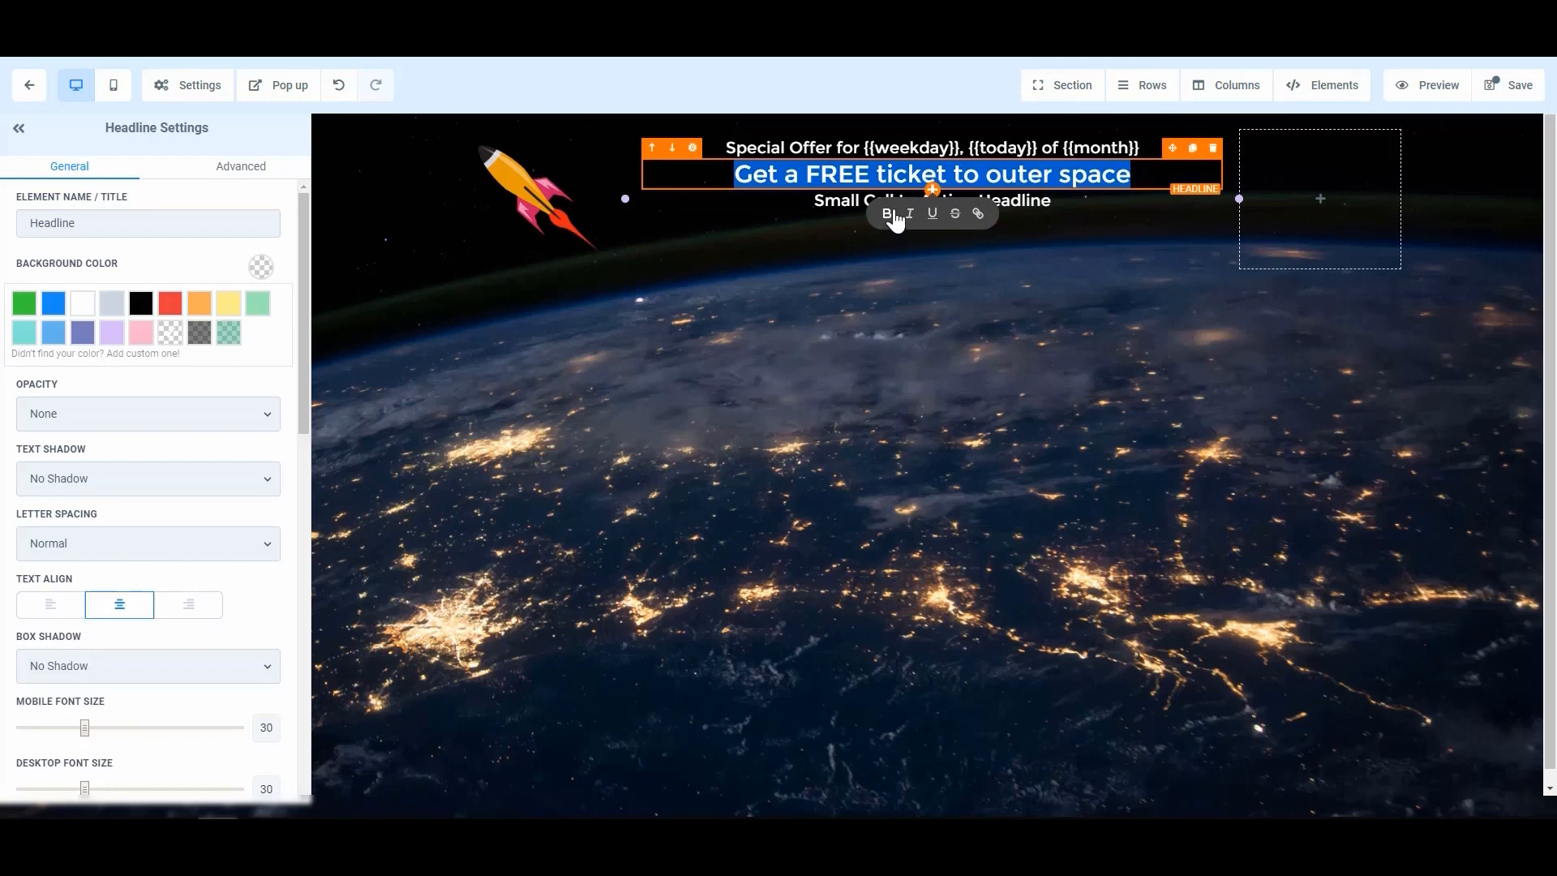
{"action": "triple_click", "coordinate": [981, 174]}
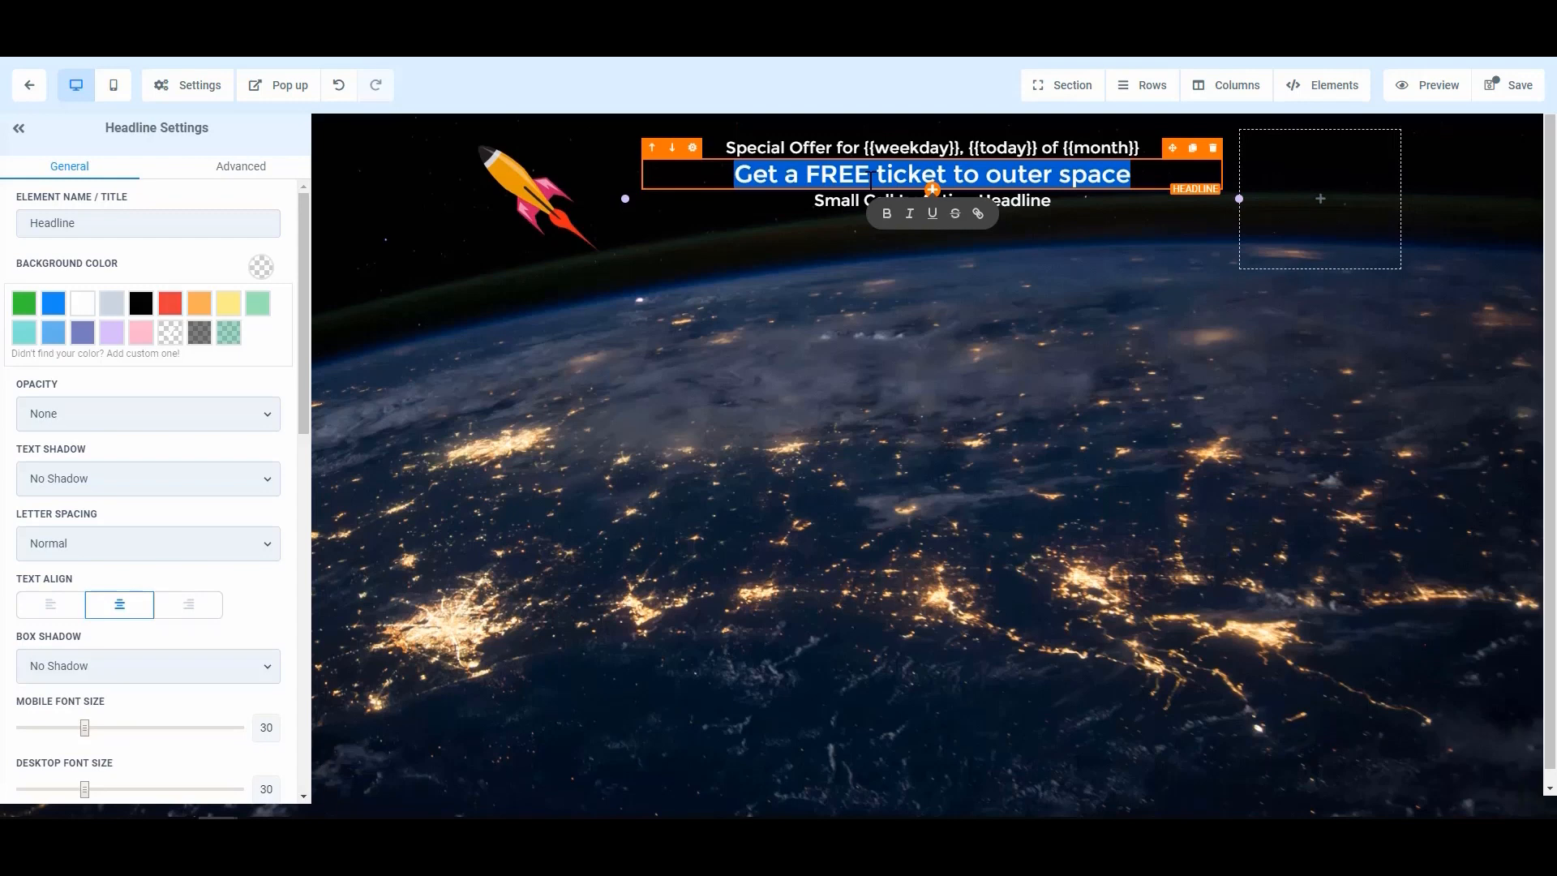
{"action": "key", "text": "ctrl+b"}
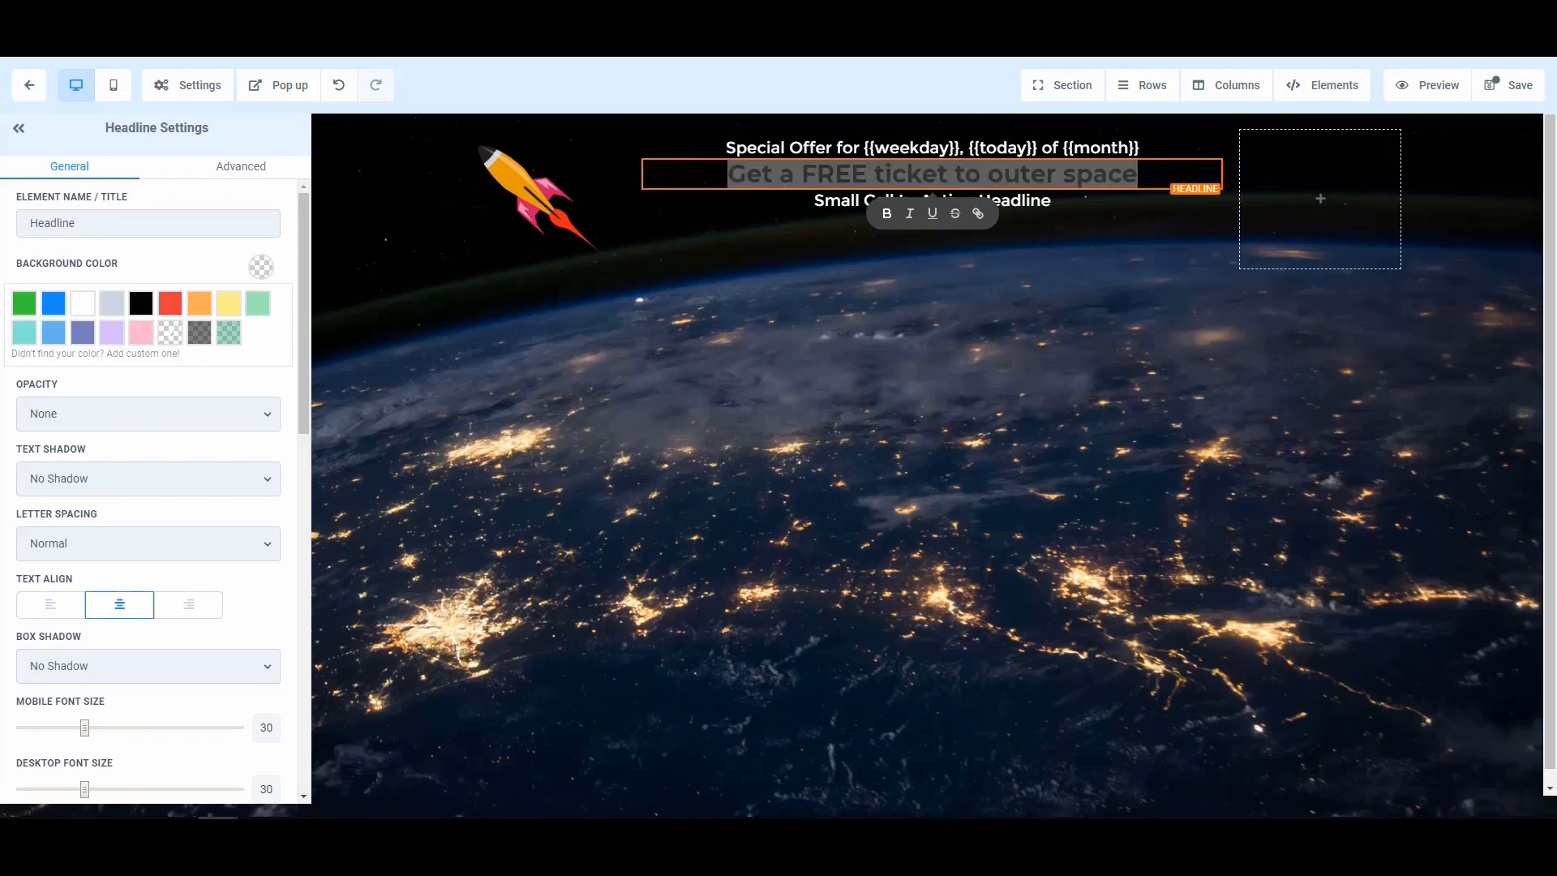
- Replace the lower sub-headline's text with "...even if you don't have your own space suit and you've never left your lounge room!"
{"action": "left_click", "coordinate": [831, 202]}
{"action": "triple_click", "coordinate": [831, 202]}
{"action": "key", "text": "ctrl+b"}
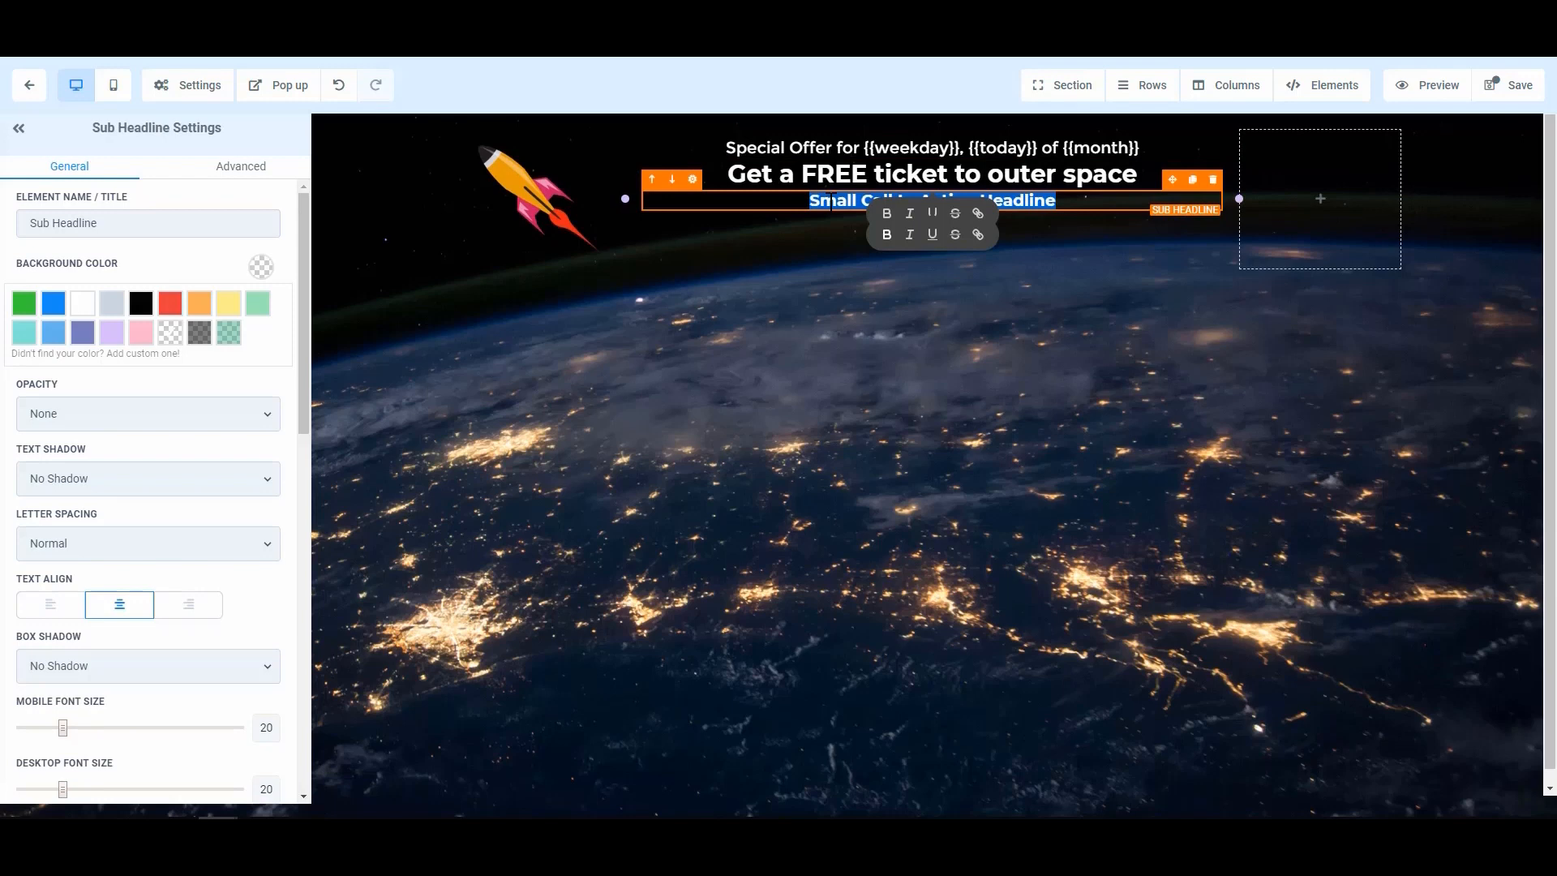
{"action": "key", "text": "ctrl+v"}
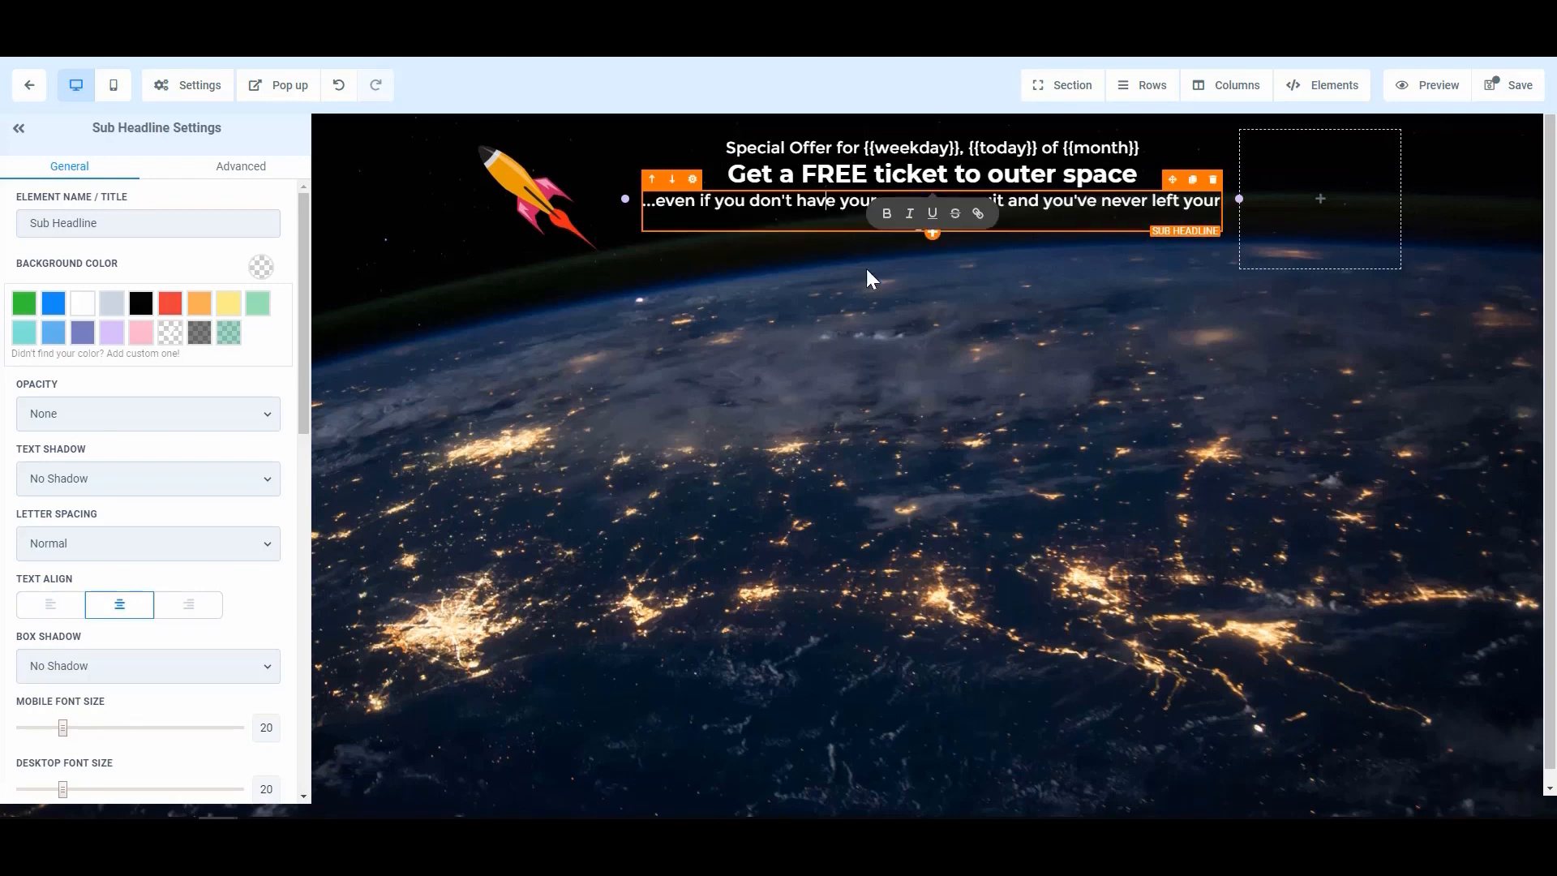
{"action": "left_click", "coordinate": [848, 318]}
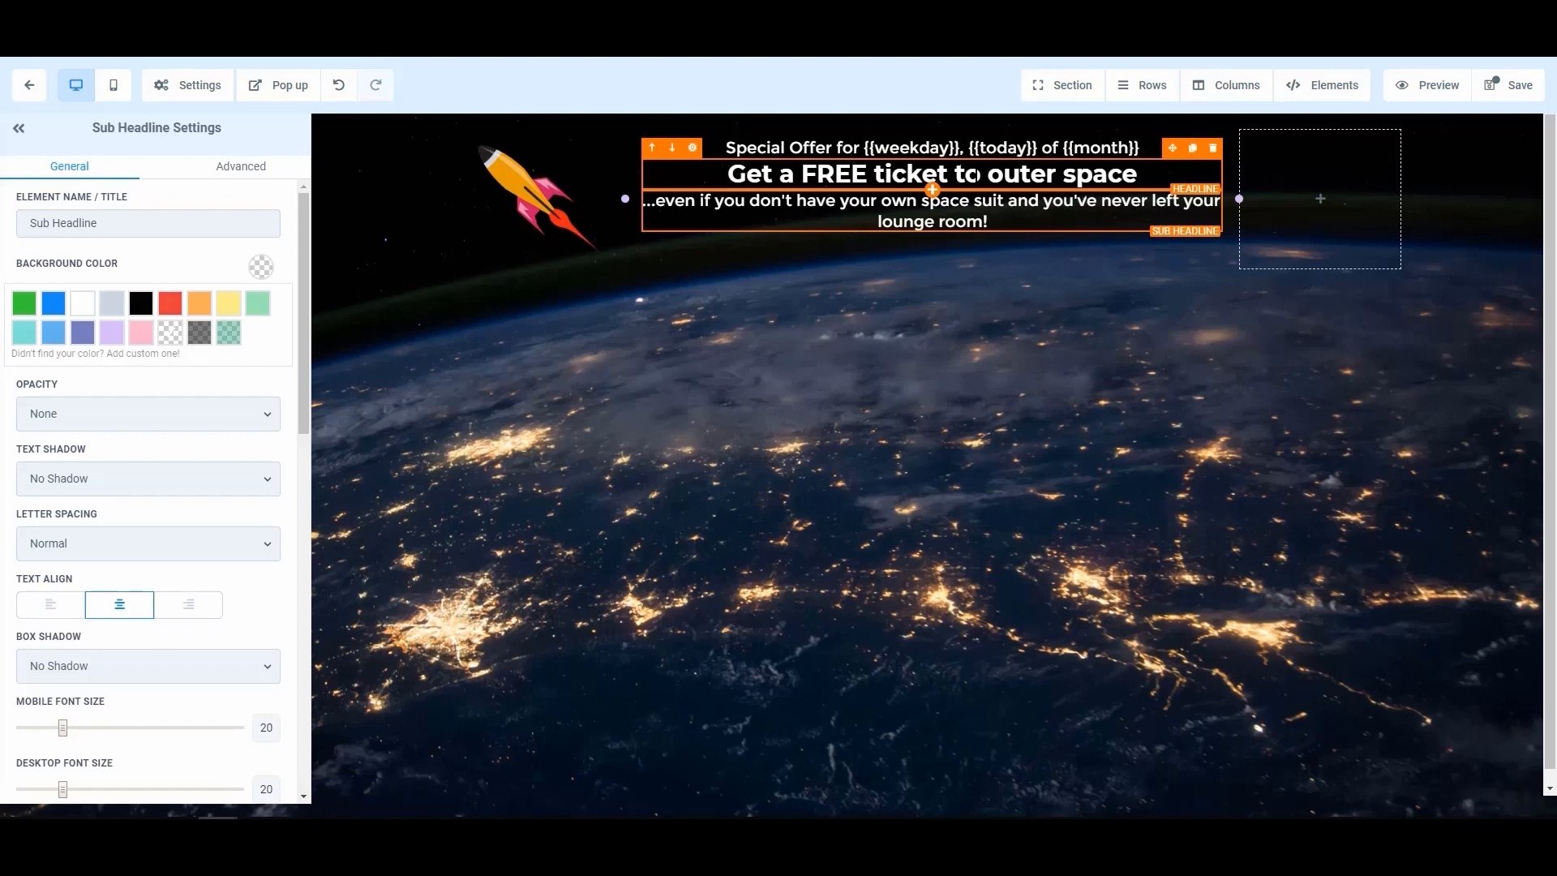
- Set the top margin of the "Get a FREE ticket to outer space" headline to 15
{"action": "left_click", "coordinate": [979, 173]}
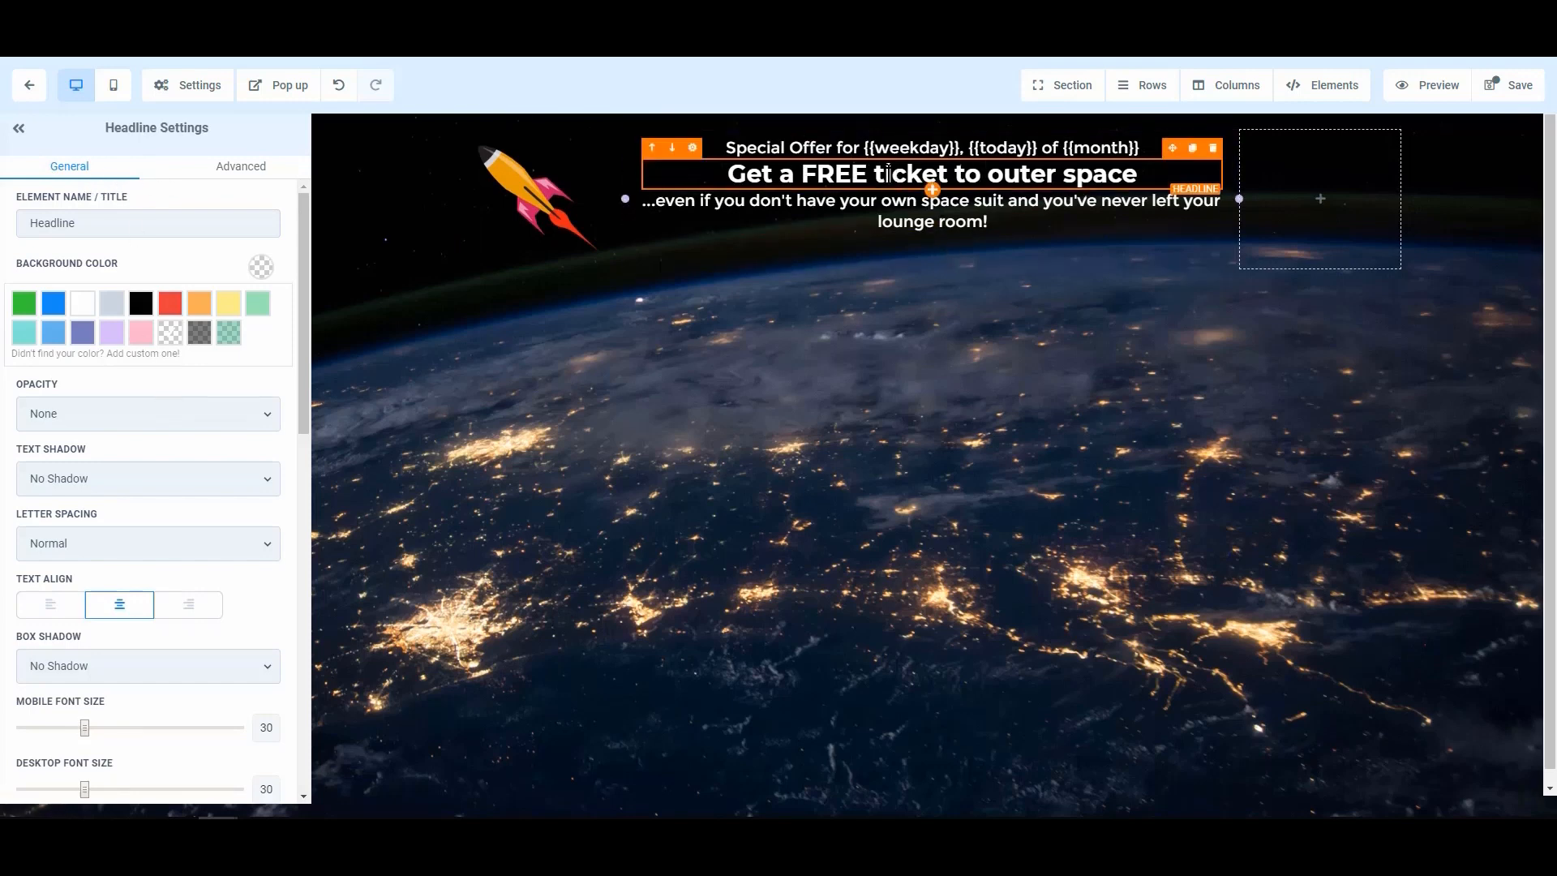
{"action": "scroll", "coordinate": [111, 503], "scroll_direction": "down", "scroll_amount": 1}
{"action": "scroll", "coordinate": [111, 503], "scroll_direction": "down", "scroll_amount": 3}
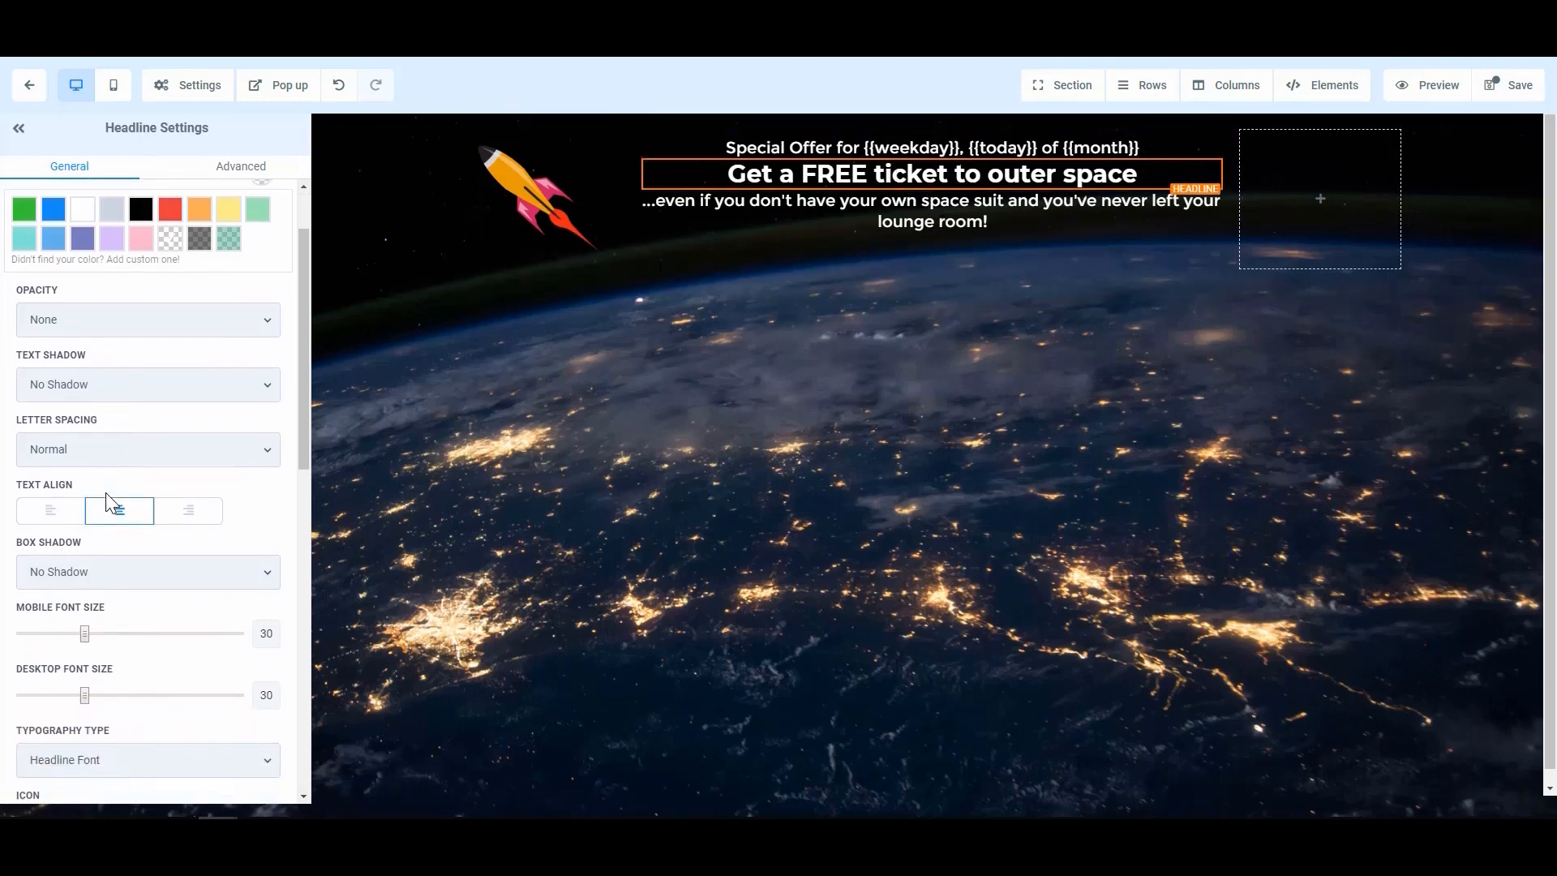
{"action": "scroll", "coordinate": [111, 503], "scroll_direction": "up", "scroll_amount": 3}
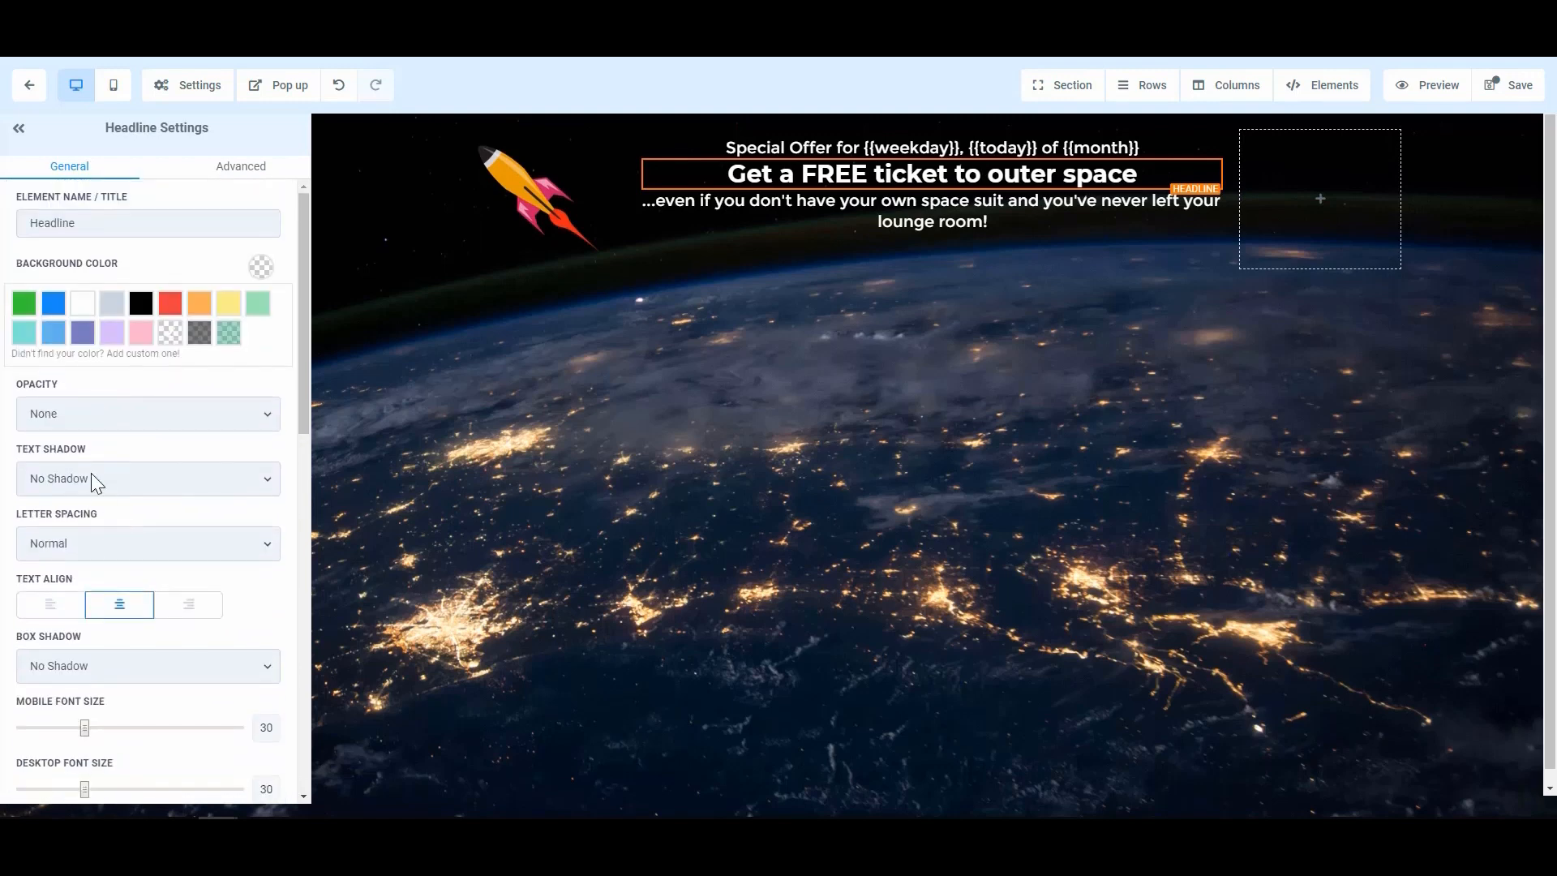
{"action": "scroll", "coordinate": [92, 493], "scroll_direction": "down", "scroll_amount": 10}
{"action": "scroll", "coordinate": [92, 490], "scroll_direction": "down", "scroll_amount": 5}
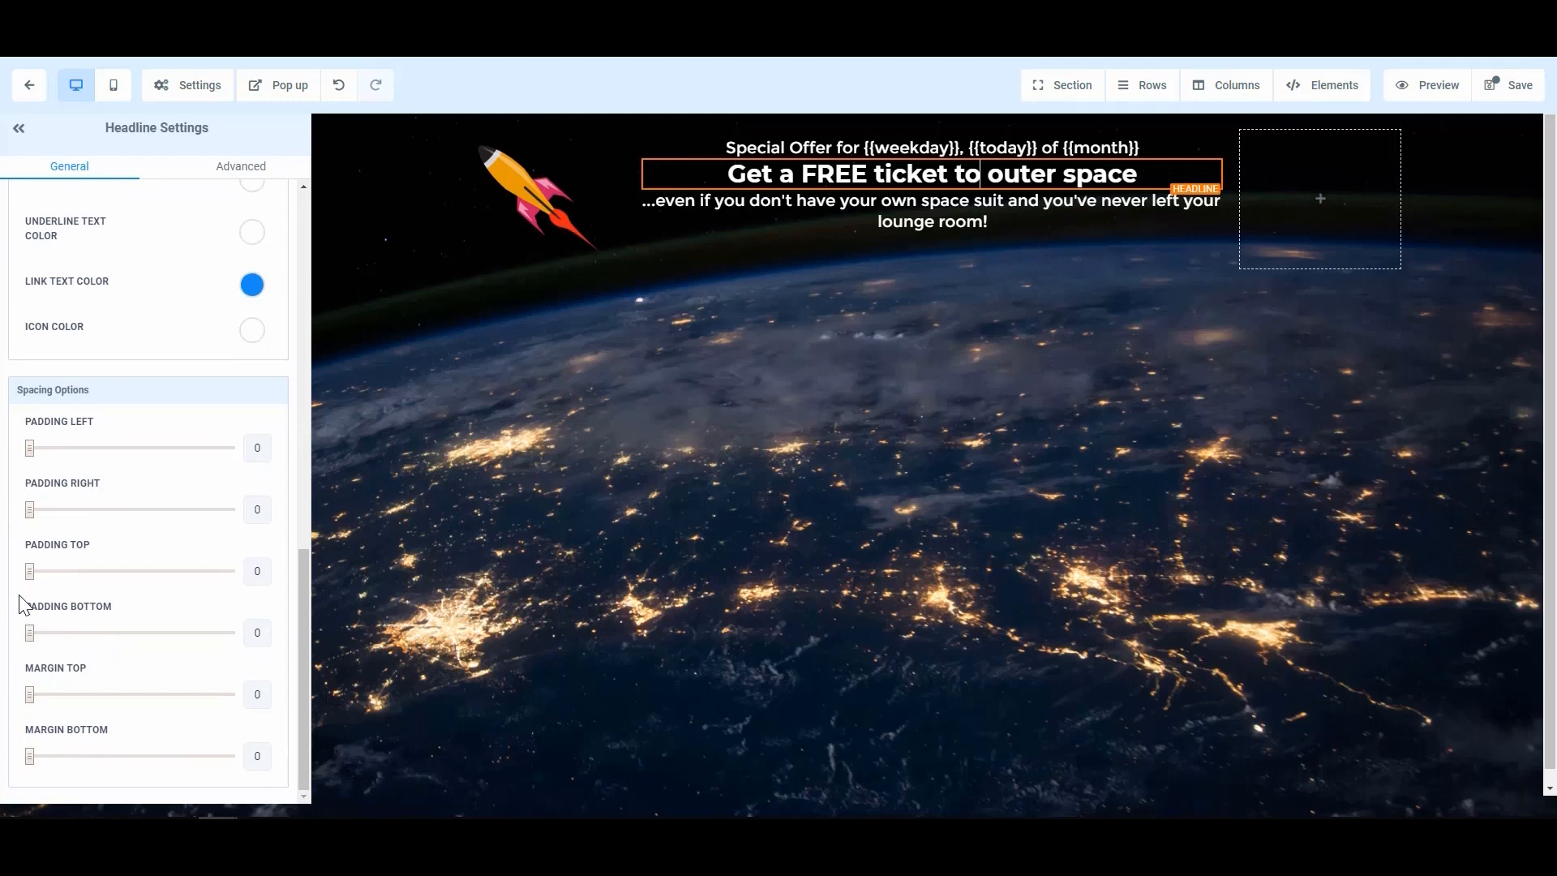
{"action": "left_click_drag", "start_coordinate": [32, 695], "coordinate": [58, 696]}
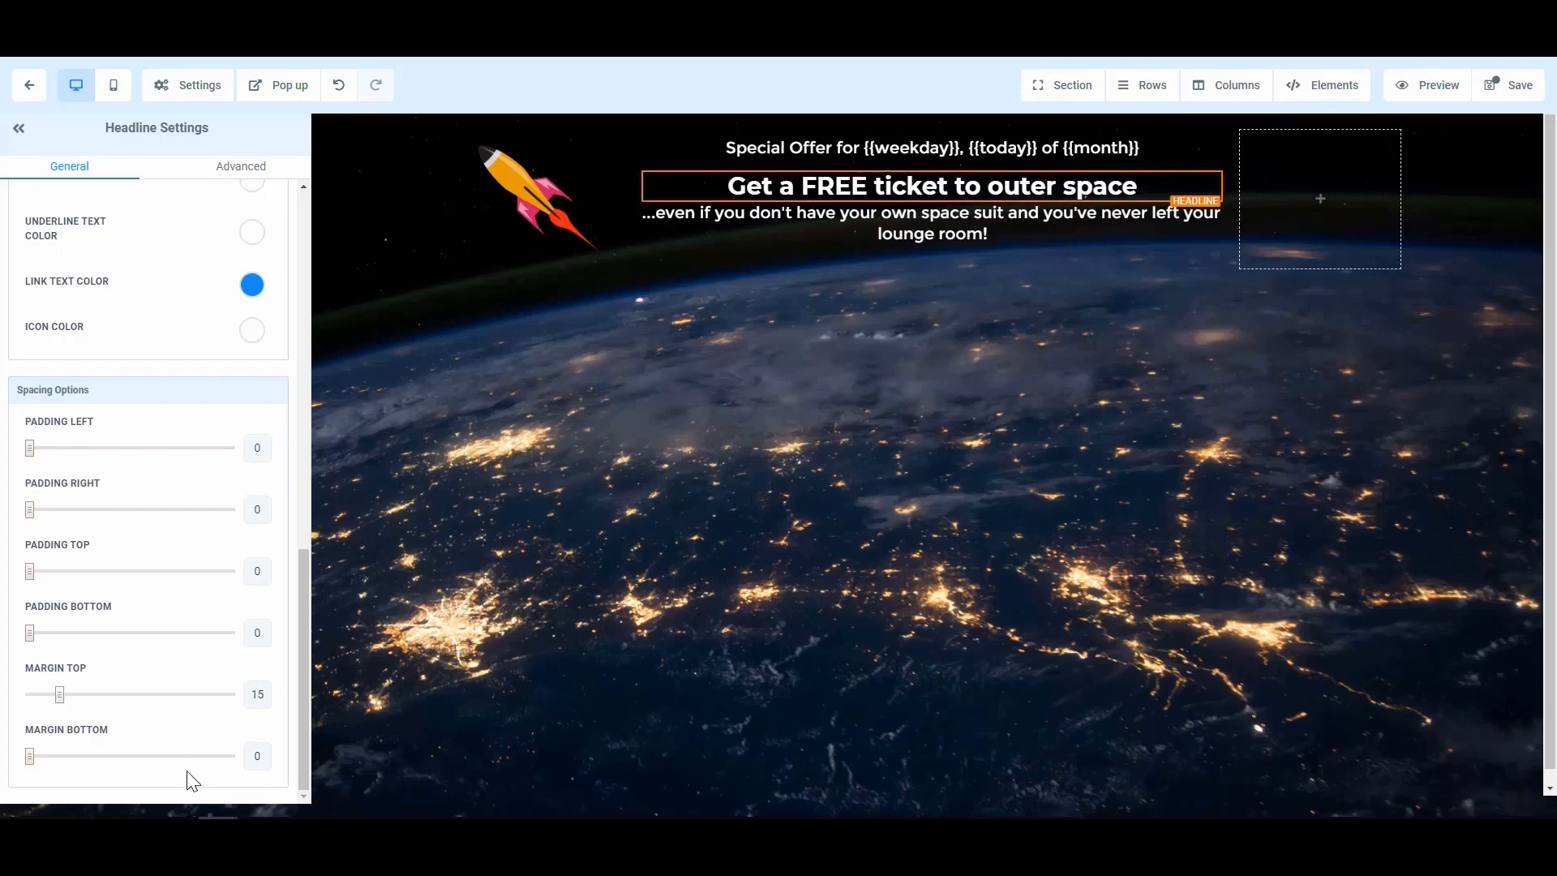
- Set the top margin of the lower sub-headline to 15
{"action": "left_click", "coordinate": [975, 213]}
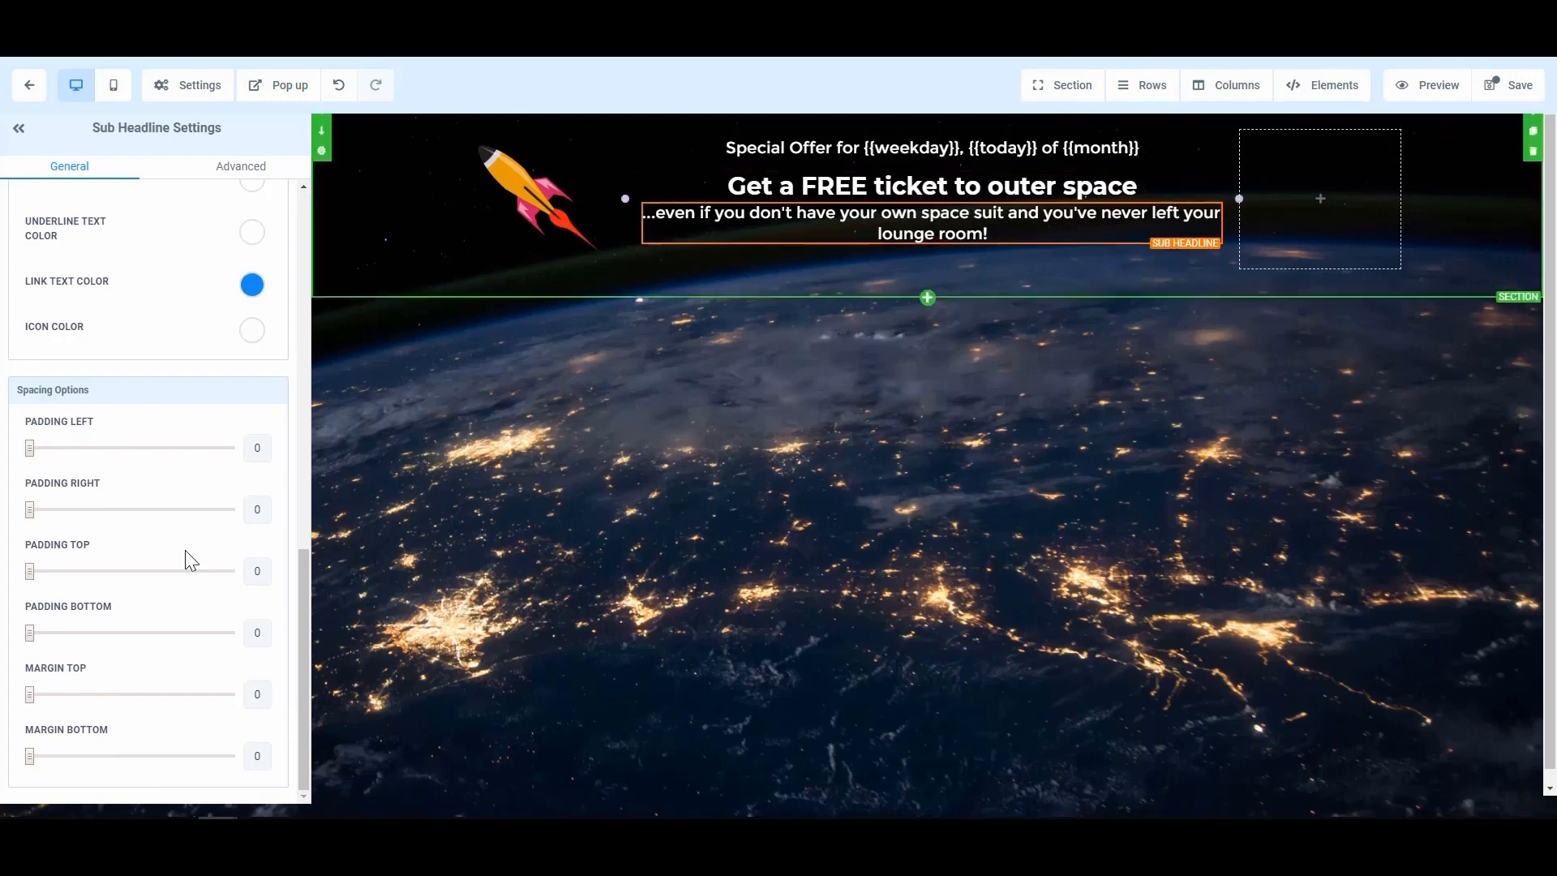
{"action": "left_click", "coordinate": [81, 696]}
{"action": "double_click", "coordinate": [257, 694]}
{"action": "type", "text": "15"}
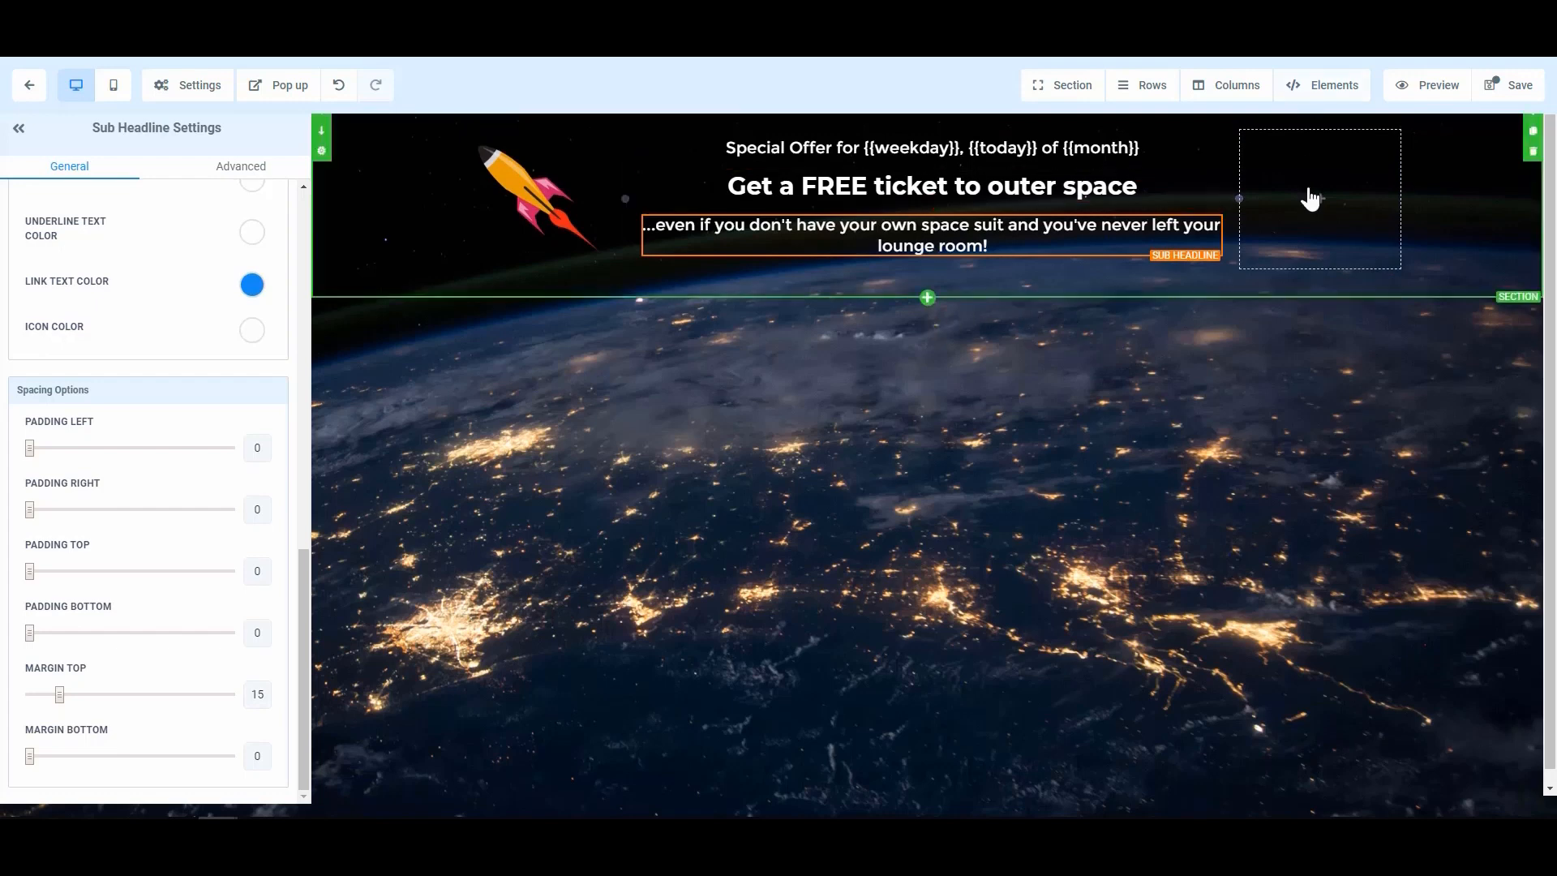
{"action": "mouse_move", "coordinate": [1324, 205]}
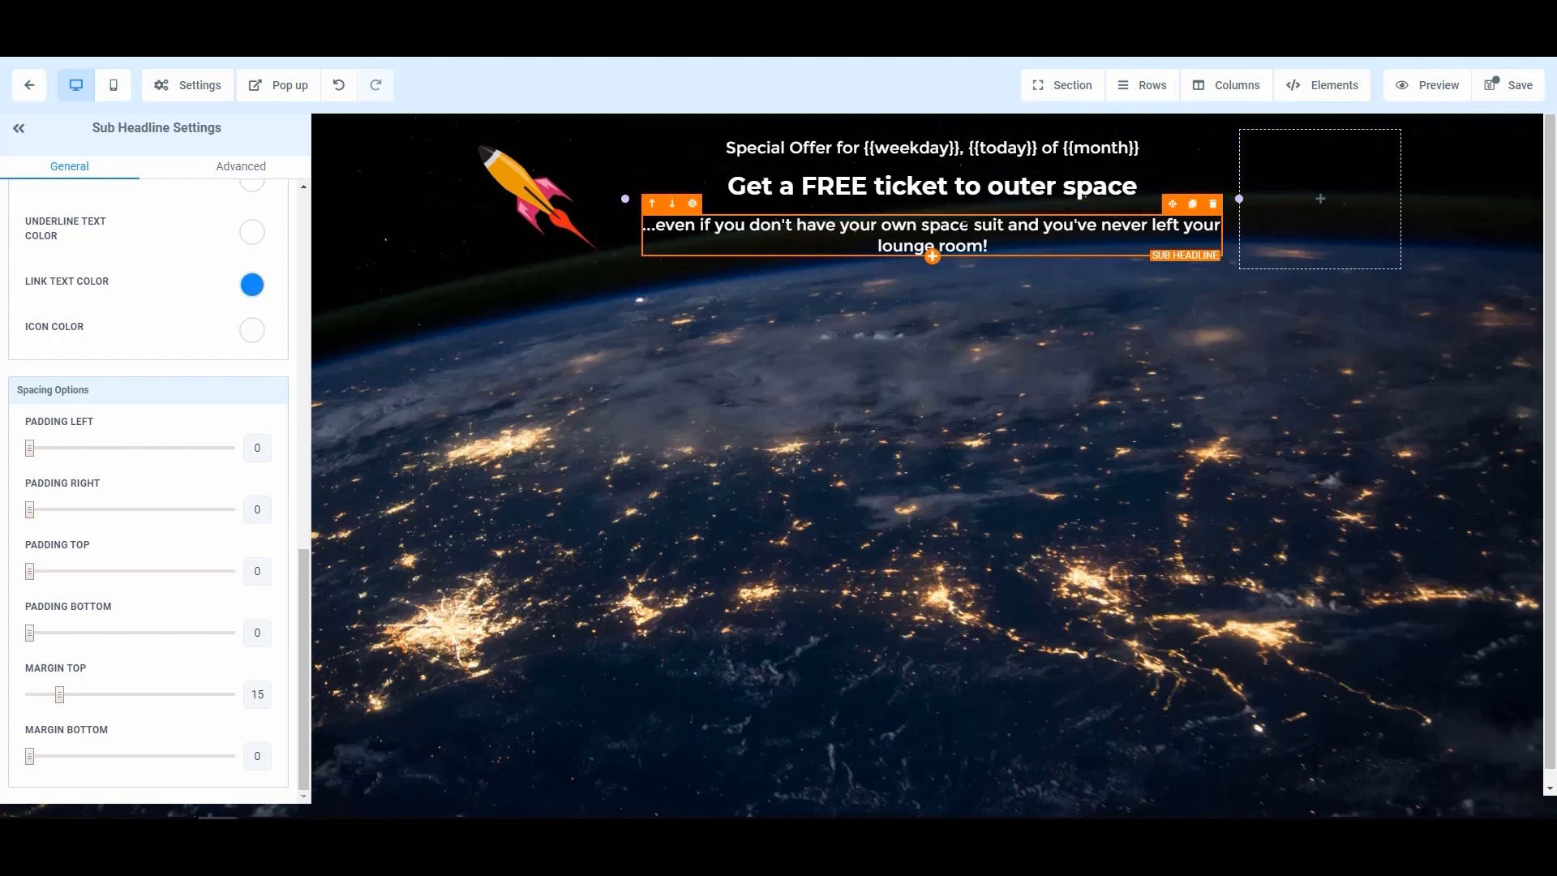
- Set the letter spacing of the lower sub-headline, starting "...even if you don't have your own space suit", to 3px
{"action": "triple_click", "coordinate": [965, 226]}
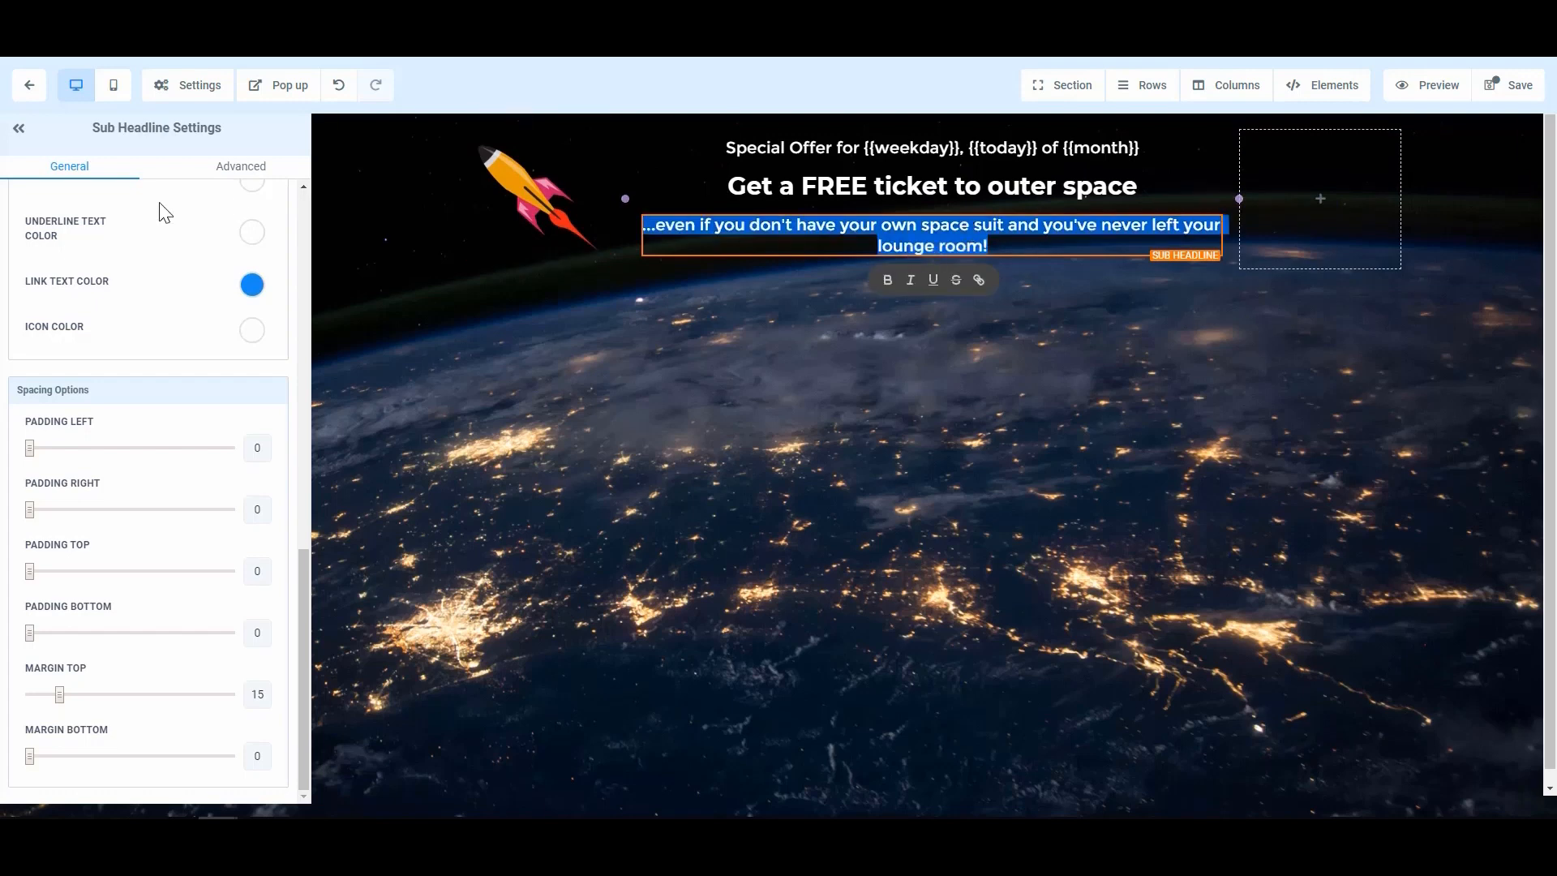
{"action": "scroll", "coordinate": [114, 365], "scroll_direction": "up", "scroll_amount": 10}
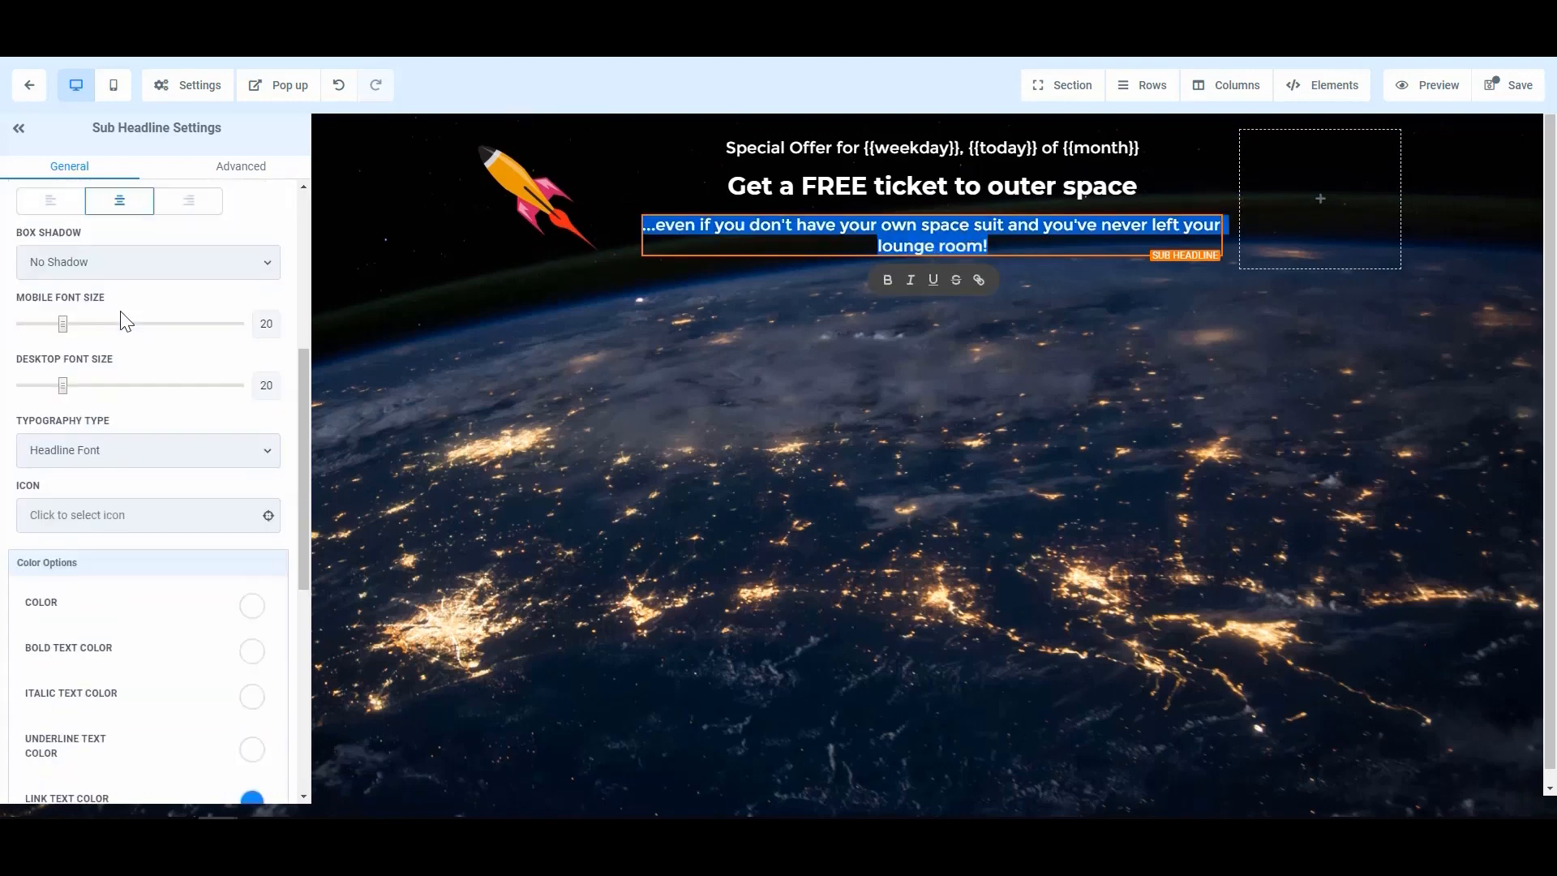
{"action": "scroll", "coordinate": [118, 300], "scroll_direction": "down", "scroll_amount": 1}
{"action": "scroll", "coordinate": [104, 272], "scroll_direction": "up", "scroll_amount": 1}
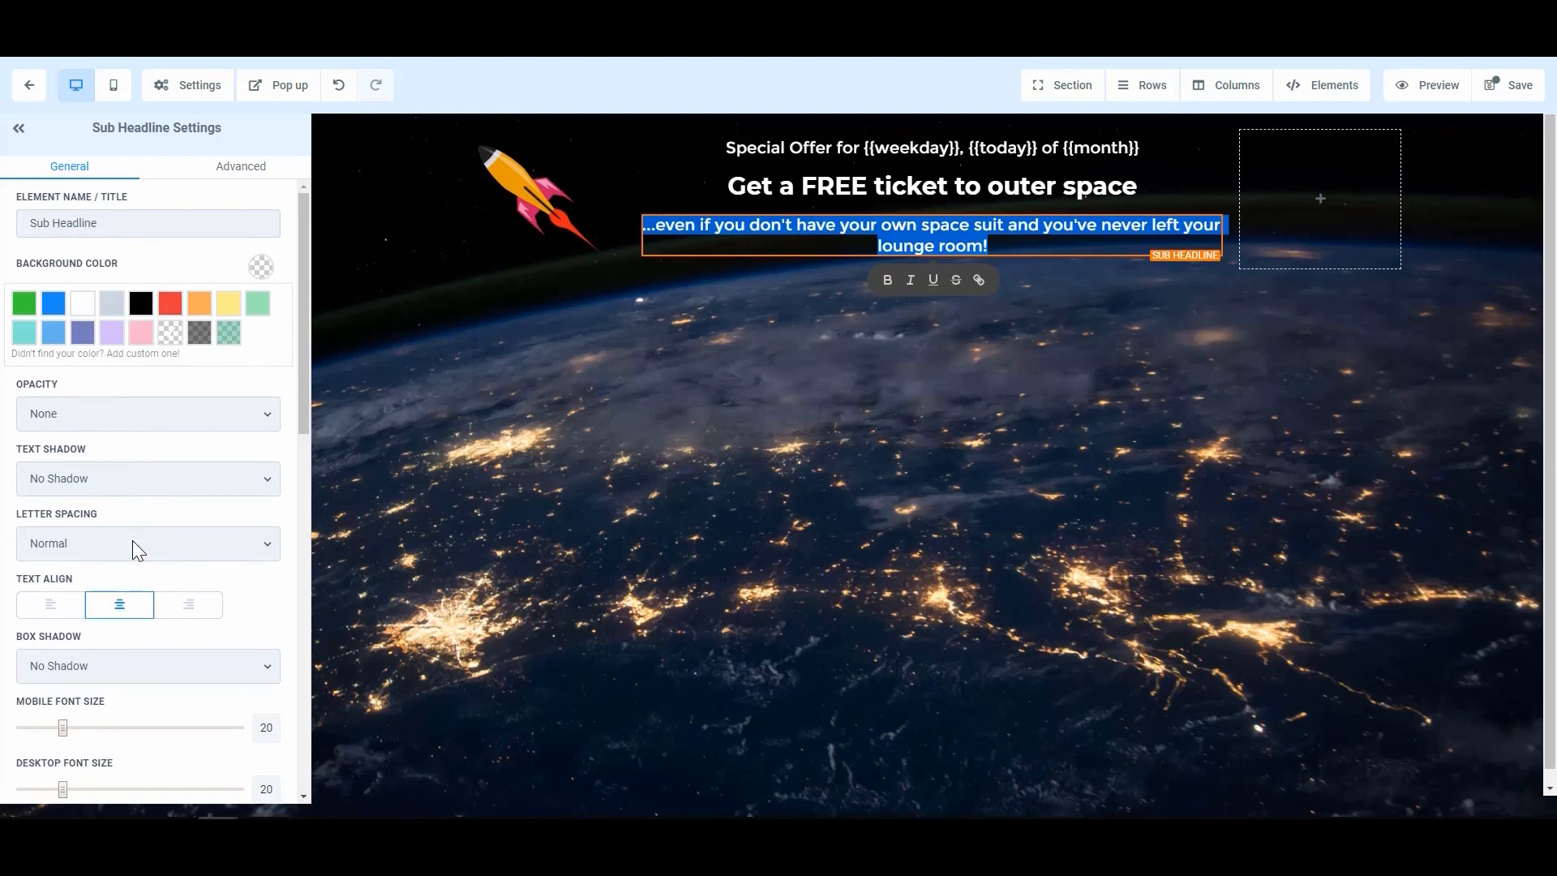
{"action": "scroll", "coordinate": [133, 540], "scroll_direction": "down", "scroll_amount": 2}
{"action": "left_click", "coordinate": [148, 455]}
{"action": "left_click", "coordinate": [81, 563]}
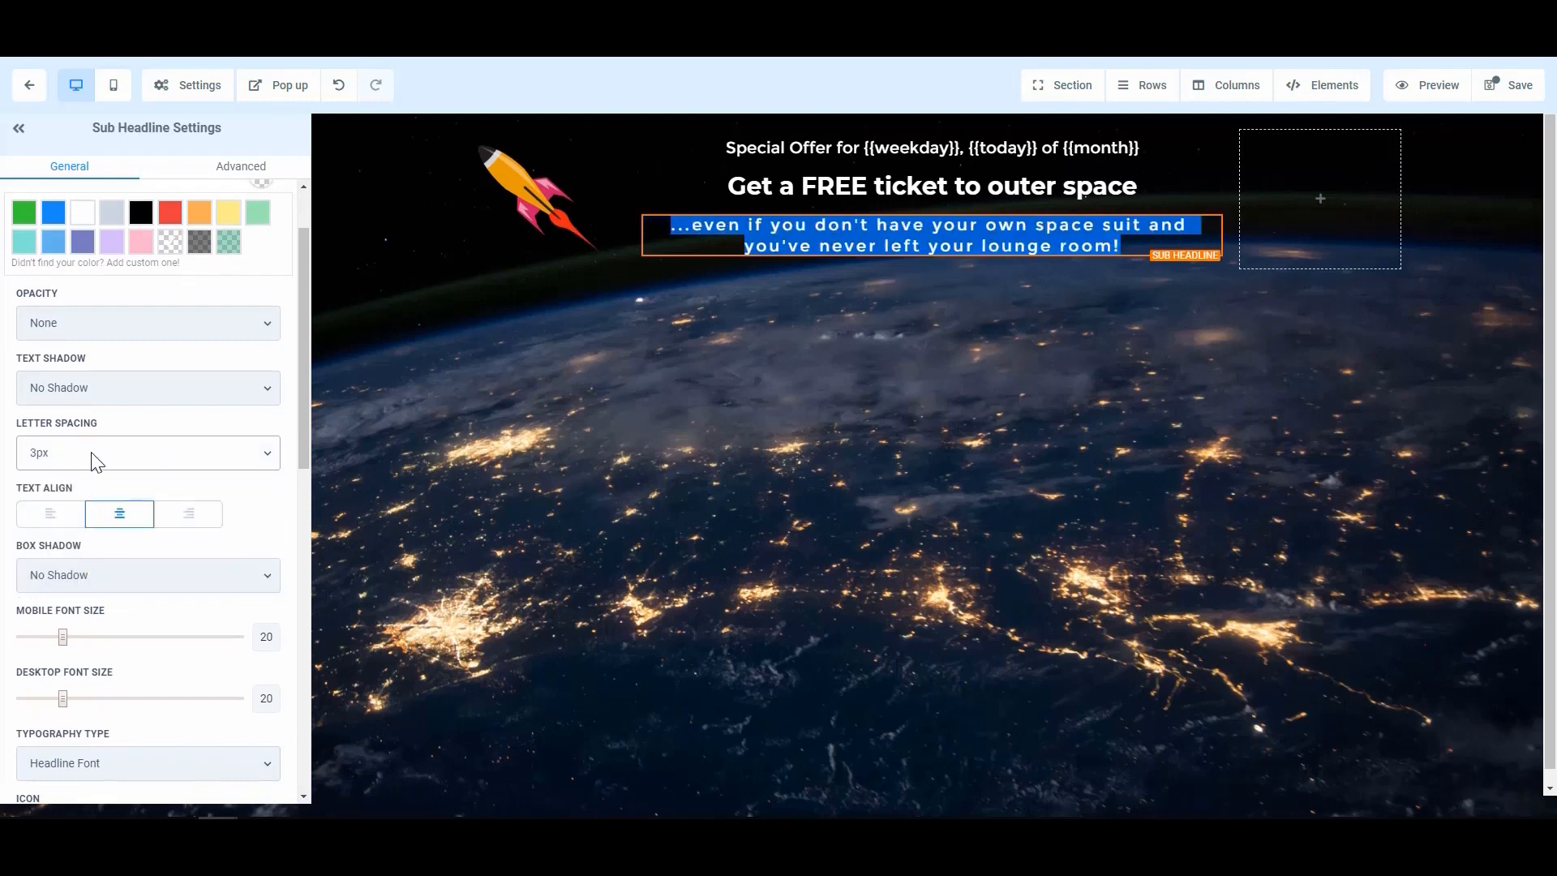
{"action": "scroll", "coordinate": [97, 579], "scroll_direction": "down", "scroll_amount": 5}
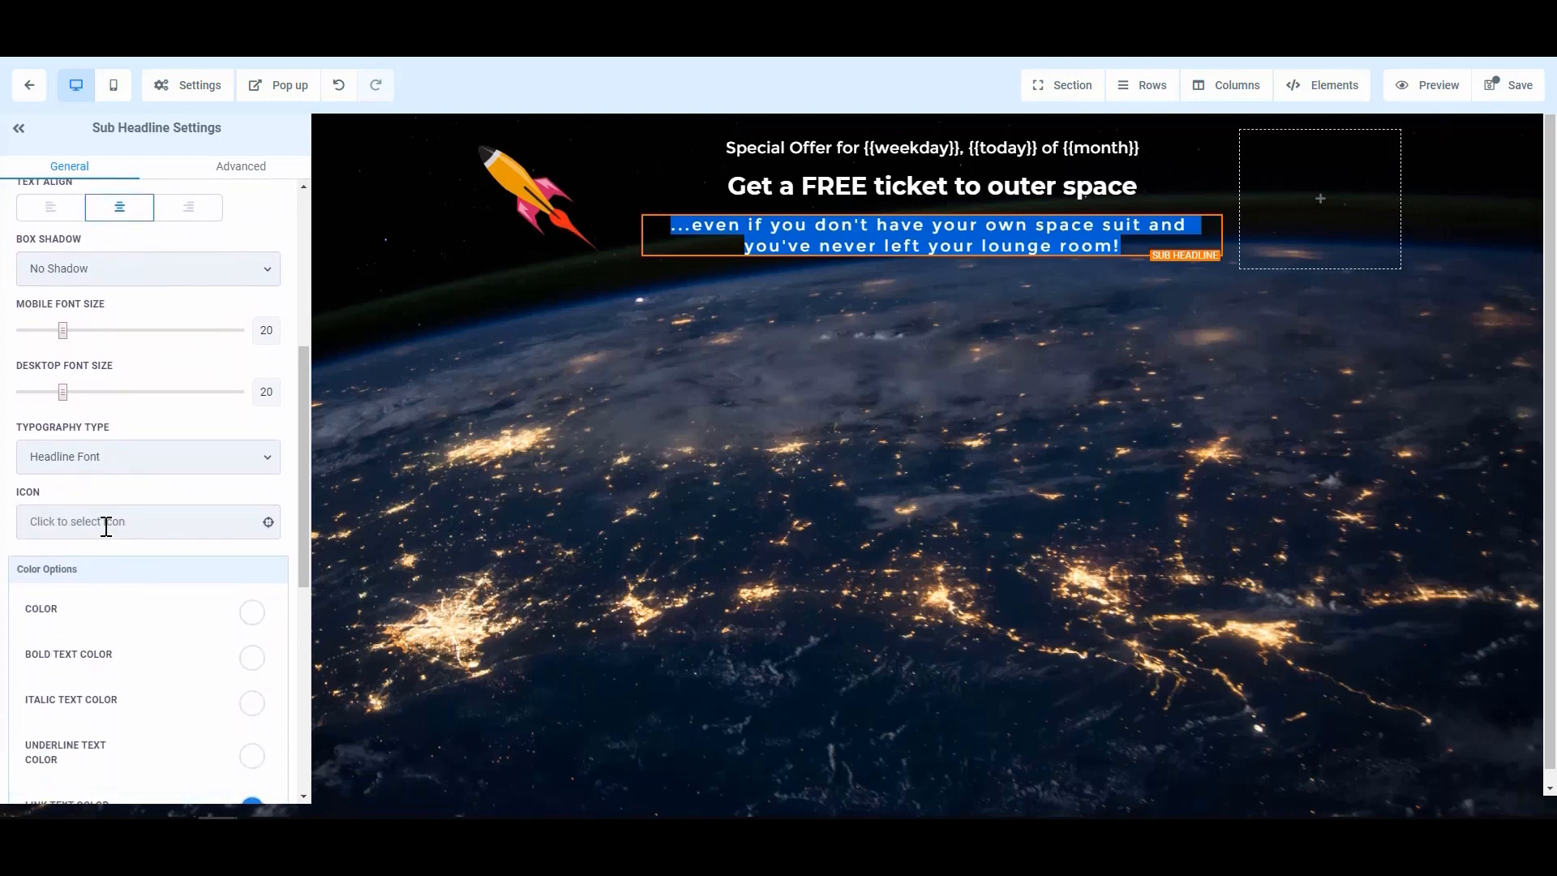
{"action": "scroll", "coordinate": [106, 527], "scroll_direction": "down", "scroll_amount": 1}
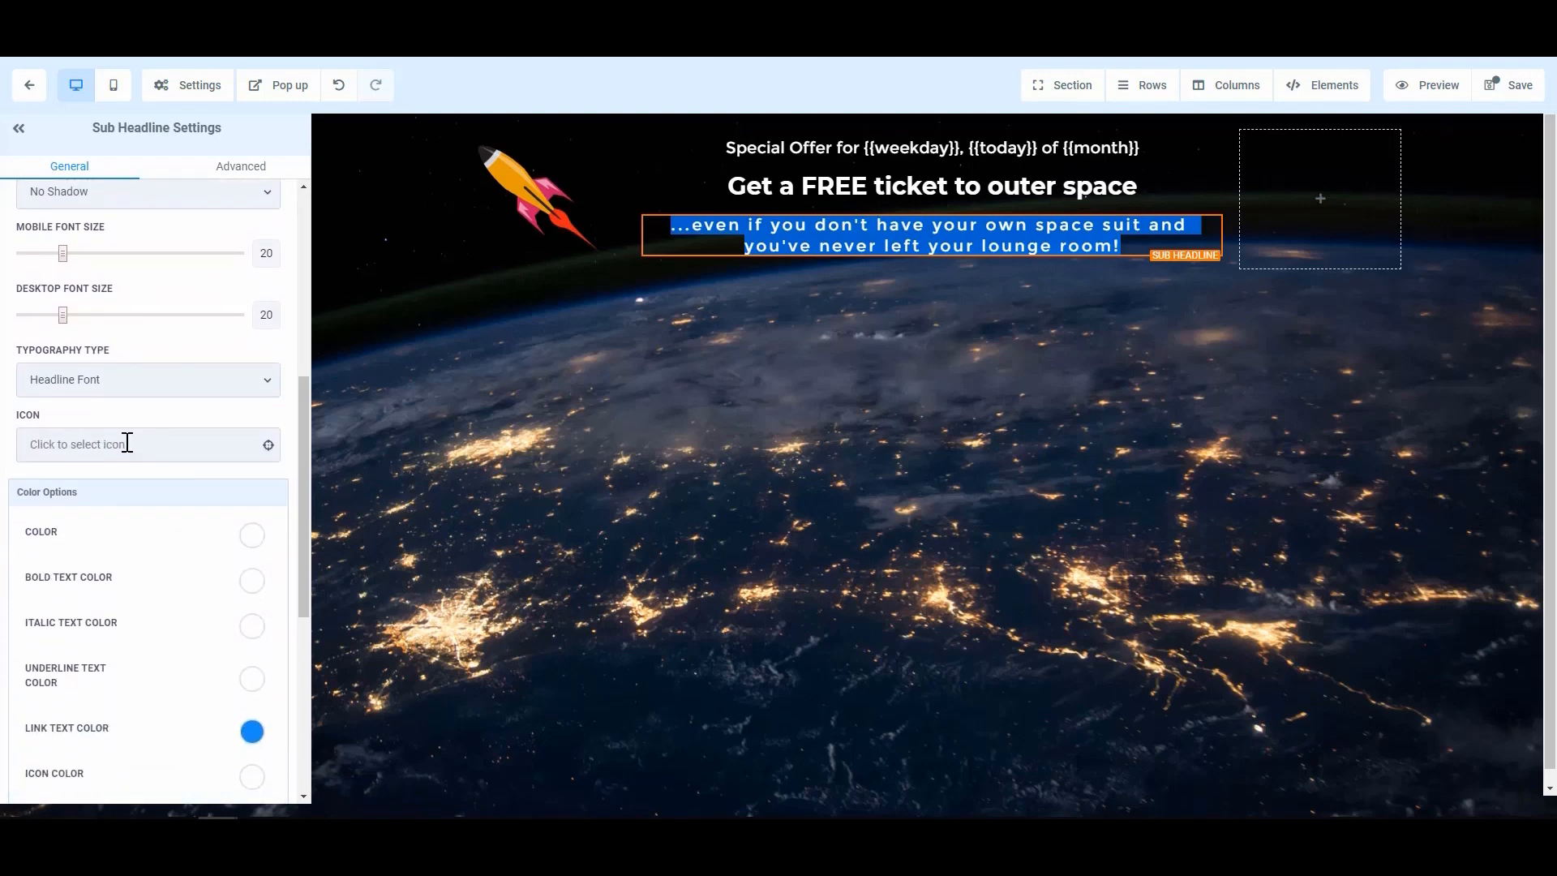
{"action": "scroll", "coordinate": [127, 442], "scroll_direction": "down", "scroll_amount": 3}
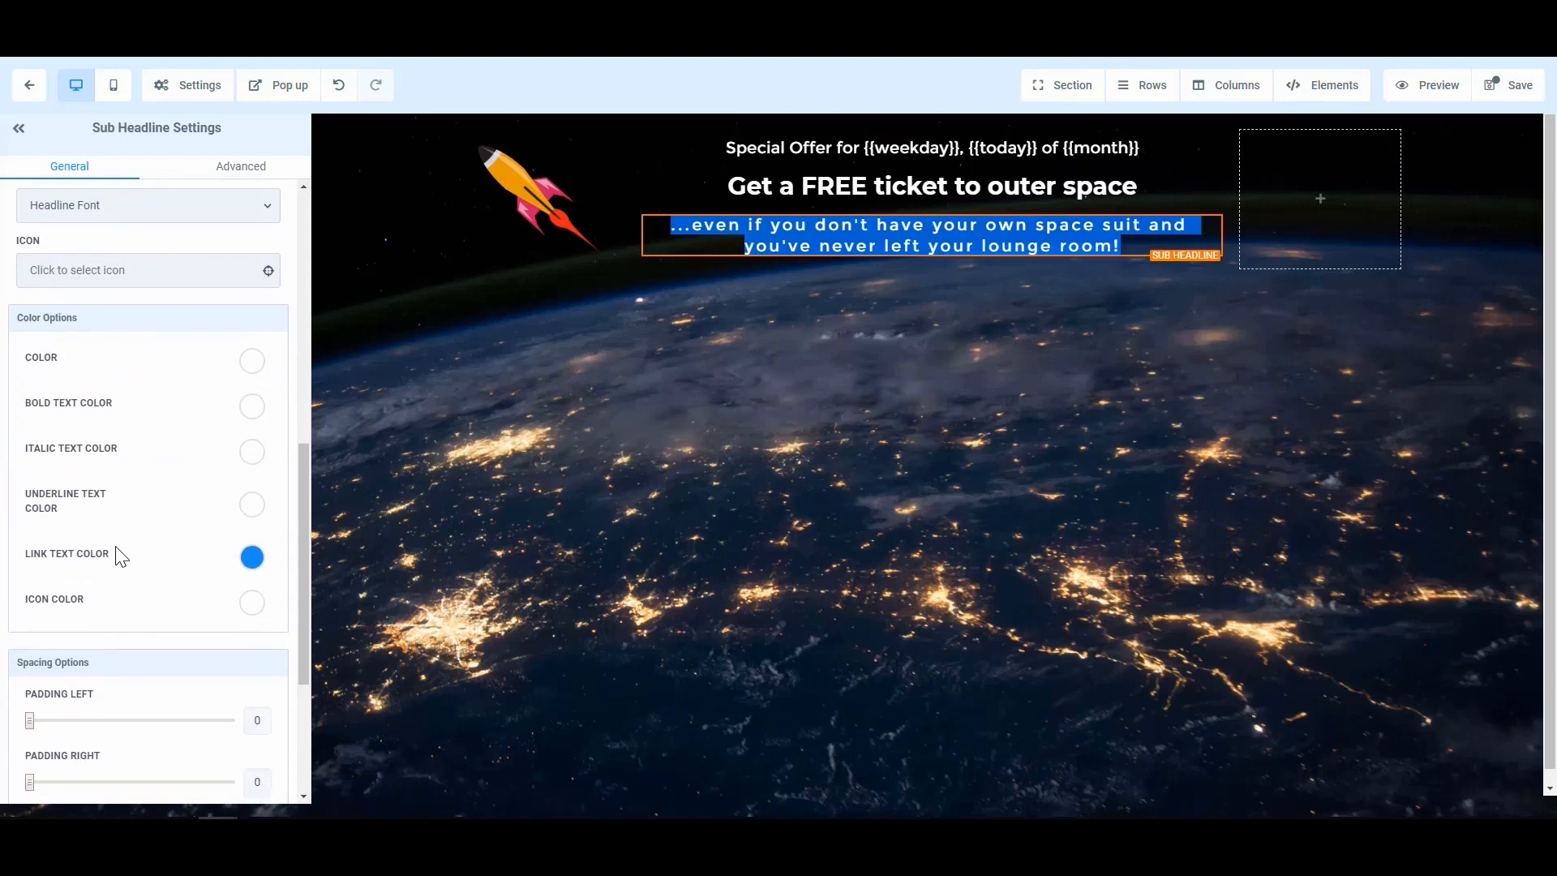
{"action": "scroll", "coordinate": [118, 551], "scroll_direction": "down", "scroll_amount": 4}
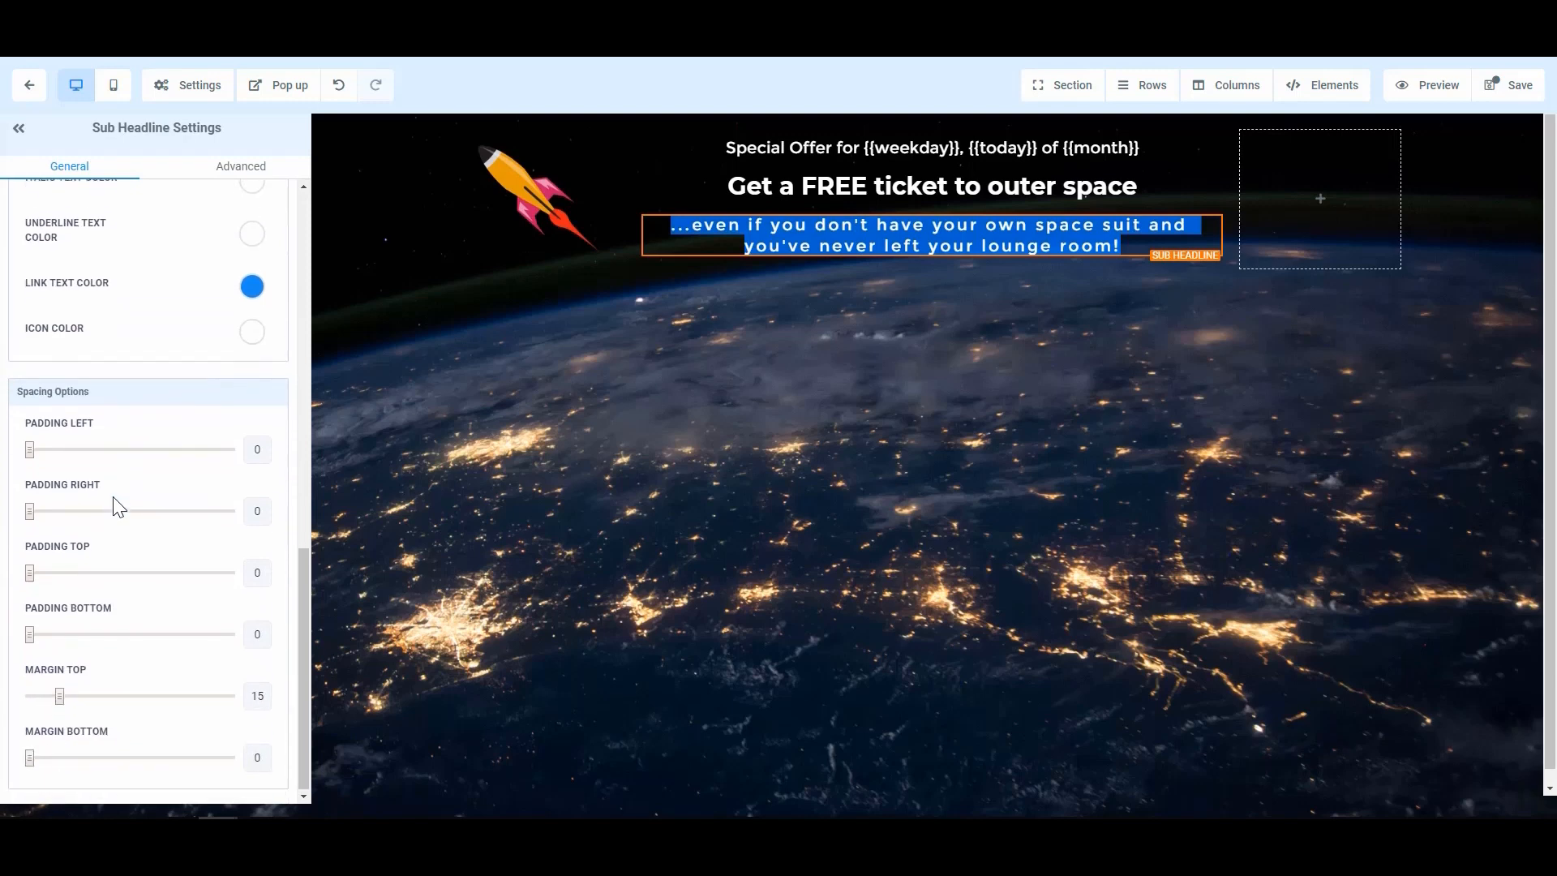
{"action": "scroll", "coordinate": [119, 511], "scroll_direction": "up", "scroll_amount": 5}
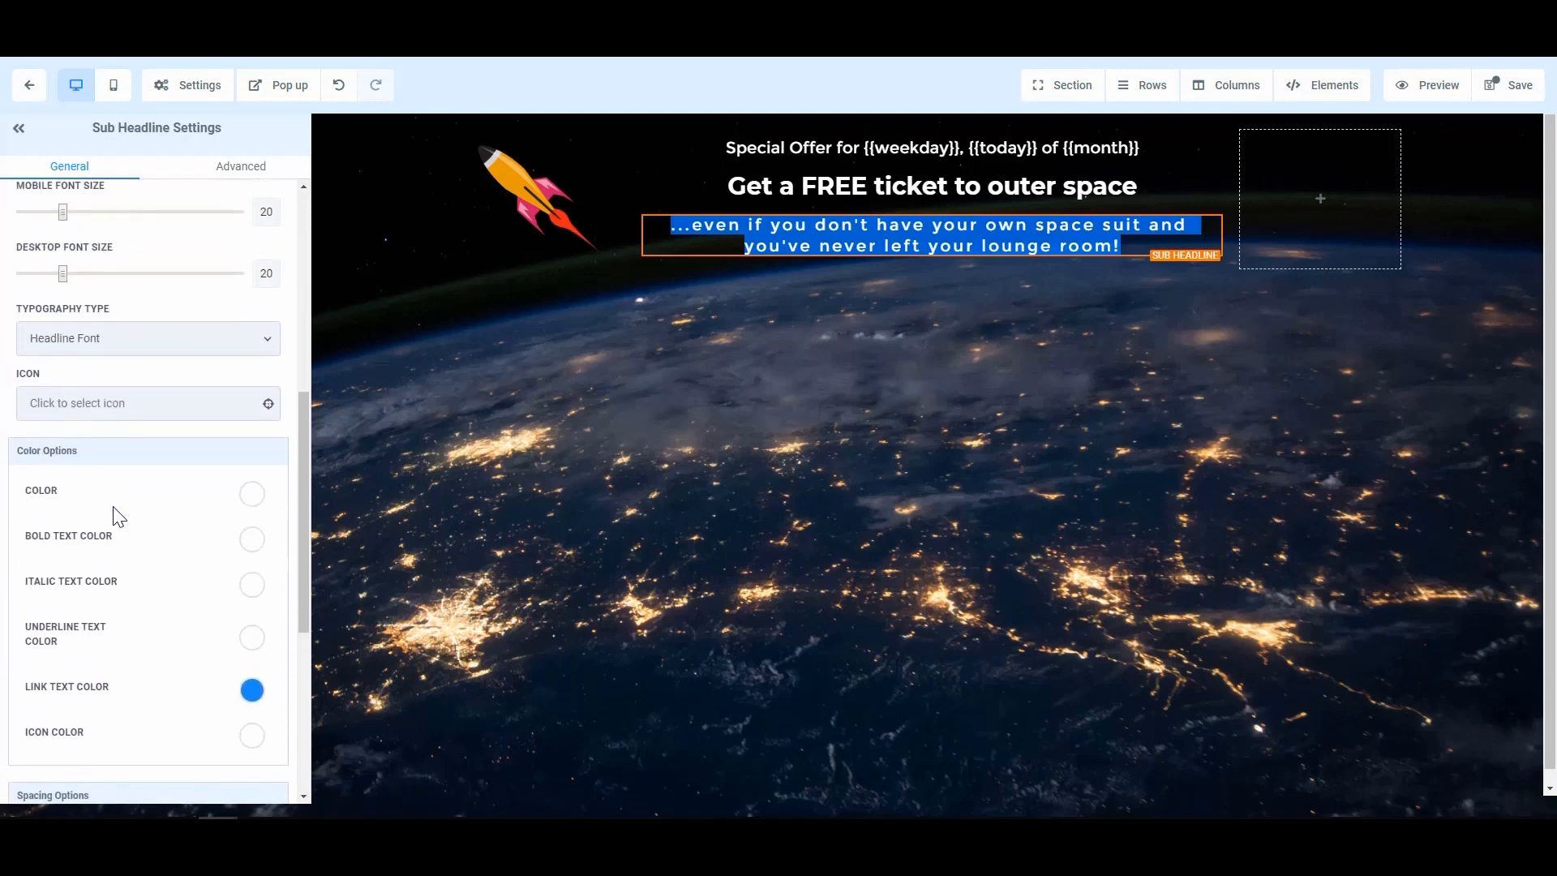
{"action": "scroll", "coordinate": [118, 516], "scroll_direction": "up", "scroll_amount": 3}
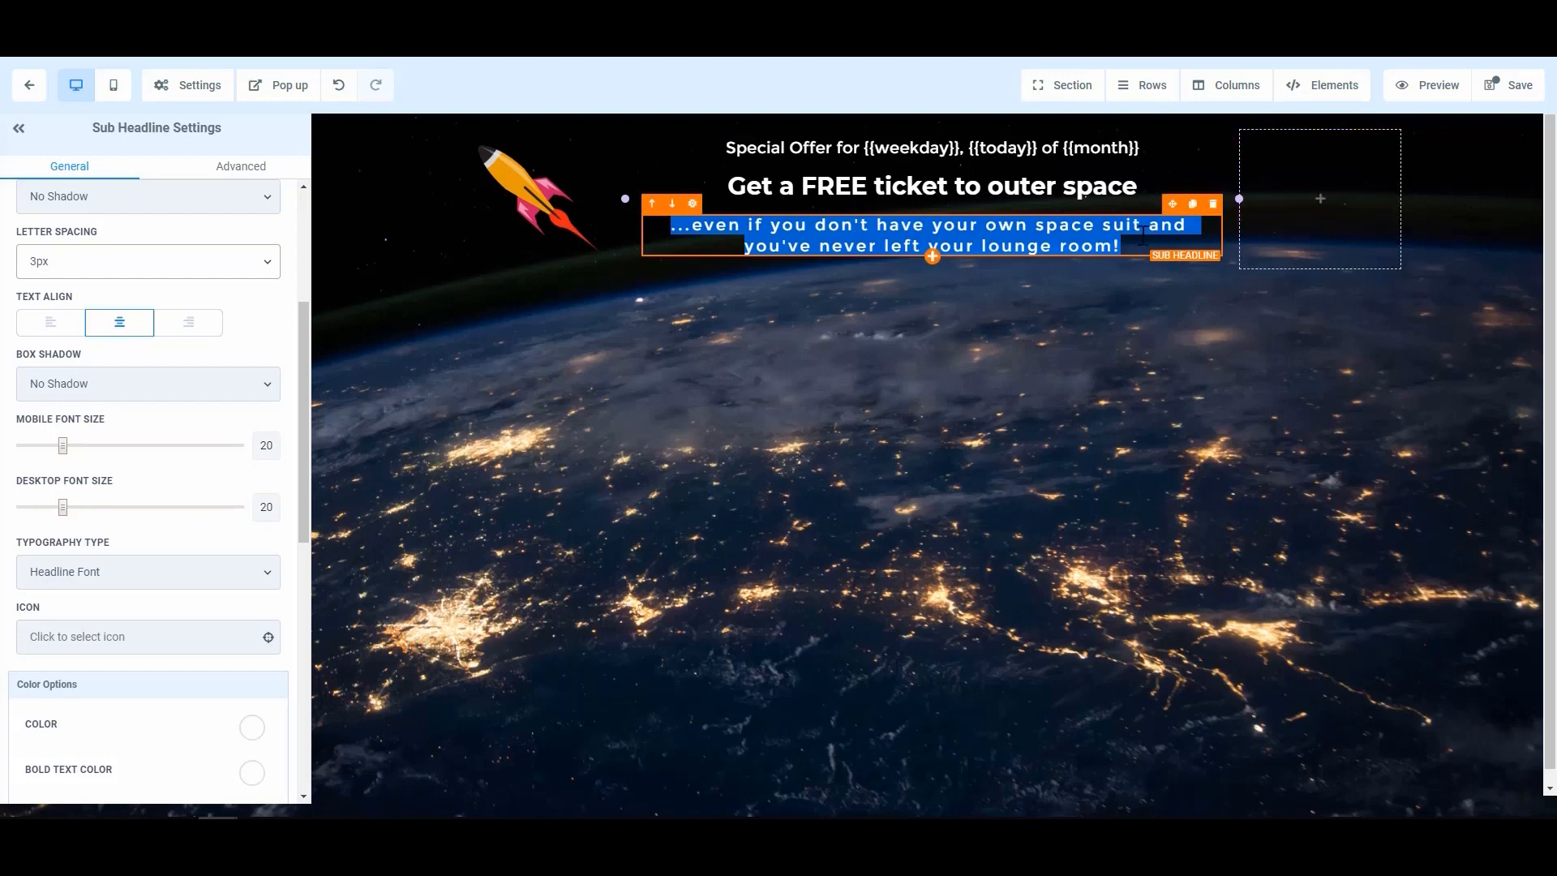
- Duplicate the lower sub-headline into the empty third column and replace the copy's text with the business's postal address
{"action": "left_click", "coordinate": [1192, 204]}
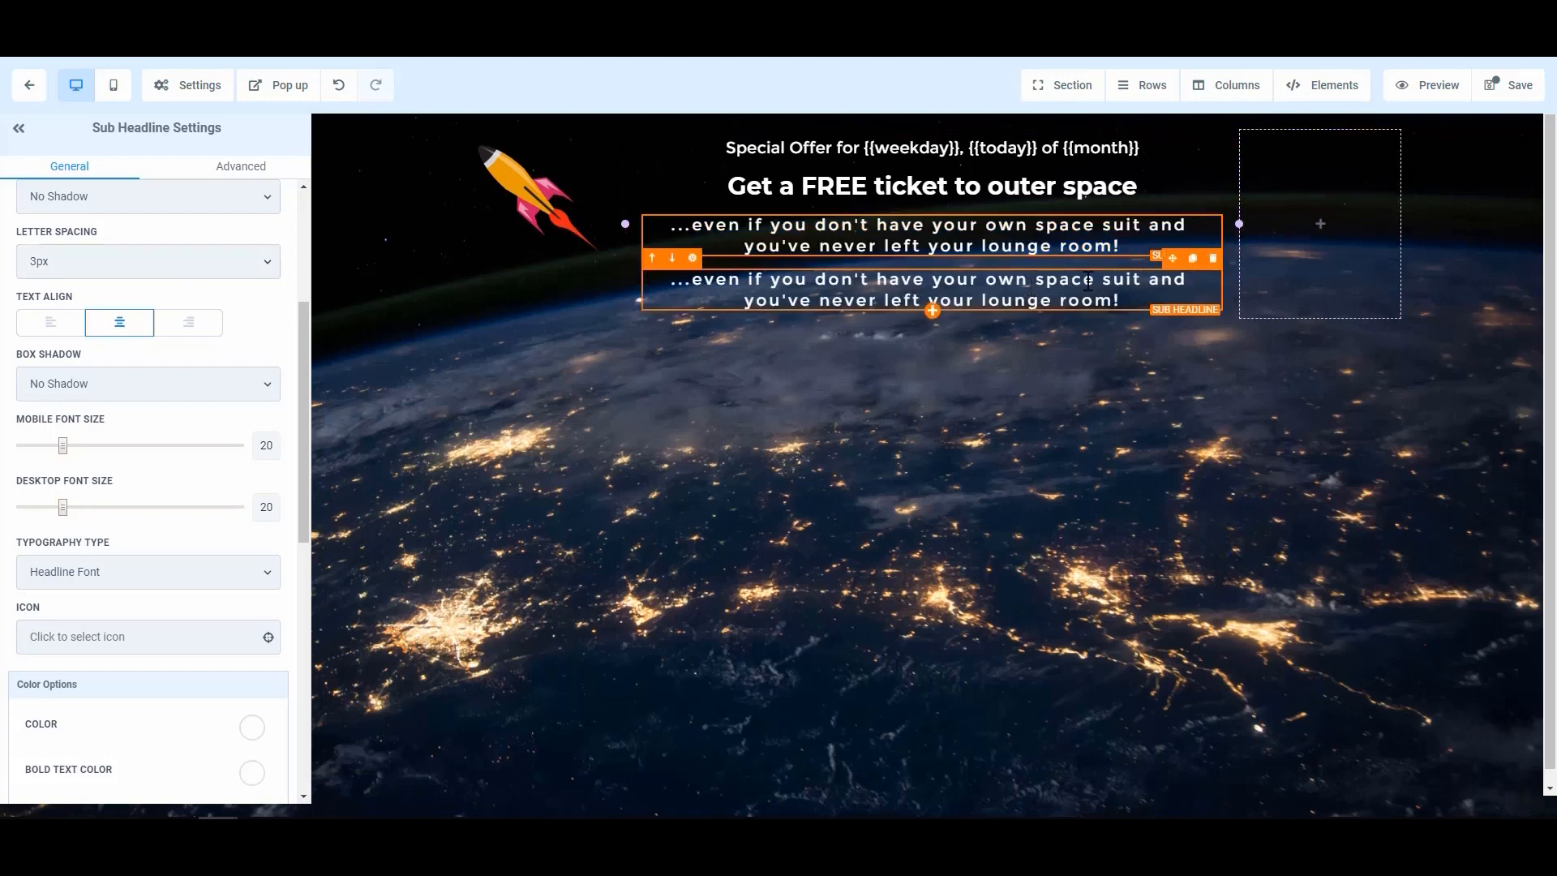
{"action": "left_click_drag", "start_coordinate": [1218, 263], "coordinate": [1306, 230]}
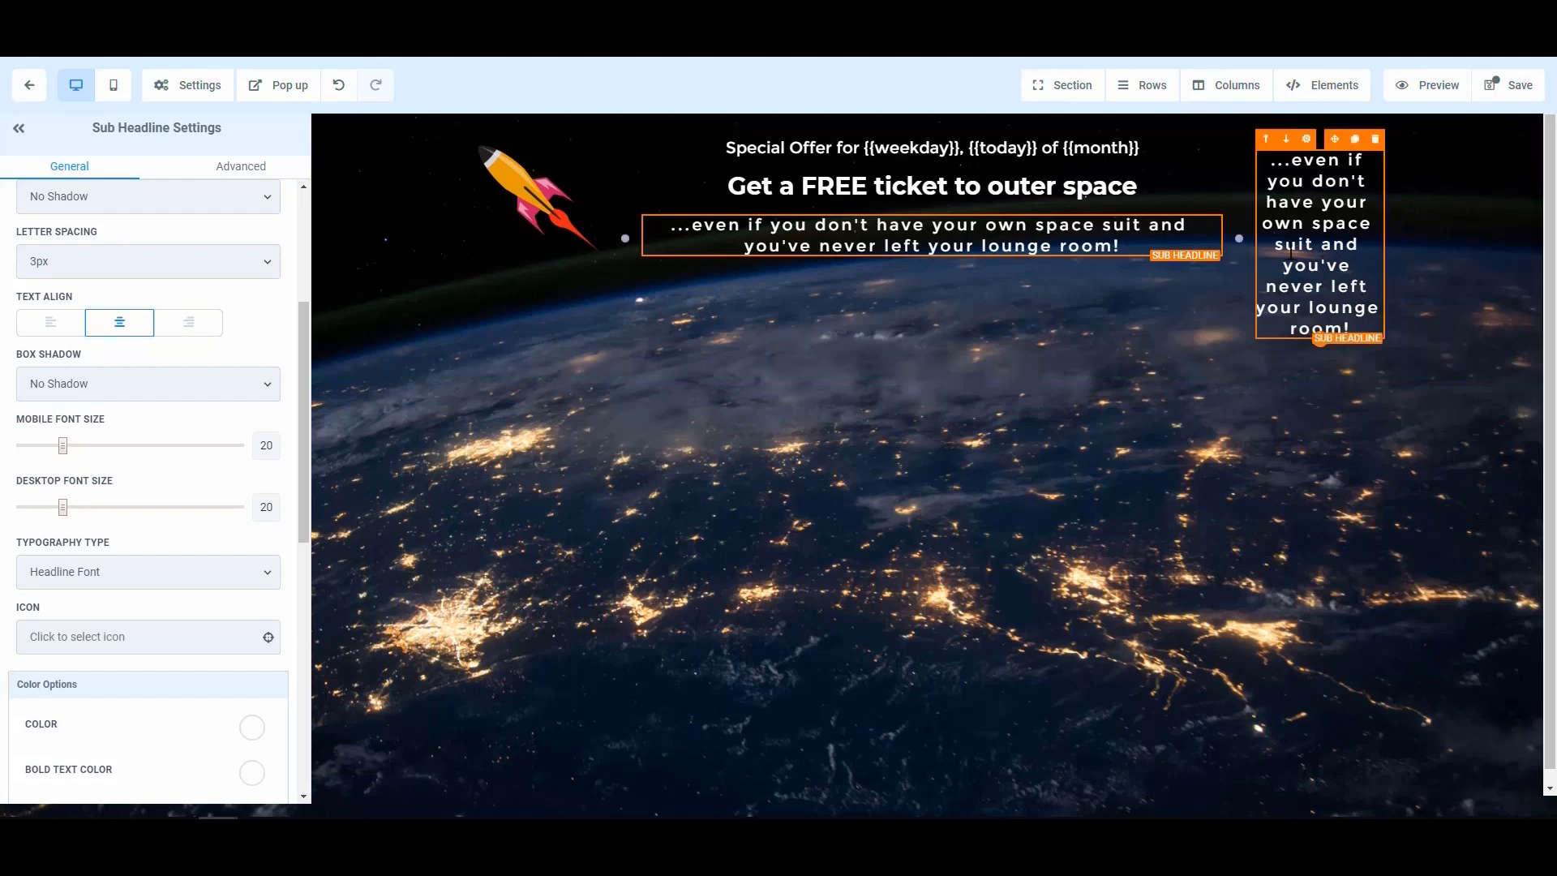
{"action": "triple_click", "coordinate": [1301, 249]}
{"action": "type", "text": "123 Rocket Drive  Spaceville XT 1000"}
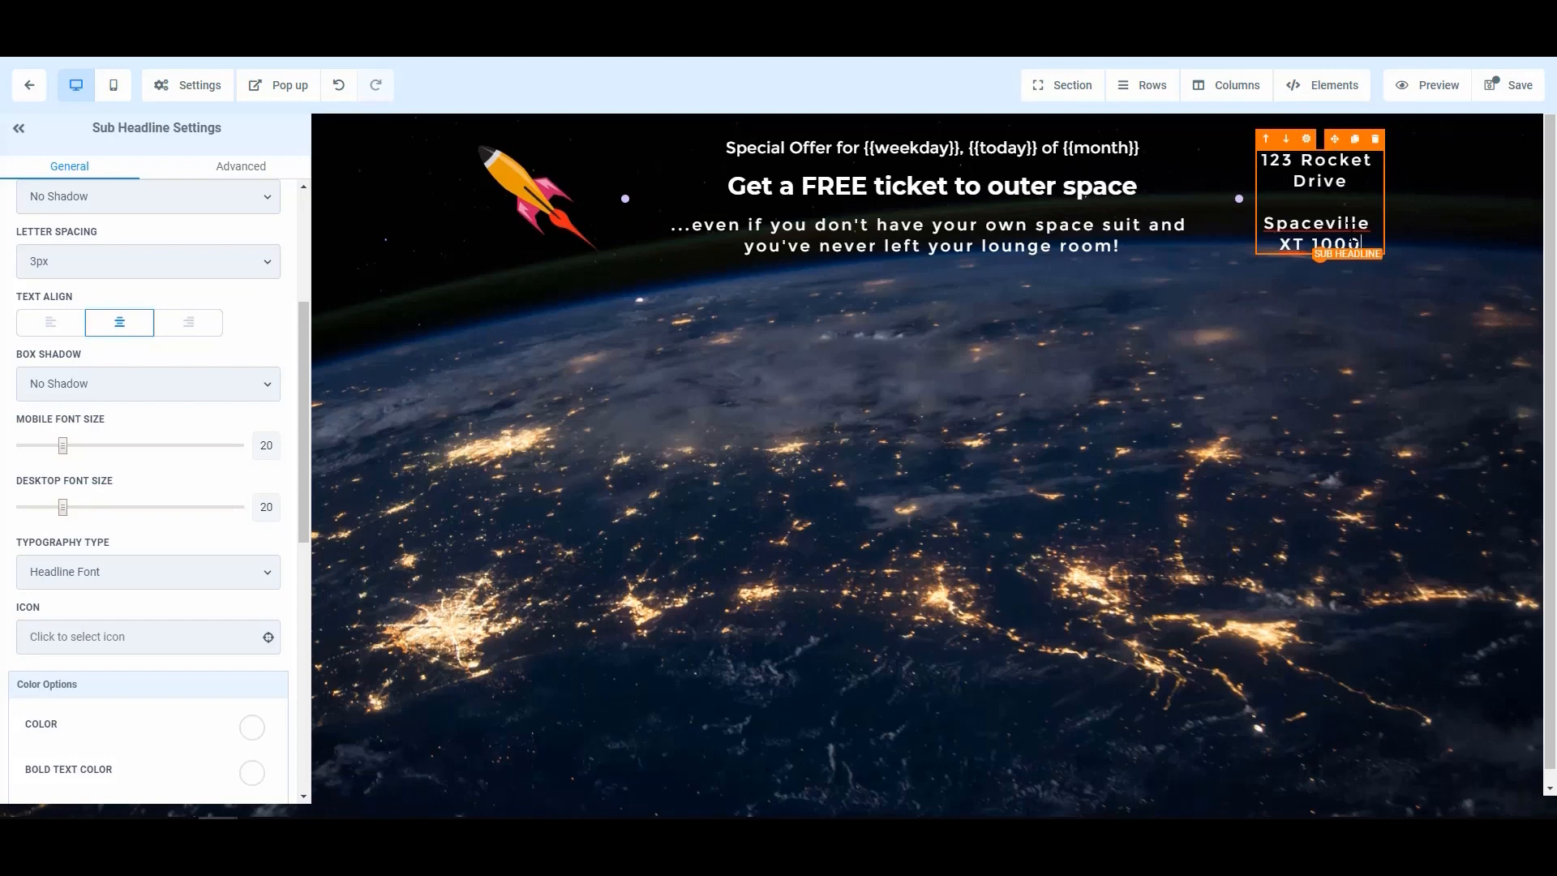
- Align the address text in the third column to the right
{"action": "key", "text": "ctrl+a"}
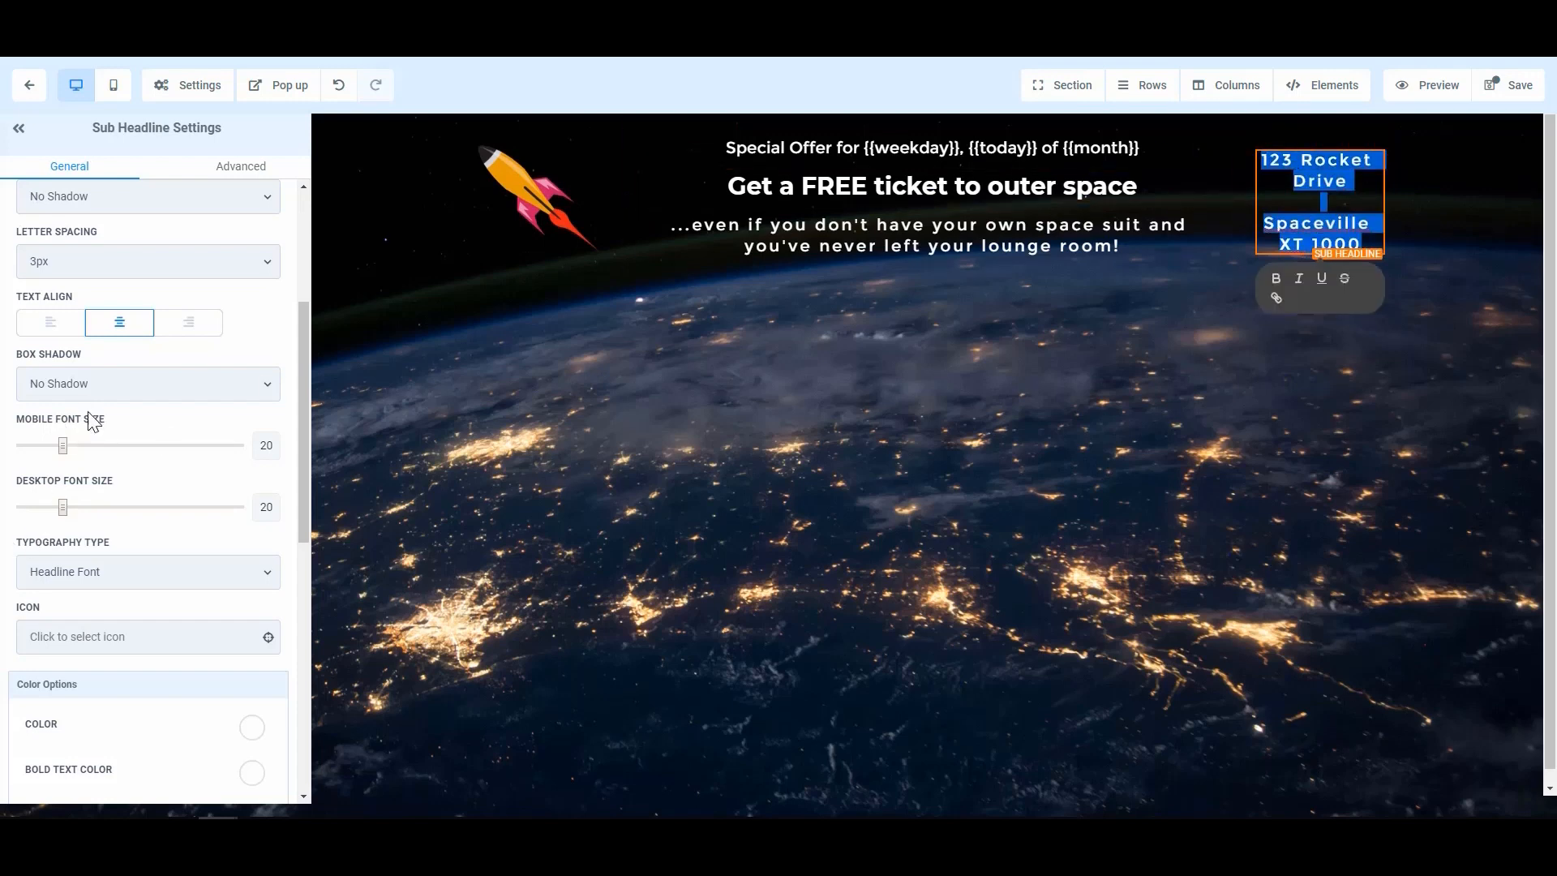
{"action": "scroll", "coordinate": [166, 341], "scroll_direction": "up", "scroll_amount": 1}
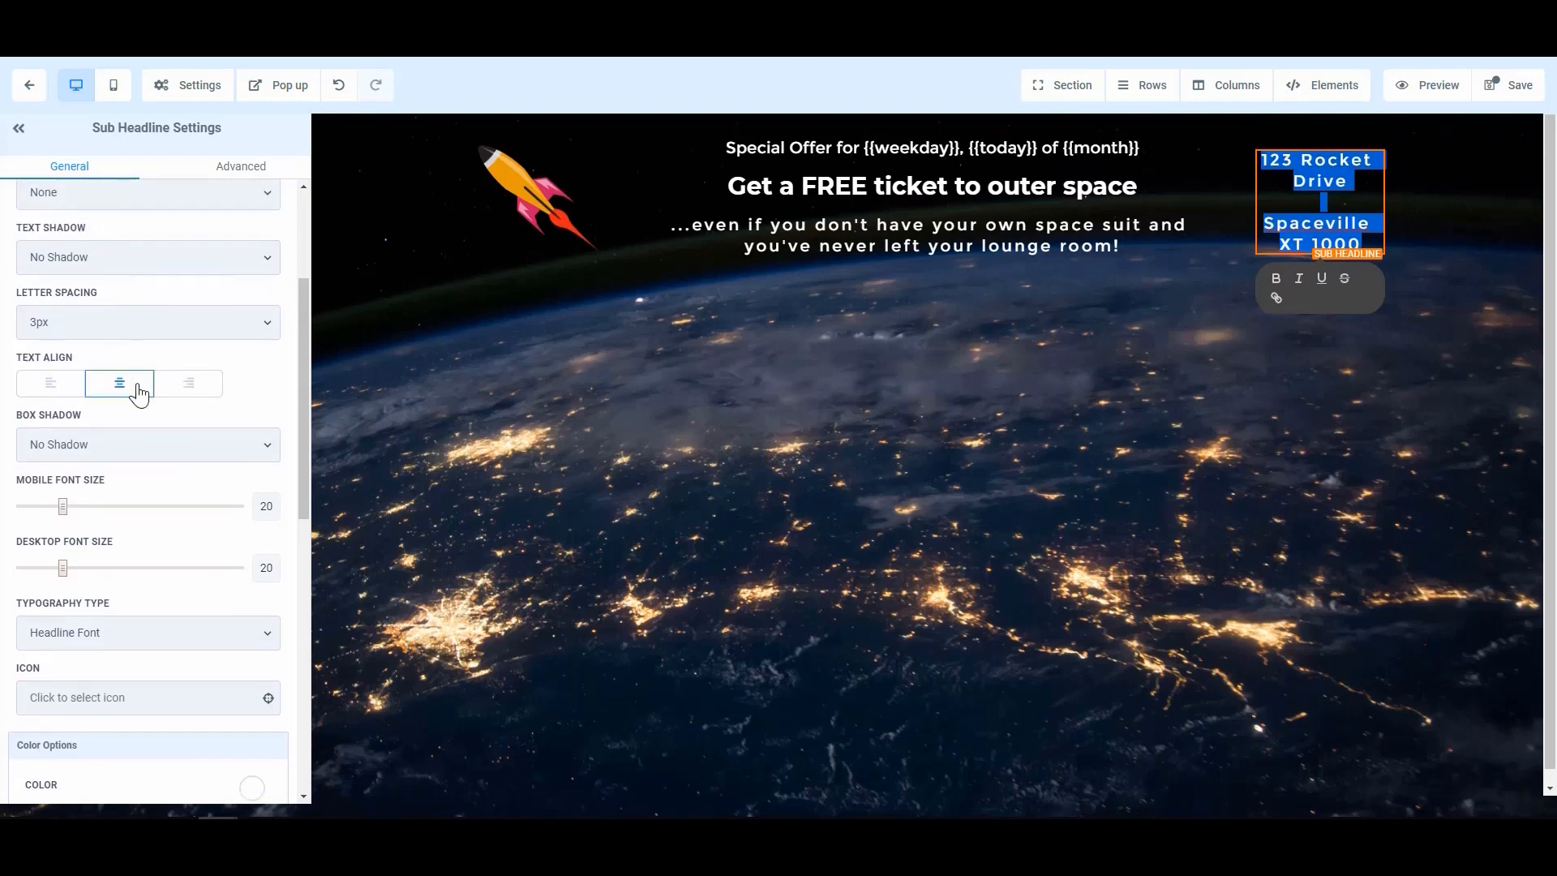
{"action": "left_click", "coordinate": [189, 389]}
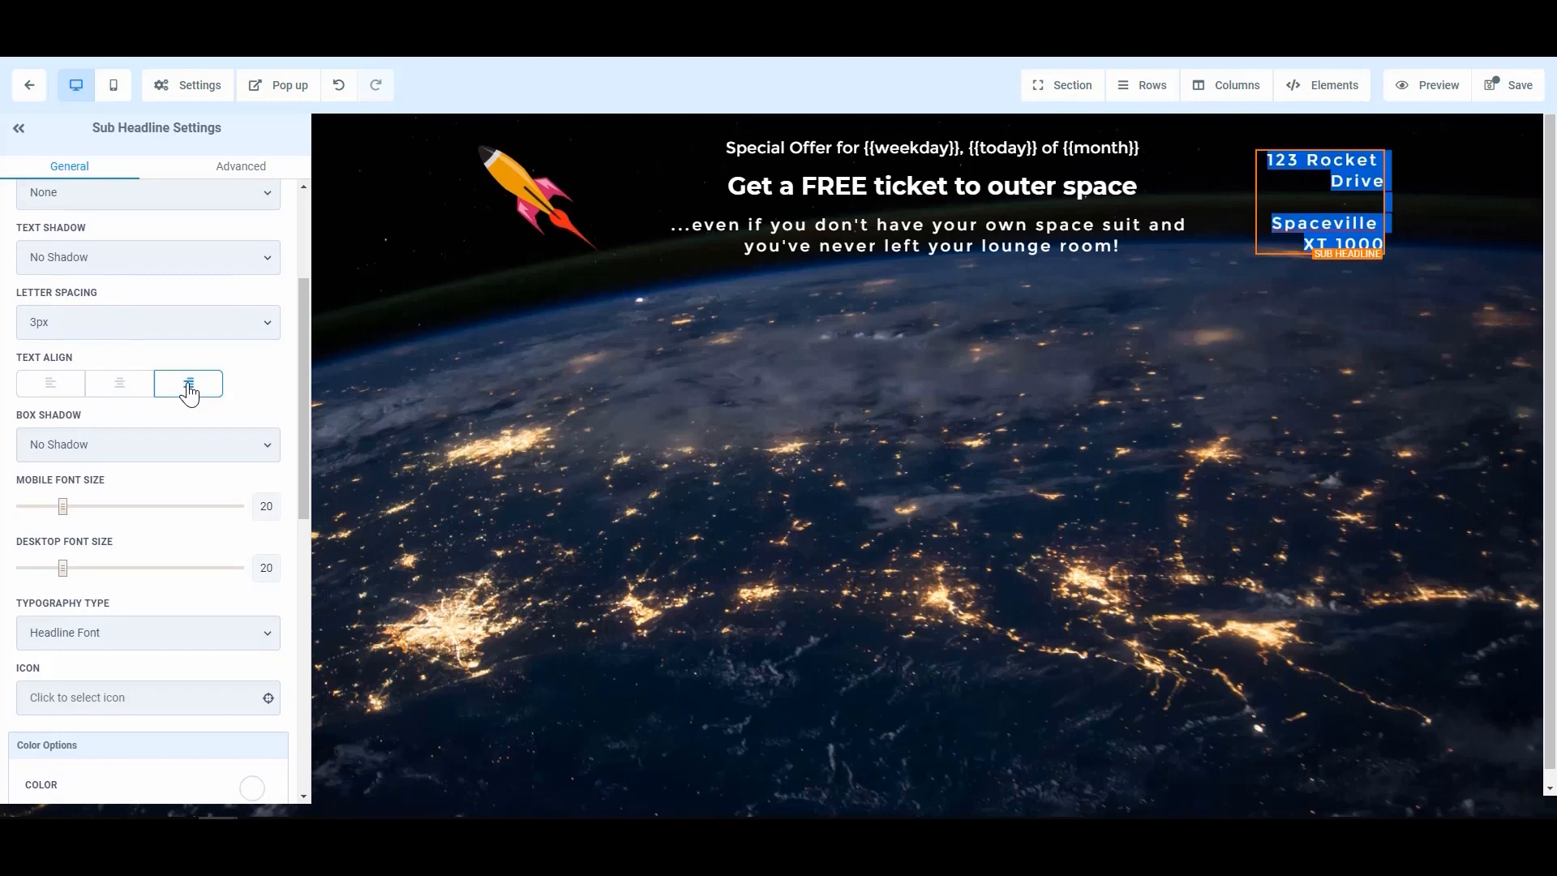
- Set the letter spacing of the address text to Normal
{"action": "scroll", "coordinate": [122, 442], "scroll_direction": "up", "scroll_amount": 2}
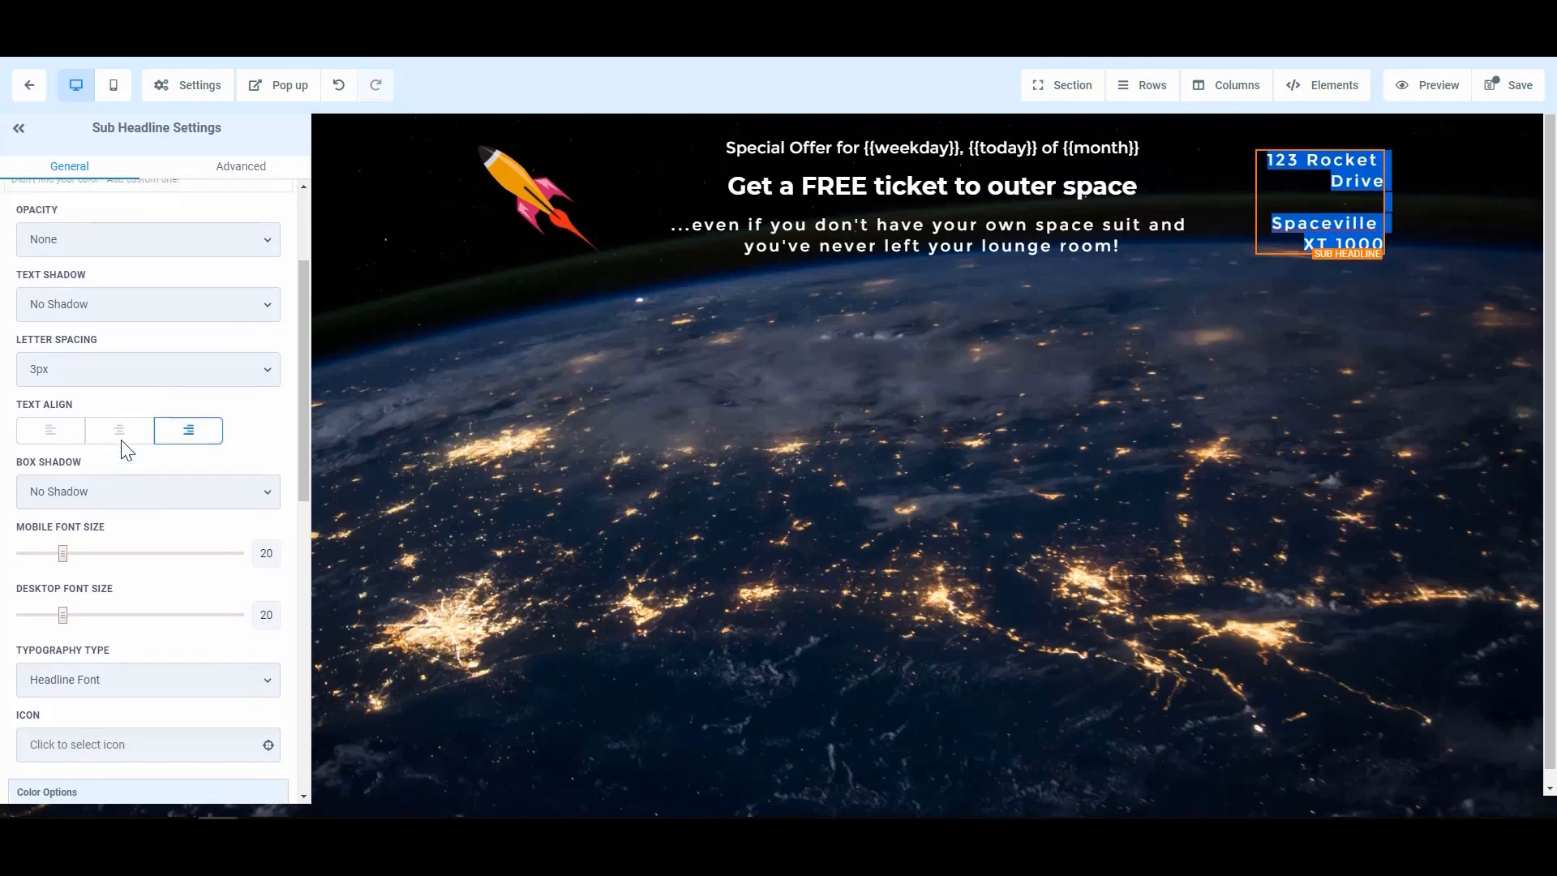
{"action": "scroll", "coordinate": [121, 441], "scroll_direction": "up", "scroll_amount": 1}
{"action": "scroll", "coordinate": [121, 441], "scroll_direction": "down", "scroll_amount": 8}
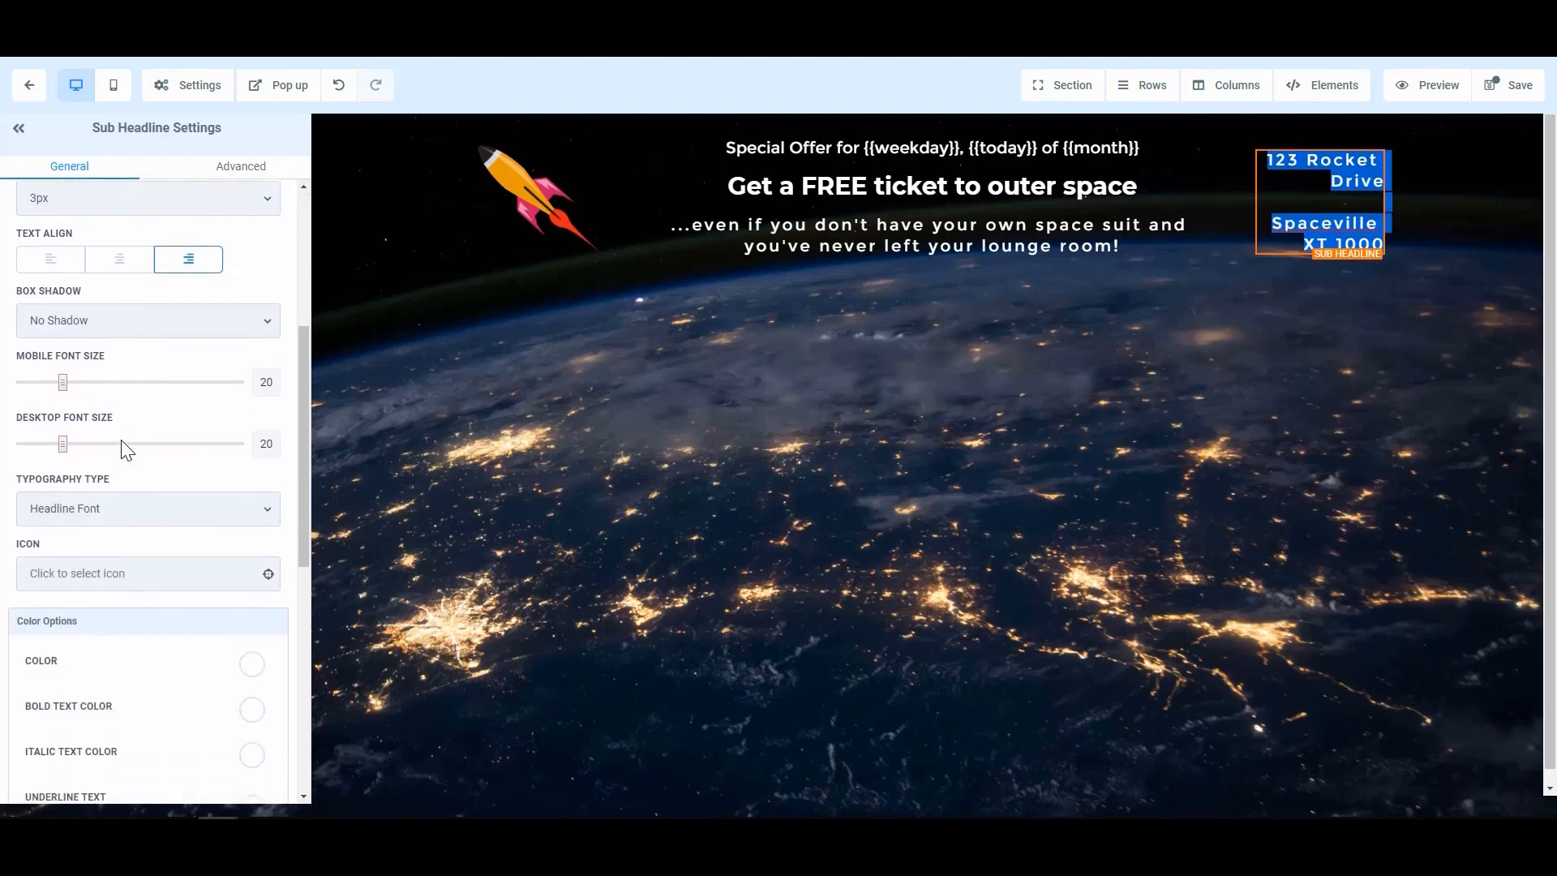
{"action": "scroll", "coordinate": [126, 451], "scroll_direction": "down", "scroll_amount": 5}
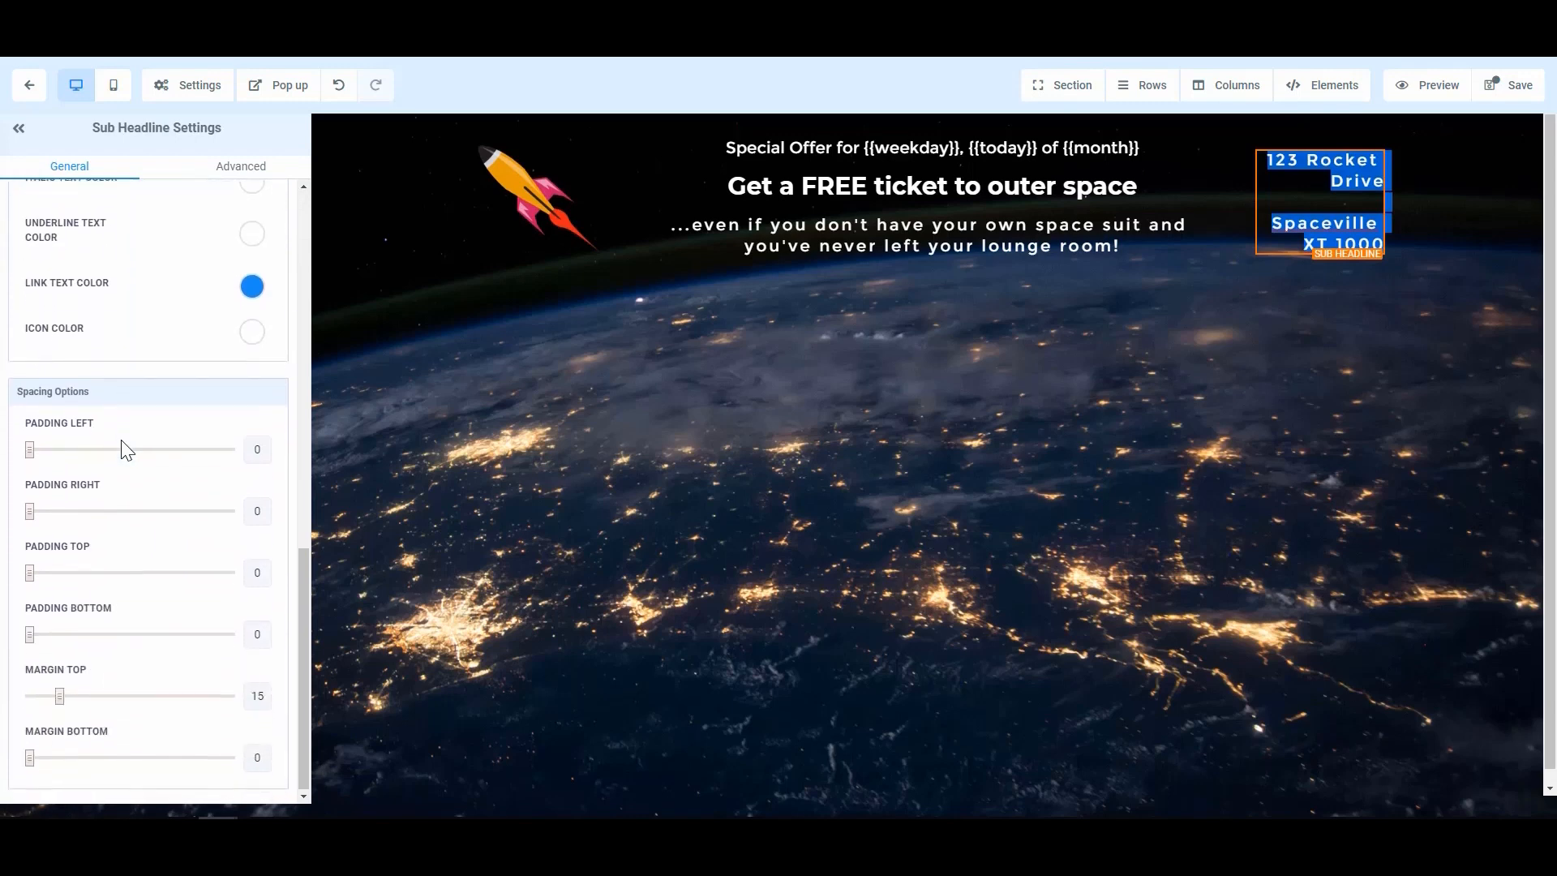
{"action": "scroll", "coordinate": [126, 451], "scroll_direction": "up", "scroll_amount": 10}
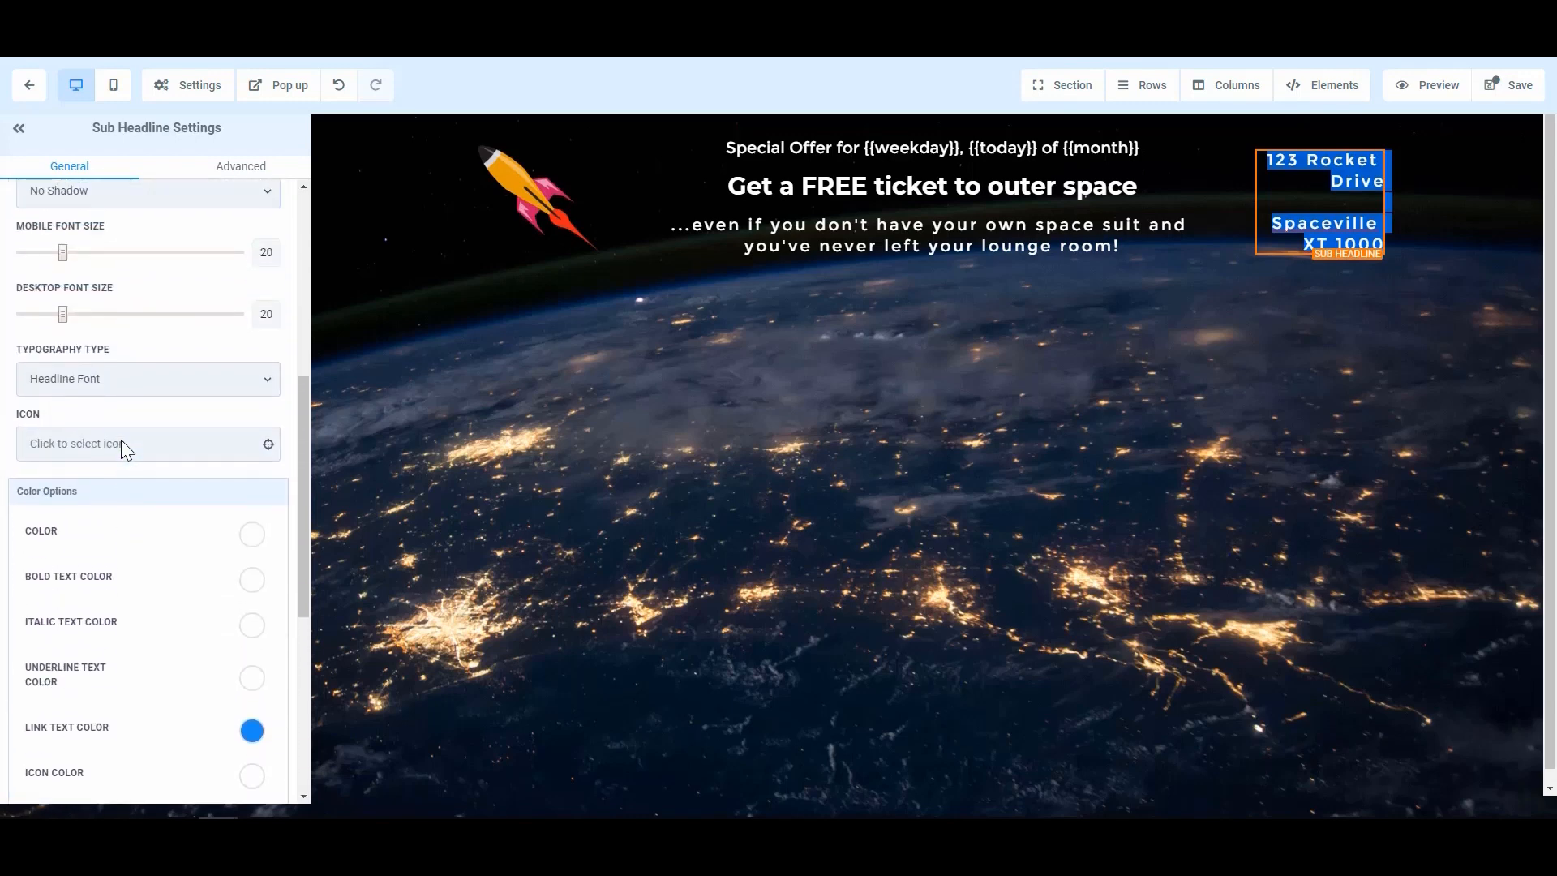
{"action": "scroll", "coordinate": [121, 446], "scroll_direction": "up", "scroll_amount": 2}
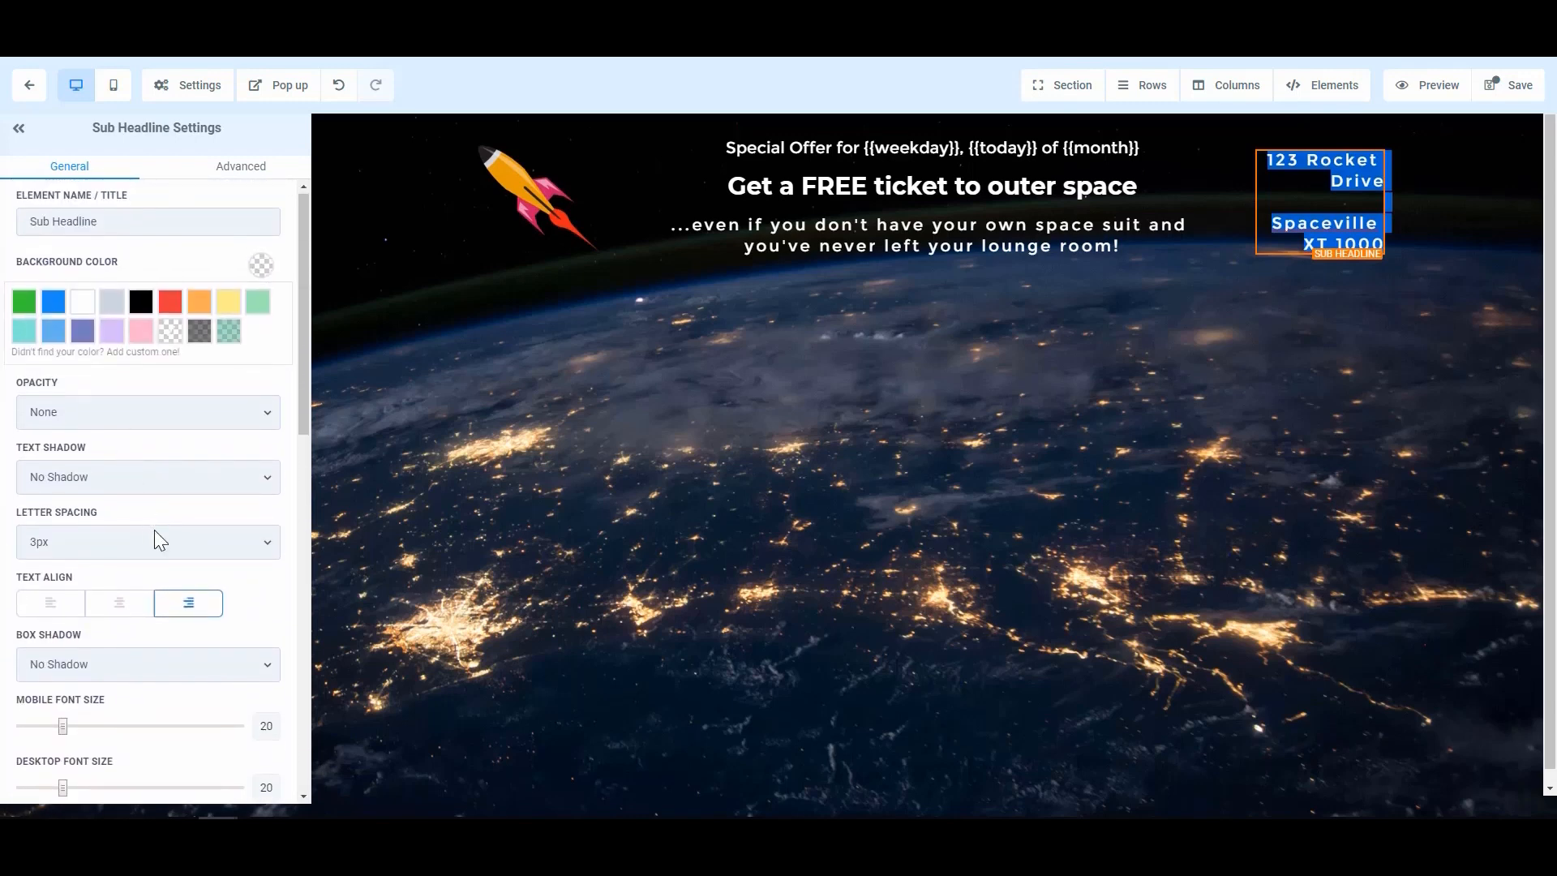
{"action": "left_click", "coordinate": [173, 542]}
{"action": "left_click", "coordinate": [114, 574]}
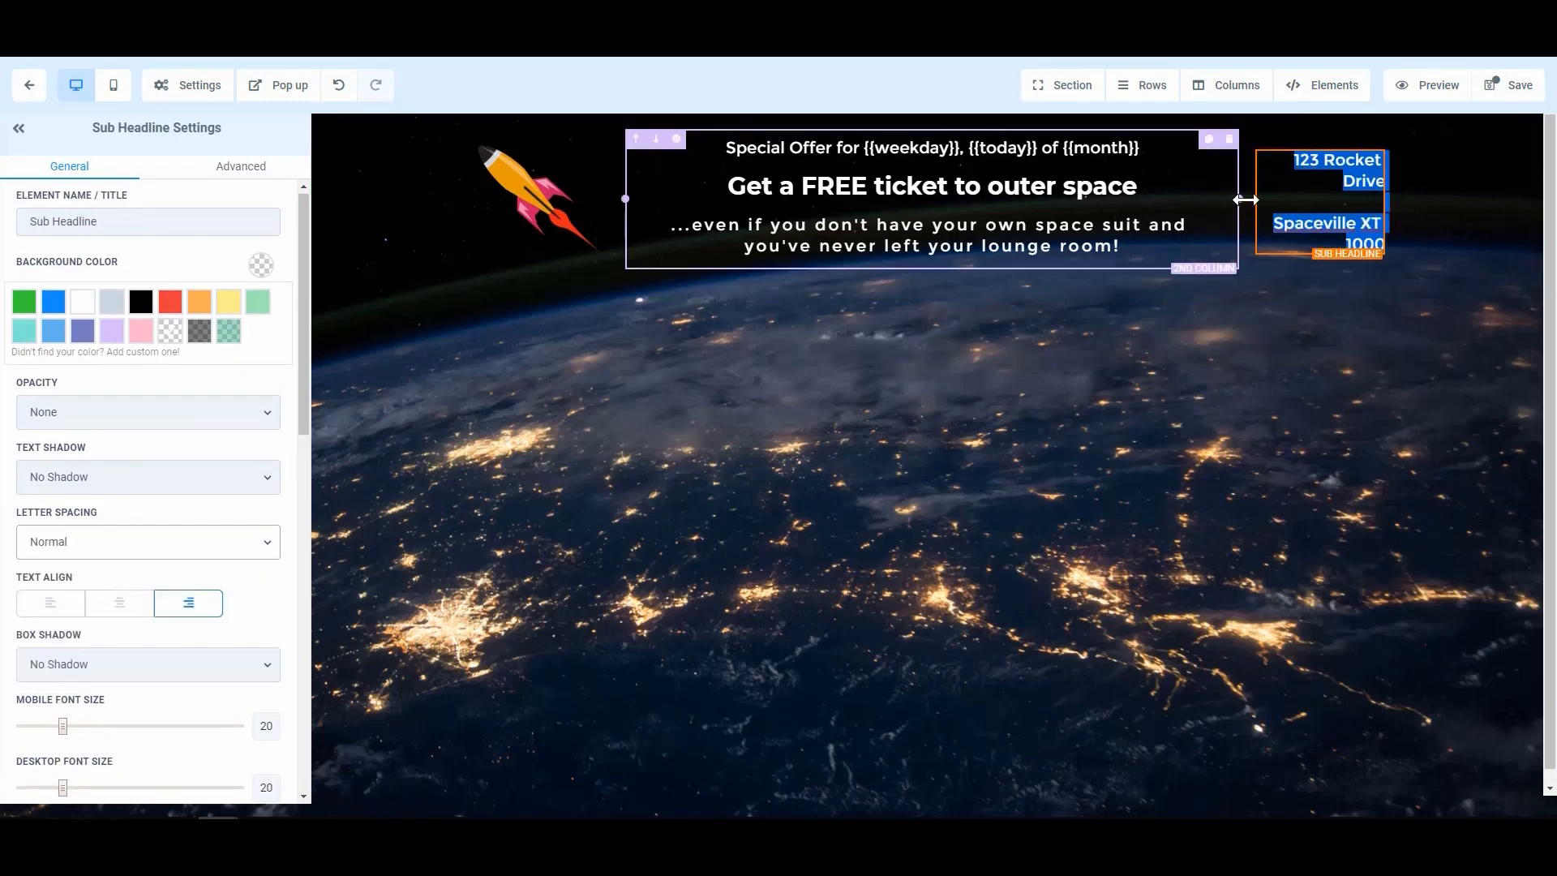
- Widen the third column by narrowing the second, and remove the blank line between the two address lines
{"action": "left_click_drag", "start_coordinate": [1236, 198], "coordinate": [1206, 201]}
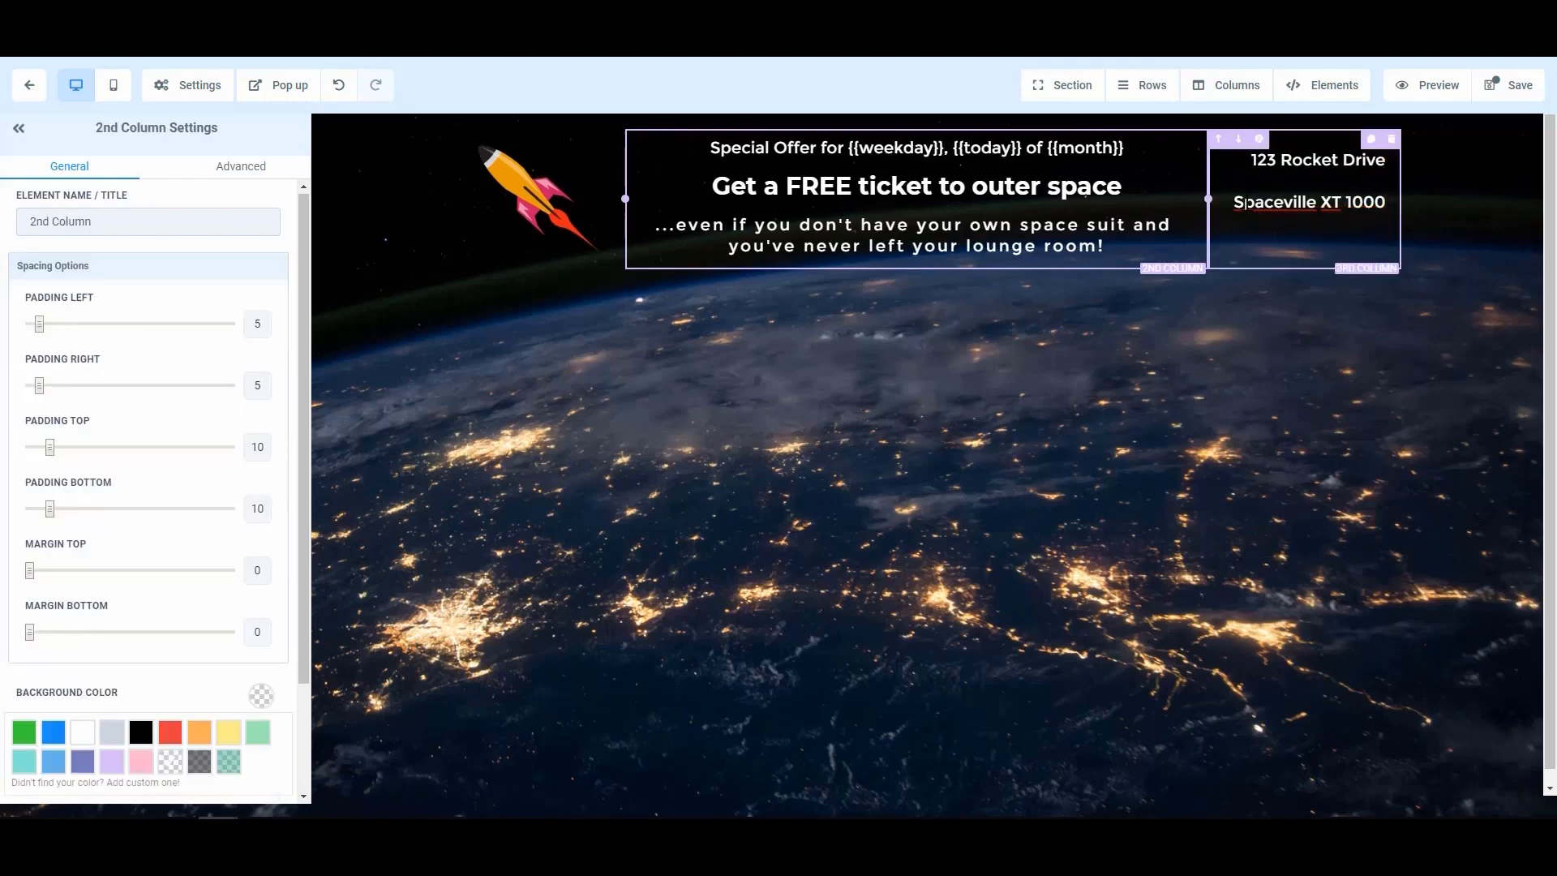
{"action": "left_click", "coordinate": [1306, 181]}
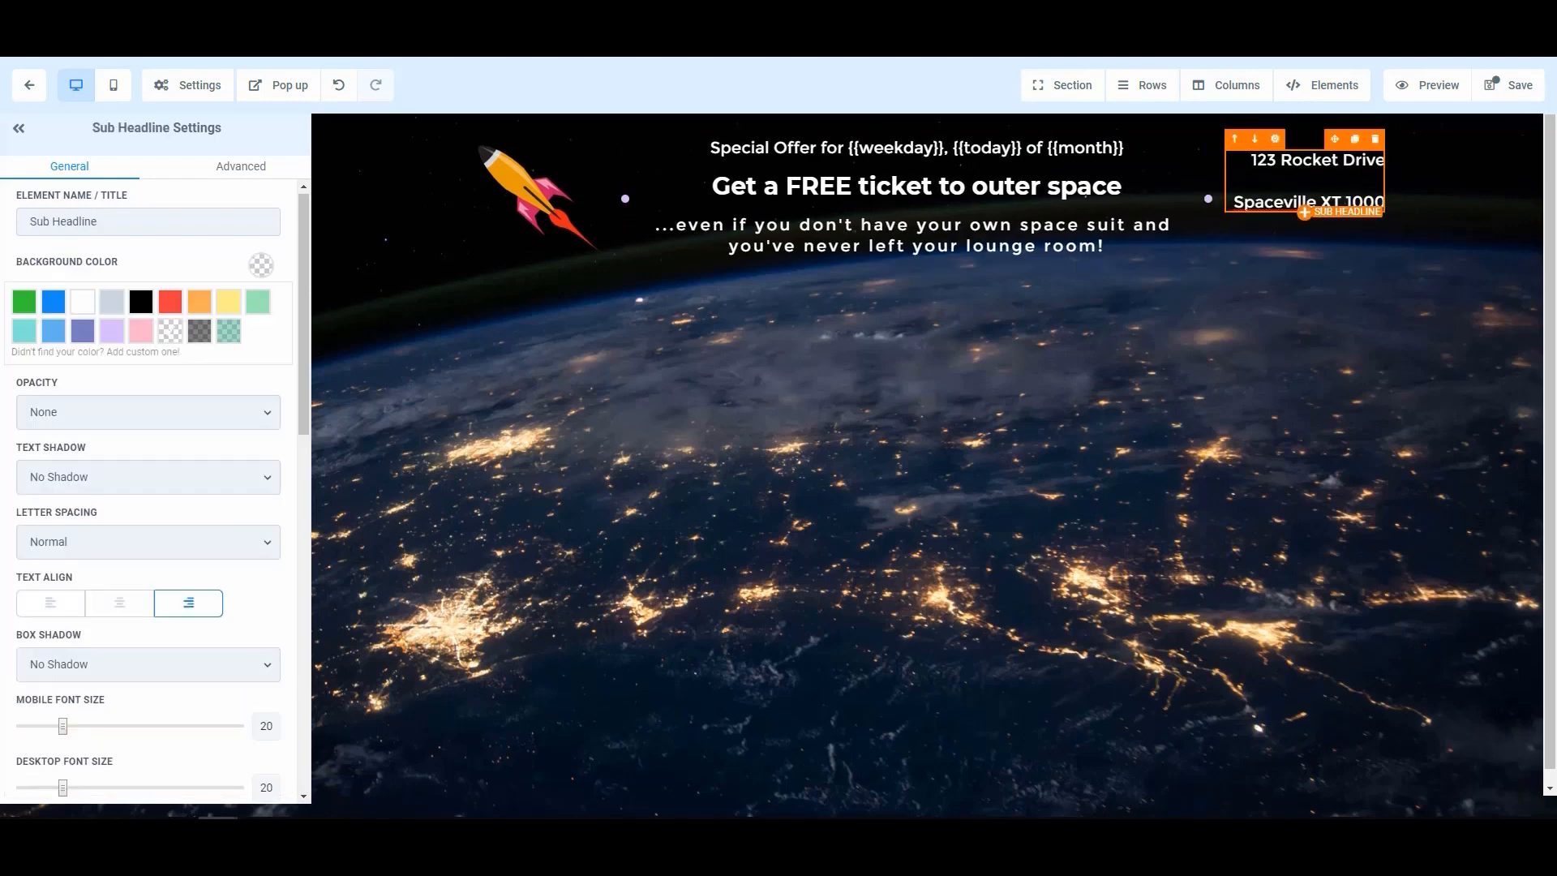
{"action": "key", "text": "BackSpace"}
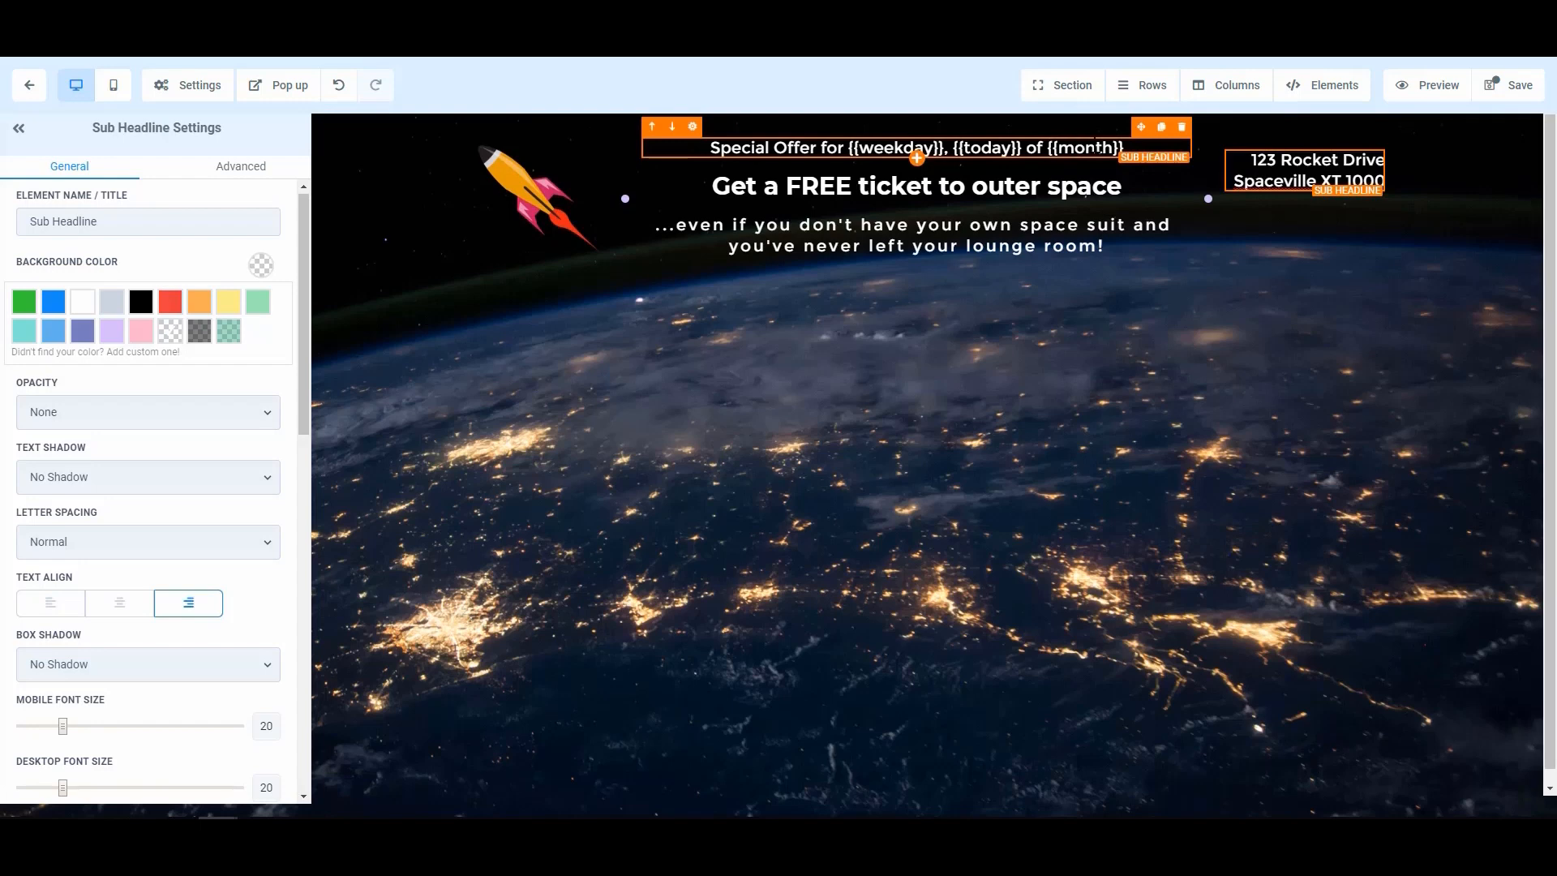
- Set the top margin of the "Special Offer for {{weekday}}, {{today}} of {{month}}" sub-headline to 15
{"action": "left_click", "coordinate": [1074, 148]}
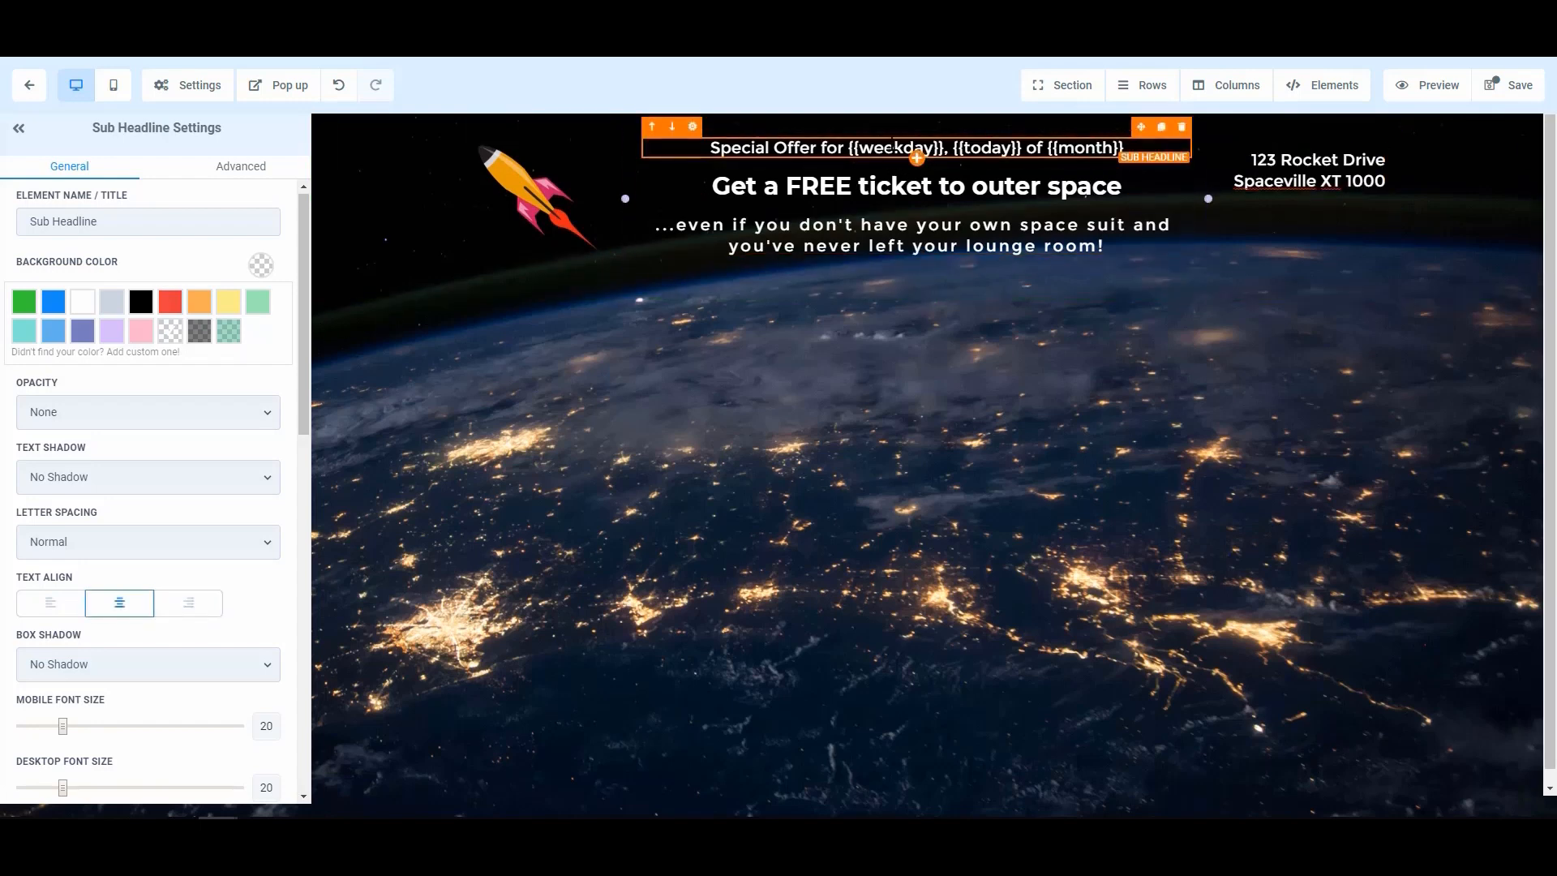
{"action": "scroll", "coordinate": [96, 426], "scroll_direction": "down", "scroll_amount": 4}
{"action": "scroll", "coordinate": [95, 452], "scroll_direction": "down", "scroll_amount": 8}
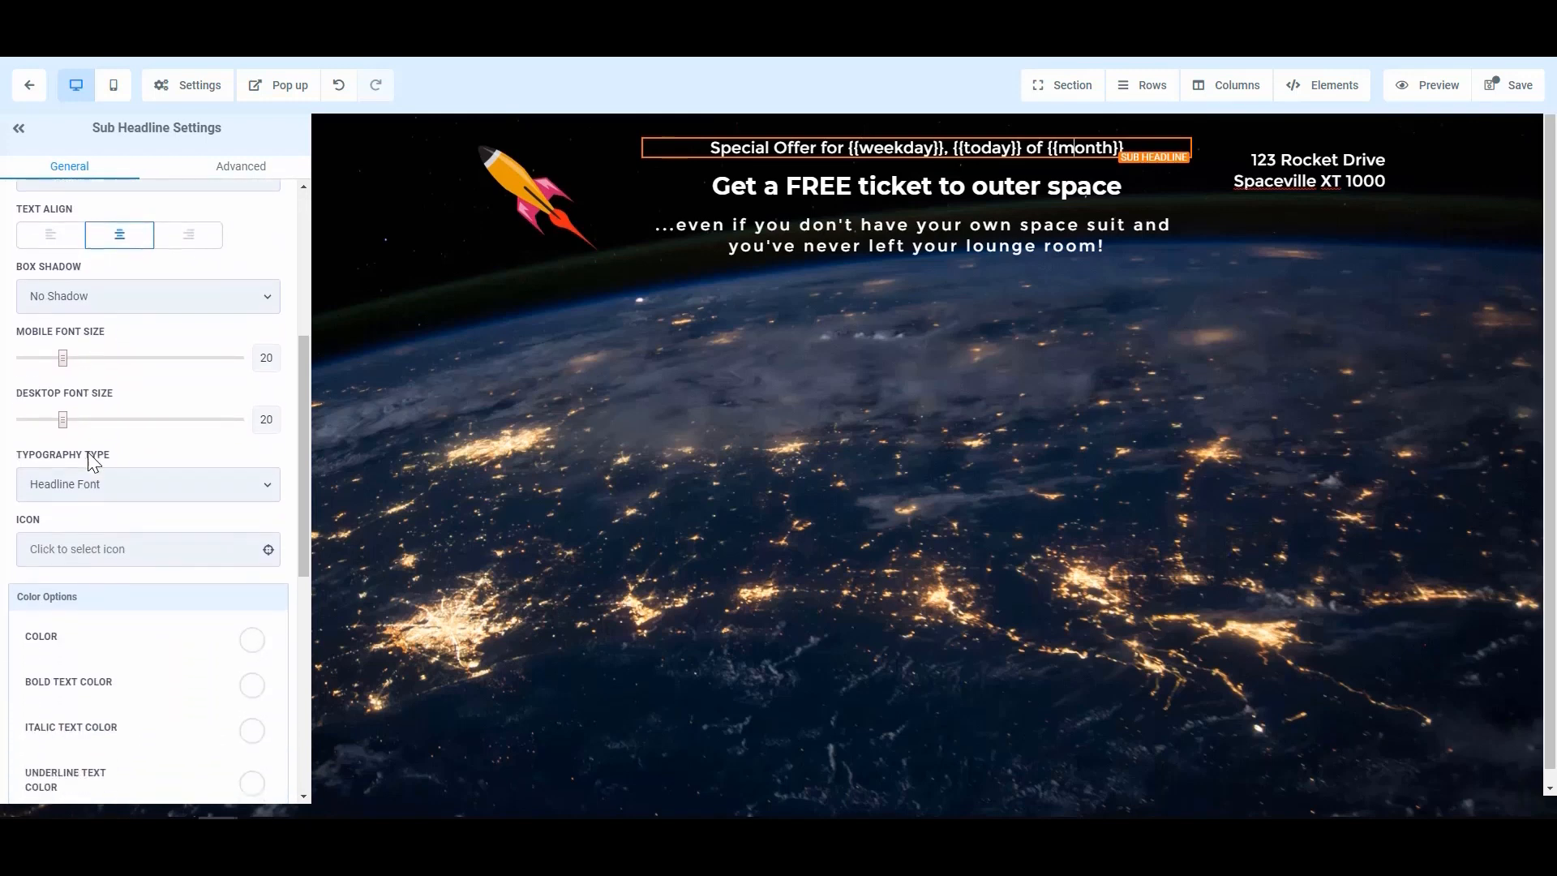
{"action": "scroll", "coordinate": [108, 554], "scroll_direction": "down", "scroll_amount": 1}
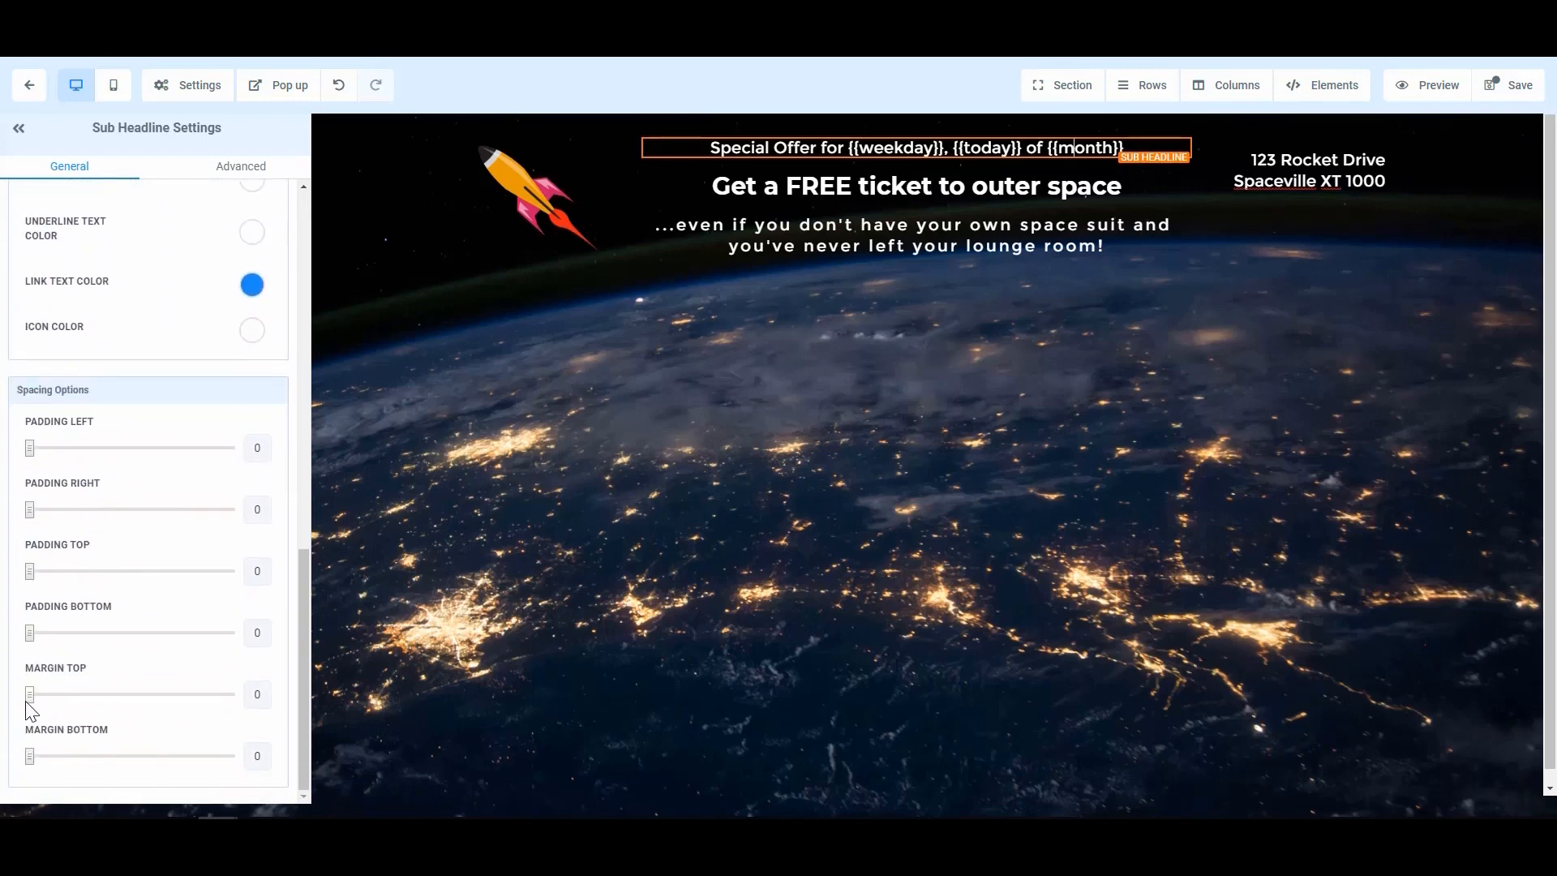
{"action": "left_click_drag", "start_coordinate": [29, 697], "coordinate": [62, 702]}
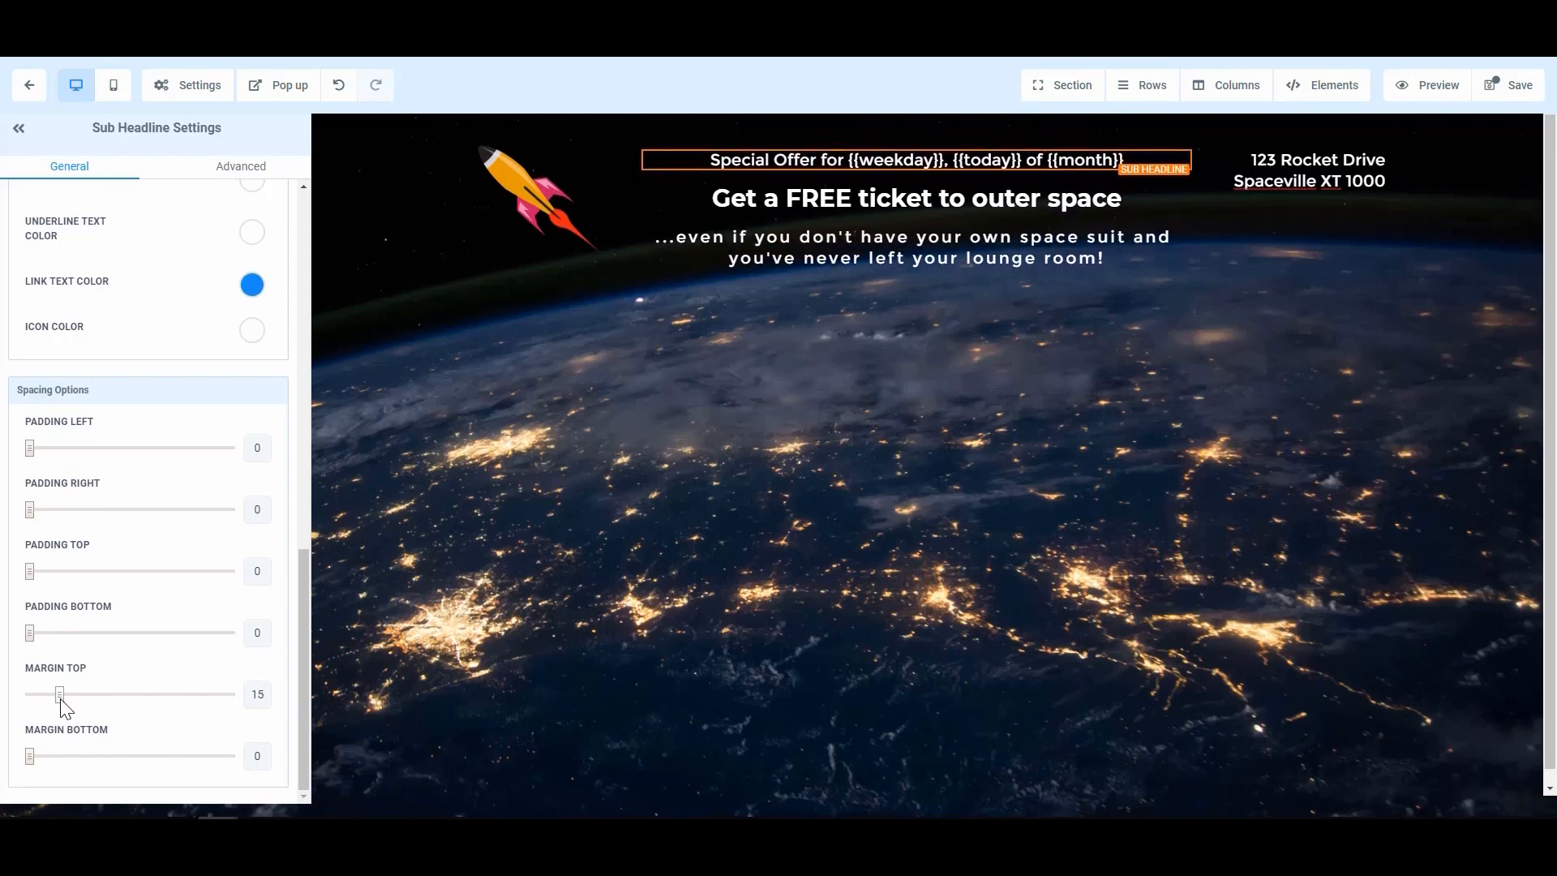
- Save the page with the finished three-column header content
{"action": "left_click", "coordinate": [1272, 222]}
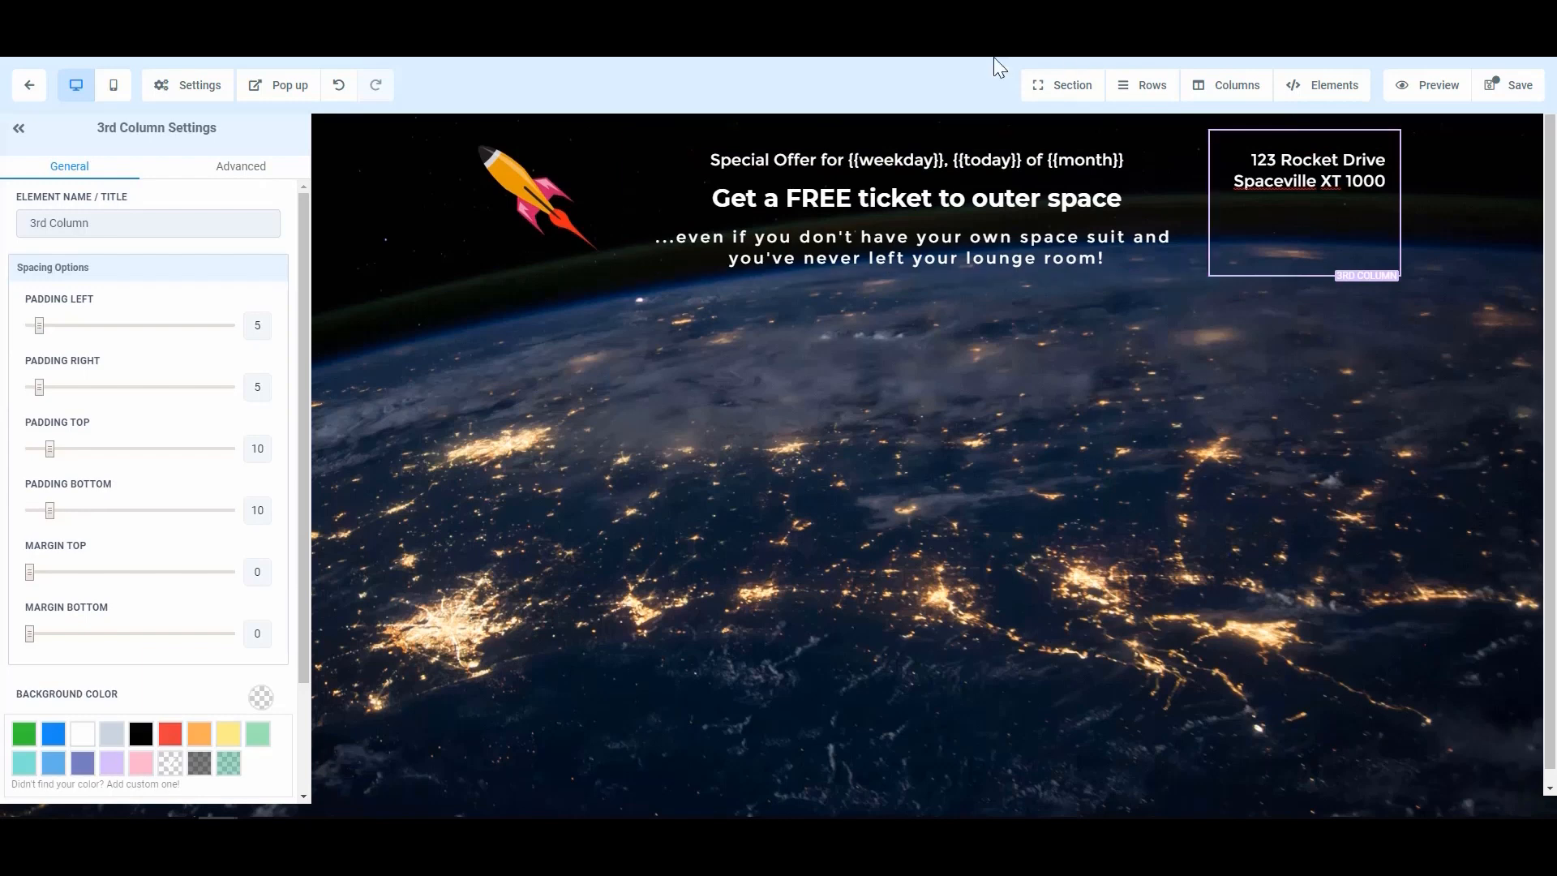
{"action": "left_click", "coordinate": [1507, 87]}
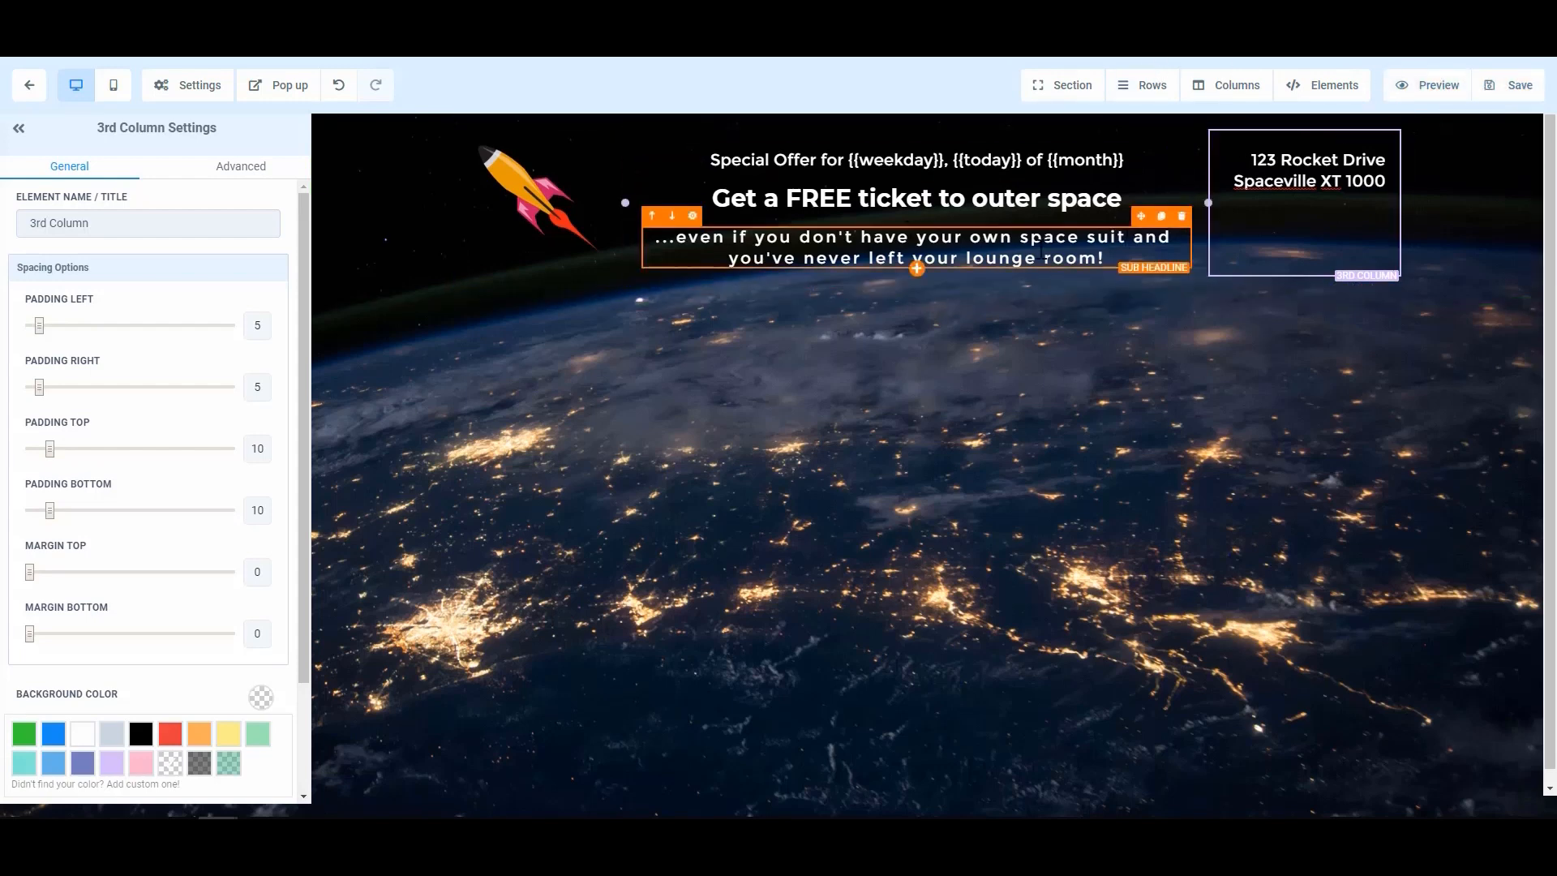
{"action": "left_click_drag", "start_coordinate": [1114, 259], "coordinate": [852, 260]}
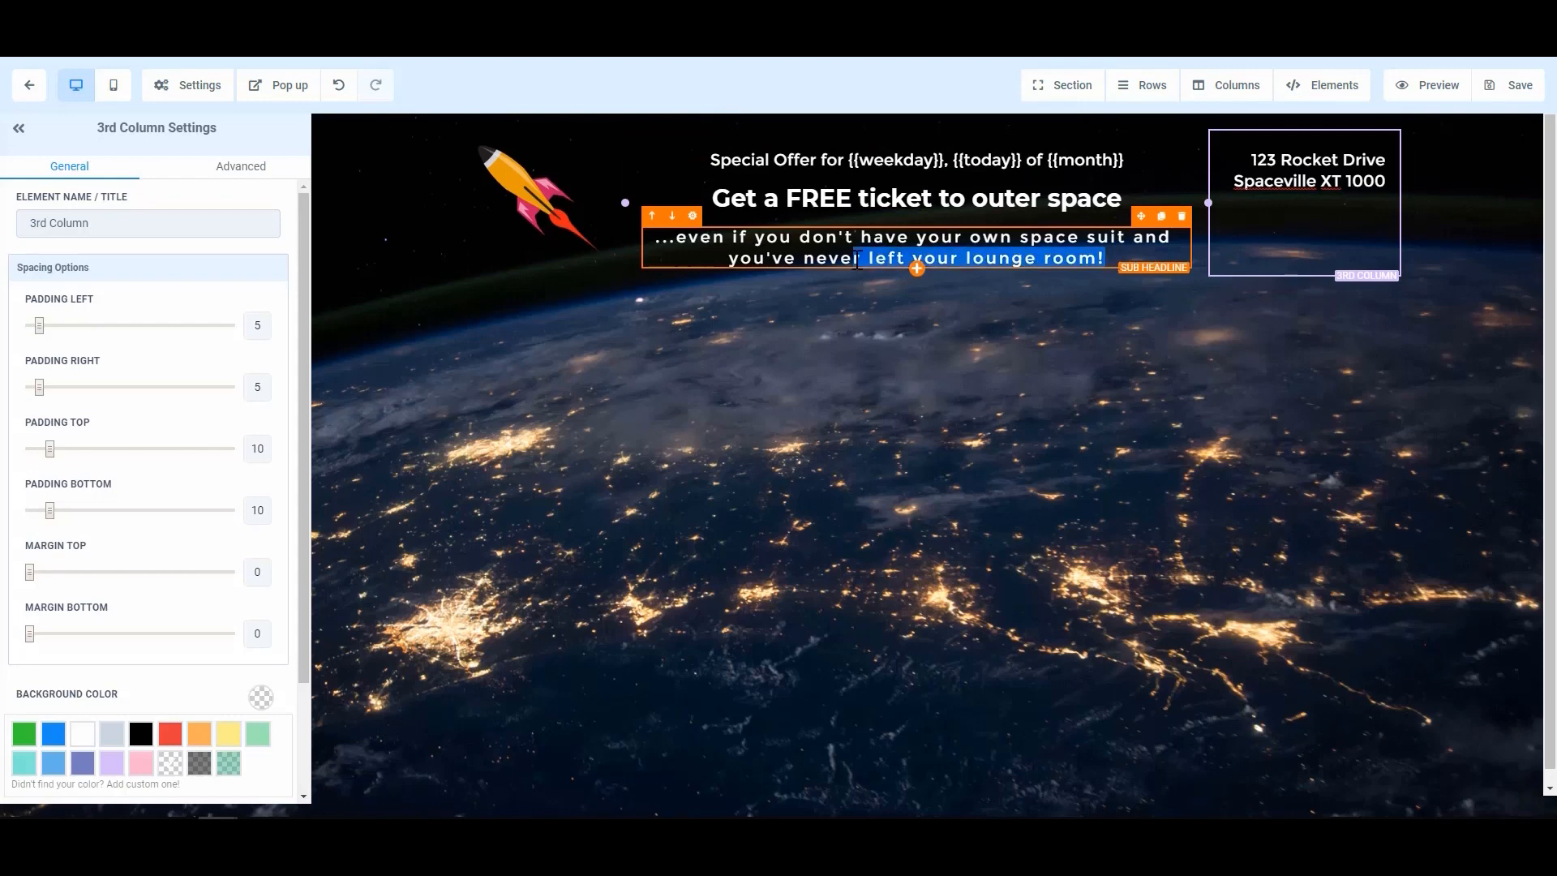
{"action": "left_click", "coordinate": [816, 259]}
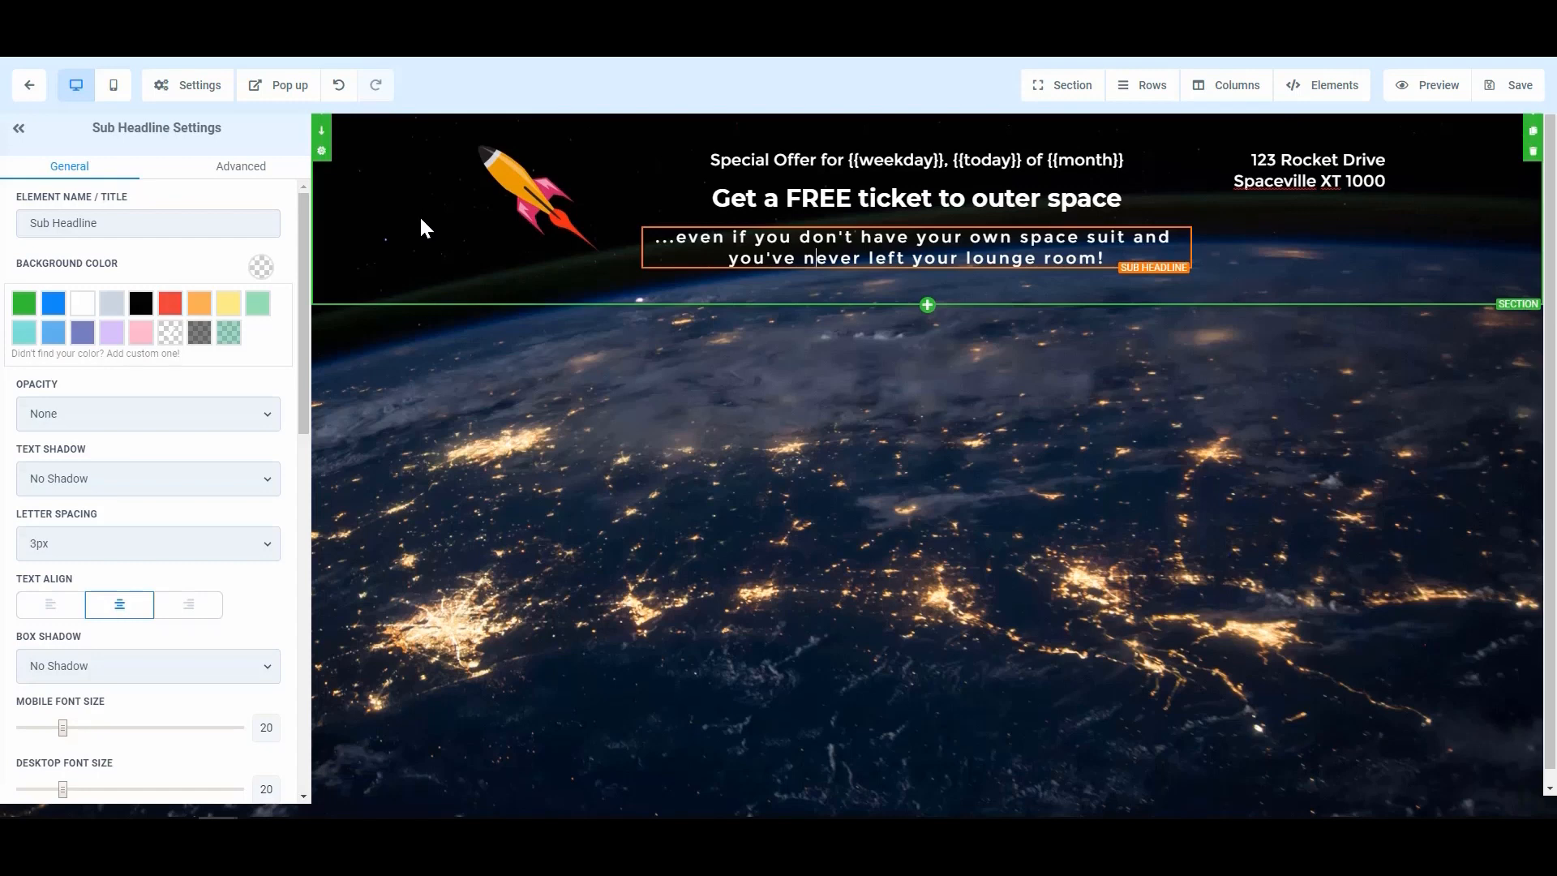
- Try black, red and orange backgrounds on the header section, and settle on the dark transparent Overlay color
{"action": "left_click", "coordinate": [321, 150]}
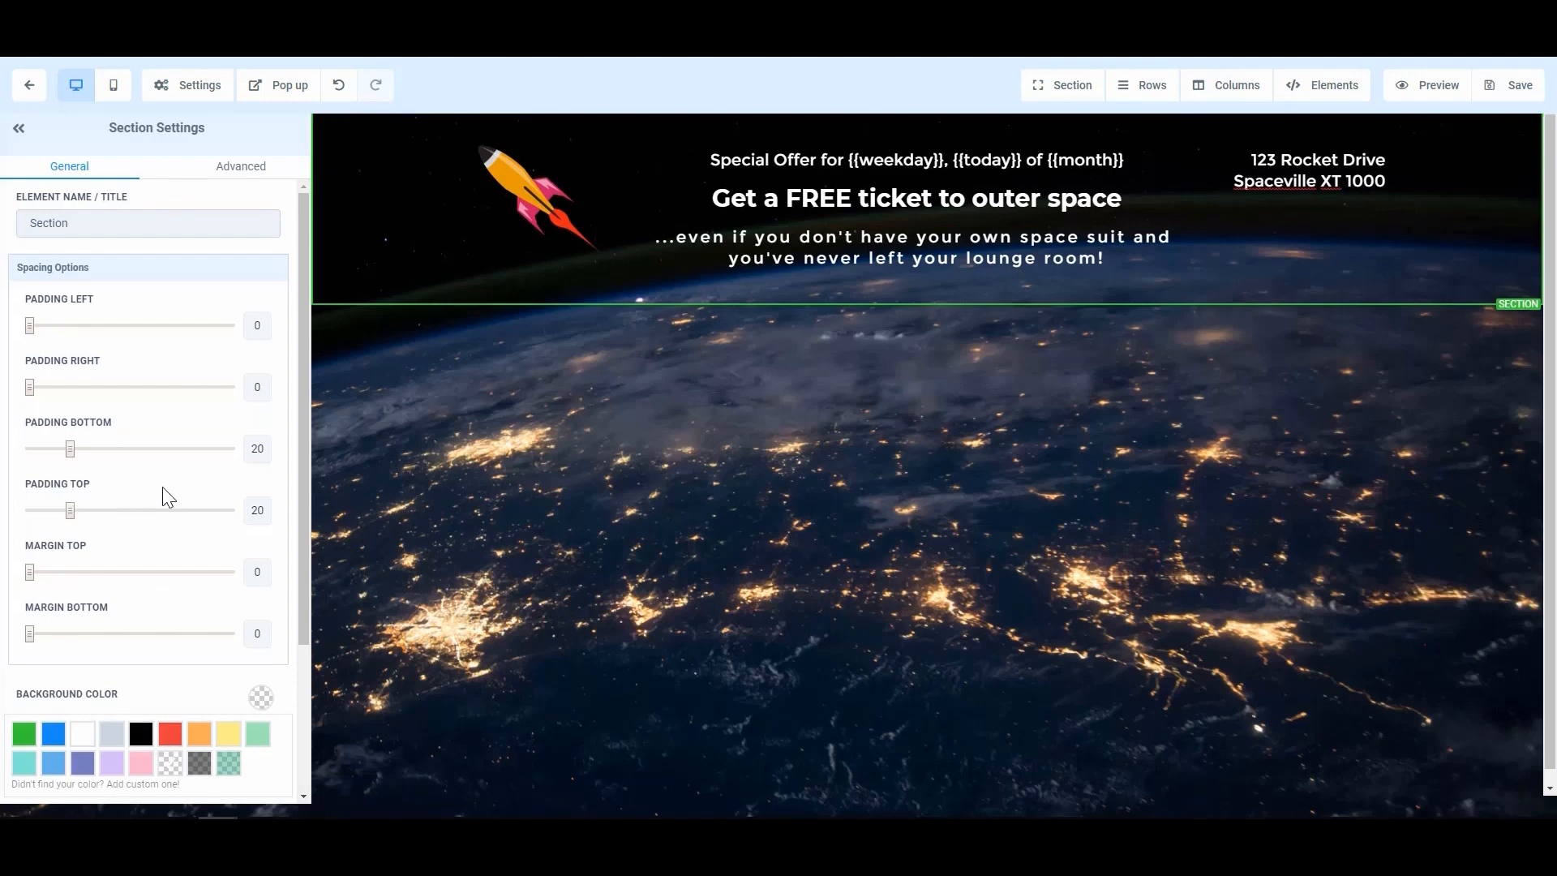
{"action": "scroll", "coordinate": [164, 491], "scroll_direction": "down", "scroll_amount": 2}
{"action": "scroll", "coordinate": [166, 497], "scroll_direction": "down", "scroll_amount": 1}
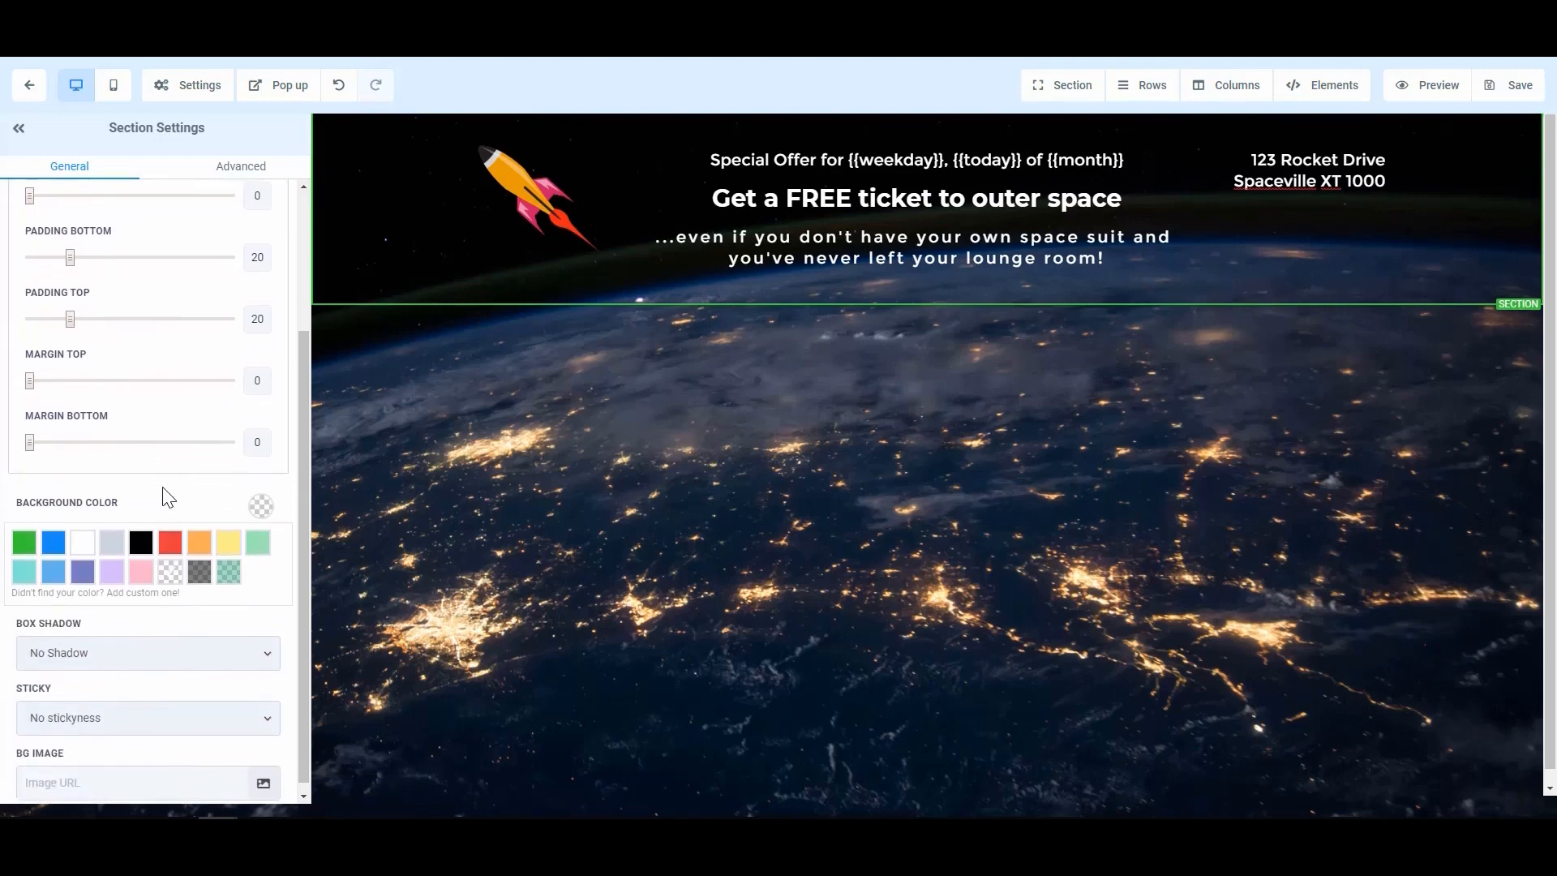
{"action": "left_click", "coordinate": [141, 534]}
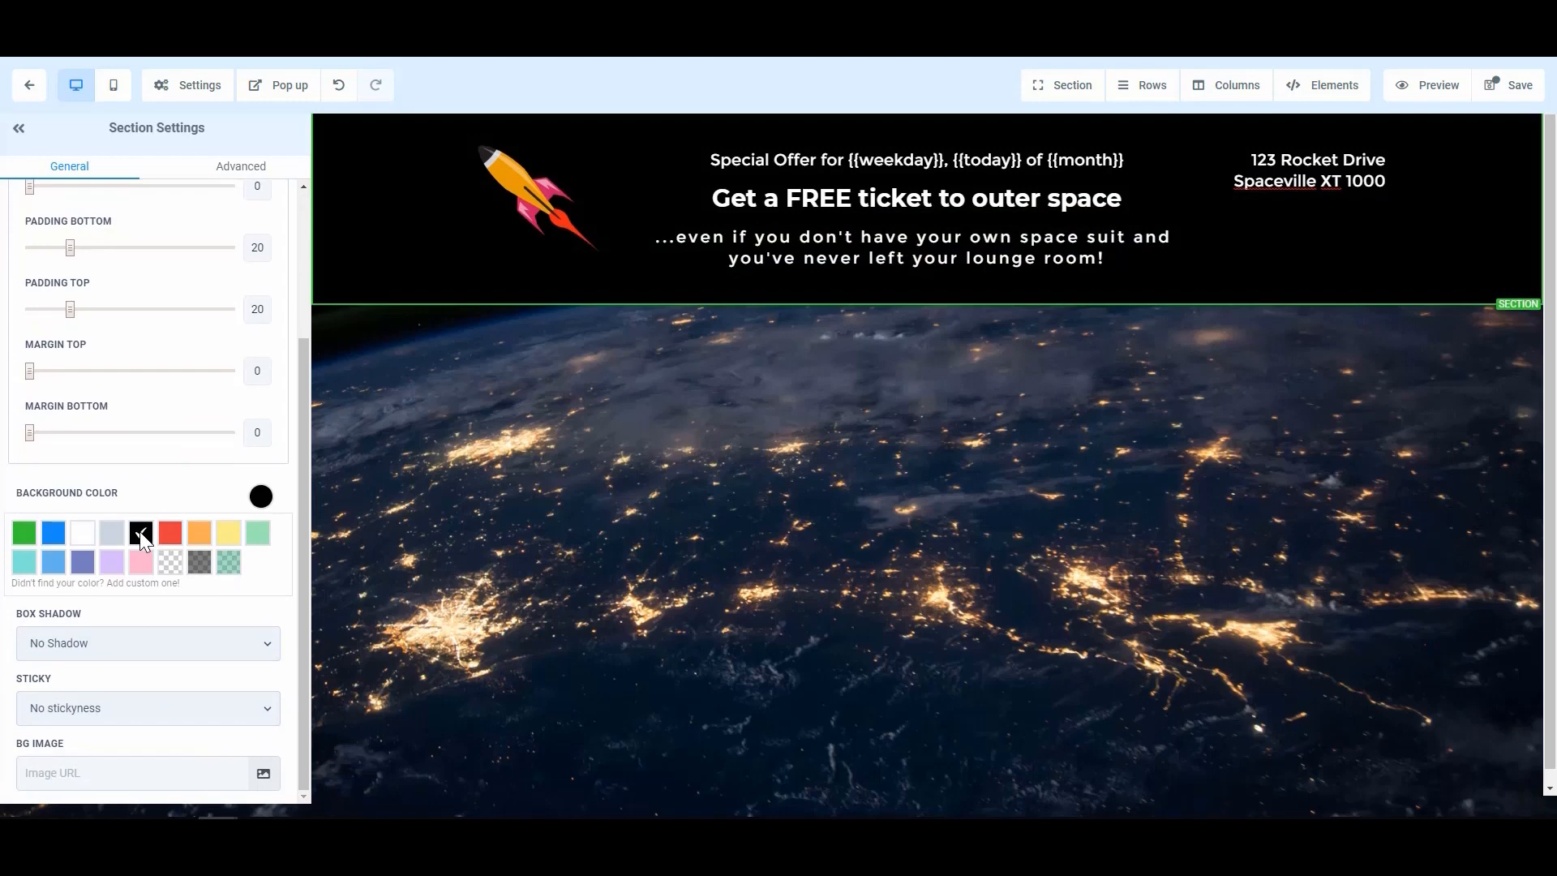
{"action": "left_click", "coordinate": [169, 534]}
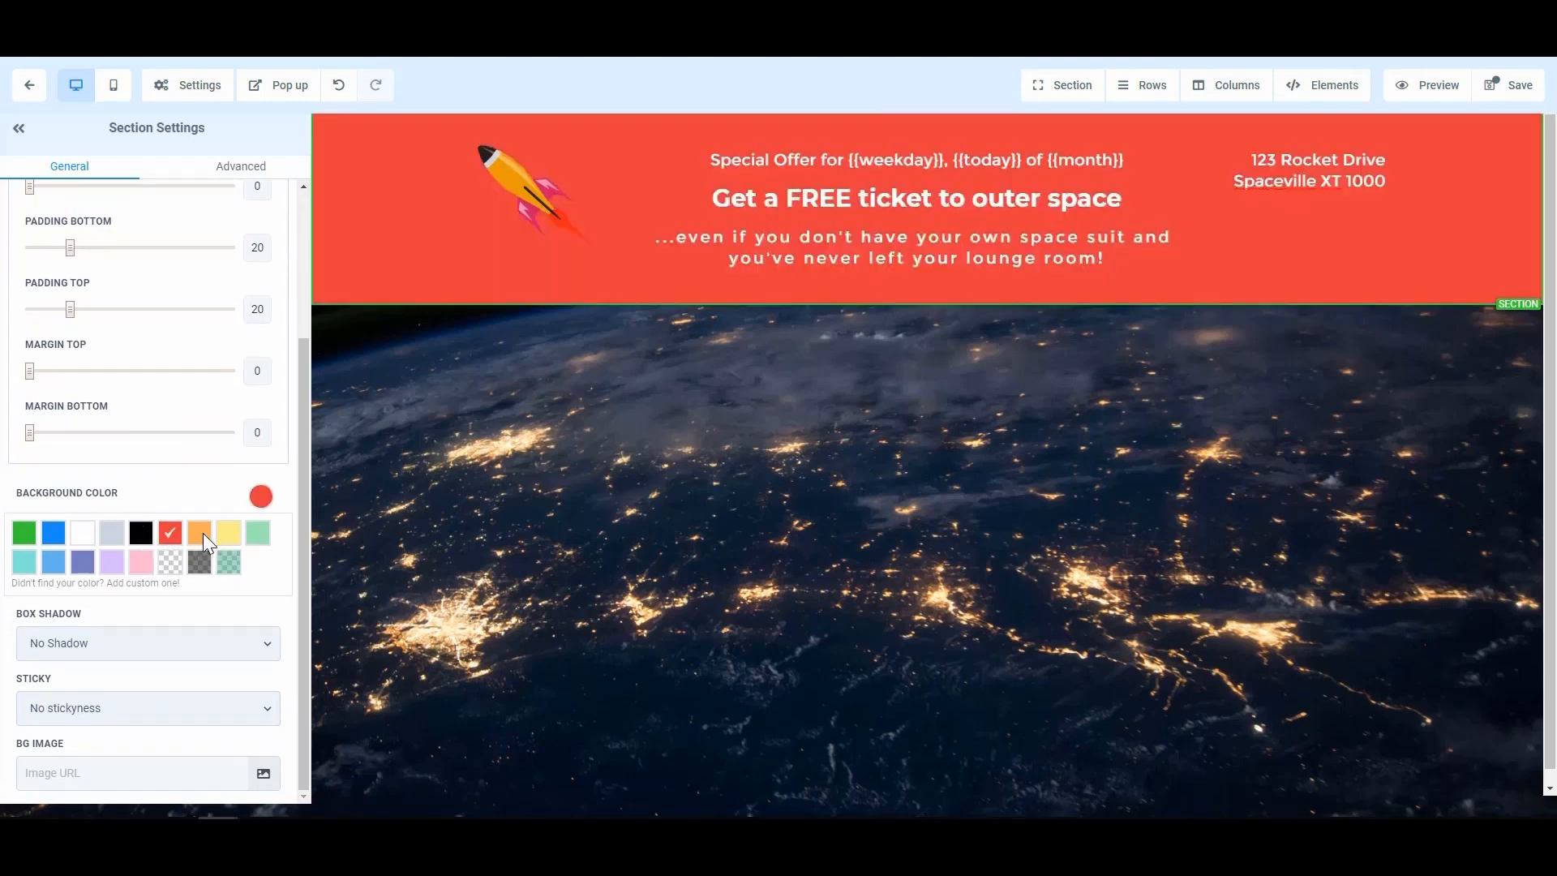
{"action": "left_click", "coordinate": [203, 535]}
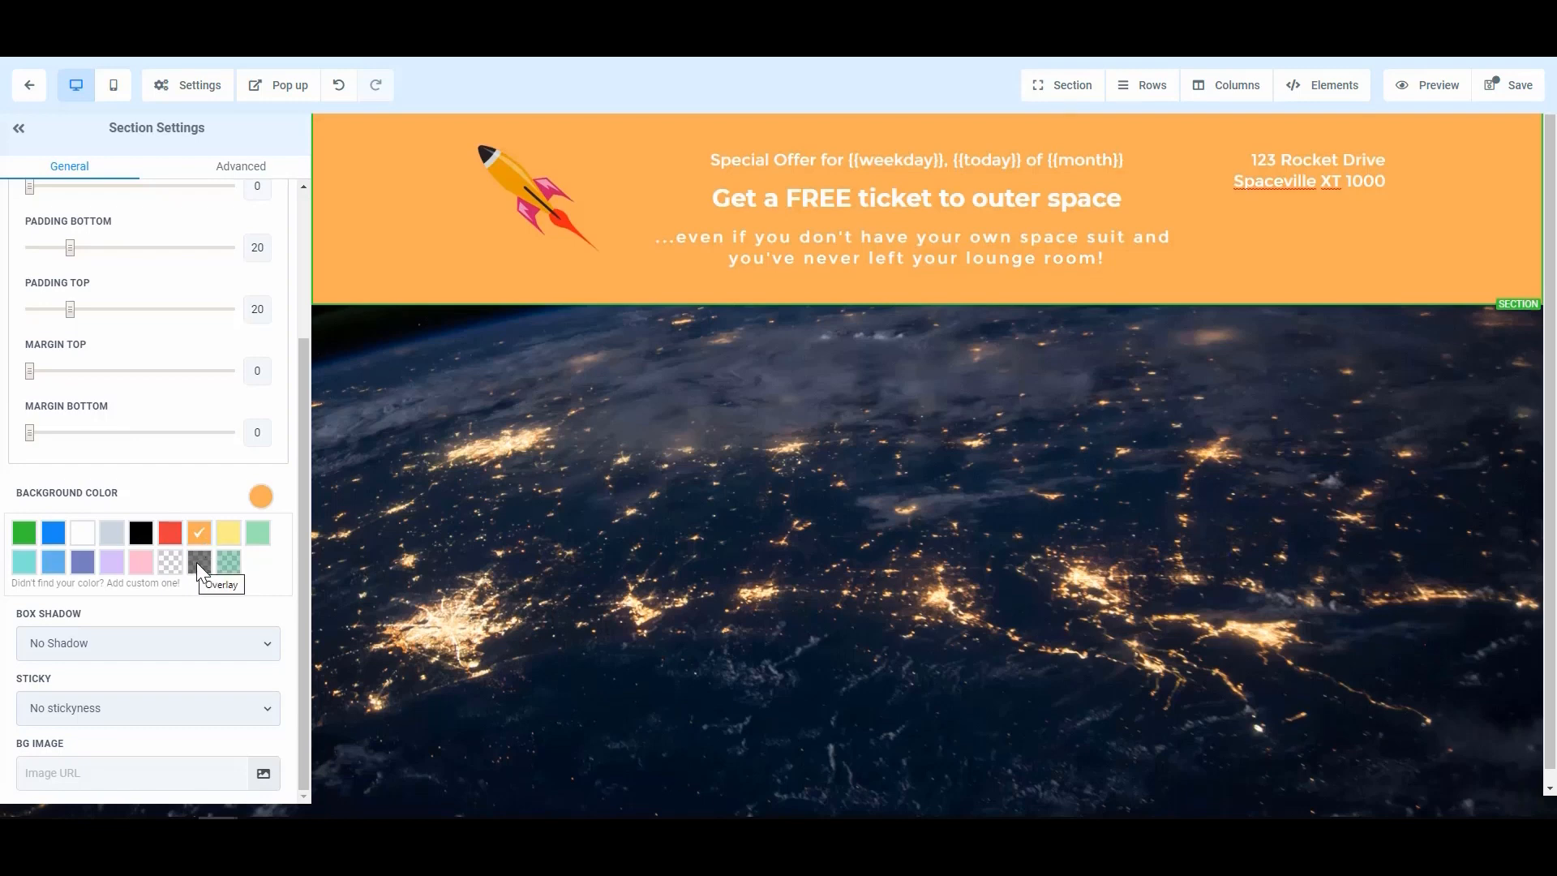
{"action": "left_click", "coordinate": [199, 562]}
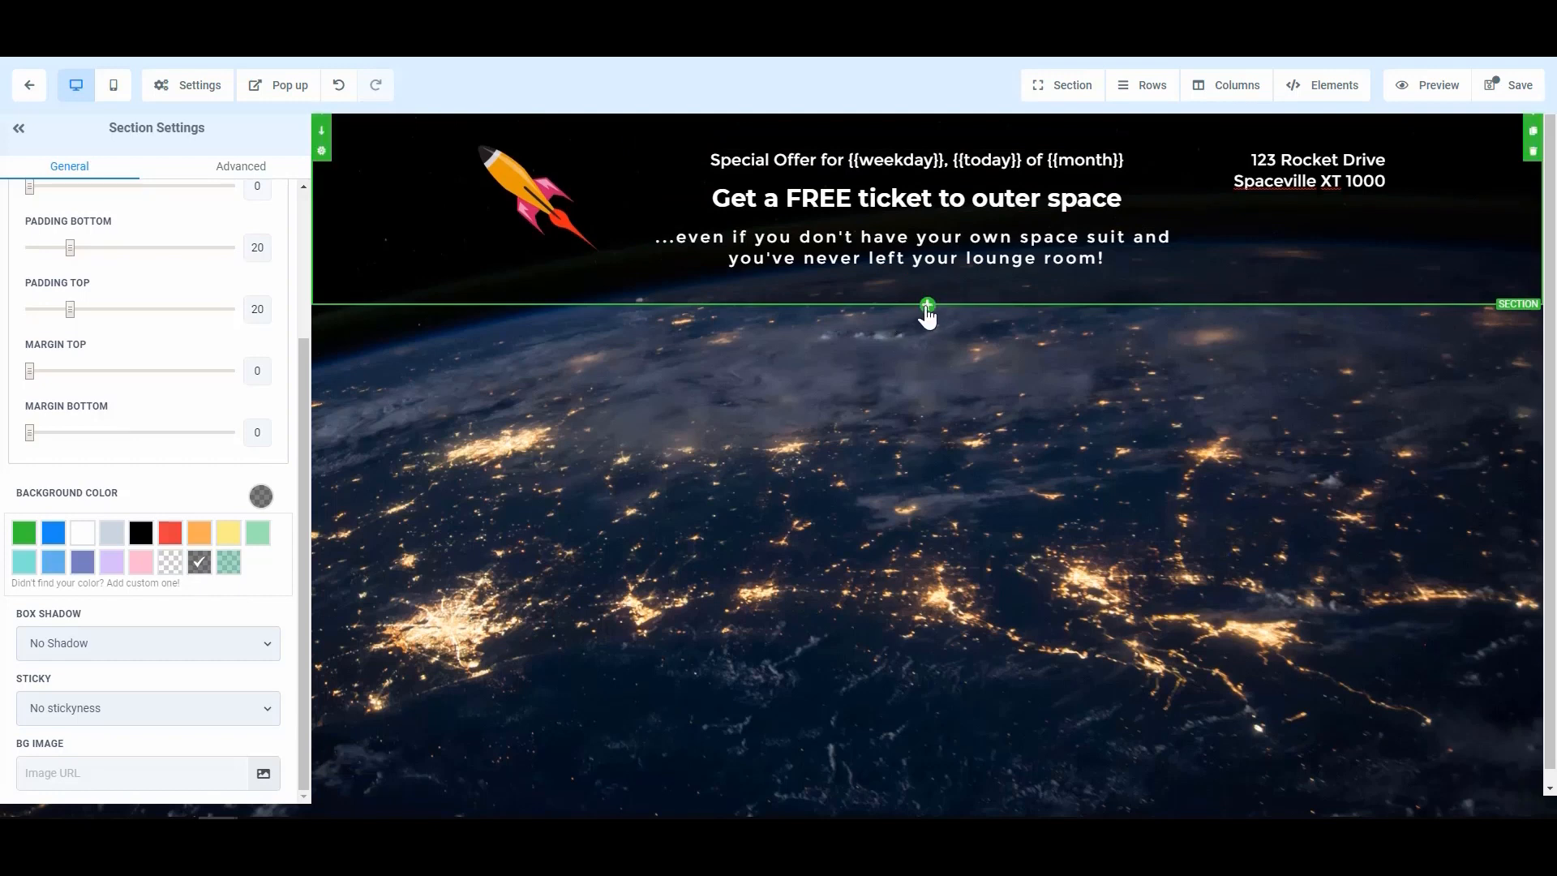
- Add a new section below the header and give it the dark Overlay background color
{"action": "left_click", "coordinate": [926, 307]}
{"action": "left_click", "coordinate": [1340, 194]}
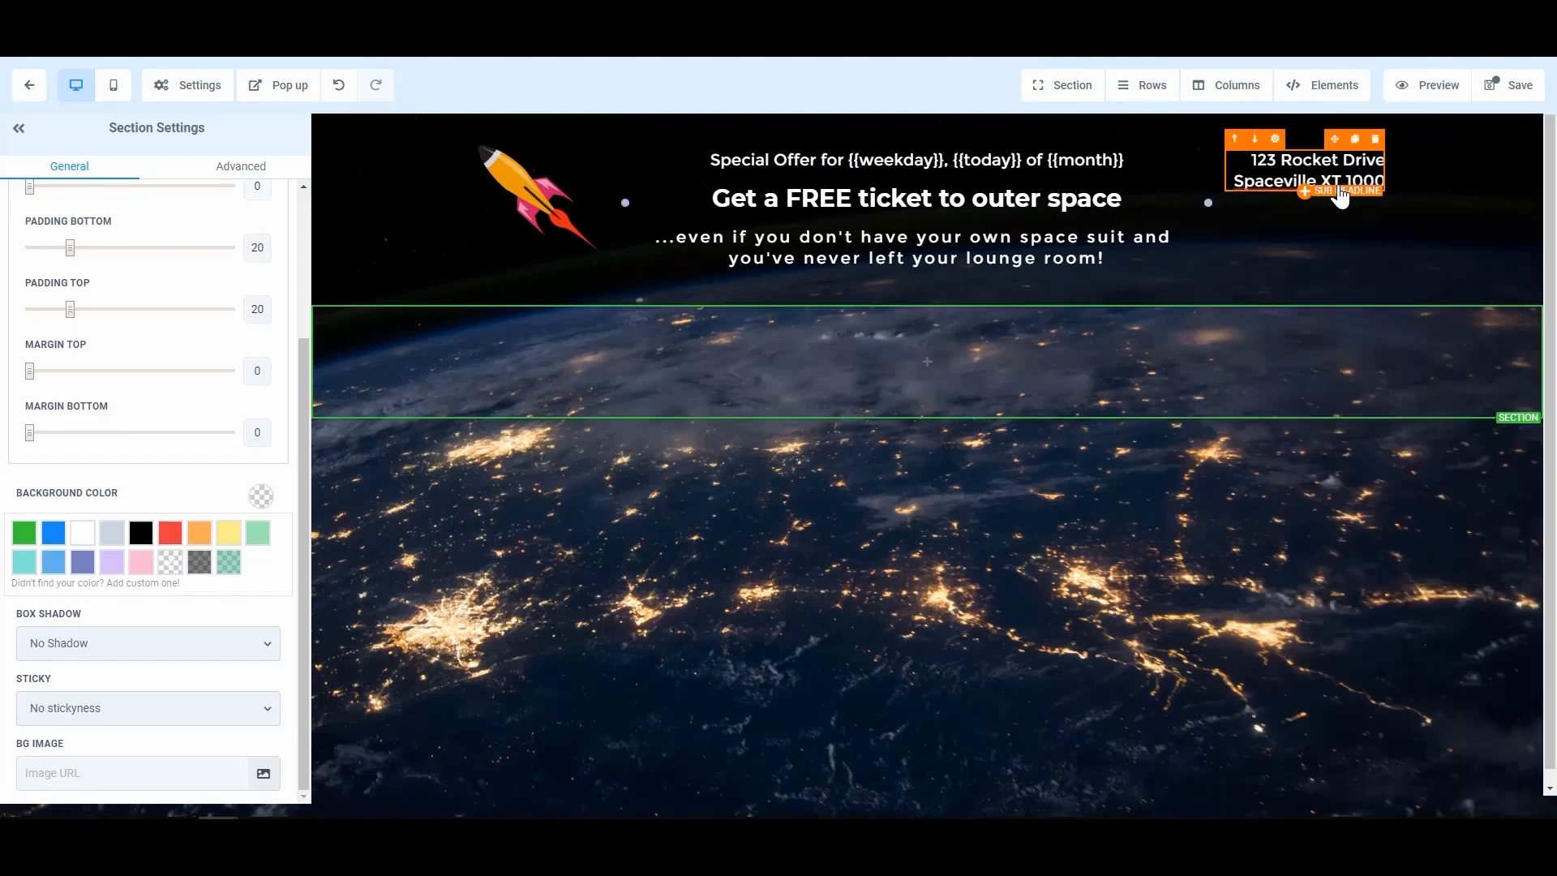
{"action": "left_click", "coordinate": [198, 562]}
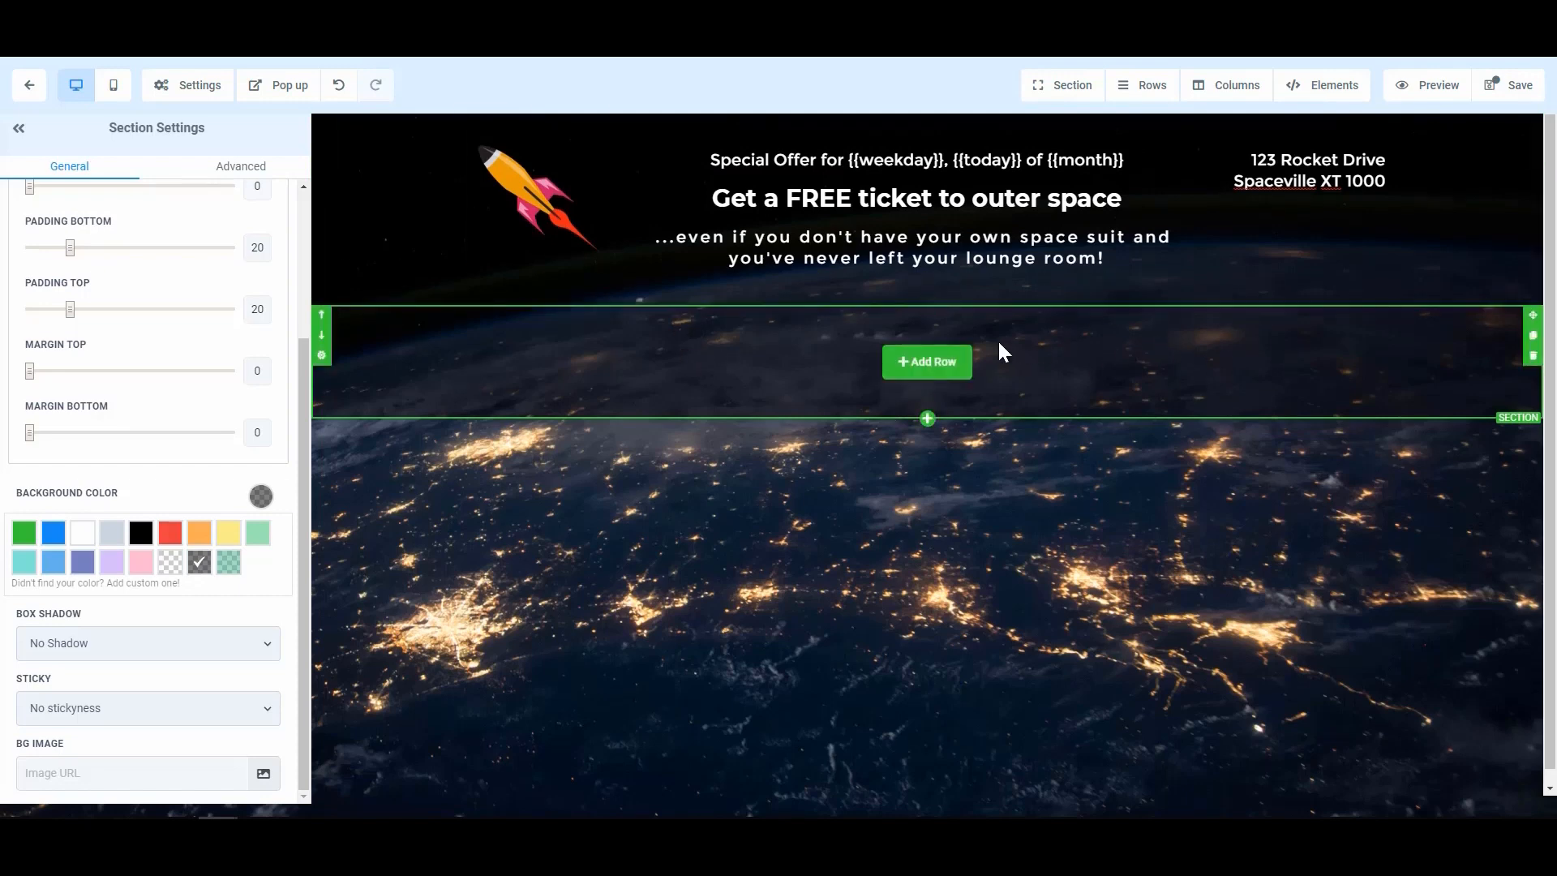
- Add a 2 Column row to the new section and place a Video element in its first column
{"action": "left_click", "coordinate": [933, 367]}
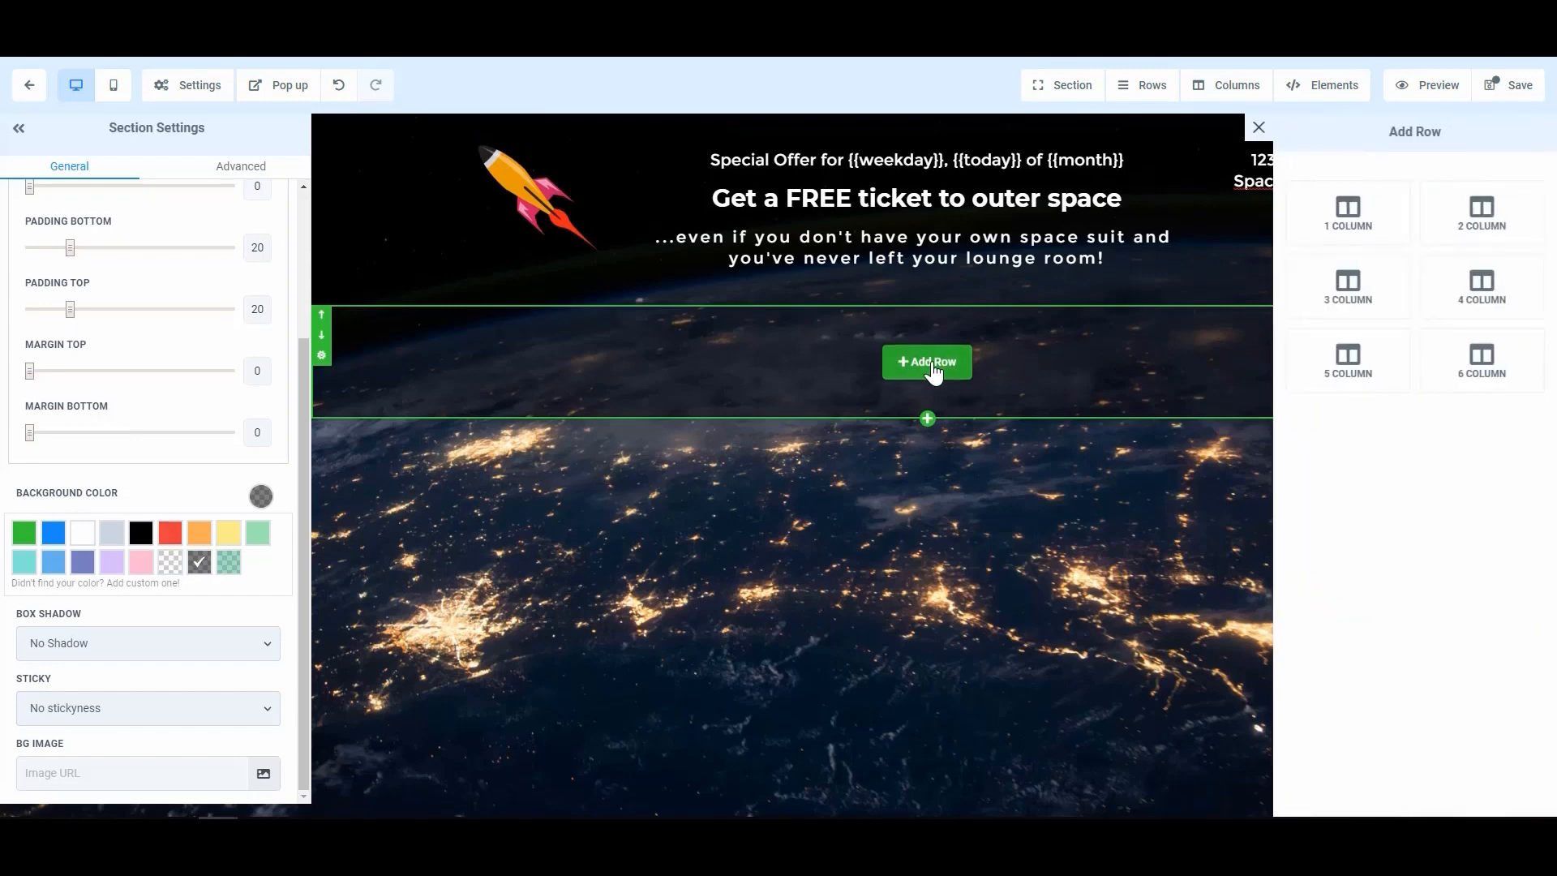
{"action": "left_click", "coordinate": [1488, 212]}
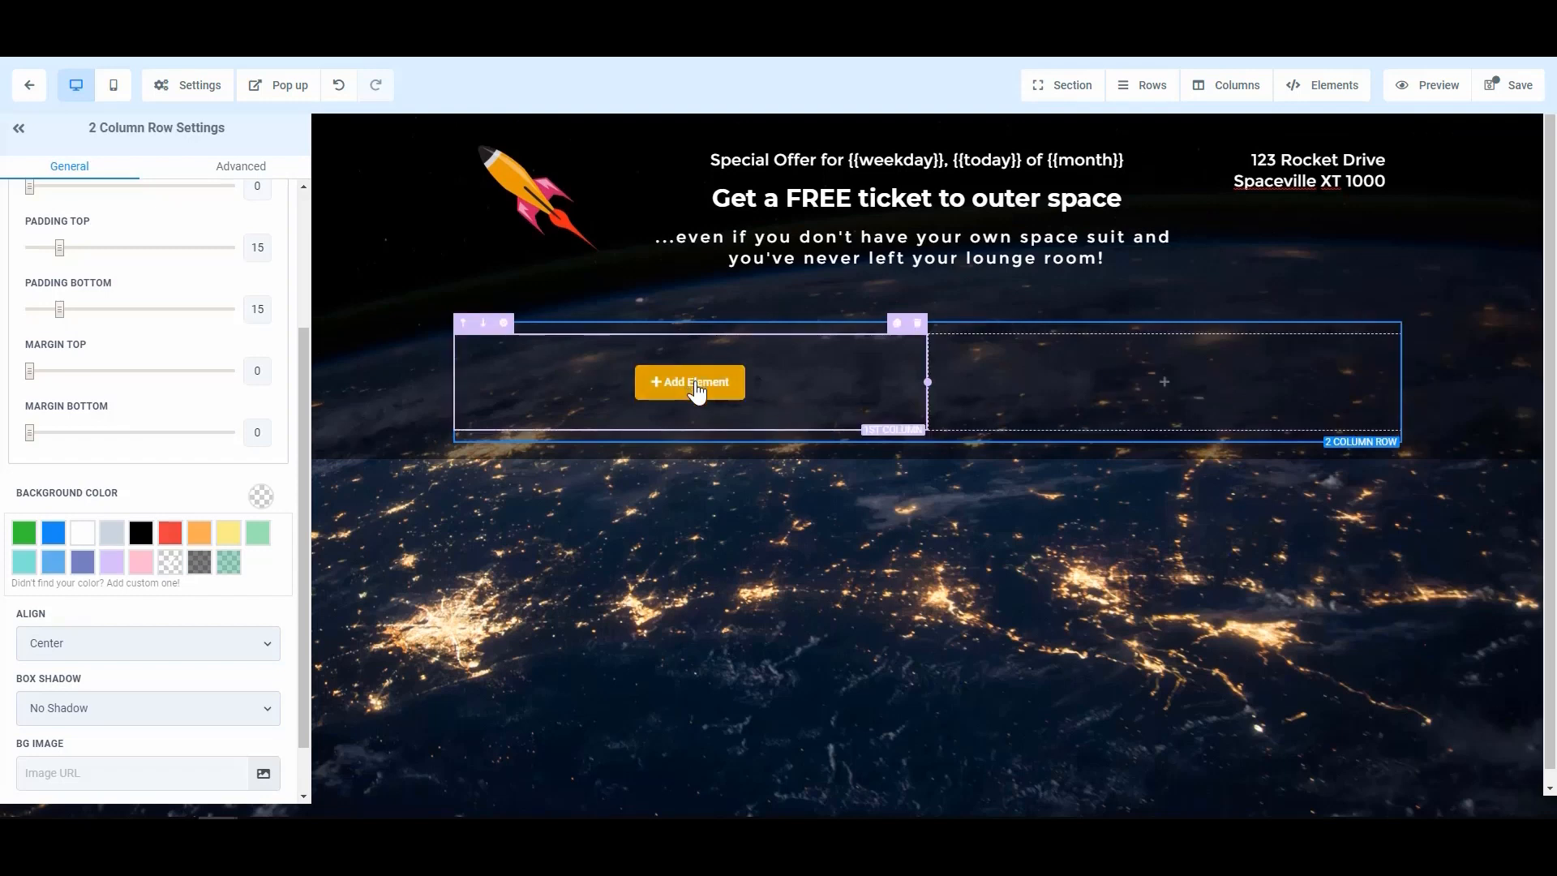
{"action": "left_click", "coordinate": [696, 391]}
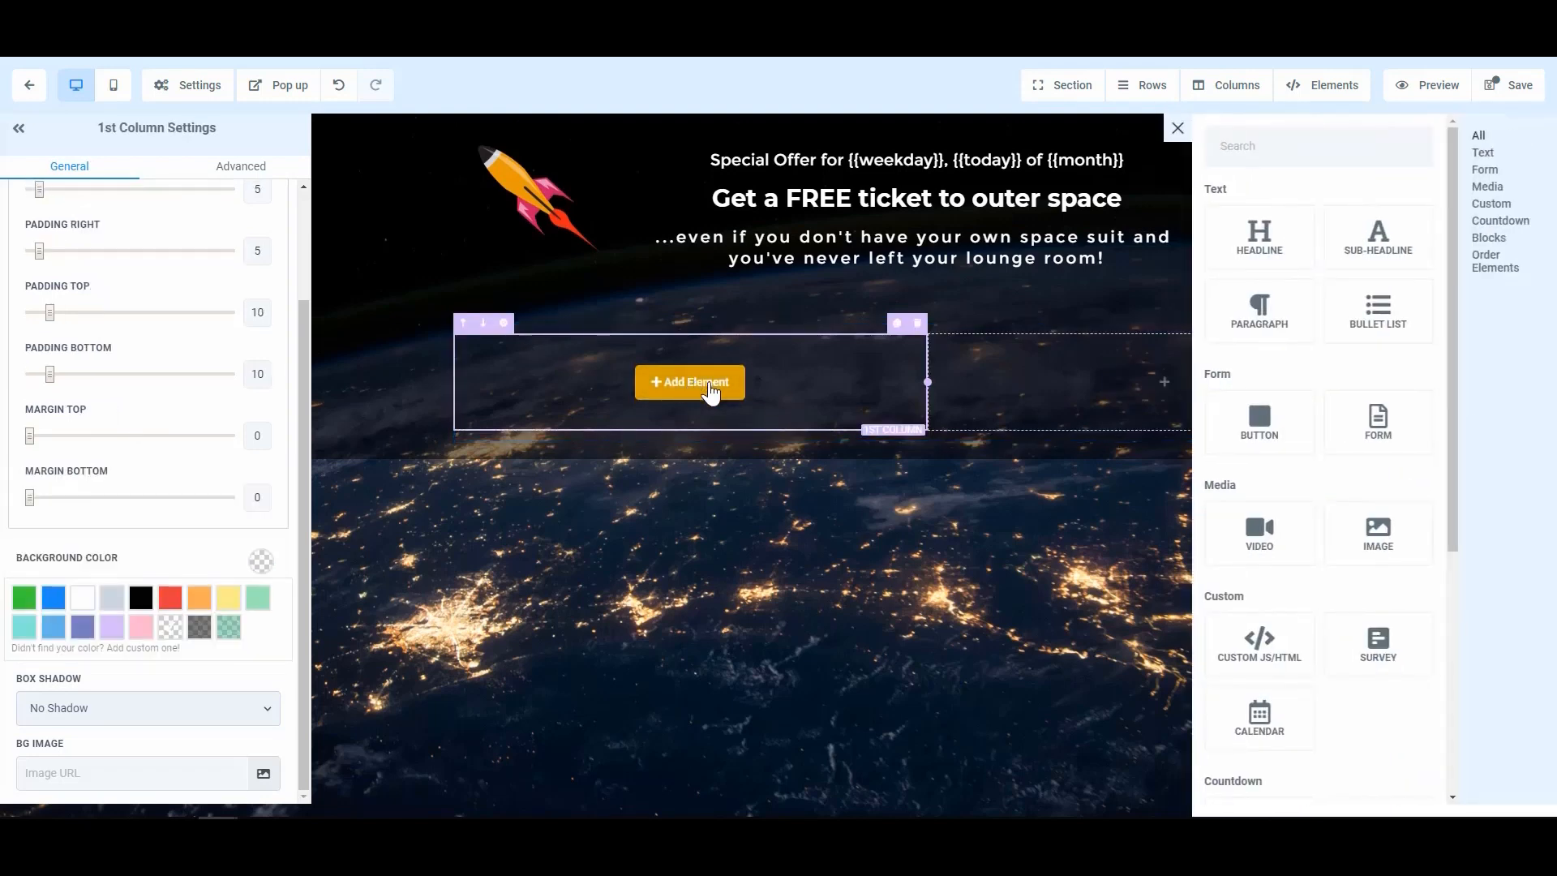
{"action": "left_click", "coordinate": [1274, 535]}
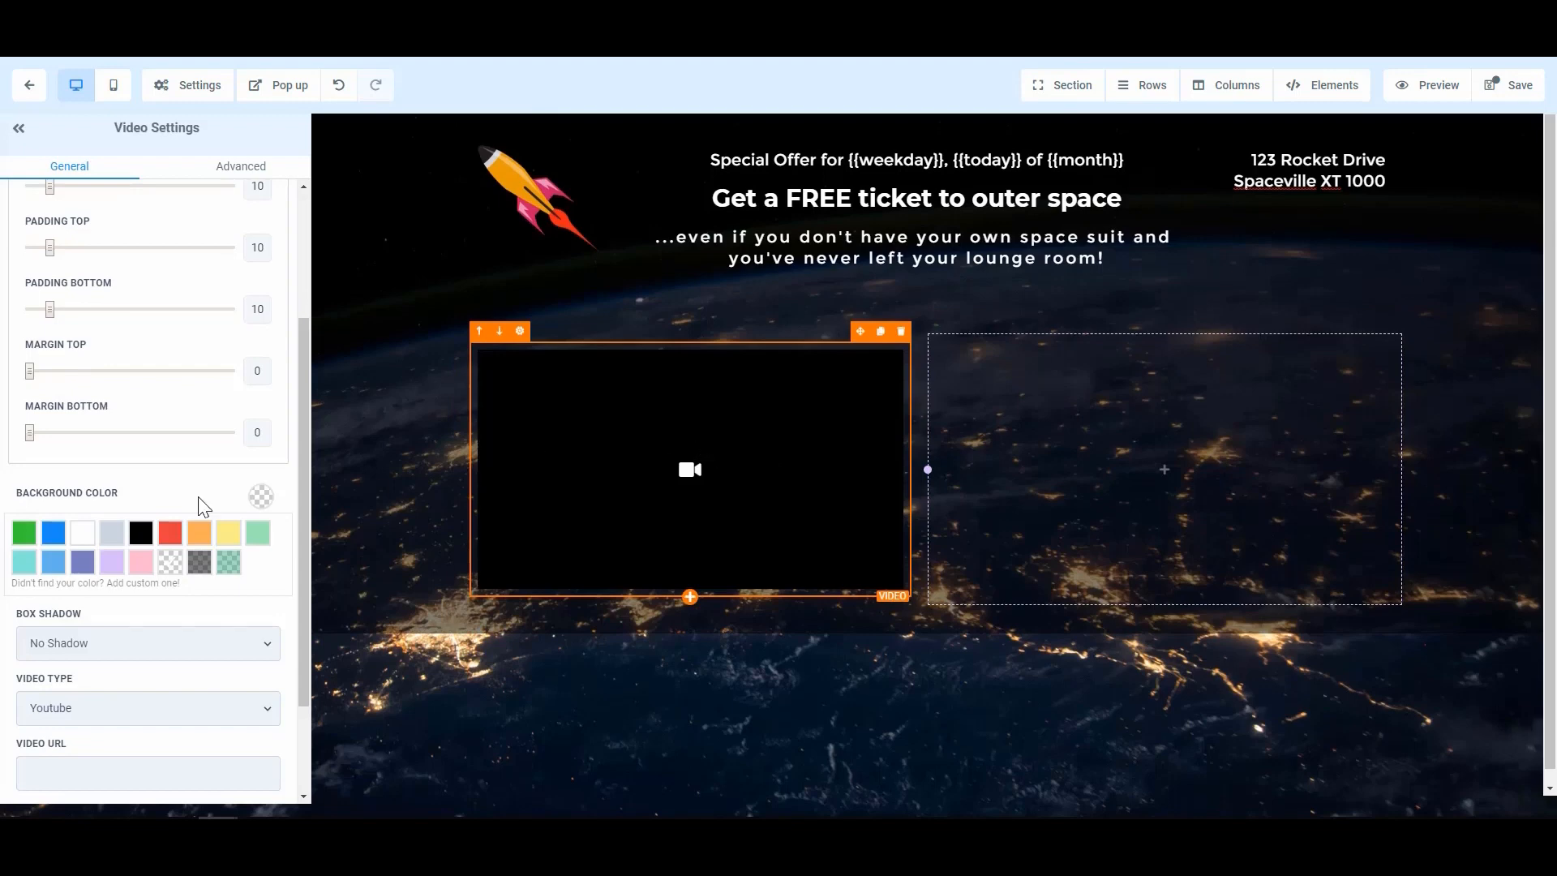
- Rename the video element as "Video - Explainer"
{"action": "scroll", "coordinate": [178, 504], "scroll_direction": "up", "scroll_amount": 3}
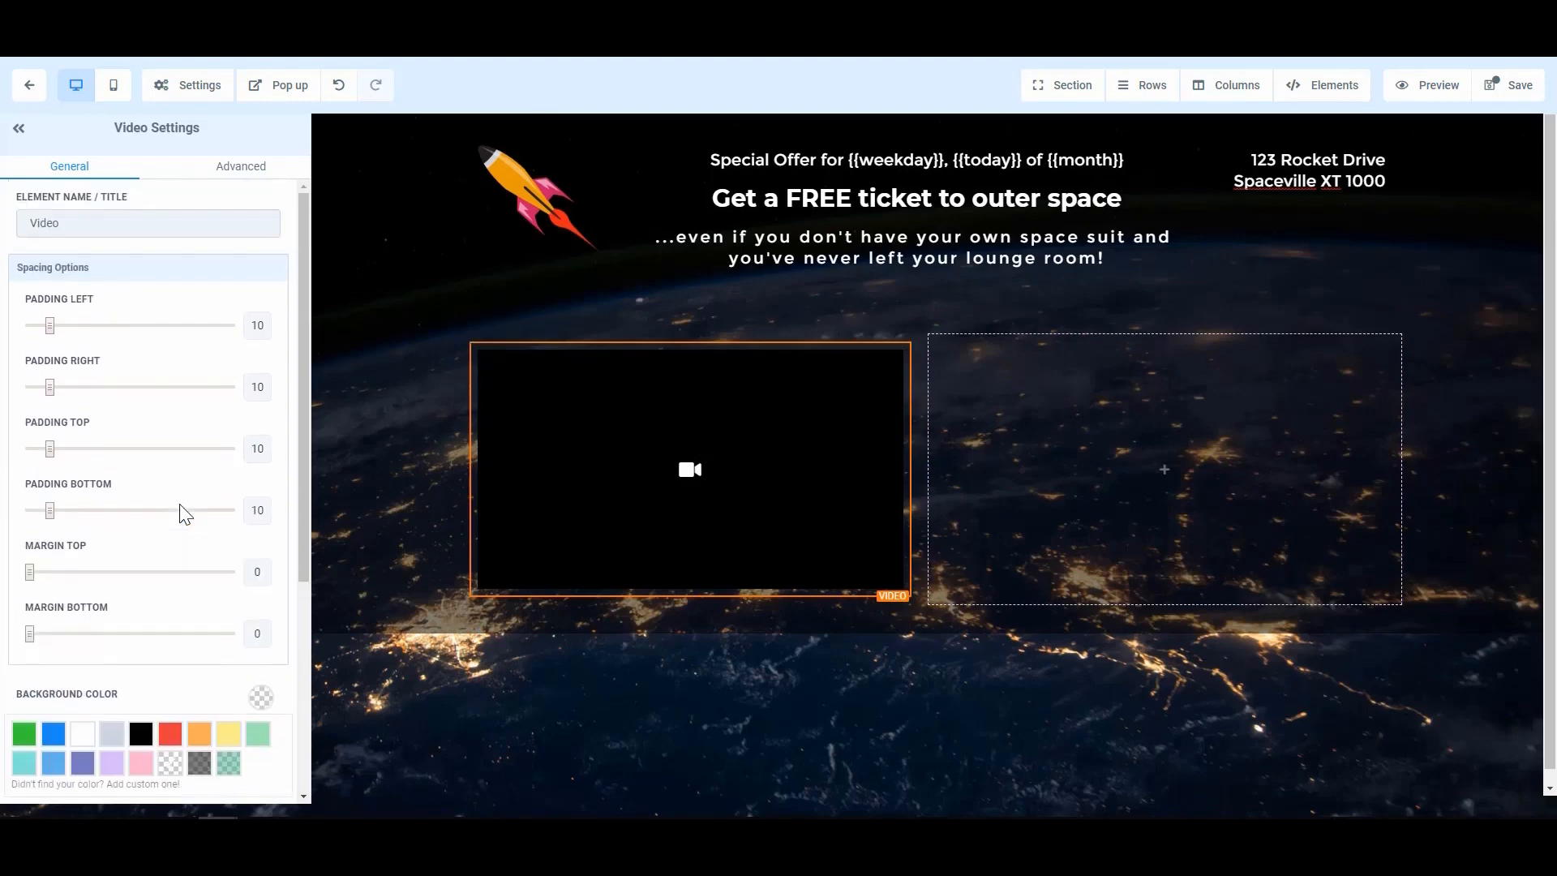
{"action": "left_click", "coordinate": [102, 221]}
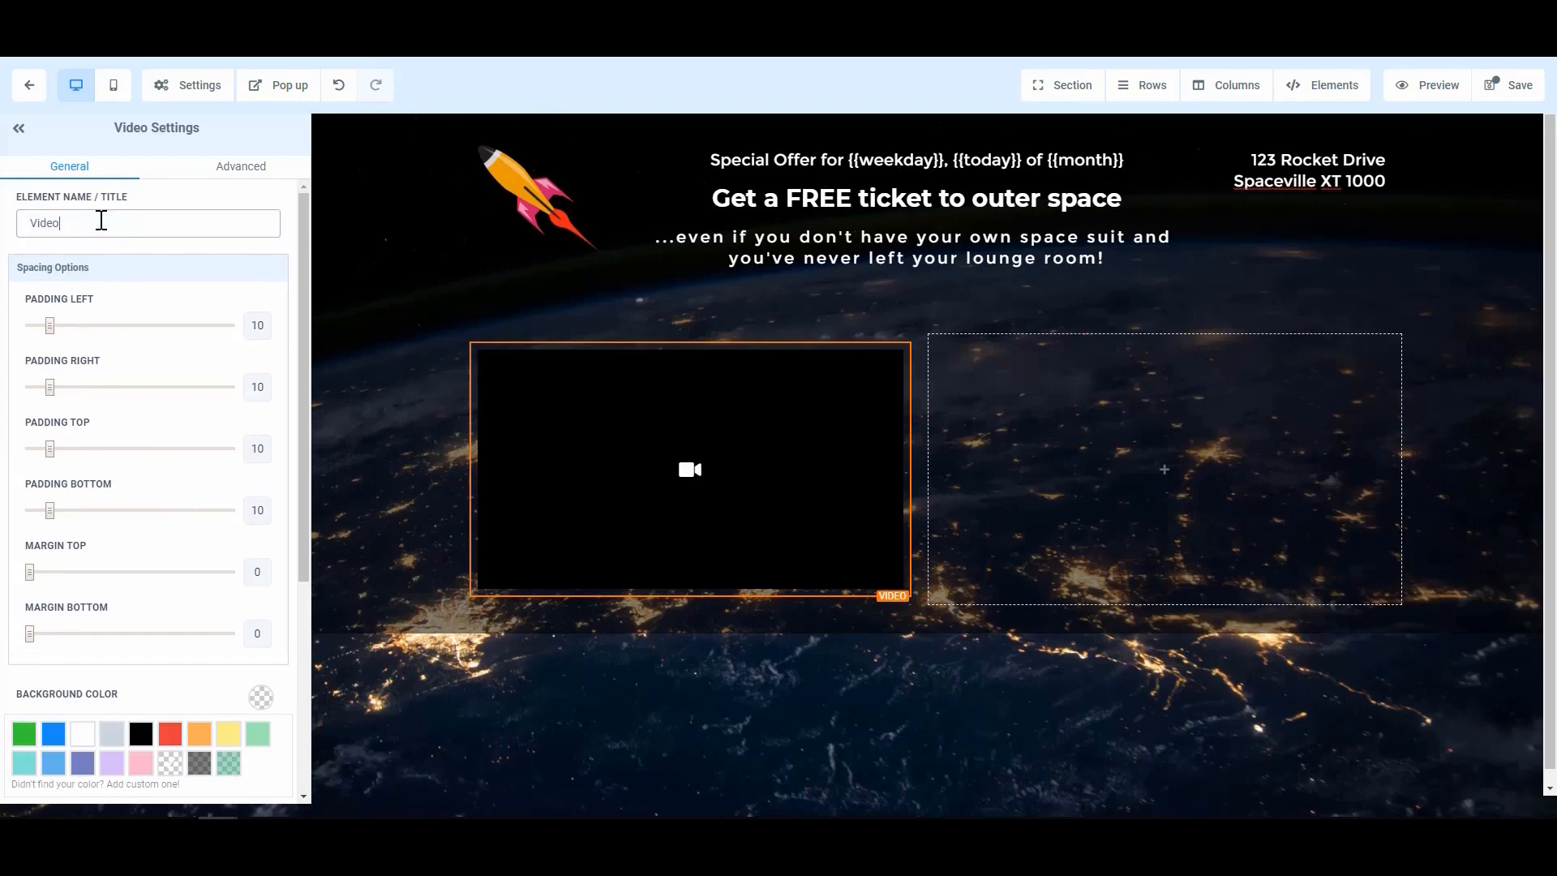
{"action": "type", "text": "- Exapliner"}
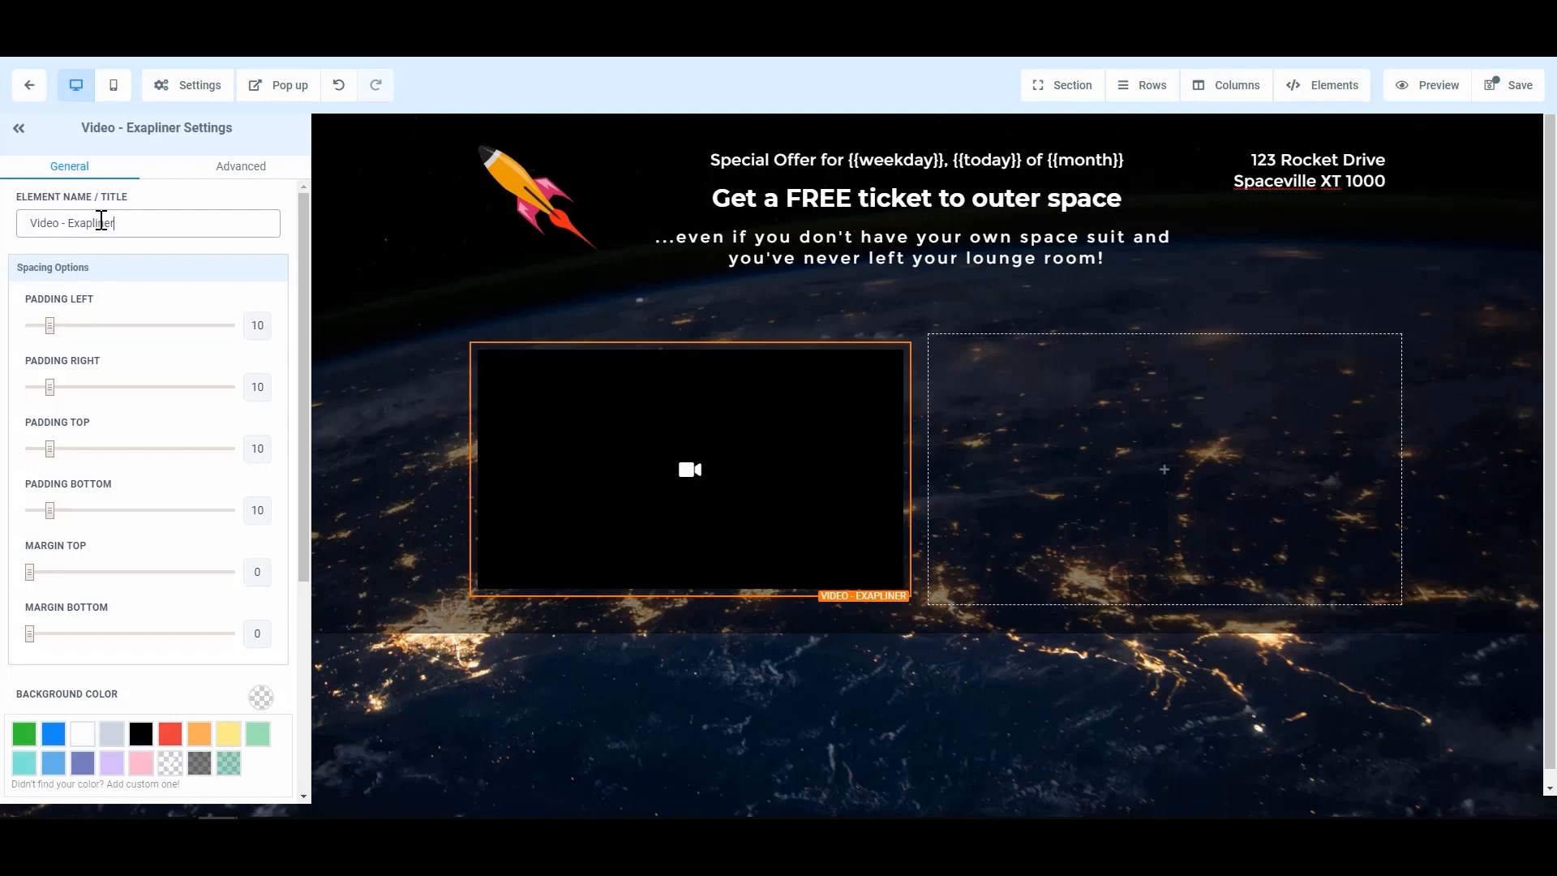
{"action": "key", "text": "BackSpace"}
{"action": "key", "text": "BackSpace"}
{"action": "key", "text": "BackSpace"}
{"action": "key", "text": "BackSpace"}
{"action": "key", "text": "BackSpace"}
{"action": "key", "text": "BackSpace"}
{"action": "key", "text": "BackSpace"}
{"action": "type", "text": "plain"}
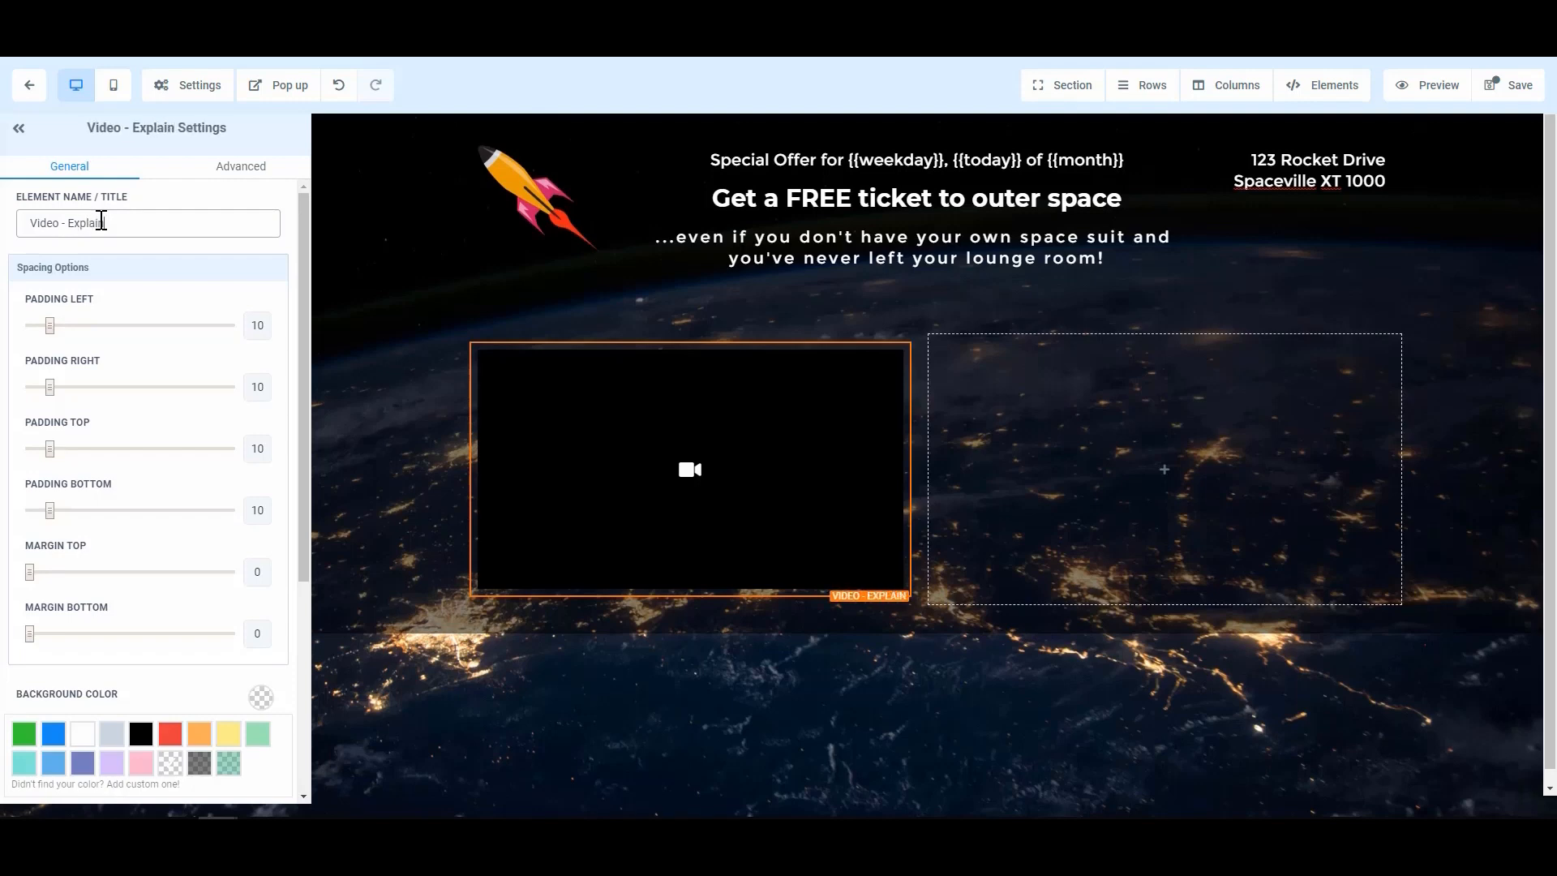
{"action": "type", "text": "er"}
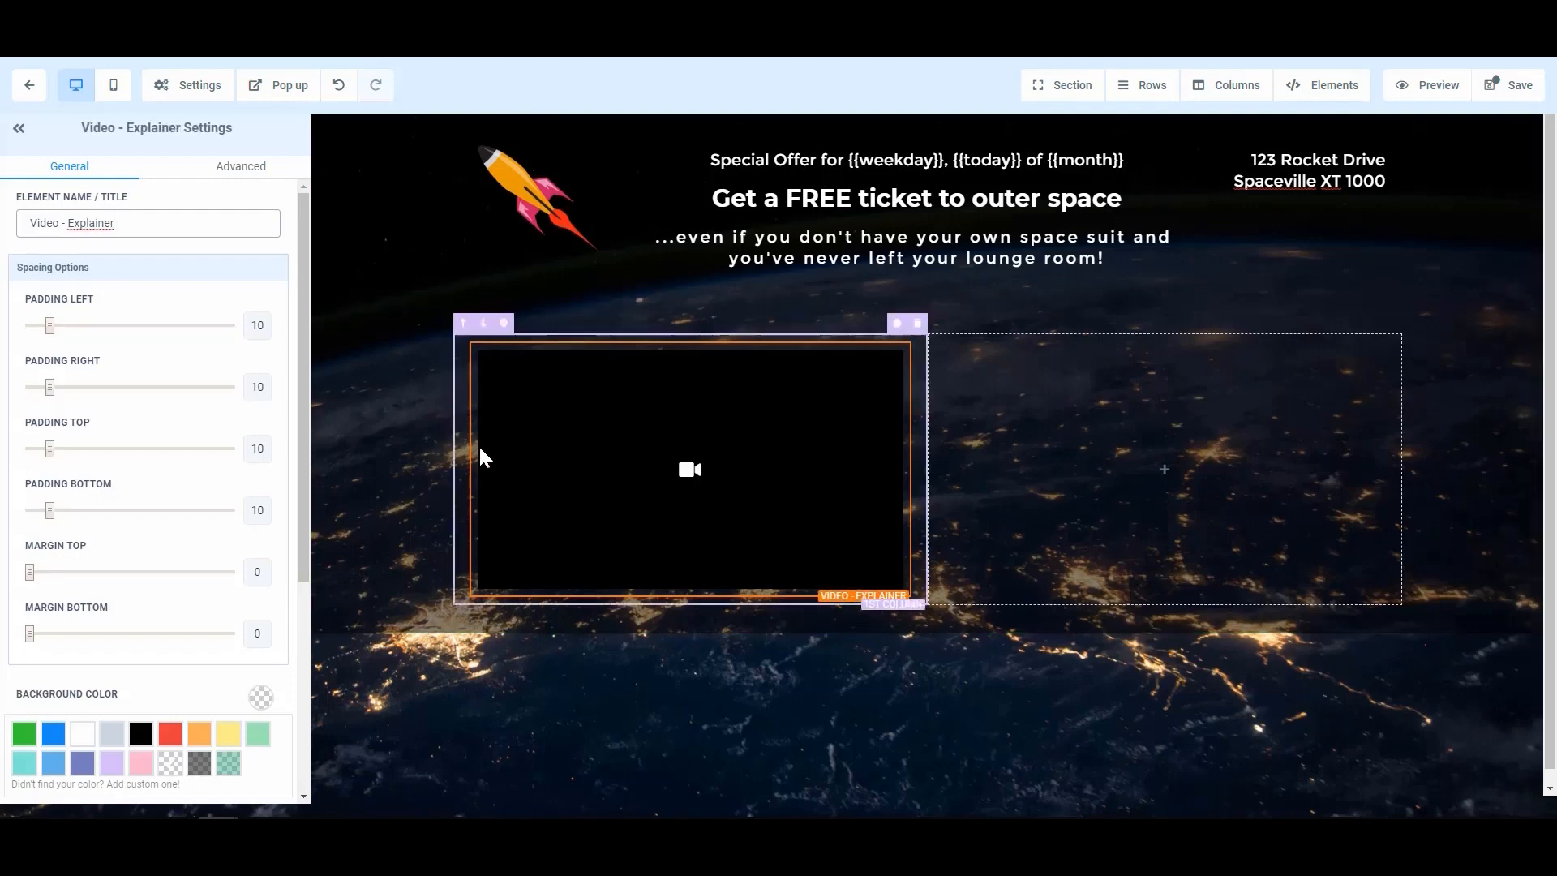
{"action": "scroll", "coordinate": [81, 382], "scroll_direction": "down", "scroll_amount": 5}
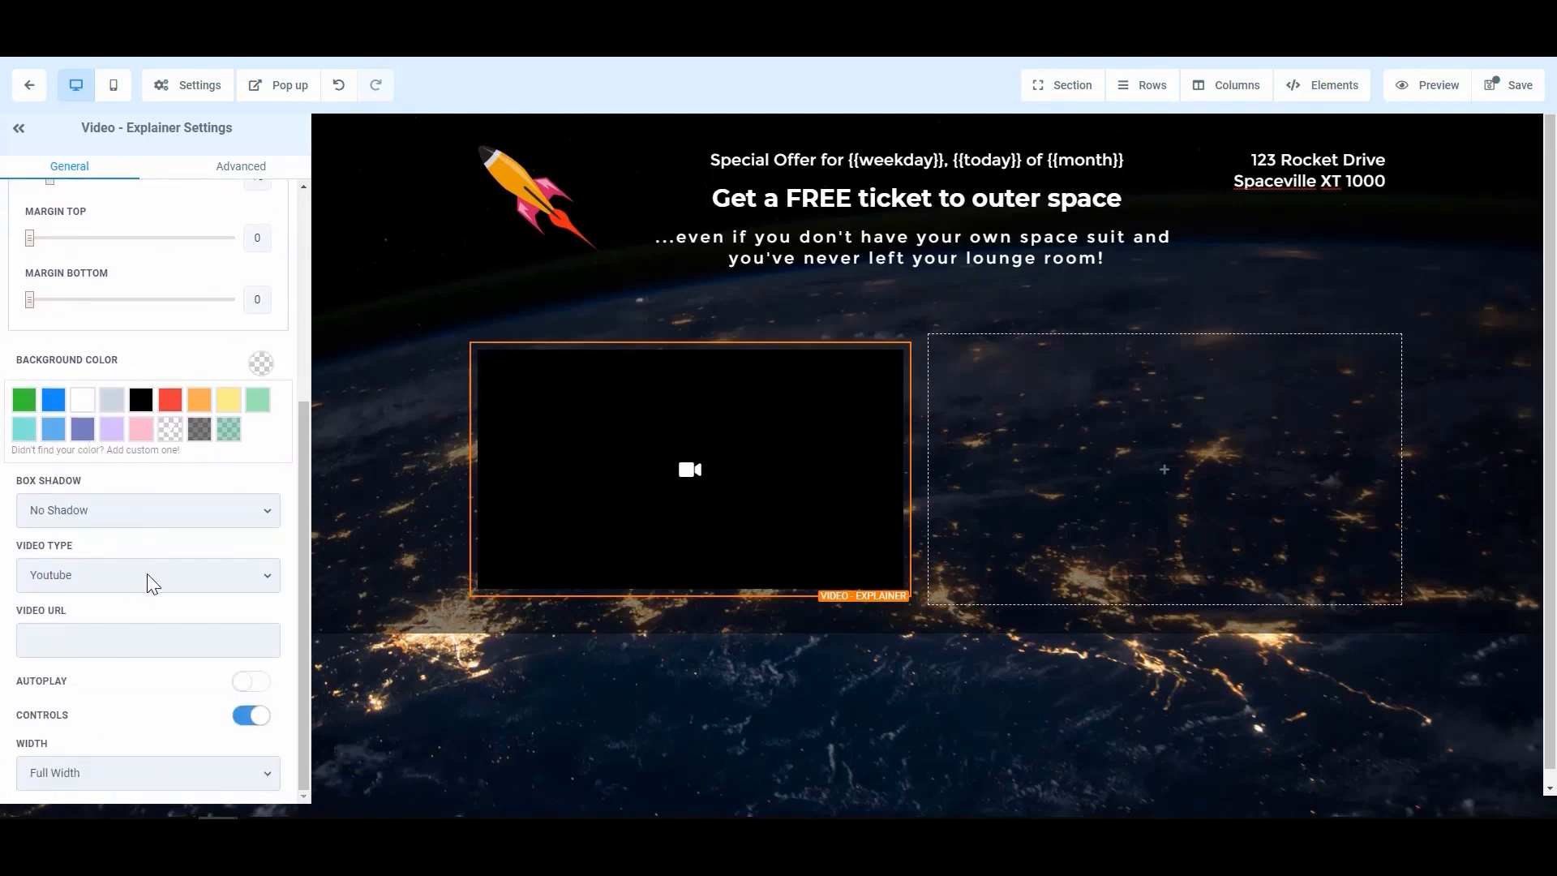
{"action": "left_click", "coordinate": [147, 573]}
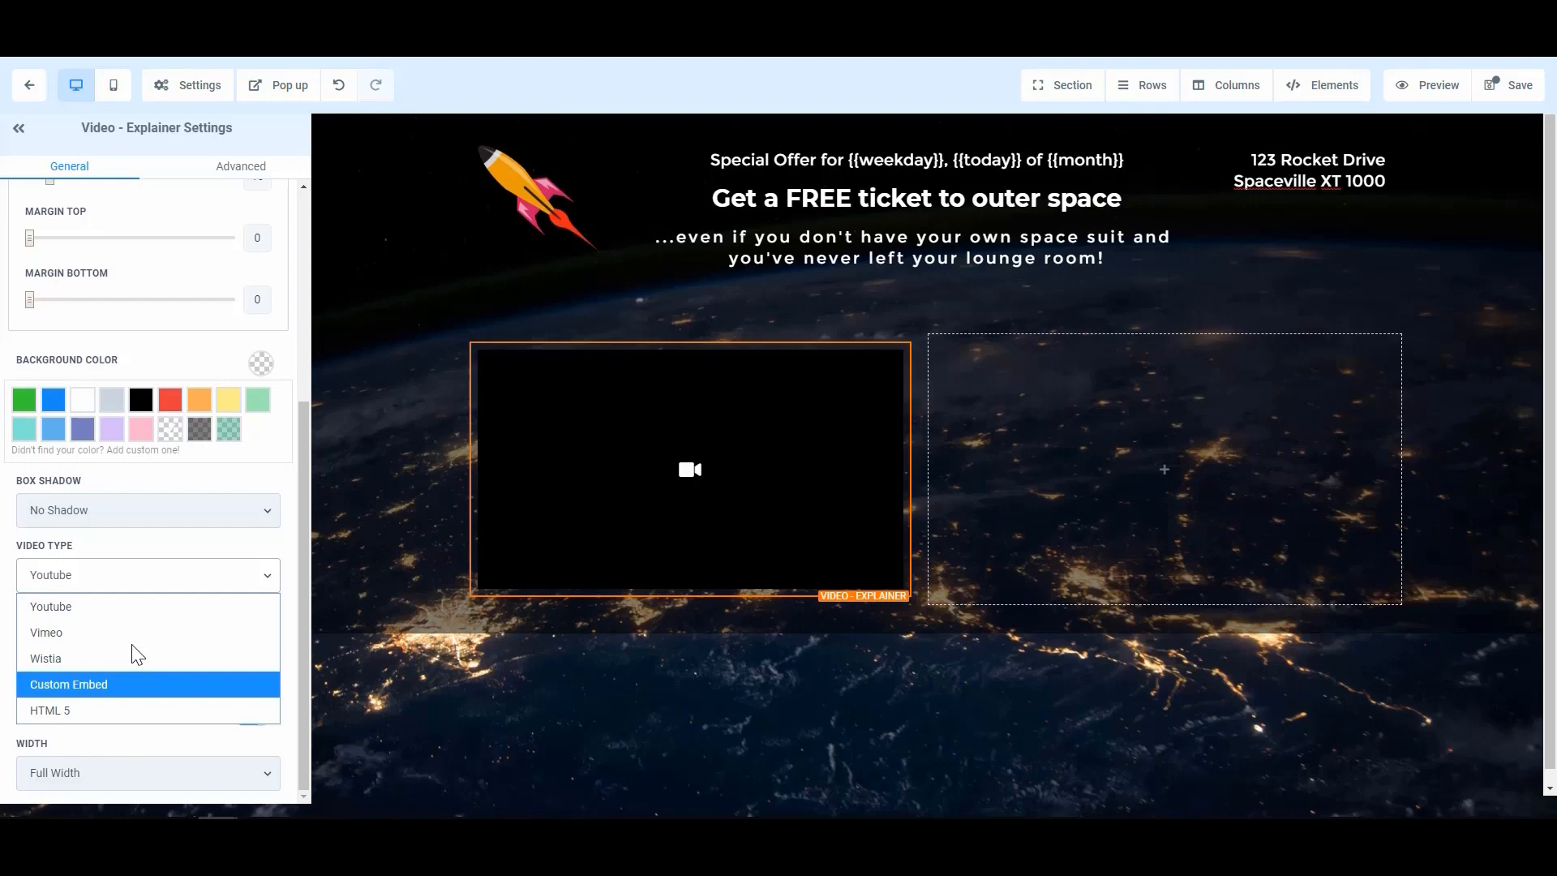
{"action": "left_click", "coordinate": [138, 609]}
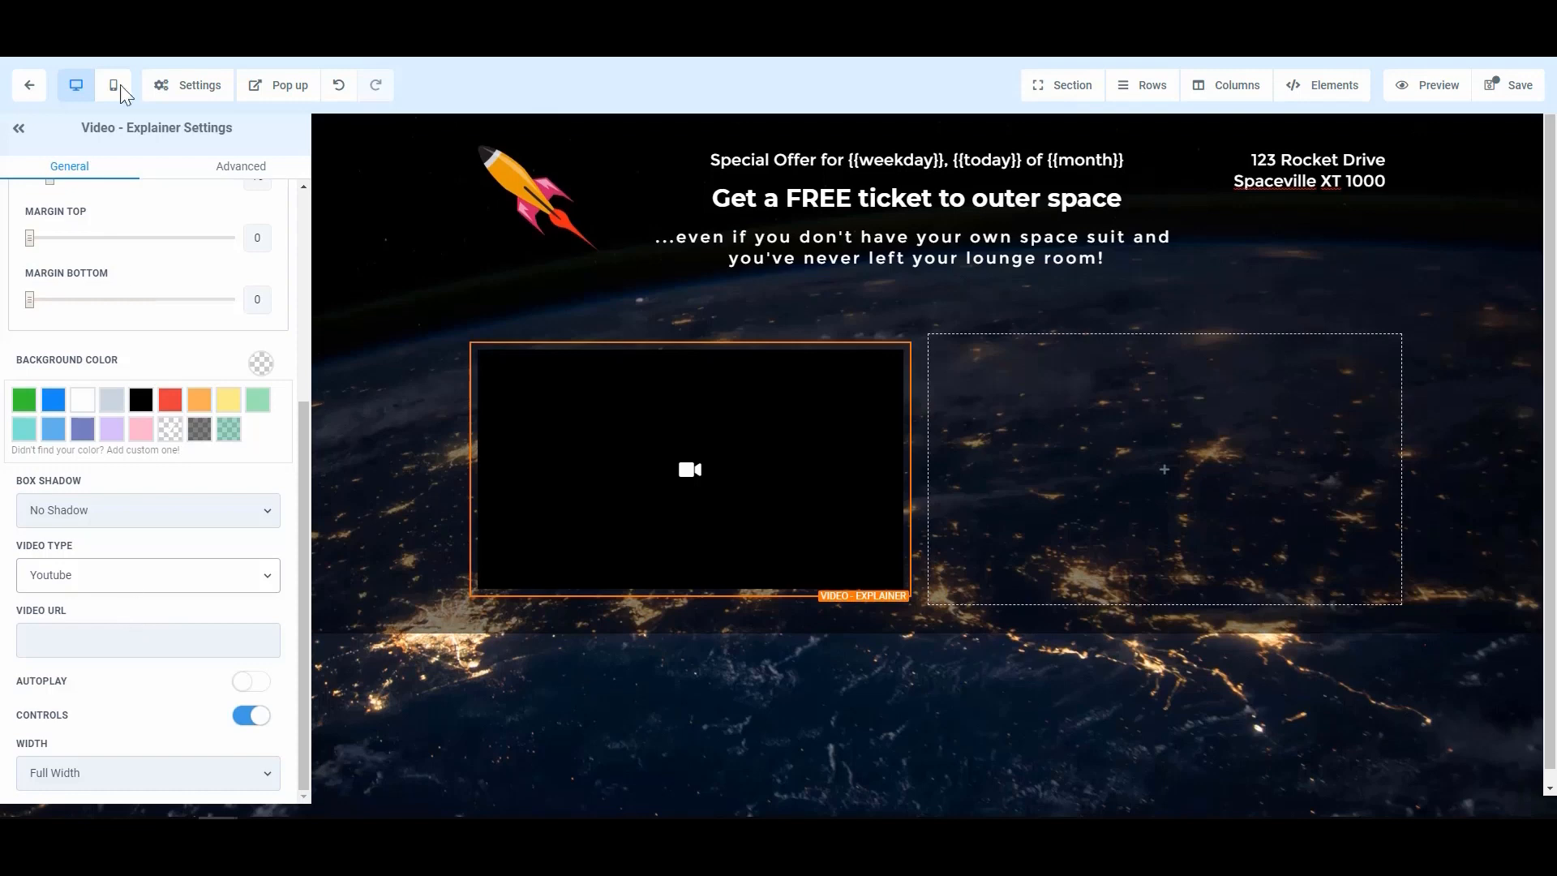
{"action": "left_click", "coordinate": [120, 628]}
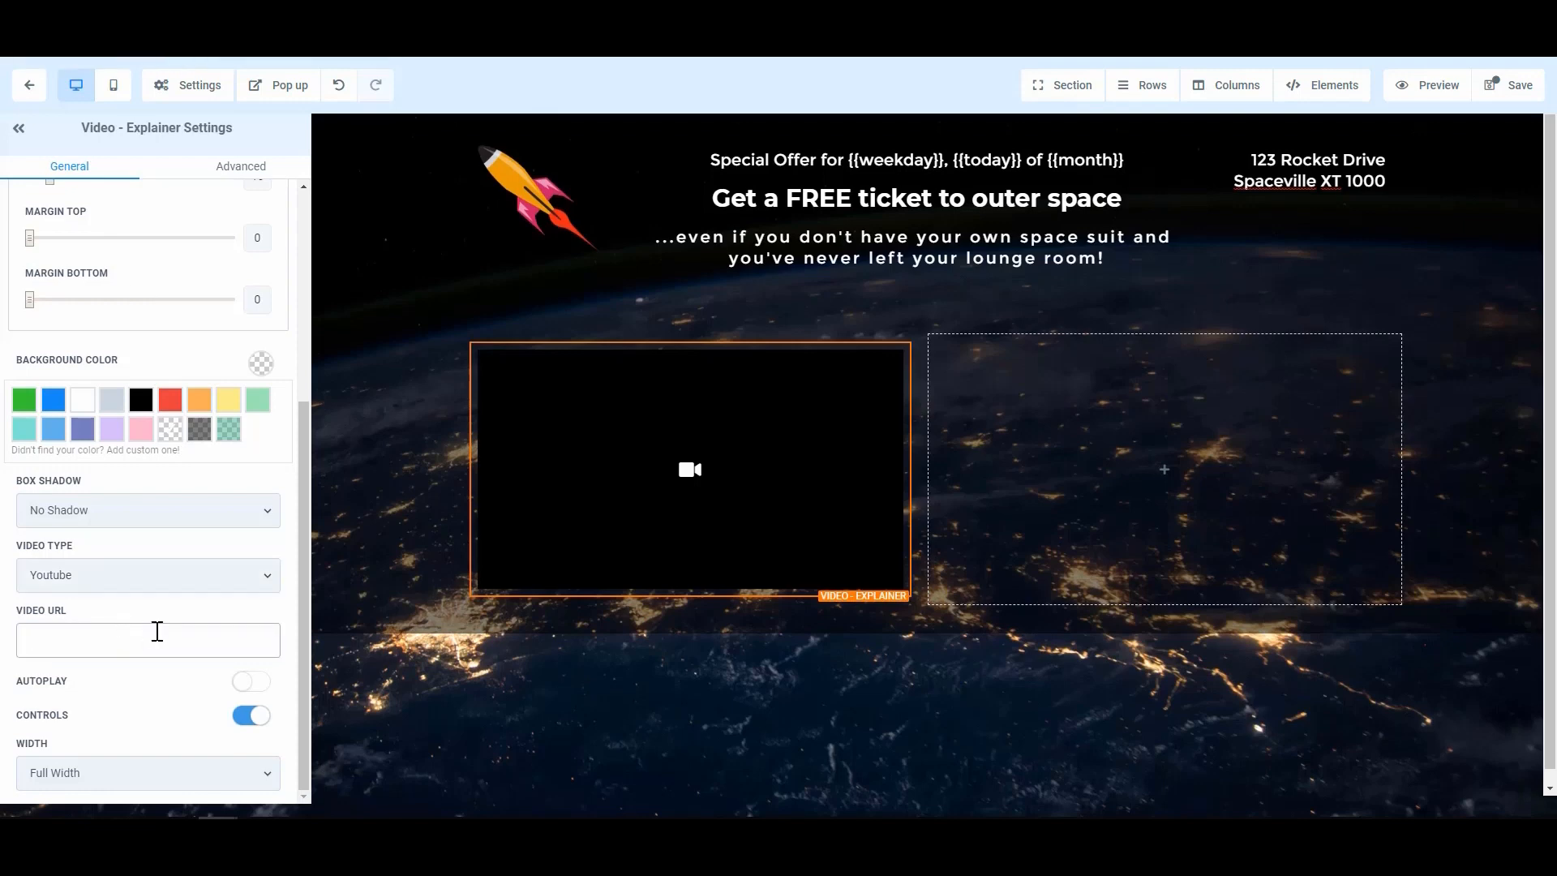
{"action": "type", "text": "https://www.youtube.com/watch?v=e7o4ct0Z8tI"}
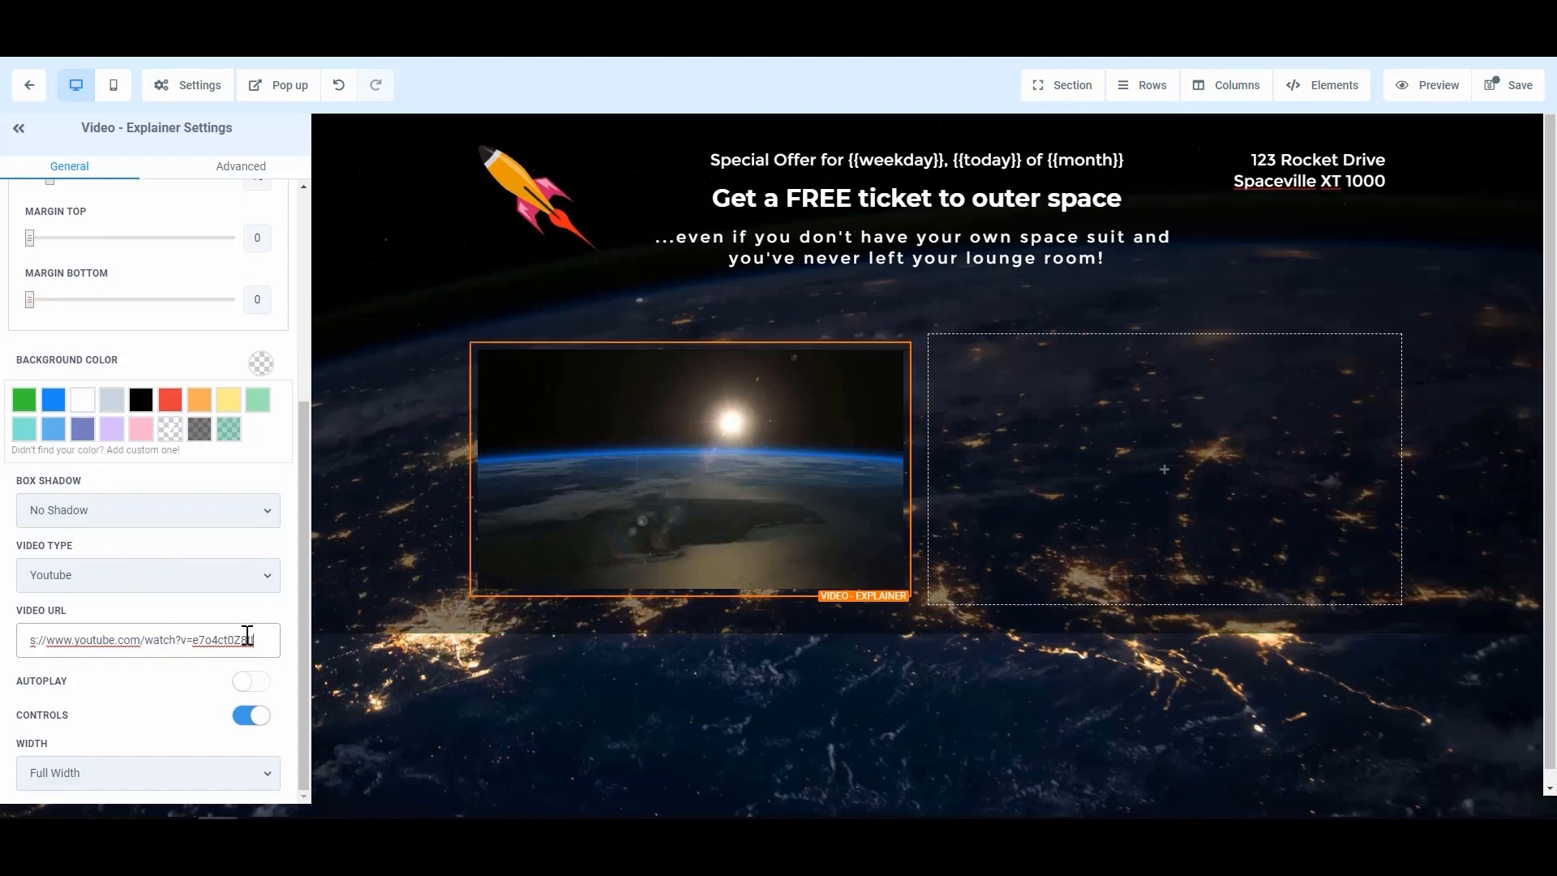
{"action": "left_click", "coordinate": [253, 718]}
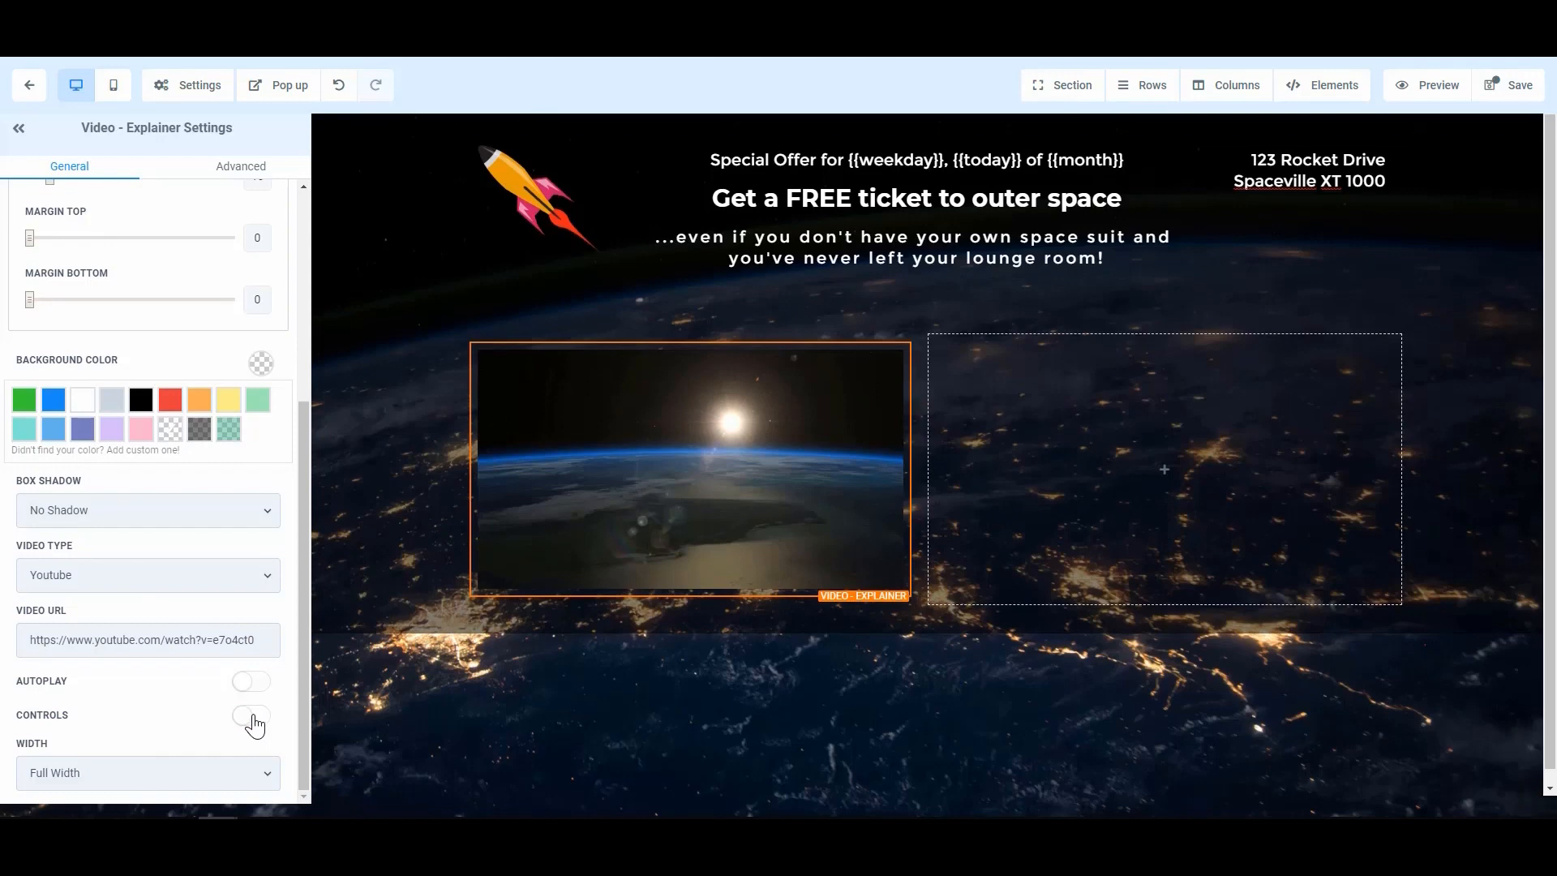
- Try Half Width and 3/4 Width on the explainer video, and set its width back to Full Width
{"action": "left_click", "coordinate": [170, 773]}
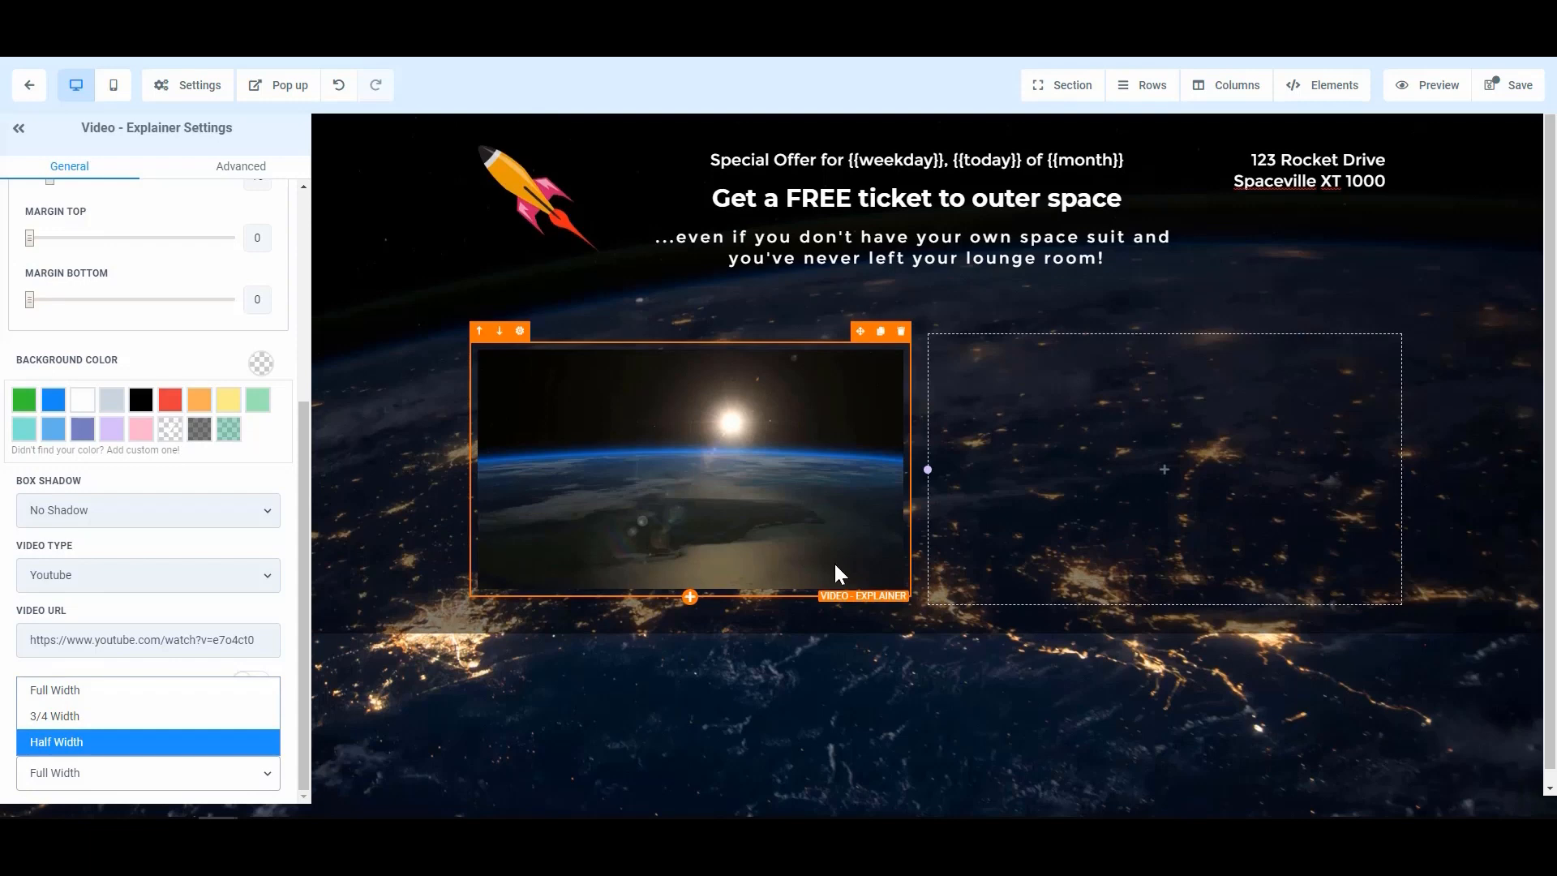
{"action": "left_click", "coordinate": [128, 741]}
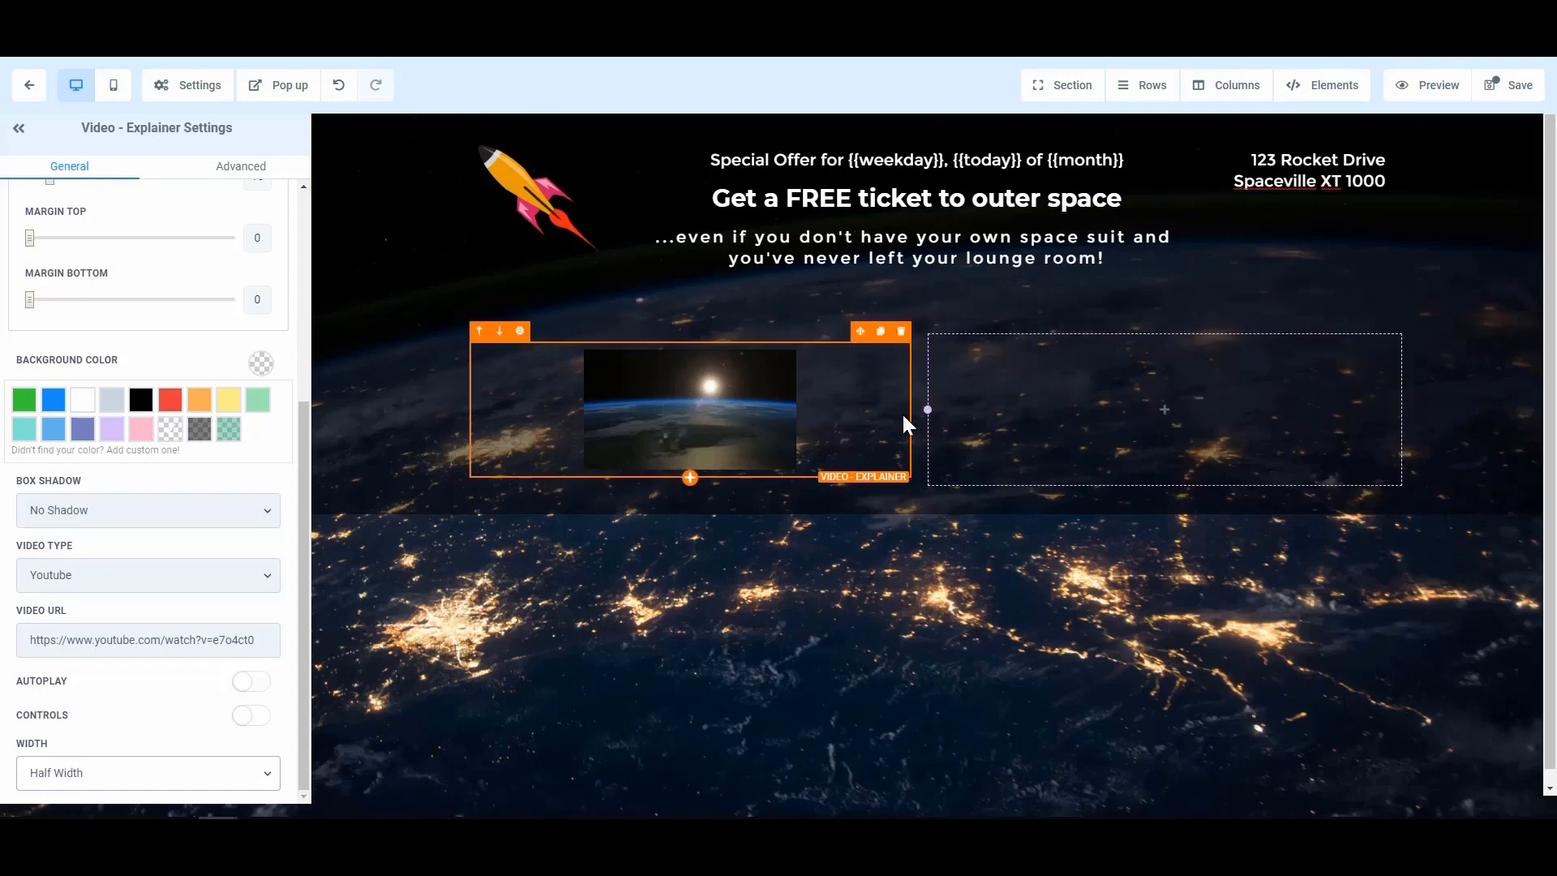
{"action": "mouse_move", "coordinate": [1100, 391]}
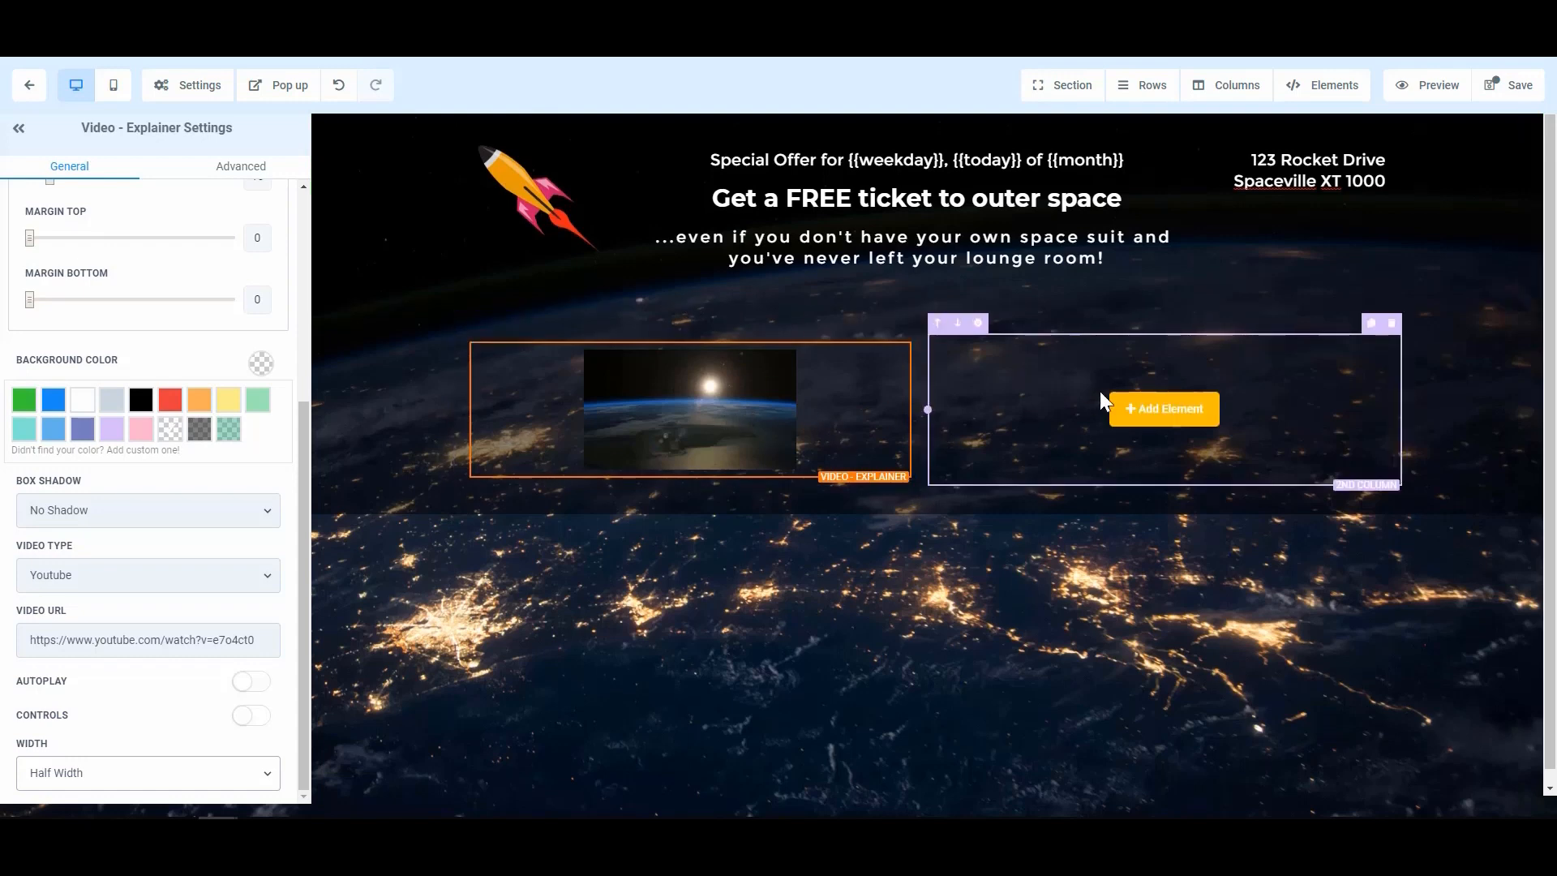
{"action": "left_click", "coordinate": [197, 776]}
{"action": "left_click", "coordinate": [138, 714]}
{"action": "left_click", "coordinate": [159, 776]}
{"action": "left_click", "coordinate": [157, 694]}
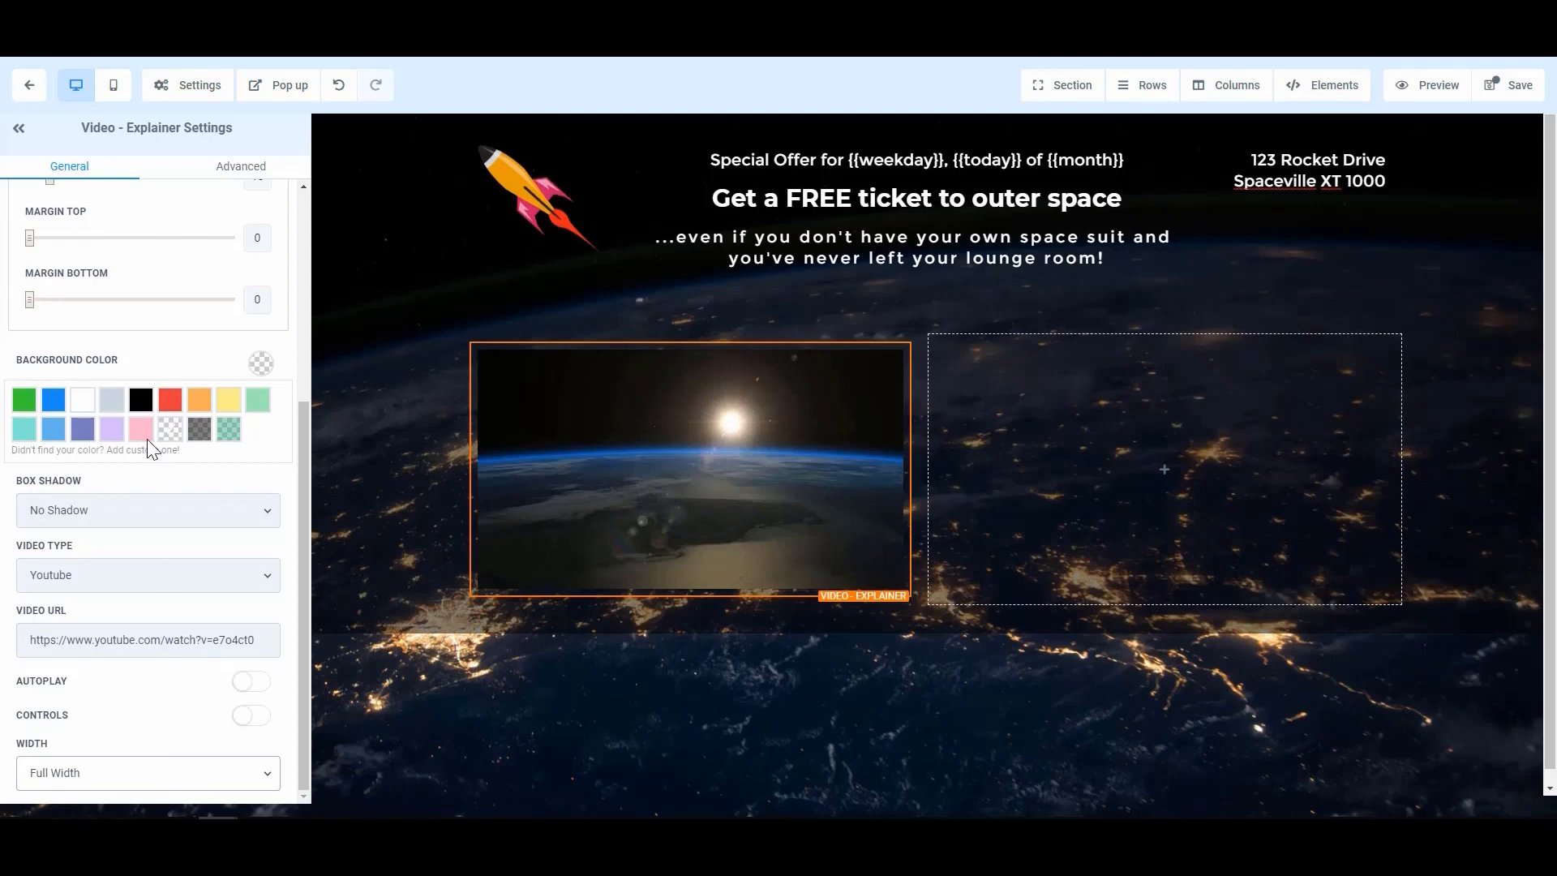
- Give the explainer video a solid Full Border in orange with a width of 5px
{"action": "scroll", "coordinate": [129, 482], "scroll_direction": "up", "scroll_amount": 5}
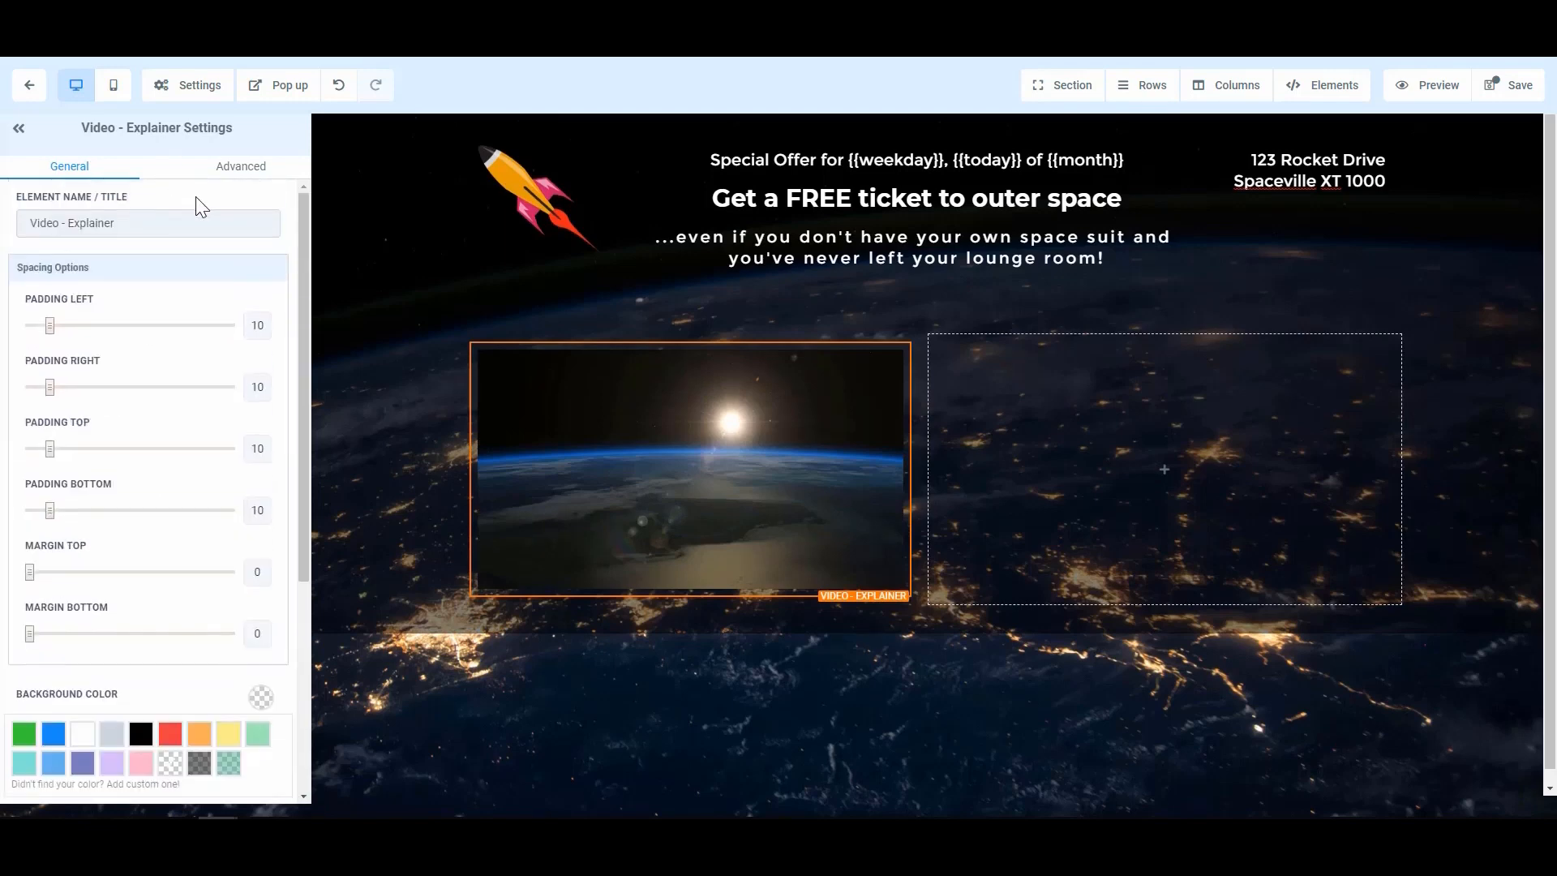
{"action": "left_click", "coordinate": [227, 170]}
{"action": "left_click", "coordinate": [112, 276]}
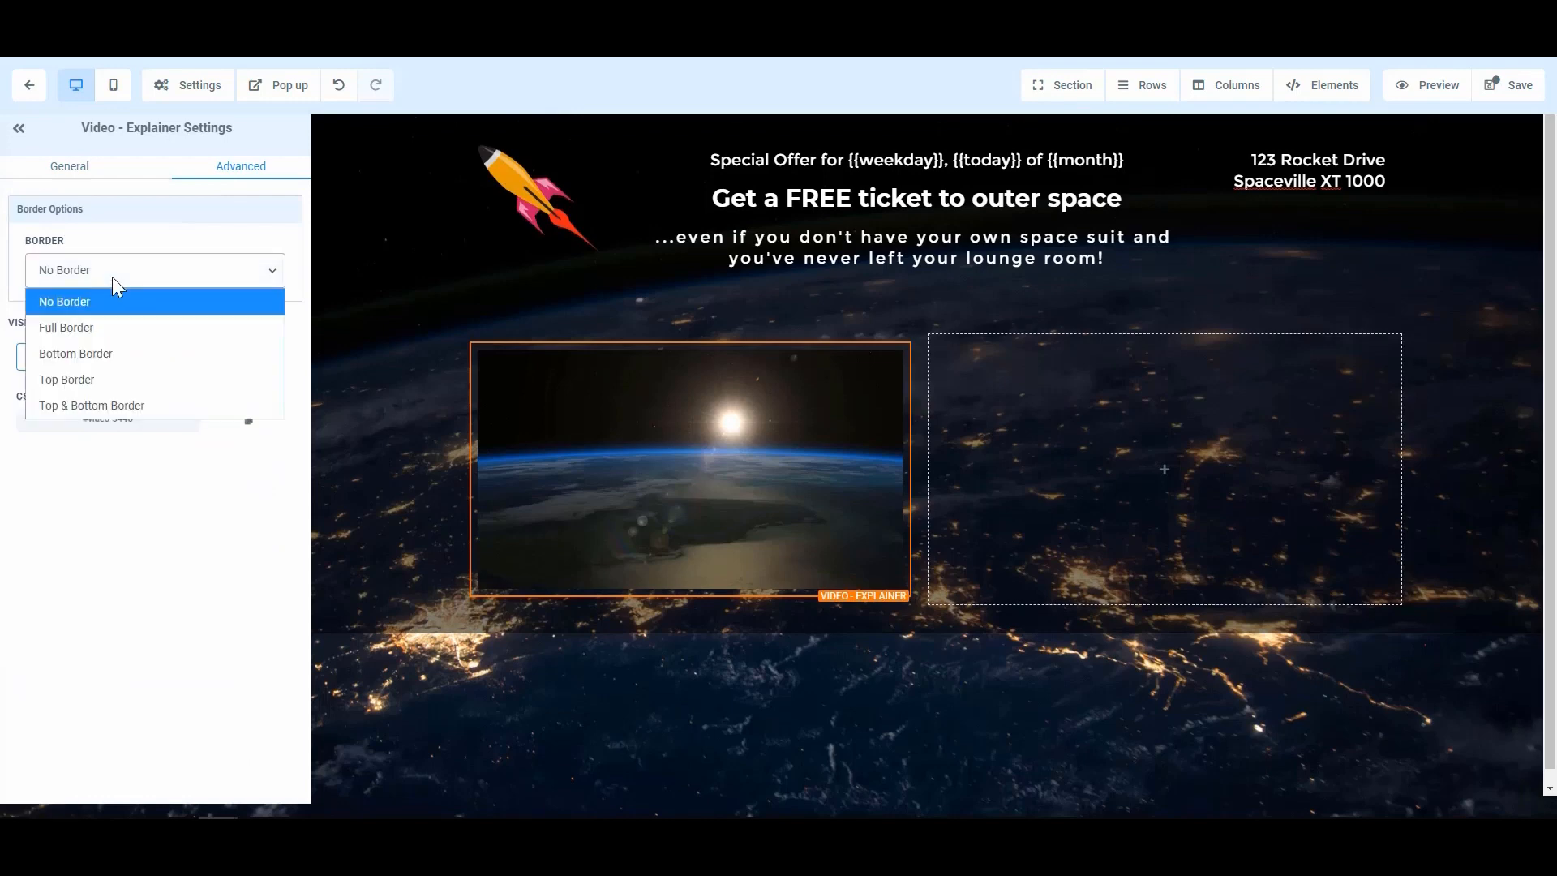
{"action": "left_click", "coordinate": [111, 327]}
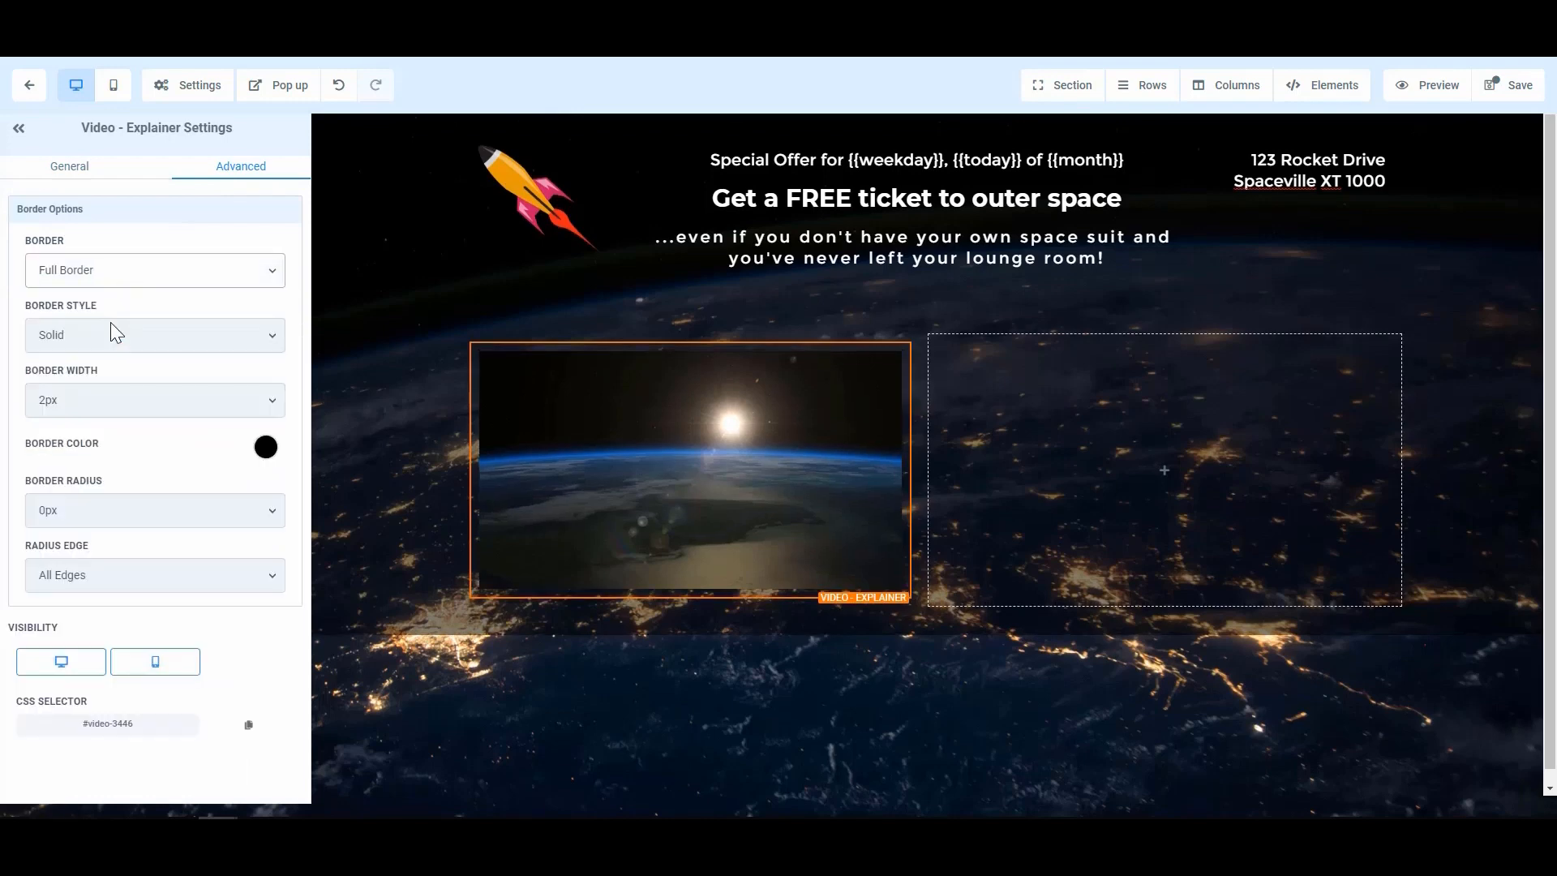
{"action": "left_click", "coordinate": [263, 448]}
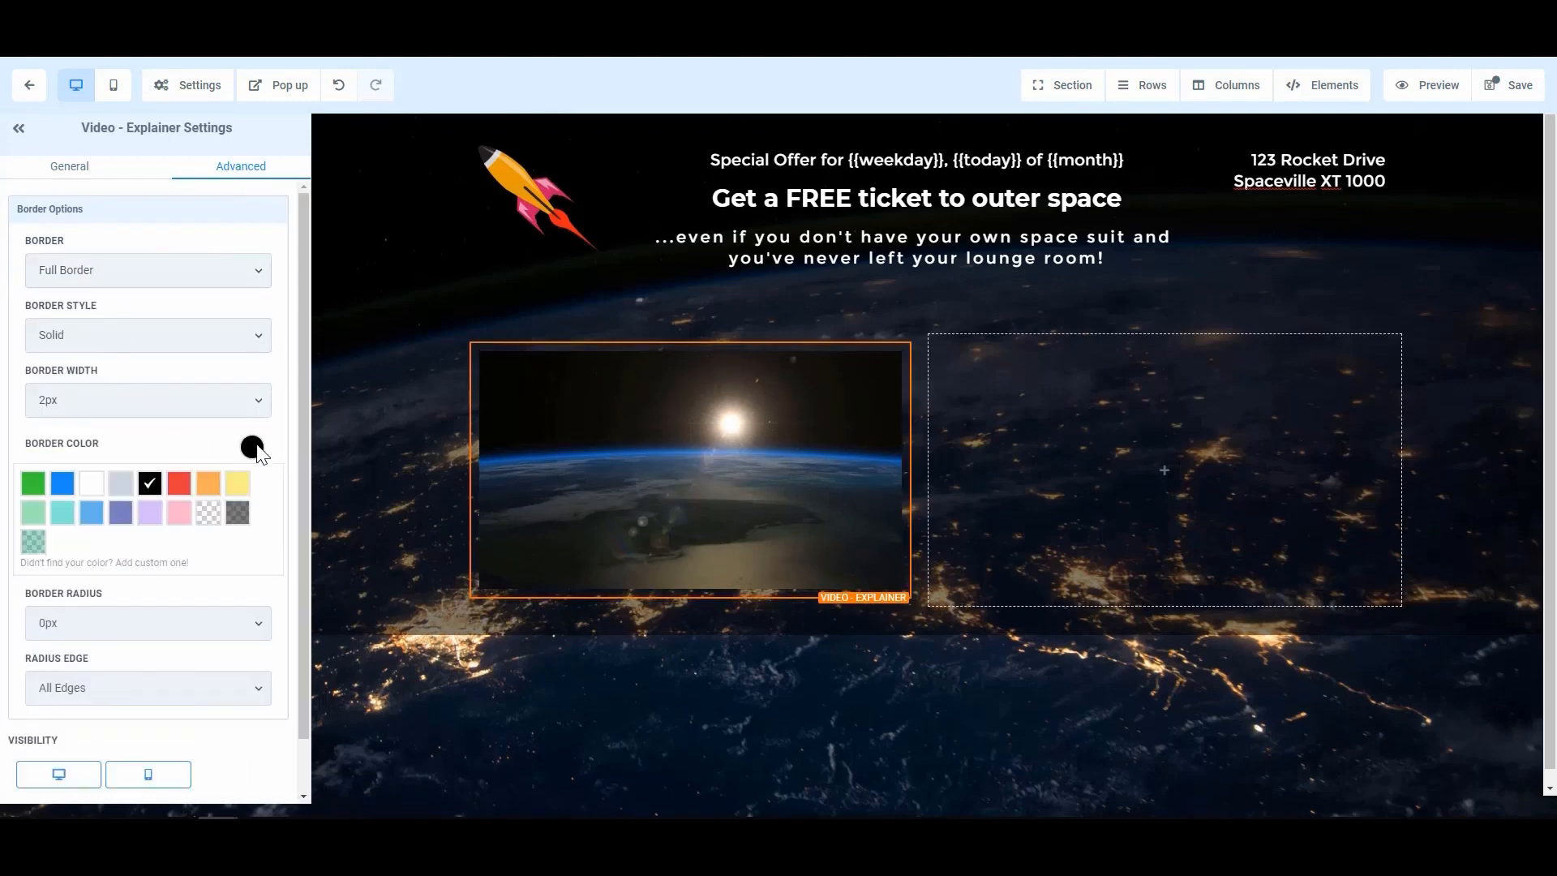
{"action": "left_click", "coordinate": [208, 485]}
{"action": "left_click", "coordinate": [107, 406]}
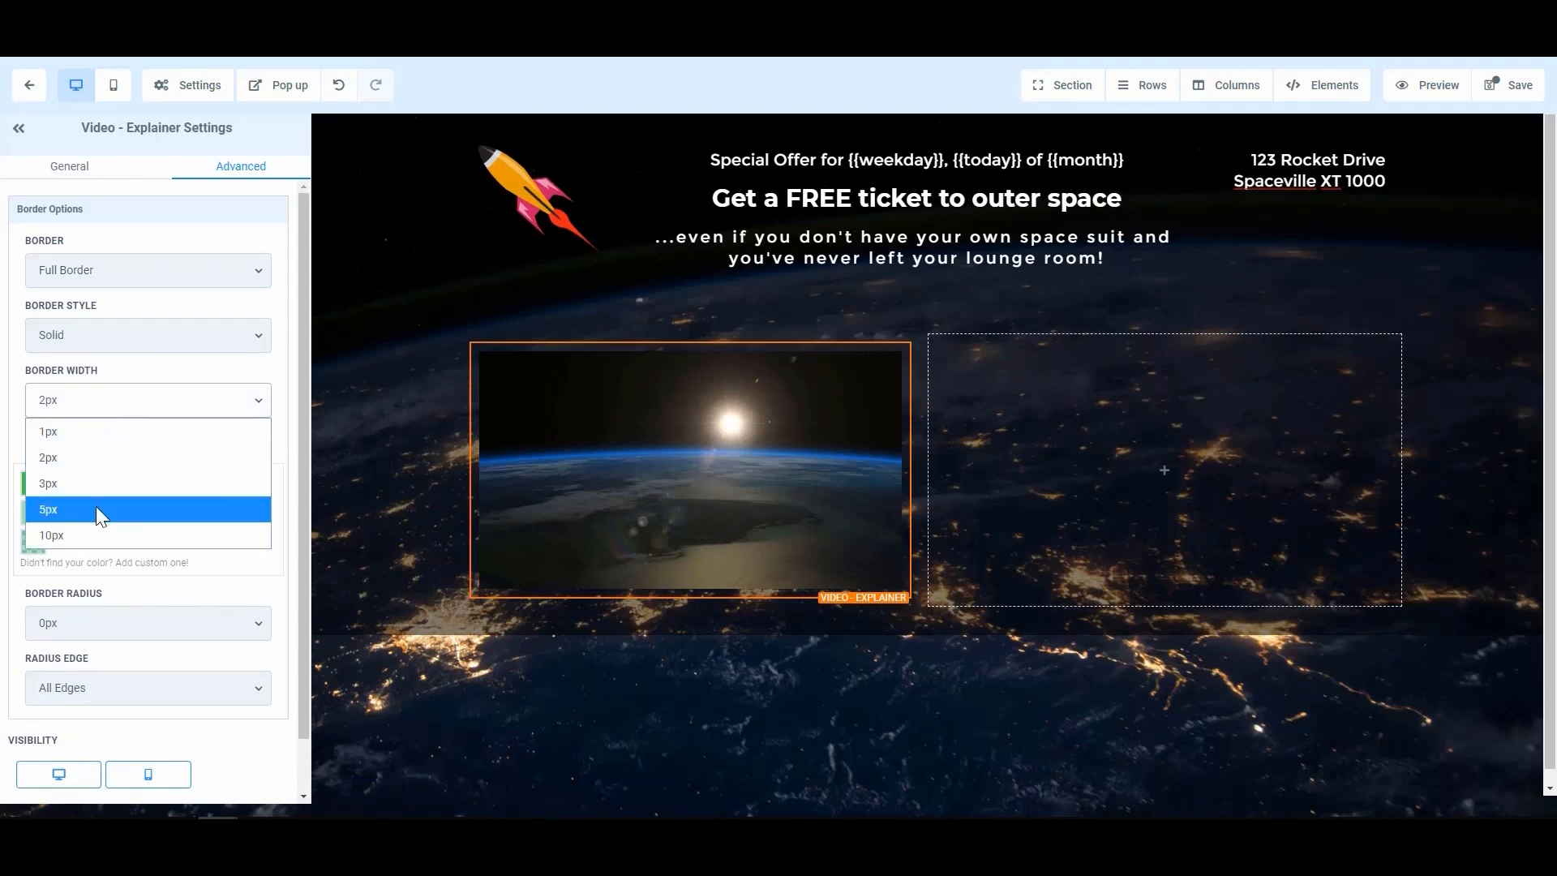
{"action": "left_click", "coordinate": [95, 507]}
{"action": "mouse_move", "coordinate": [817, 409]}
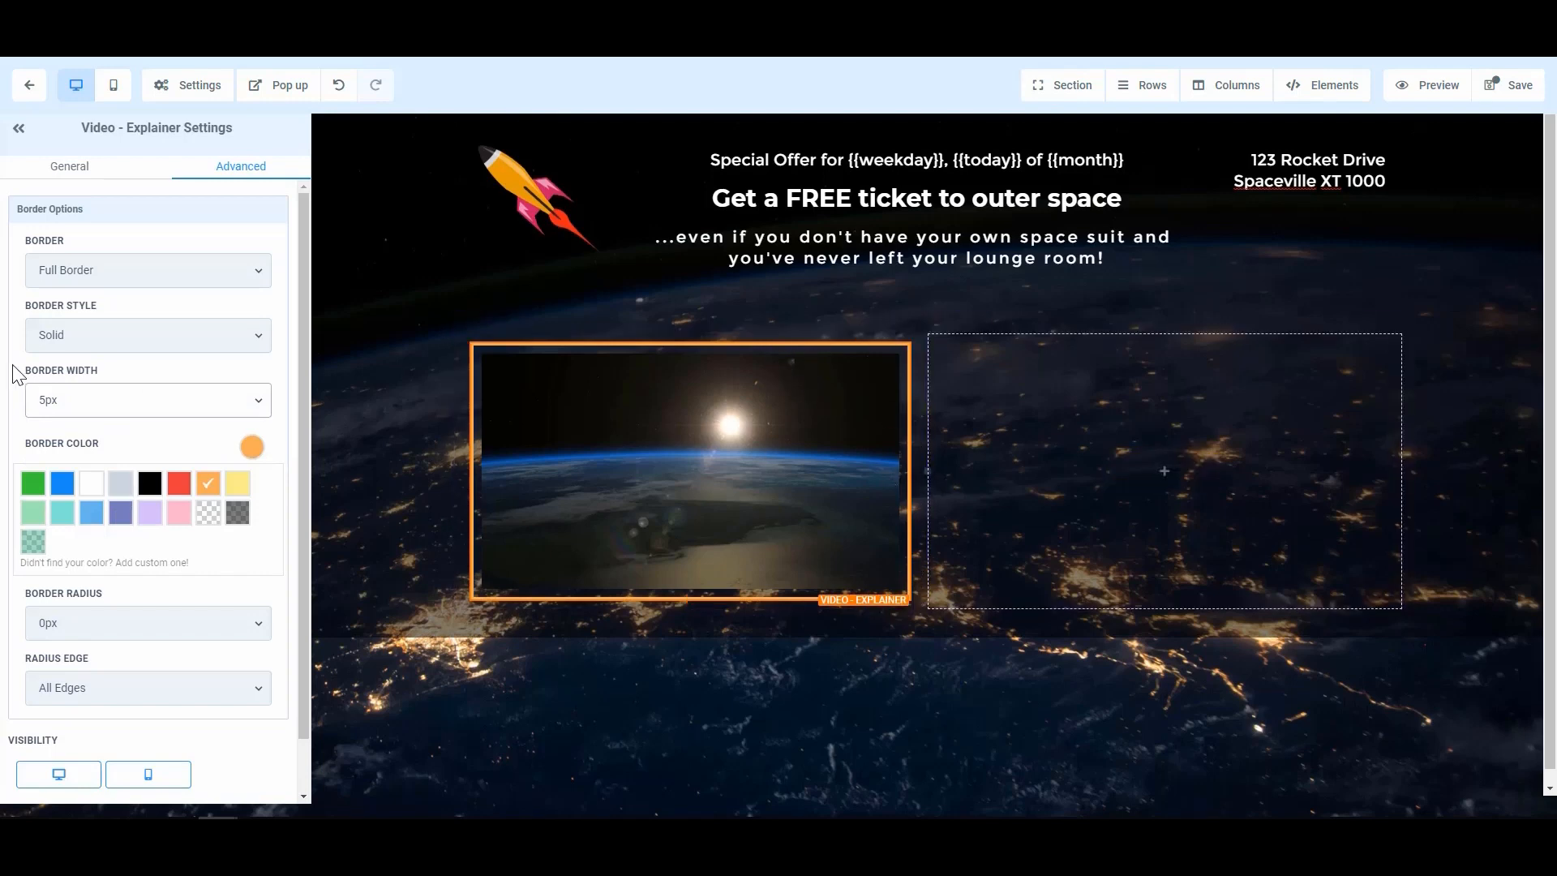
{"action": "scroll", "coordinate": [149, 451], "scroll_direction": "down", "scroll_amount": 1}
{"action": "scroll", "coordinate": [149, 450], "scroll_direction": "up", "scroll_amount": 1}
- Set the explainer video's left, right, top and bottom padding to 0
{"action": "left_click", "coordinate": [69, 165]}
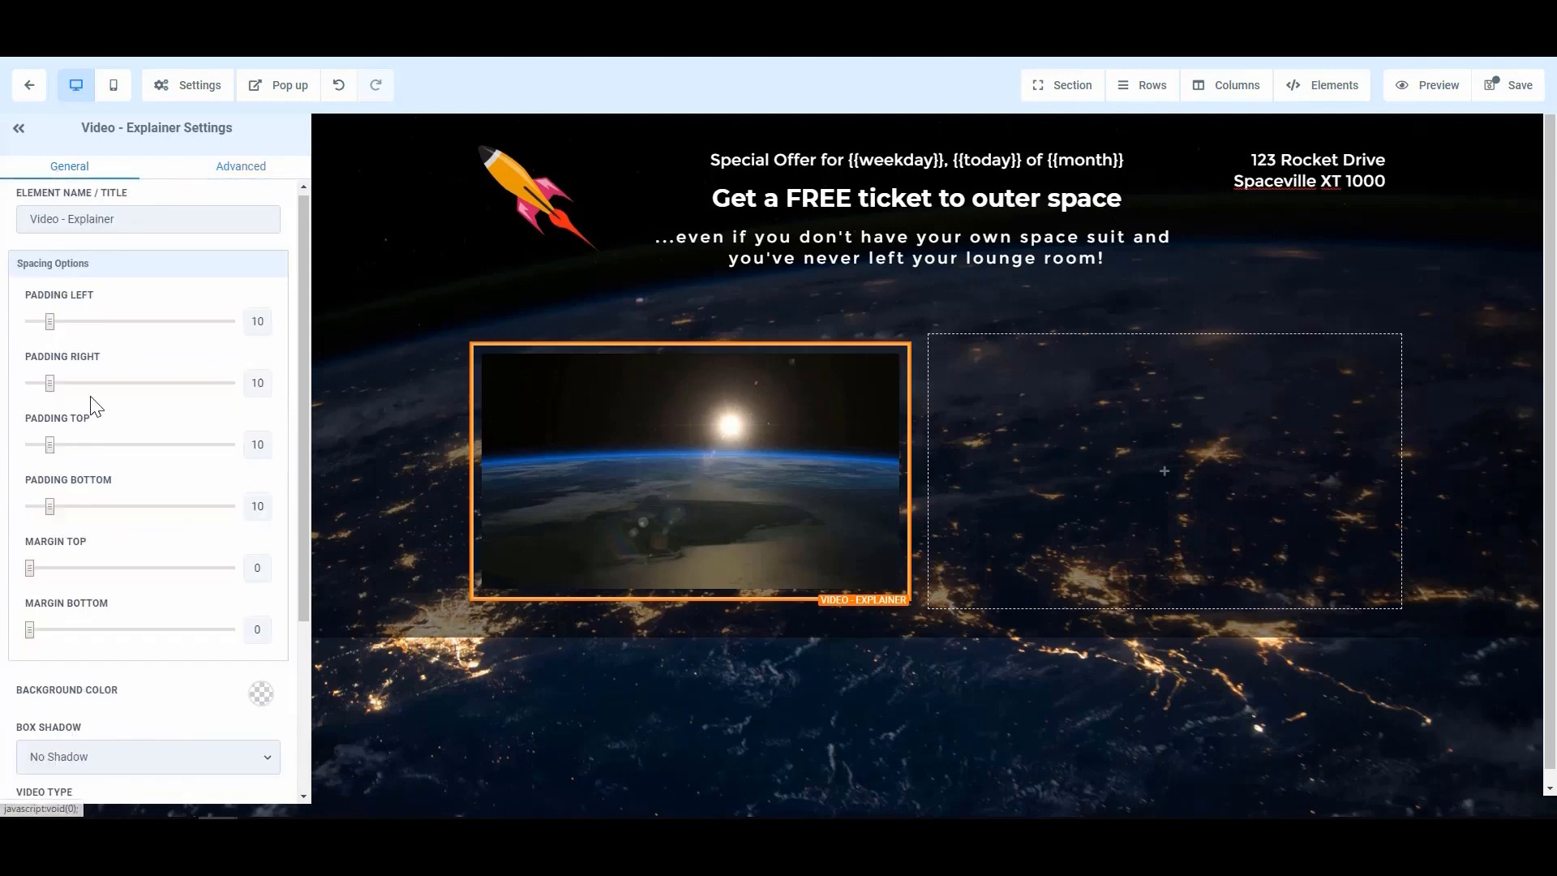
{"action": "left_click_drag", "start_coordinate": [51, 384], "coordinate": [18, 392]}
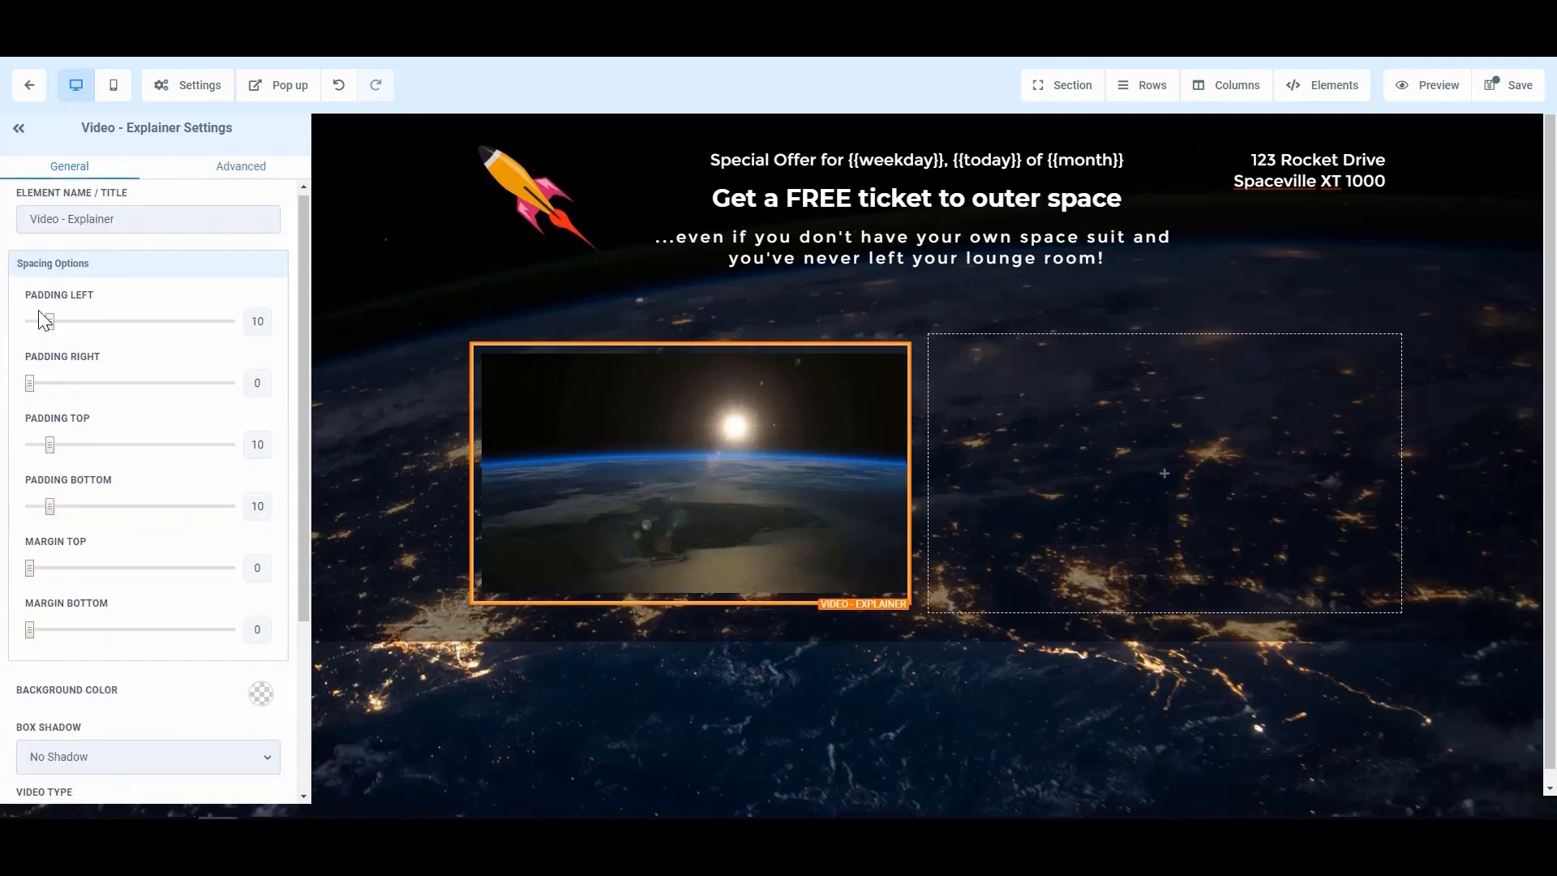
{"action": "left_click_drag", "start_coordinate": [51, 322], "coordinate": [5, 342]}
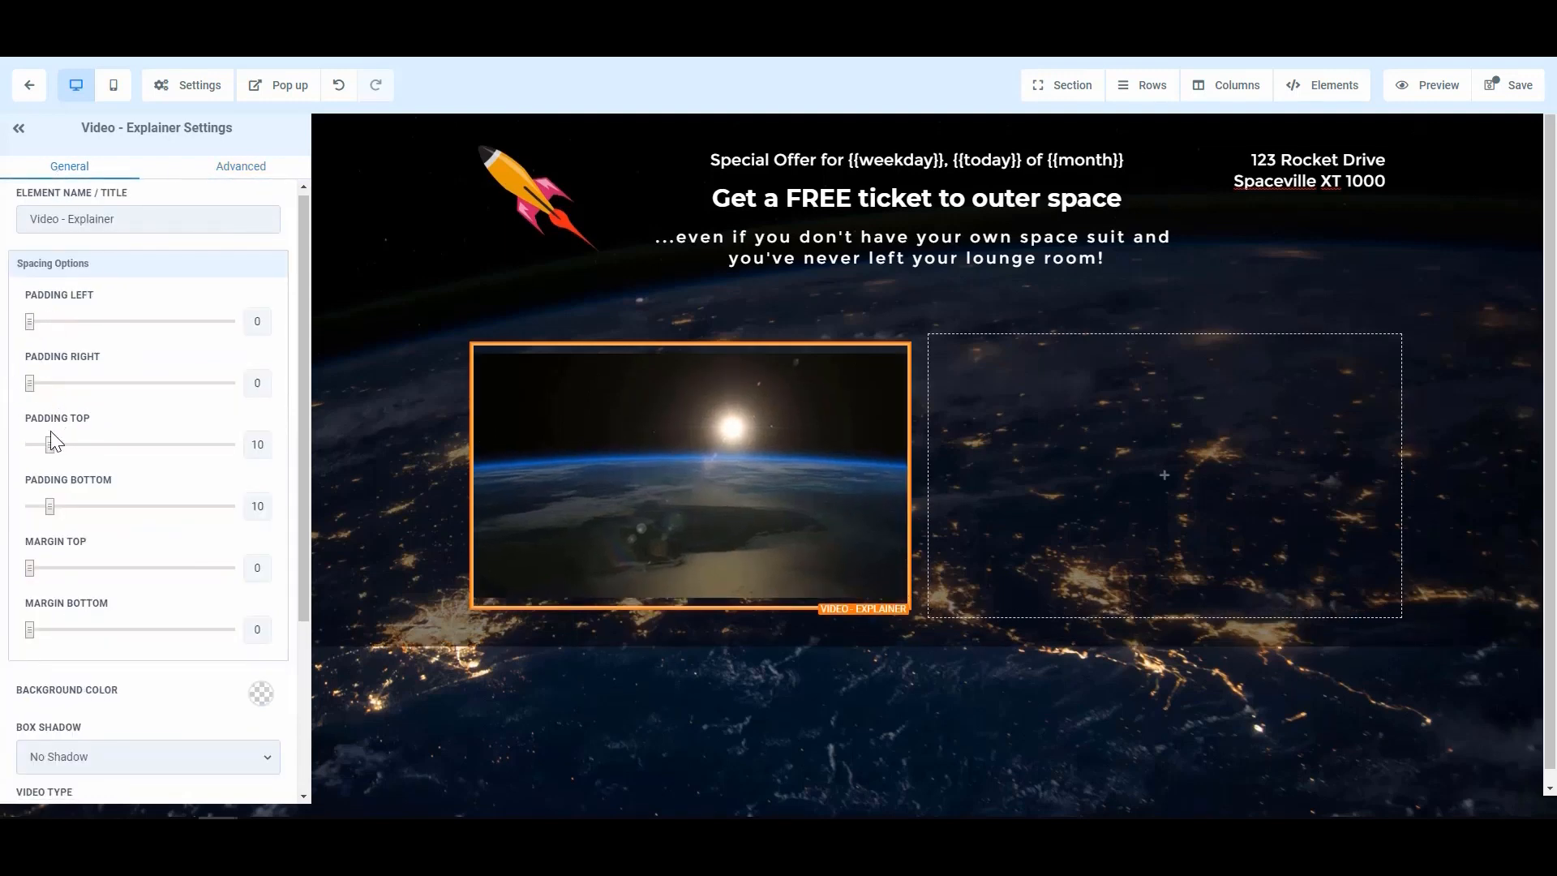
{"action": "left_click_drag", "start_coordinate": [51, 443], "coordinate": [6, 516]}
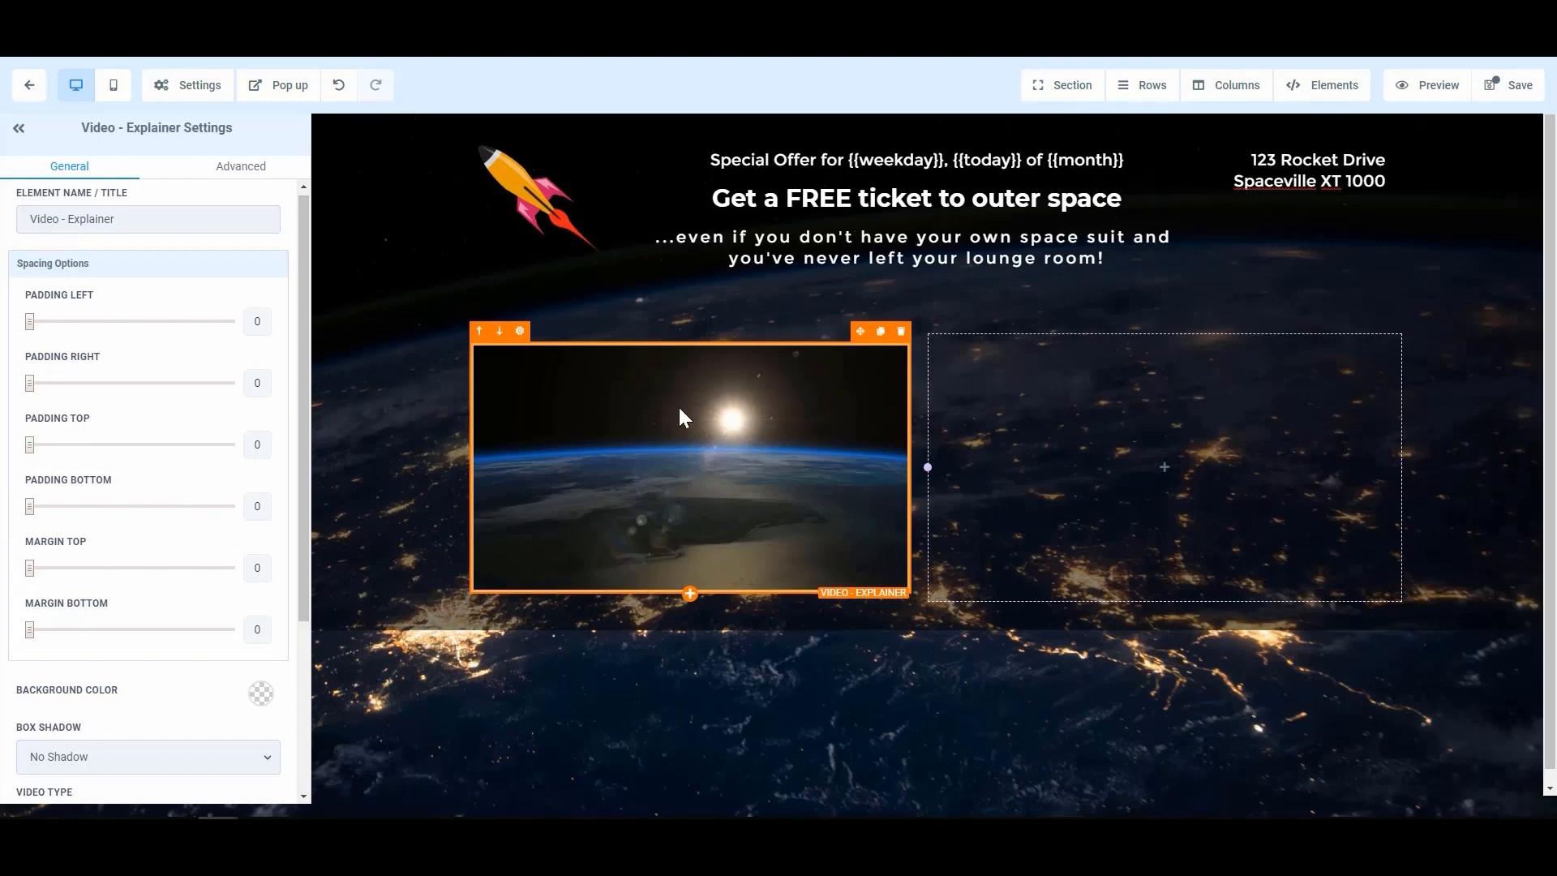
- Give the explainer video a 40% Drop Shadow as its box shadow
{"action": "left_click", "coordinate": [258, 168]}
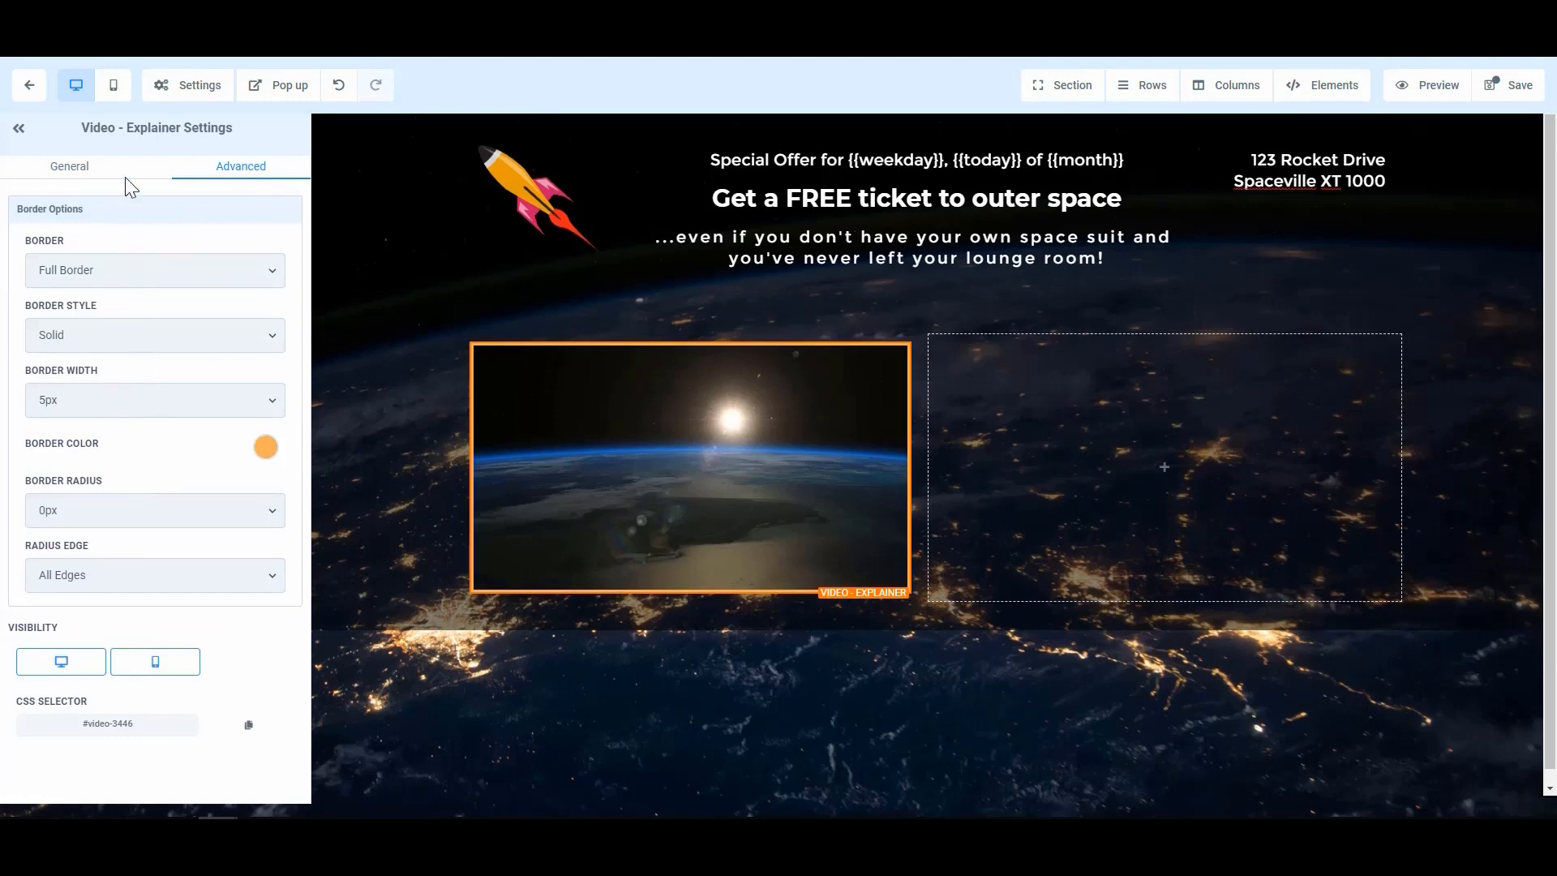
{"action": "left_click", "coordinate": [104, 170]}
{"action": "scroll", "coordinate": [181, 523], "scroll_direction": "down", "scroll_amount": 1}
{"action": "scroll", "coordinate": [184, 523], "scroll_direction": "down", "scroll_amount": 2}
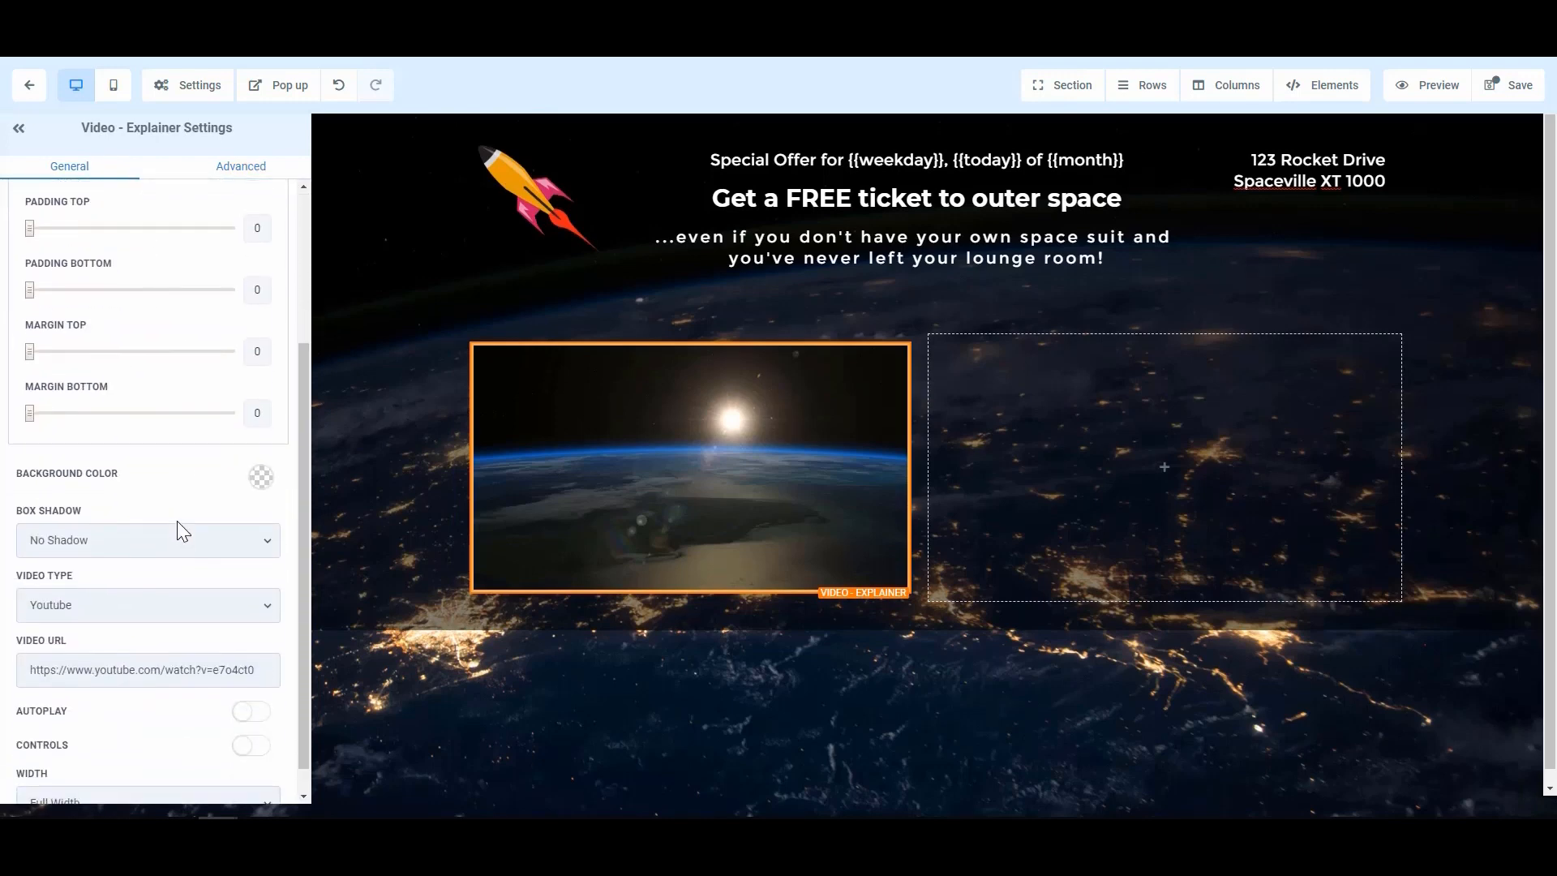
{"action": "left_click", "coordinate": [223, 538]}
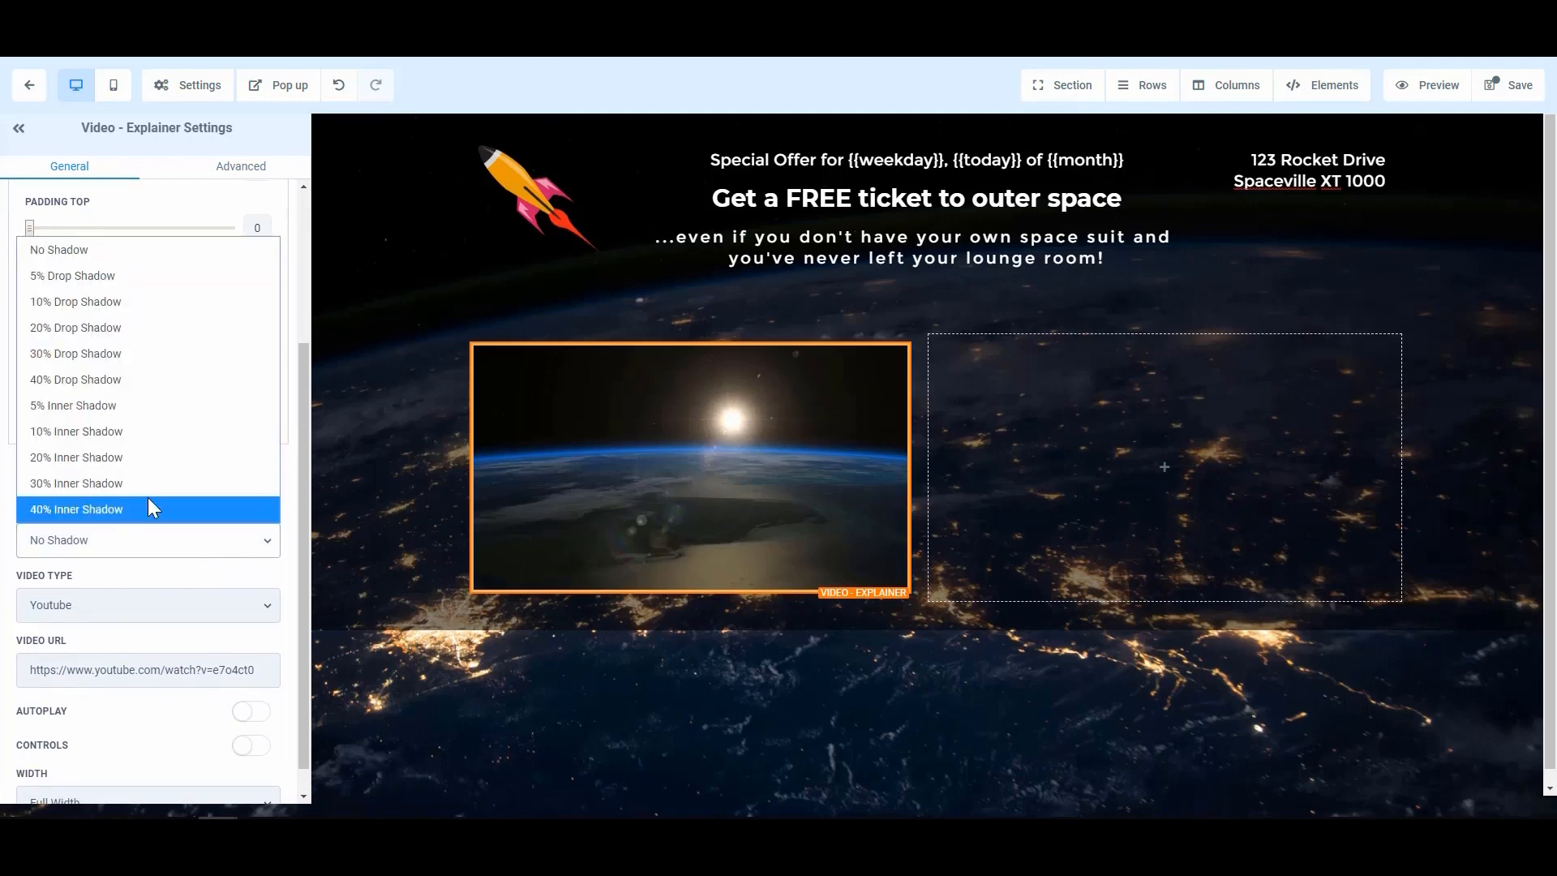
{"action": "left_click", "coordinate": [136, 378]}
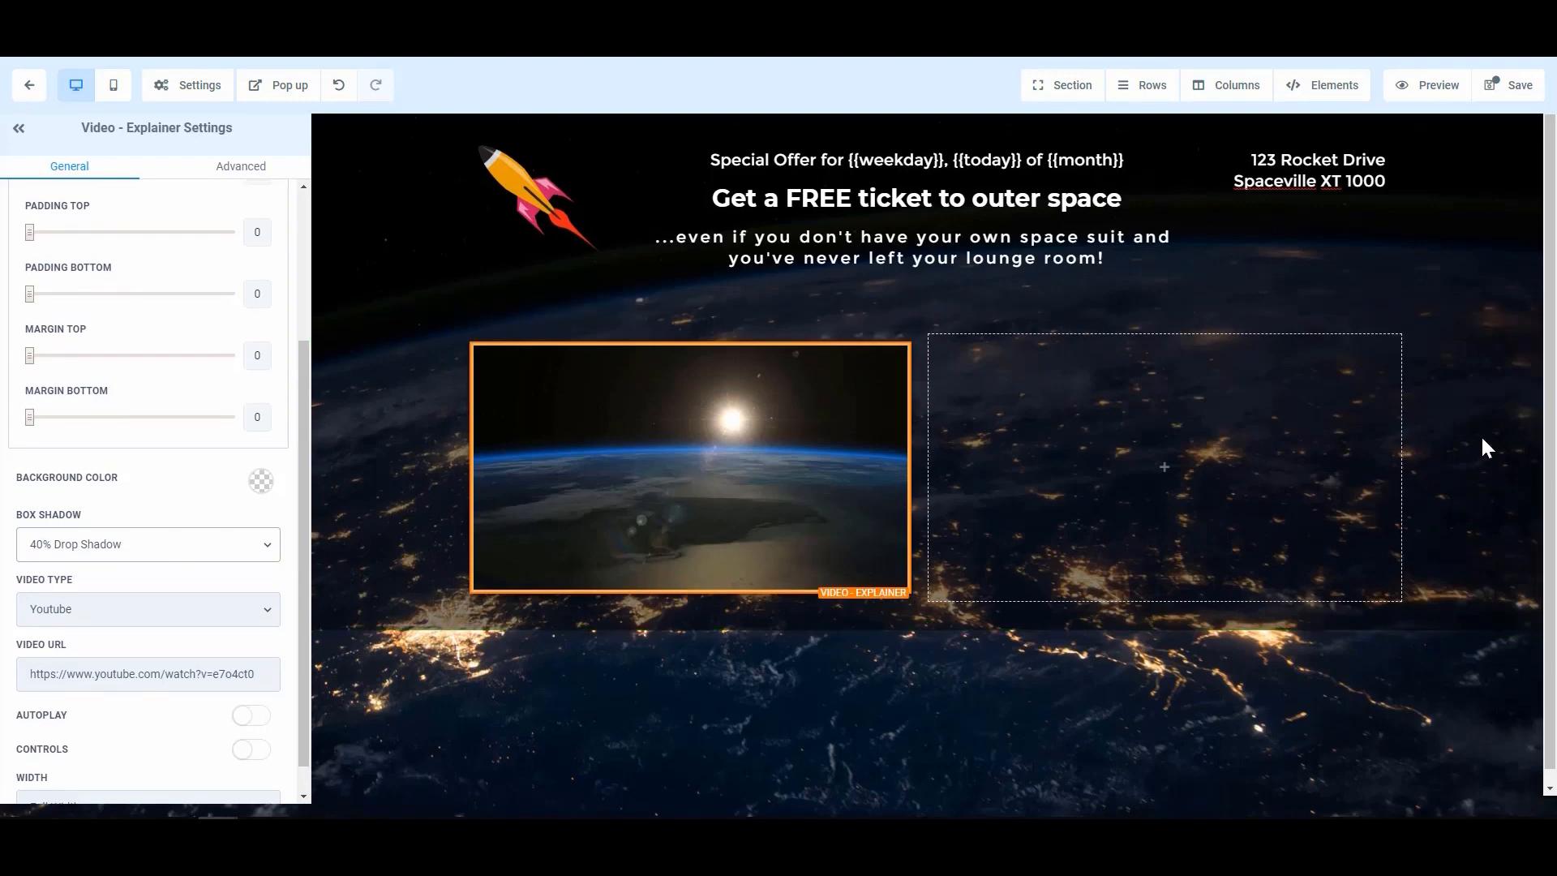
- Set the explainer video's border width to 2px
{"action": "scroll", "coordinate": [182, 328], "scroll_direction": "up", "scroll_amount": 1}
{"action": "left_click", "coordinate": [230, 171]}
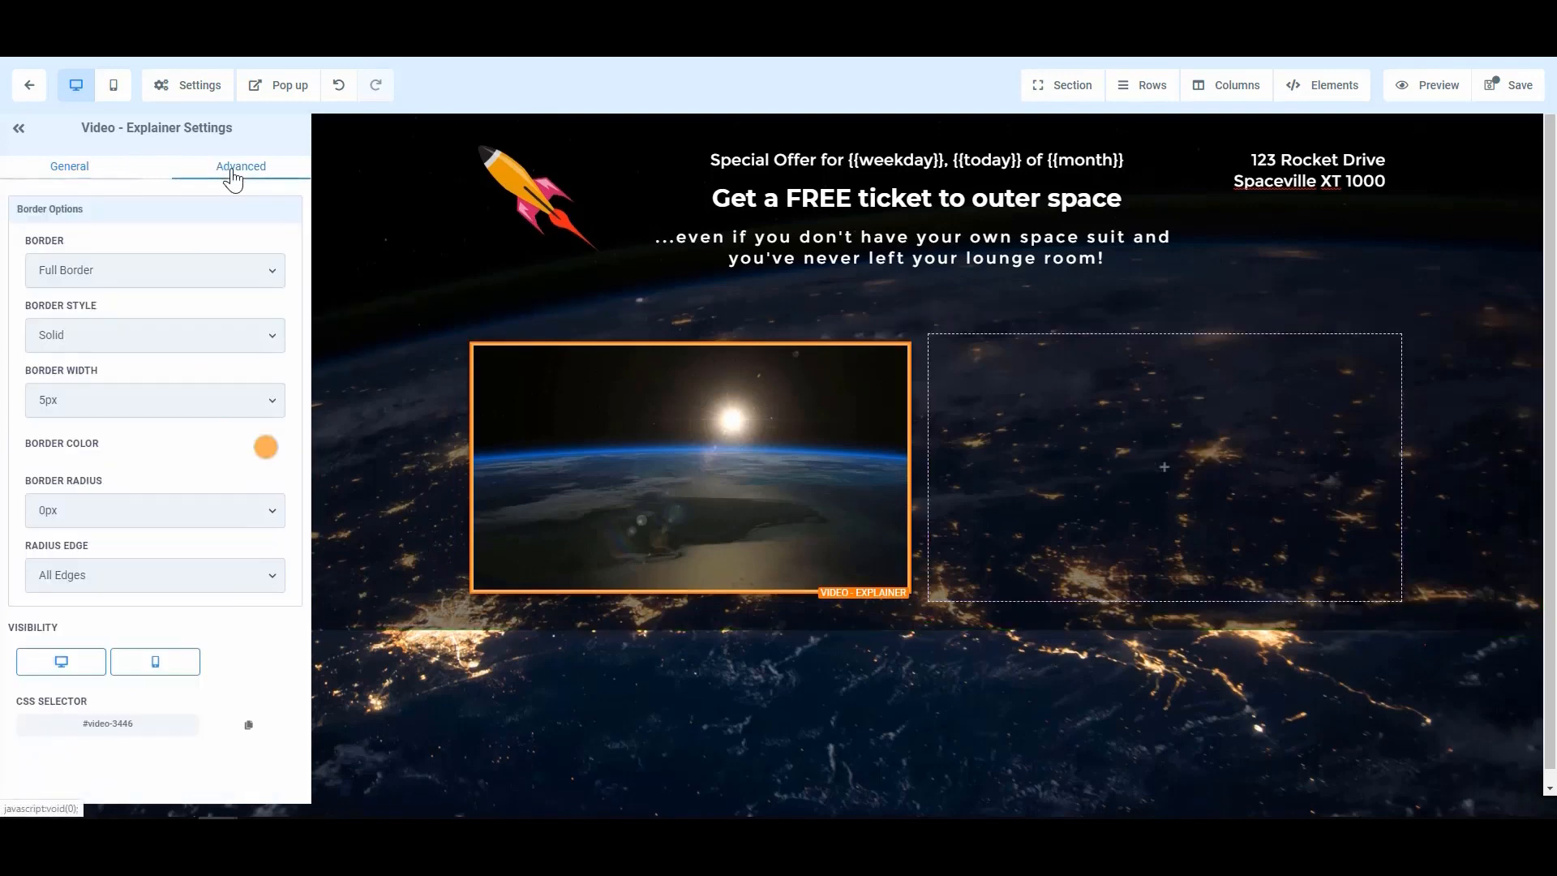
{"action": "left_click", "coordinate": [190, 414]}
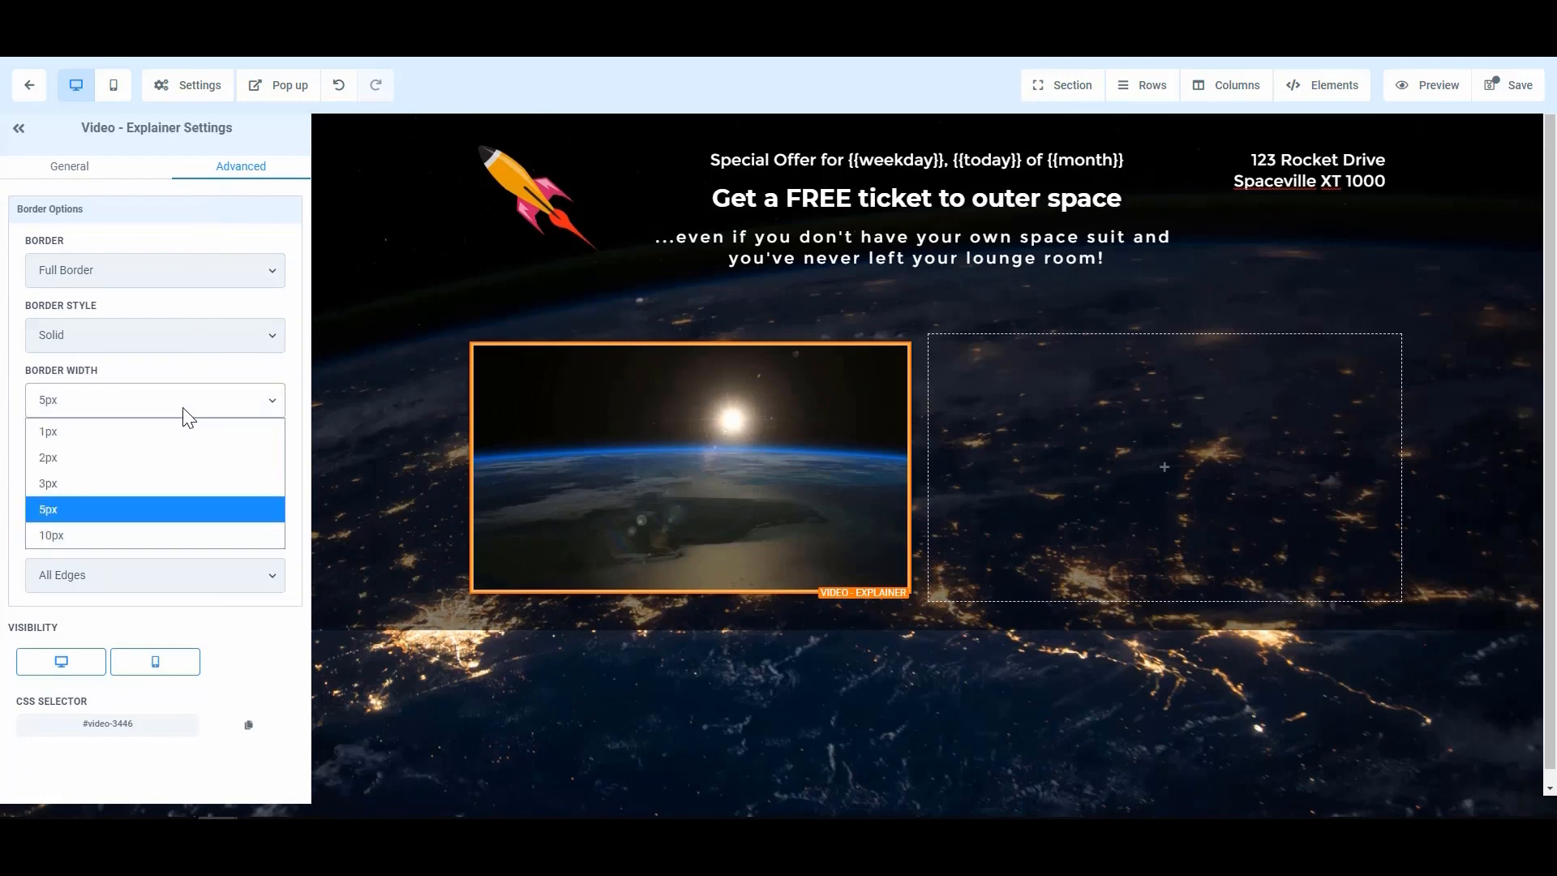
{"action": "left_click", "coordinate": [139, 451]}
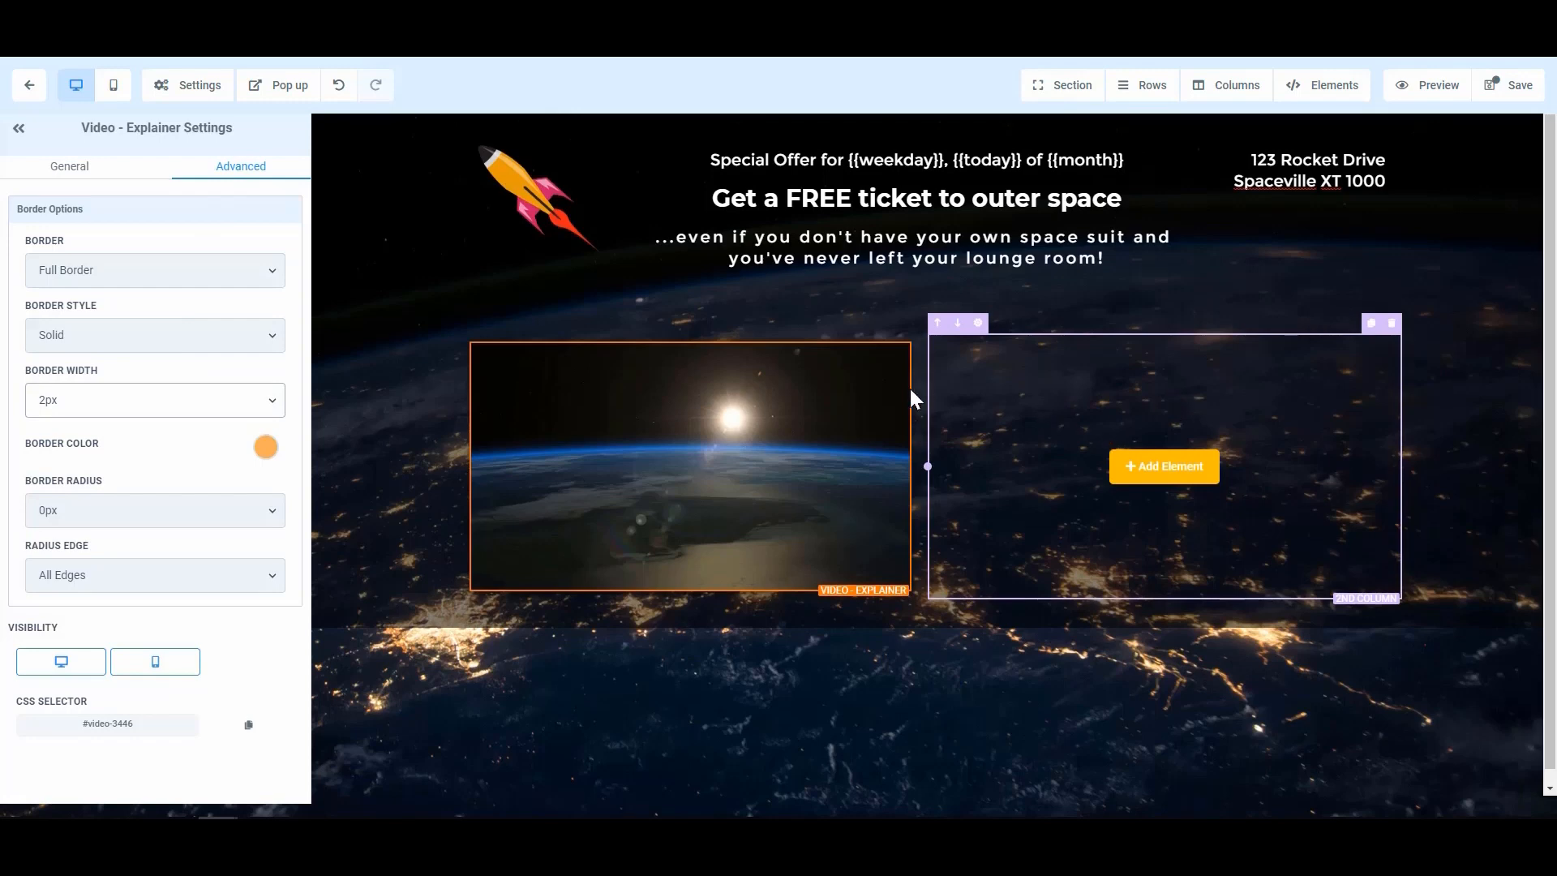
- Add a sub-headline to the empty second column and a bullet list directly beneath it
{"action": "left_click", "coordinate": [1172, 471]}
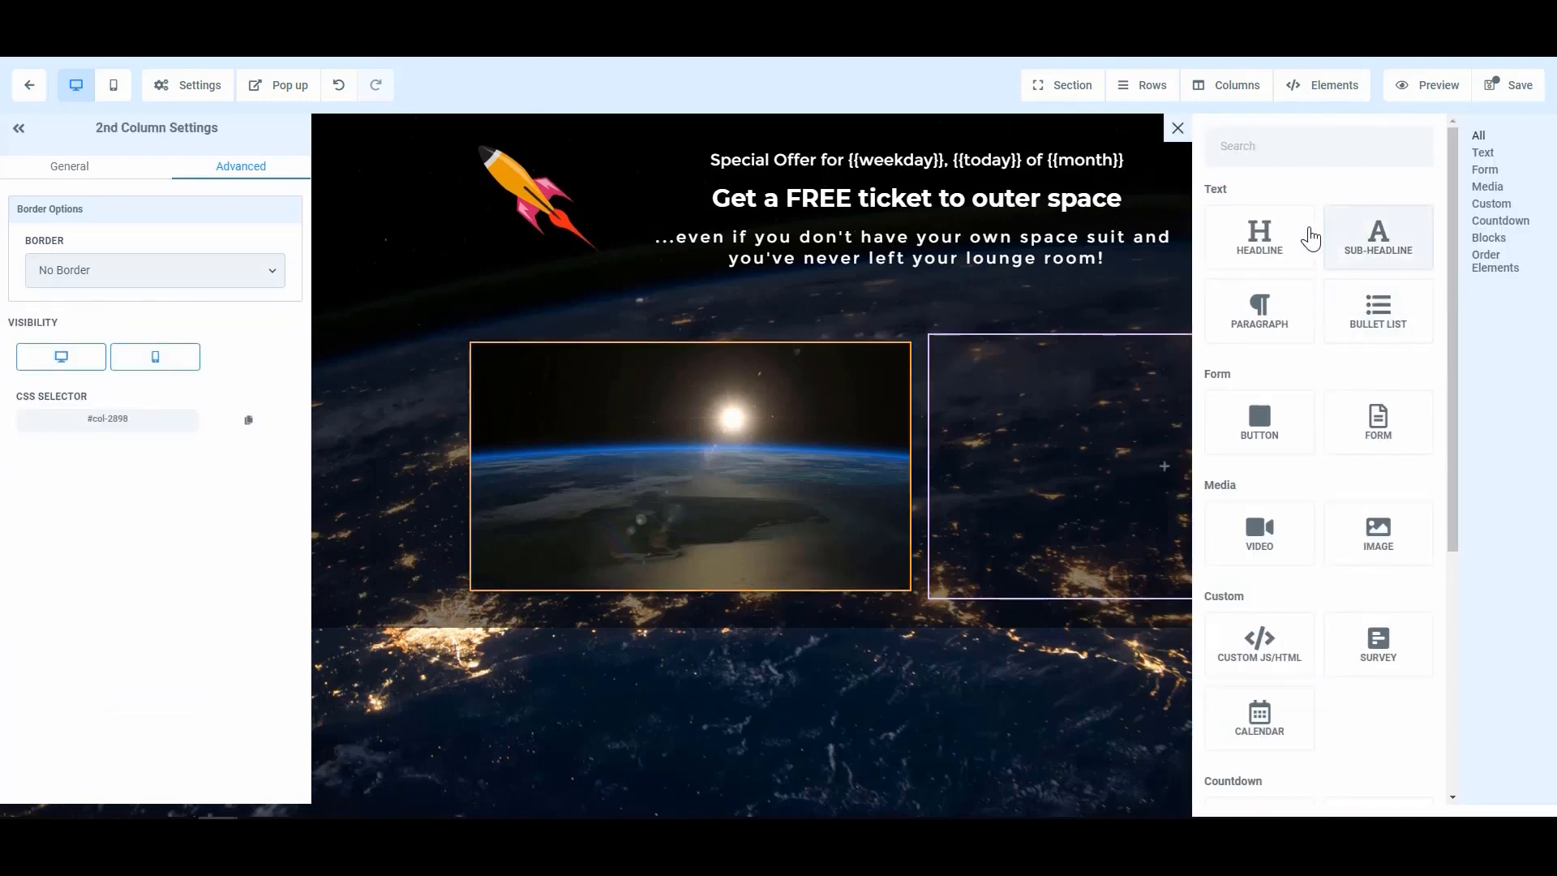
{"action": "left_click", "coordinate": [1383, 243]}
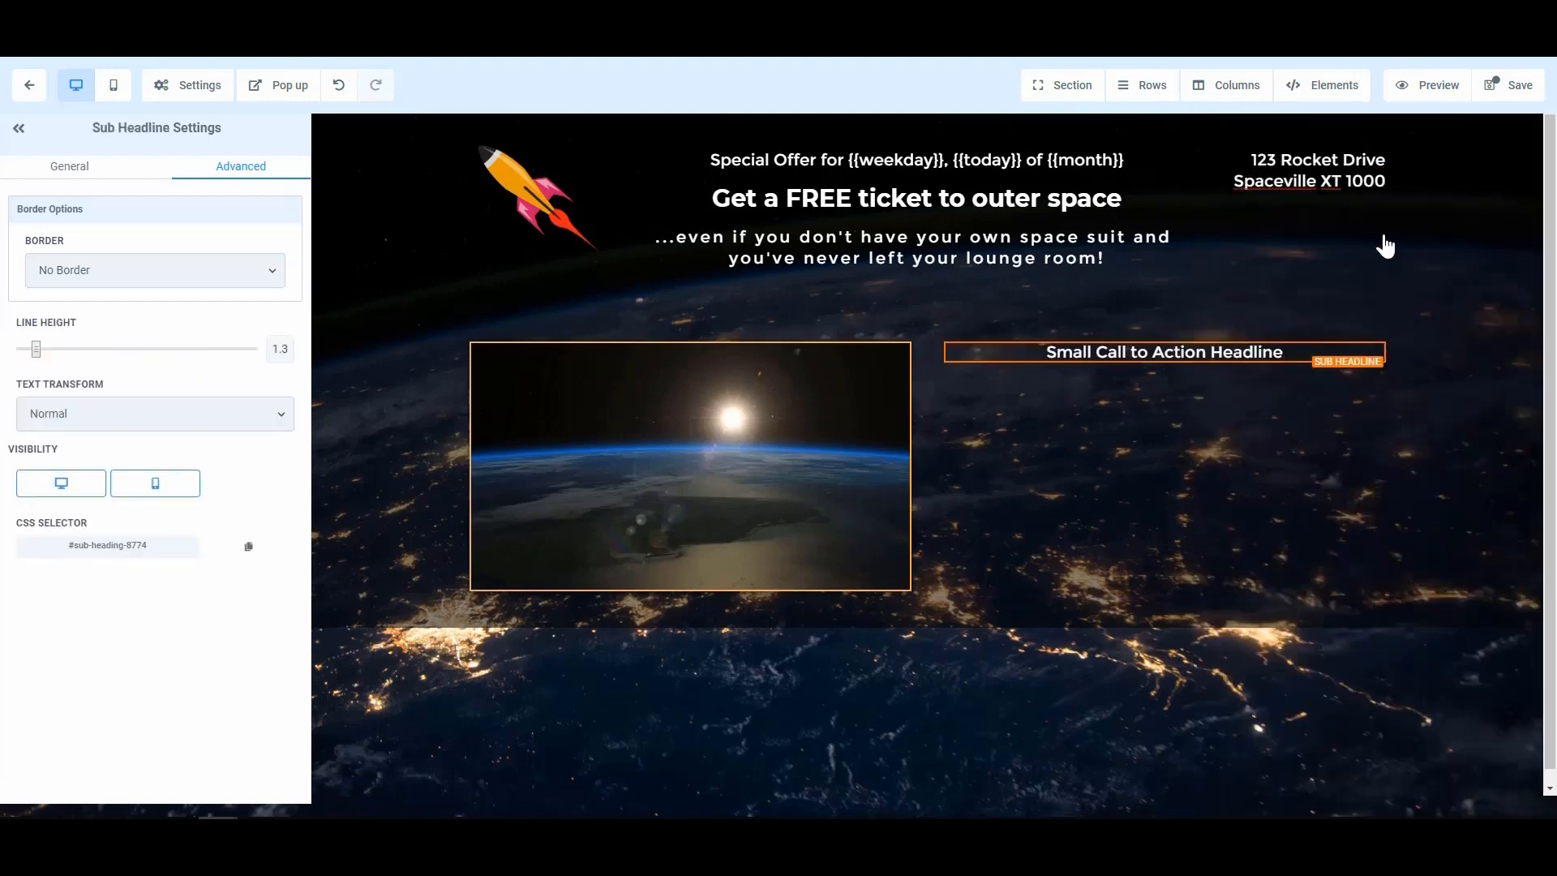
{"action": "left_click", "coordinate": [1163, 365]}
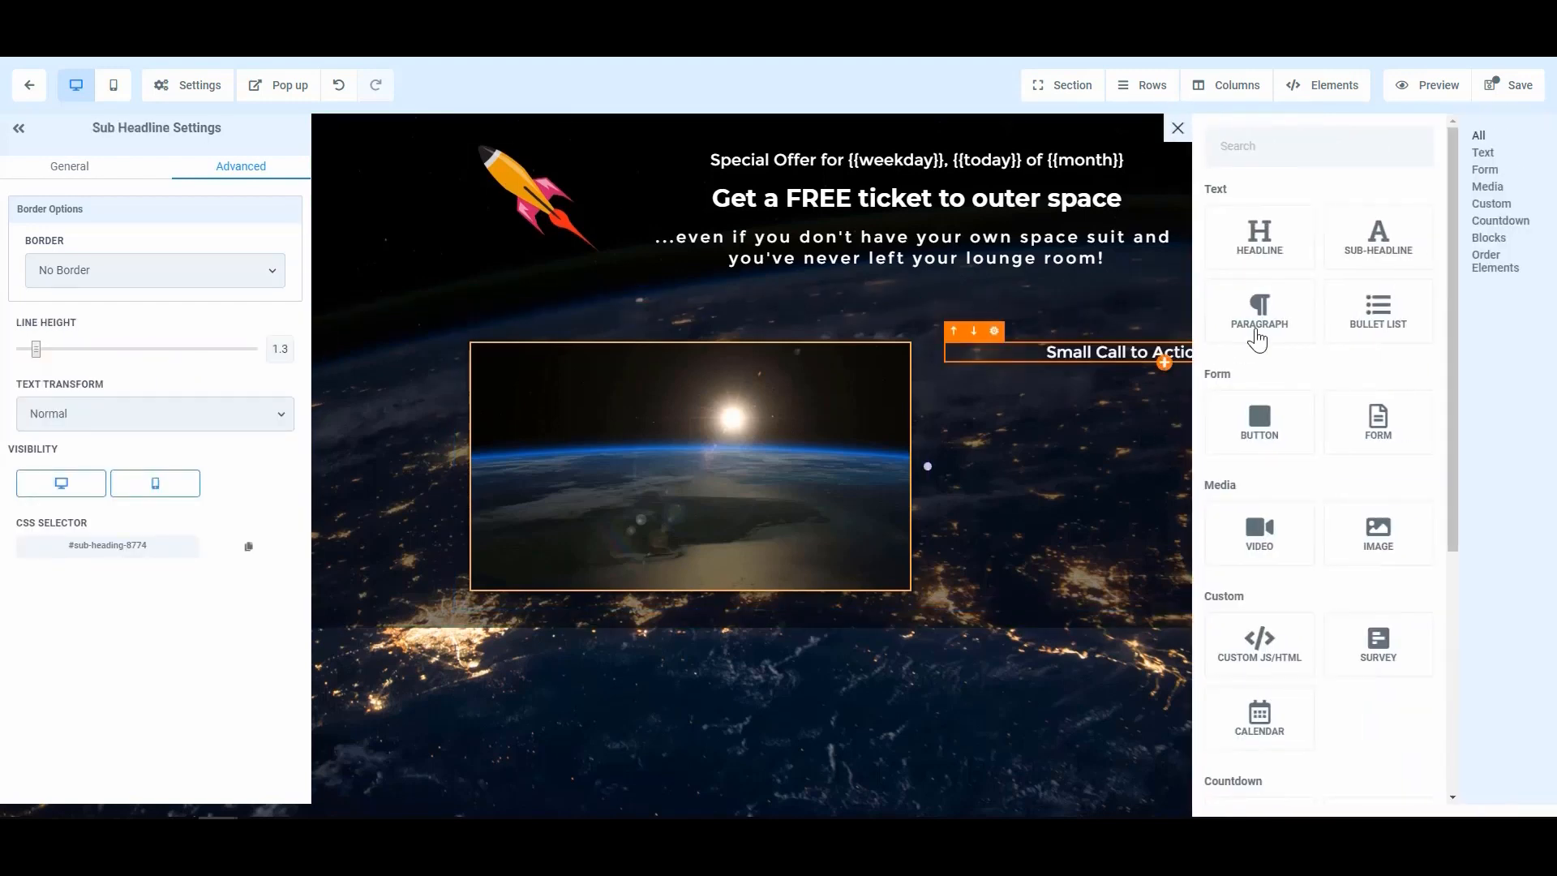
{"action": "left_click", "coordinate": [1373, 320]}
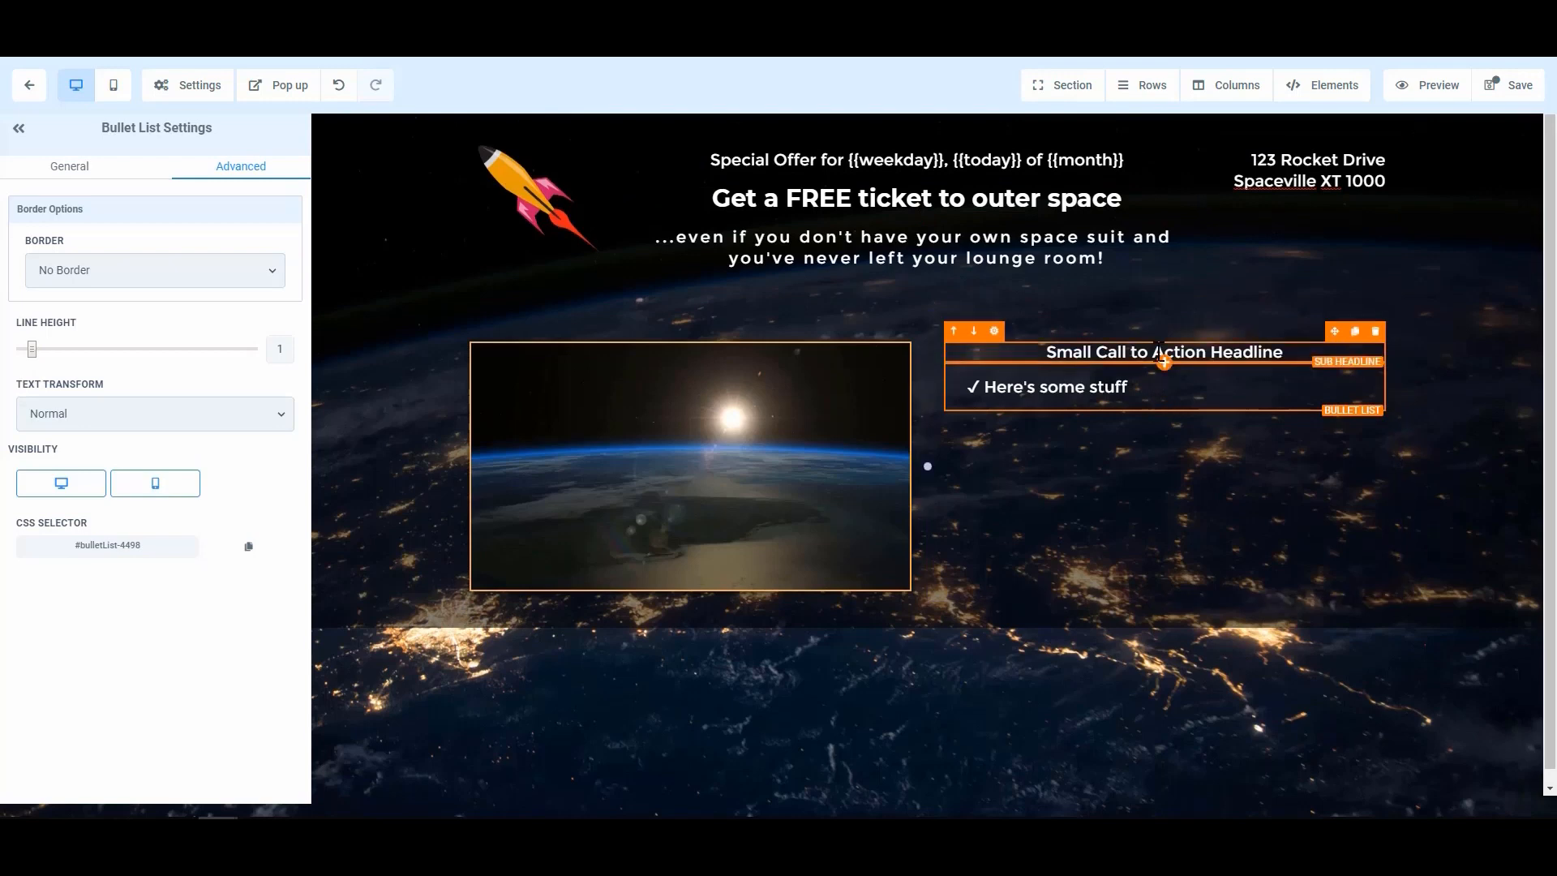
- Replace the sub-headline text with "Here's what you'll get when you register your interest today:" and left-align it
{"action": "triple_click", "coordinate": [1159, 354]}
{"action": "type", "text": "Here's what you'll get when you register your interest today:"}
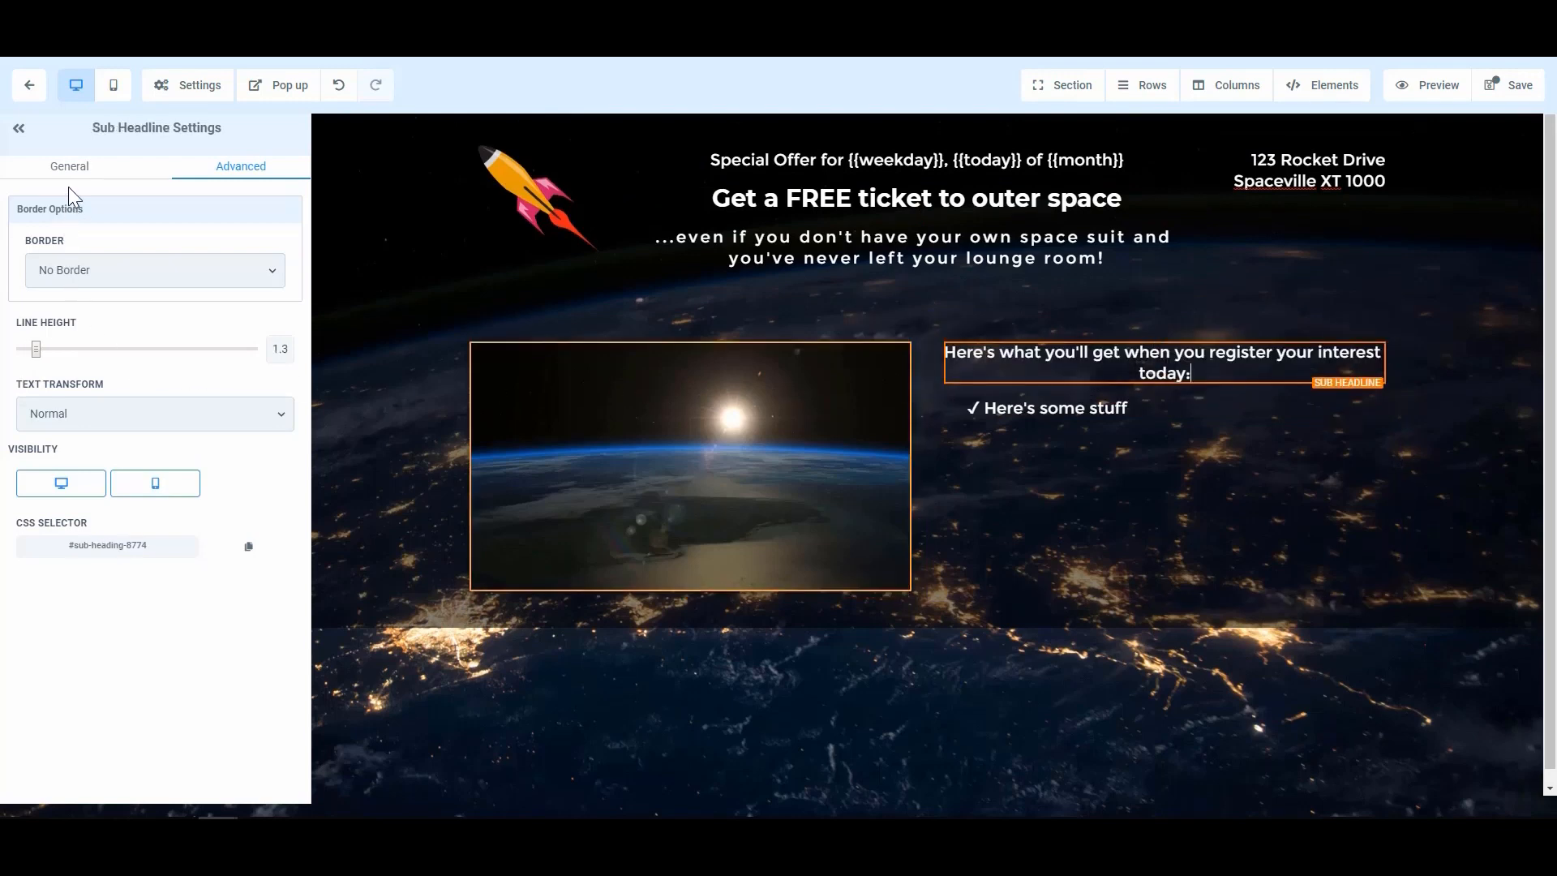
{"action": "left_click", "coordinate": [69, 165]}
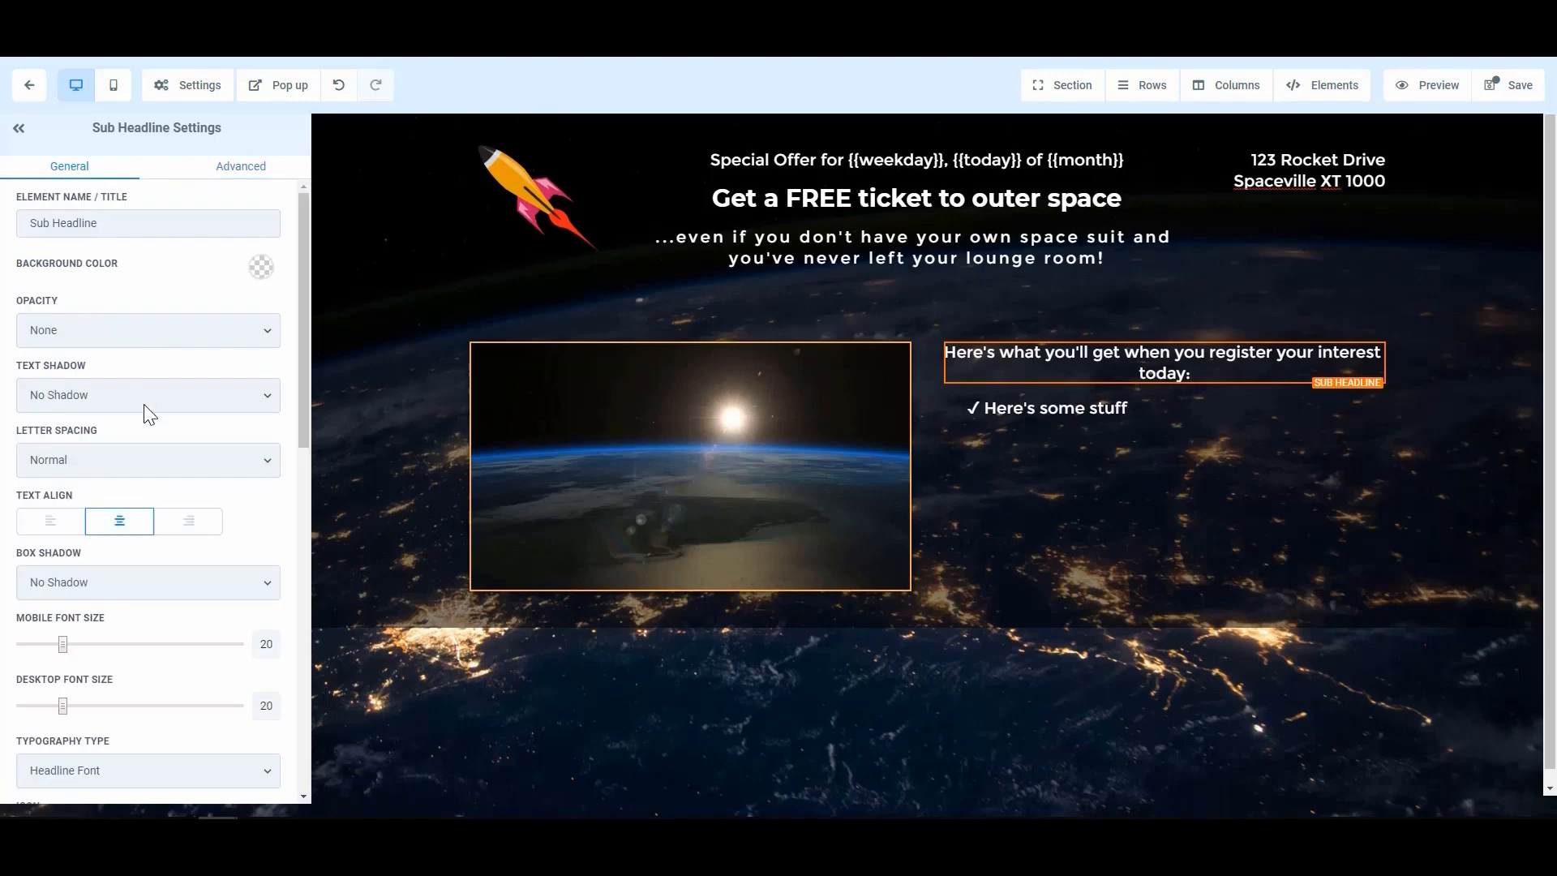
{"action": "left_click", "coordinate": [47, 523]}
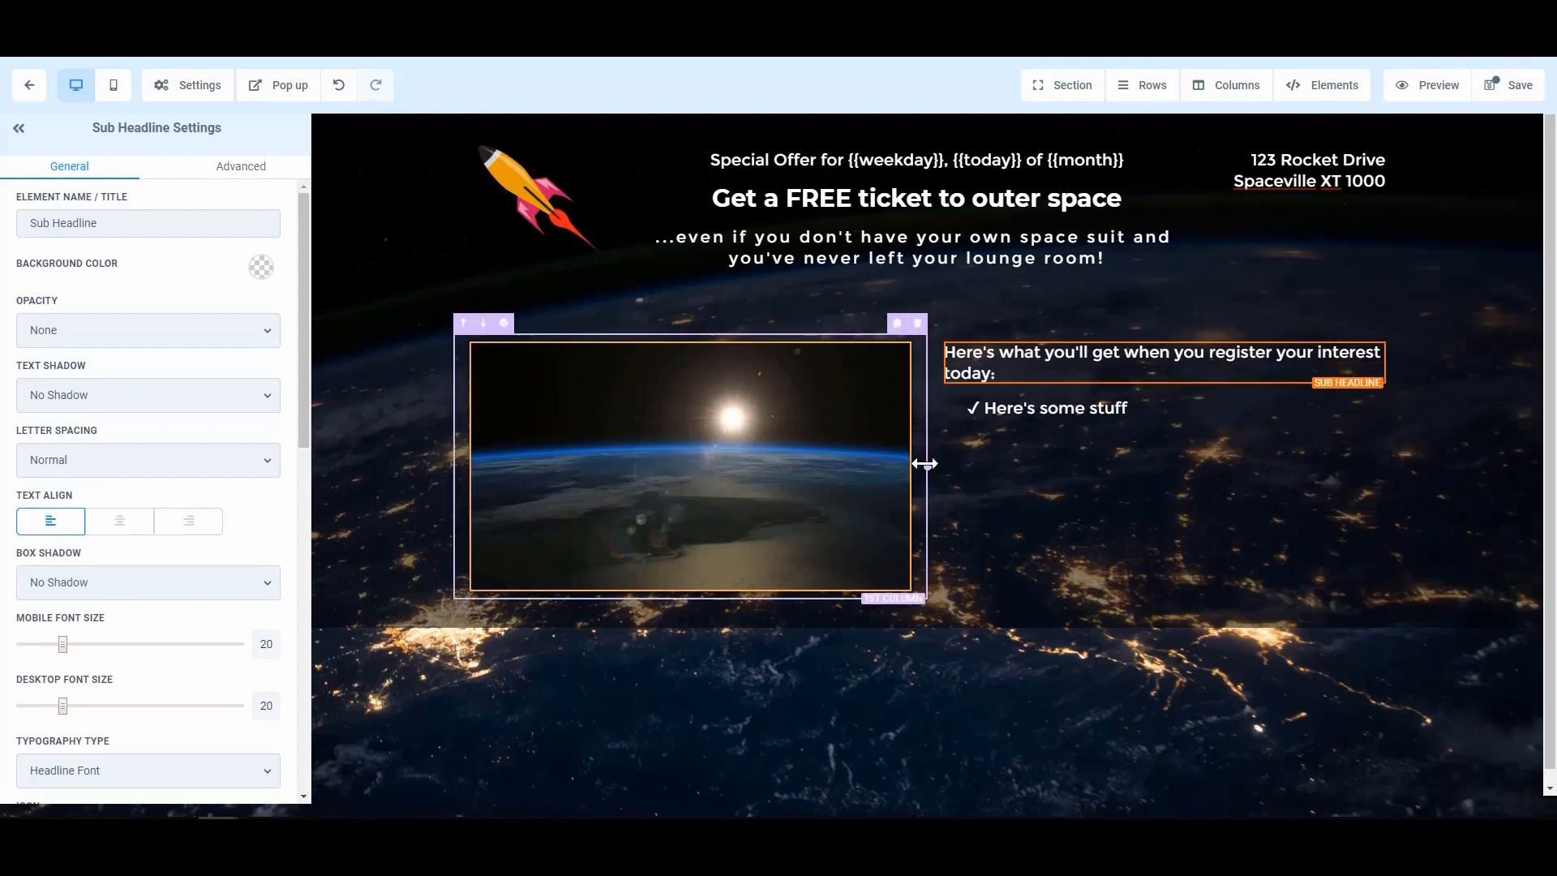
- Widen the video column slightly and fill the bullet list with "Free Space Training", "Free Space Suit" and "Free One Way ticket to the Moon"
{"action": "left_click_drag", "start_coordinate": [924, 463], "coordinate": [974, 470]}
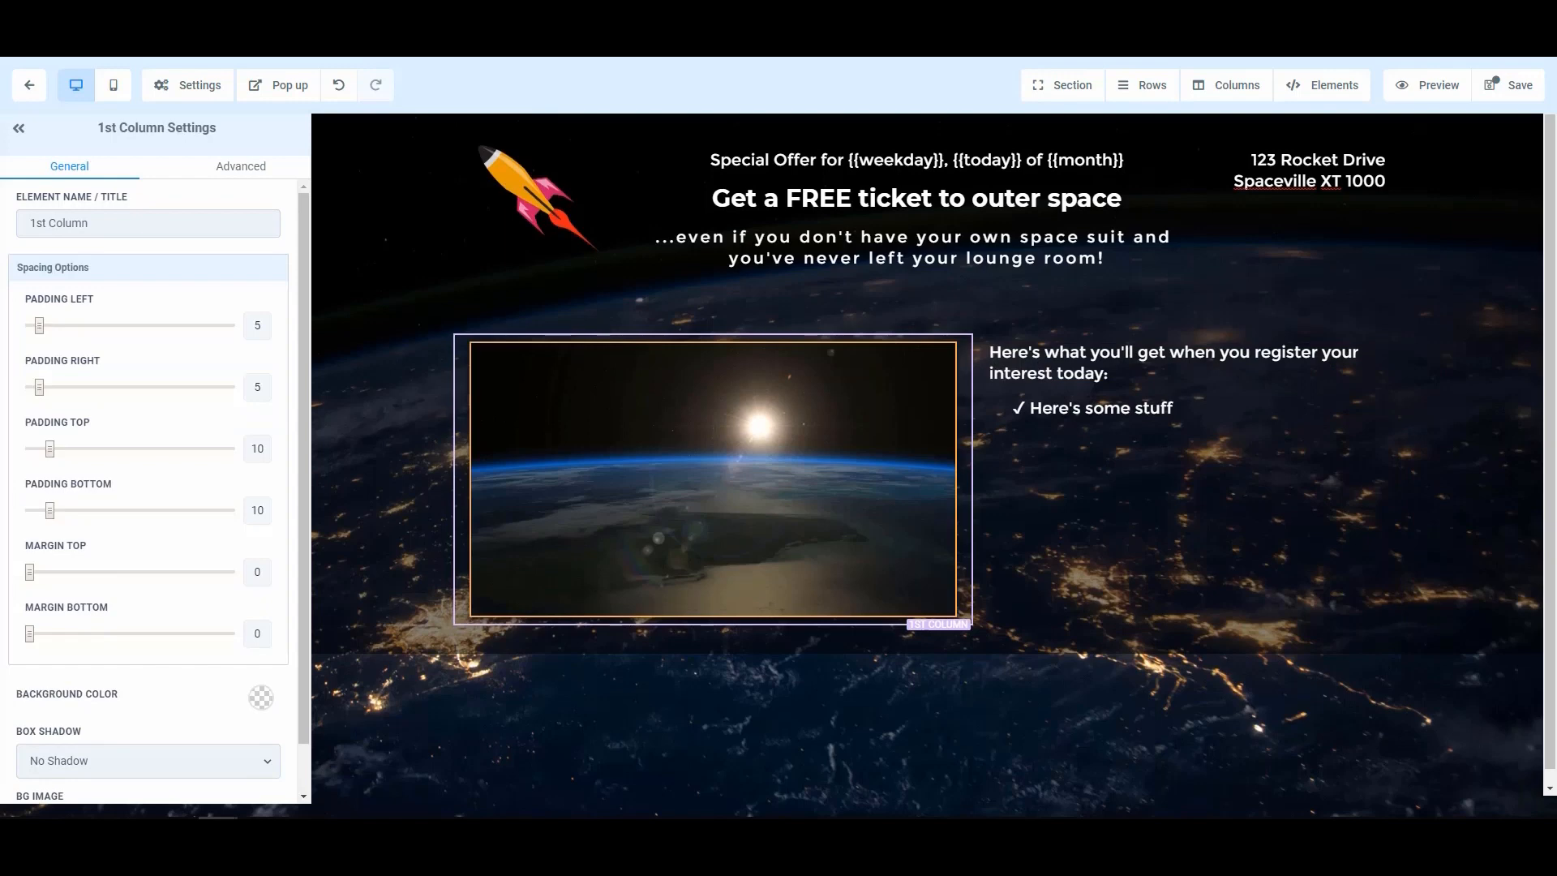
{"action": "triple_click", "coordinate": [1128, 409]}
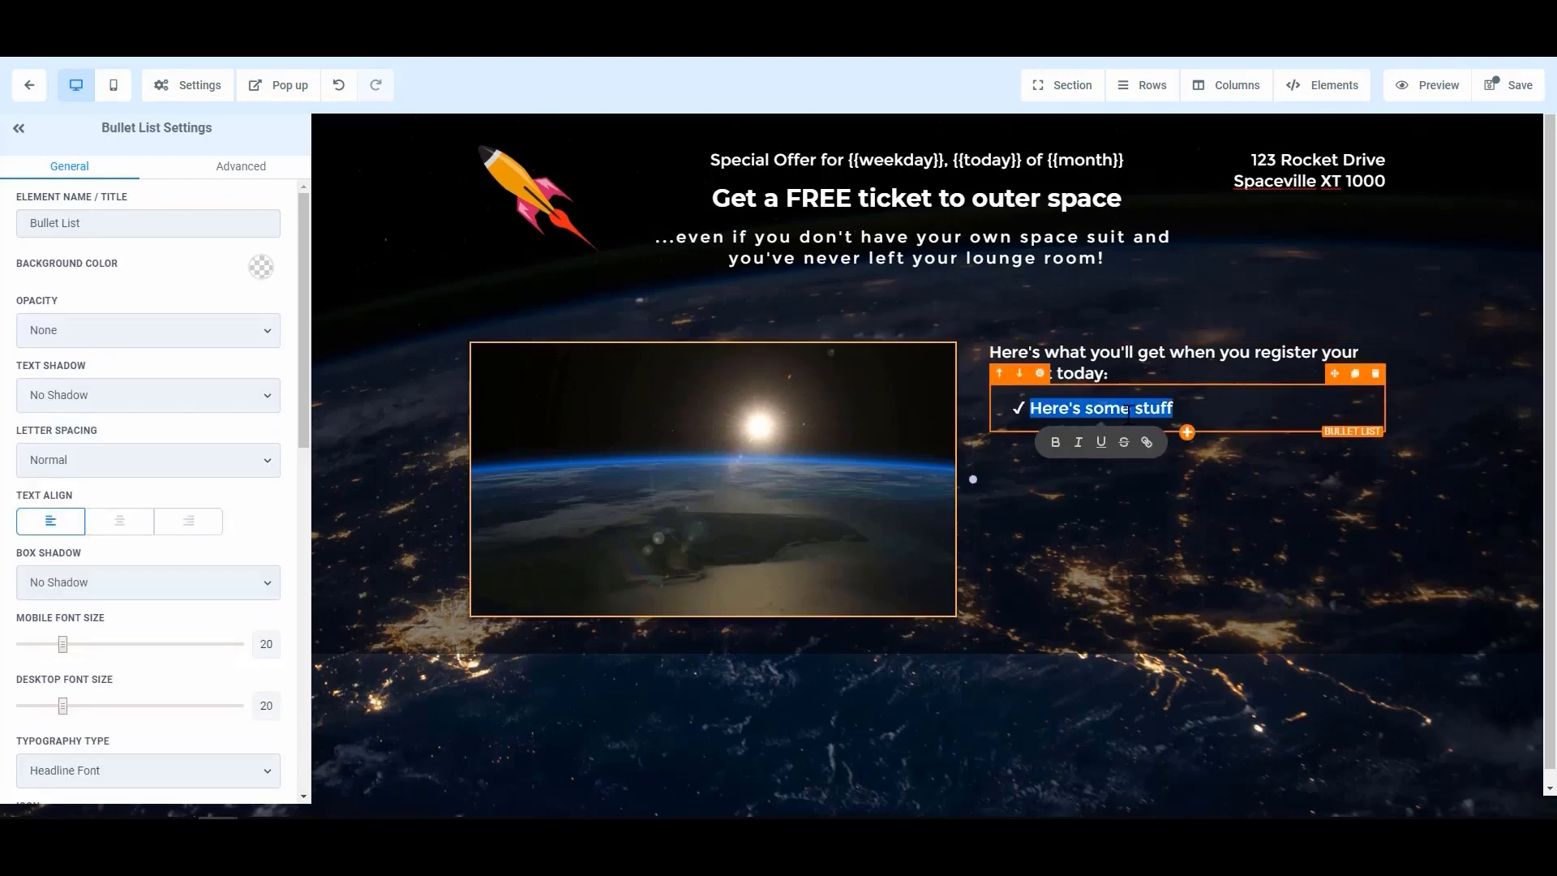
{"action": "type", "text": "Free Space Training Free Space Suit Free One Way ticket to the Moon"}
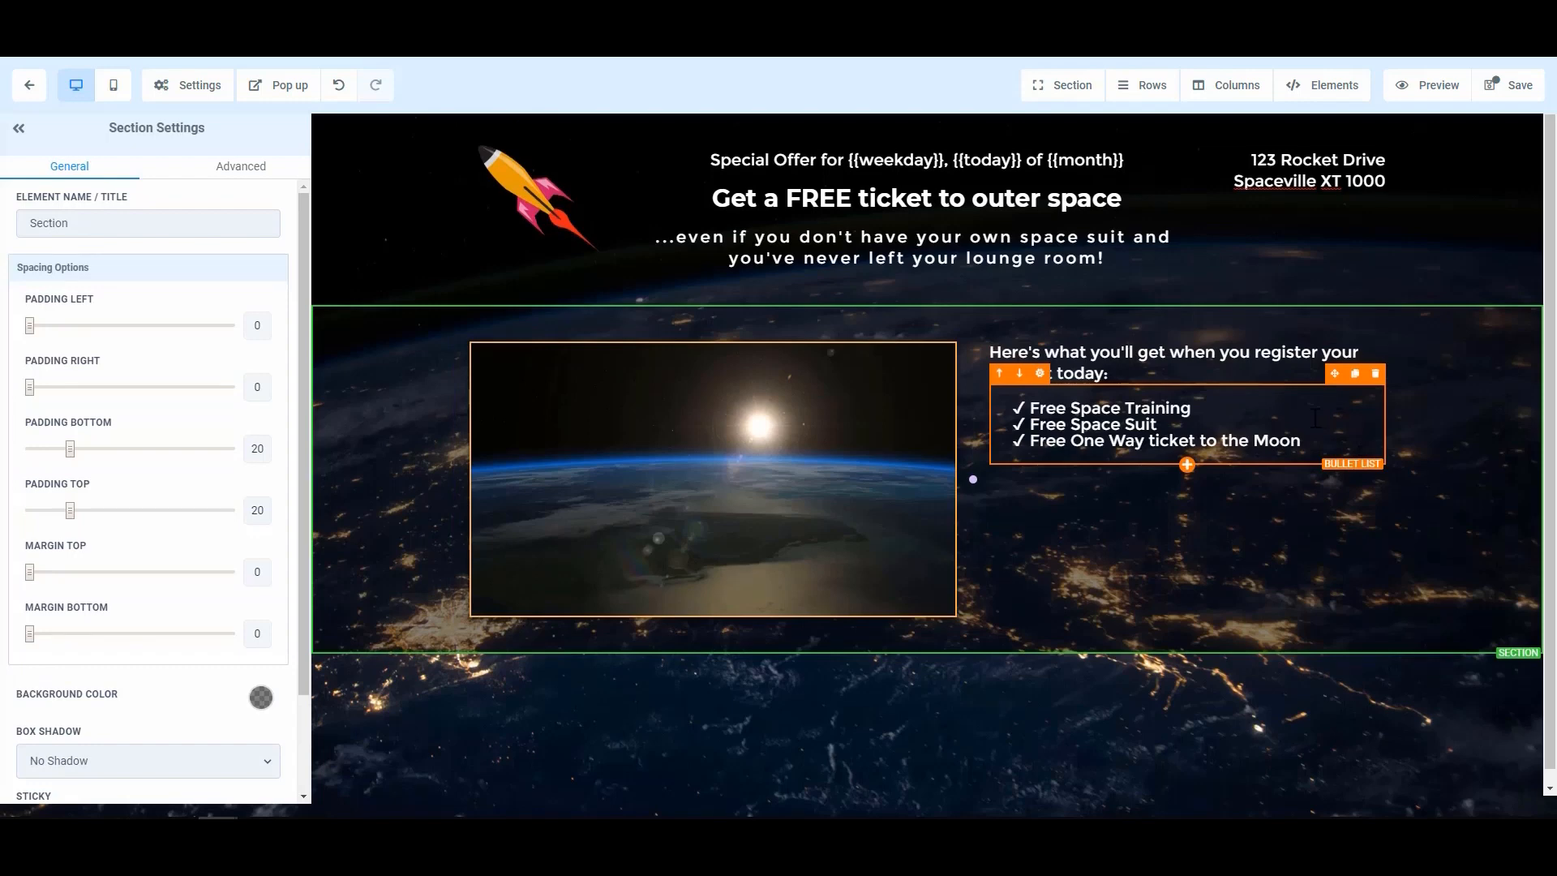
- Add a button below the bullet list and set its text to "CLAIM FREE TICKET"
{"action": "left_click", "coordinate": [1186, 468]}
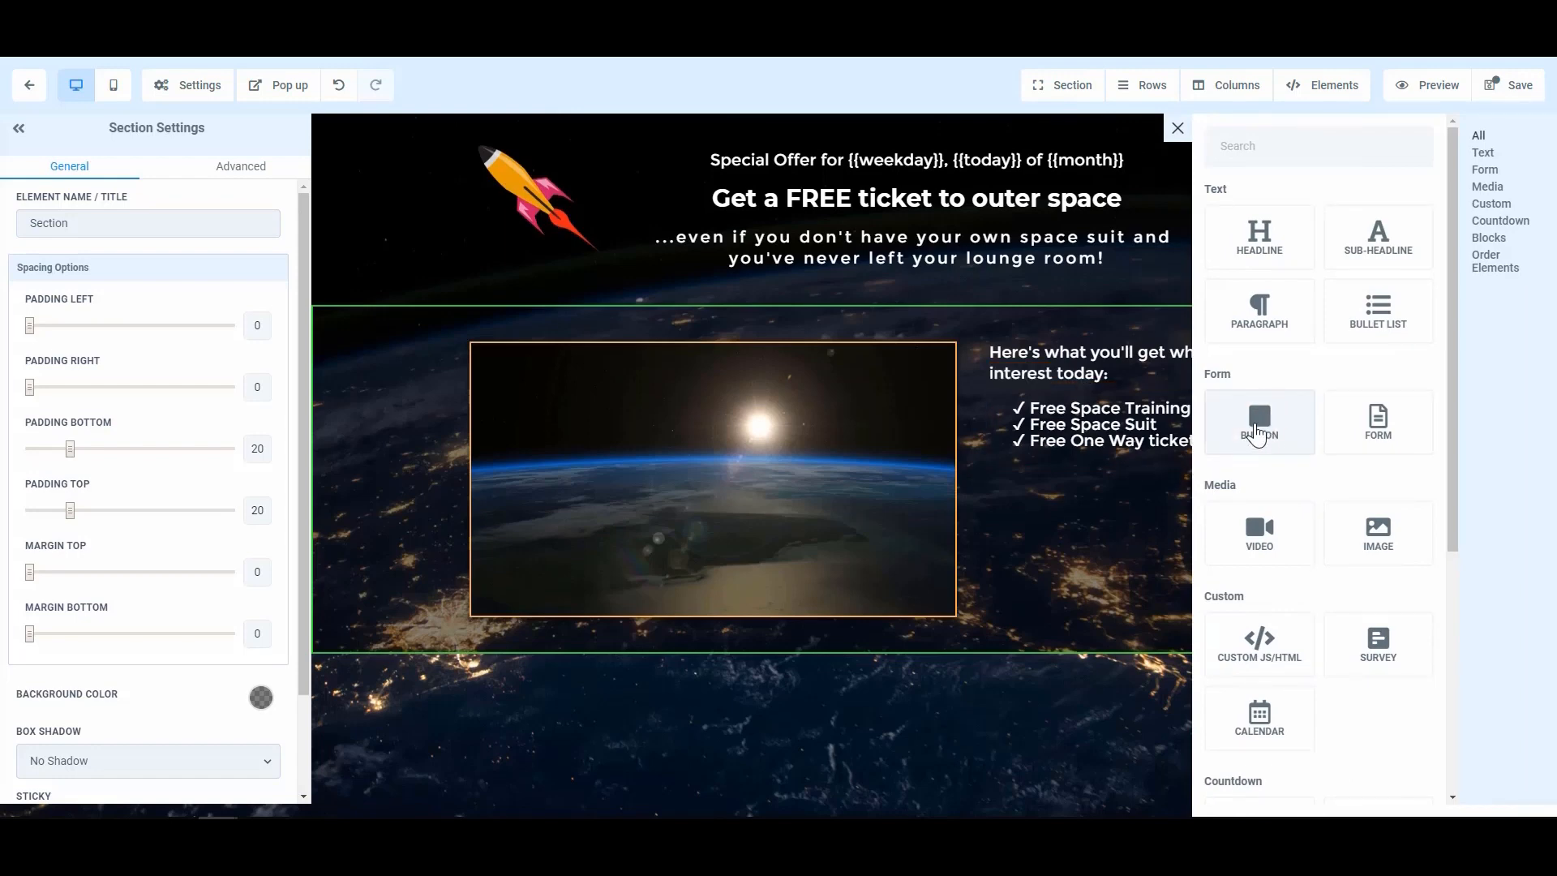
{"action": "left_click", "coordinate": [1258, 422]}
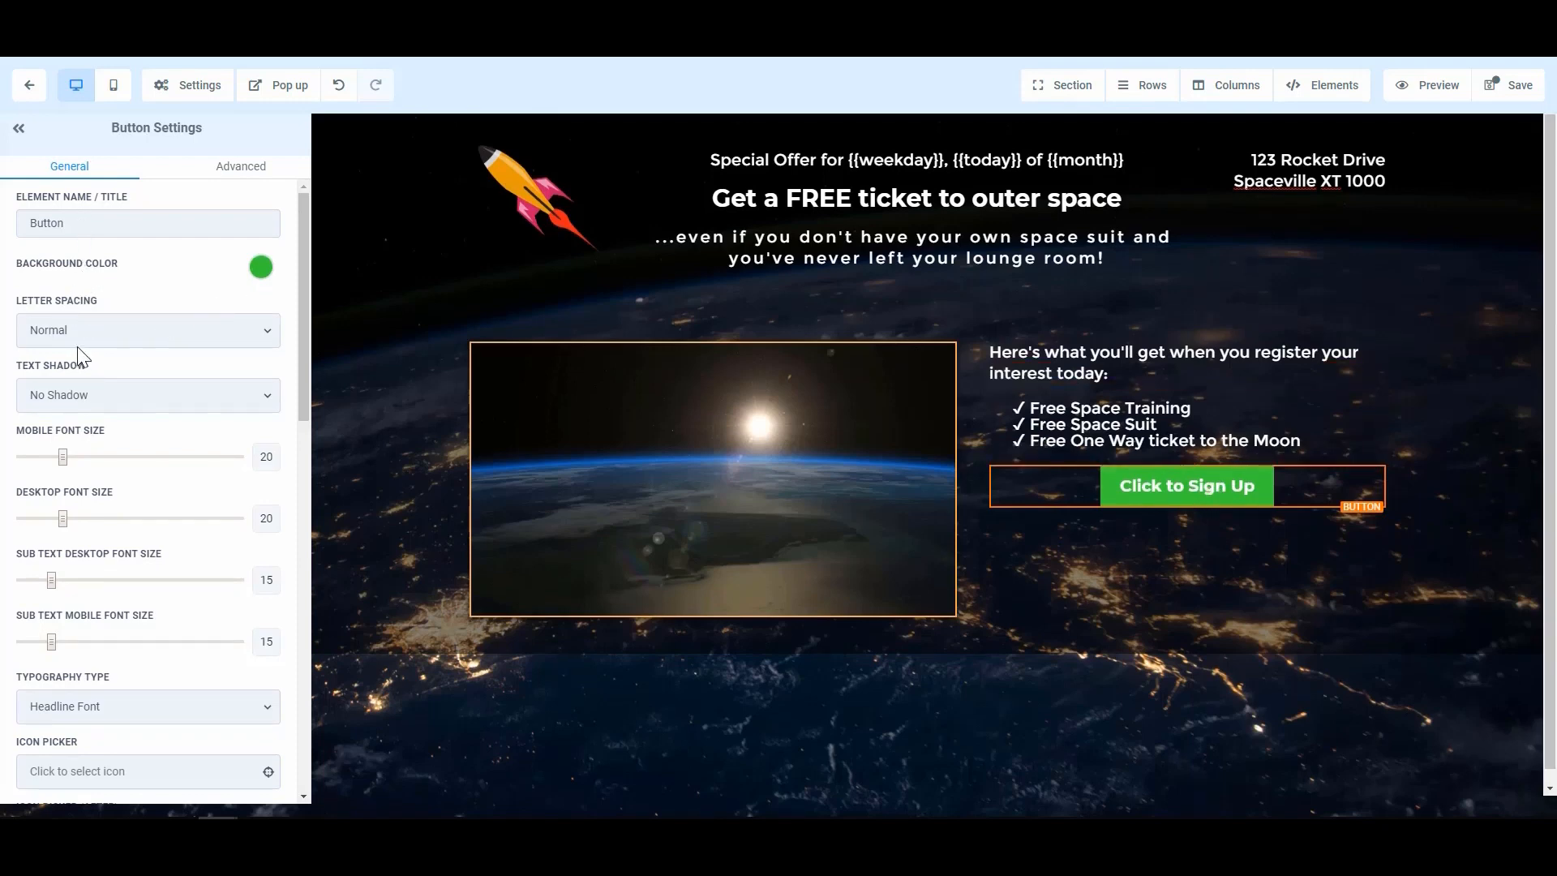
{"action": "scroll", "coordinate": [93, 381], "scroll_direction": "down", "scroll_amount": 3}
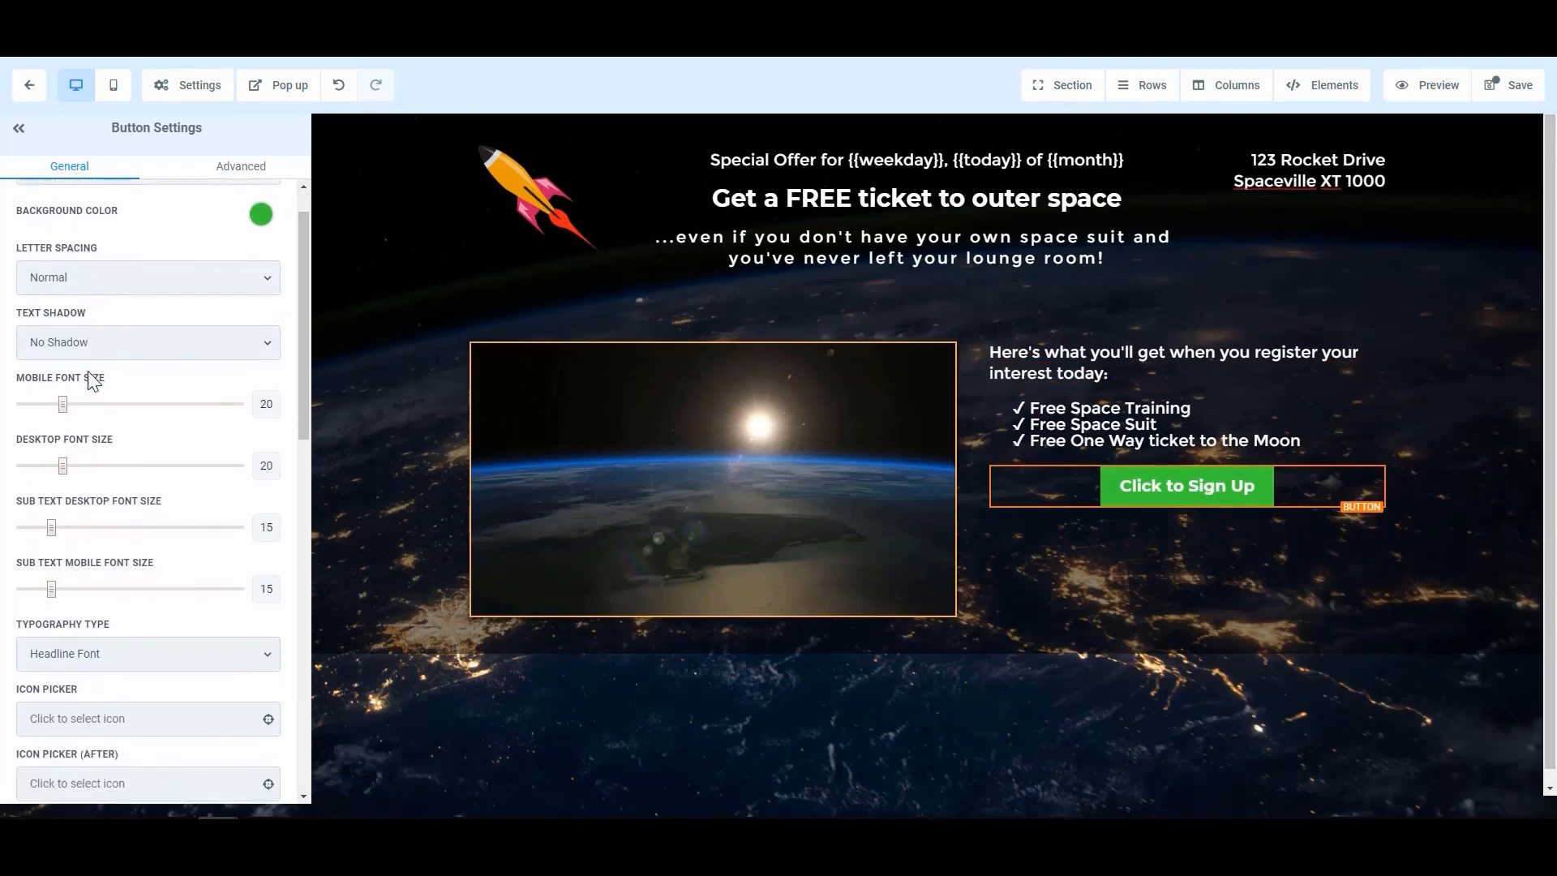
{"action": "scroll", "coordinate": [89, 415], "scroll_direction": "up", "scroll_amount": 1}
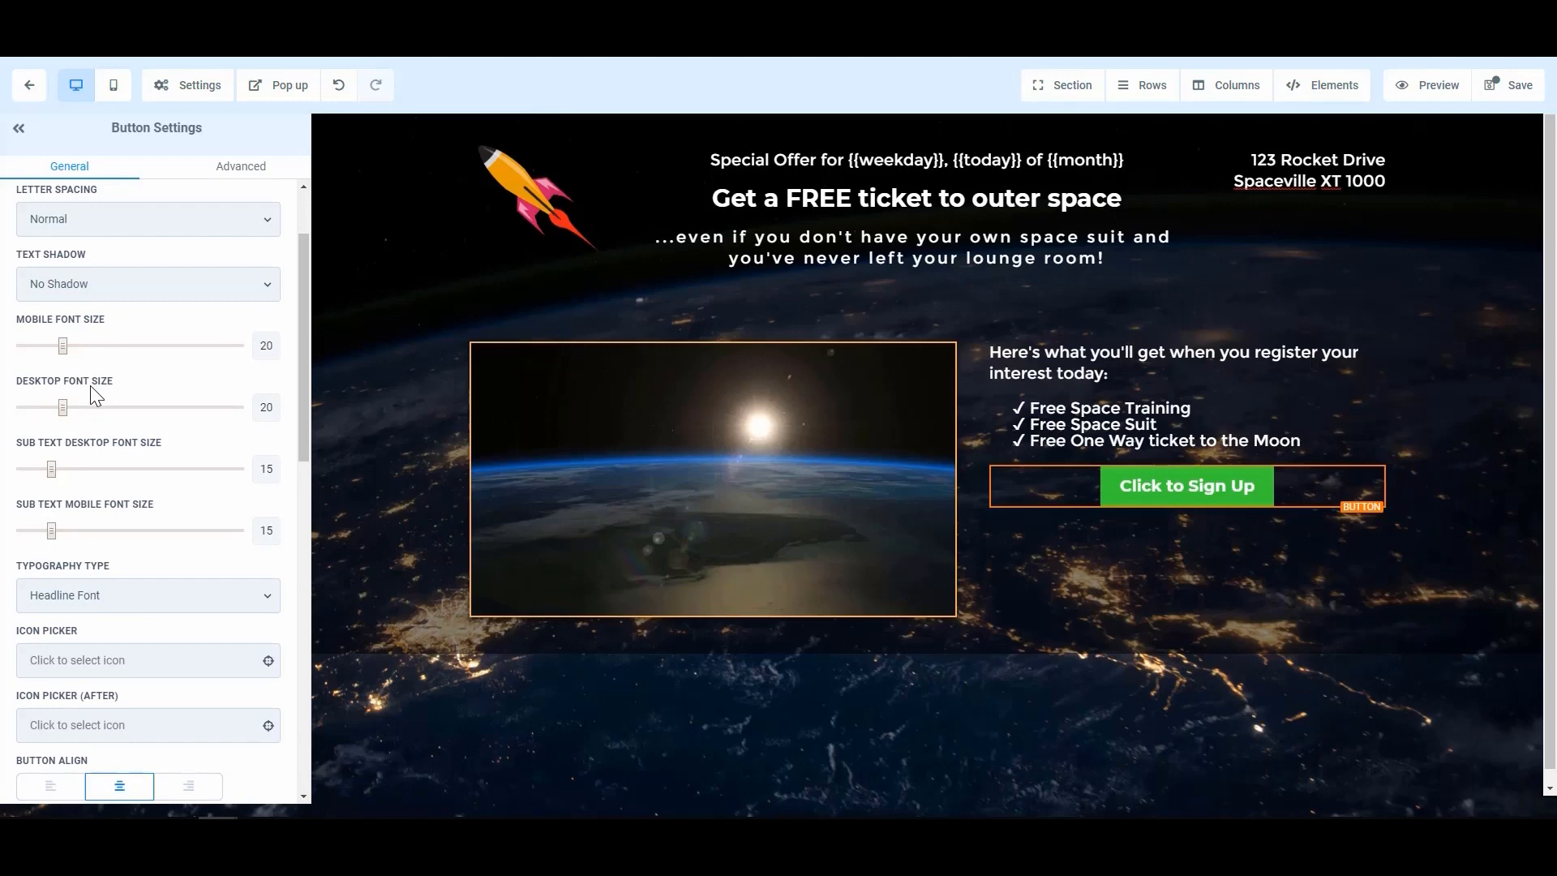
{"action": "scroll", "coordinate": [67, 508], "scroll_direction": "down", "scroll_amount": 1}
{"action": "scroll", "coordinate": [66, 508], "scroll_direction": "down", "scroll_amount": 7}
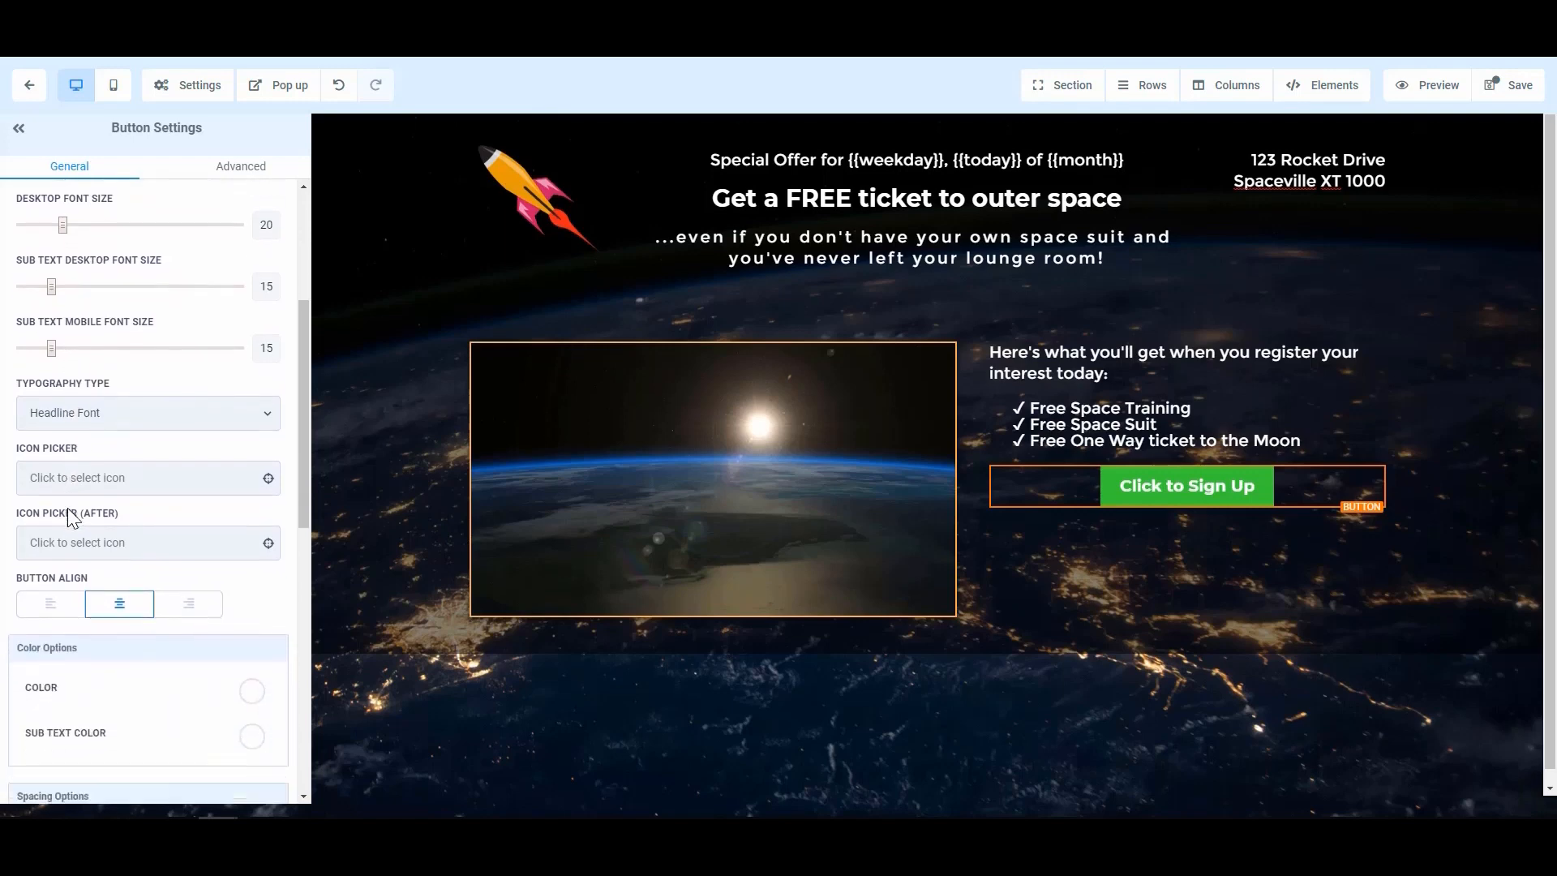
{"action": "scroll", "coordinate": [67, 509], "scroll_direction": "down", "scroll_amount": 5}
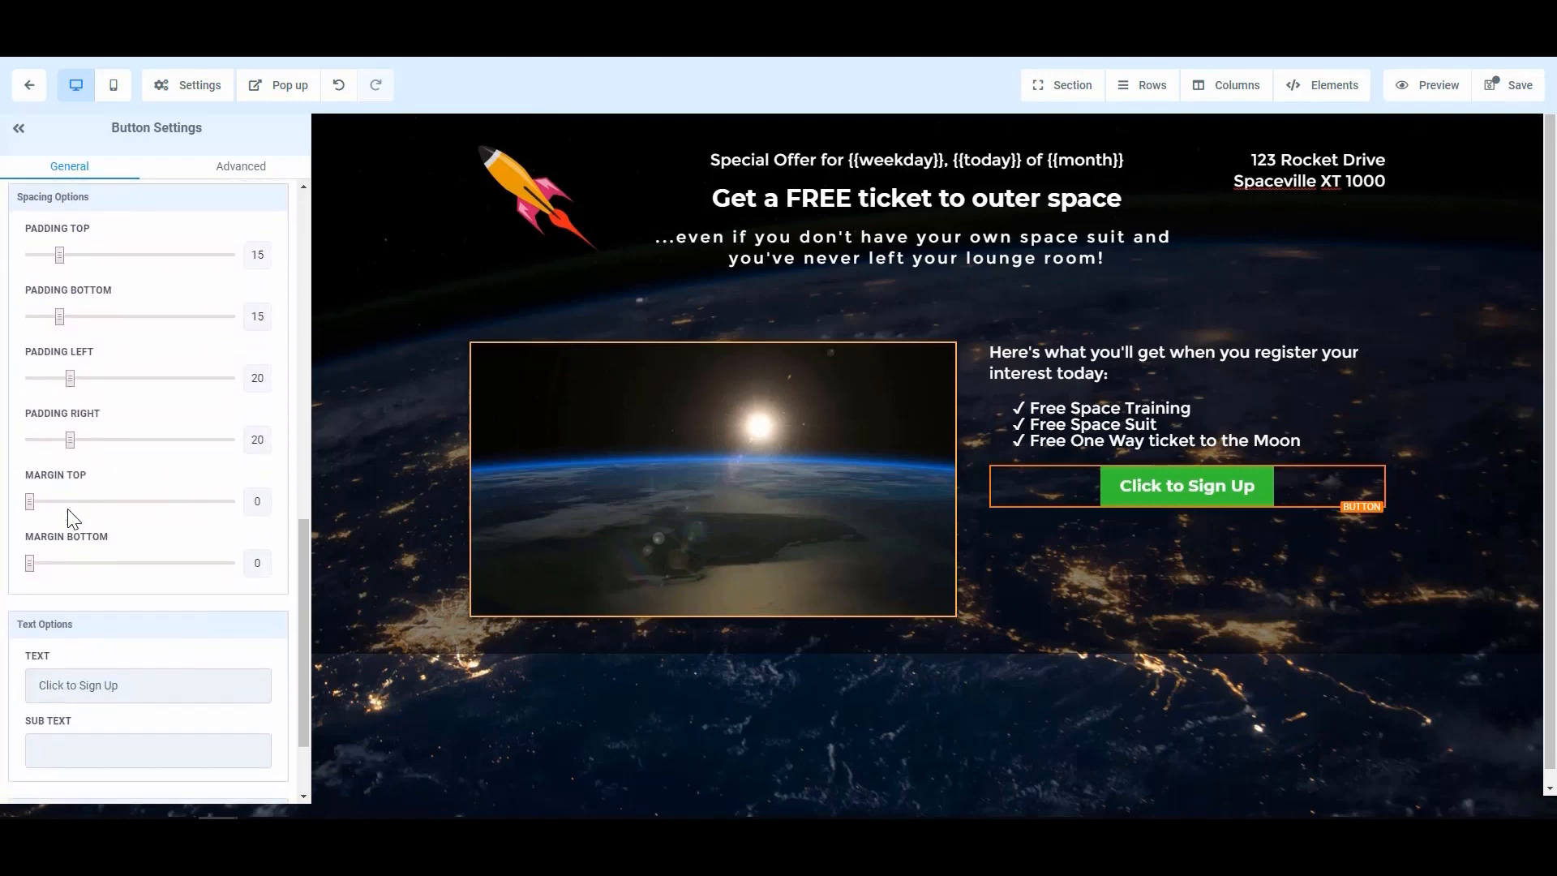
{"action": "triple_click", "coordinate": [117, 560]}
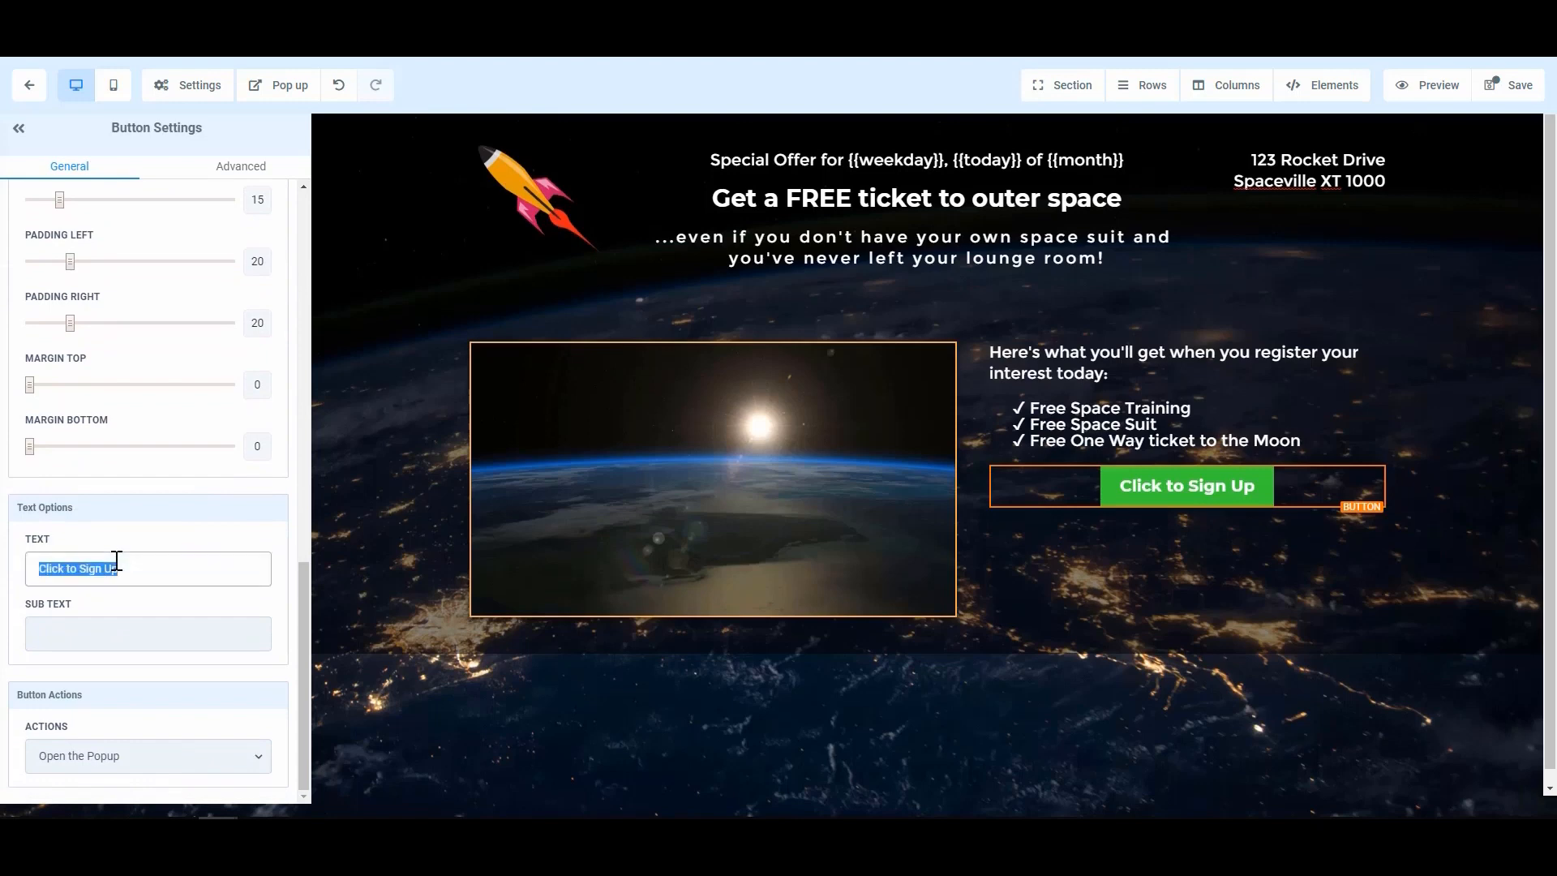
{"action": "type", "text": "CALI"}
{"action": "key", "text": "BackSpace"}
{"action": "key", "text": "BackSpace"}
{"action": "key", "text": "BackSpace"}
{"action": "type", "text": "LAIM"}
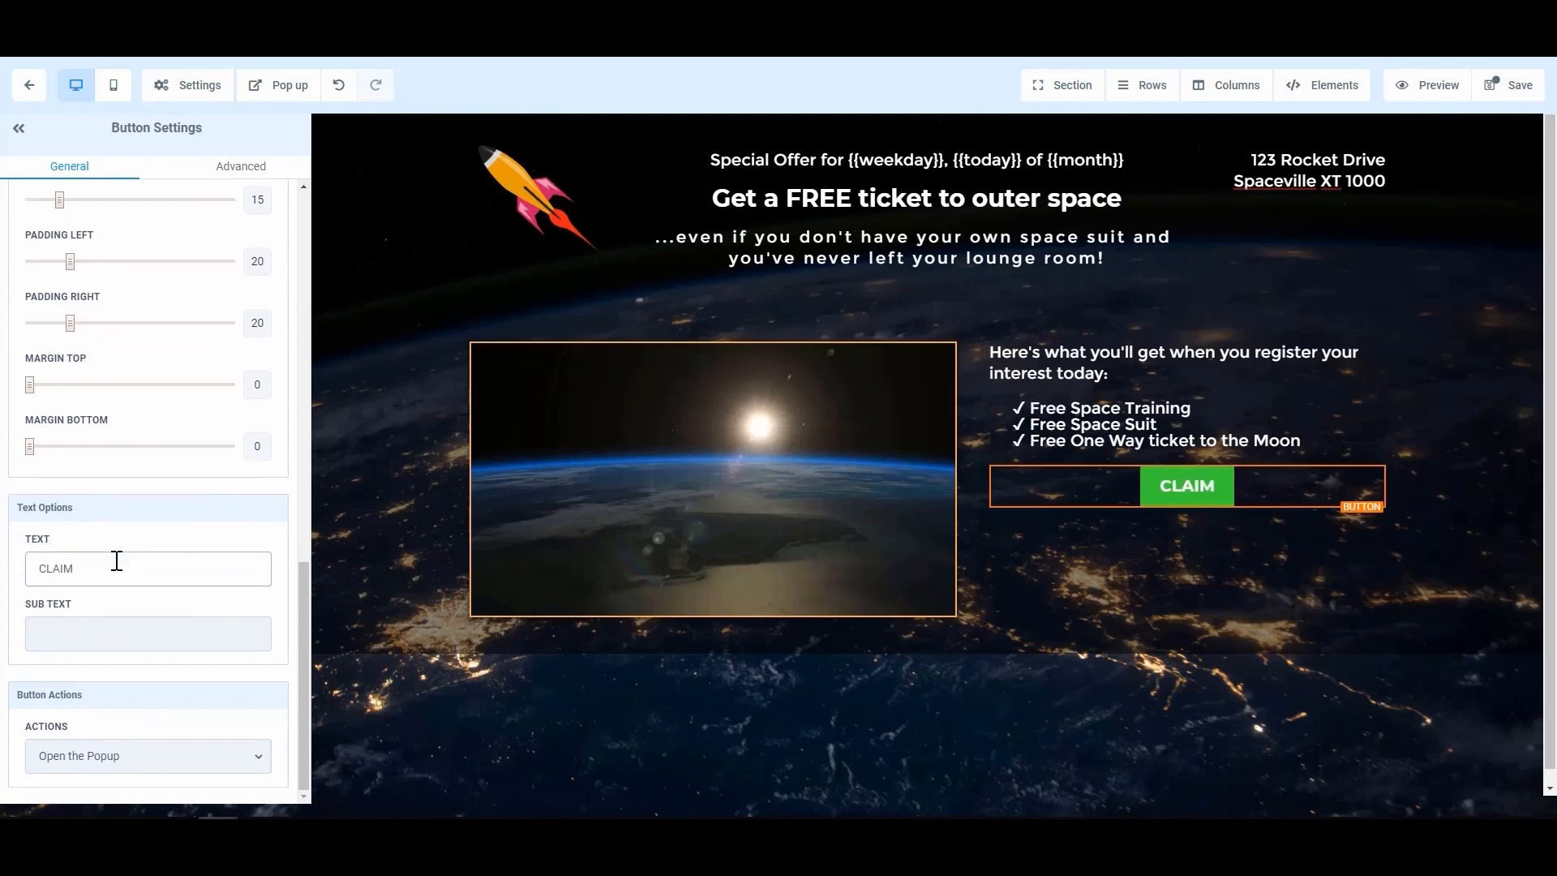
{"action": "type", "text": " FREE TICKET"}
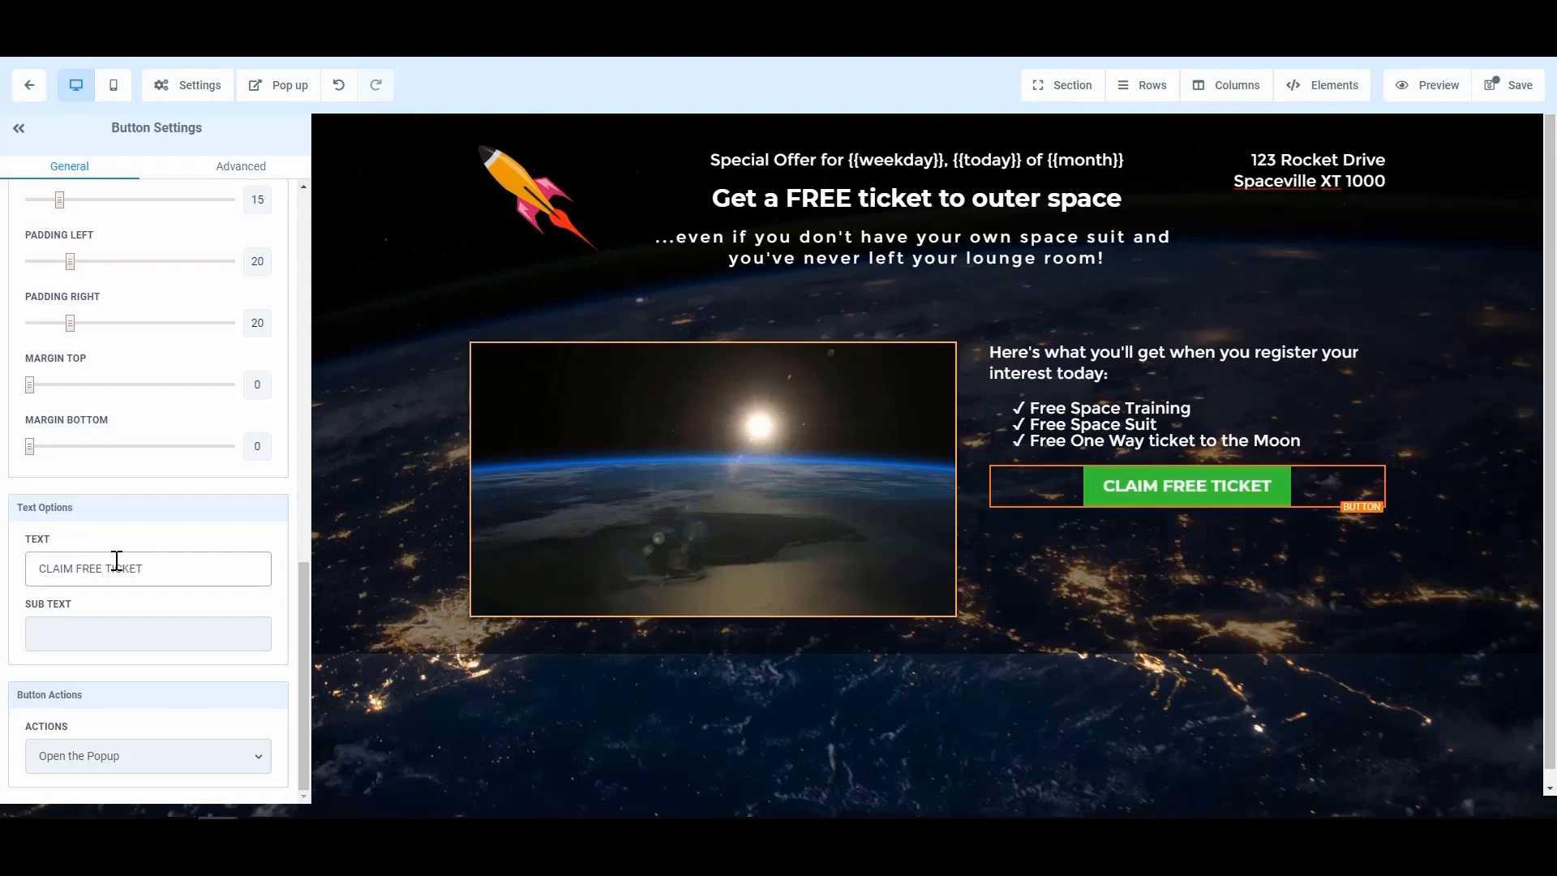
- Set the button's sub text to "(first 10 people only)"
{"action": "left_click", "coordinate": [138, 640]}
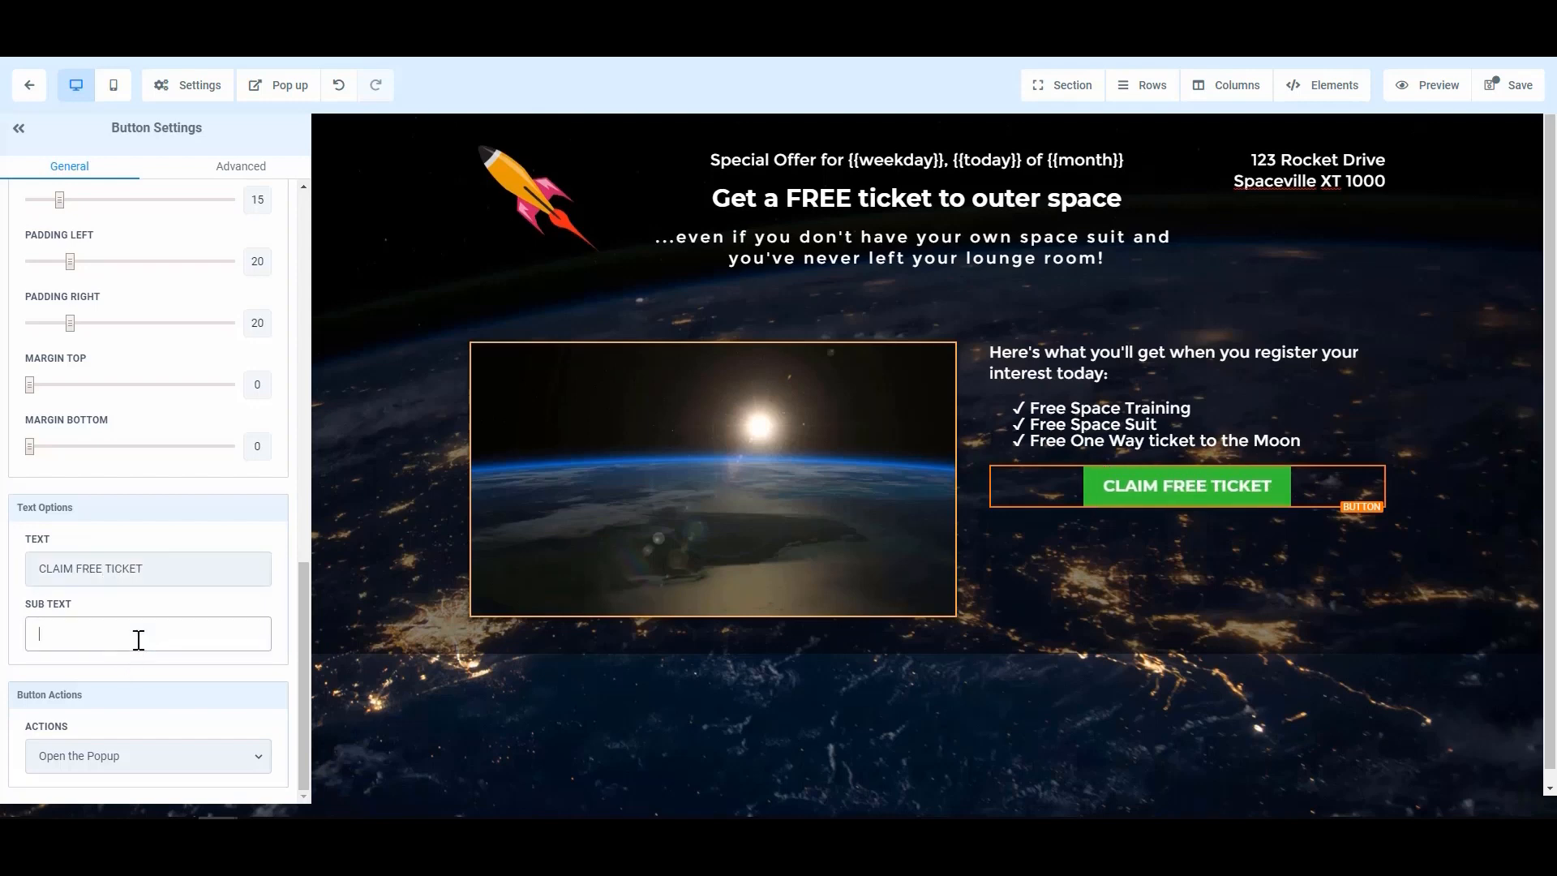
{"action": "type", "text": "(f"}
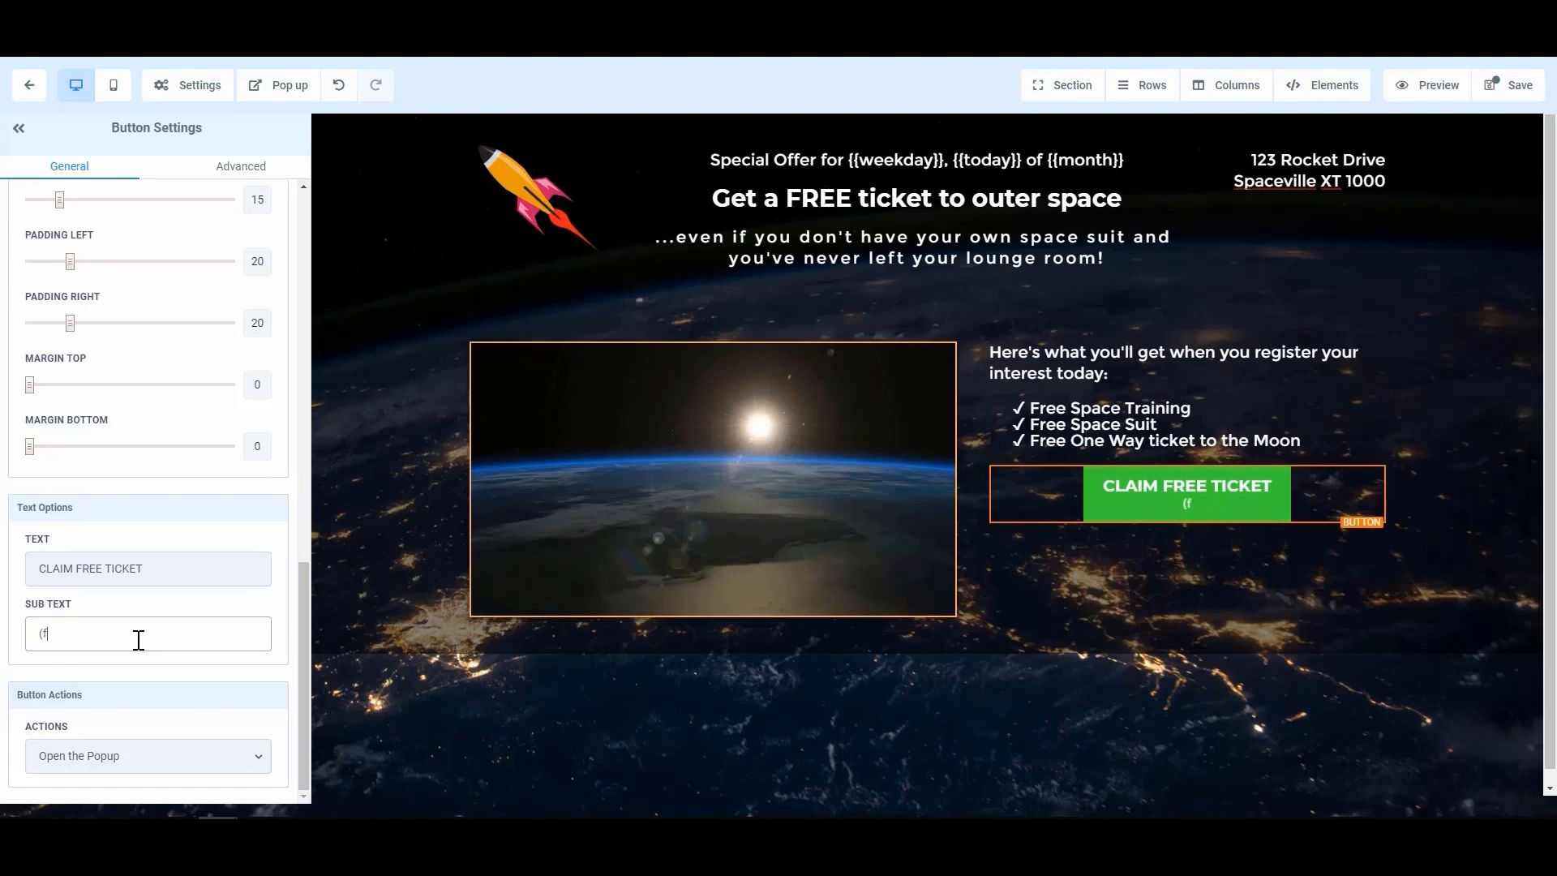
{"action": "type", "text": "irst 10 people only)"}
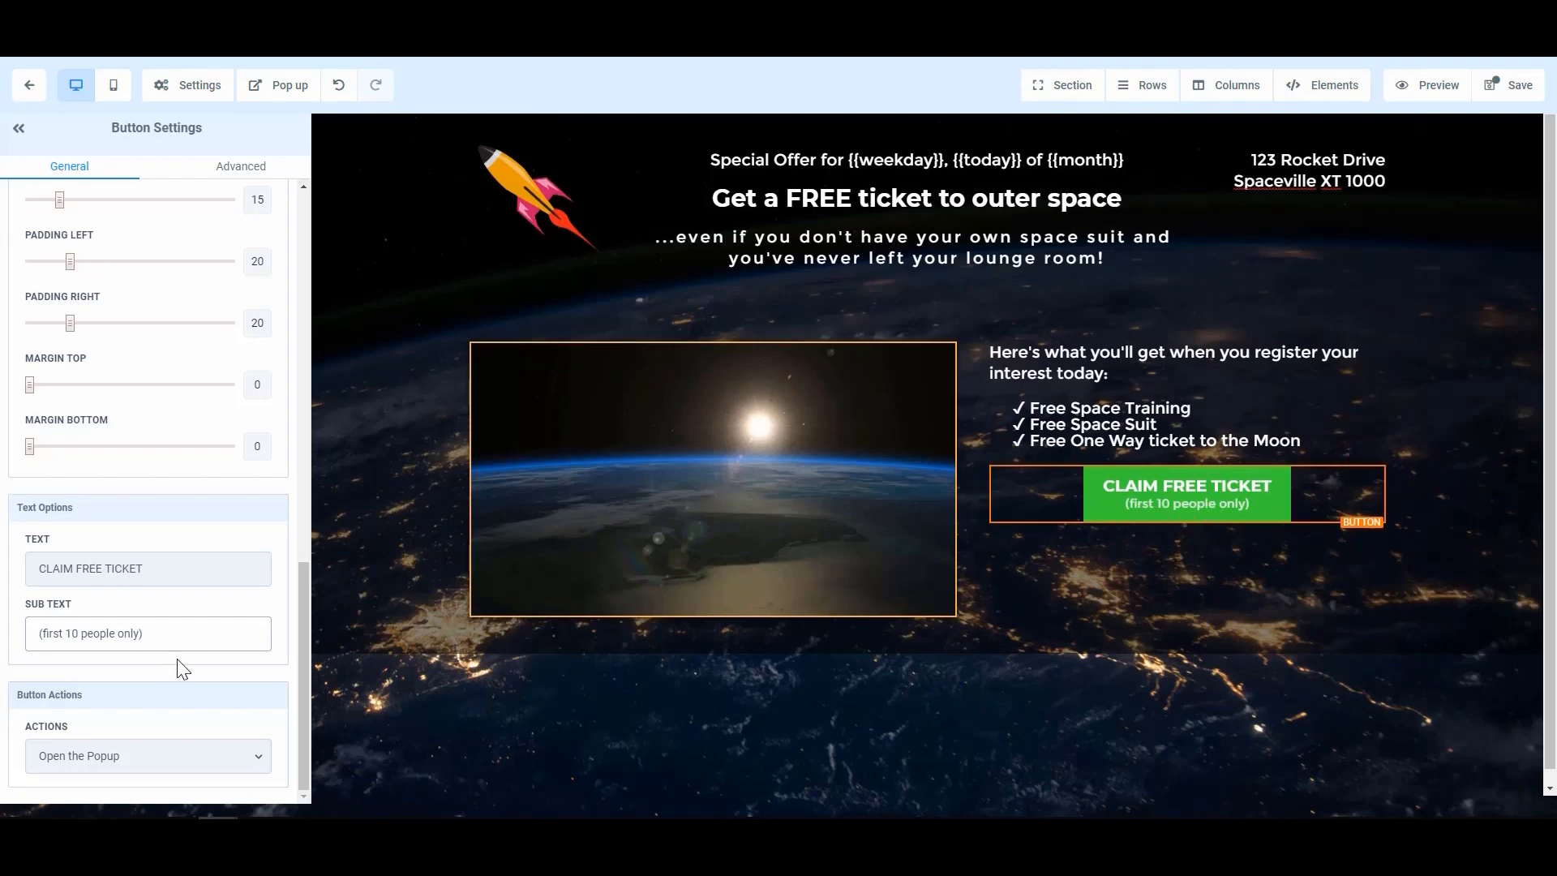
- Keep the button's action as Open the Popup and set its text transform to Capitalize
{"action": "left_click", "coordinate": [189, 766]}
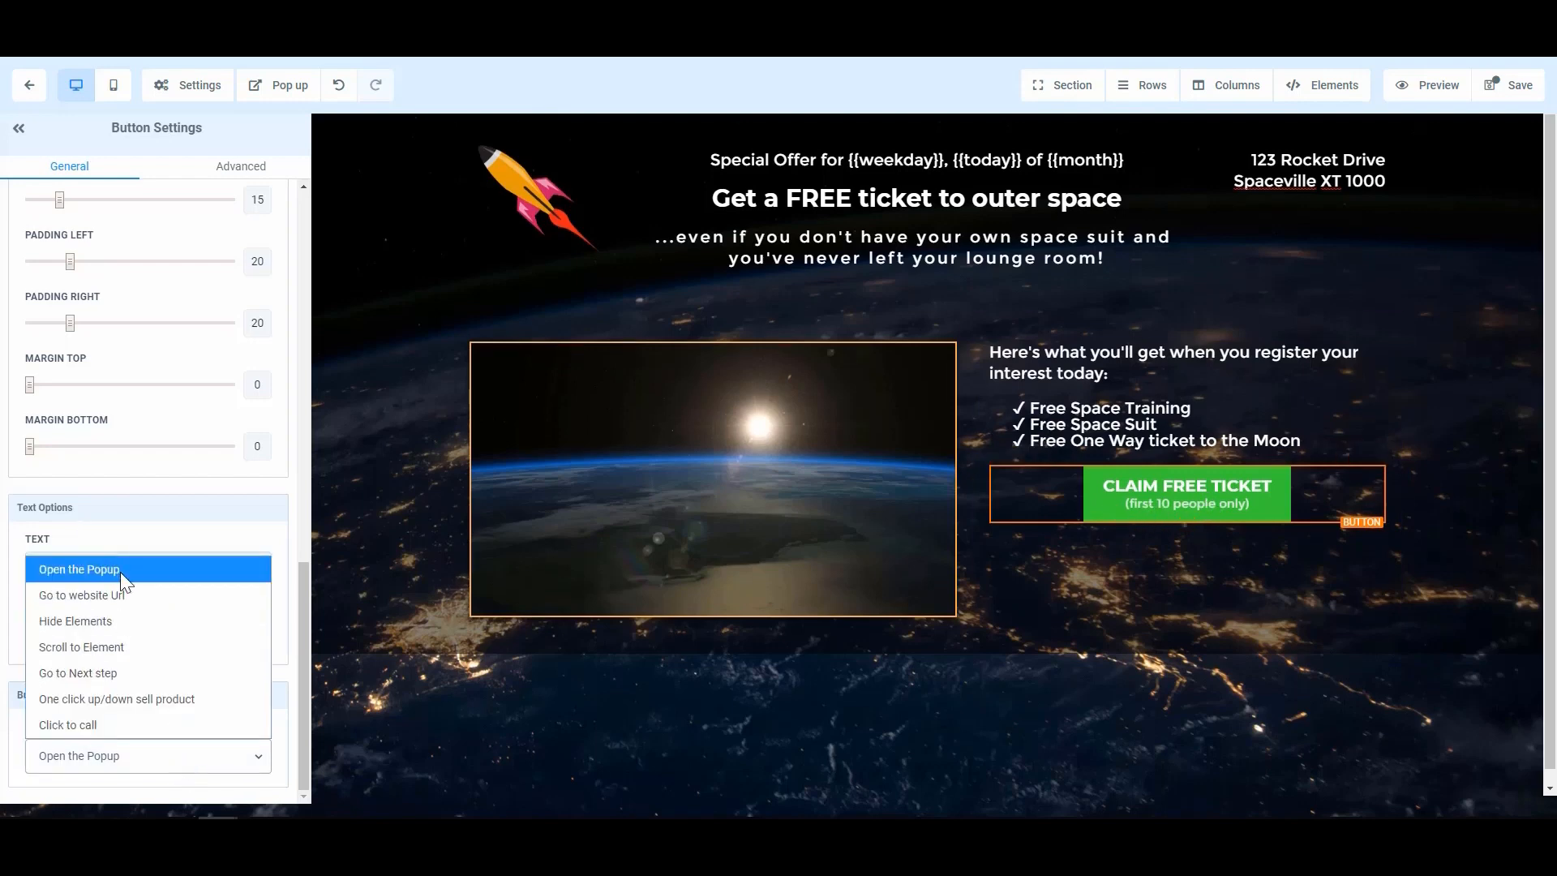
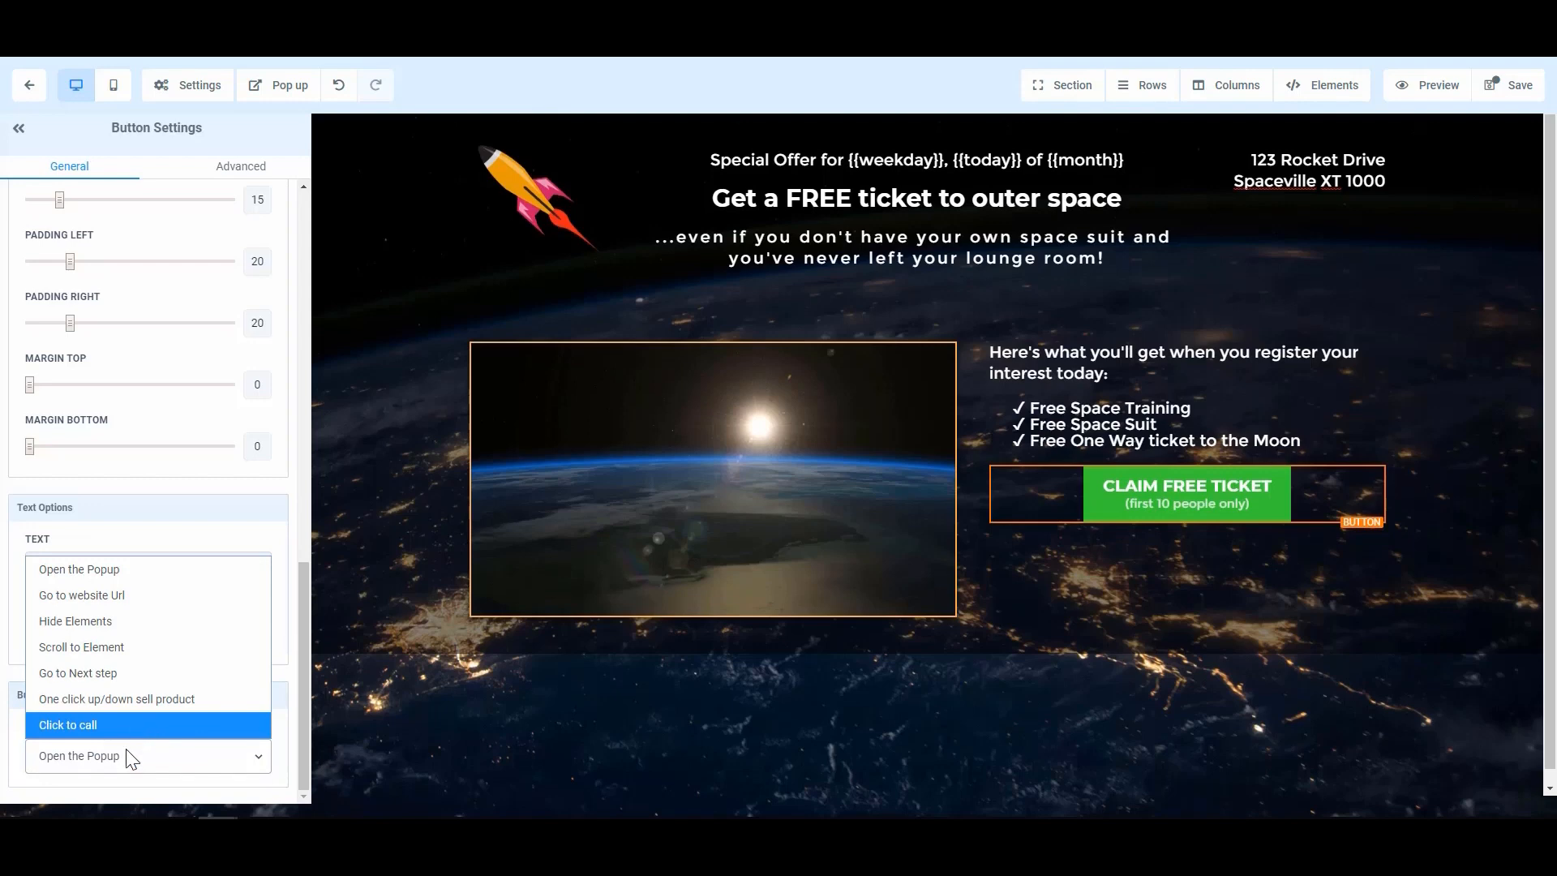
{"action": "left_click", "coordinate": [144, 571]}
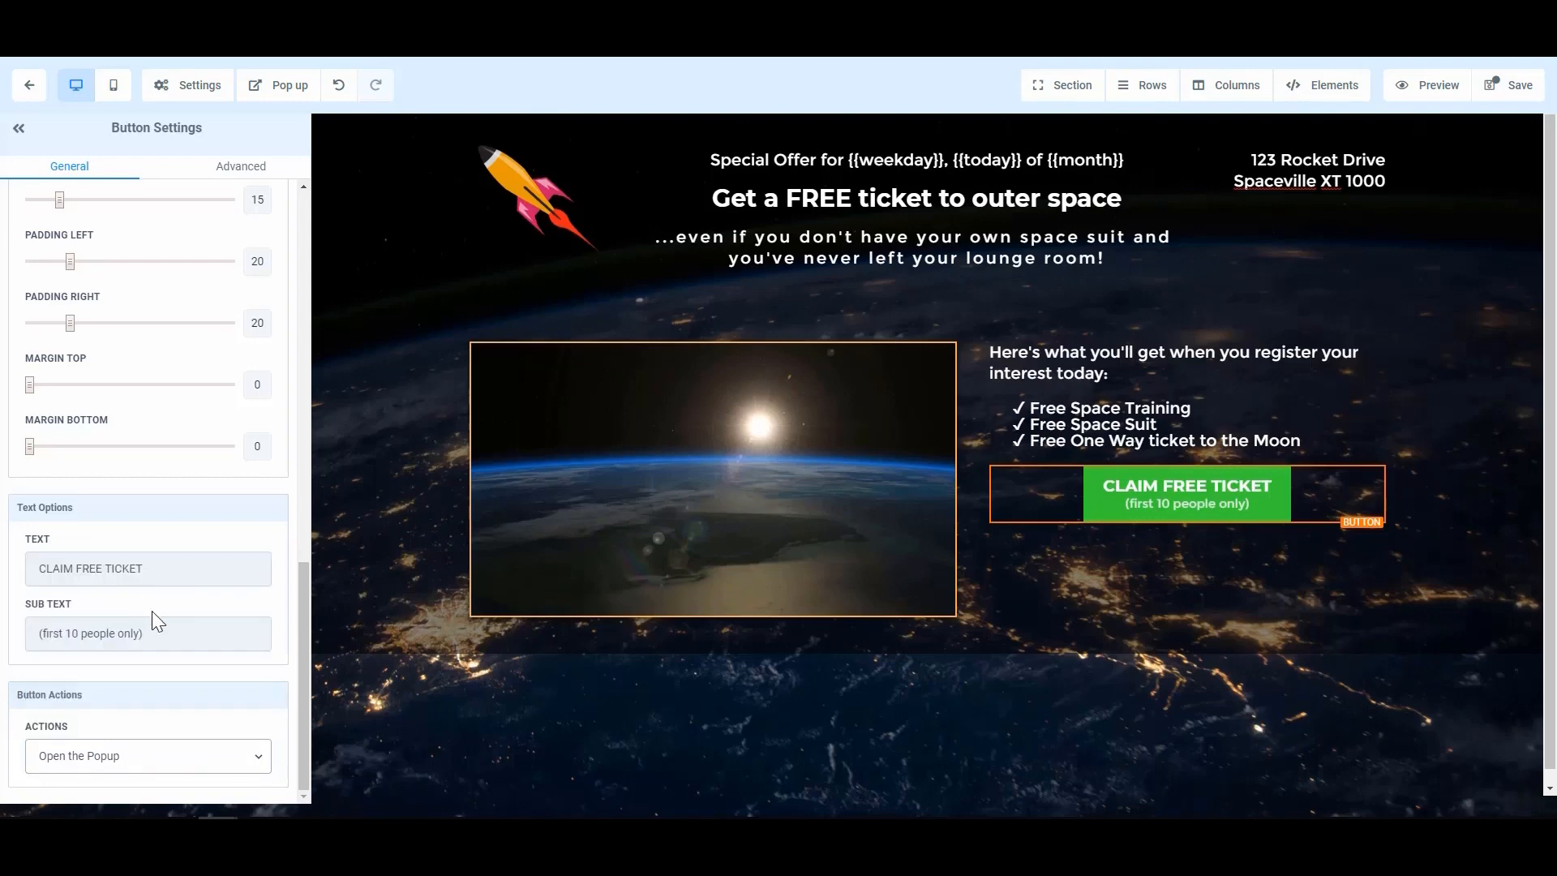
{"action": "scroll", "coordinate": [112, 504], "scroll_direction": "up", "scroll_amount": 1}
{"action": "scroll", "coordinate": [112, 505], "scroll_direction": "up", "scroll_amount": 1}
{"action": "scroll", "coordinate": [112, 504], "scroll_direction": "down", "scroll_amount": 1}
{"action": "scroll", "coordinate": [112, 504], "scroll_direction": "up", "scroll_amount": 7}
{"action": "scroll", "coordinate": [105, 495], "scroll_direction": "up", "scroll_amount": 6}
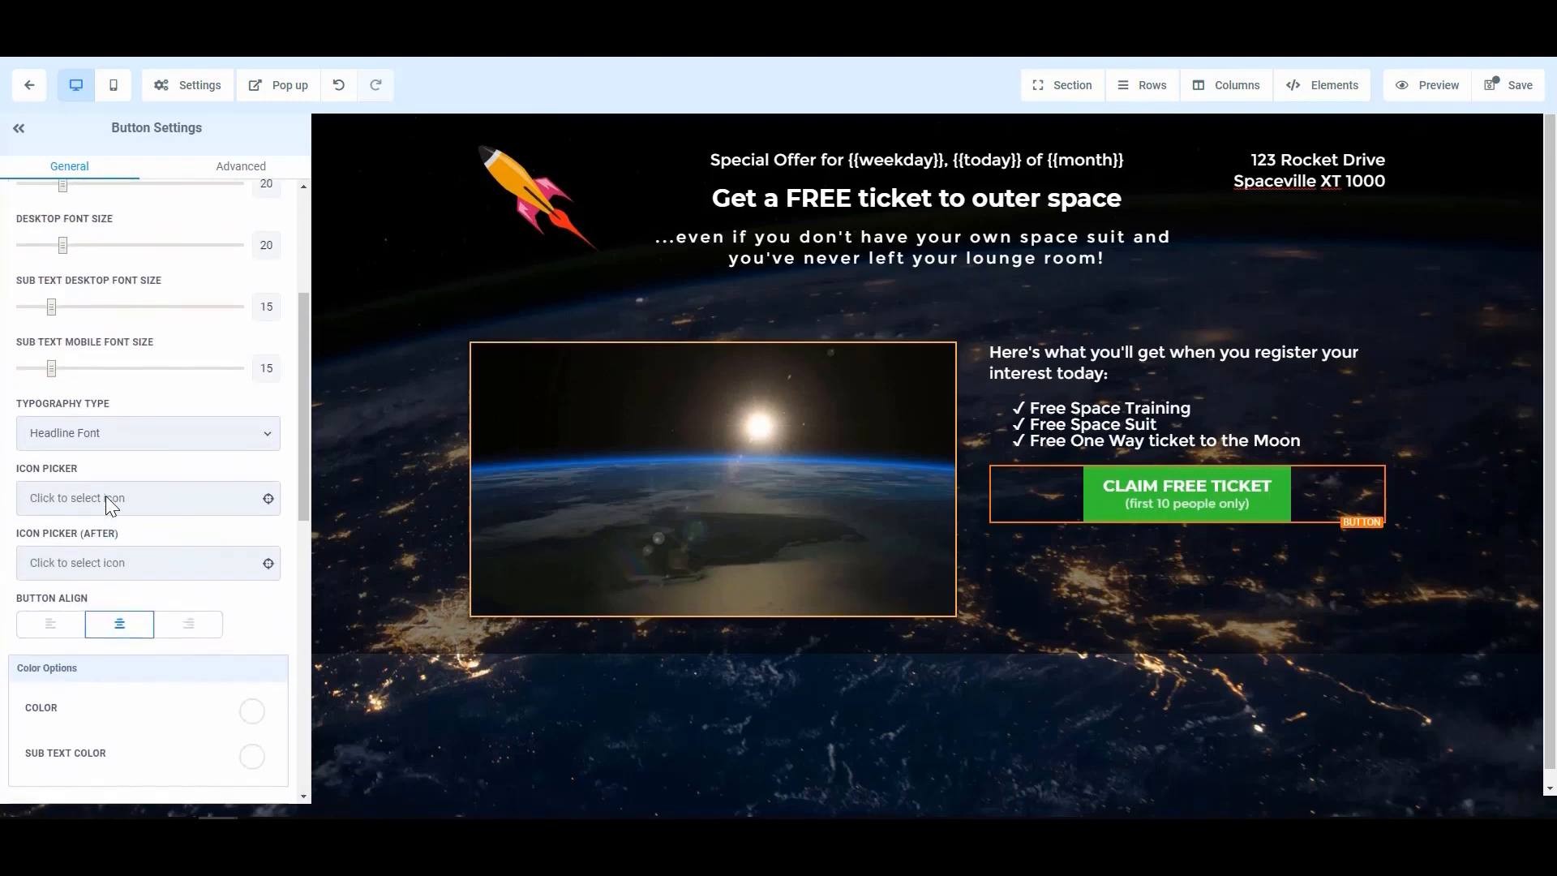
{"action": "left_click", "coordinate": [231, 177]}
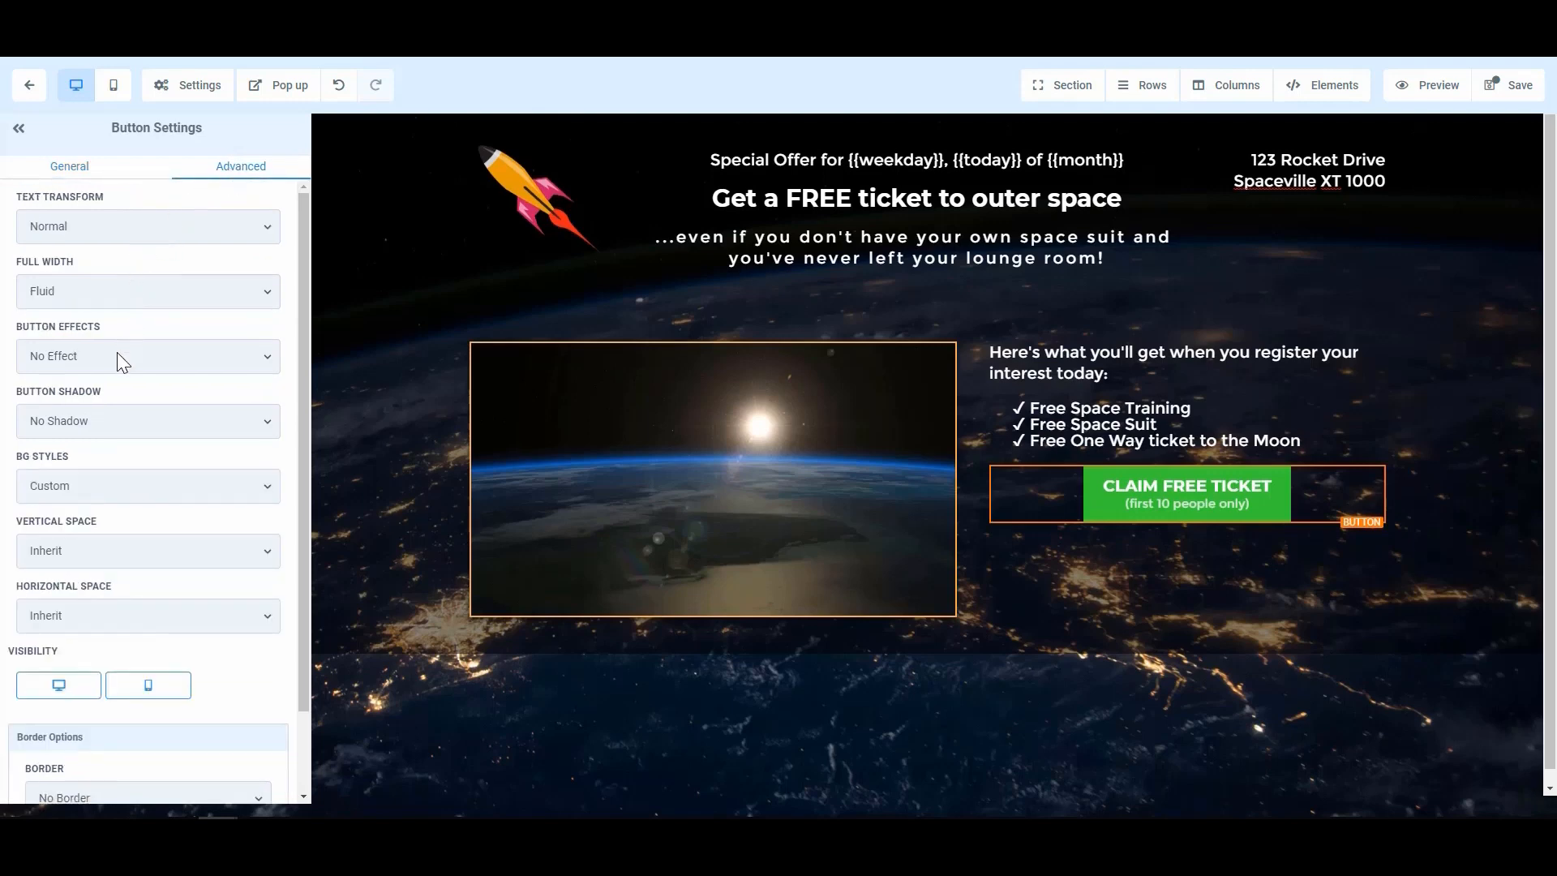
{"action": "left_click", "coordinate": [153, 218]}
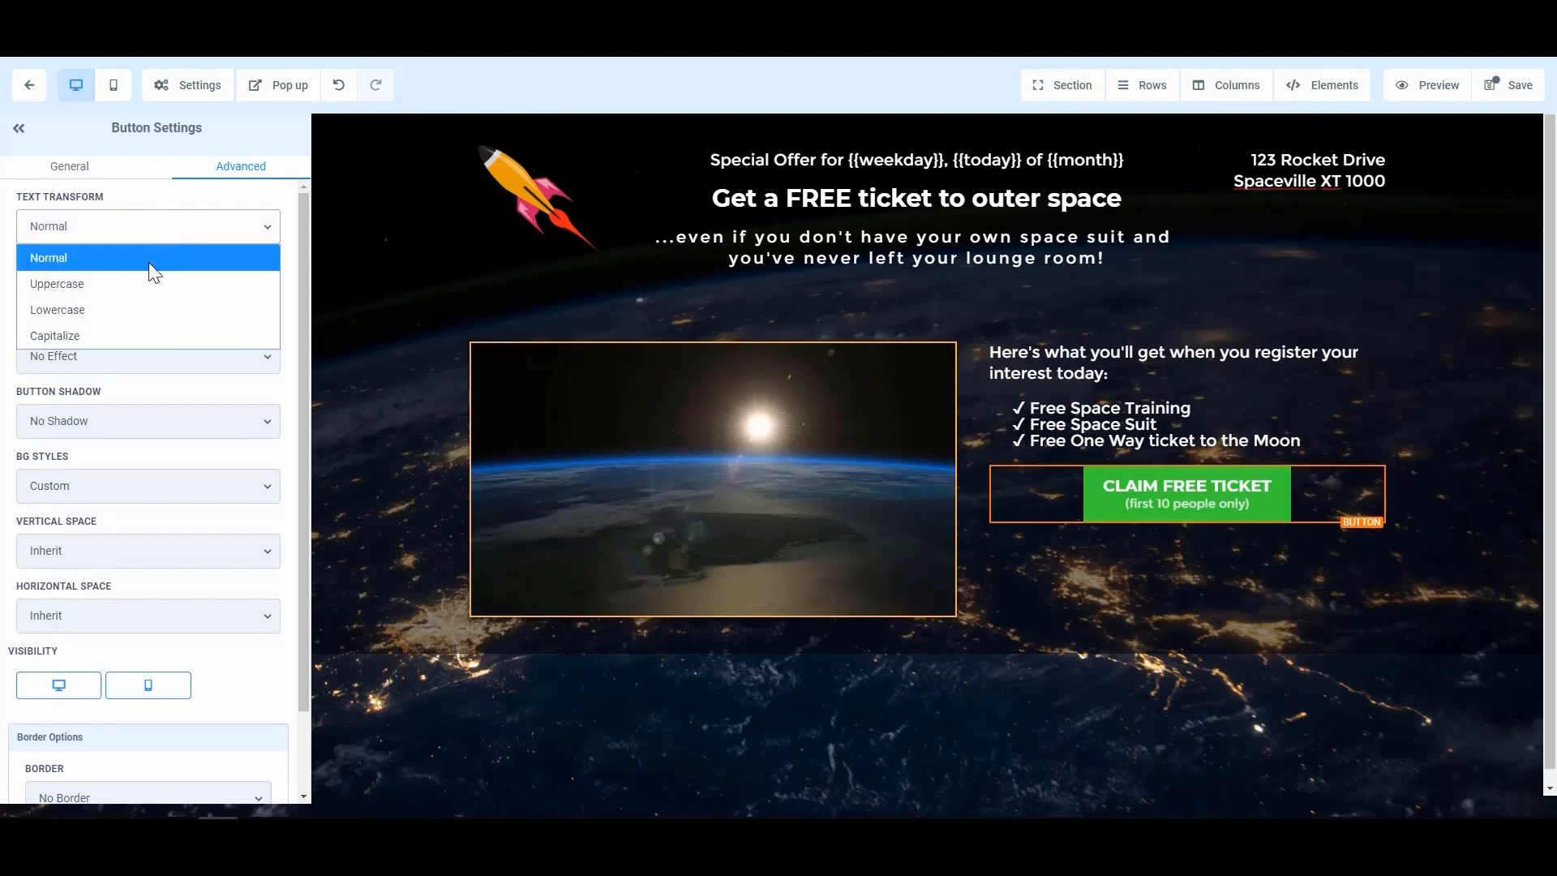
{"action": "left_click", "coordinate": [148, 335]}
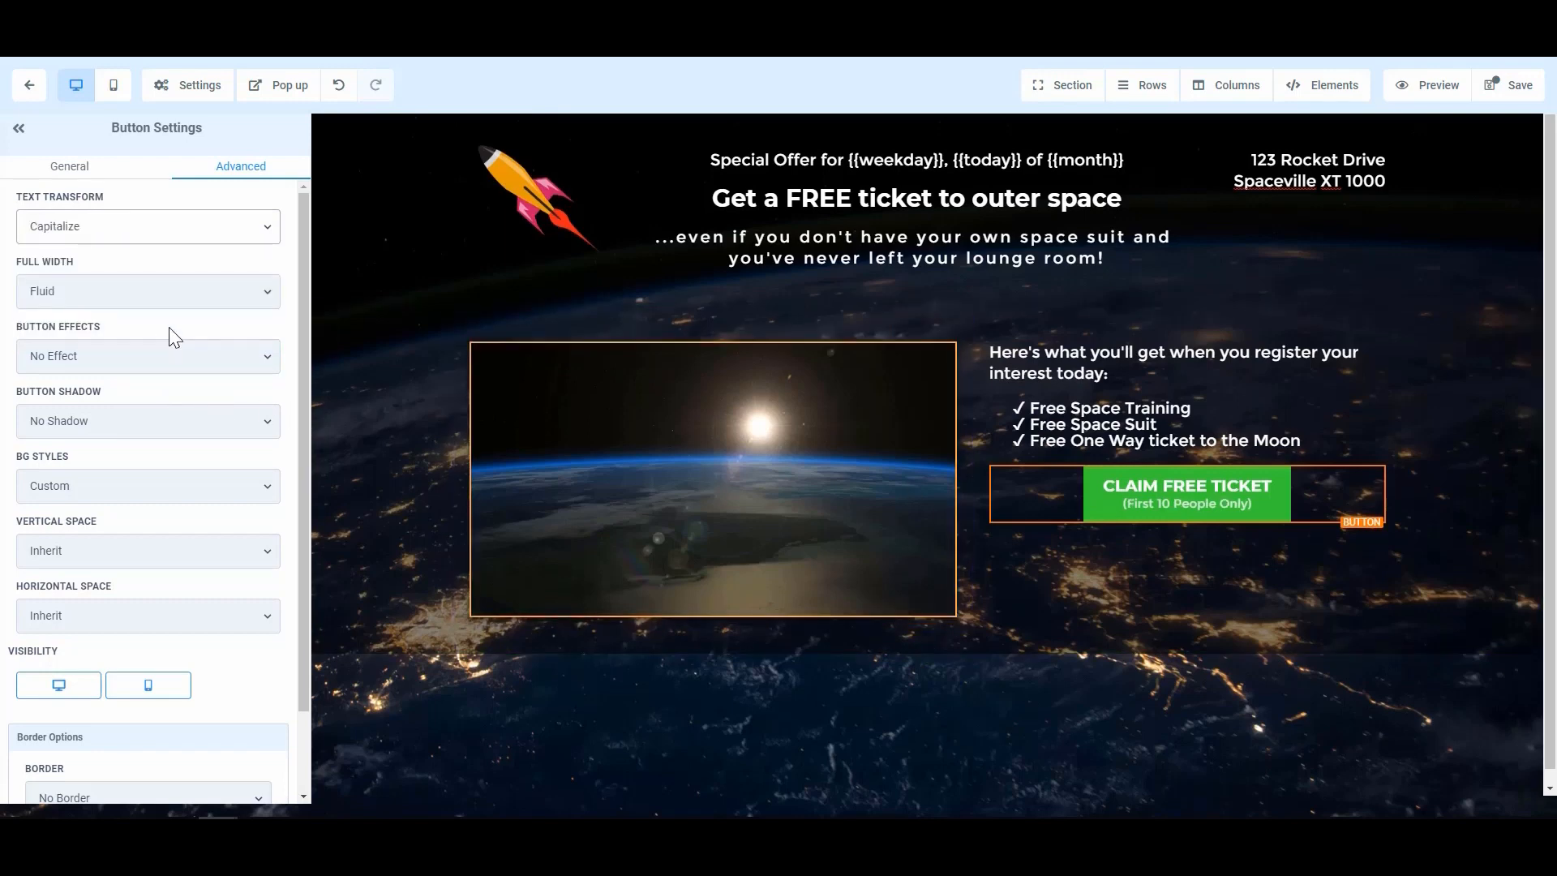
- Try the Rocking (loop), Bounce (loop) and Elivate (hover) effects on the CLAIM FREE TICKET button
{"action": "left_click", "coordinate": [101, 362]}
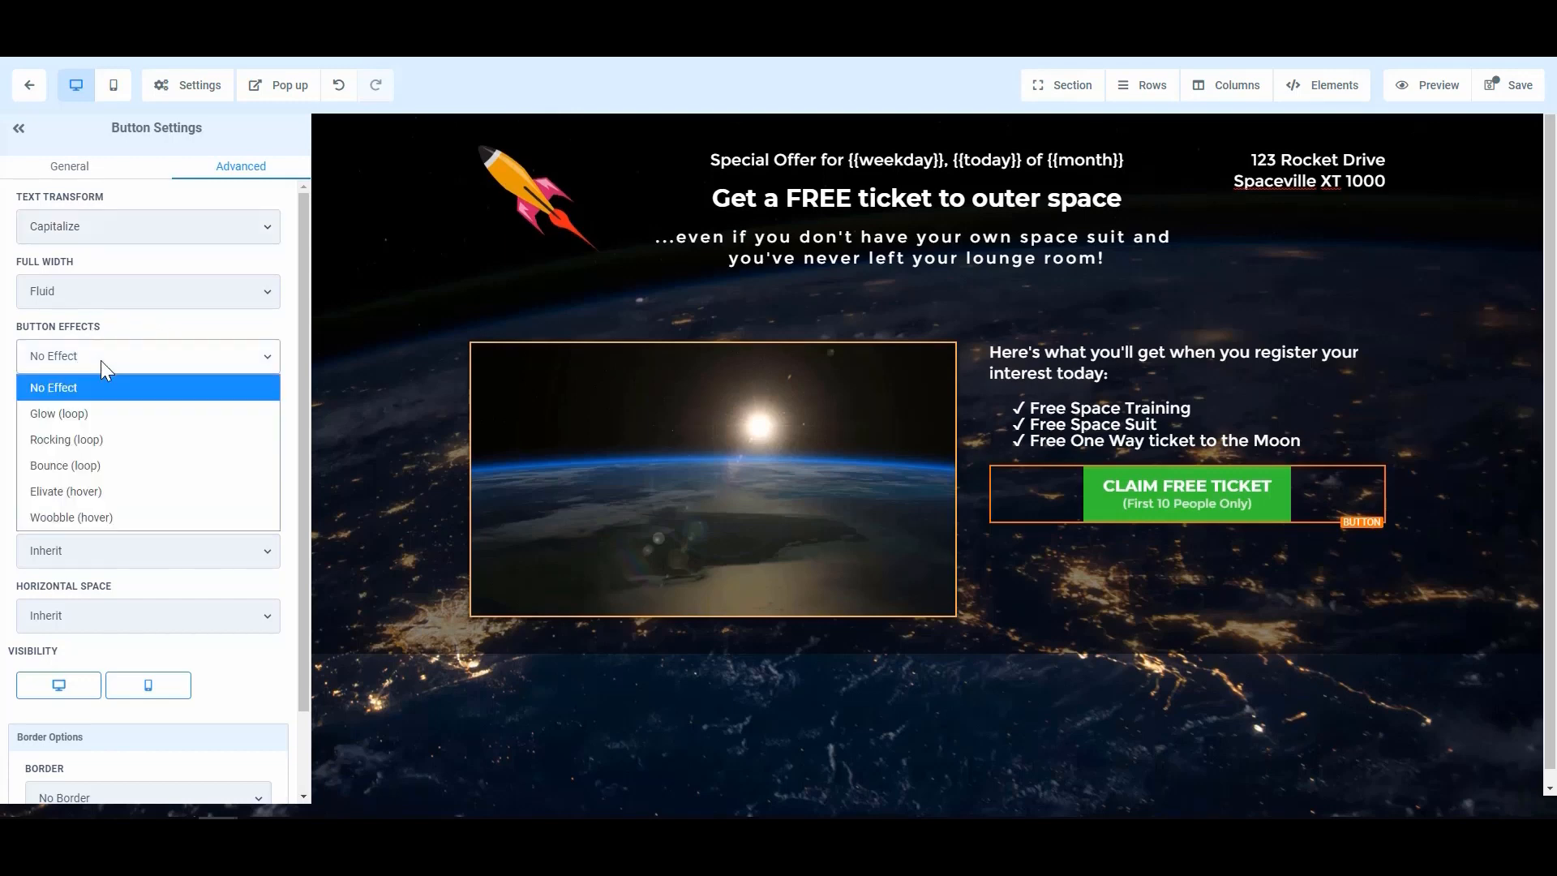
{"action": "left_click", "coordinate": [120, 439]}
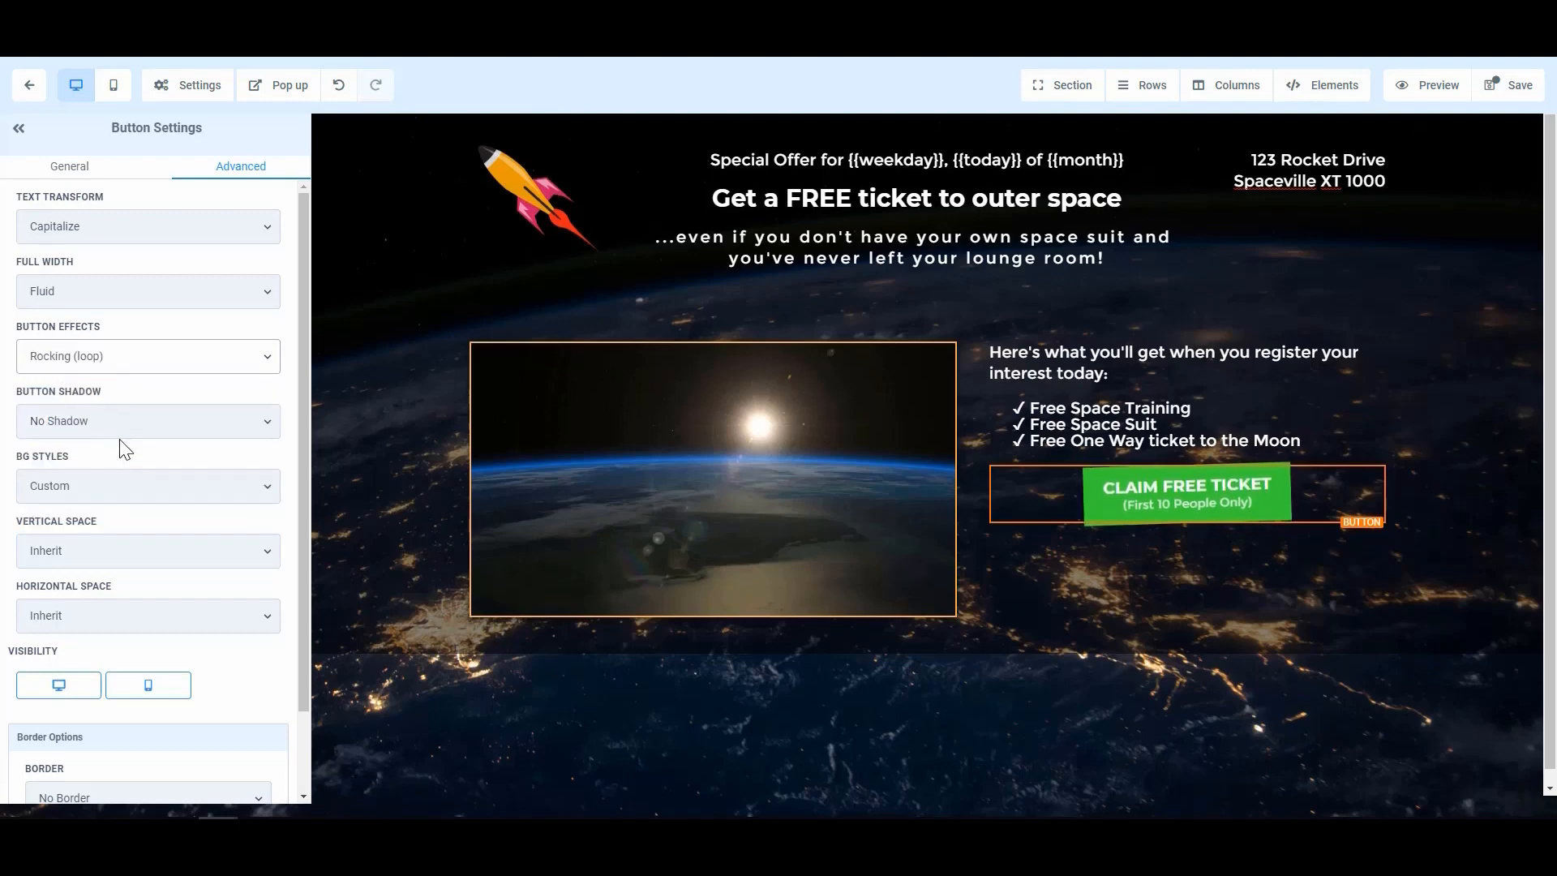
{"action": "left_click", "coordinate": [146, 358]}
{"action": "left_click", "coordinate": [140, 467]}
{"action": "left_click", "coordinate": [150, 361]}
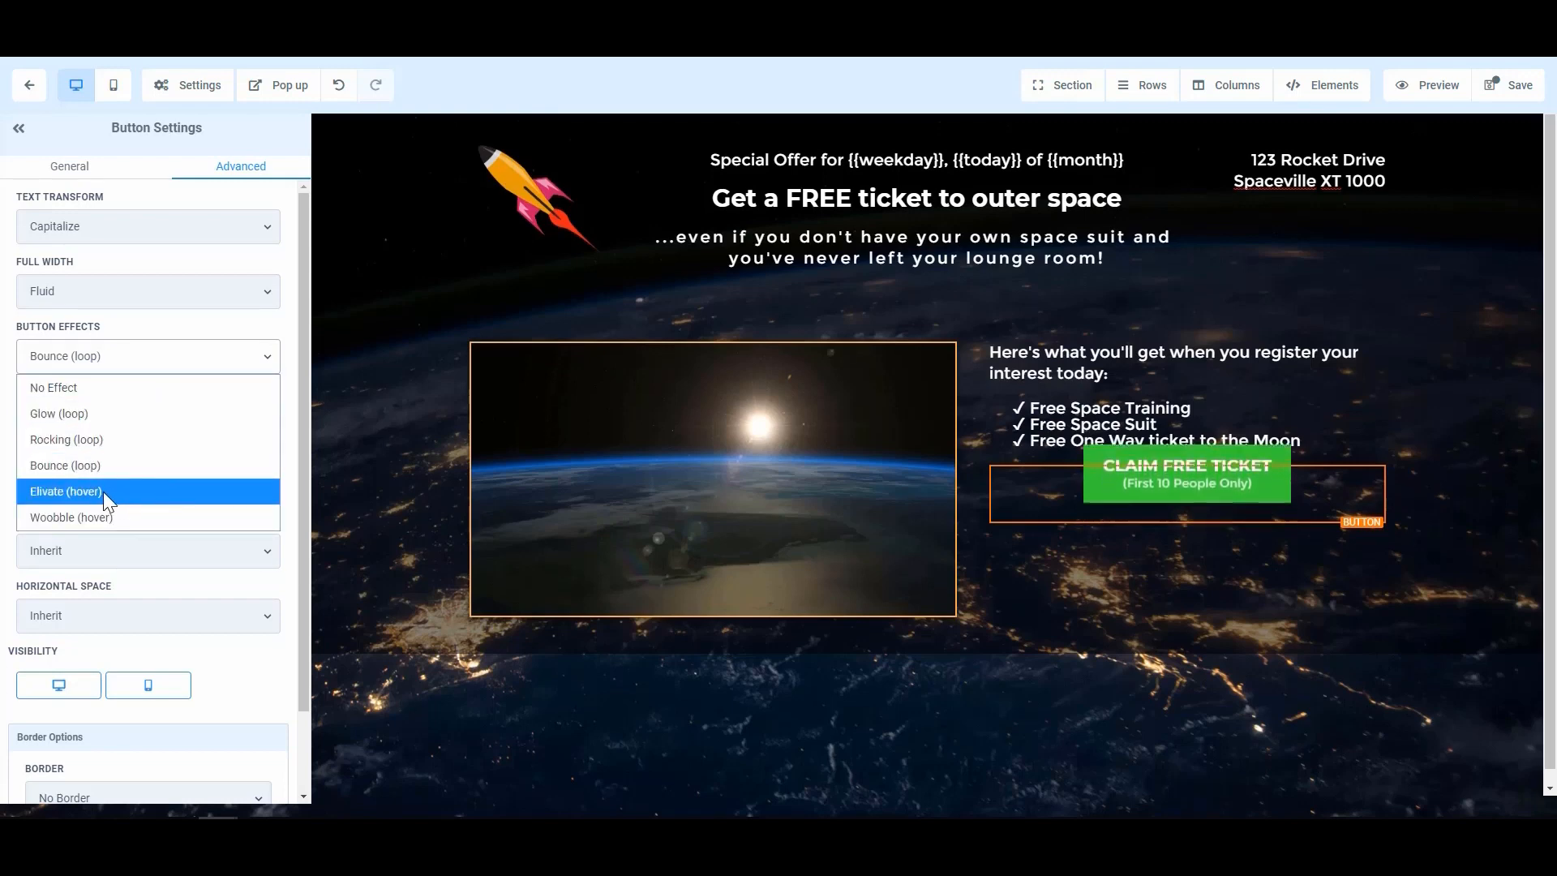
{"action": "left_click", "coordinate": [123, 492]}
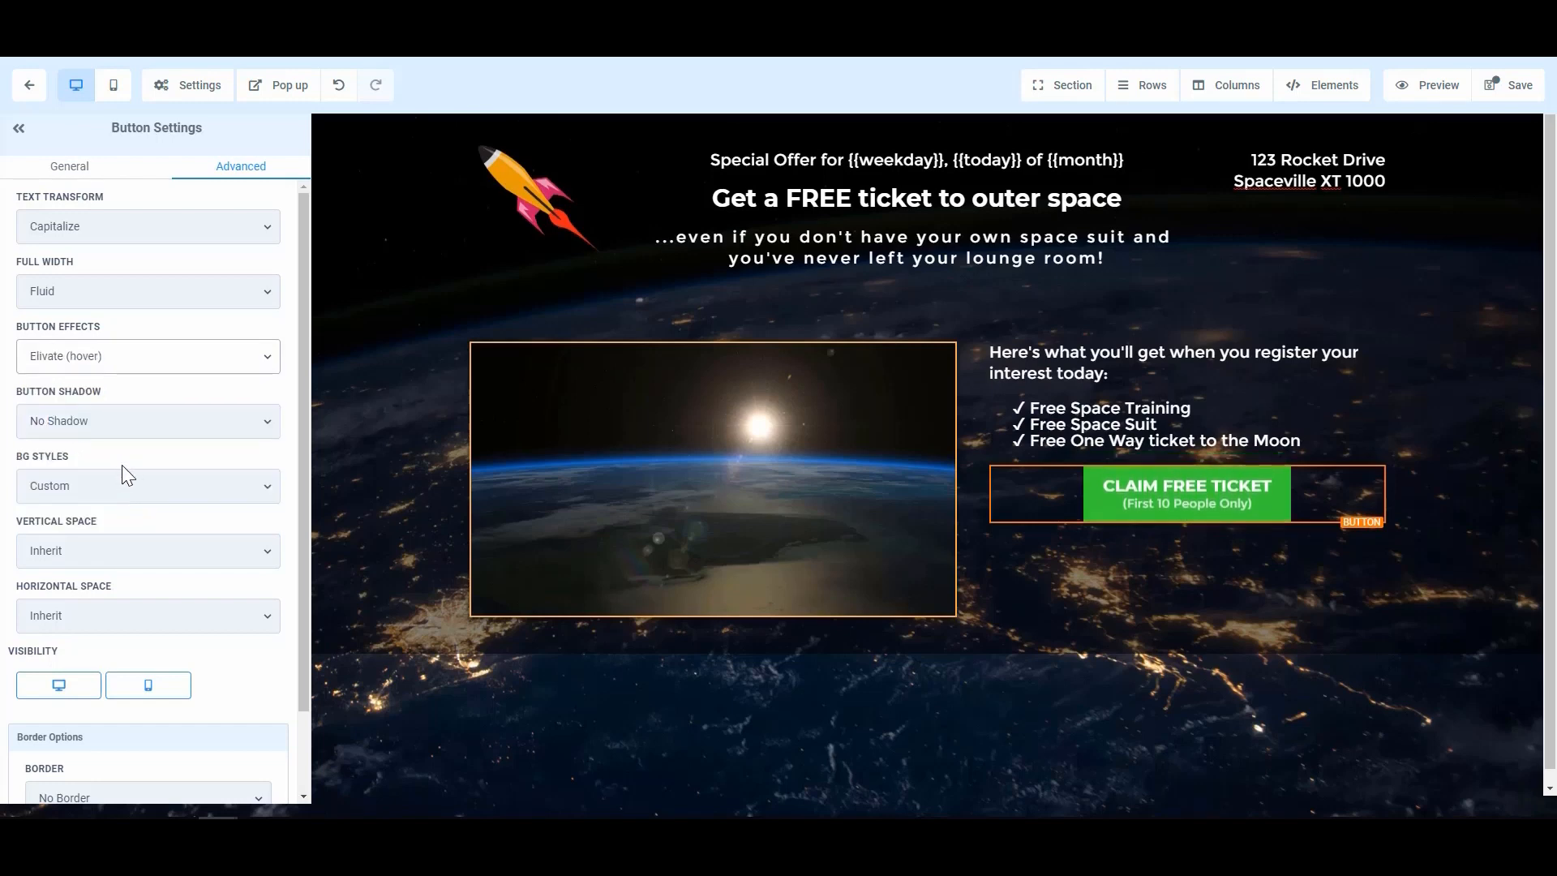
{"action": "mouse_move", "coordinate": [1220, 497]}
- Set the button's effect to Glow (loop) and its shadow to Mid Shadow
{"action": "left_click", "coordinate": [111, 369]}
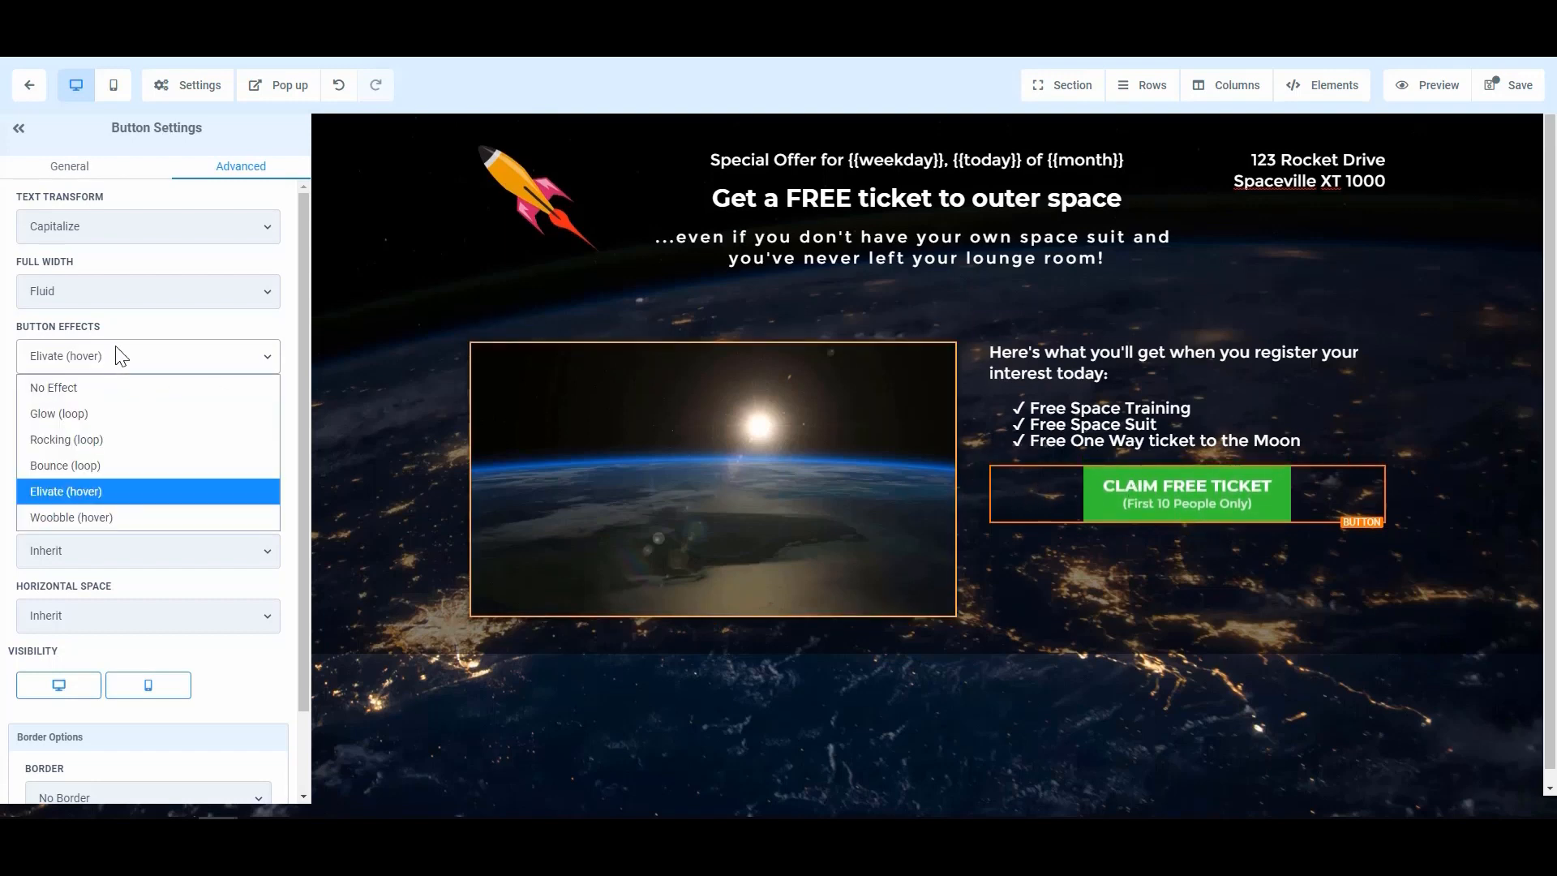
{"action": "left_click", "coordinate": [131, 419]}
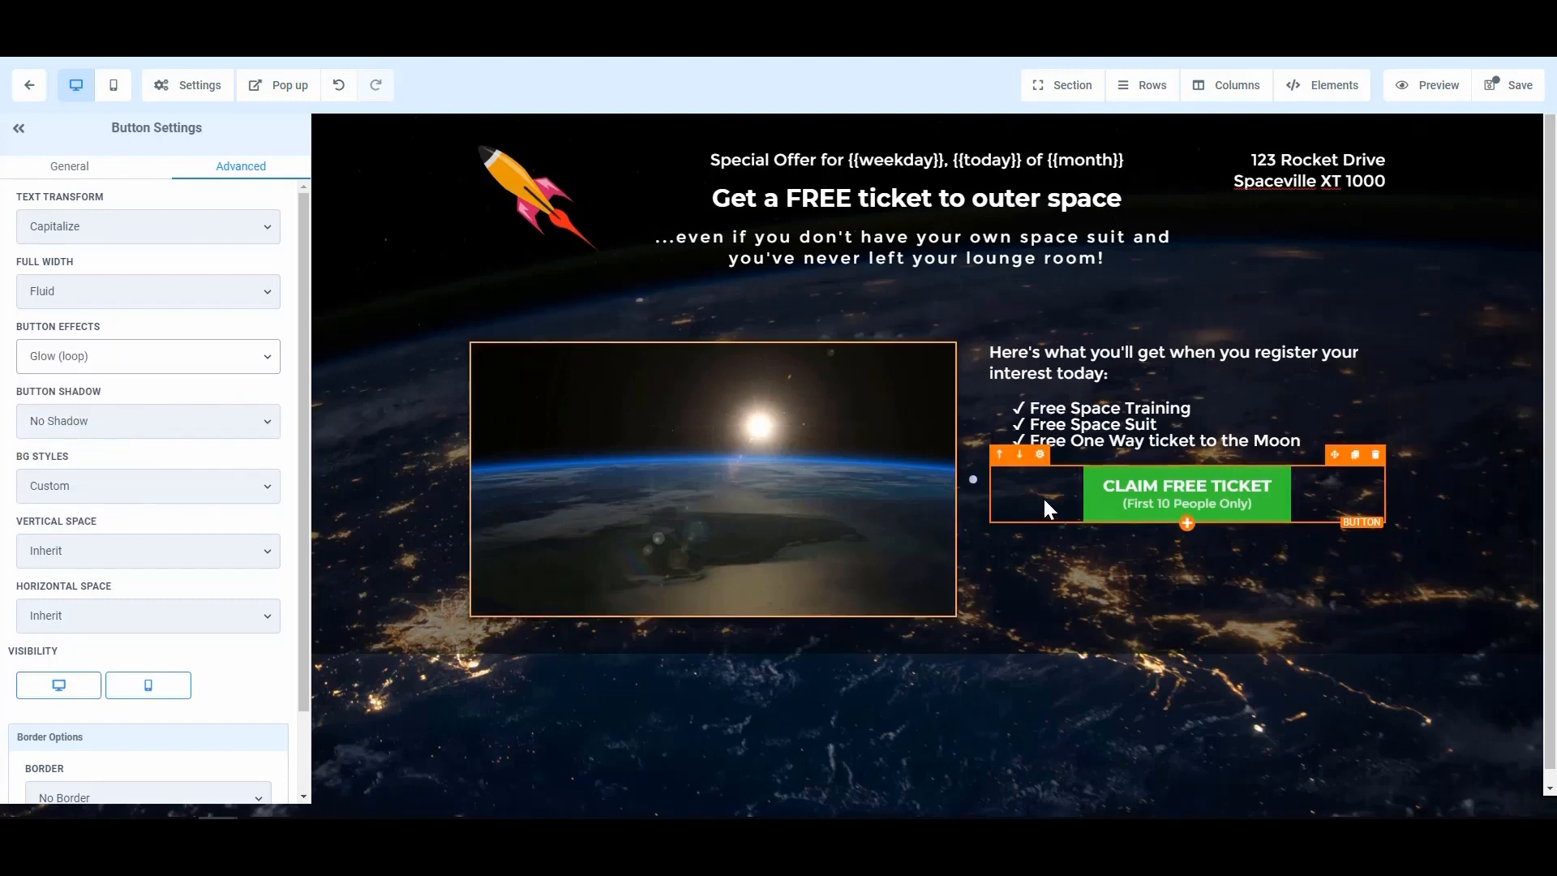
{"action": "left_click", "coordinate": [114, 418]}
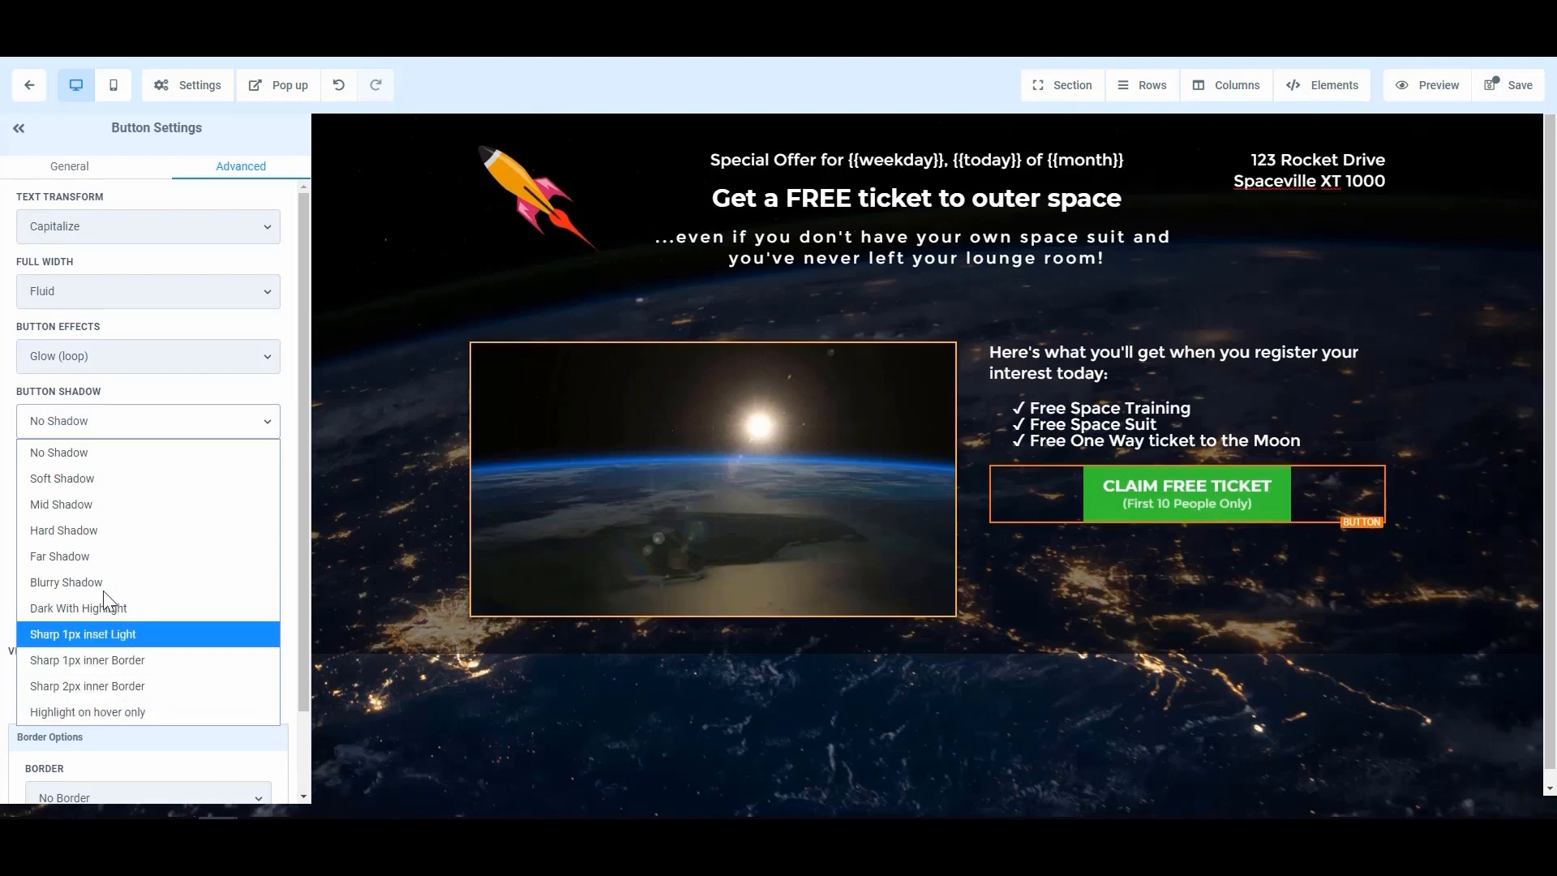
{"action": "left_click", "coordinate": [104, 509]}
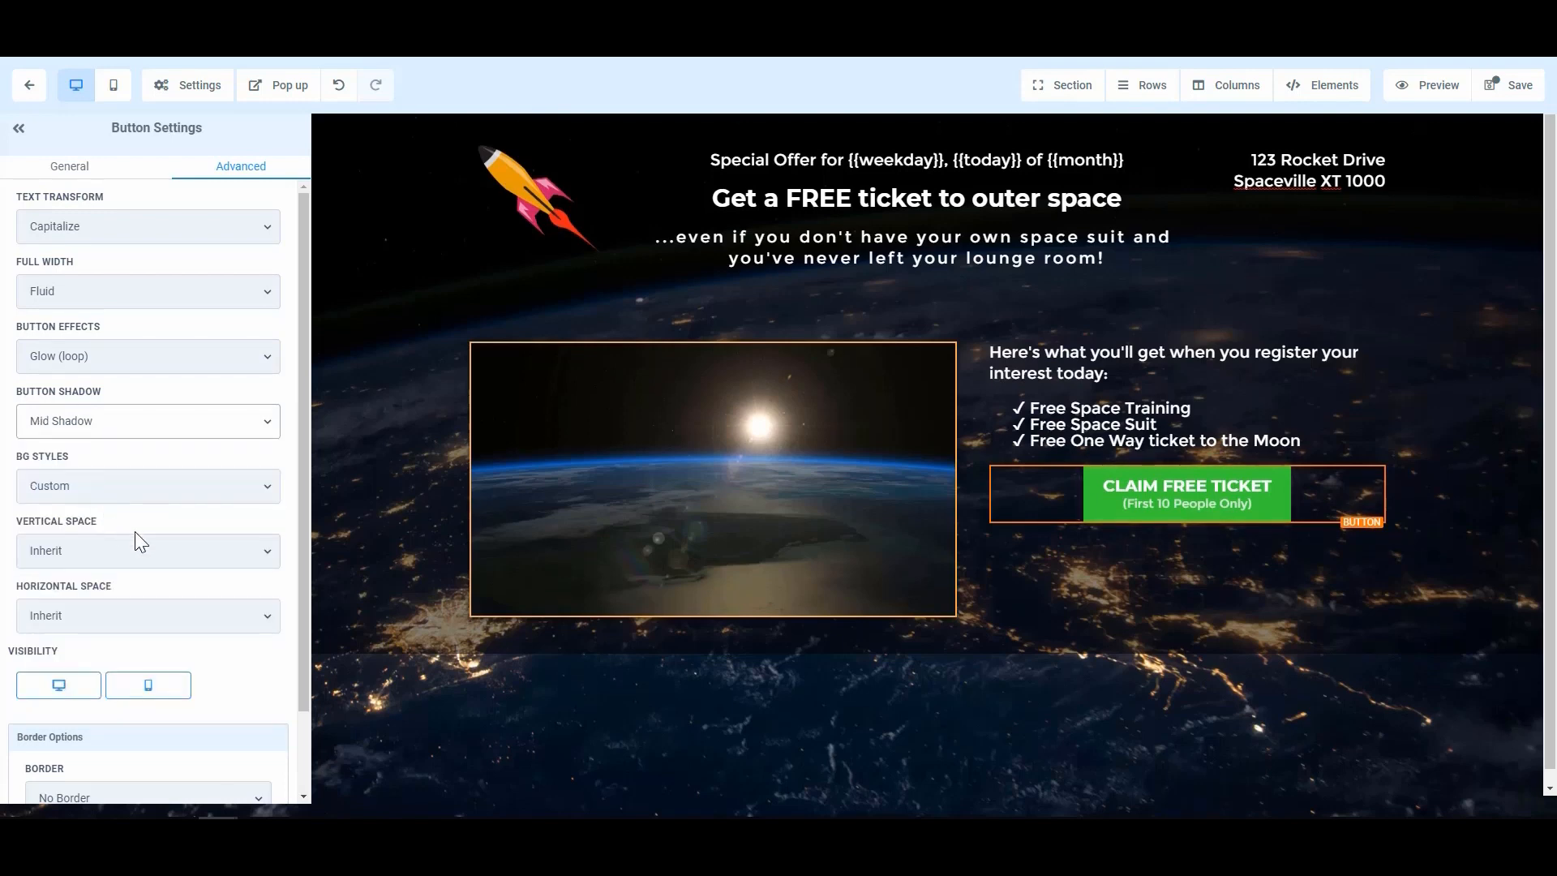
- Set the button's vertical space to 20px and its horizontal space to 40px
{"action": "scroll", "coordinate": [134, 532], "scroll_direction": "down", "scroll_amount": 1}
{"action": "left_click", "coordinate": [128, 457]}
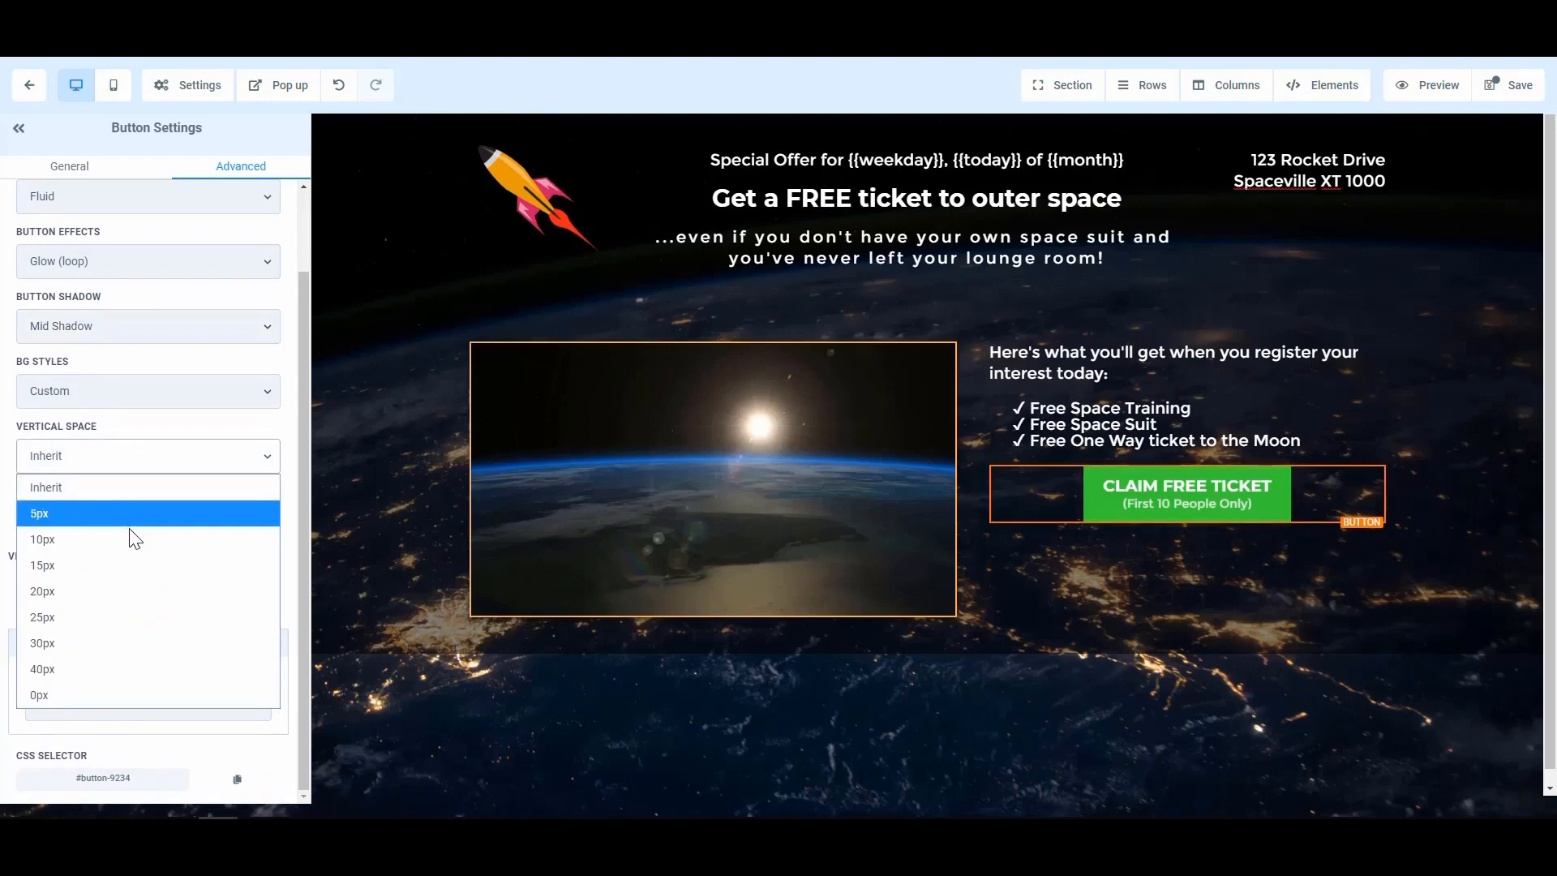
{"action": "left_click", "coordinate": [154, 591]}
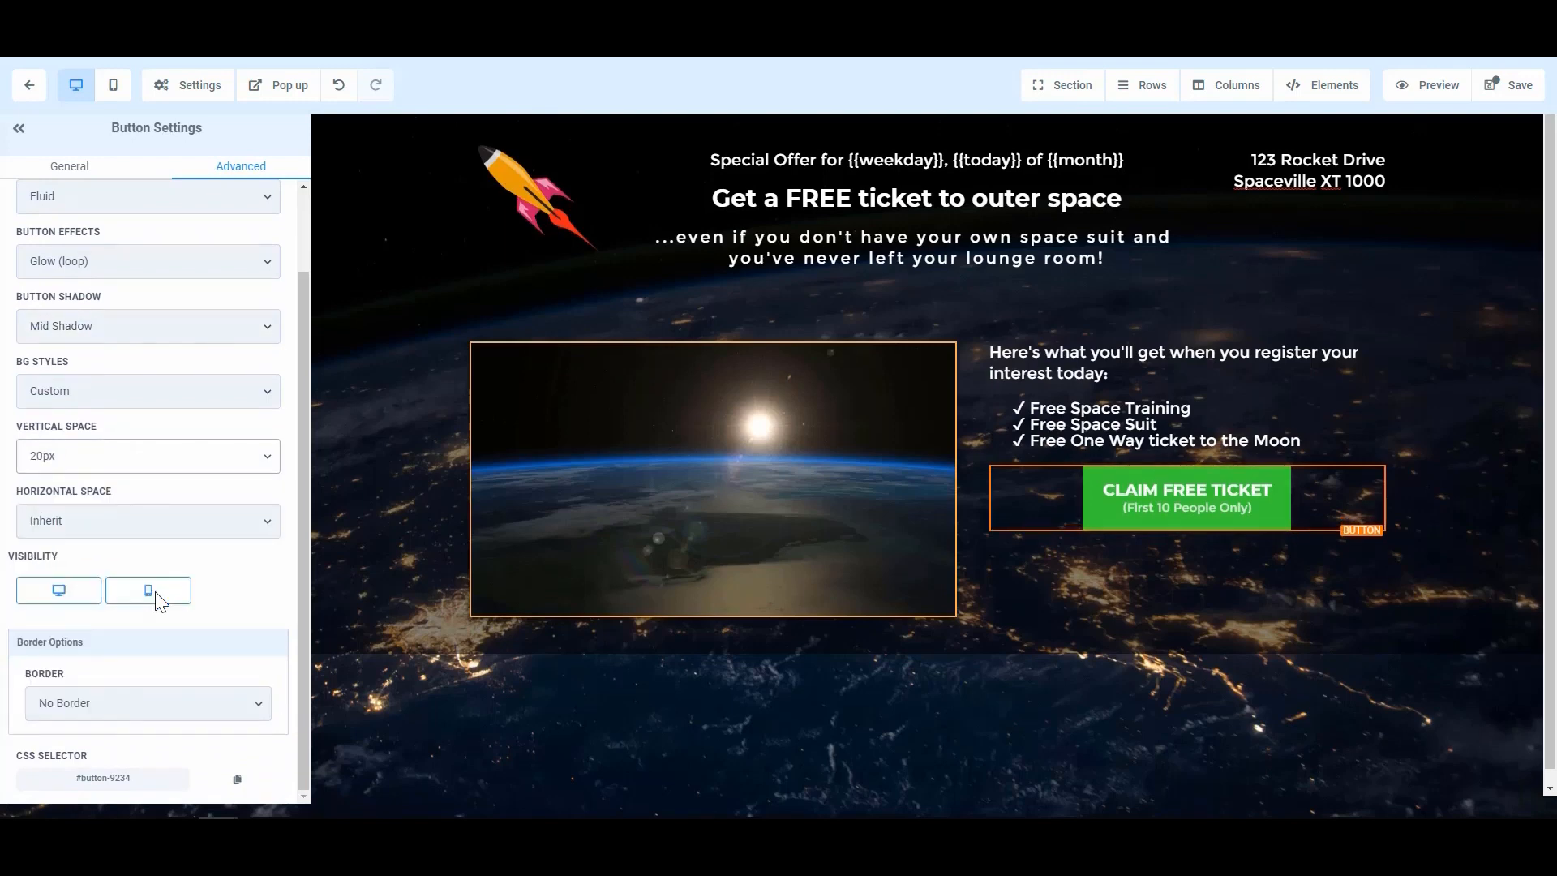
{"action": "left_click", "coordinate": [148, 522]}
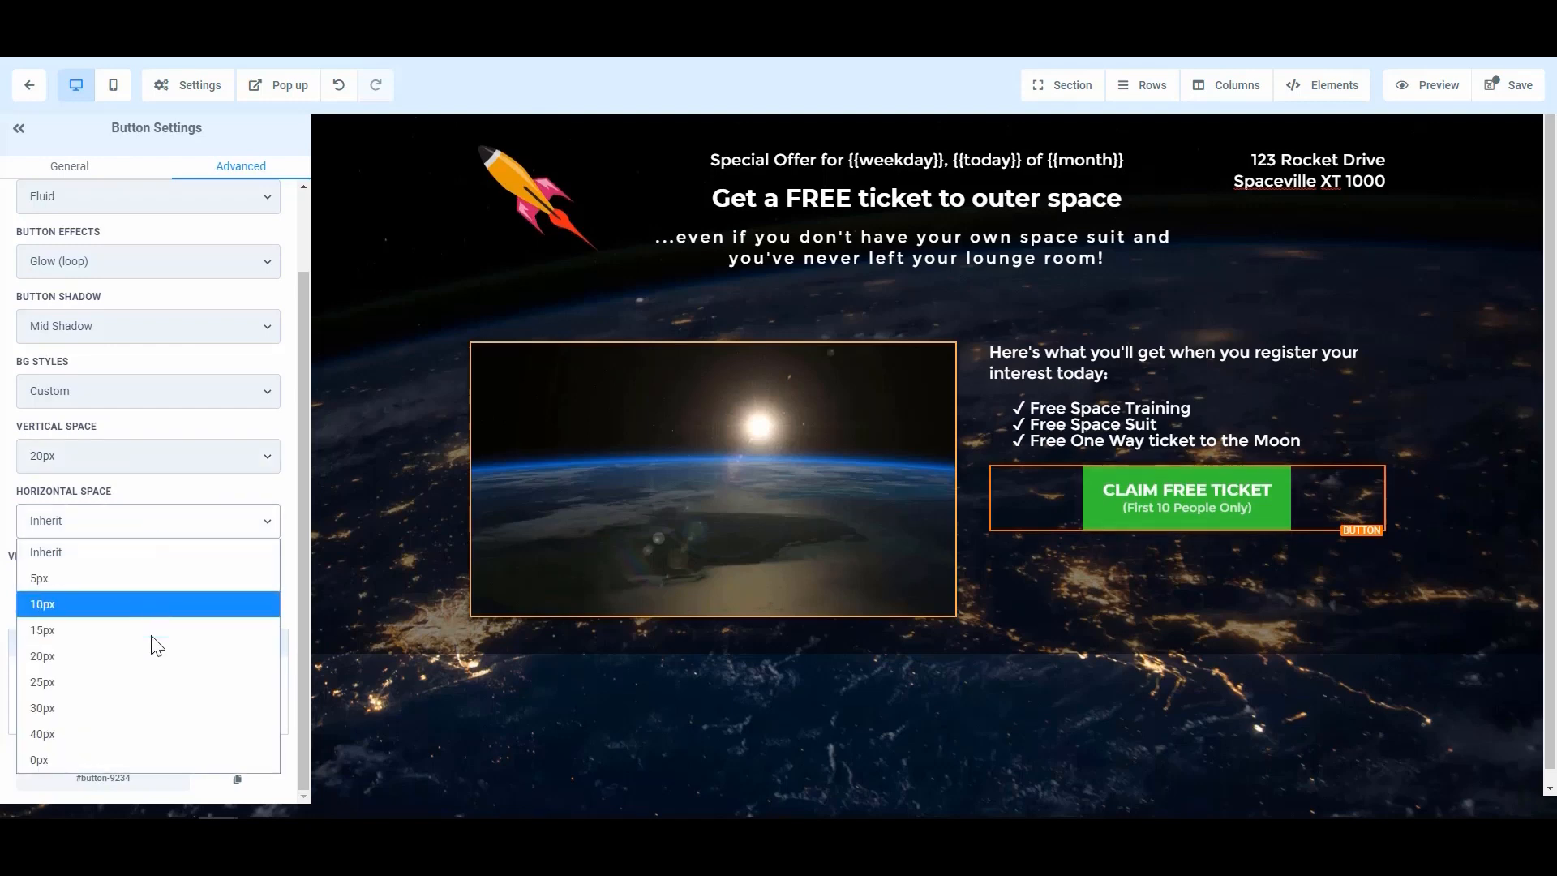
{"action": "left_click", "coordinate": [160, 730]}
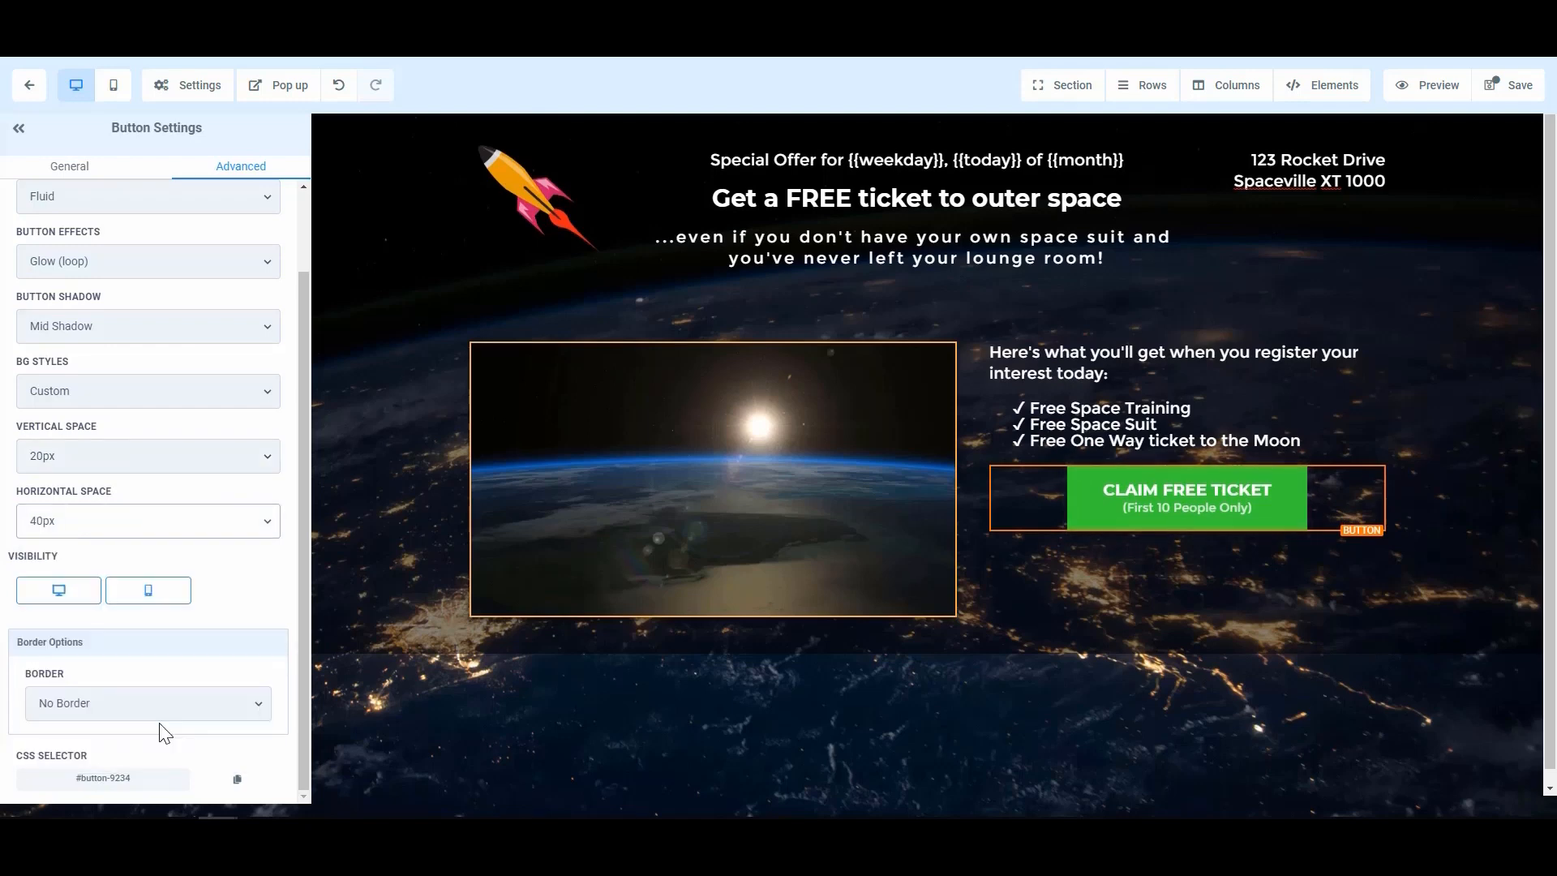
- Reduce both the horizontal and vertical space of the CLAIM FREE TICKET button to 10px
{"action": "left_click", "coordinate": [122, 525]}
{"action": "left_click", "coordinate": [103, 614]}
{"action": "left_click", "coordinate": [122, 457]}
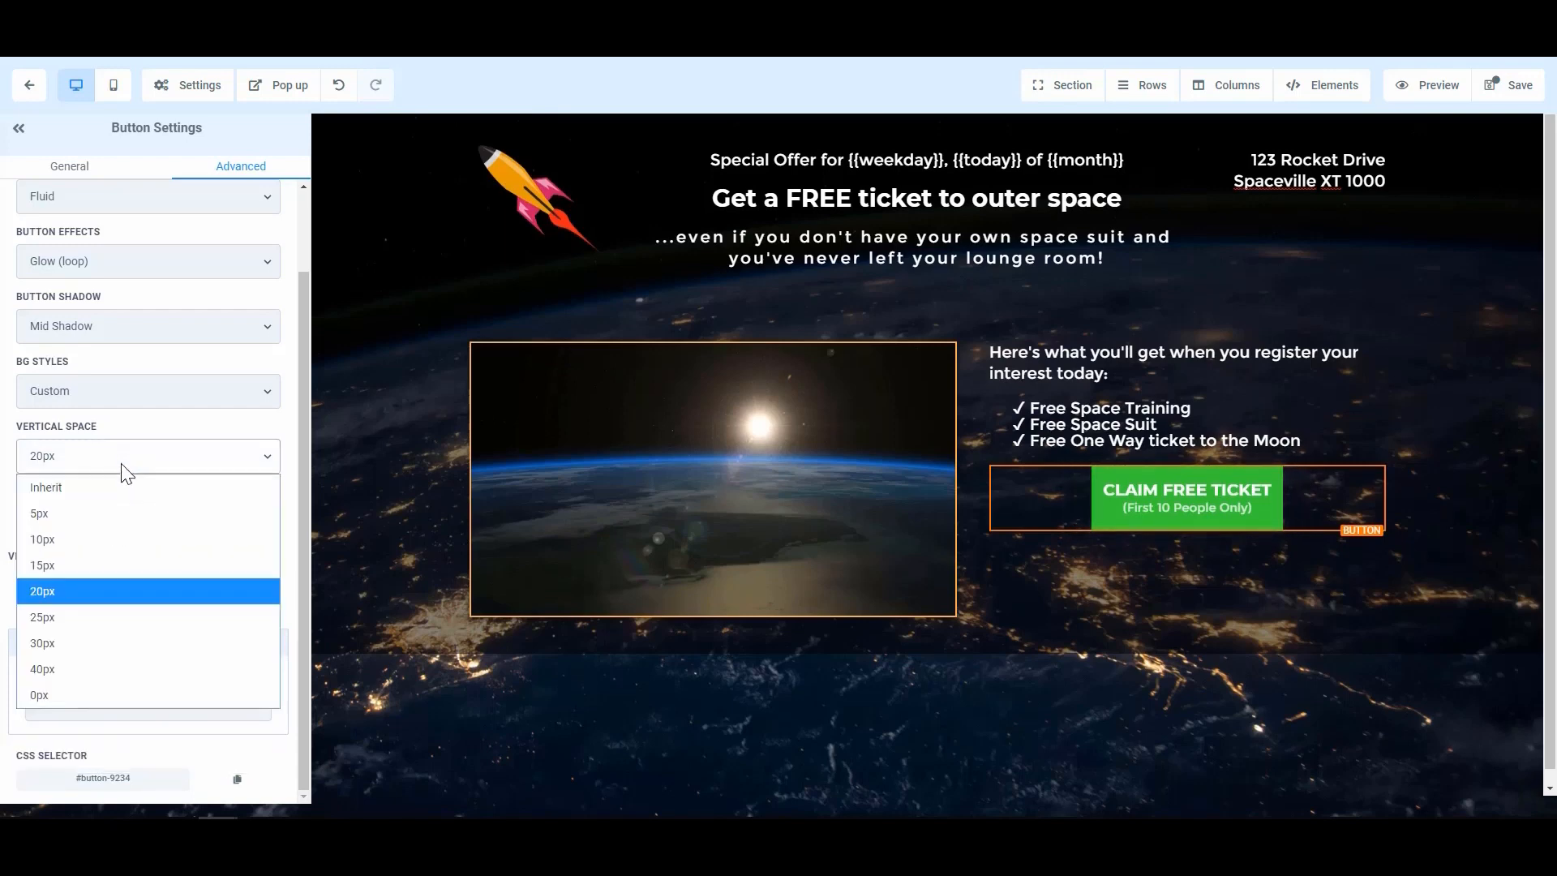
{"action": "left_click", "coordinate": [116, 541]}
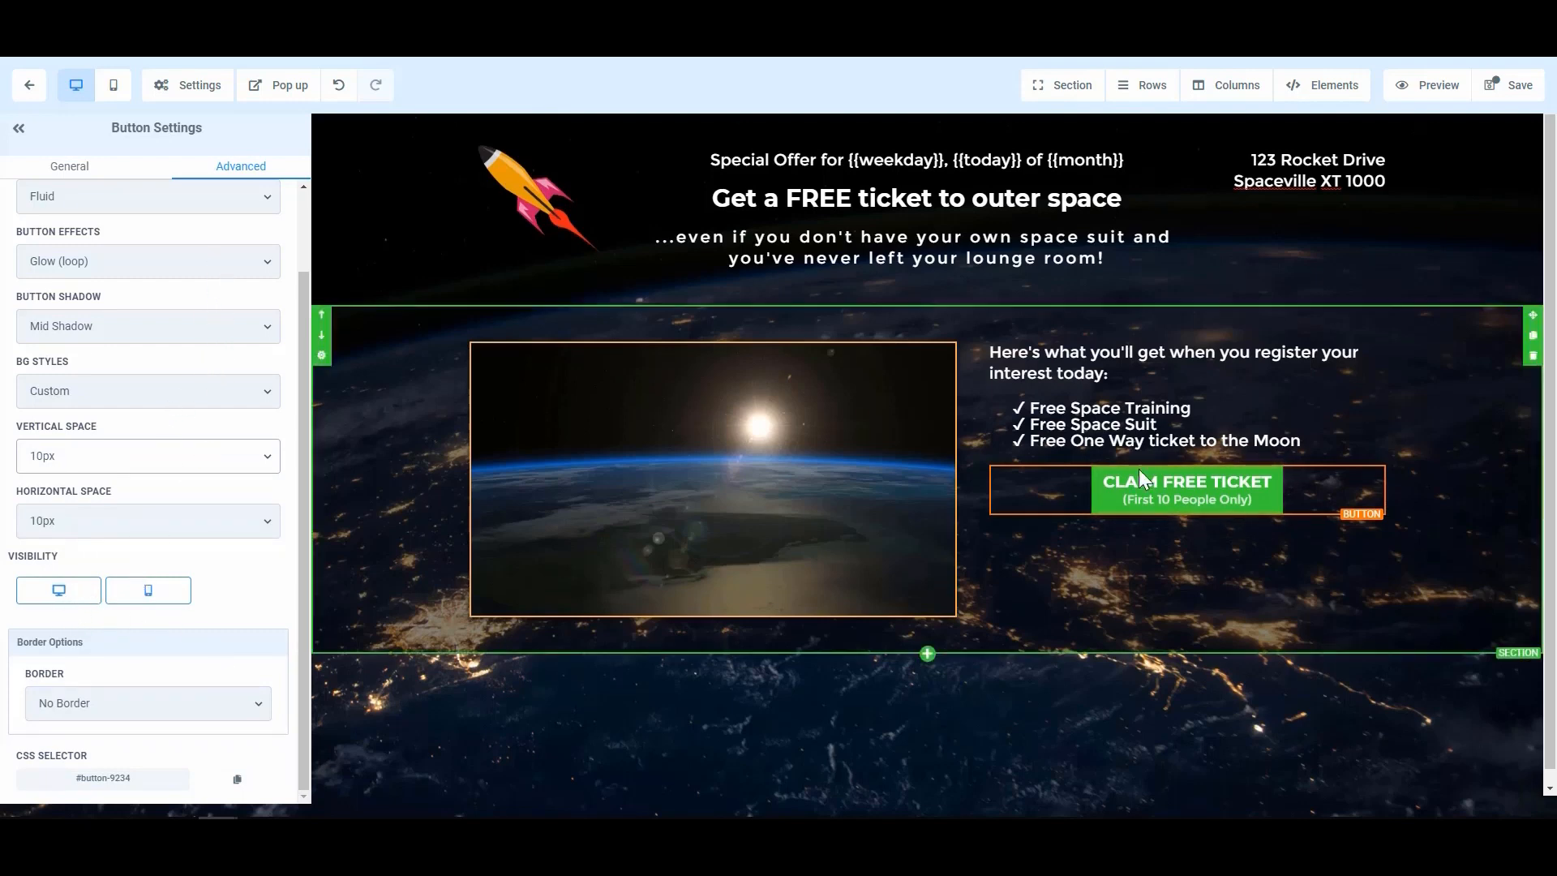
{"action": "left_click", "coordinate": [1443, 560]}
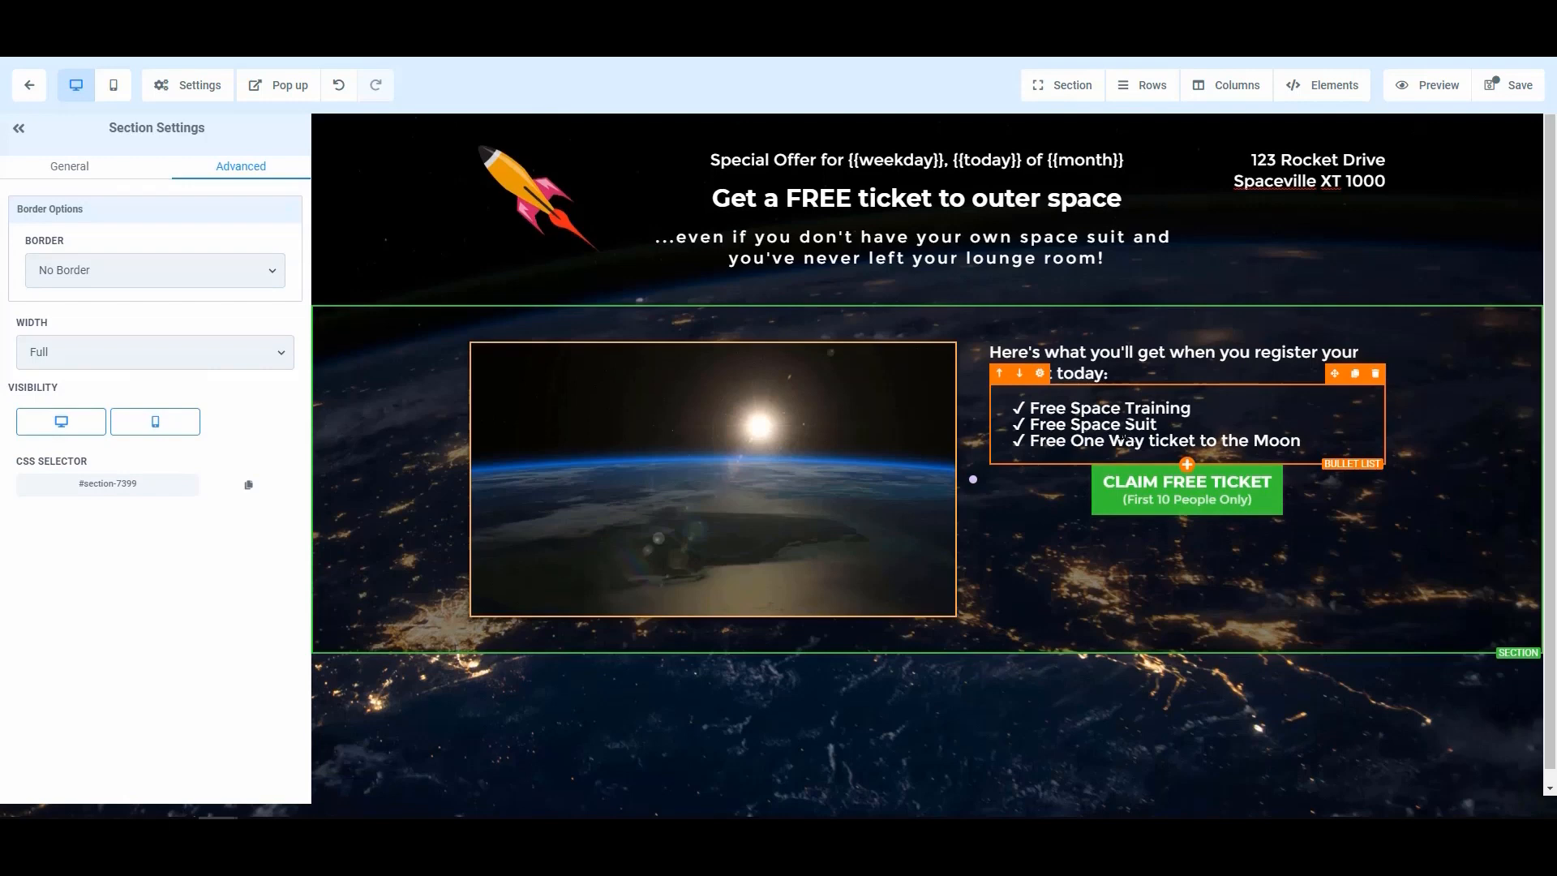
- Set the line height of the benefits bullet list to 2.4
{"action": "left_click", "coordinate": [1125, 426]}
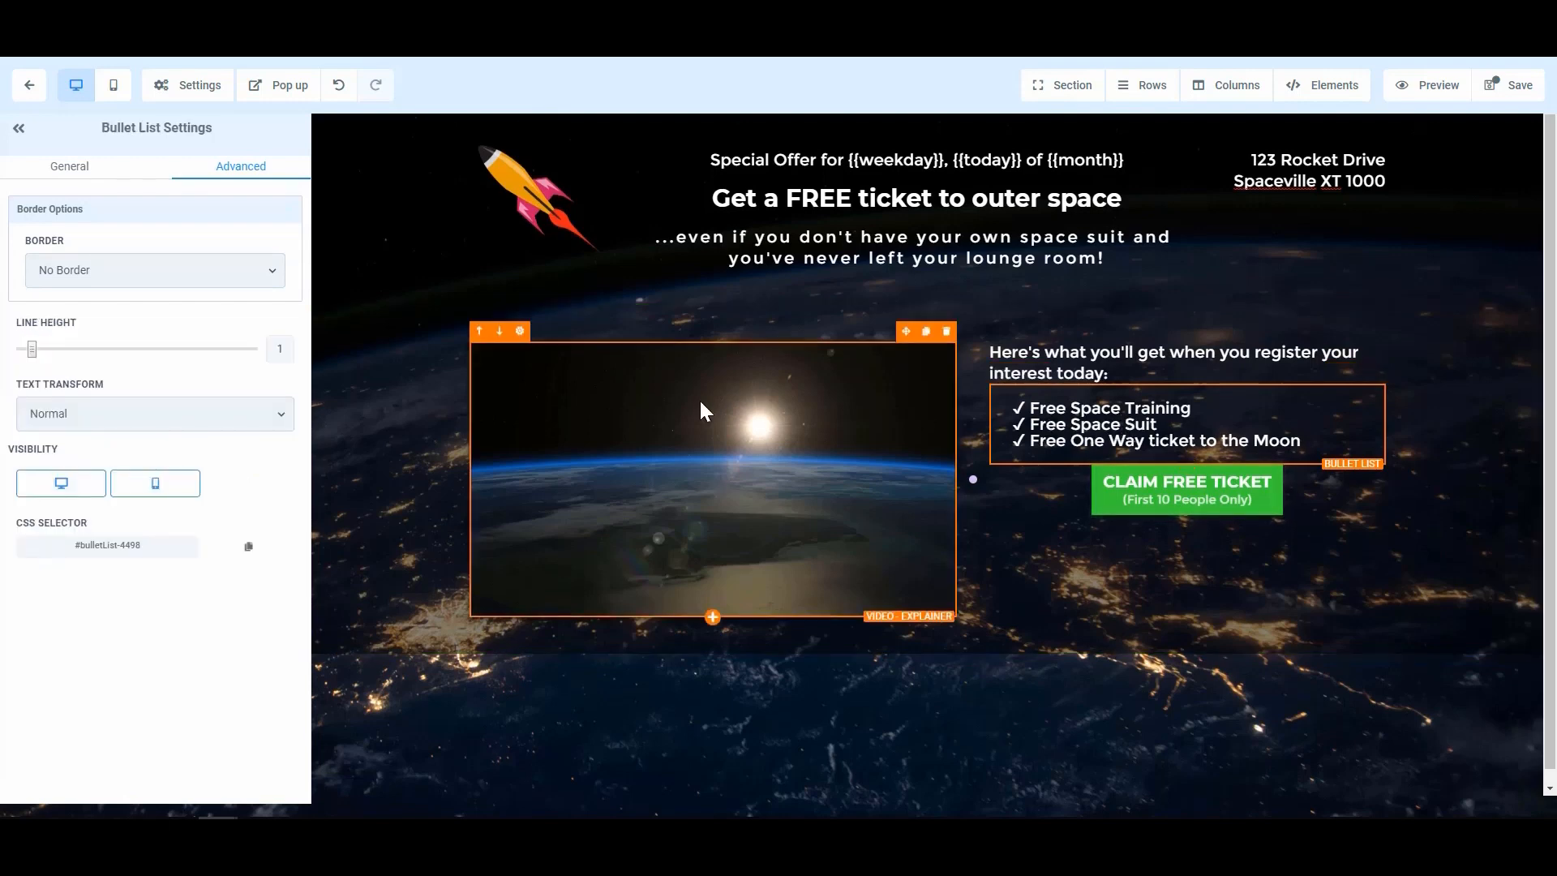
{"action": "left_click", "coordinate": [70, 169]}
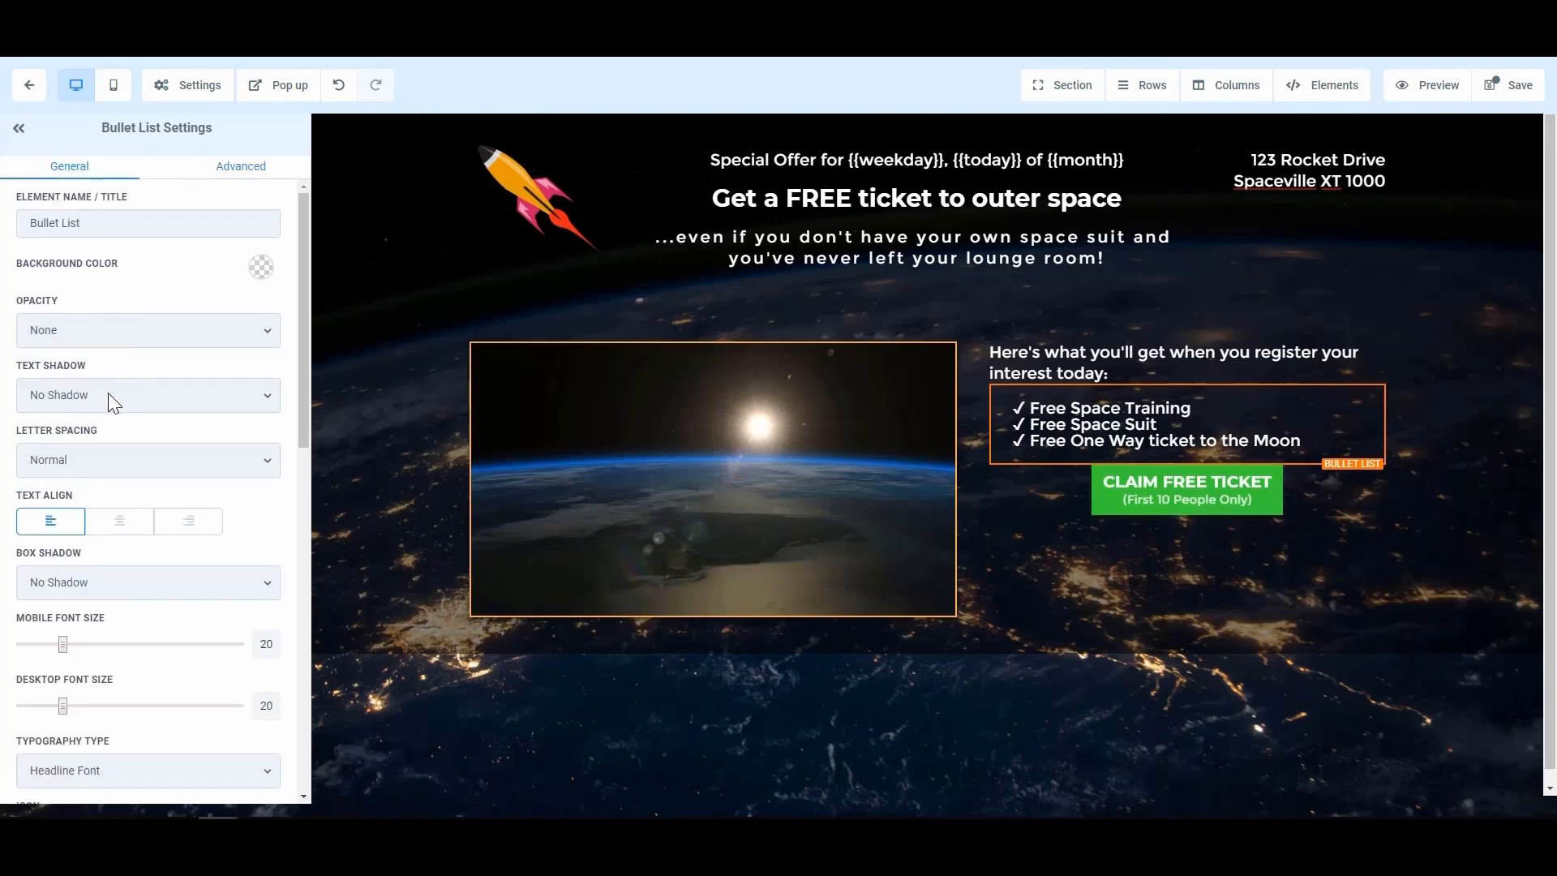
{"action": "scroll", "coordinate": [109, 454], "scroll_direction": "down", "scroll_amount": 2}
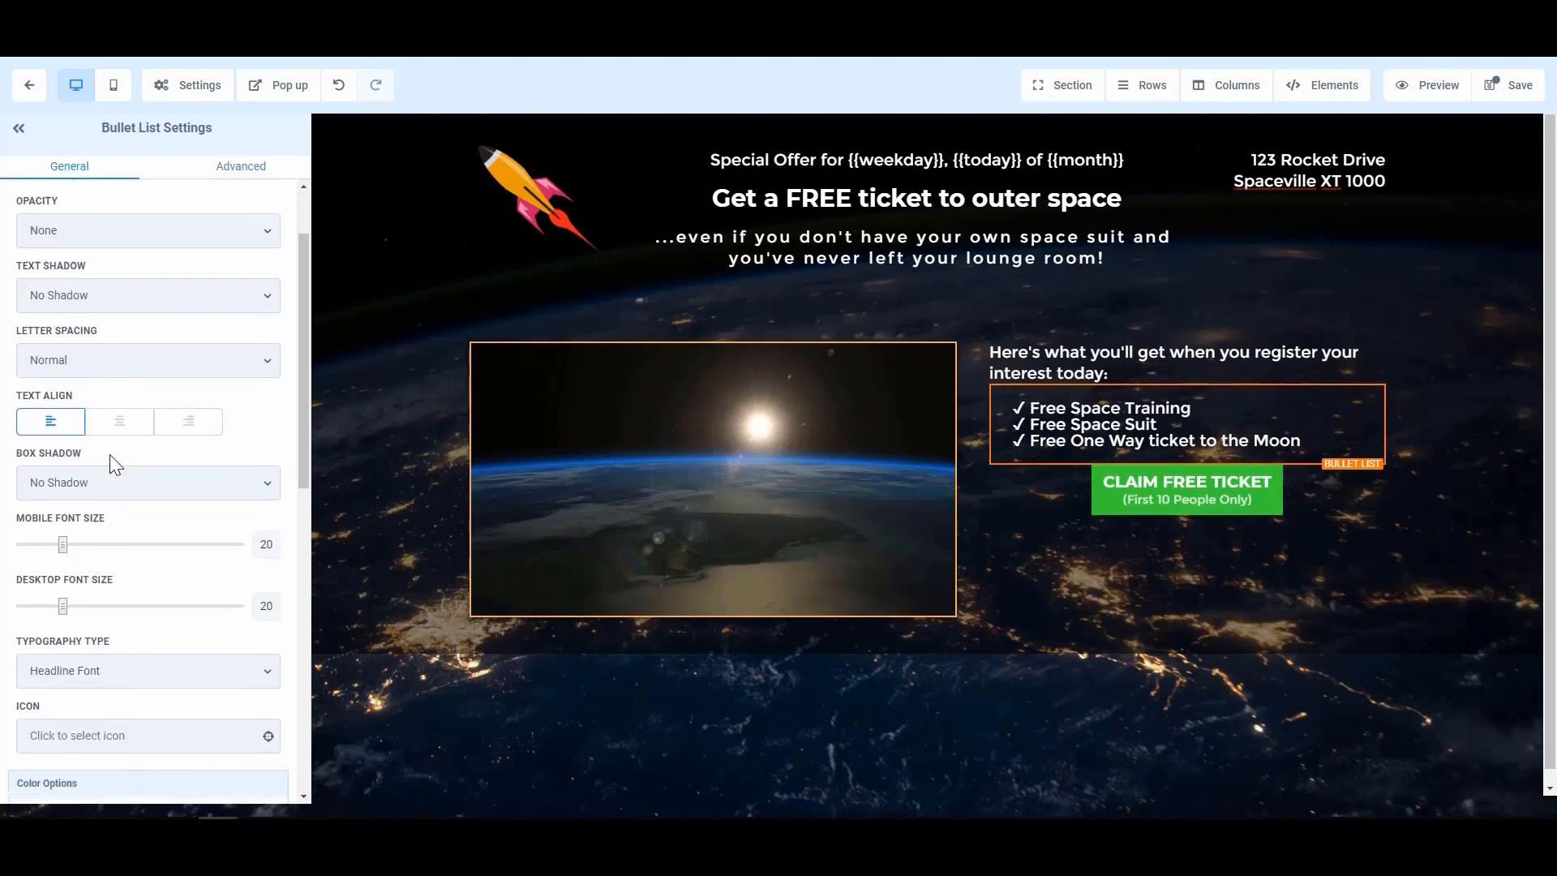
{"action": "scroll", "coordinate": [110, 454], "scroll_direction": "down", "scroll_amount": 2}
{"action": "scroll", "coordinate": [115, 459], "scroll_direction": "up", "scroll_amount": 4}
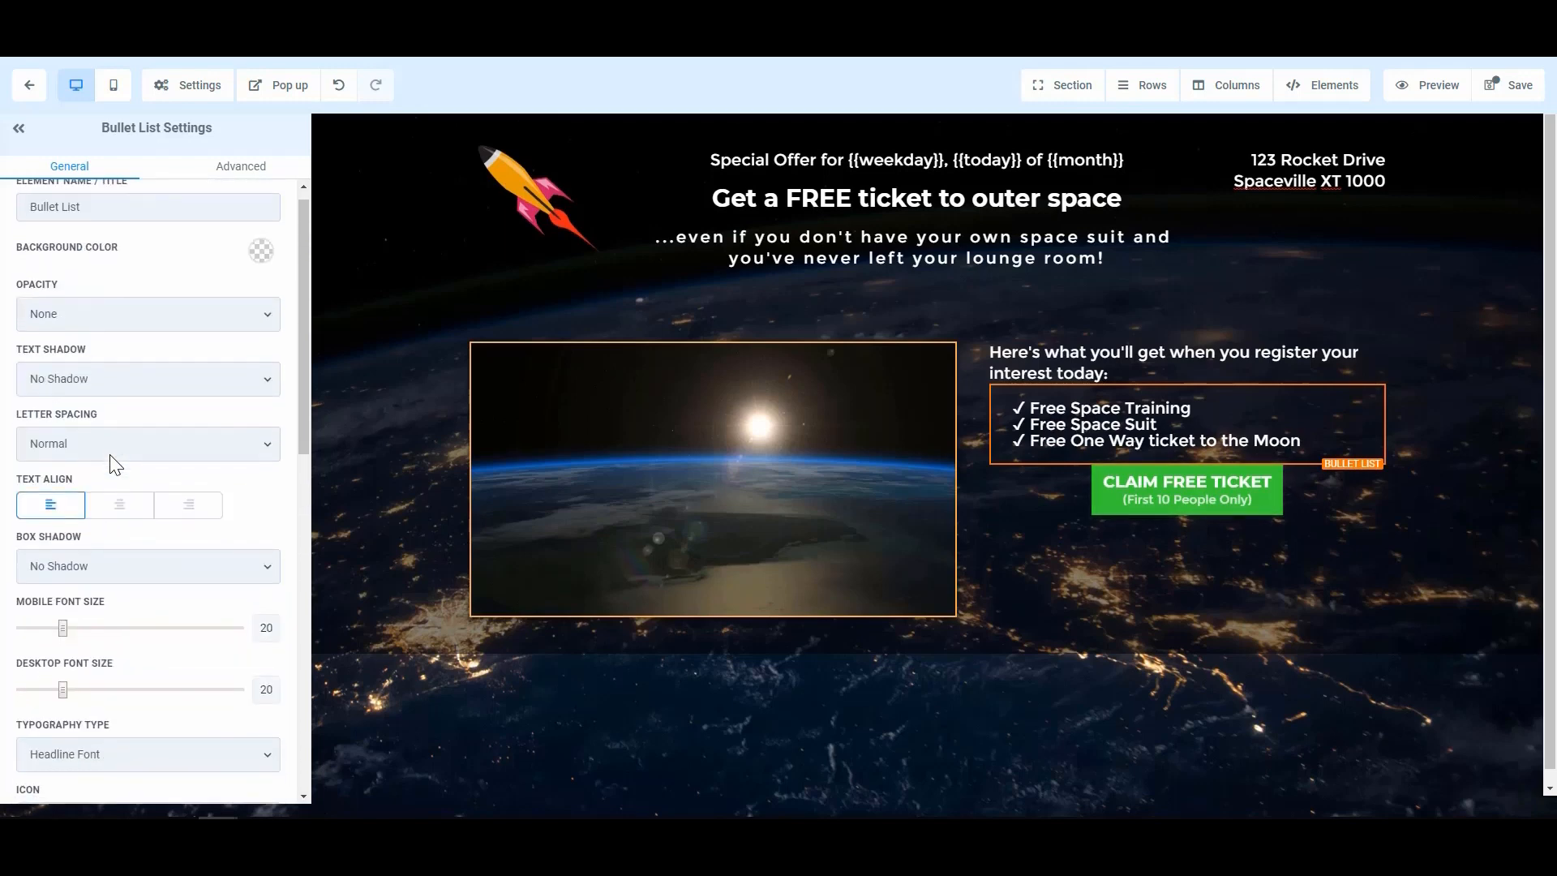
{"action": "scroll", "coordinate": [111, 458], "scroll_direction": "down", "scroll_amount": 3}
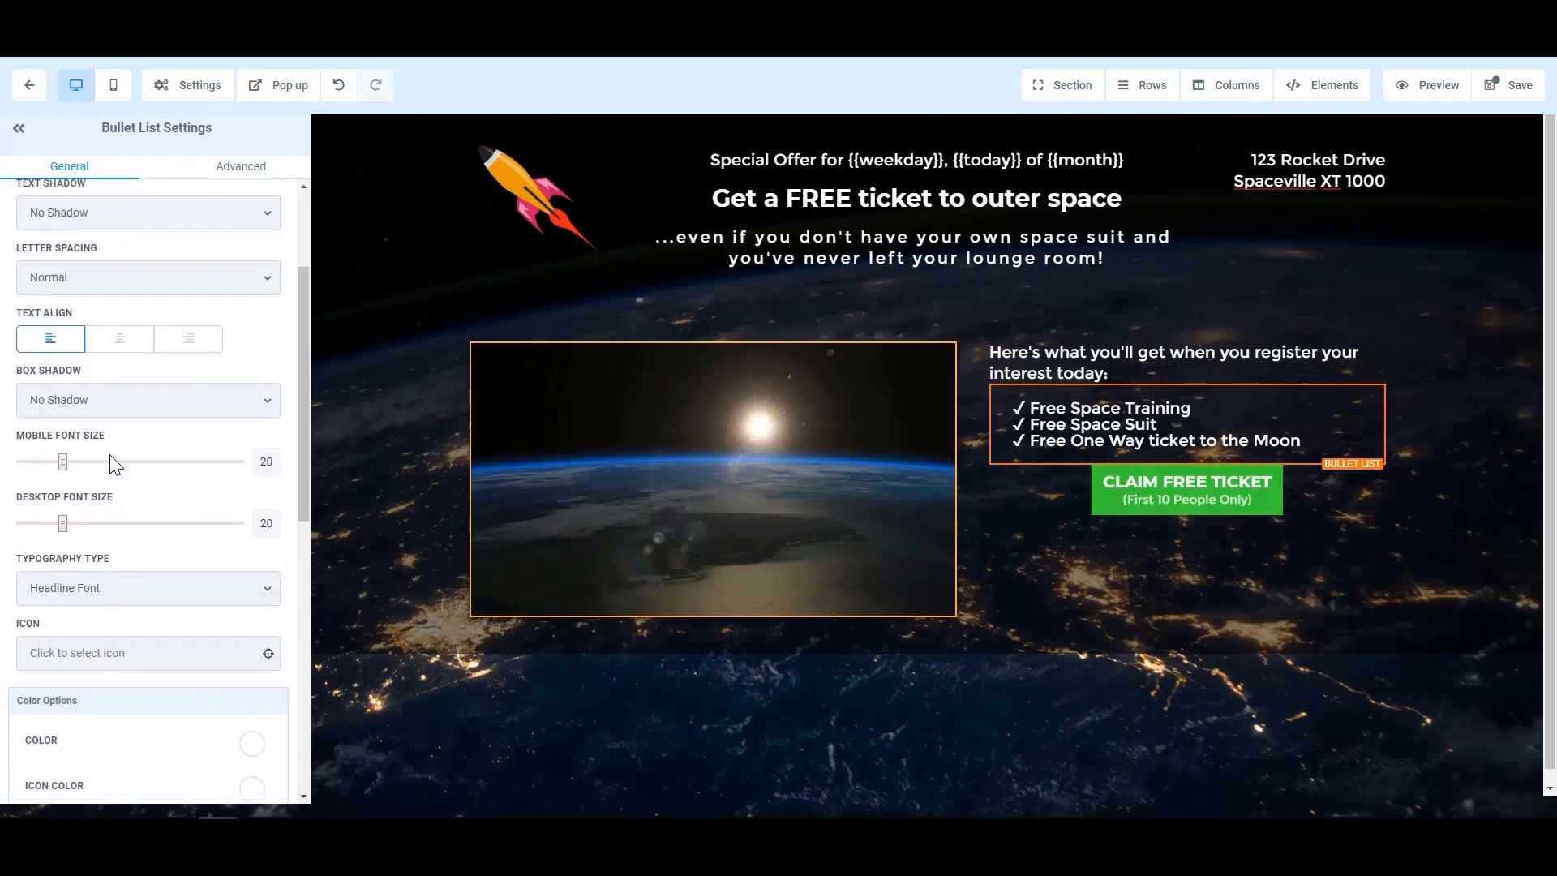
{"action": "scroll", "coordinate": [111, 463], "scroll_direction": "down", "scroll_amount": 4}
{"action": "left_click", "coordinate": [235, 166]}
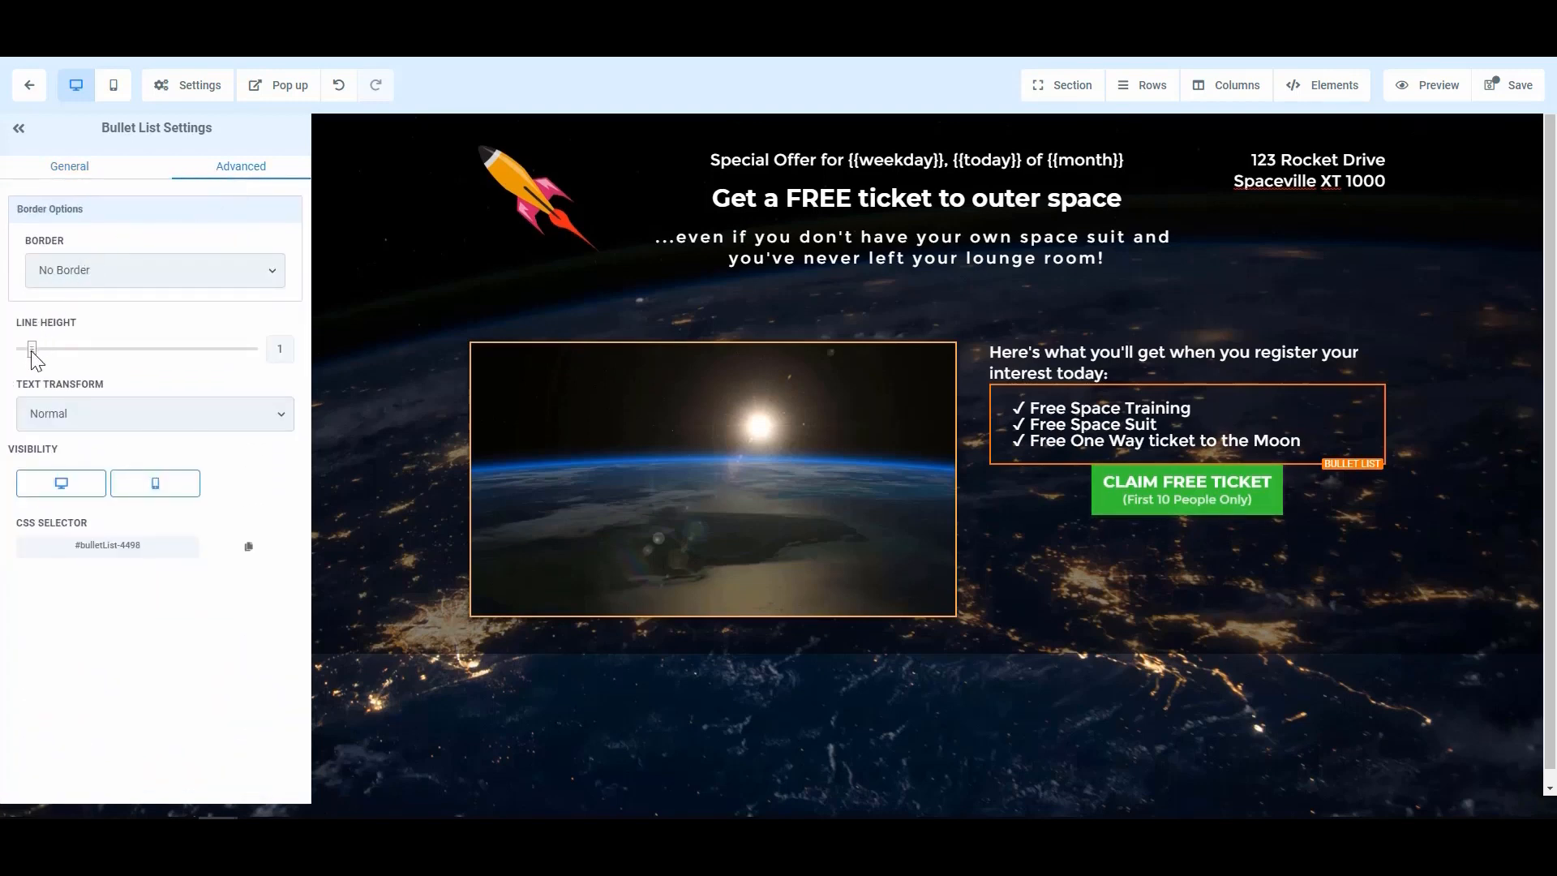
{"action": "mouse_move", "coordinate": [33, 349]}
{"action": "left_mouse_down"}
{"action": "mouse_move", "coordinate": [85, 349]}
{"action": "mouse_move", "coordinate": [50, 344]}
{"action": "left_mouse_up"}
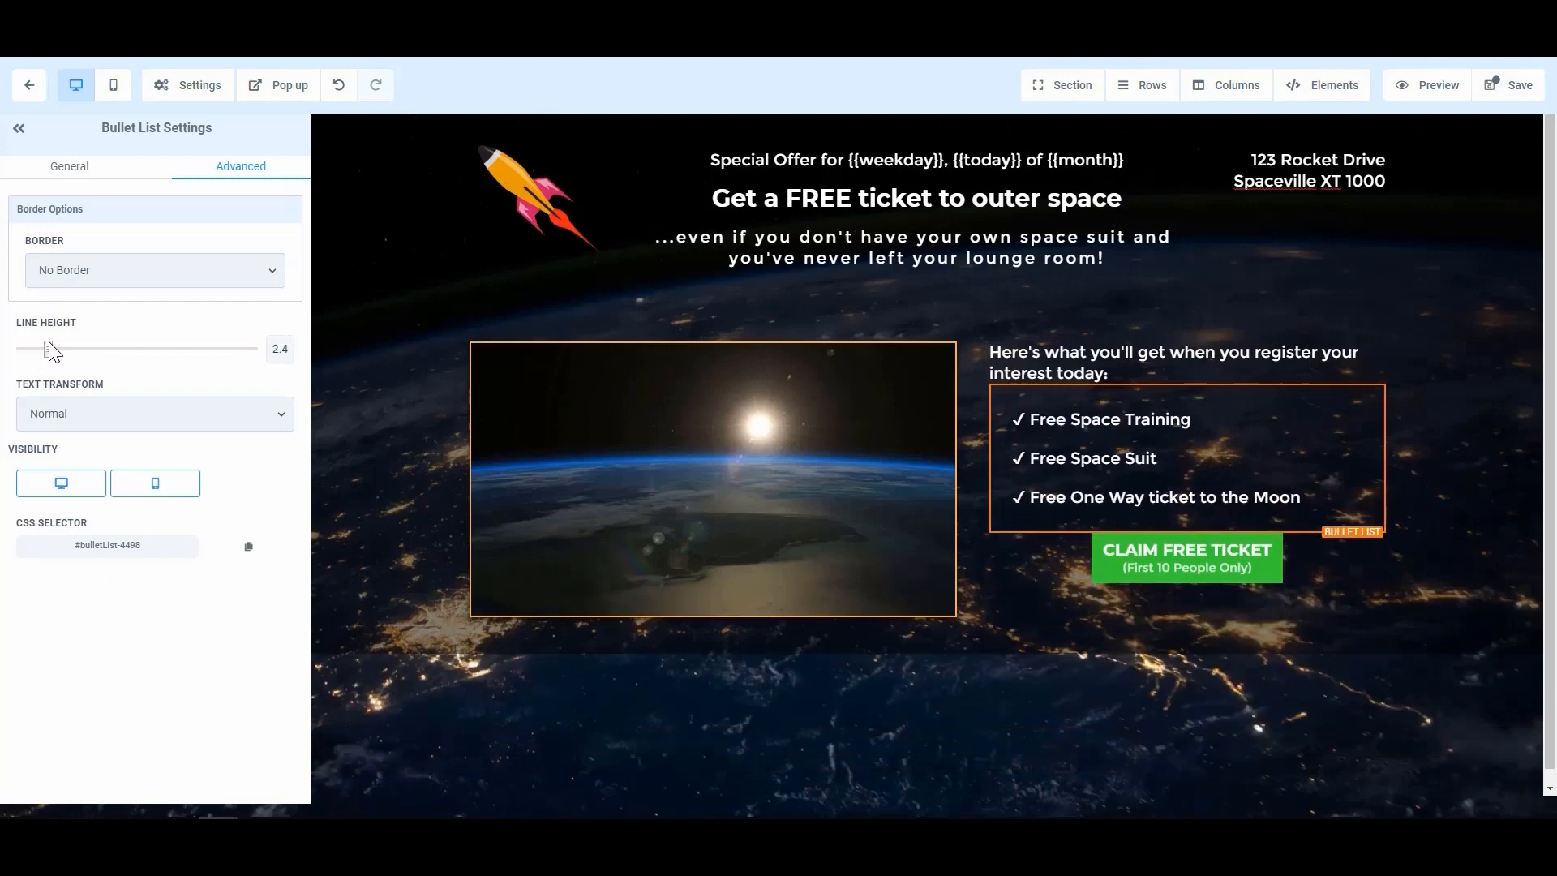
- Set the top margin of the CLAIM FREE TICKET button to 10
{"action": "left_click", "coordinate": [70, 167]}
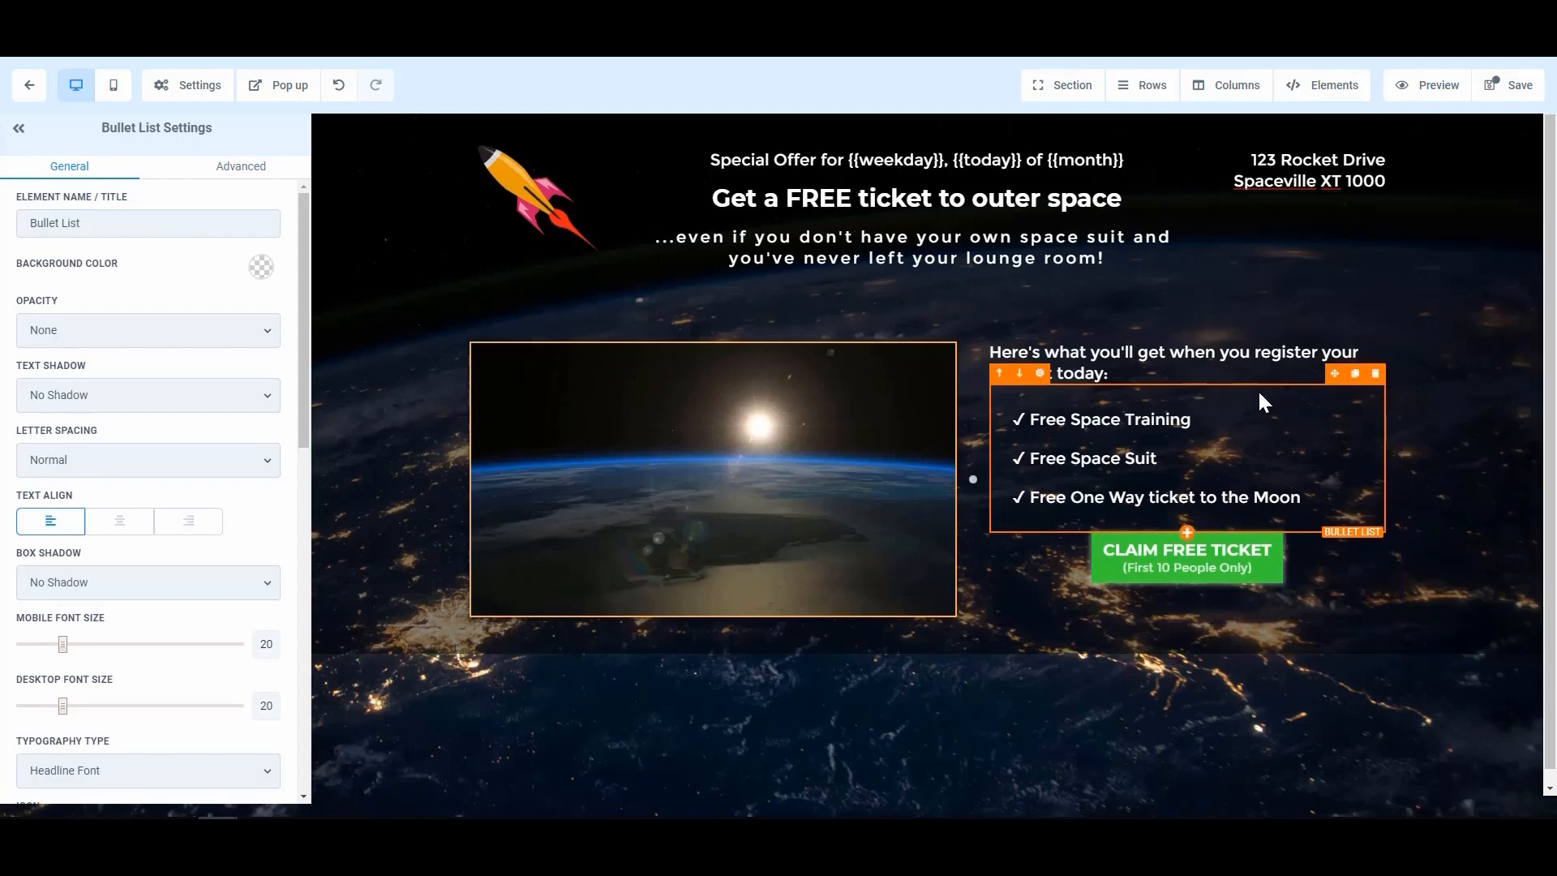
{"action": "left_click", "coordinate": [1197, 554]}
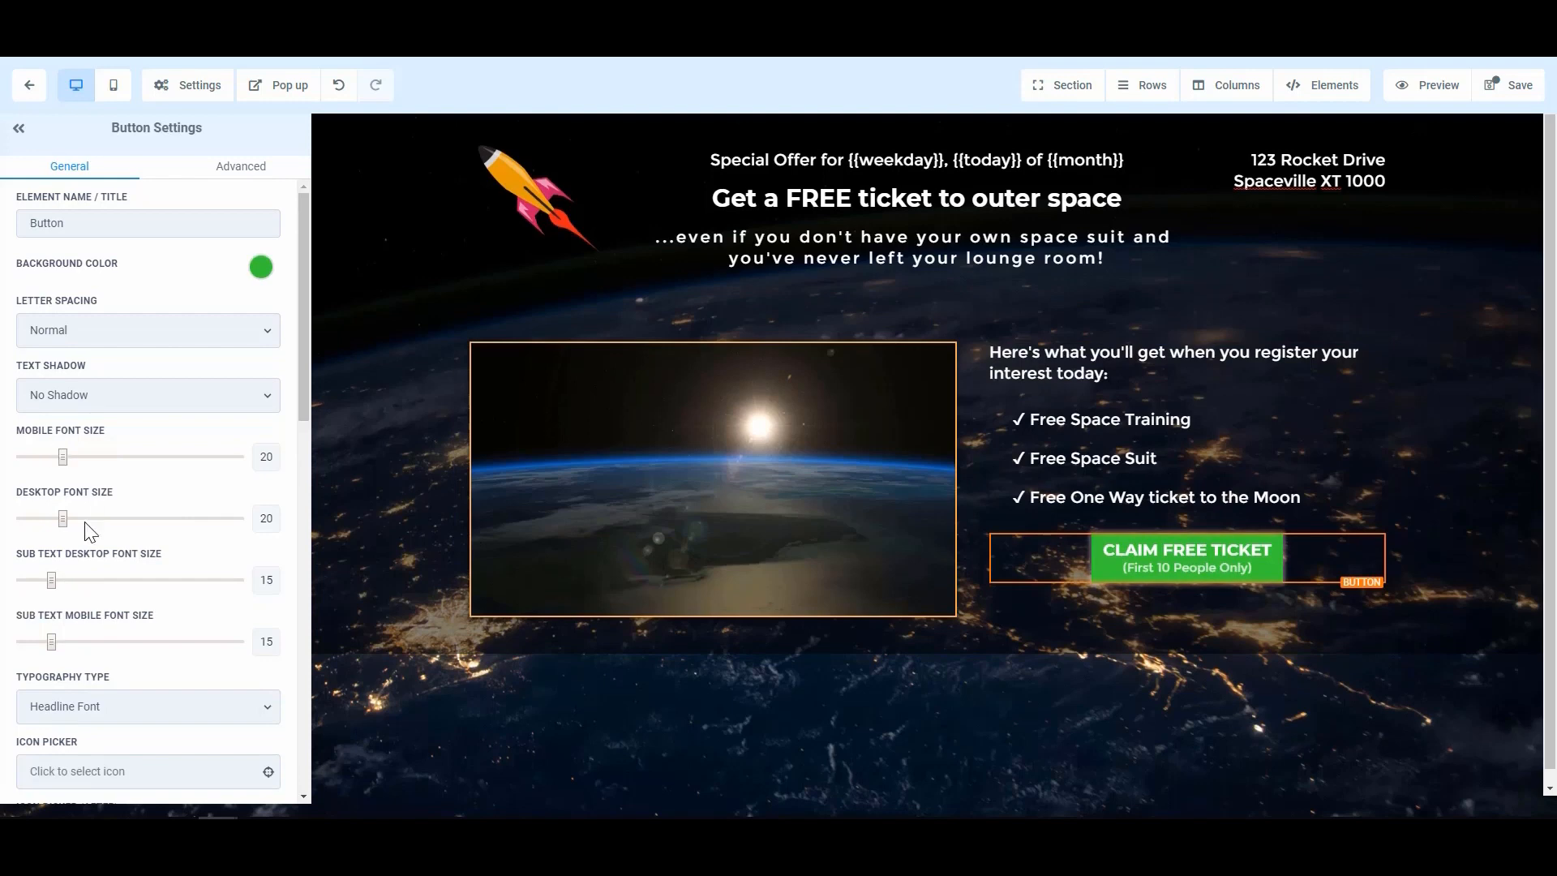
{"action": "scroll", "coordinate": [89, 532], "scroll_direction": "down", "scroll_amount": 10}
{"action": "scroll", "coordinate": [64, 611], "scroll_direction": "down", "scroll_amount": 1}
{"action": "left_click_drag", "start_coordinate": [31, 558], "coordinate": [57, 561]}
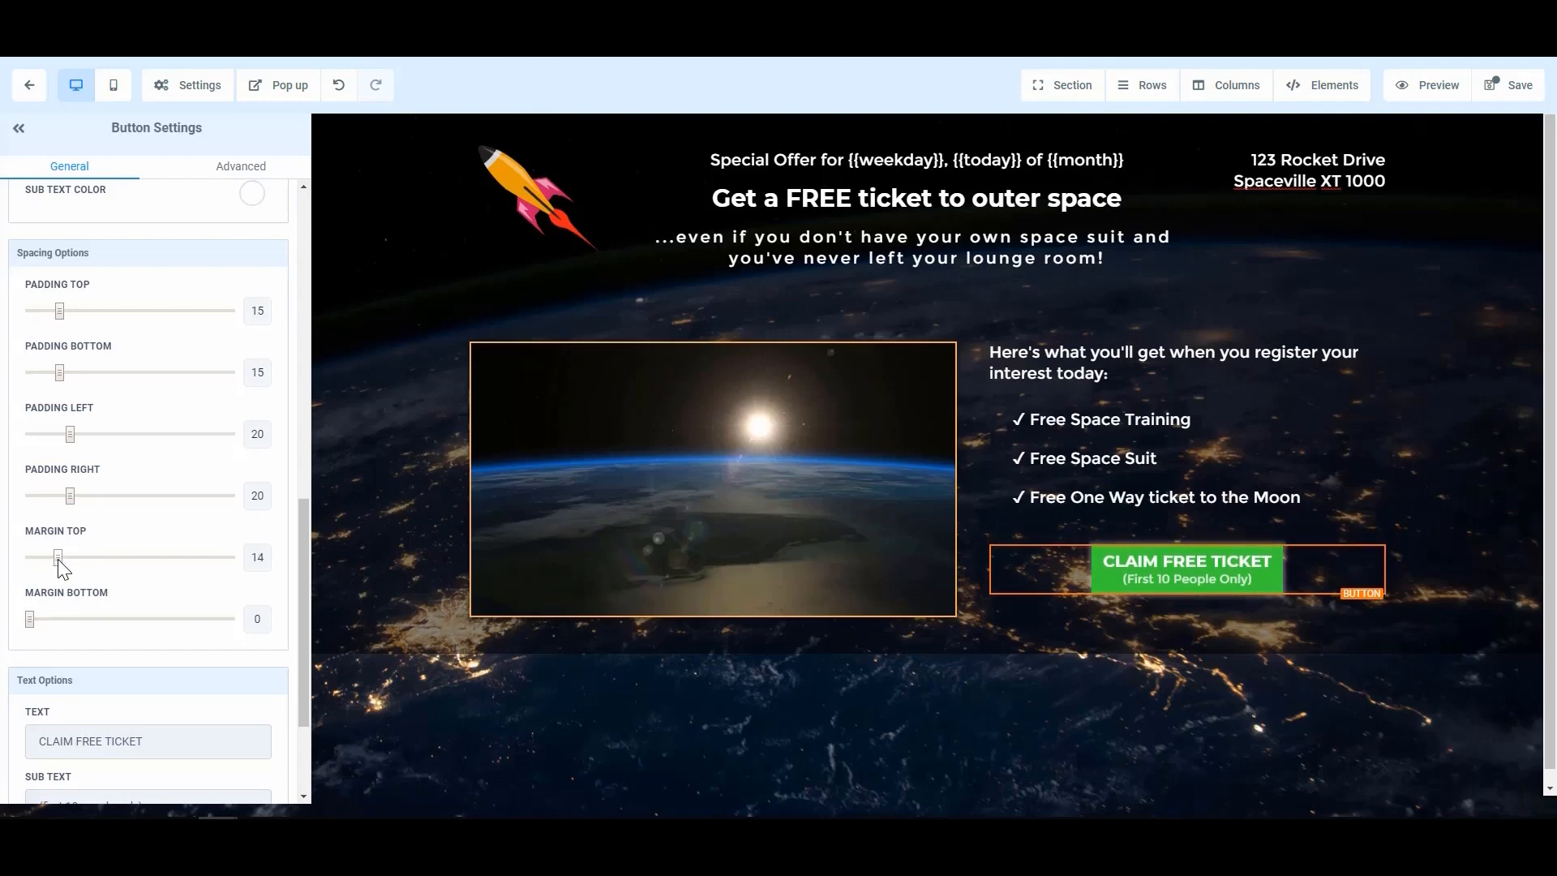
- Set the CLAIM FREE TICKET button's horizontal space to 30px and its vertical space to 15px
{"action": "scroll", "coordinate": [73, 405], "scroll_direction": "up", "scroll_amount": 10}
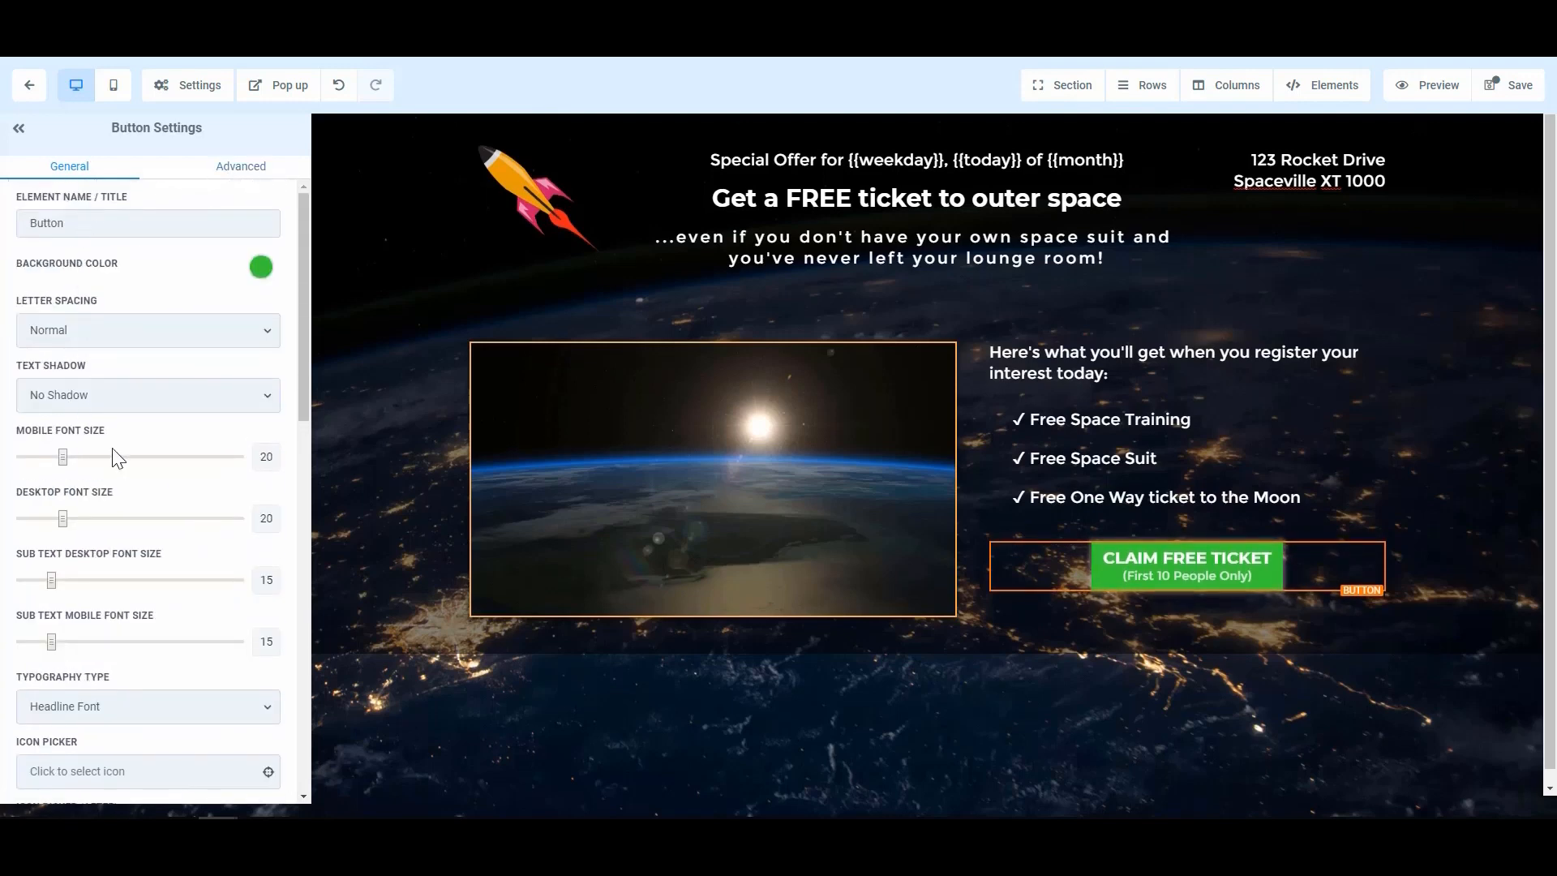
{"action": "scroll", "coordinate": [113, 511], "scroll_direction": "down", "scroll_amount": 10}
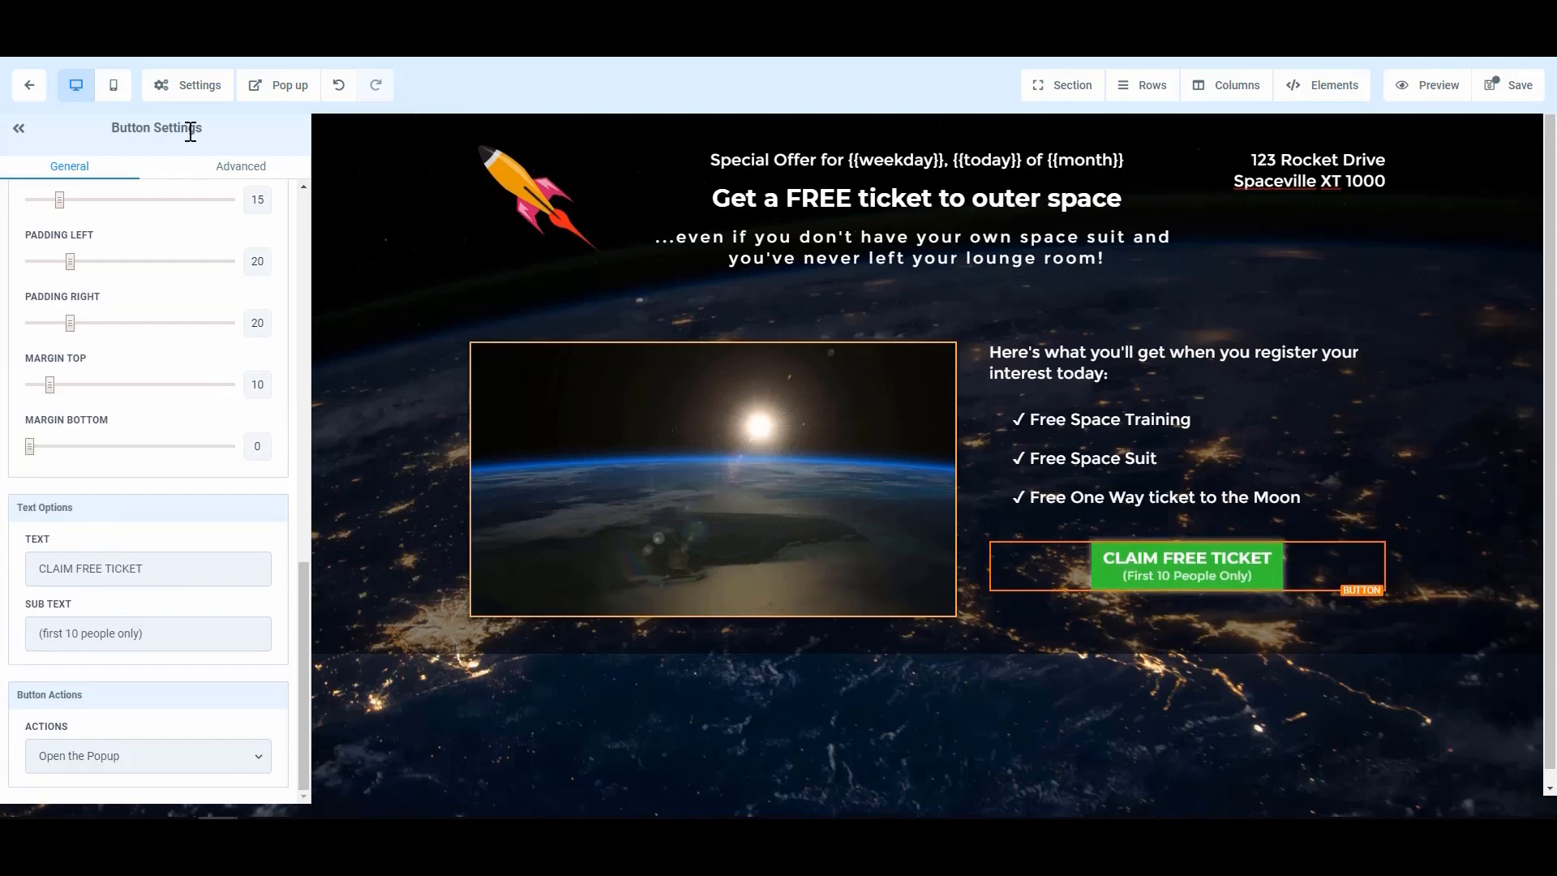
{"action": "left_click", "coordinate": [223, 182]}
{"action": "left_click", "coordinate": [66, 454]}
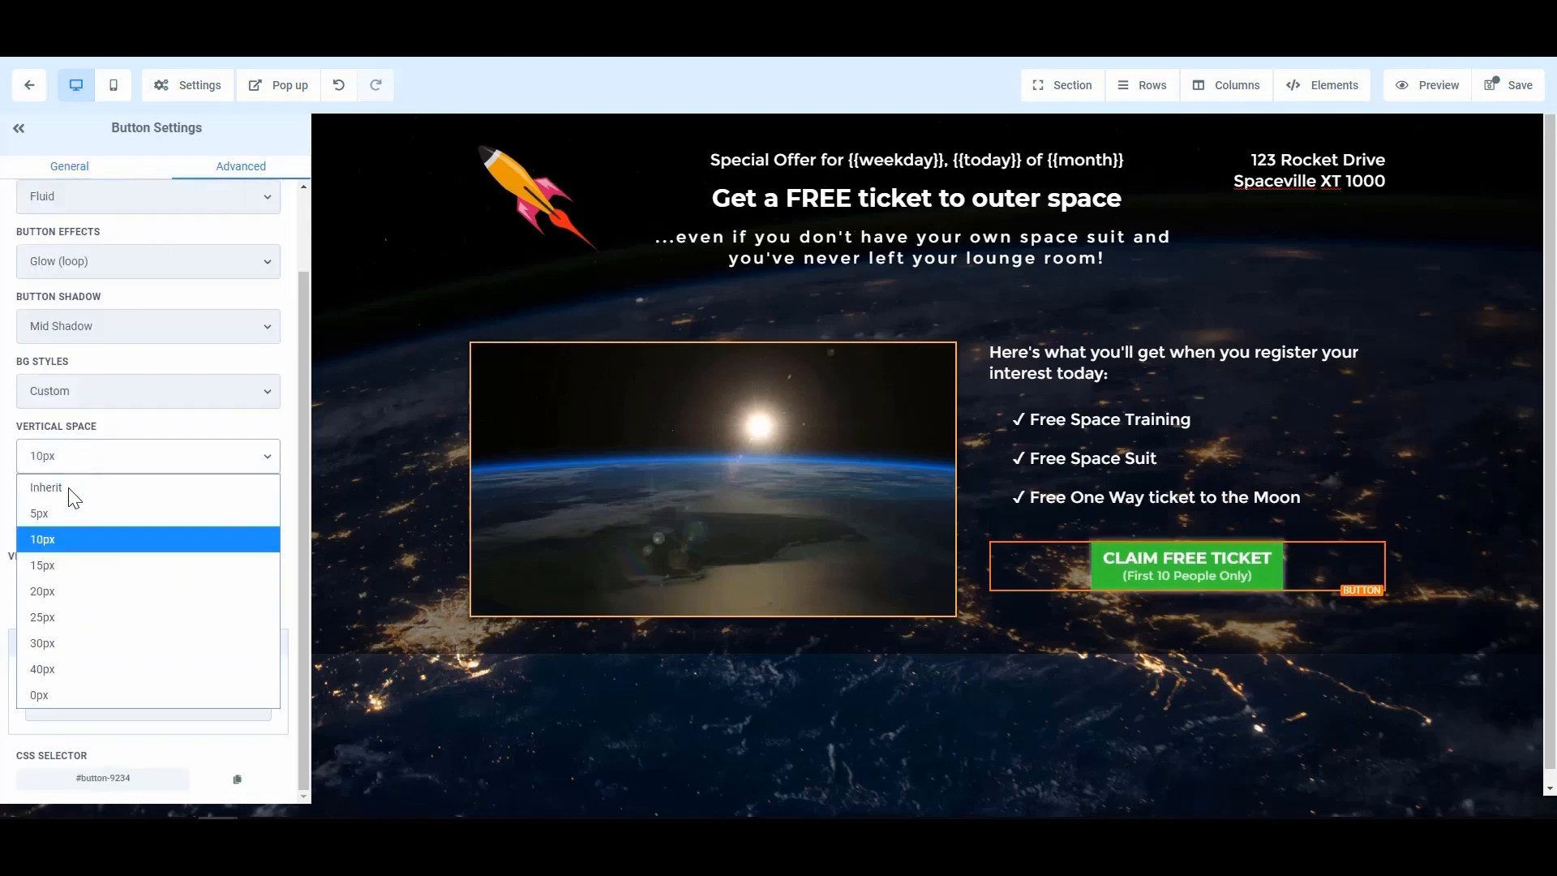
{"action": "left_click", "coordinate": [51, 643]}
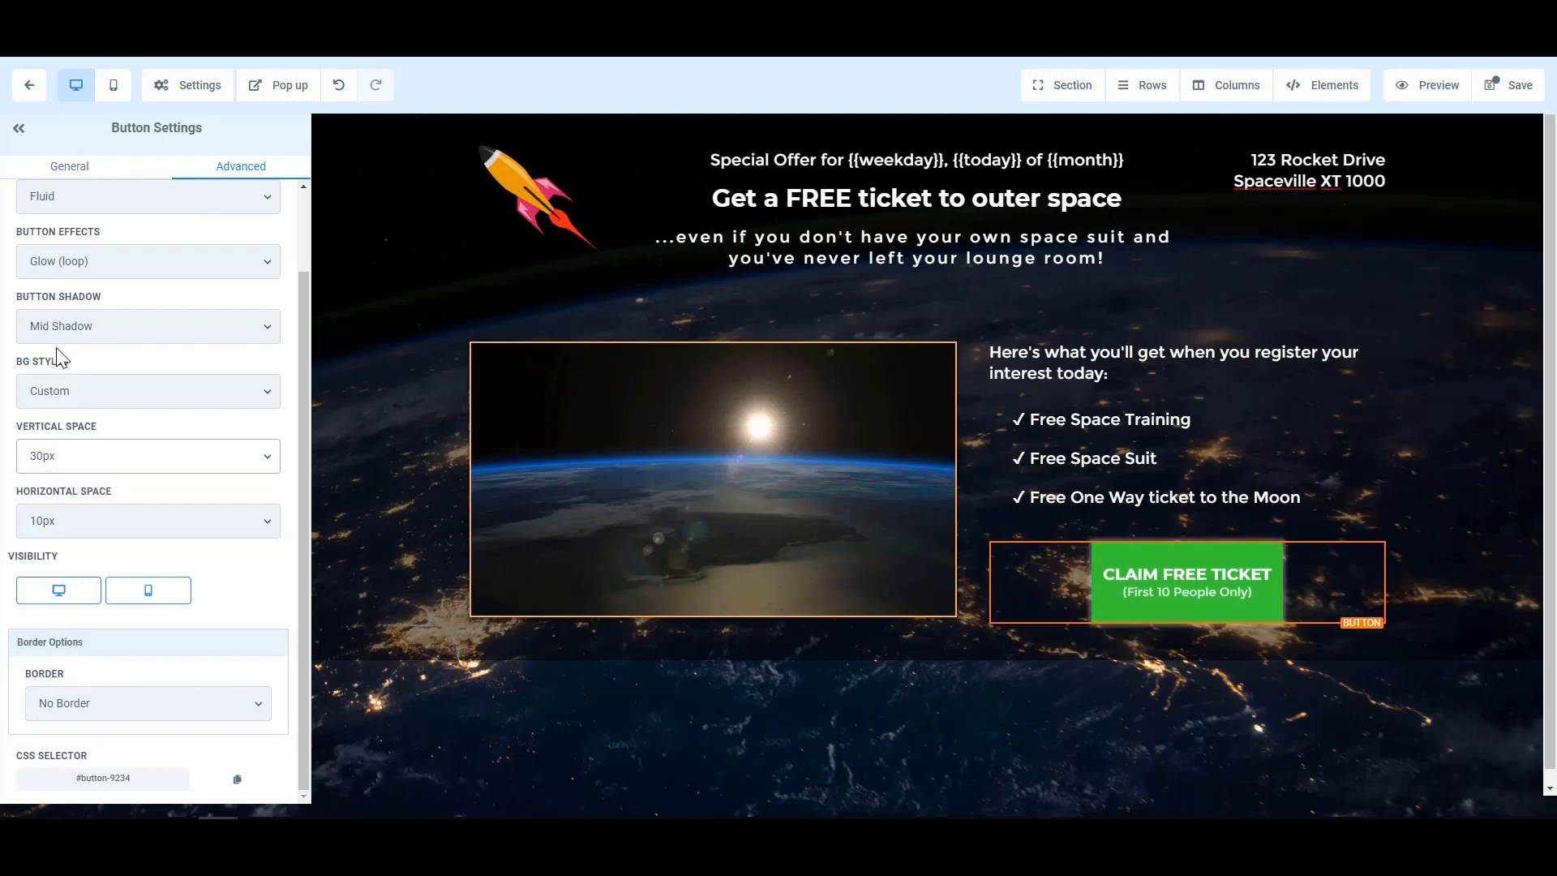
{"action": "left_click", "coordinate": [100, 519]}
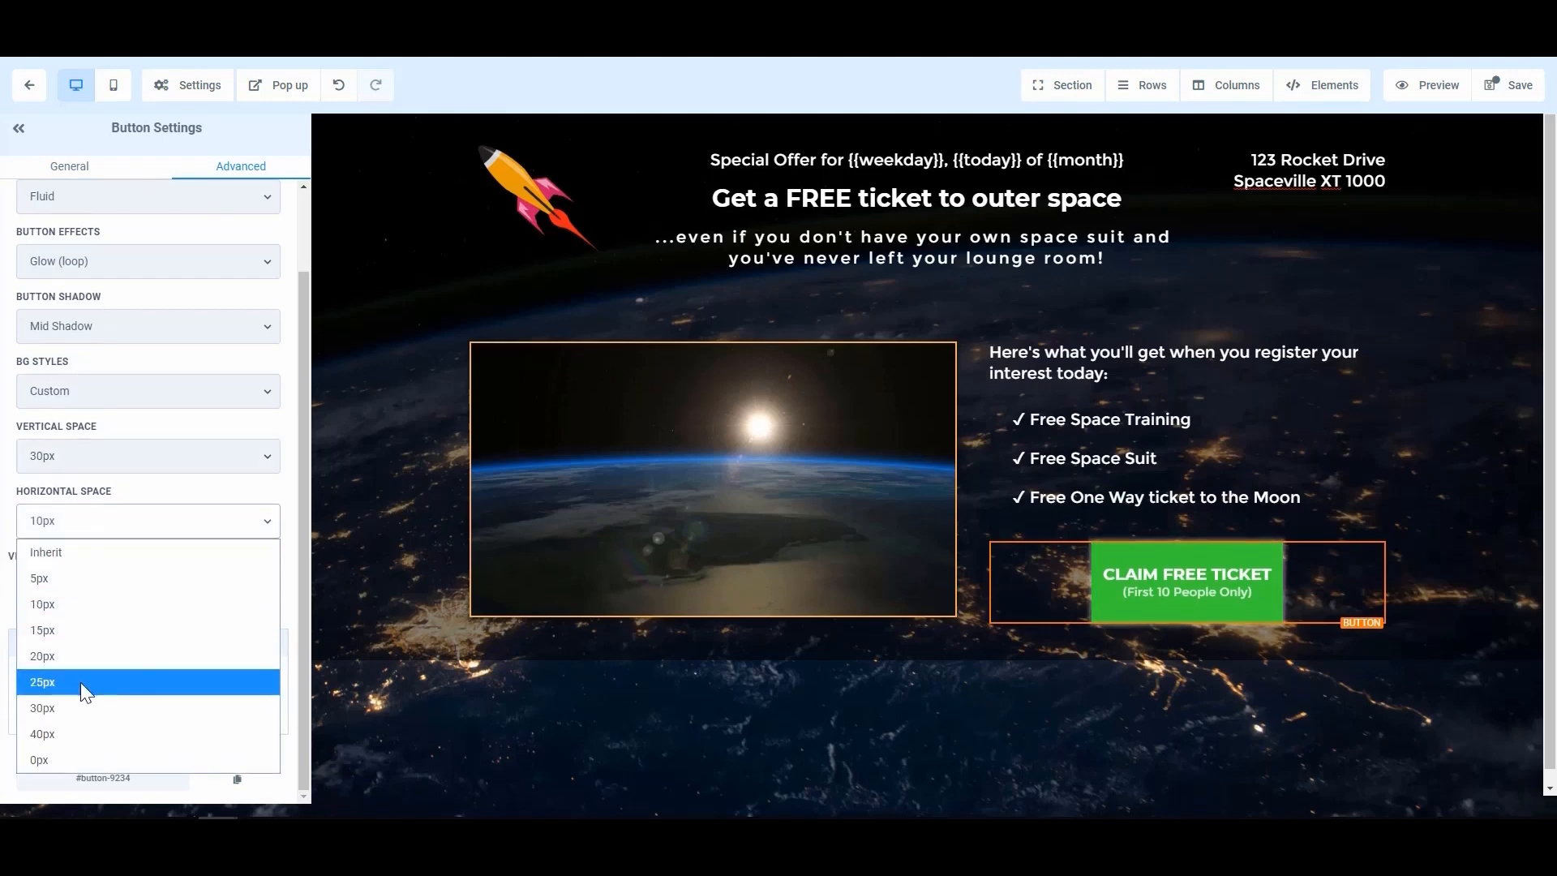
{"action": "left_click", "coordinate": [81, 703]}
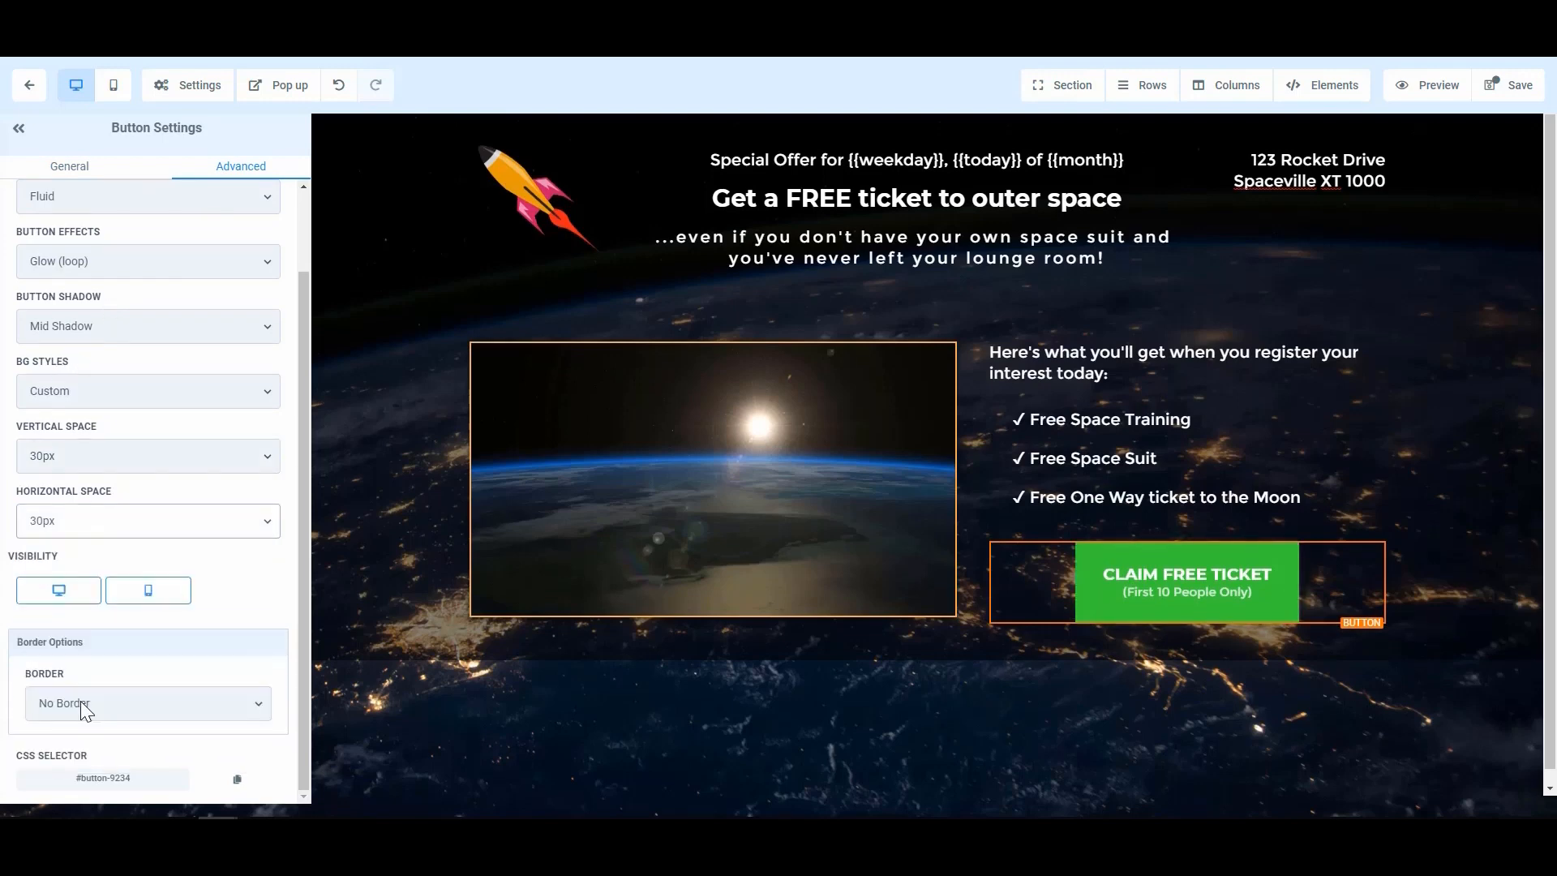
{"action": "left_click", "coordinate": [109, 454]}
{"action": "left_click", "coordinate": [95, 565]}
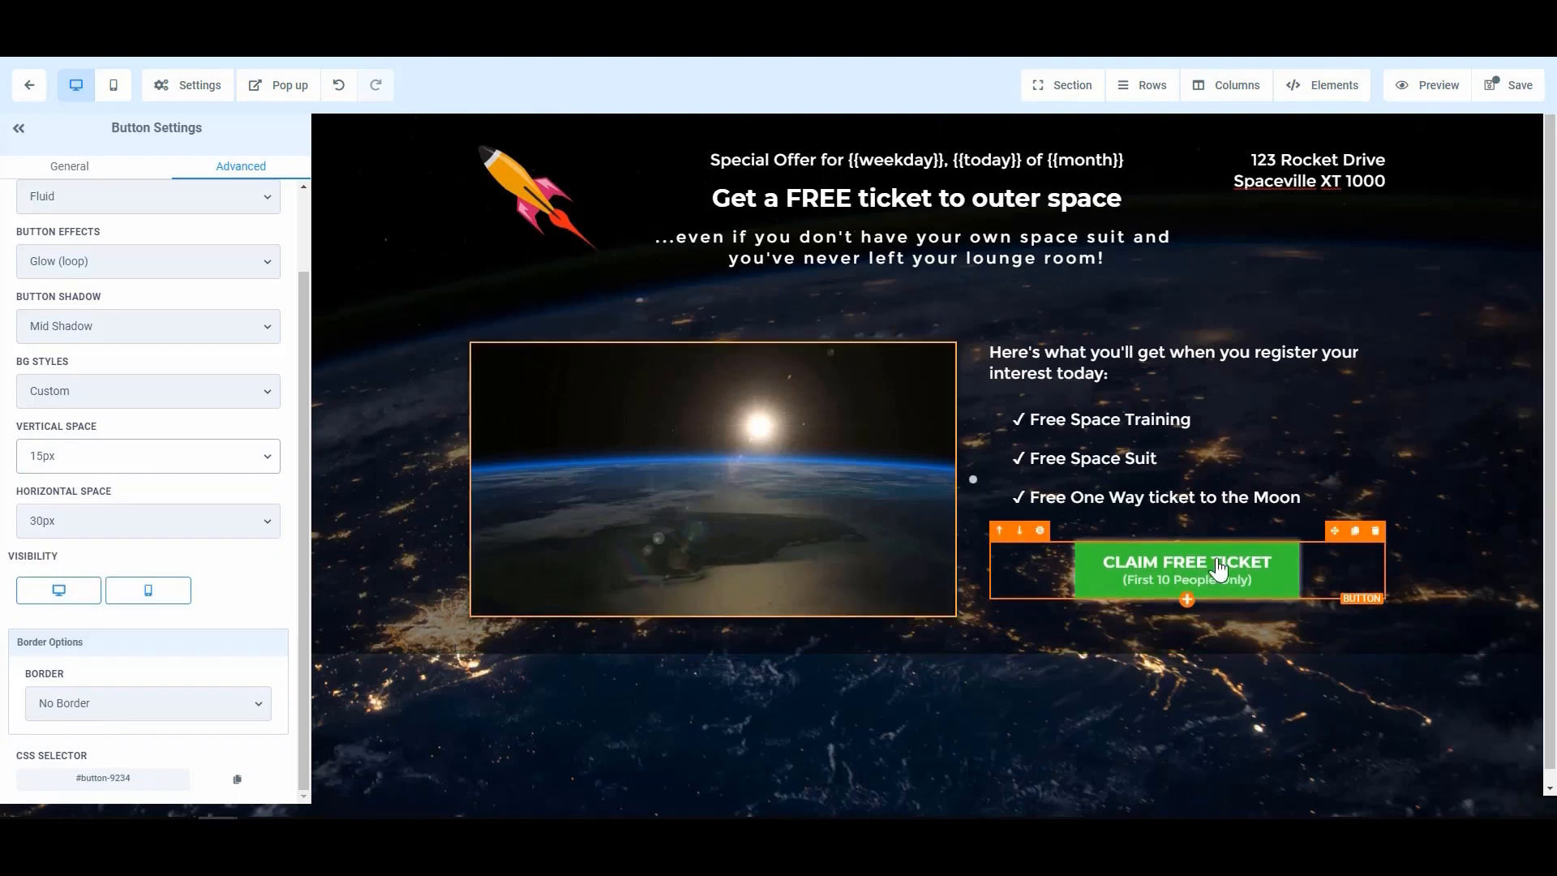
- Add a full-width section directly below the section with the video and benefits list
{"action": "left_click", "coordinate": [1454, 537]}
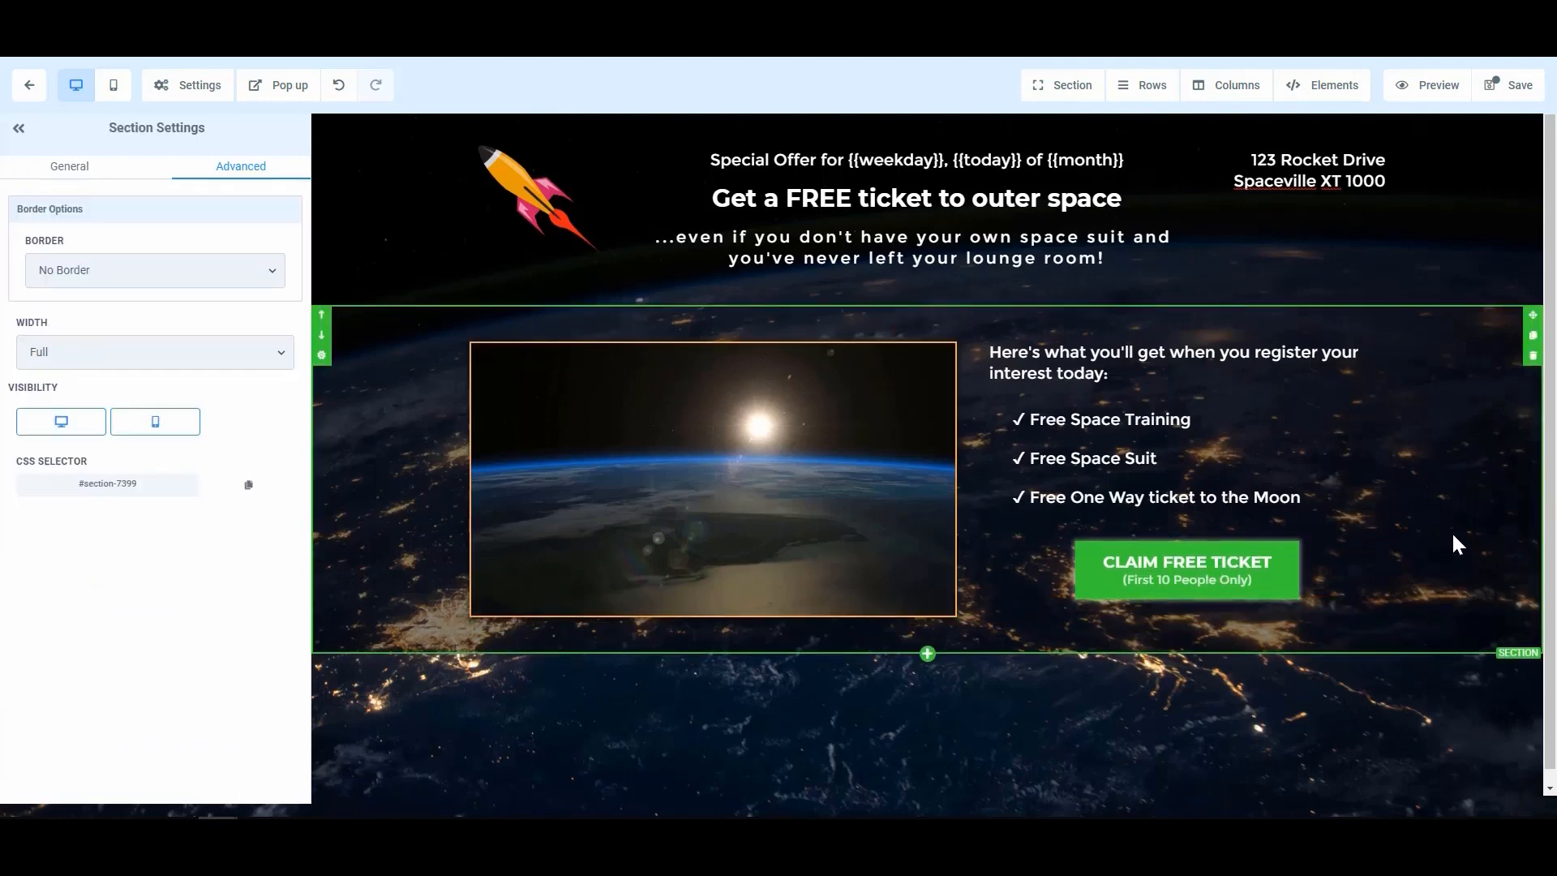
{"action": "left_click", "coordinate": [928, 655]}
{"action": "left_click", "coordinate": [1341, 200]}
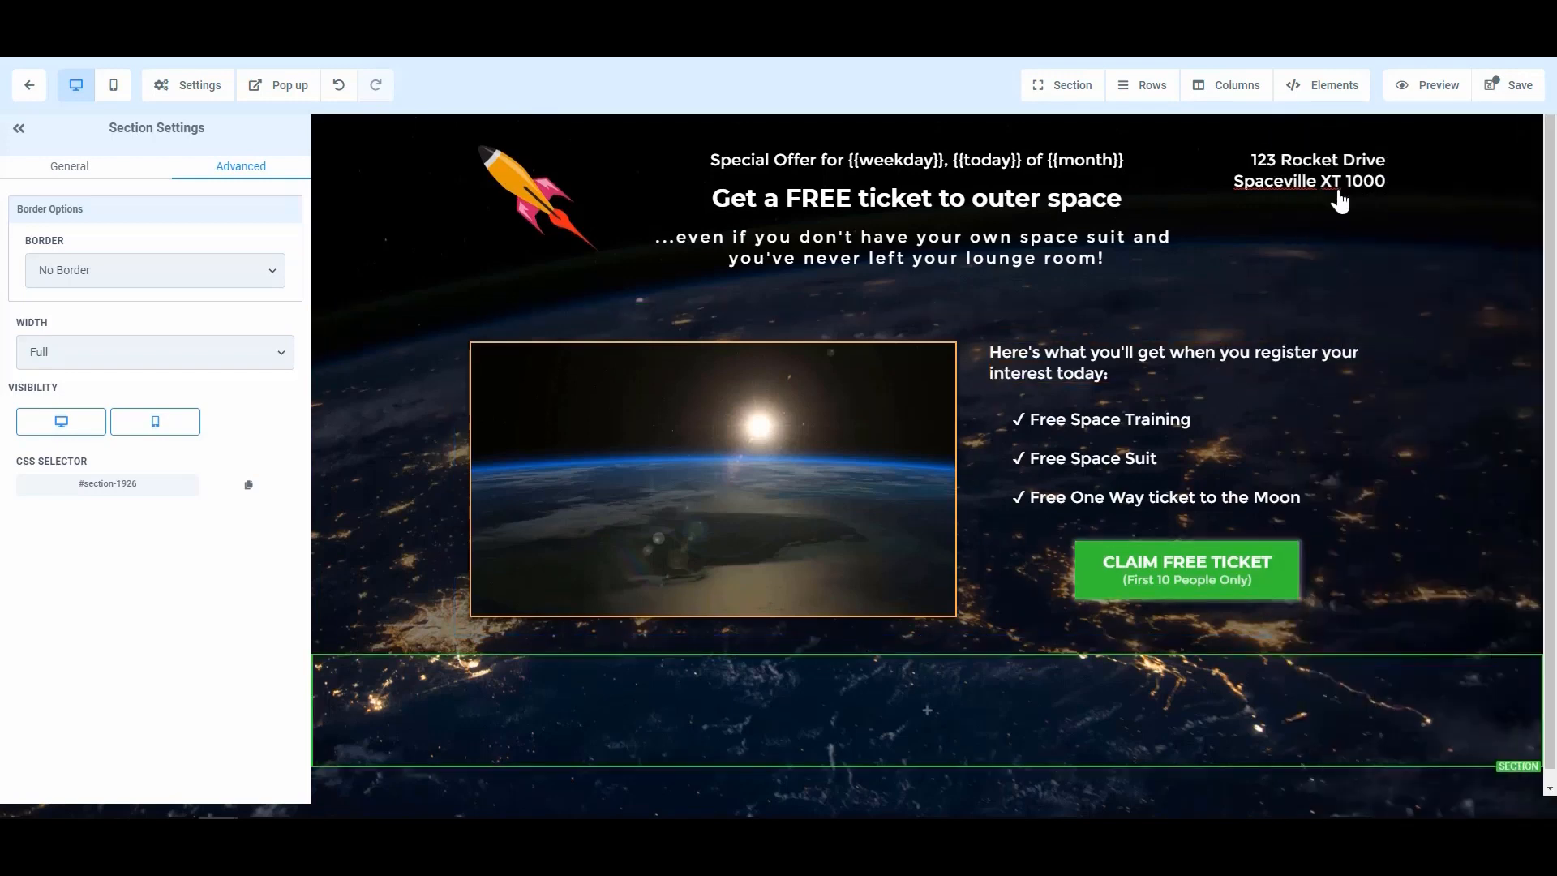
- Give the new empty section the dark semi-transparent background color
{"action": "left_click", "coordinate": [73, 165]}
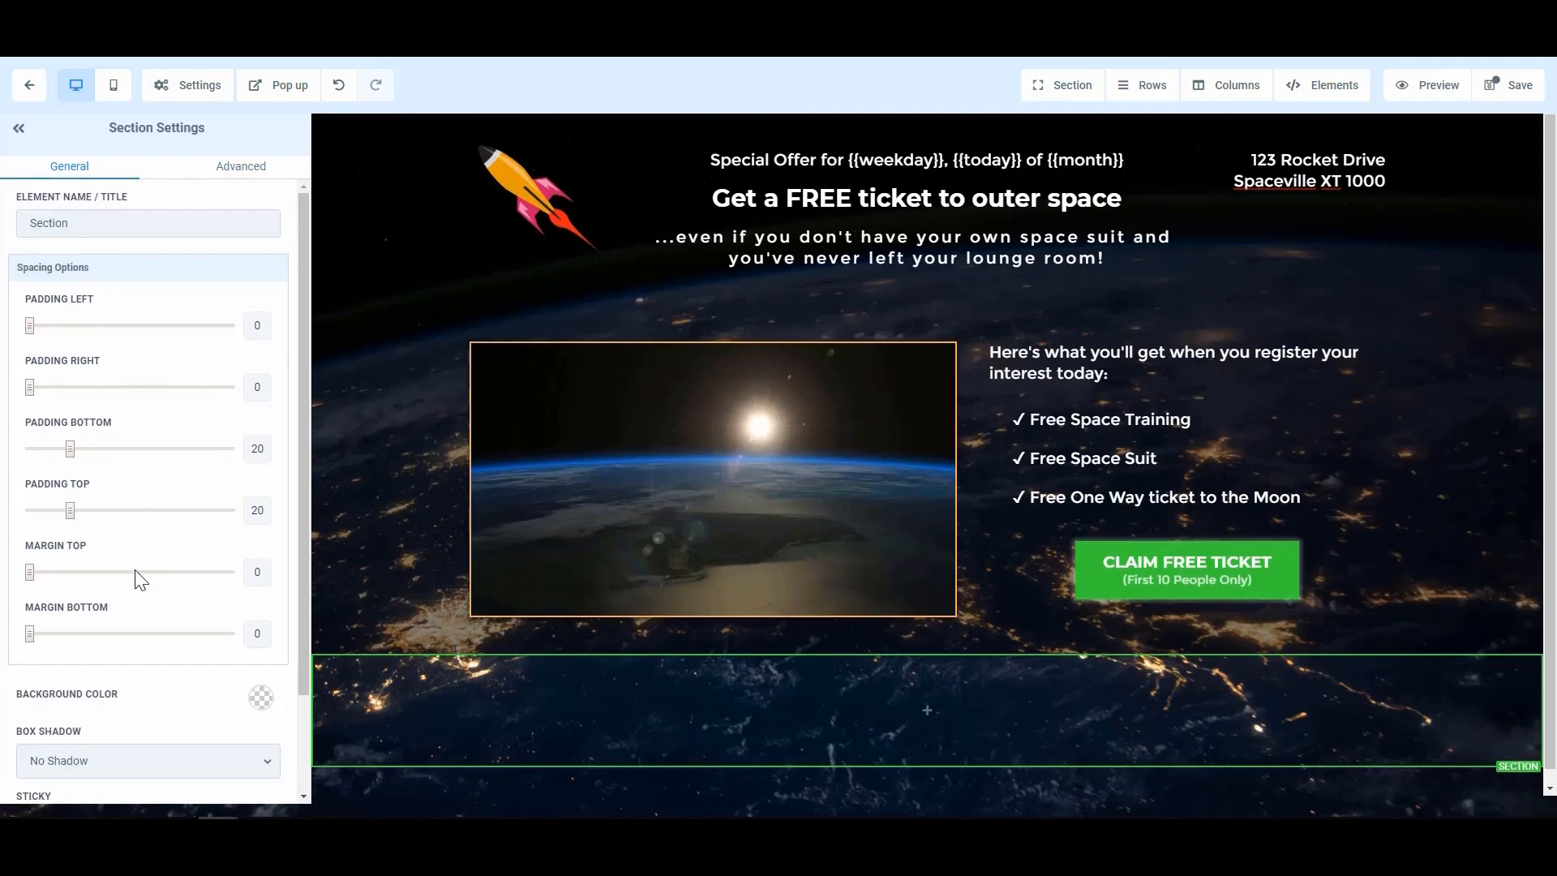
{"action": "scroll", "coordinate": [139, 519], "scroll_direction": "down", "scroll_amount": 2}
{"action": "left_click", "coordinate": [261, 580]}
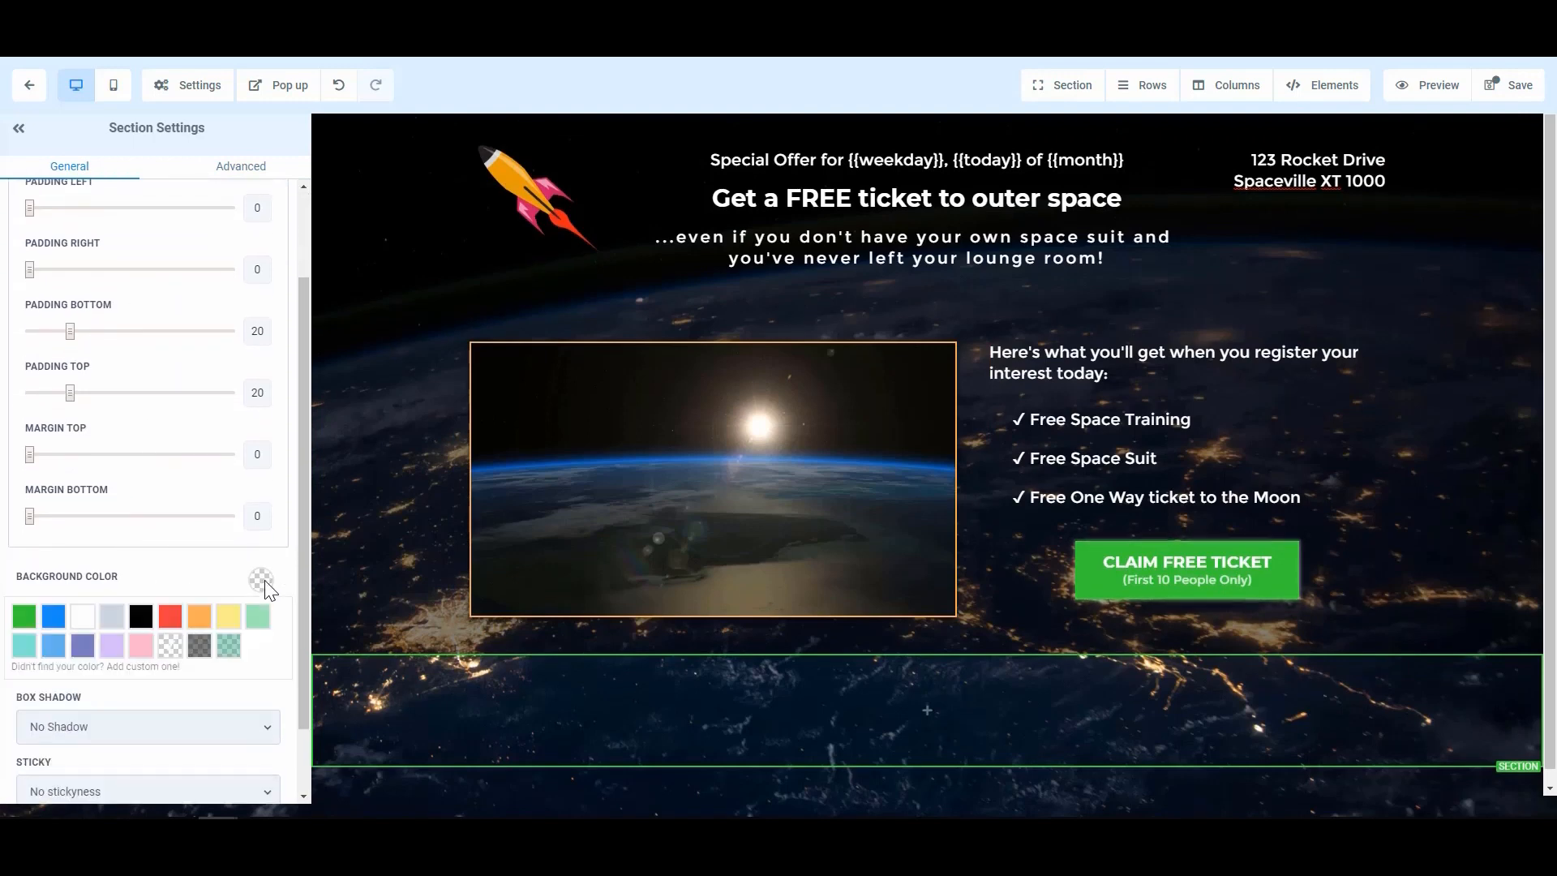
{"action": "left_click", "coordinate": [199, 646]}
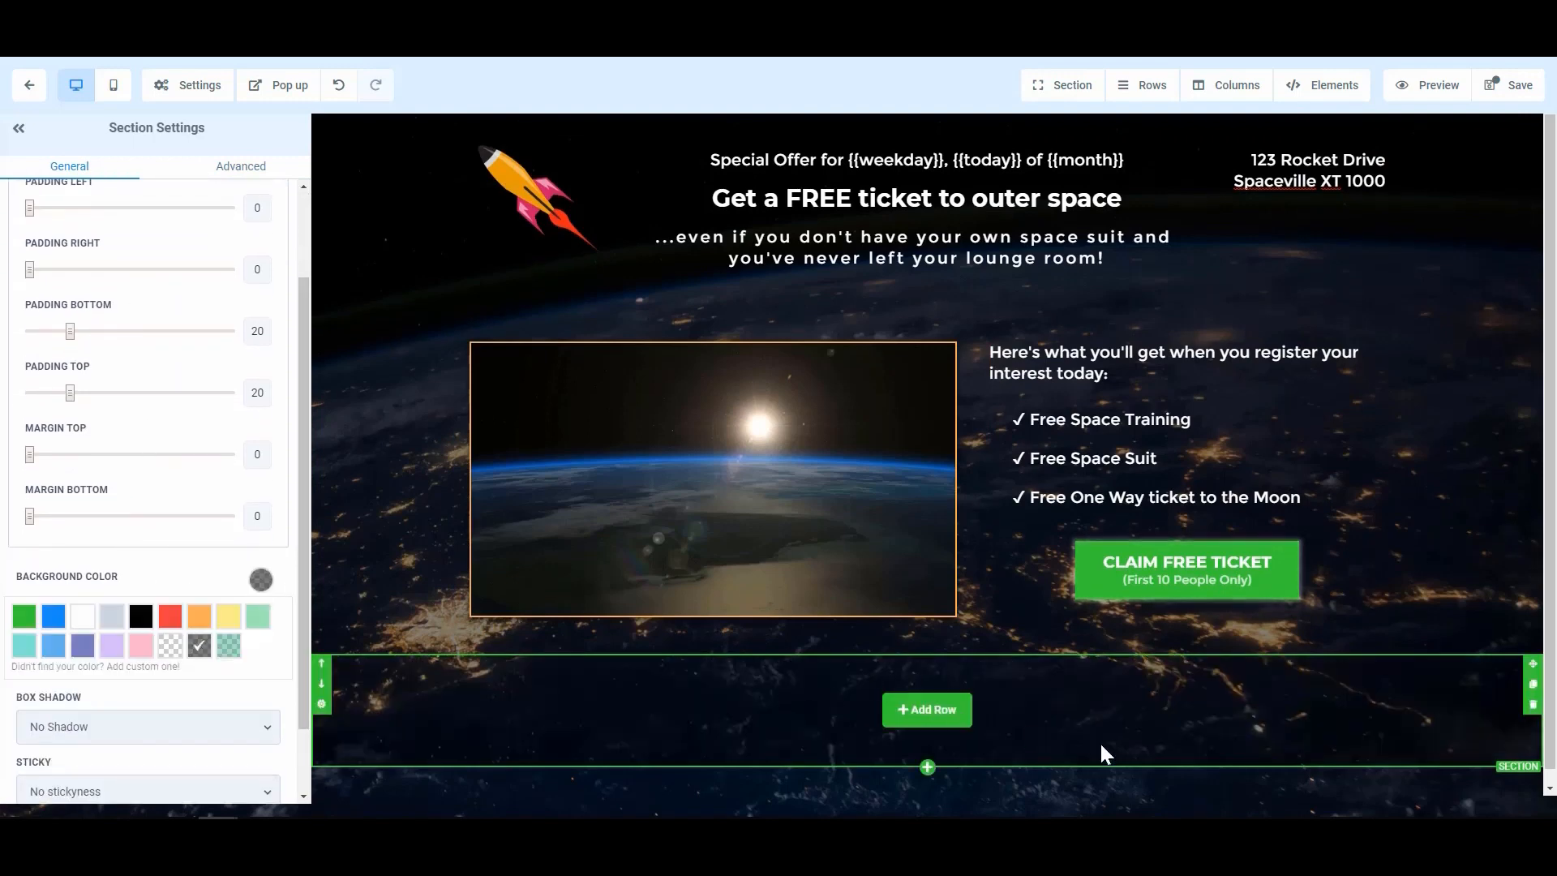
- Insert a one-column row in the new section and place a Paragraph element in it
{"action": "left_click", "coordinate": [933, 714]}
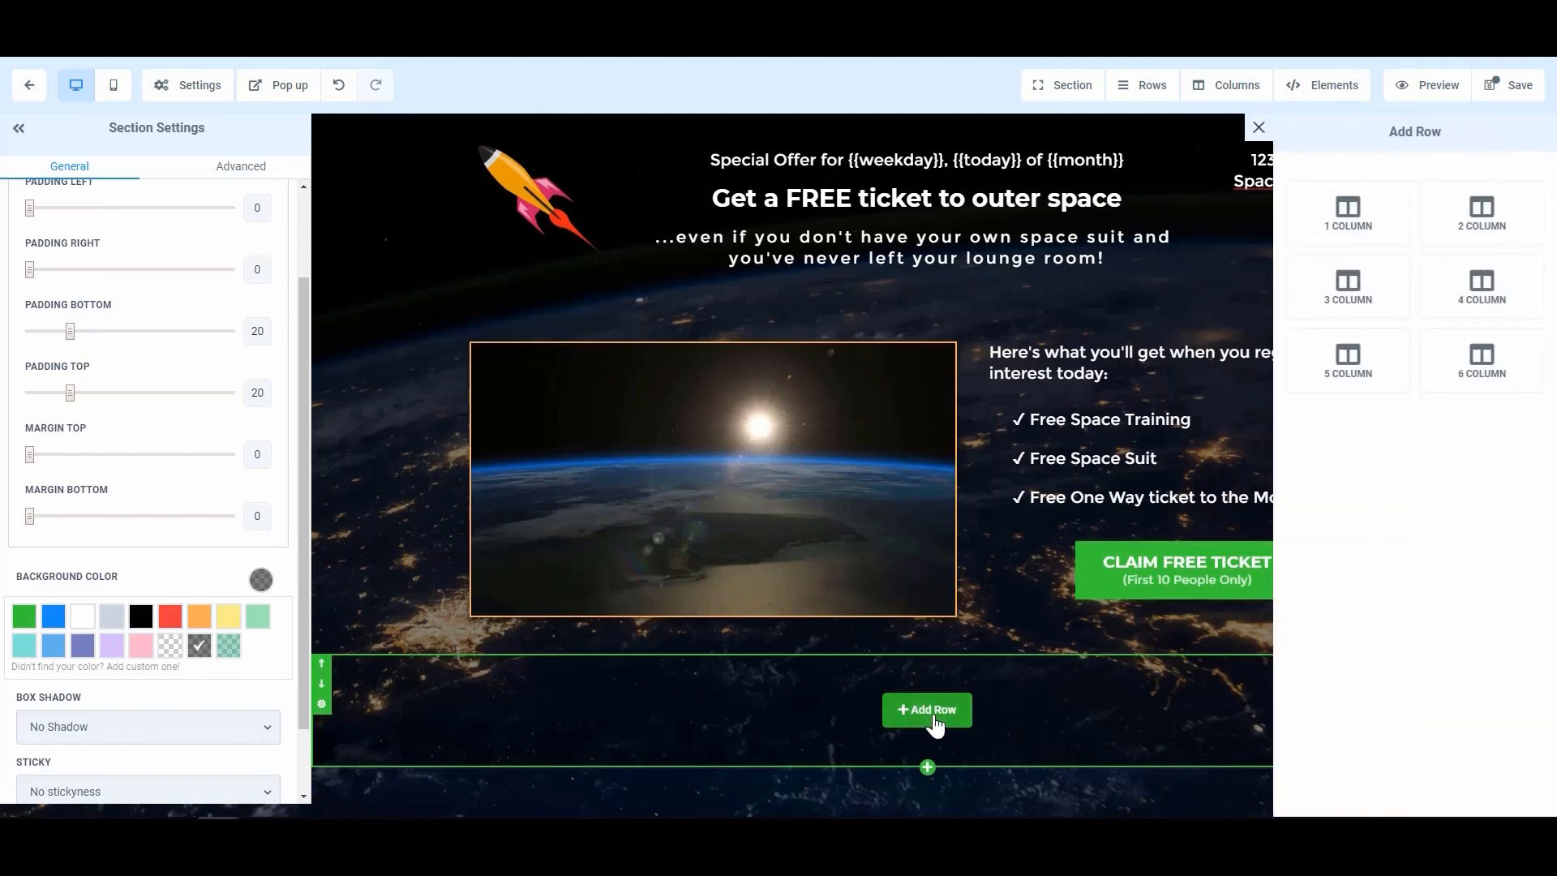
{"action": "left_click", "coordinate": [1349, 215]}
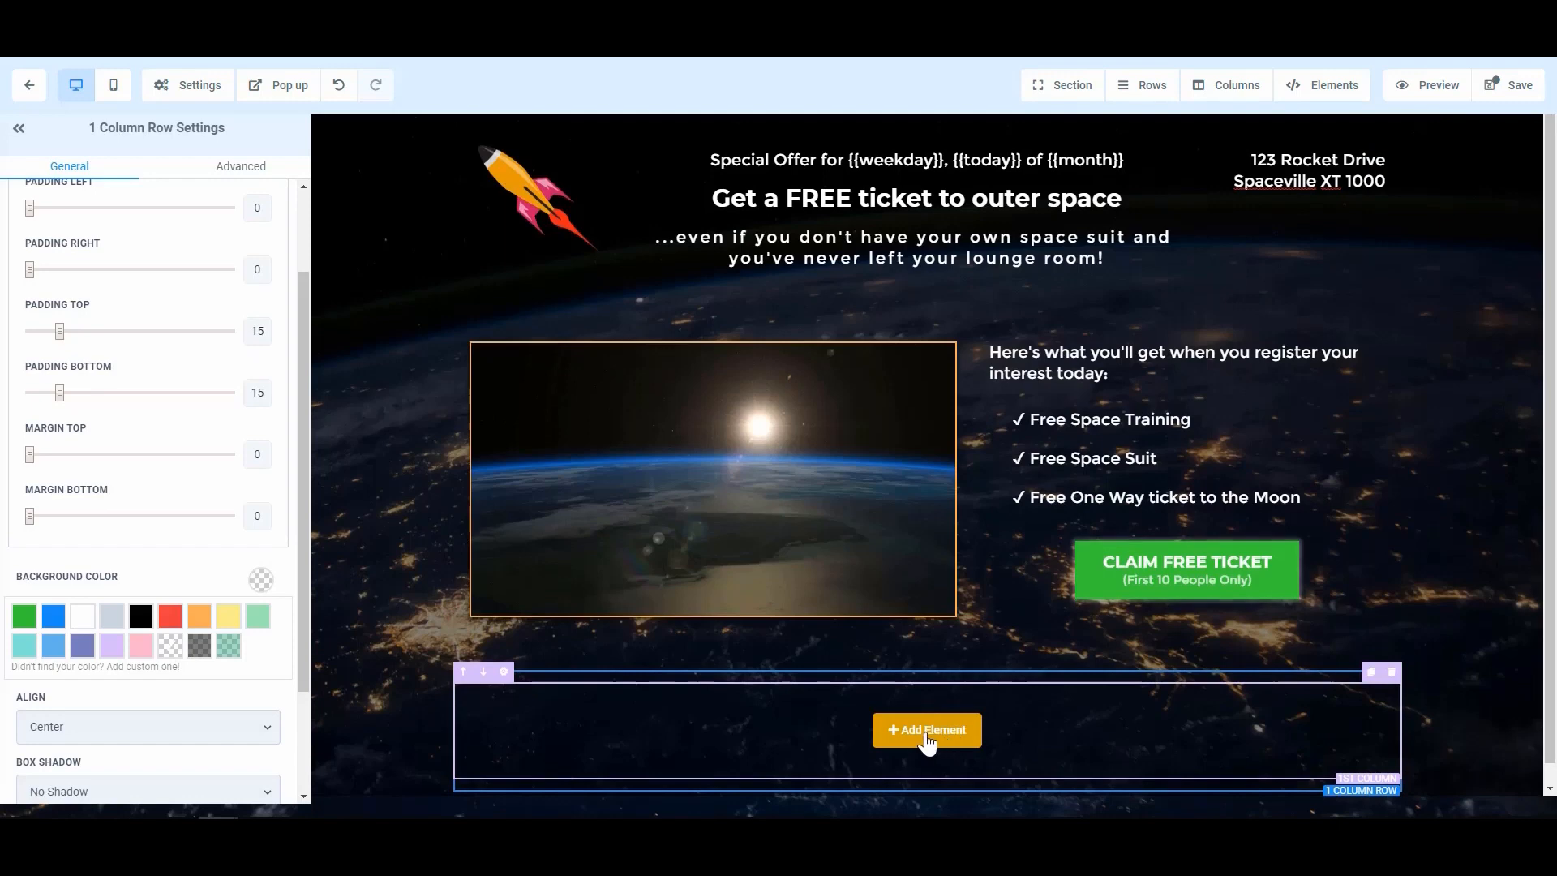
{"action": "left_click", "coordinate": [925, 742]}
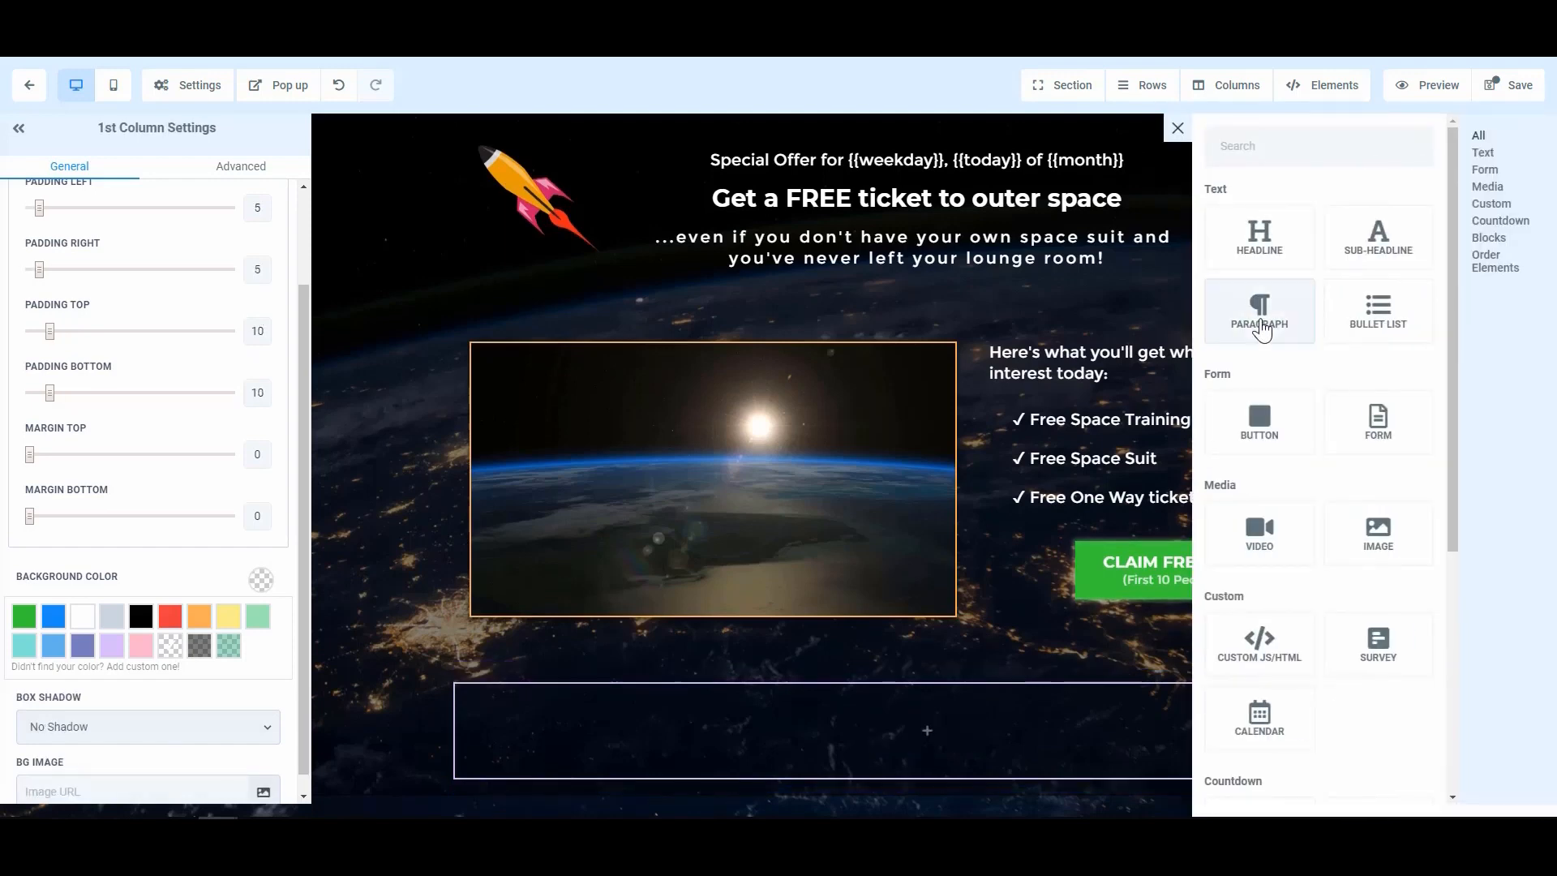
{"action": "left_click", "coordinate": [1260, 317]}
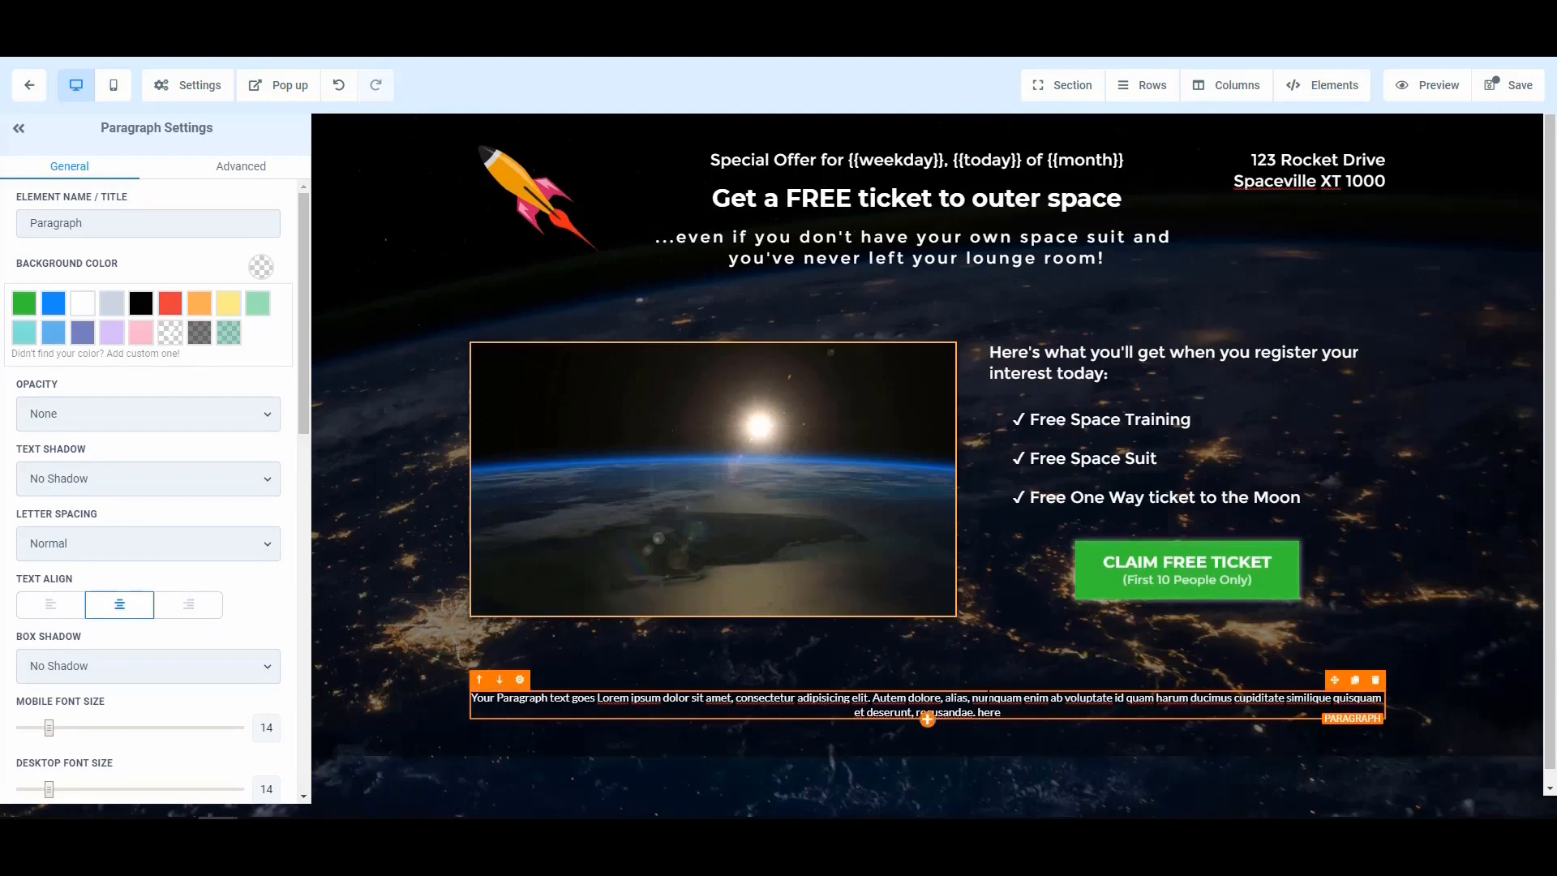
- Replace the paragraph's placeholder with the Facebook non-affiliation disclaimer, the no-liability notice and a closing line reading Terms and Privacy Policy
{"action": "triple_click", "coordinate": [988, 699]}
{"action": "type", "text": "This site is not a part of the Facebook website or Facebook Inc. Additionally, This site is NOT endorsed by Facebook in any way. FACEBOOK is a trademark of FACEBOOK, Inc.  We assume no liability for the factual nature of this promotion and cannot guarantee you will actually go to space."}
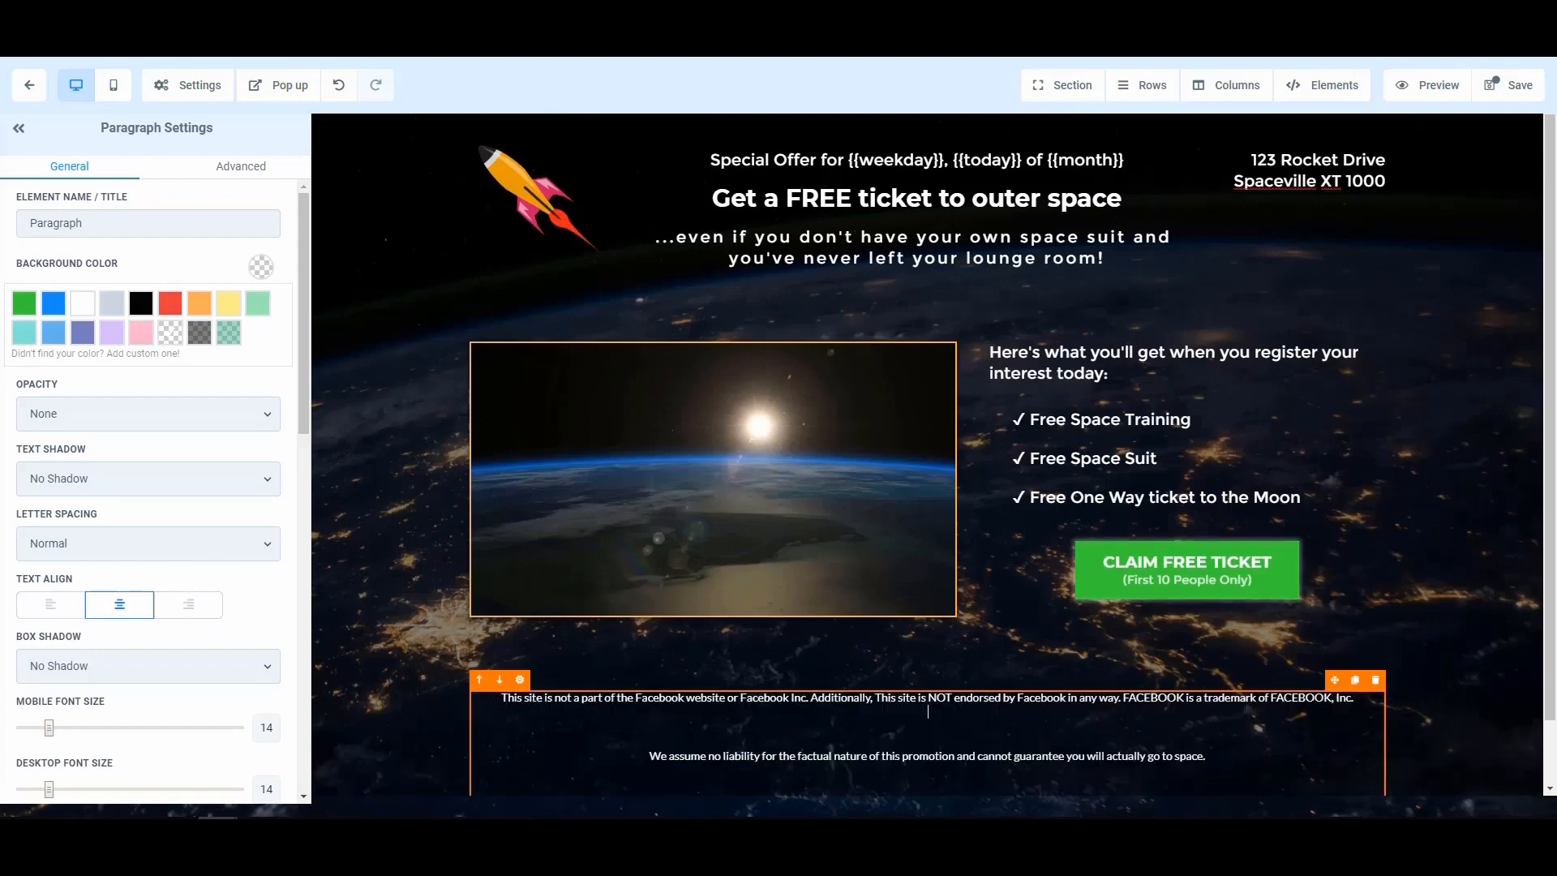
- Remove the extra blank lines from the footer disclaimer and widen the gap between Terms and Privacy Policy
{"action": "key", "text": "Delete"}
{"action": "key", "text": "Delete"}
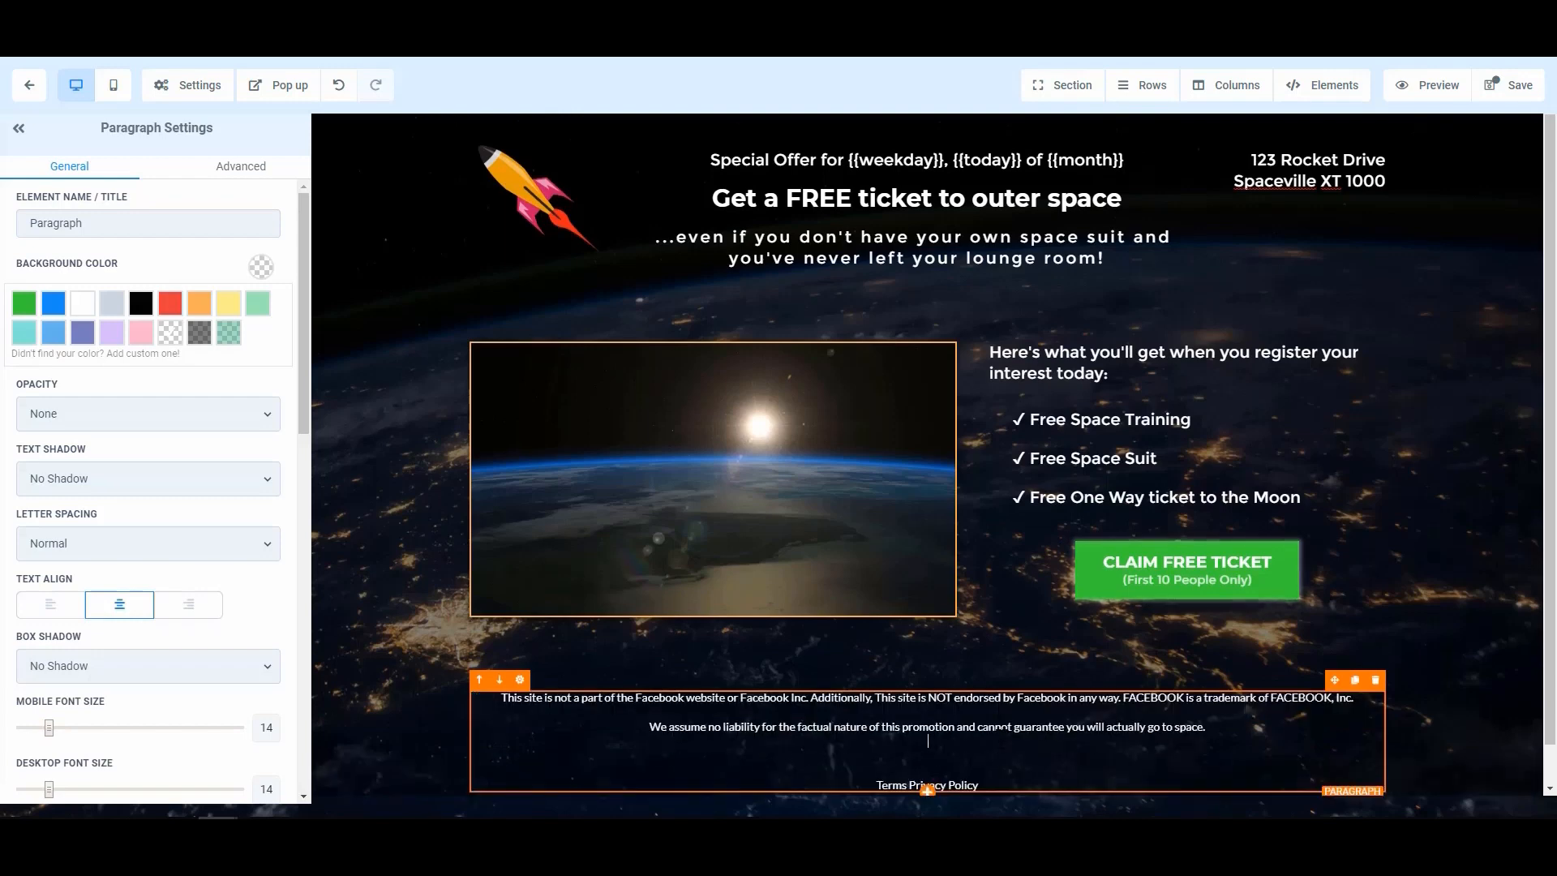
{"action": "key", "text": "Delete"}
{"action": "key", "text": "Delete"}
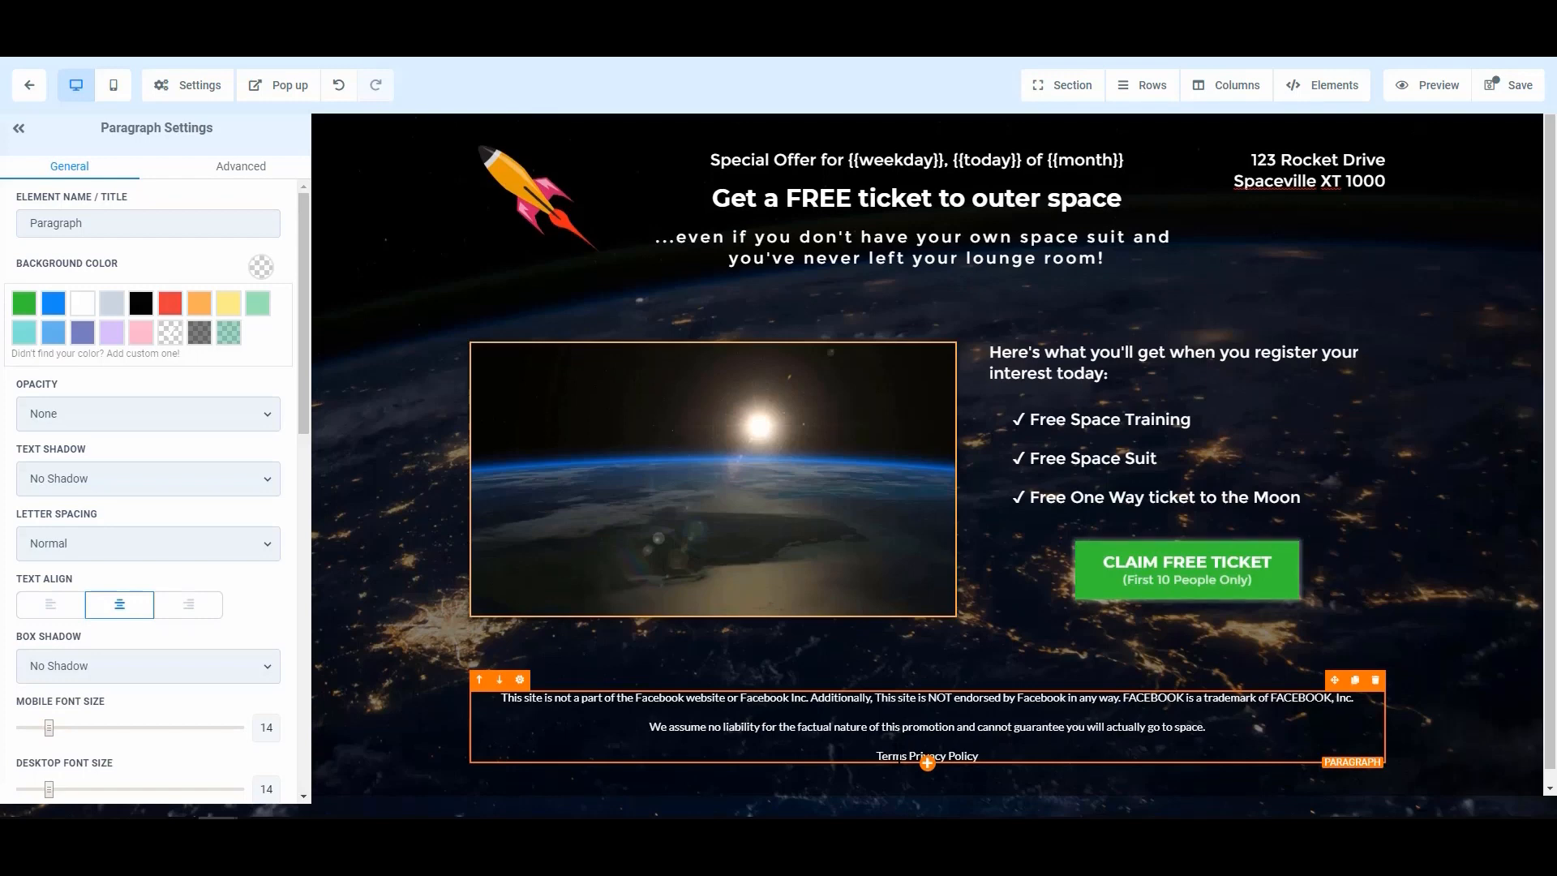
{"action": "left_click", "coordinate": [906, 755]}
{"action": "double_click", "coordinate": [875, 757]}
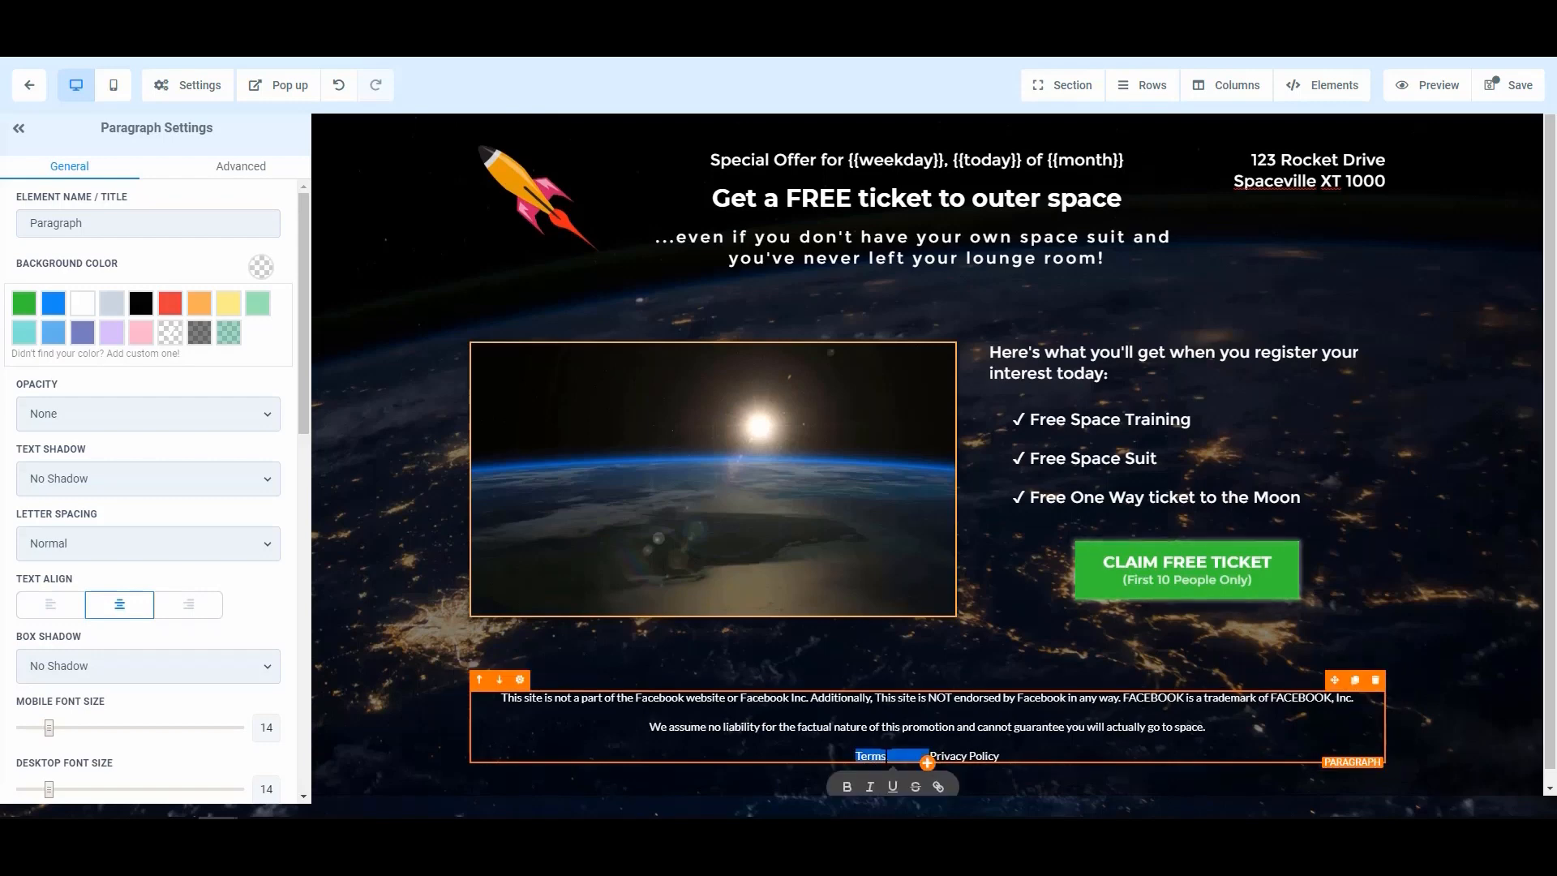
{"action": "left_click", "coordinate": [887, 756]}
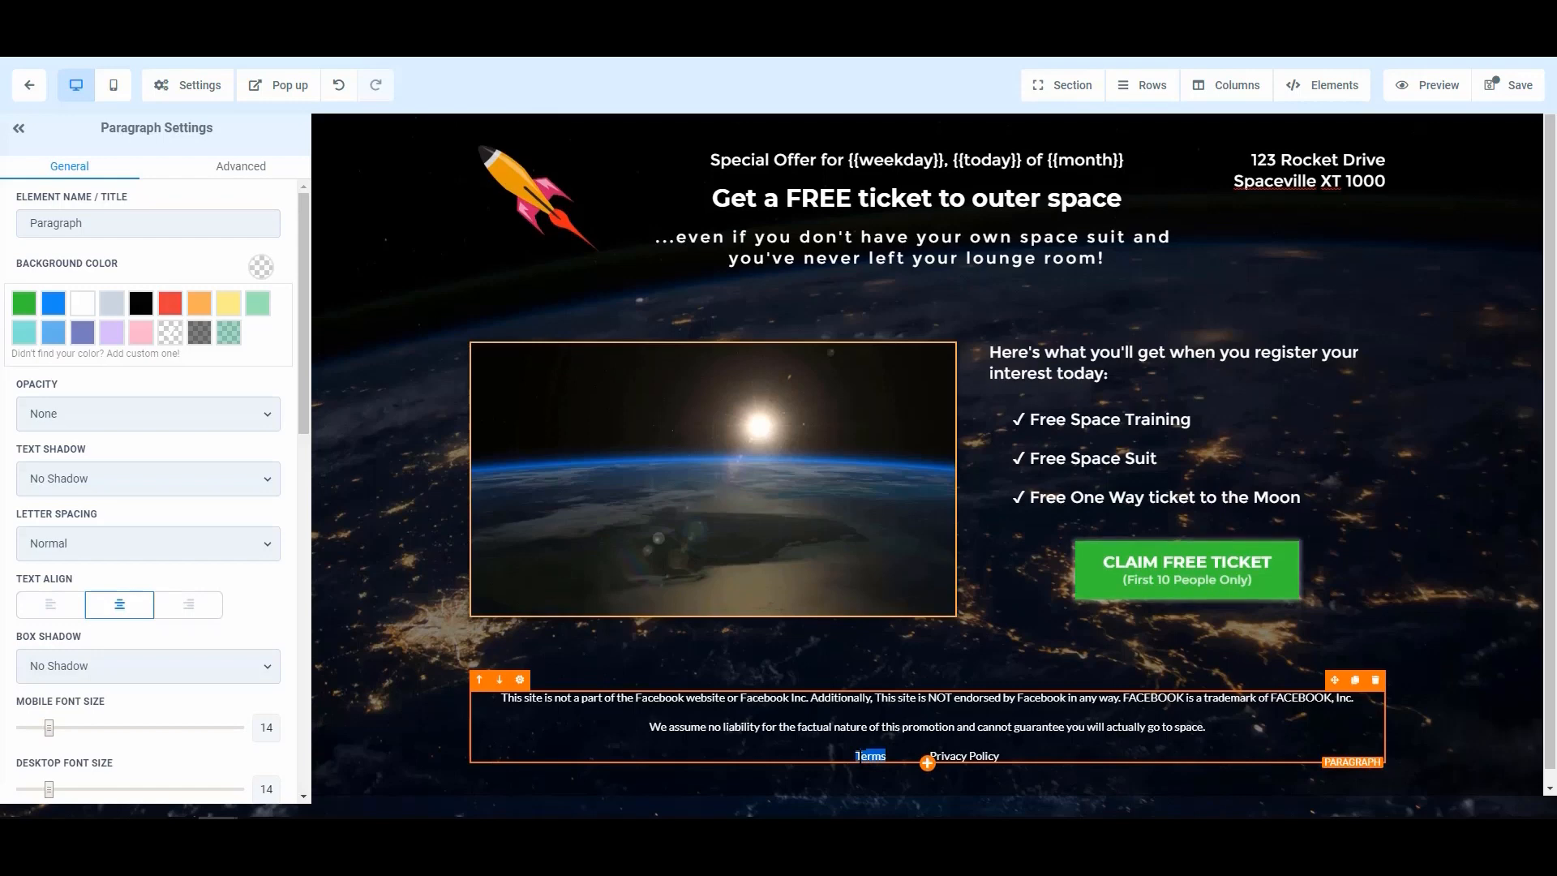
{"action": "left_click_drag", "start_coordinate": [861, 756], "coordinate": [858, 756]}
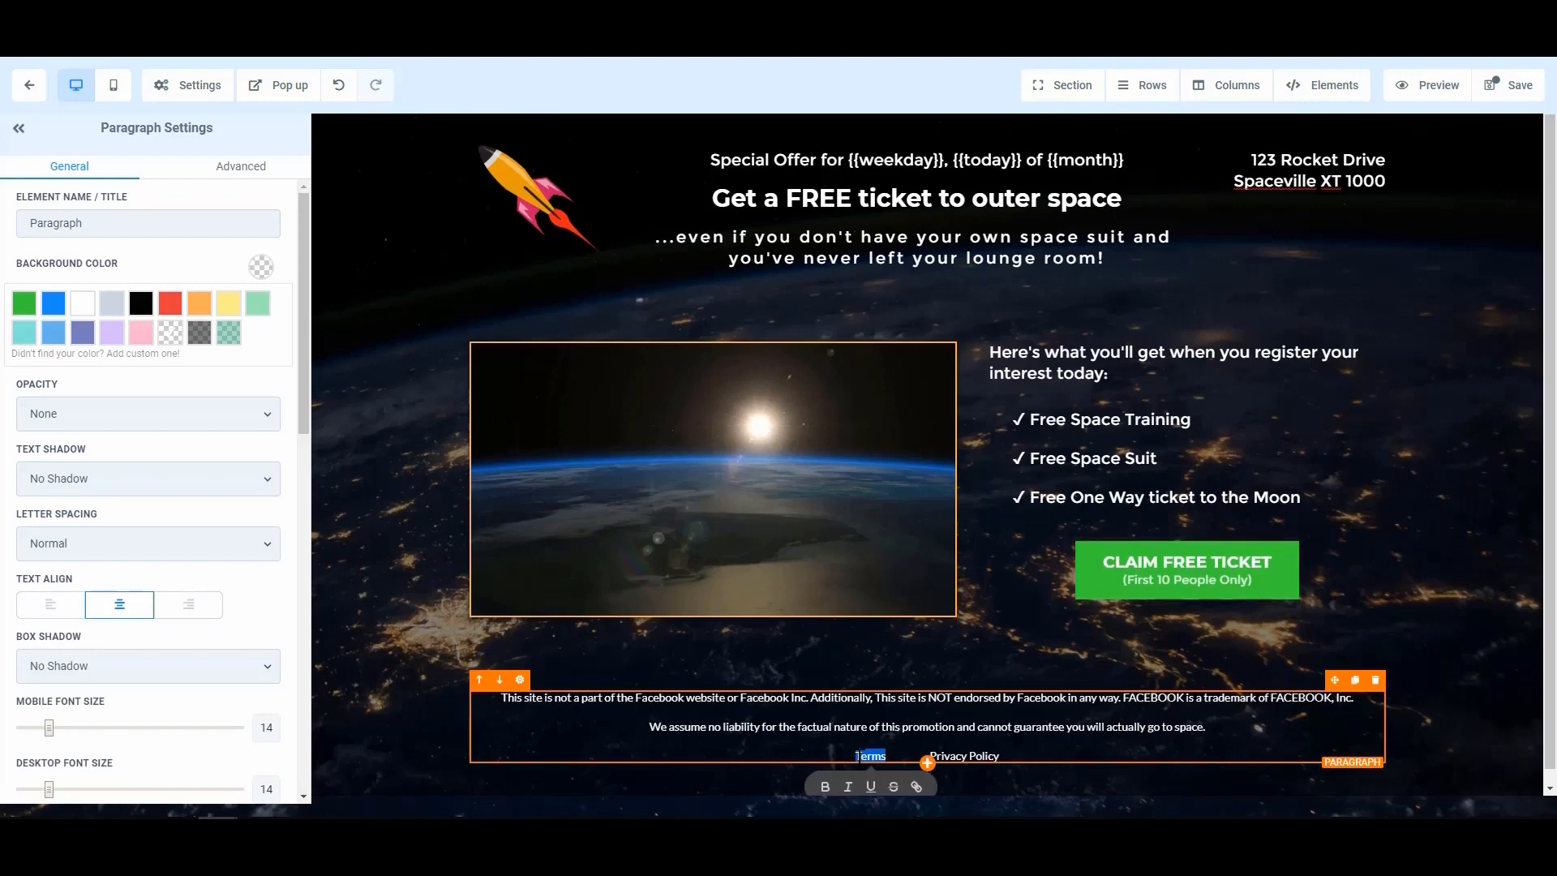
{"action": "left_click", "coordinate": [915, 788]}
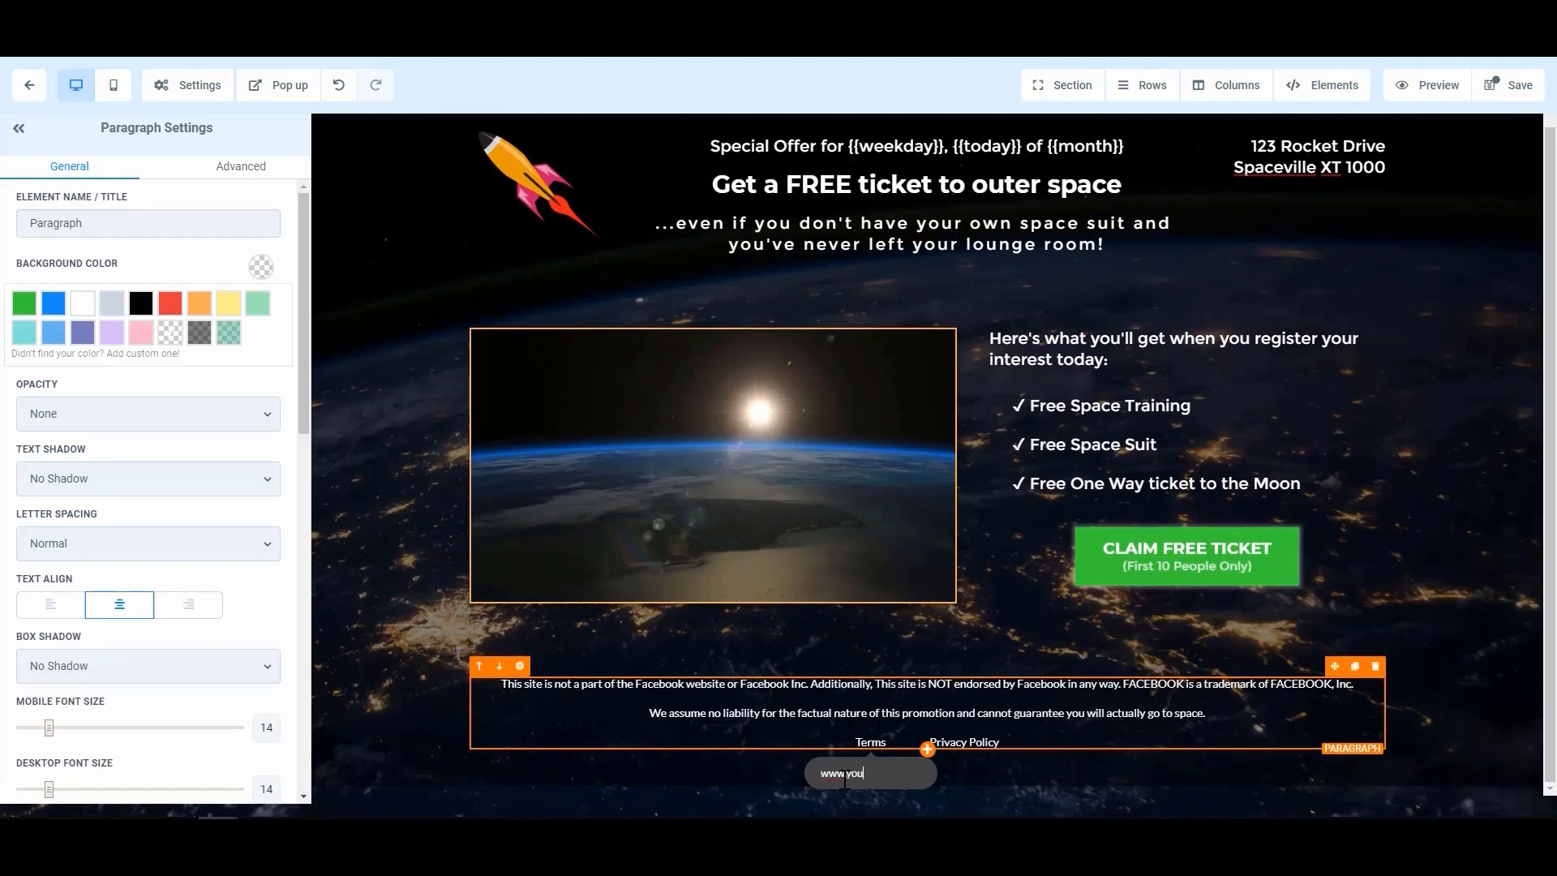
{"action": "type", "text": "com/terms"}
{"action": "key", "text": "ctrl+a"}
{"action": "key", "text": "ctrl+c"}
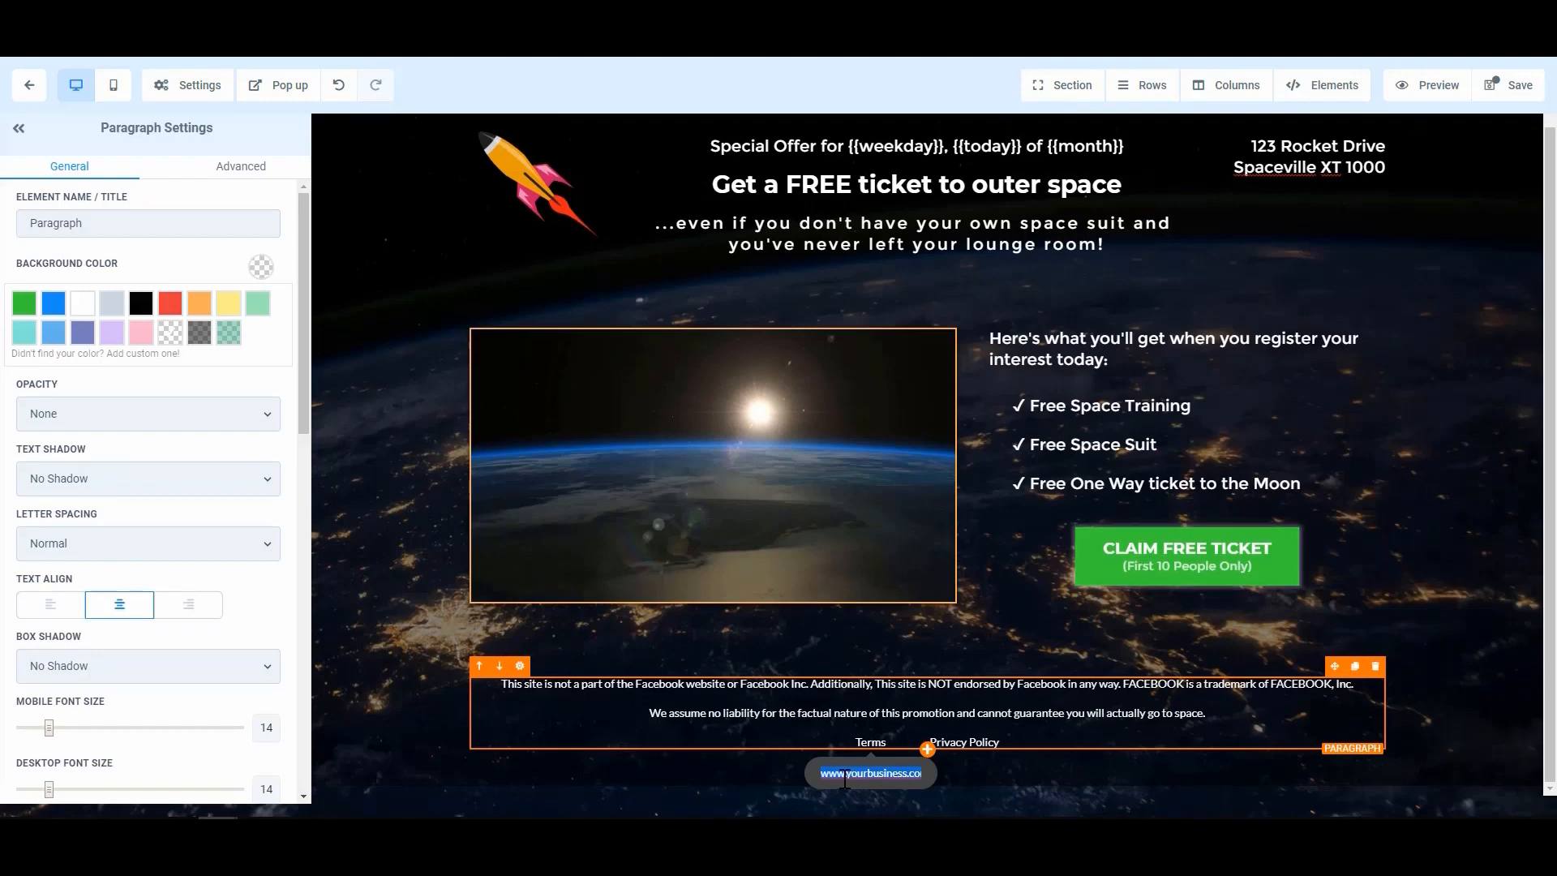
{"action": "triple_click", "coordinate": [983, 743]}
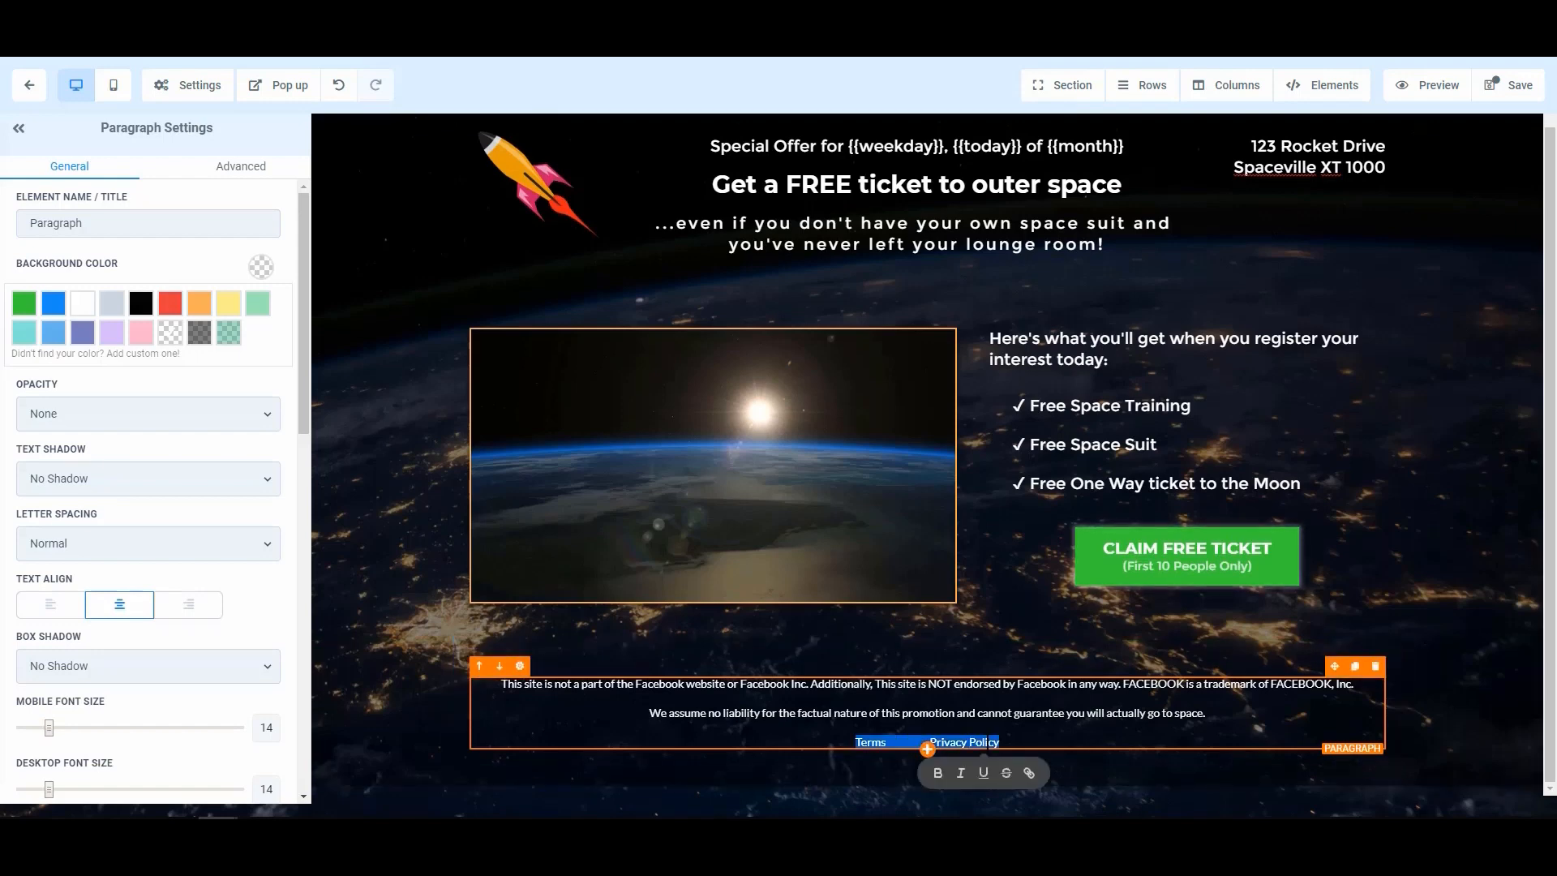
{"action": "double_click", "coordinate": [861, 742]}
{"action": "left_click", "coordinate": [888, 743]}
{"action": "left_click_drag", "start_coordinate": [886, 742], "coordinate": [954, 774]}
{"action": "left_click", "coordinate": [917, 773]}
{"action": "key", "text": "Right"}
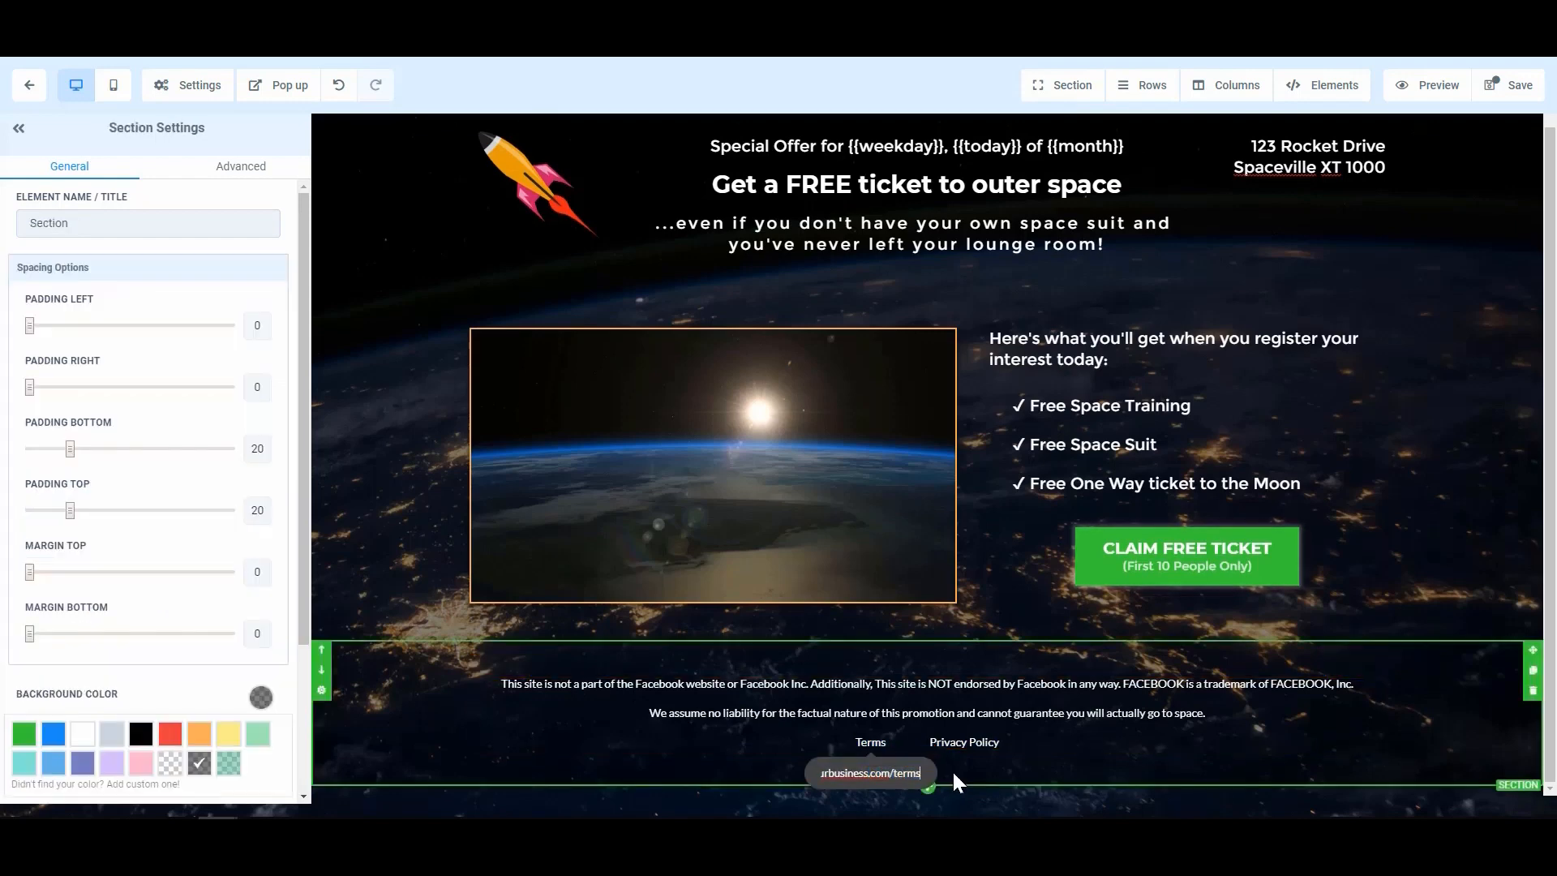
{"action": "key", "text": "Return"}
{"action": "left_click", "coordinate": [971, 743]}
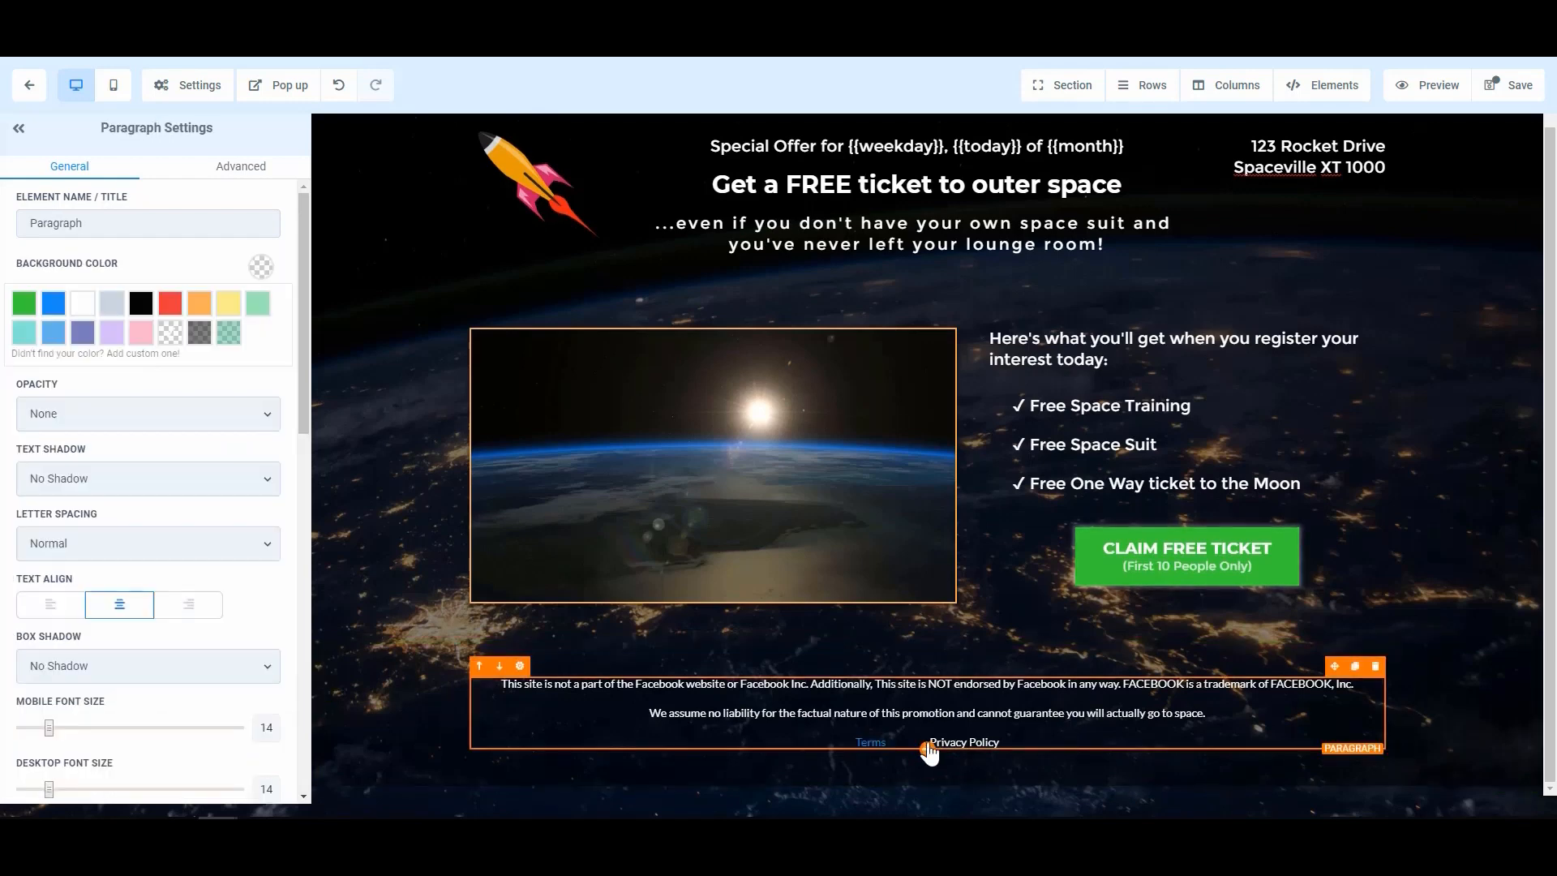
{"action": "left_click_drag", "start_coordinate": [951, 742], "coordinate": [1001, 742]}
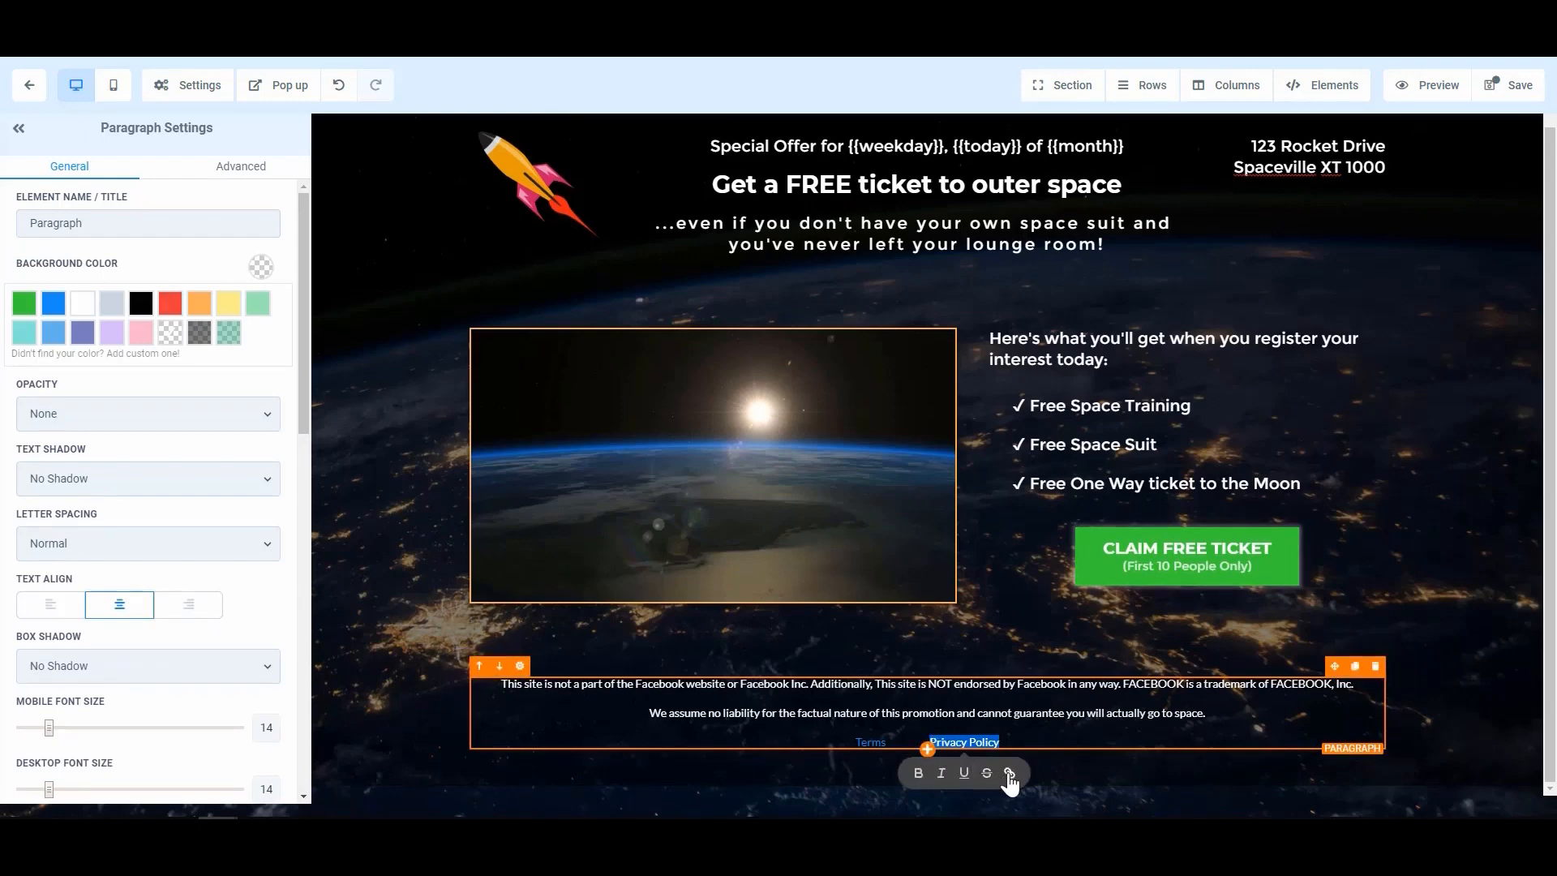
{"action": "left_click", "coordinate": [1010, 774]}
{"action": "key", "text": "ctrl+v"}
{"action": "key", "text": "BackSpace"}
{"action": "key", "text": "BackSpace"}
{"action": "key", "text": "BackSpace"}
{"action": "key", "text": "BackSpace"}
{"action": "type", "text": "privacy"}
{"action": "key", "text": "Return"}
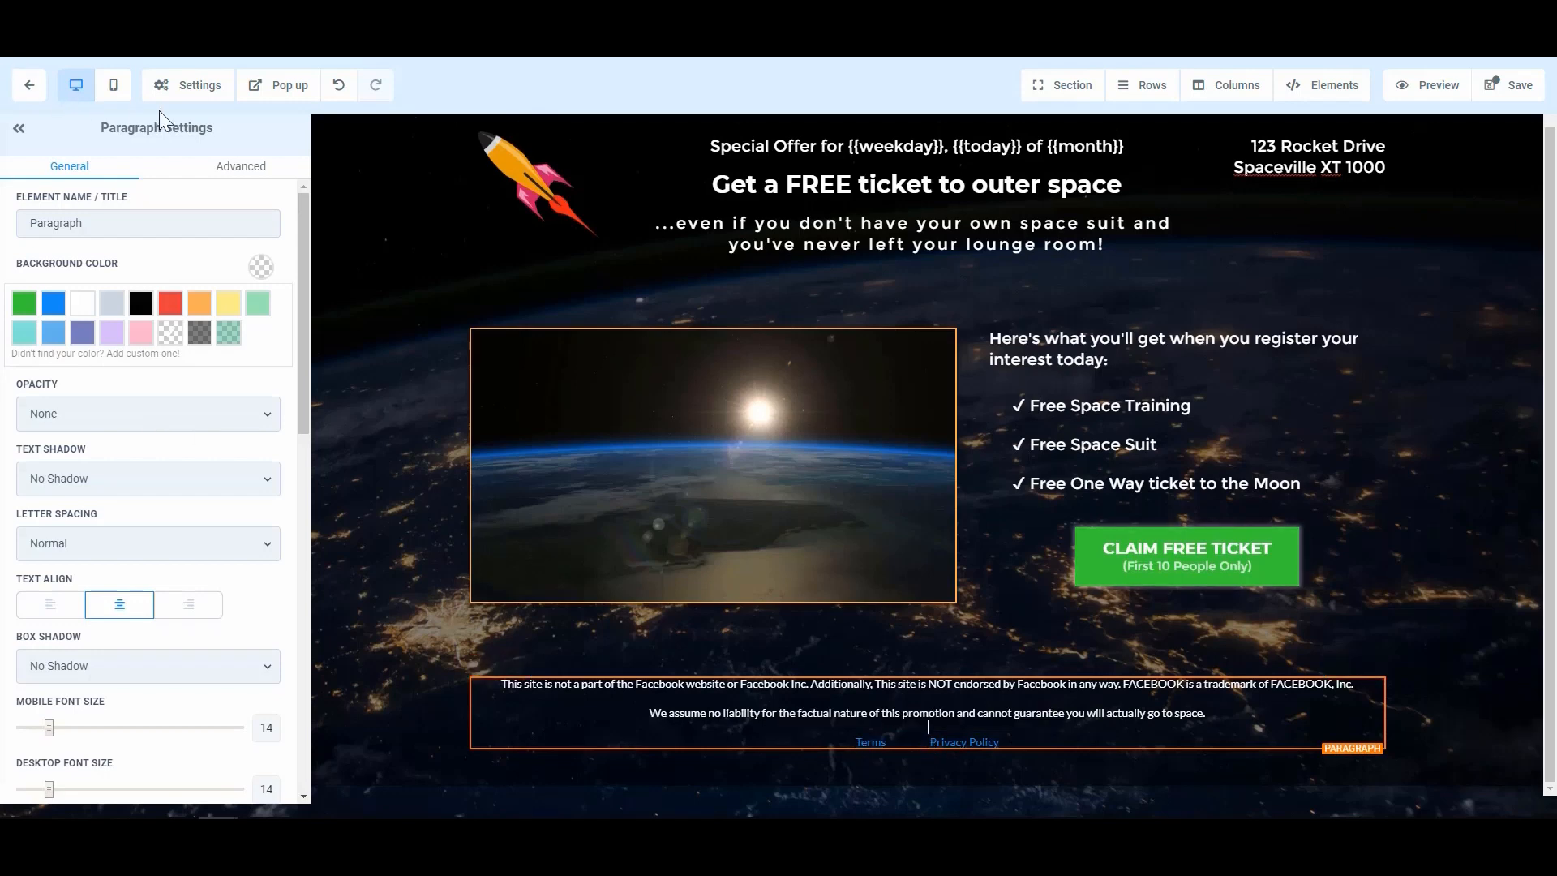
- Try orange as the footer paragraph's link text color, and set it back to blue
{"action": "double_click", "coordinate": [873, 747]}
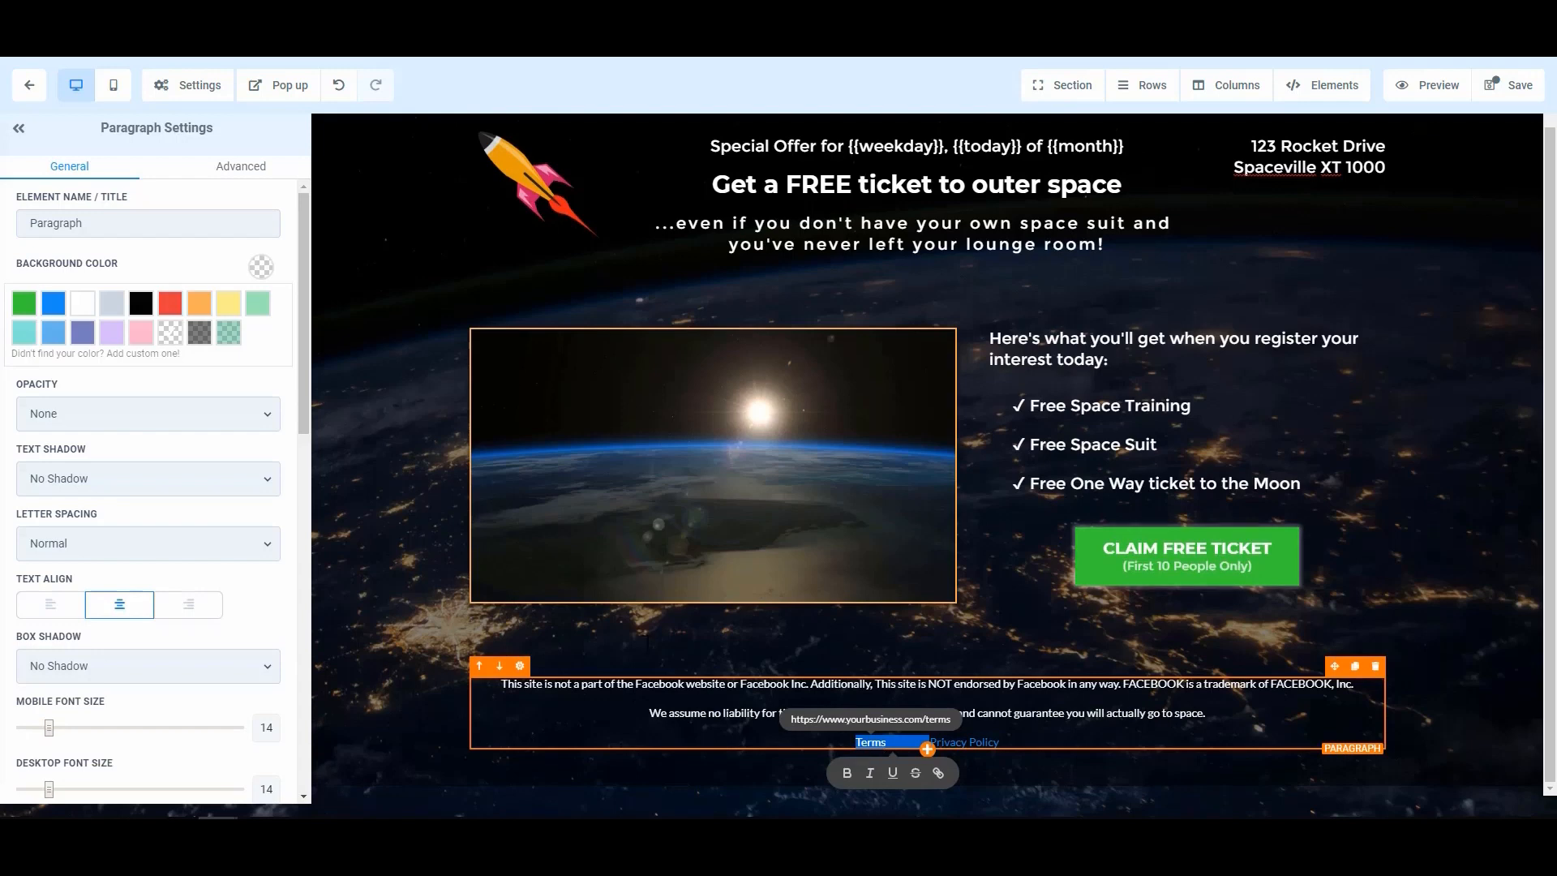
{"action": "scroll", "coordinate": [97, 285], "scroll_direction": "down", "scroll_amount": 10}
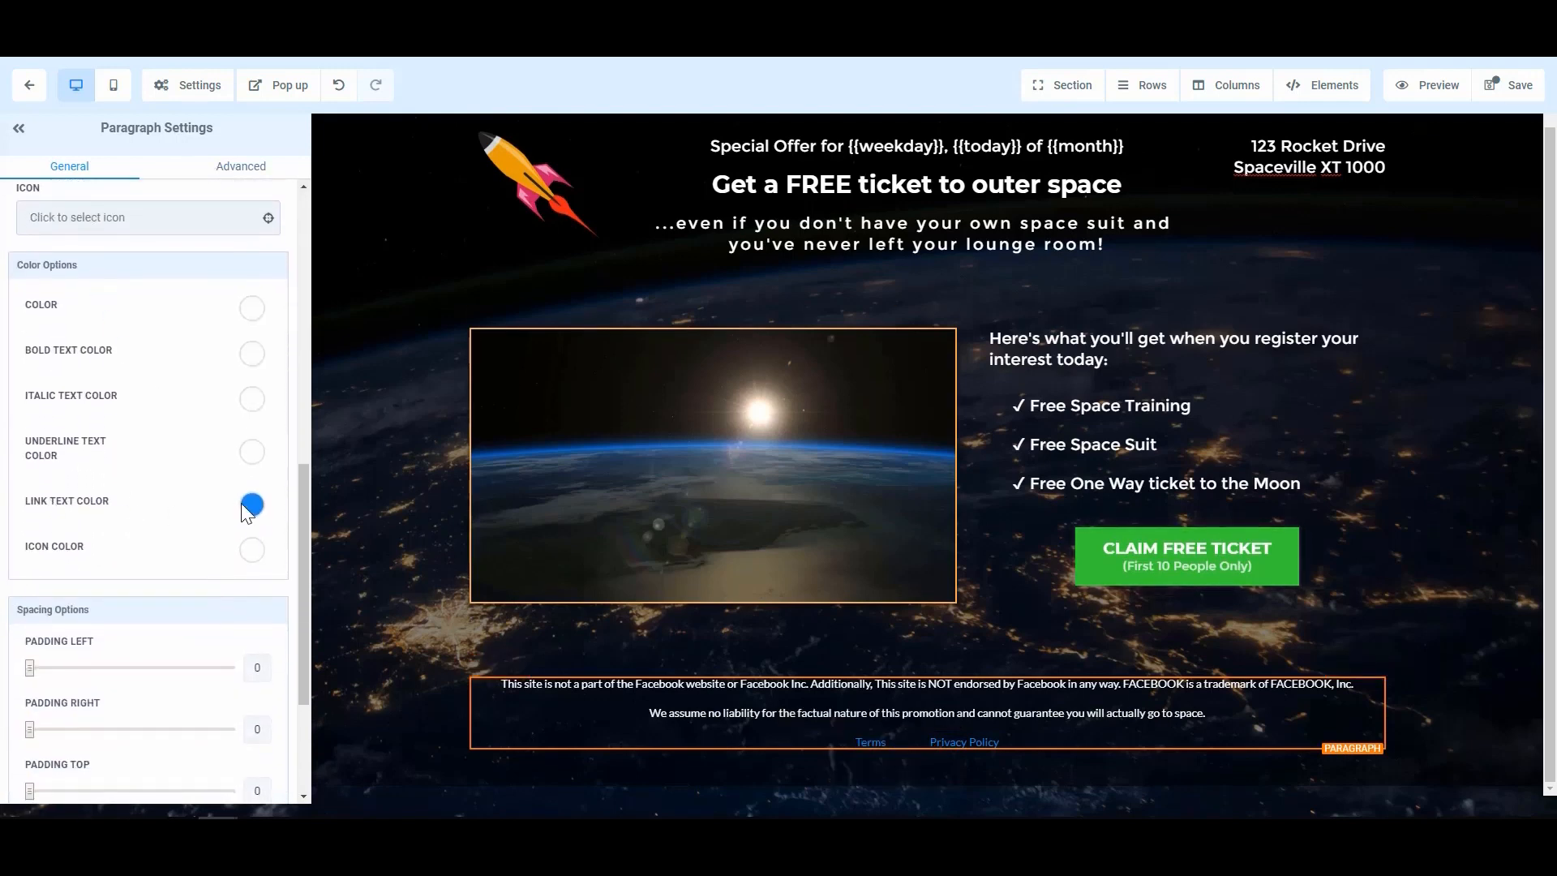
{"action": "left_click", "coordinate": [251, 507]}
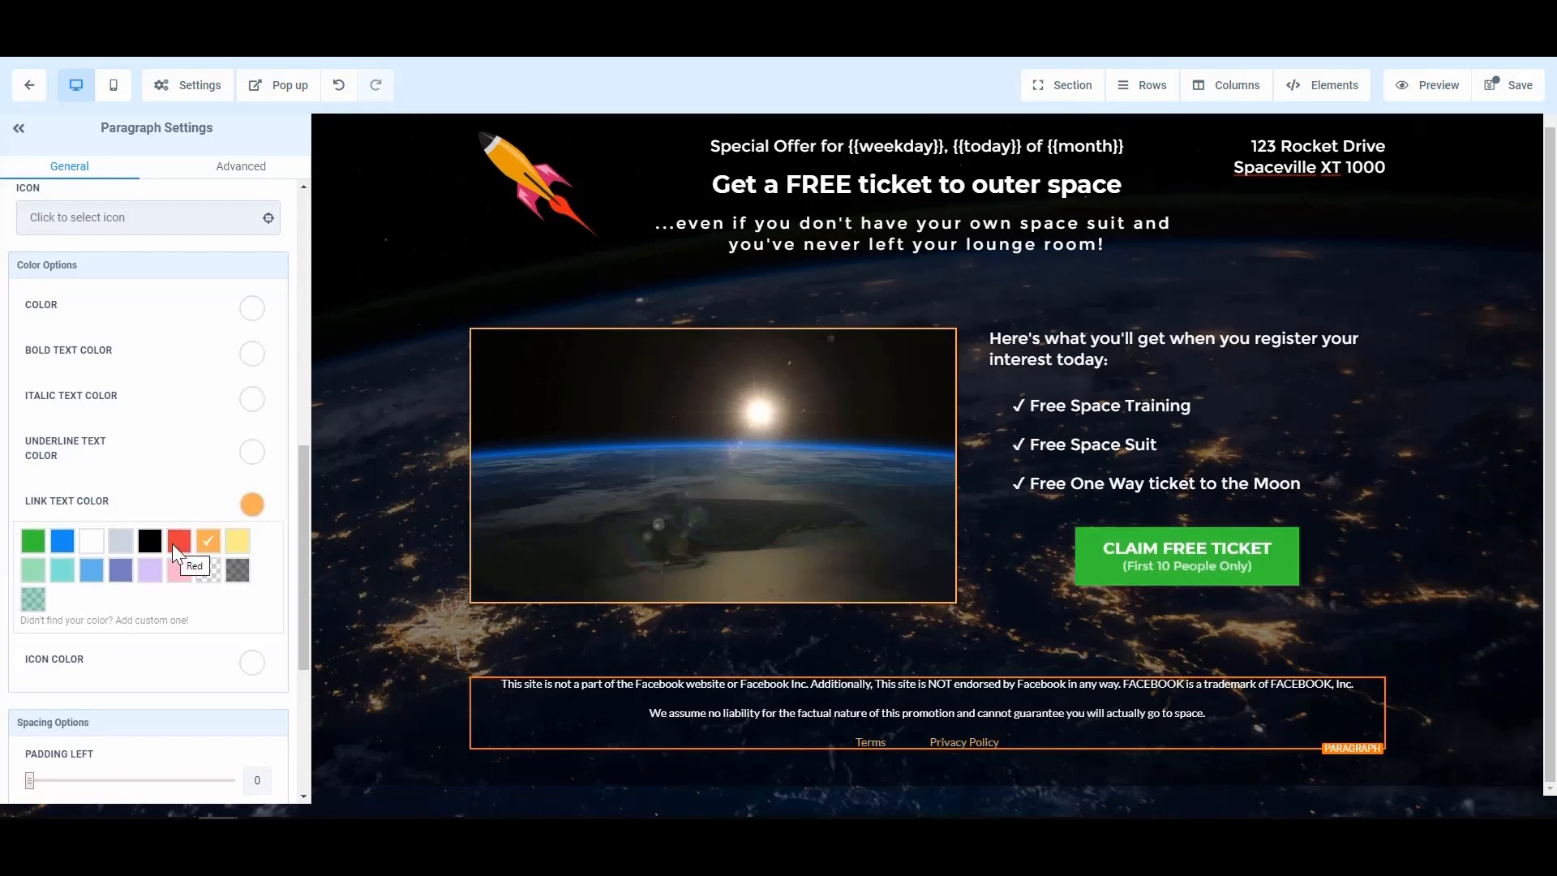
{"action": "left_click", "coordinate": [60, 546]}
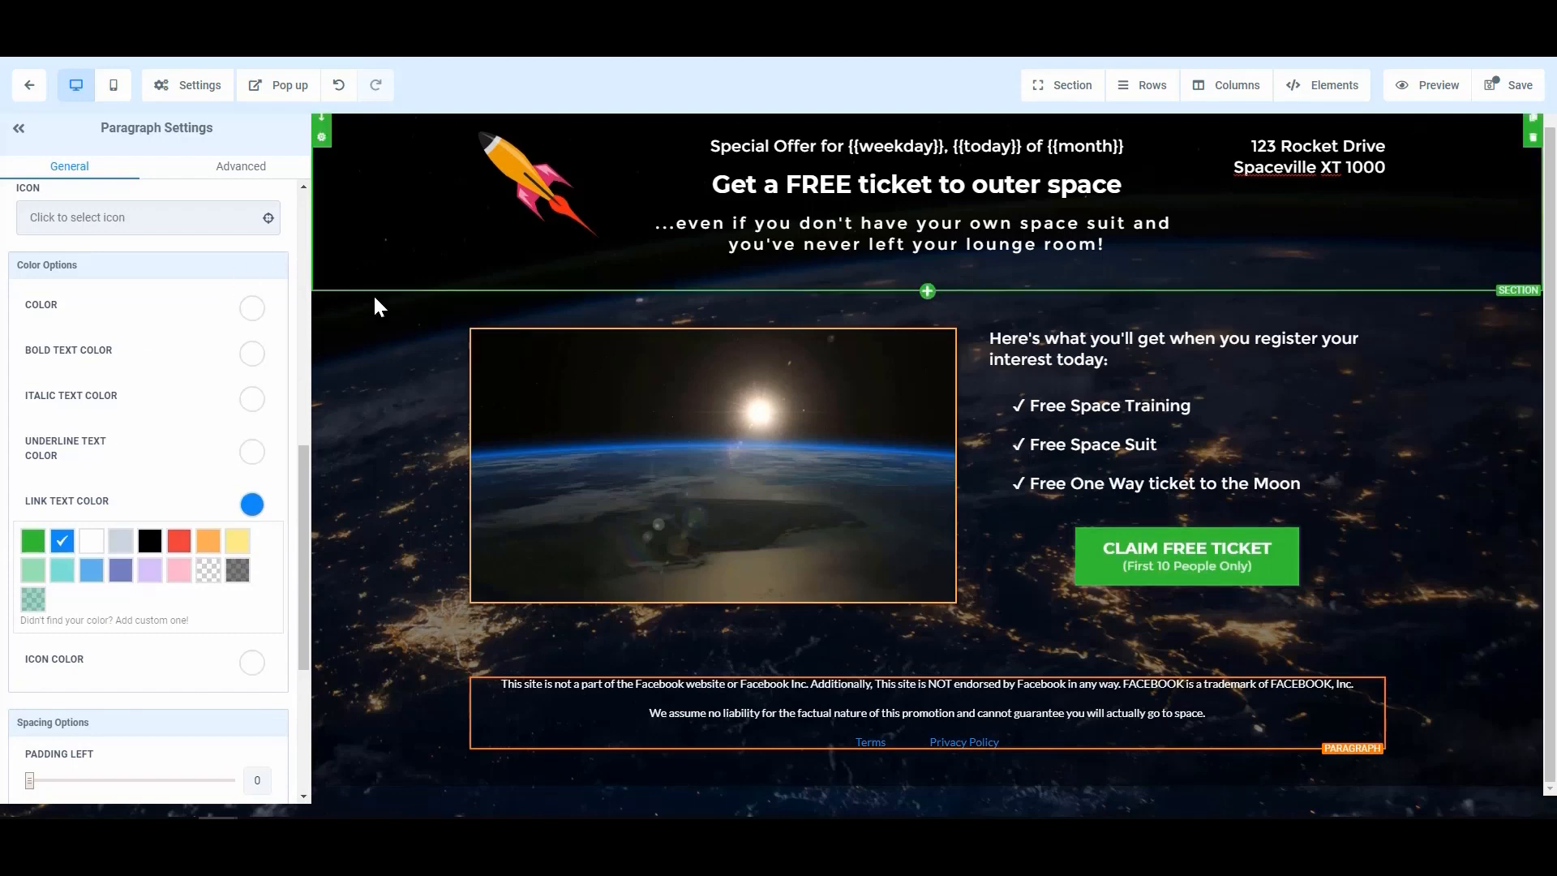
- Open the page's Typography settings to review the headline and content fonts and the text and link colors
{"action": "left_click", "coordinate": [195, 85]}
{"action": "left_click", "coordinate": [194, 197]}
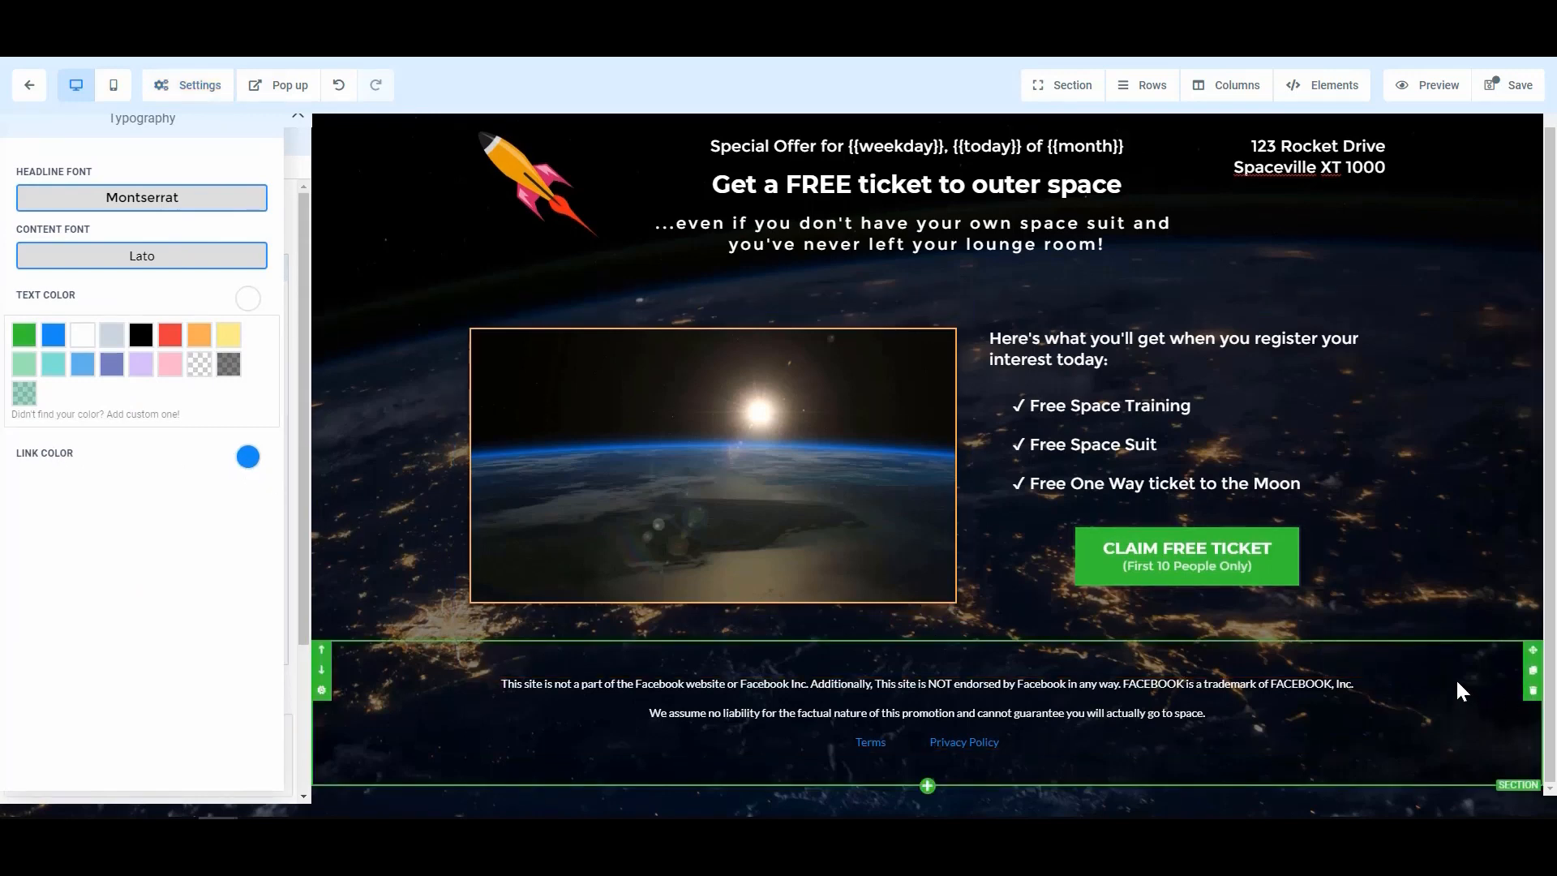
{"action": "scroll", "coordinate": [1031, 490], "scroll_direction": "up", "scroll_amount": 1}
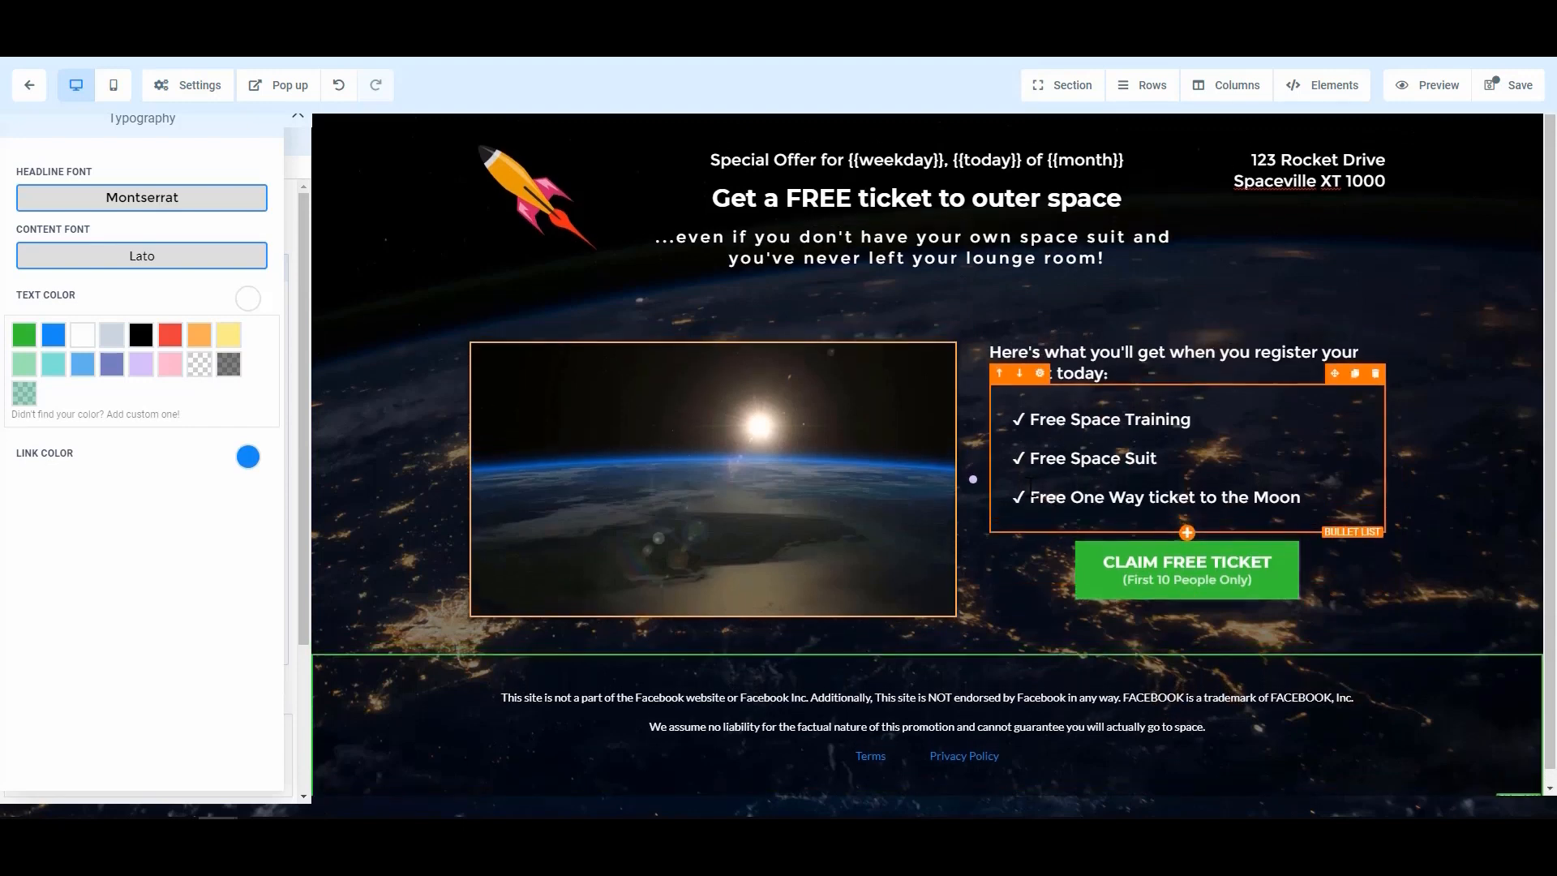
- Save the page and preview it, checking the weekday, date and month in the special offer line
{"action": "left_click", "coordinate": [1524, 84]}
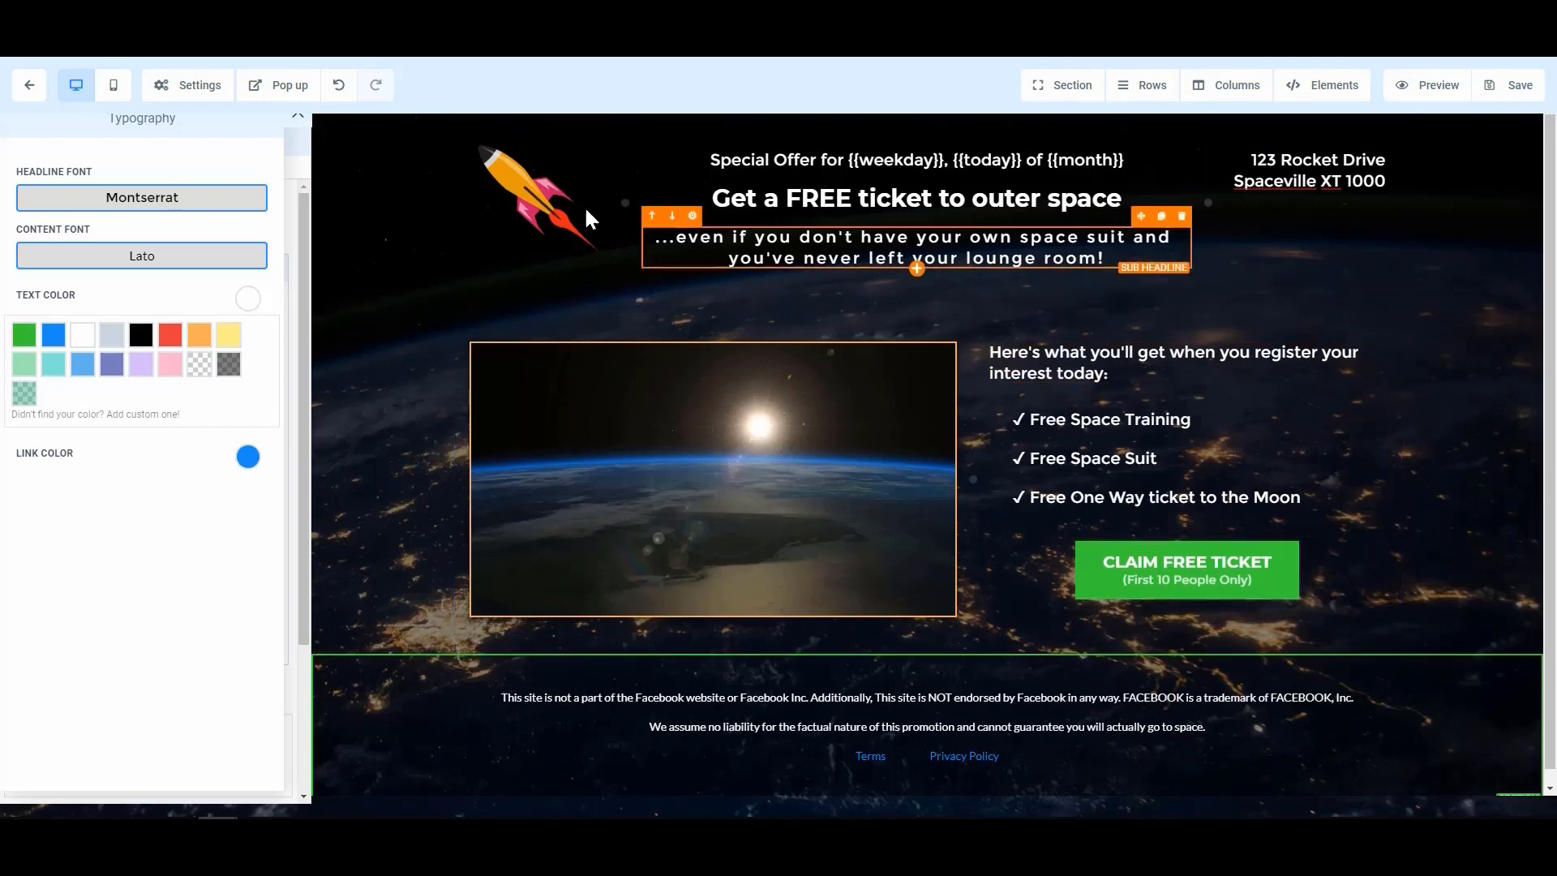
{"action": "left_click", "coordinate": [1430, 90]}
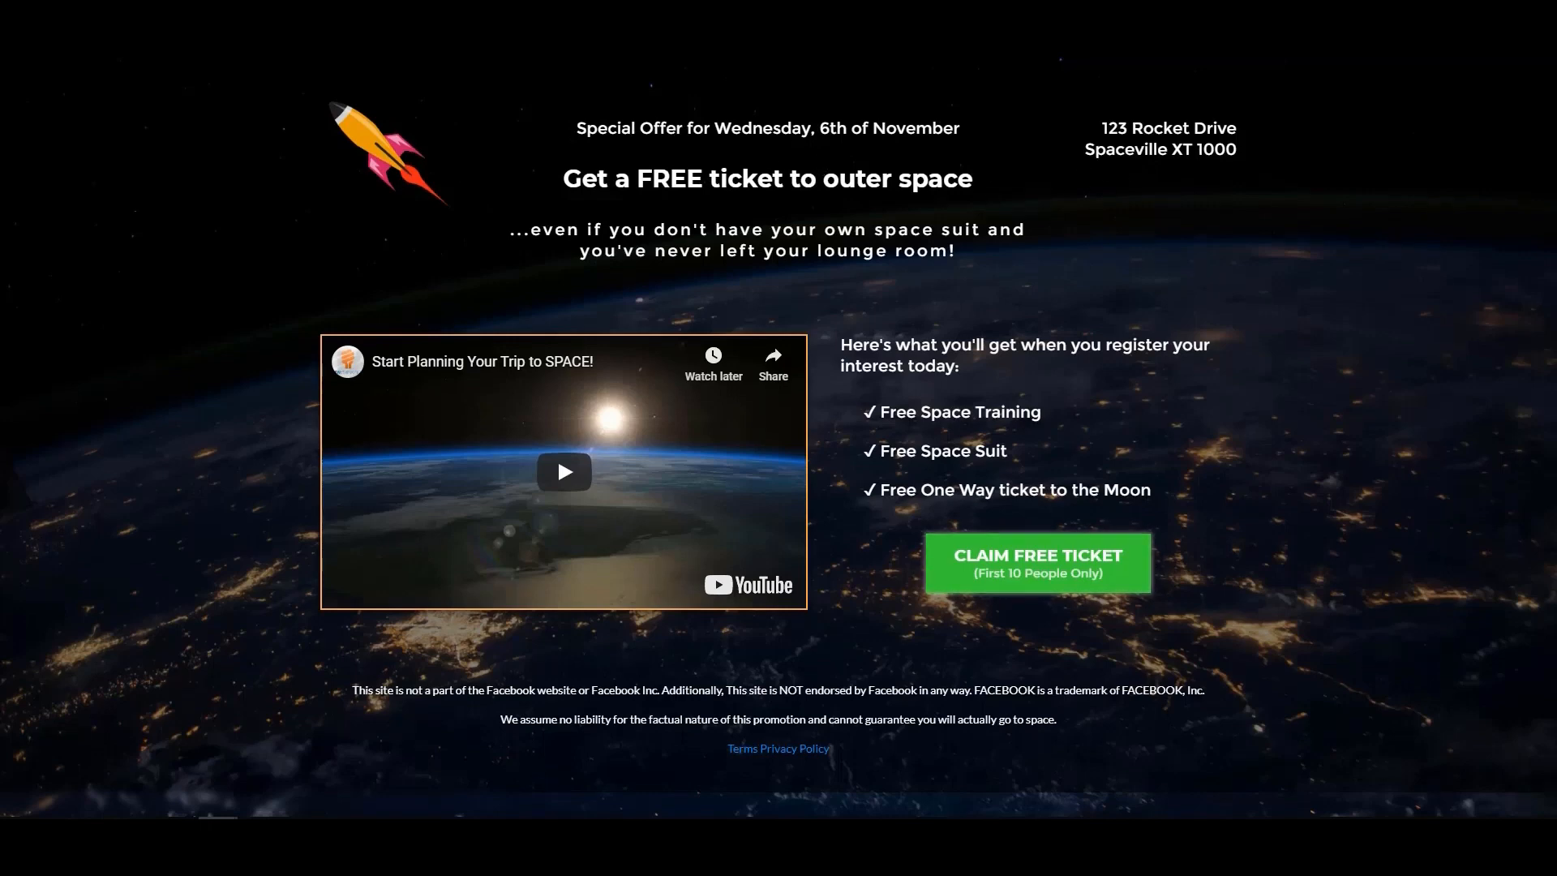
{"action": "left_click_drag", "start_coordinate": [711, 129], "coordinate": [992, 130]}
{"action": "left_click", "coordinate": [992, 130]}
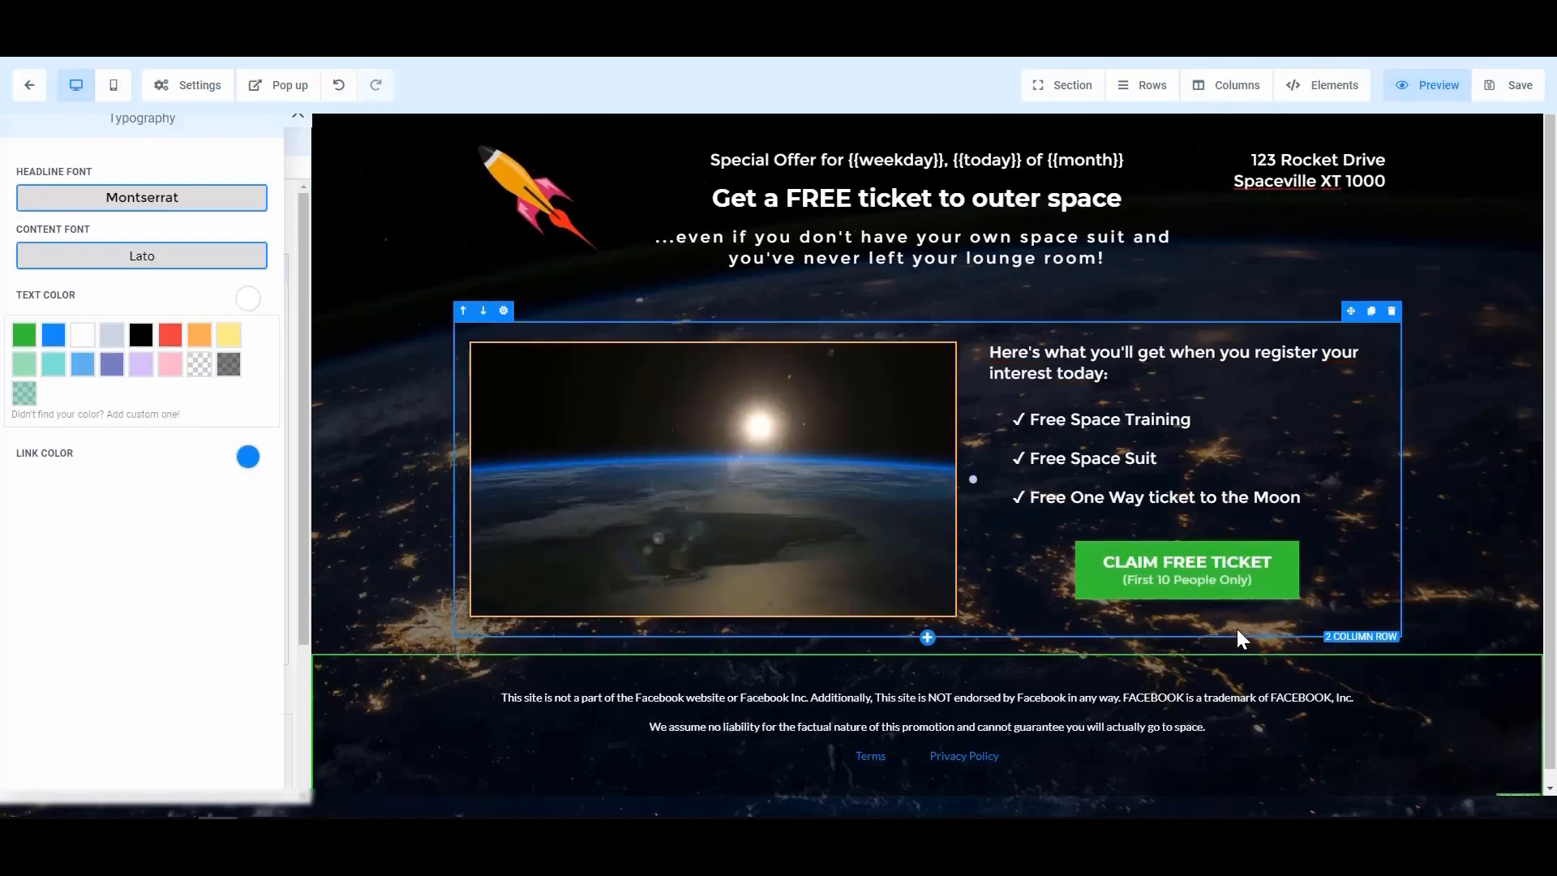
- Open the page's popup and add a one-column row containing a headline element
{"action": "left_click", "coordinate": [1185, 577]}
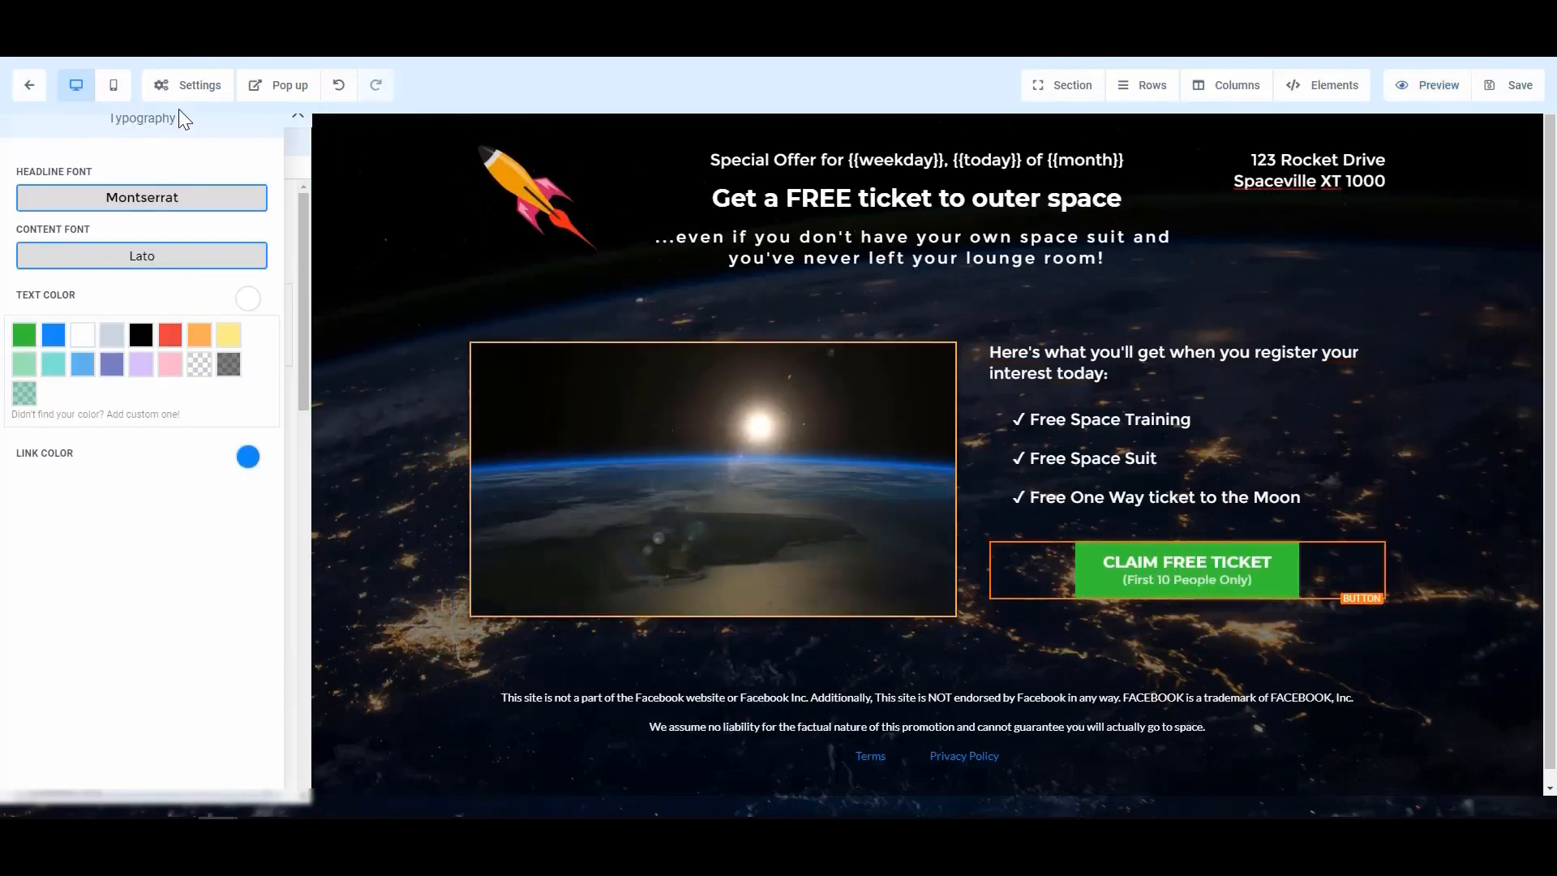
{"action": "left_click", "coordinate": [267, 94]}
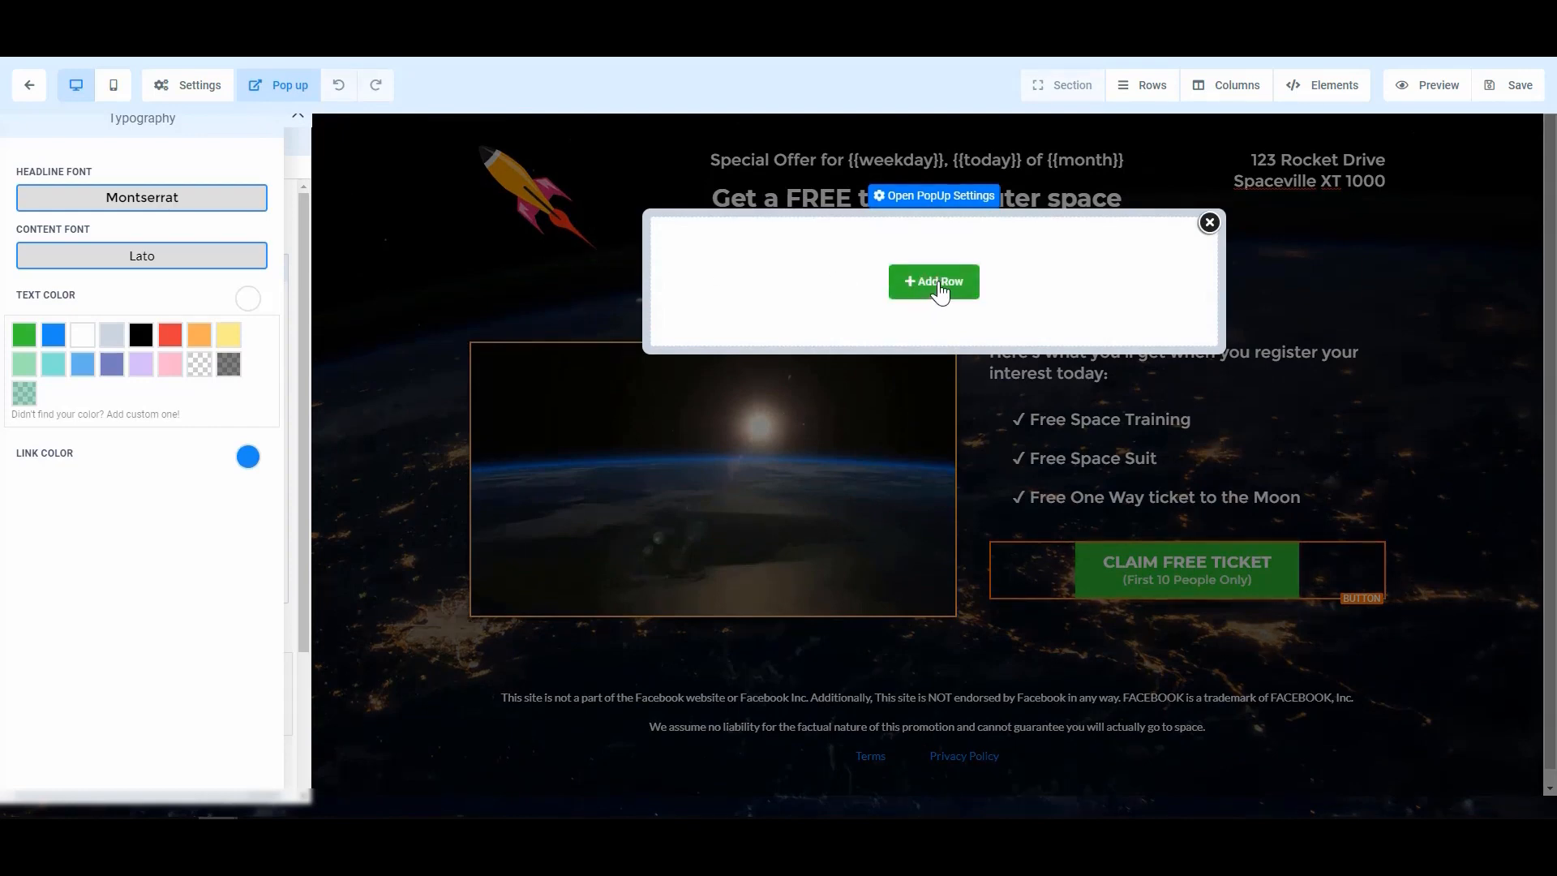
{"action": "left_click", "coordinate": [941, 288]}
{"action": "left_click", "coordinate": [1345, 225]}
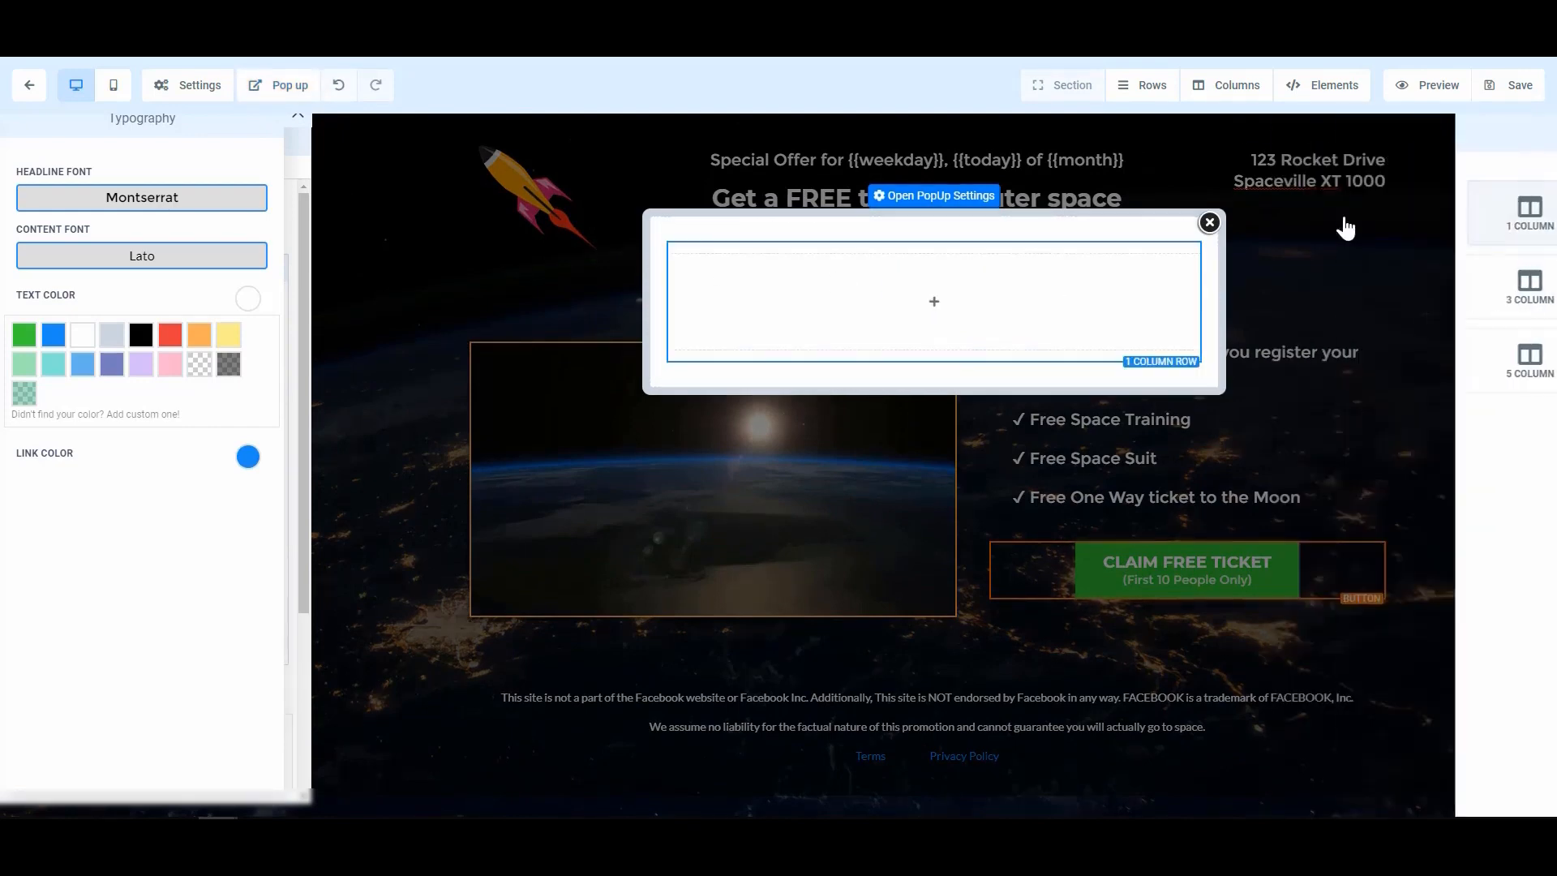
{"action": "left_click", "coordinate": [936, 301]}
{"action": "left_click", "coordinate": [1302, 249]}
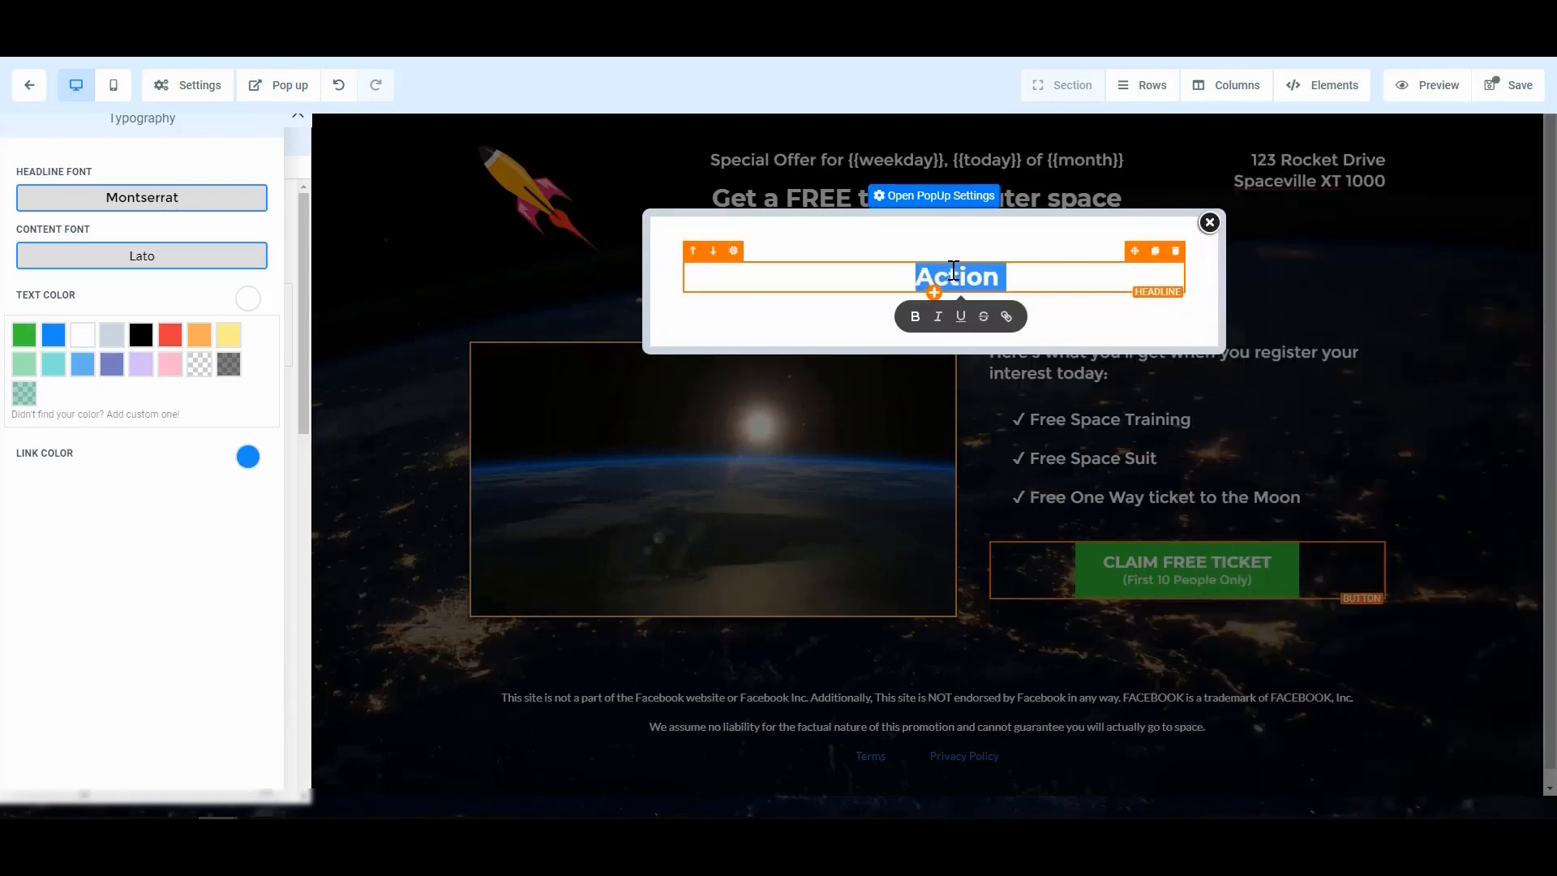
- Set the page text color to black and replace the popup headline with "To who and where do we send your free ticket?"
{"action": "triple_click", "coordinate": [954, 270]}
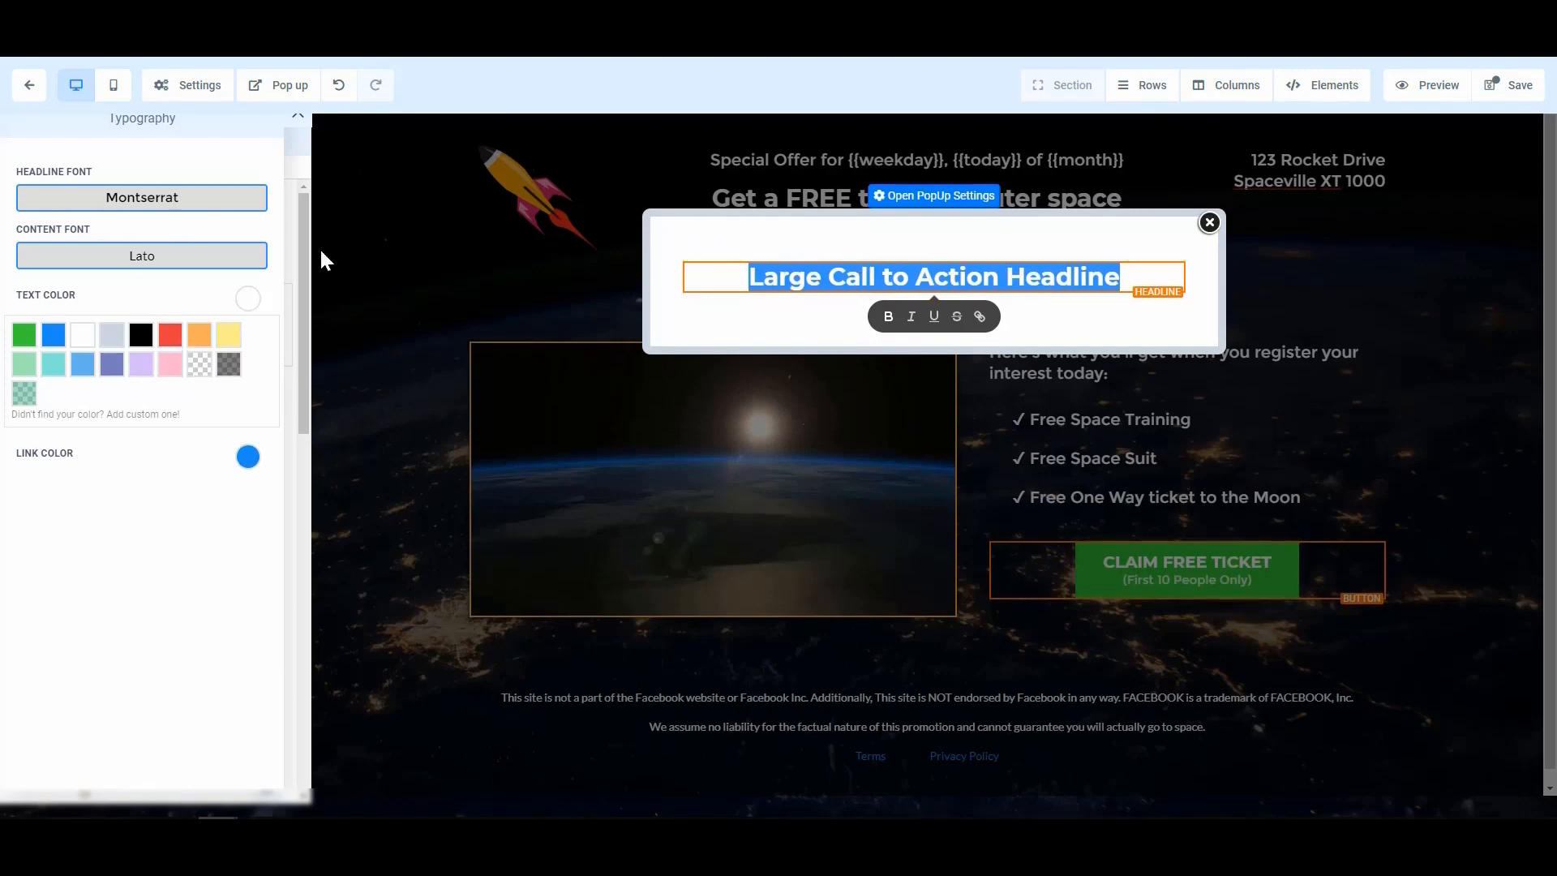
{"action": "left_click", "coordinate": [142, 335]}
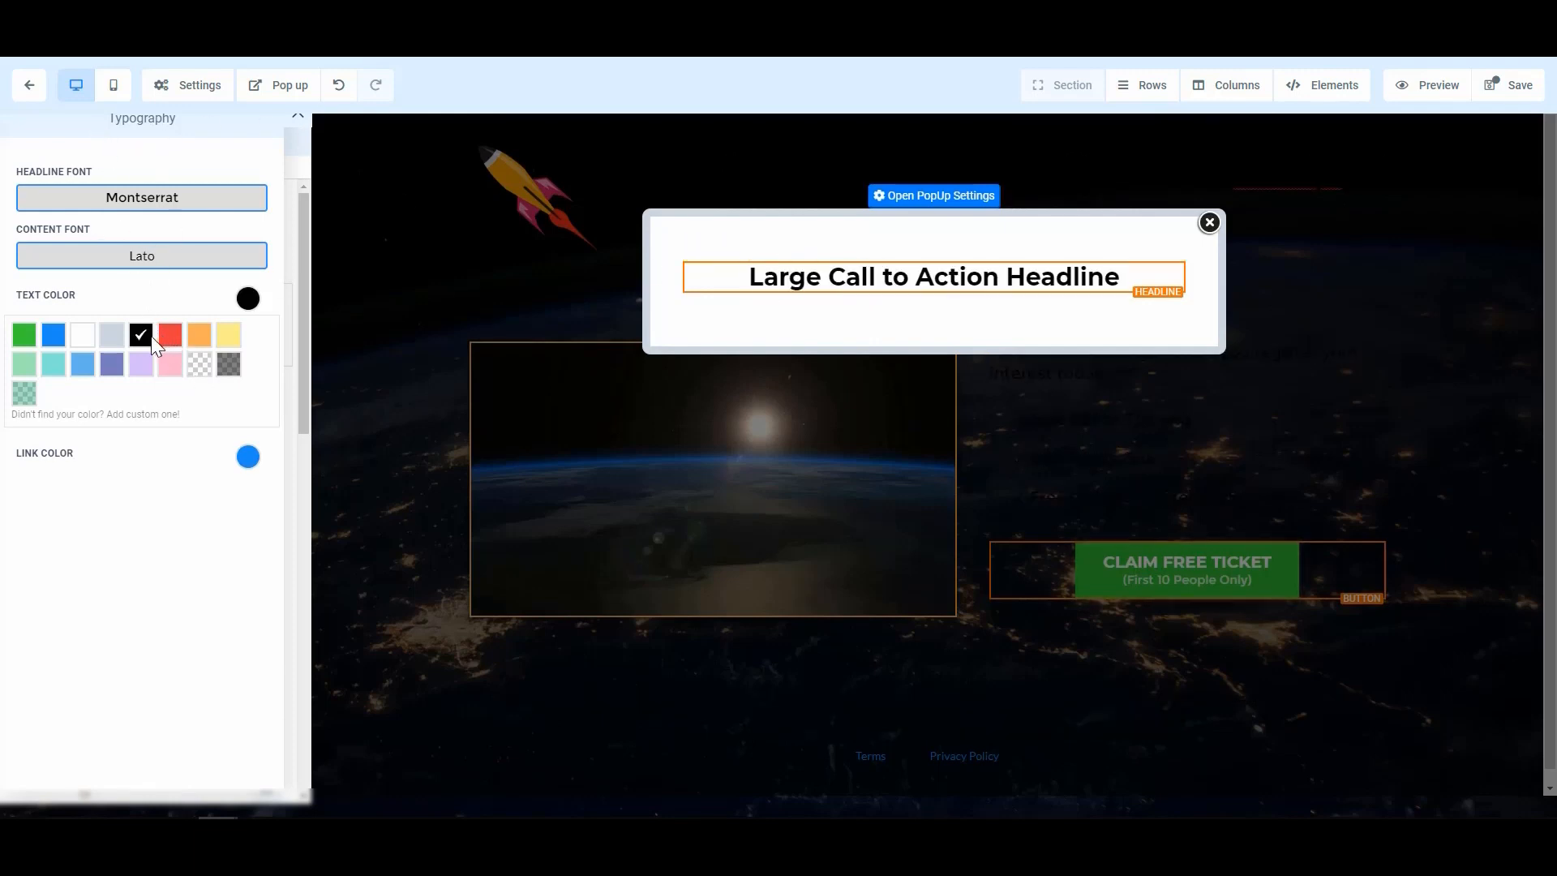
{"action": "triple_click", "coordinate": [945, 285]}
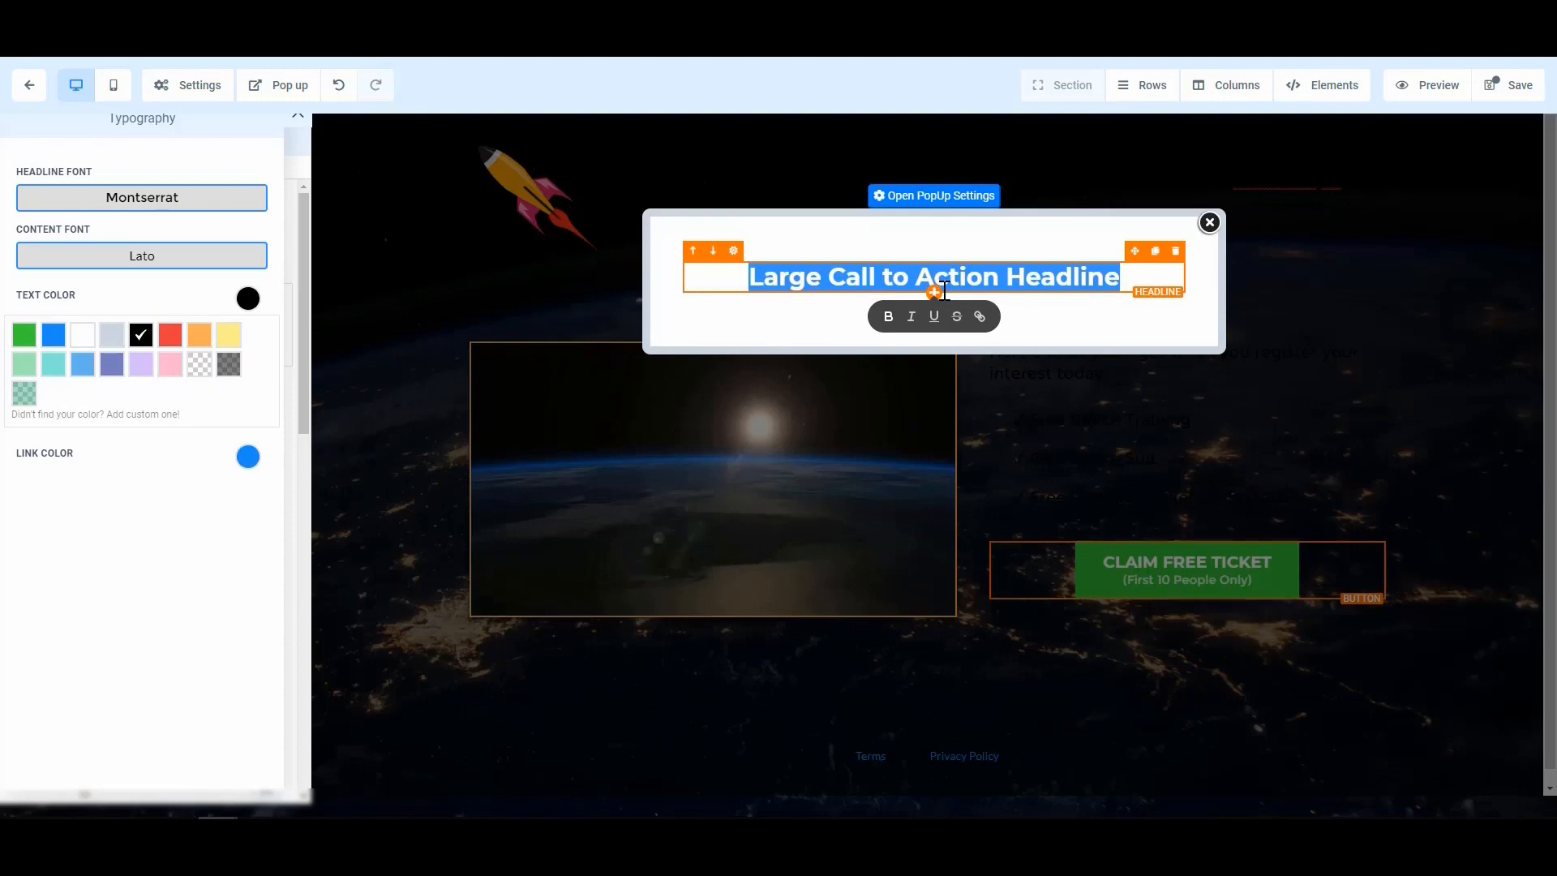
{"action": "type", "text": "To who and where do we send your free ticket?"}
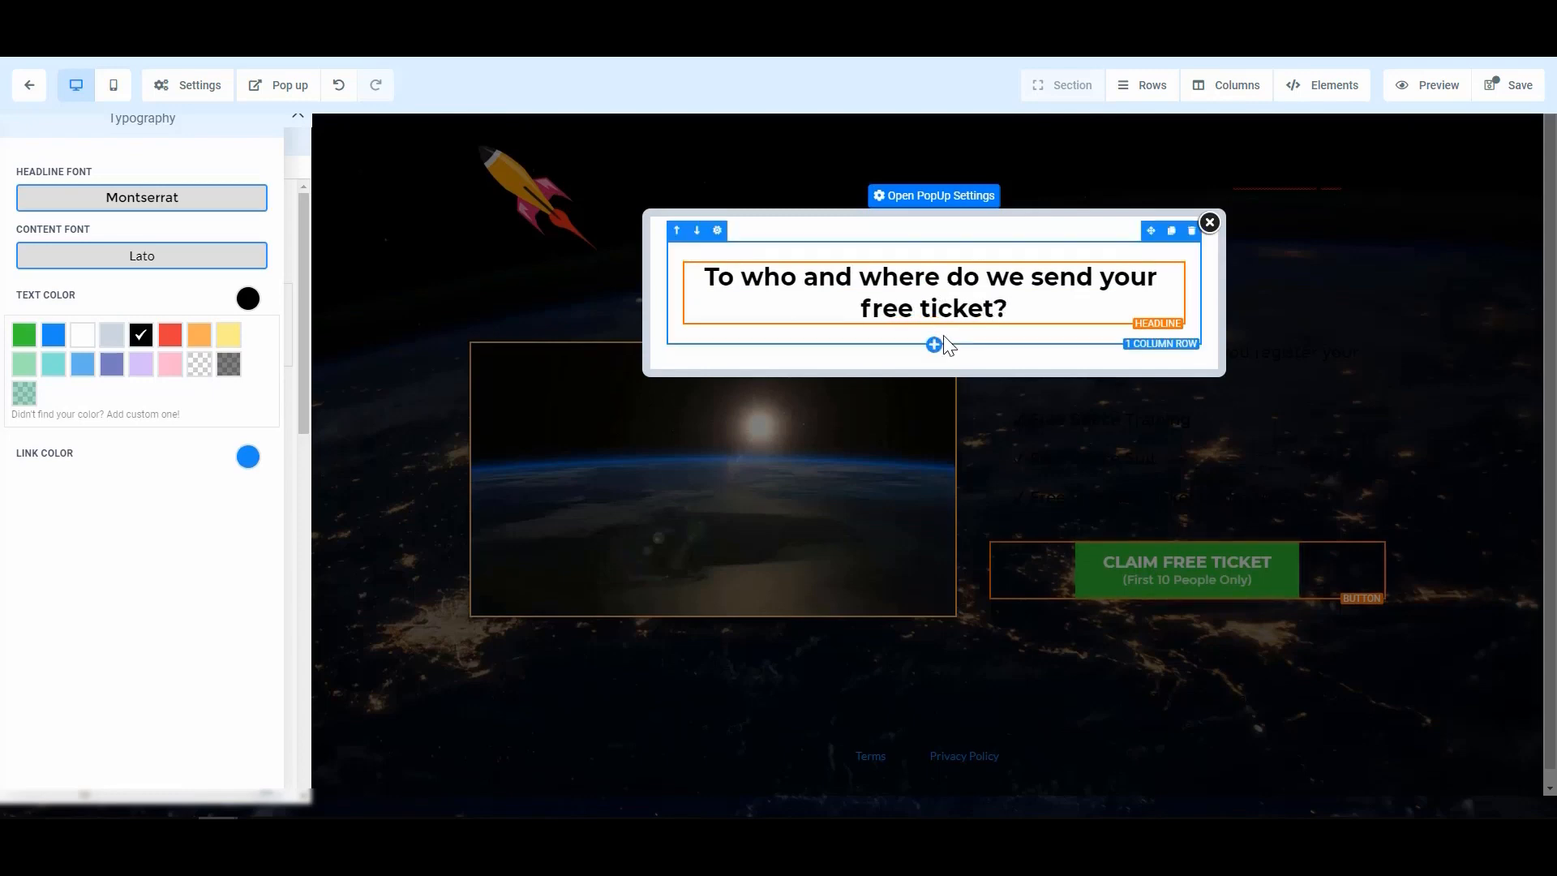
- Add a form element below the popup headline and assign the Plateau Facebook Ad form to it
{"action": "left_click", "coordinate": [933, 344]}
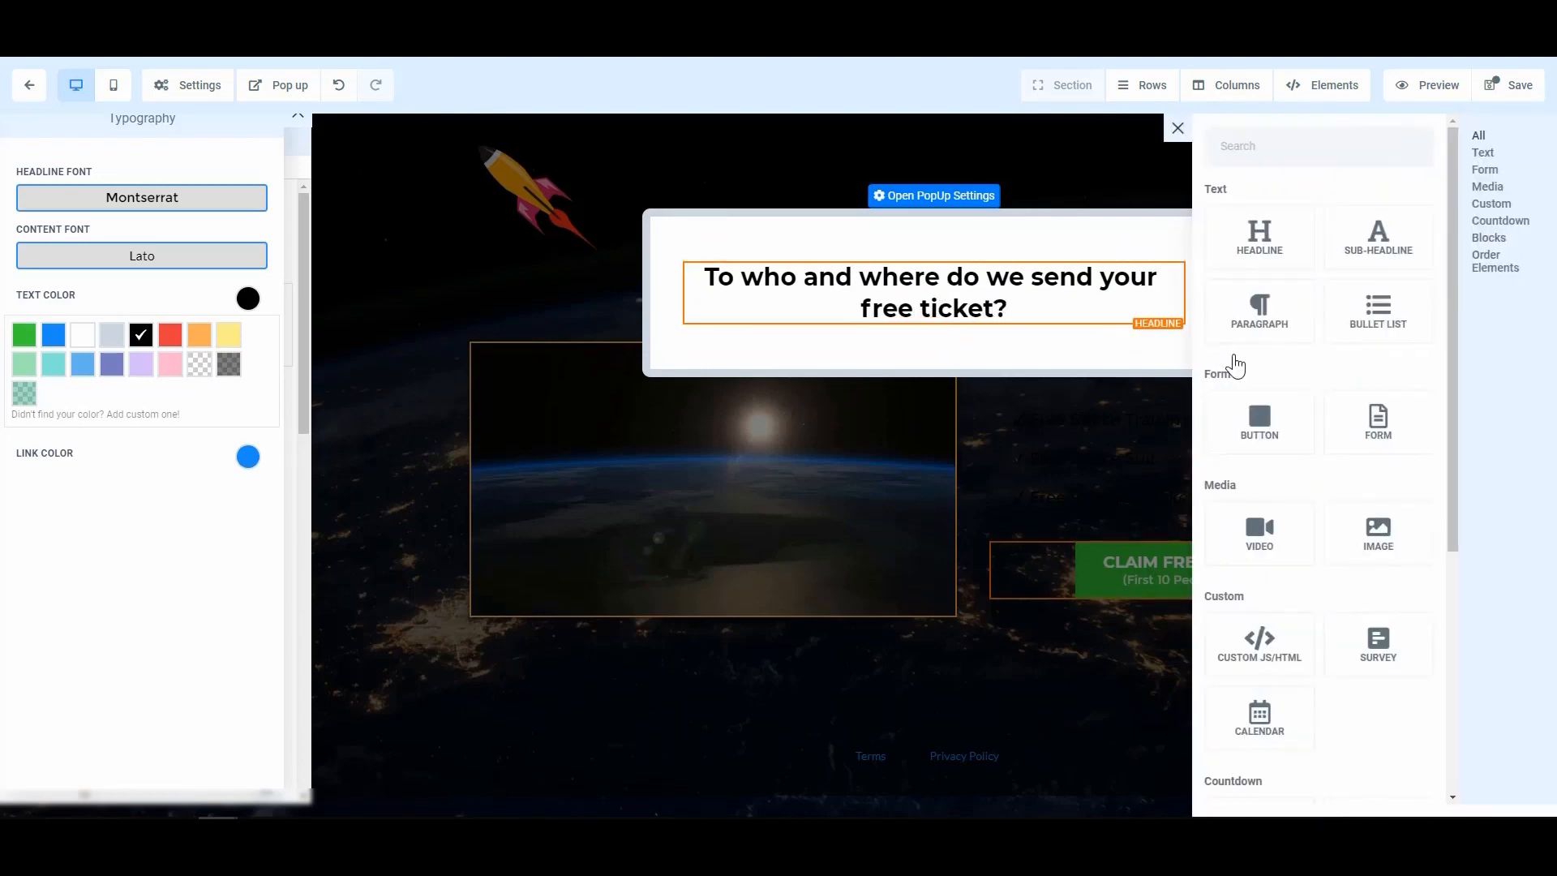
{"action": "left_click", "coordinate": [1378, 426]}
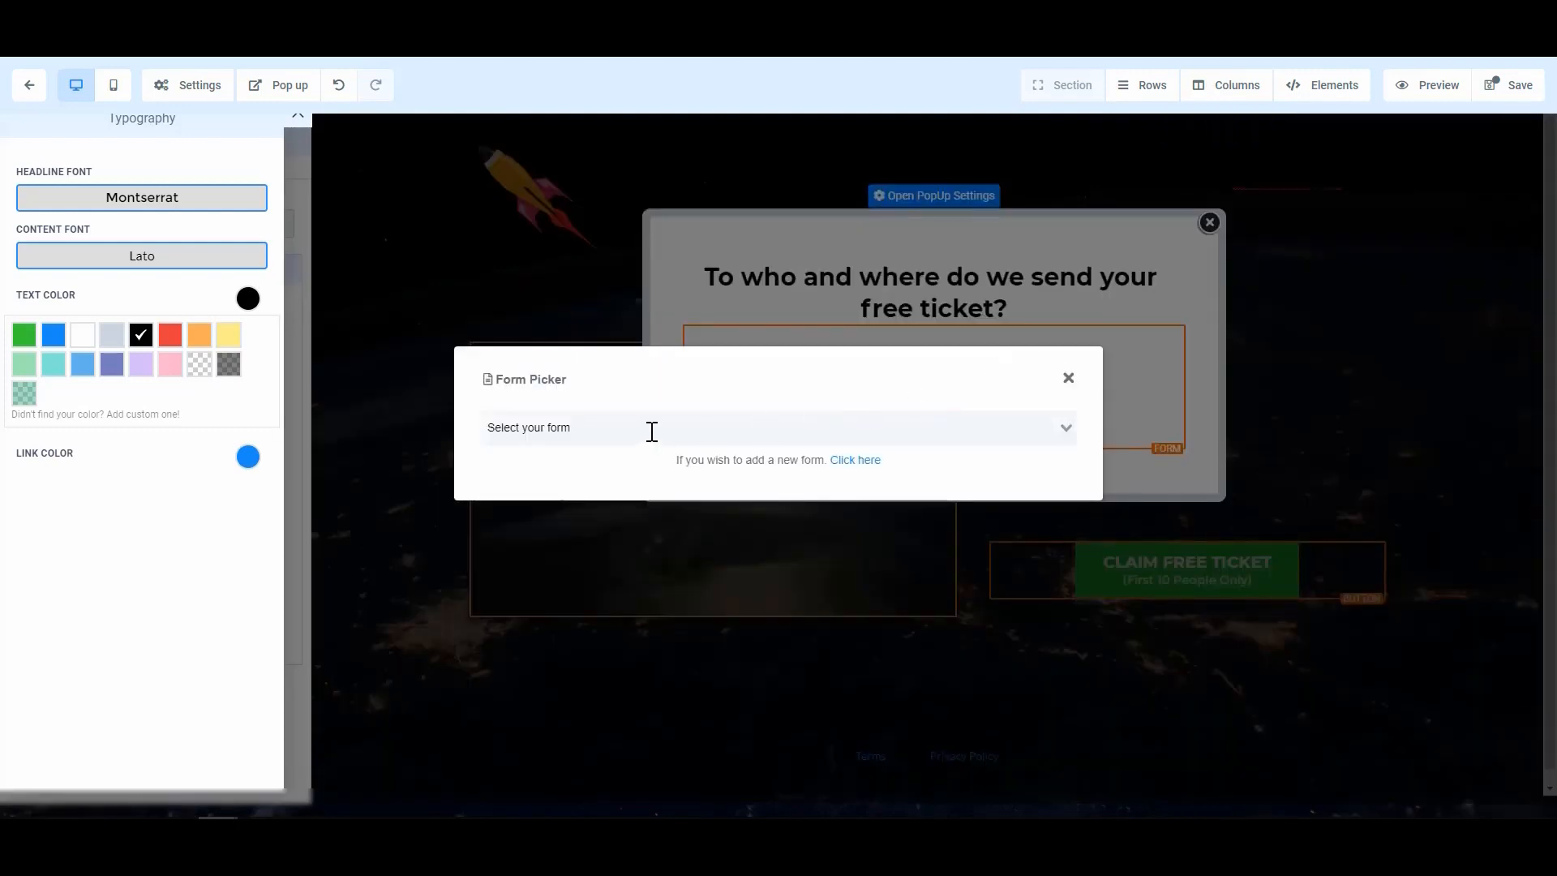
{"action": "left_click", "coordinate": [652, 431]}
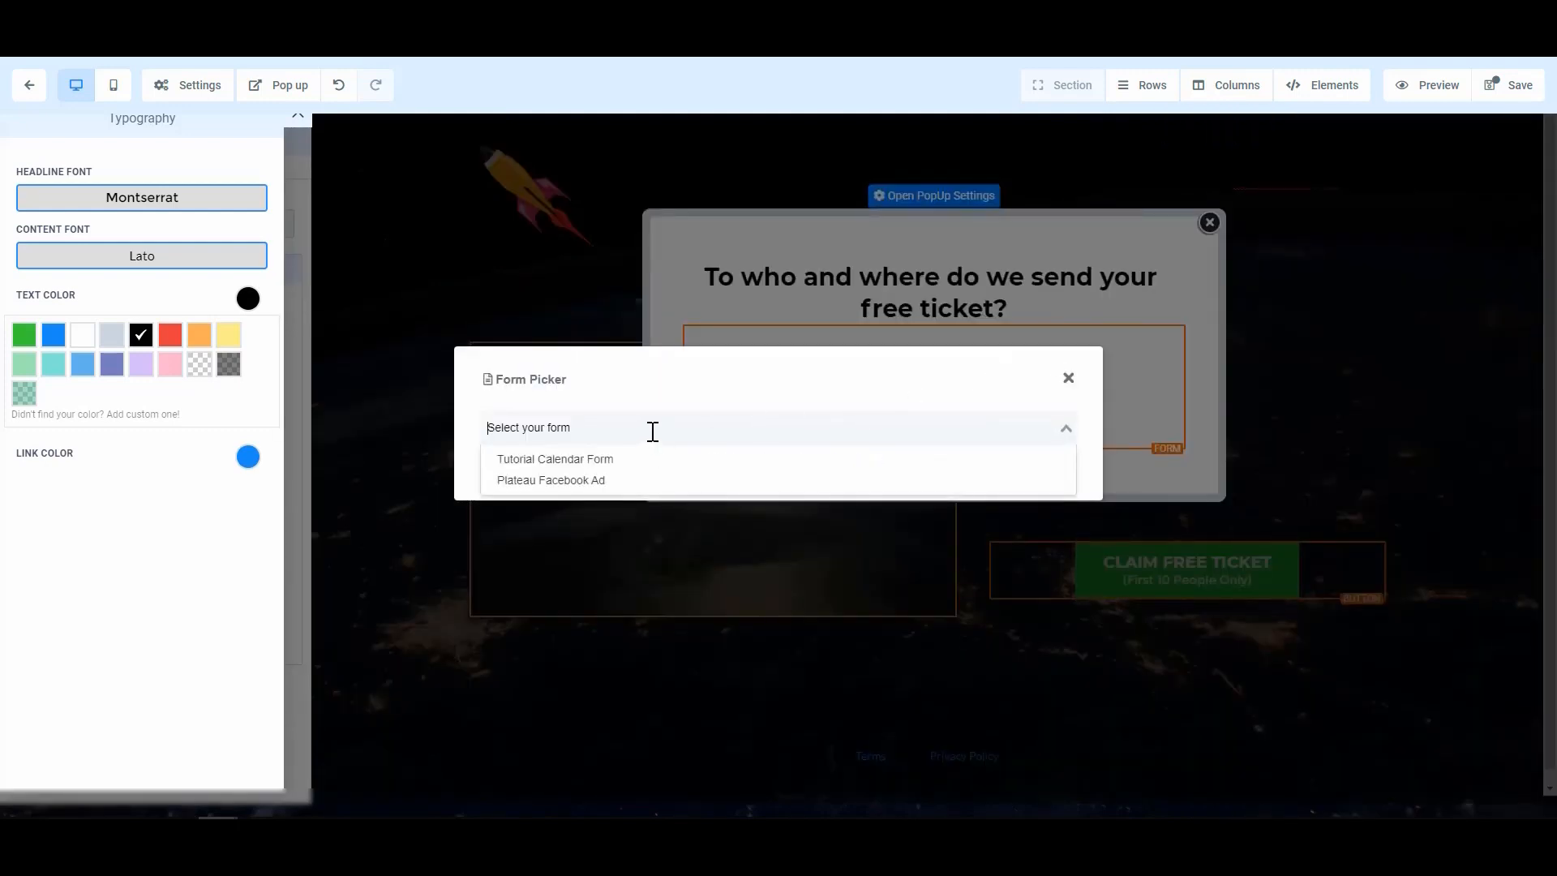
{"action": "left_click", "coordinate": [584, 485]}
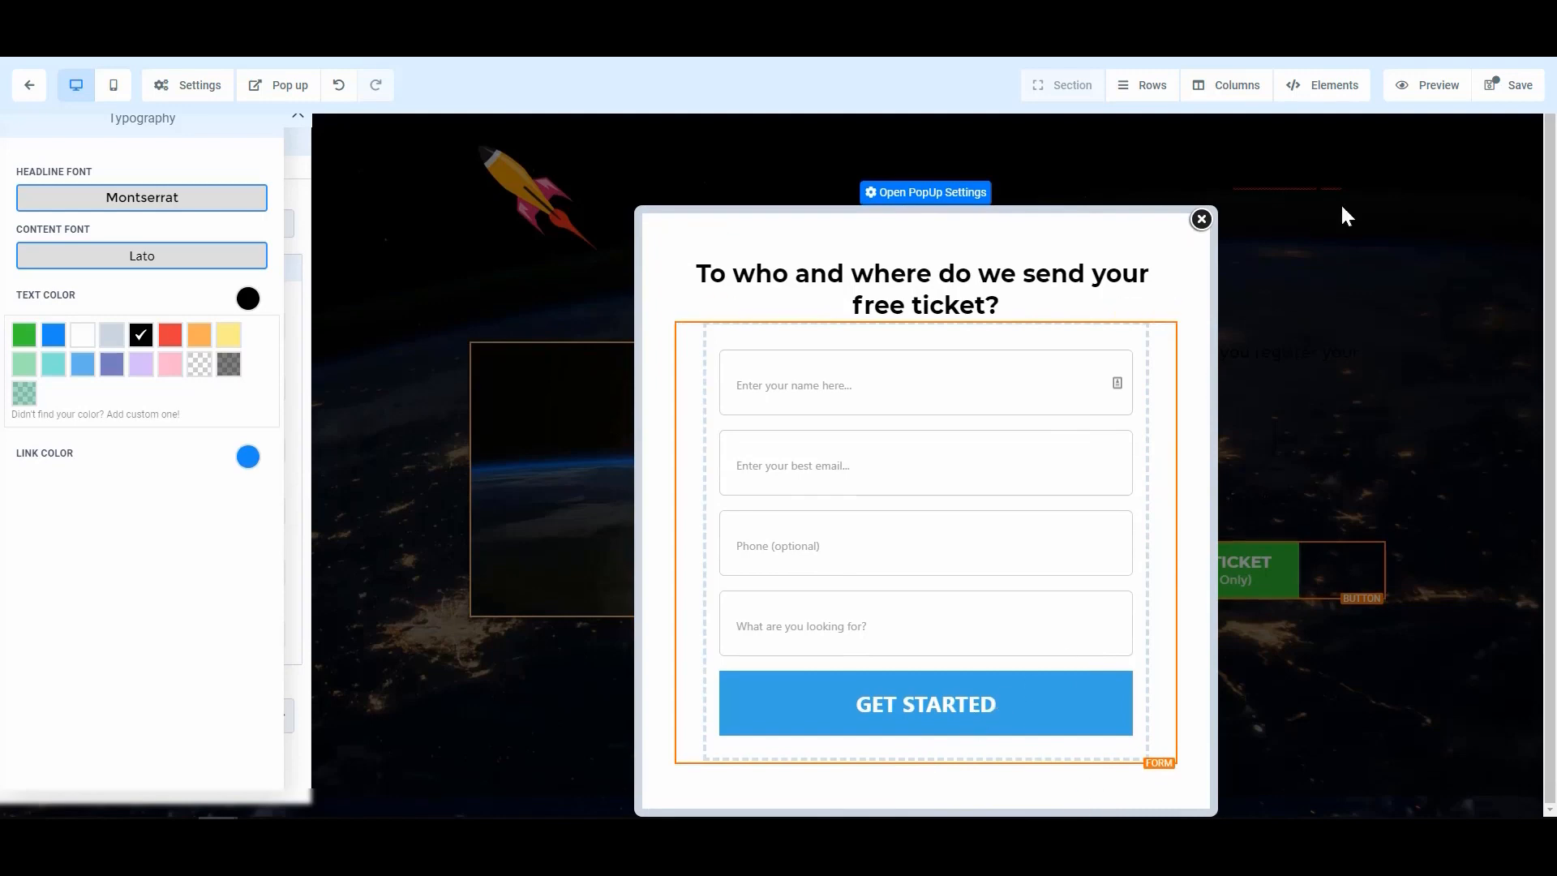
- Save the page, preview it and try the Claim Free Ticket button
{"action": "left_click", "coordinate": [1509, 96]}
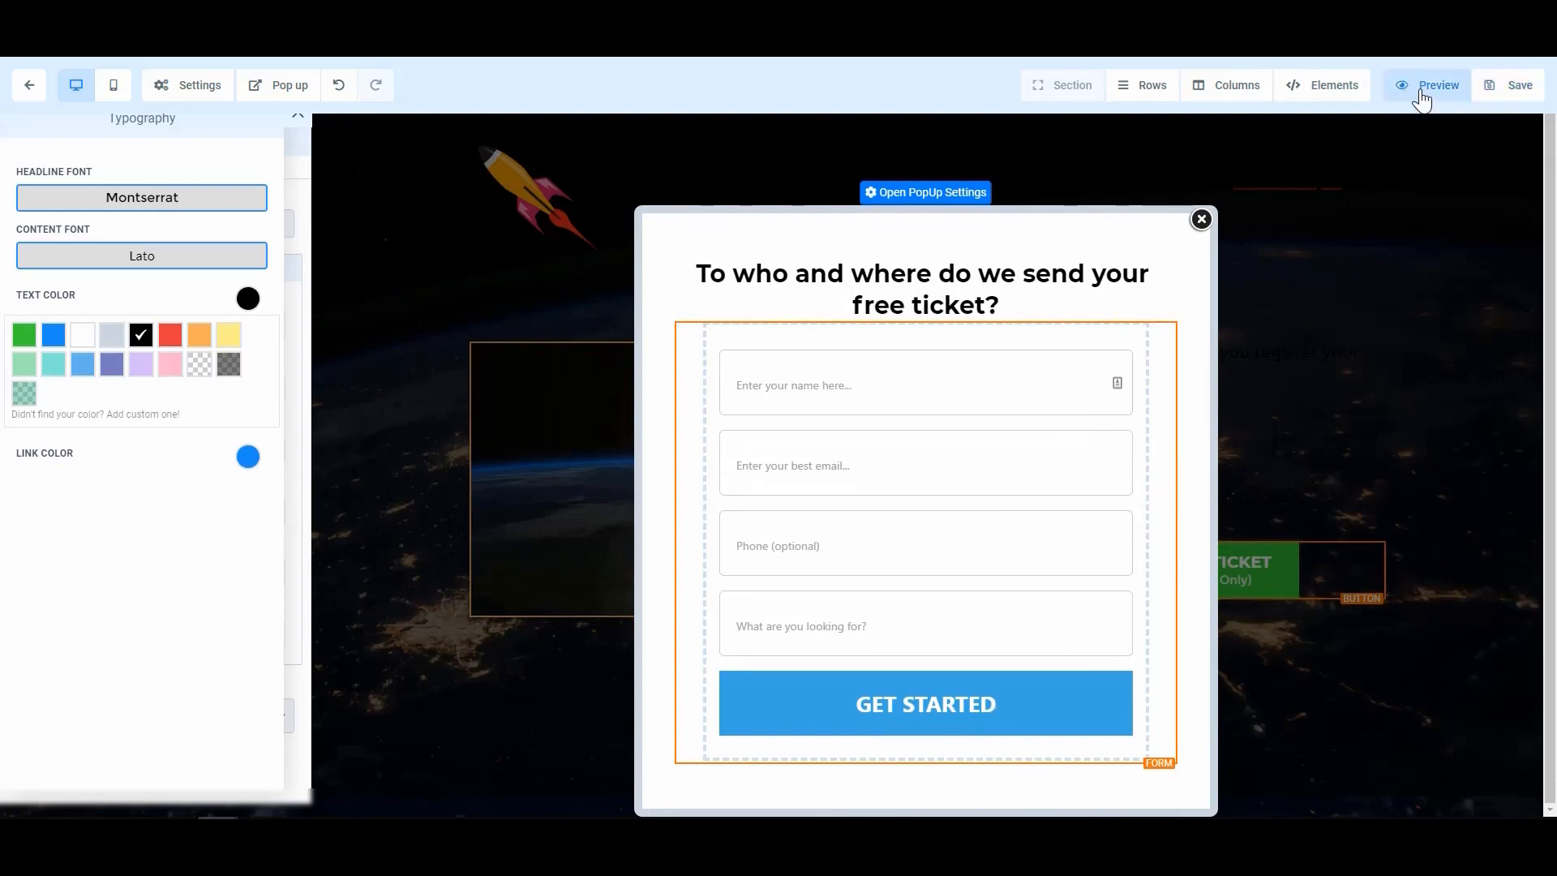
{"action": "left_click", "coordinate": [1426, 88]}
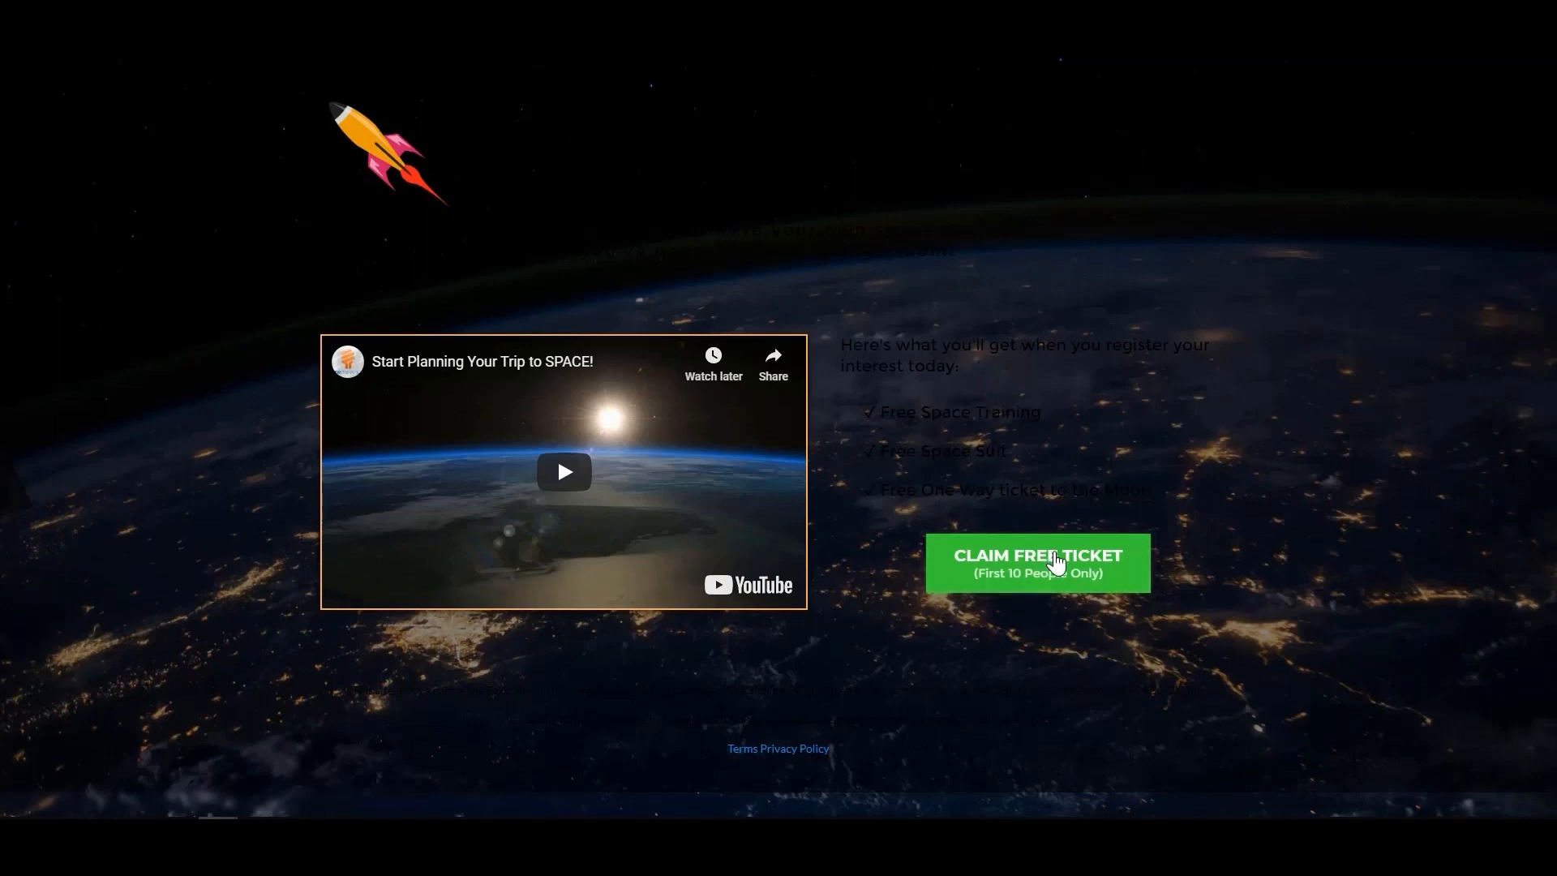
{"action": "left_click", "coordinate": [1056, 562]}
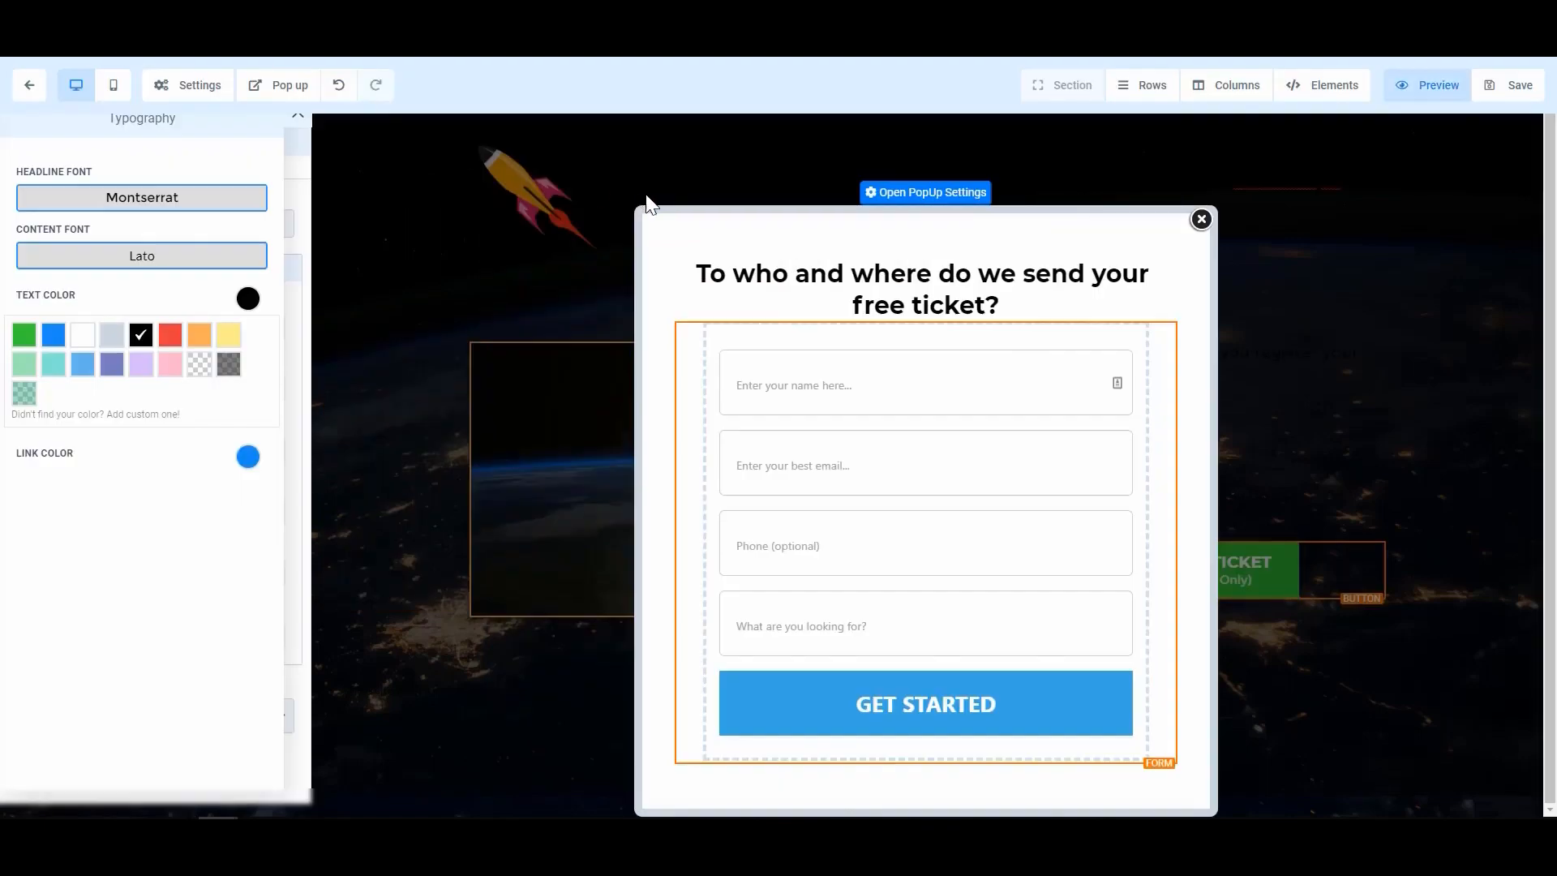
- Set the page-wide text color back to white
{"action": "triple_click", "coordinate": [932, 287]}
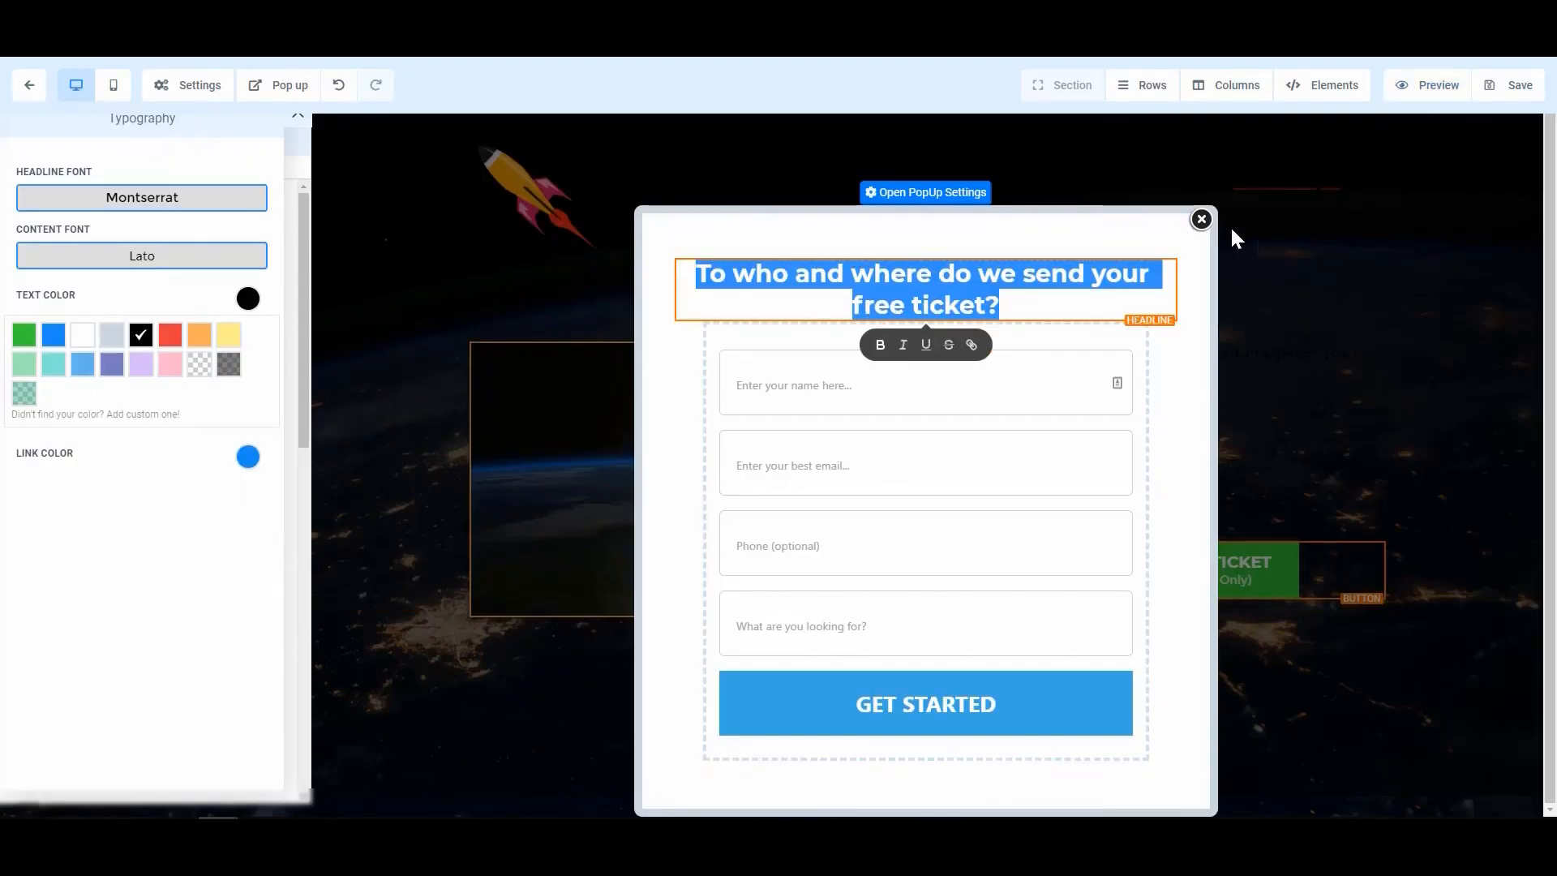
{"action": "left_click", "coordinate": [247, 298]}
{"action": "left_click", "coordinate": [248, 298]}
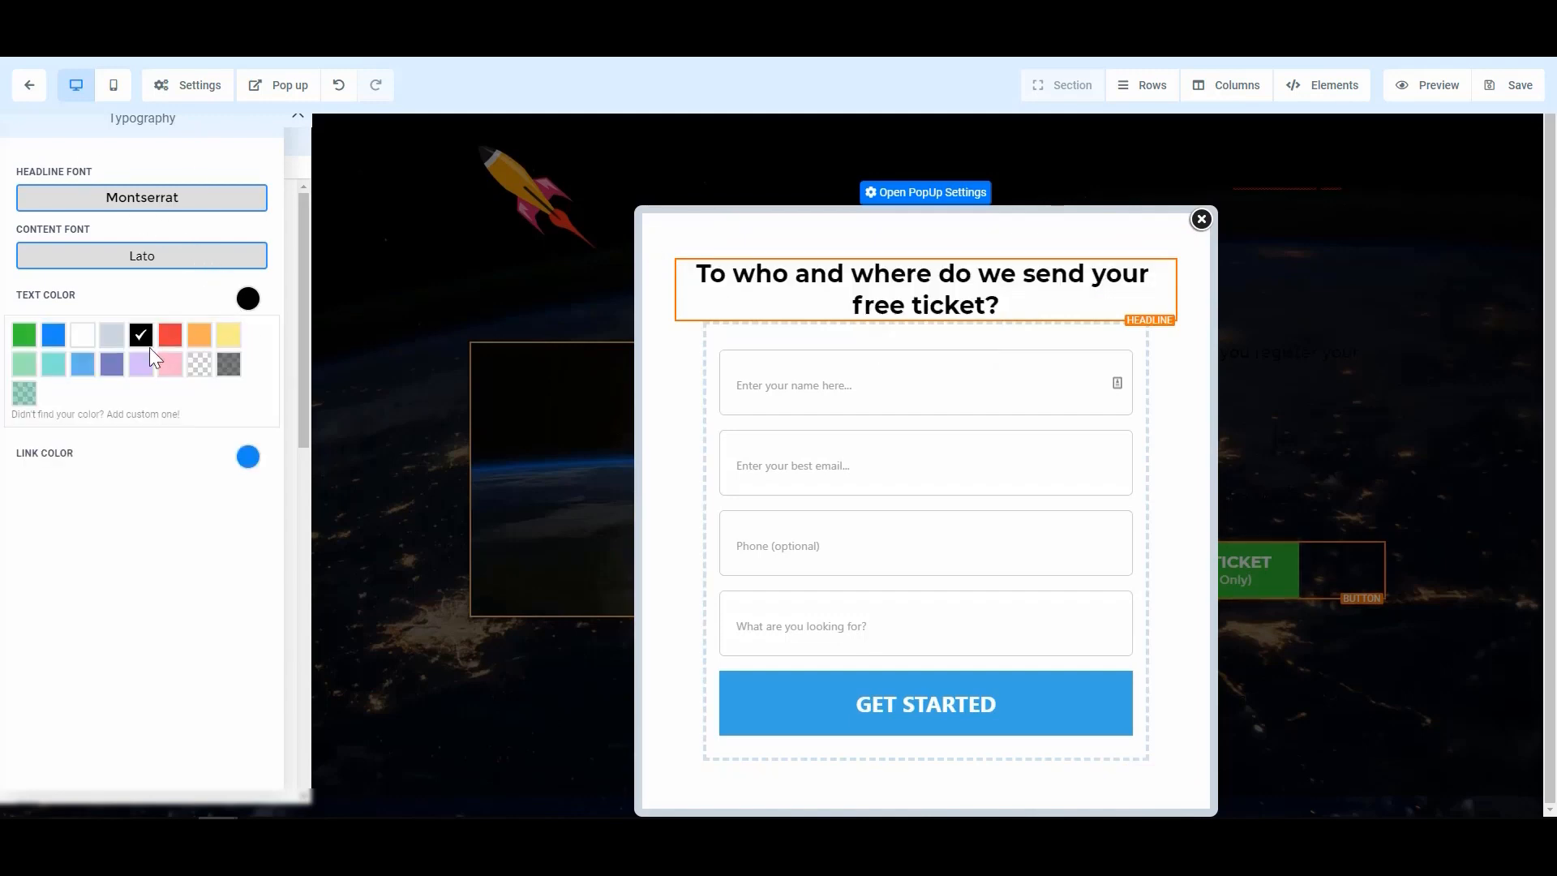
{"action": "left_click", "coordinate": [75, 341]}
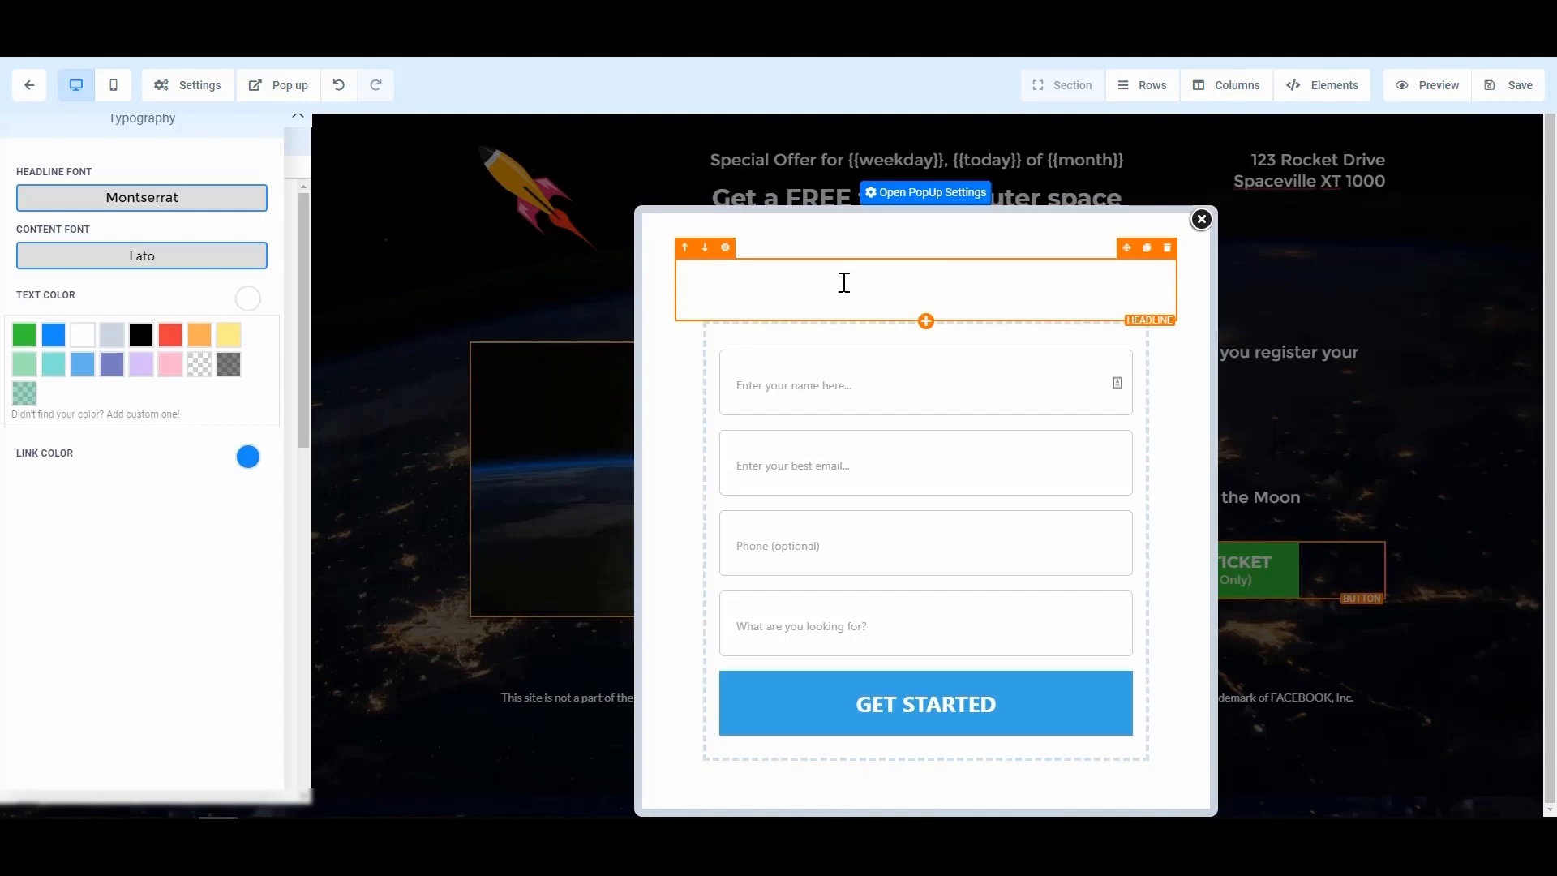
- In the popup headline's own settings, set both the text color and the bold text color to black
{"action": "left_click", "coordinate": [727, 248]}
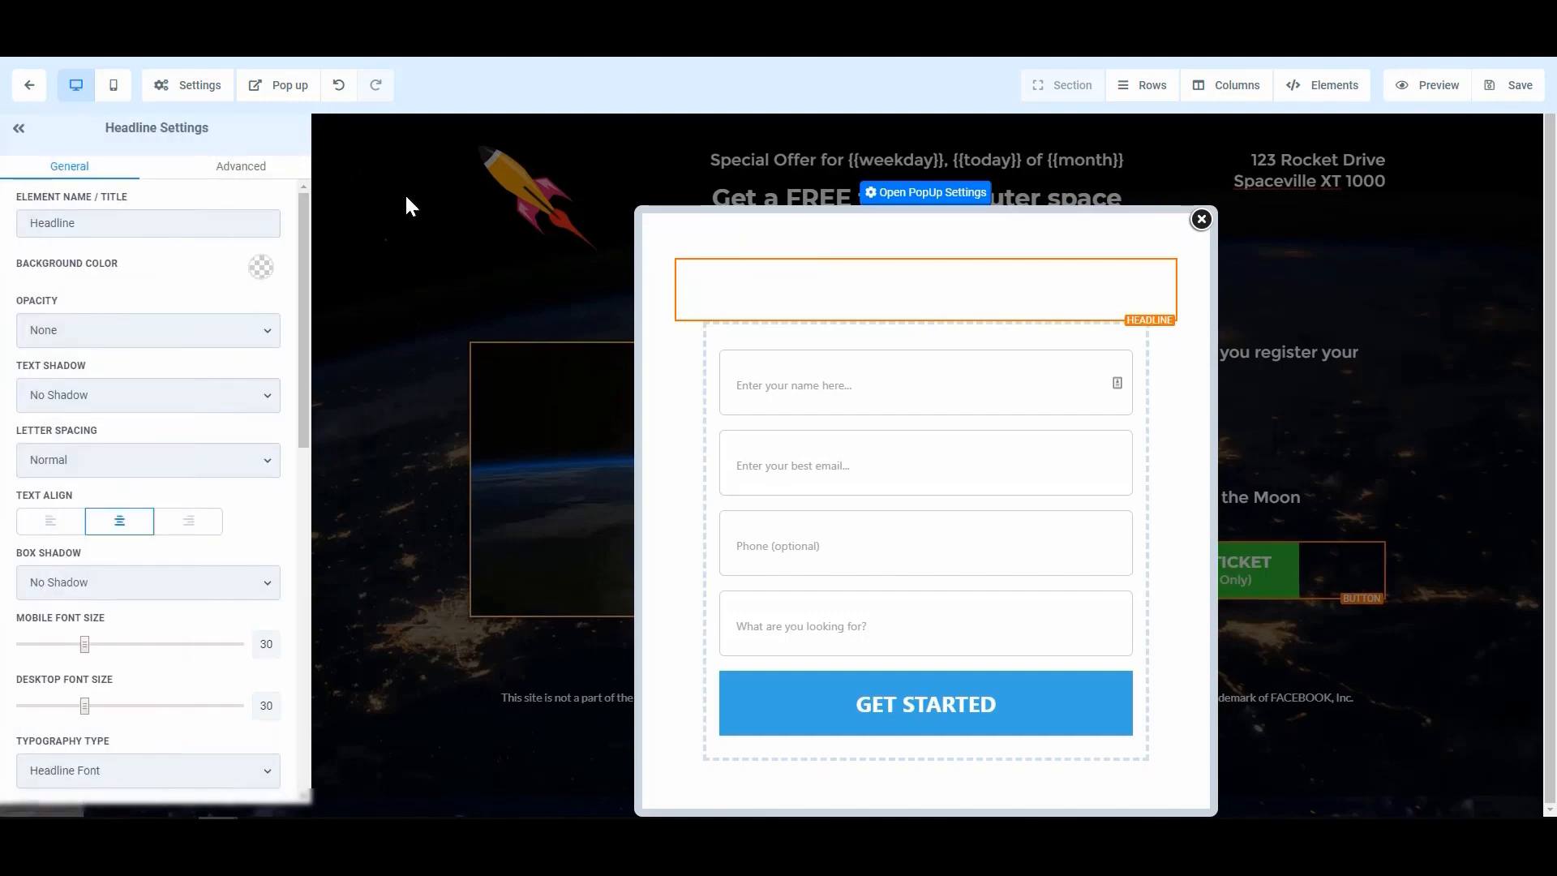
{"action": "scroll", "coordinate": [159, 438], "scroll_direction": "down", "scroll_amount": 8}
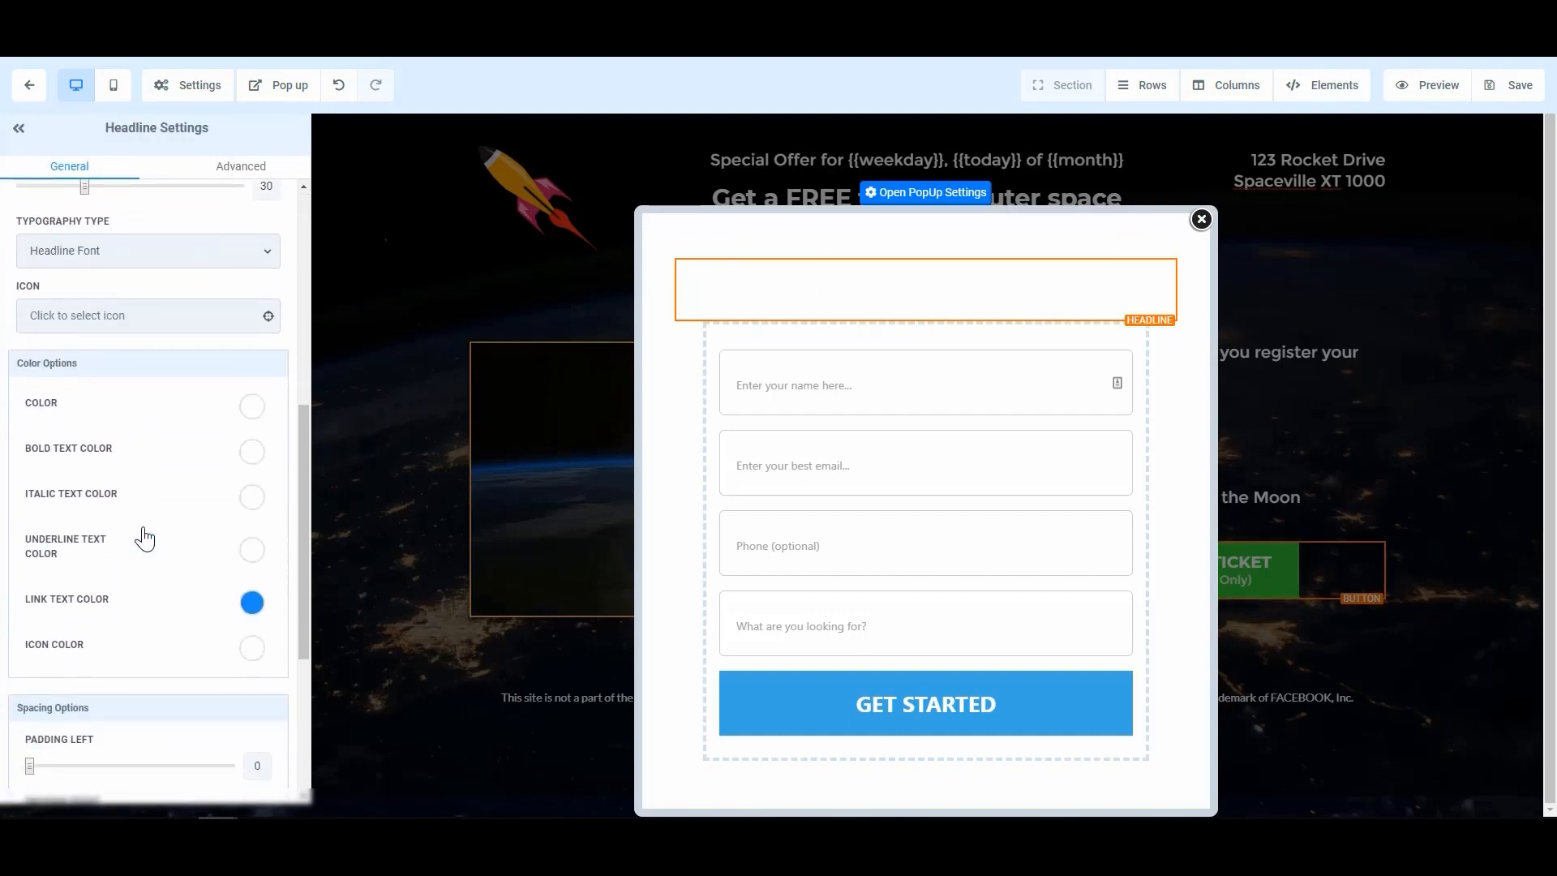
{"action": "left_click", "coordinate": [251, 302]}
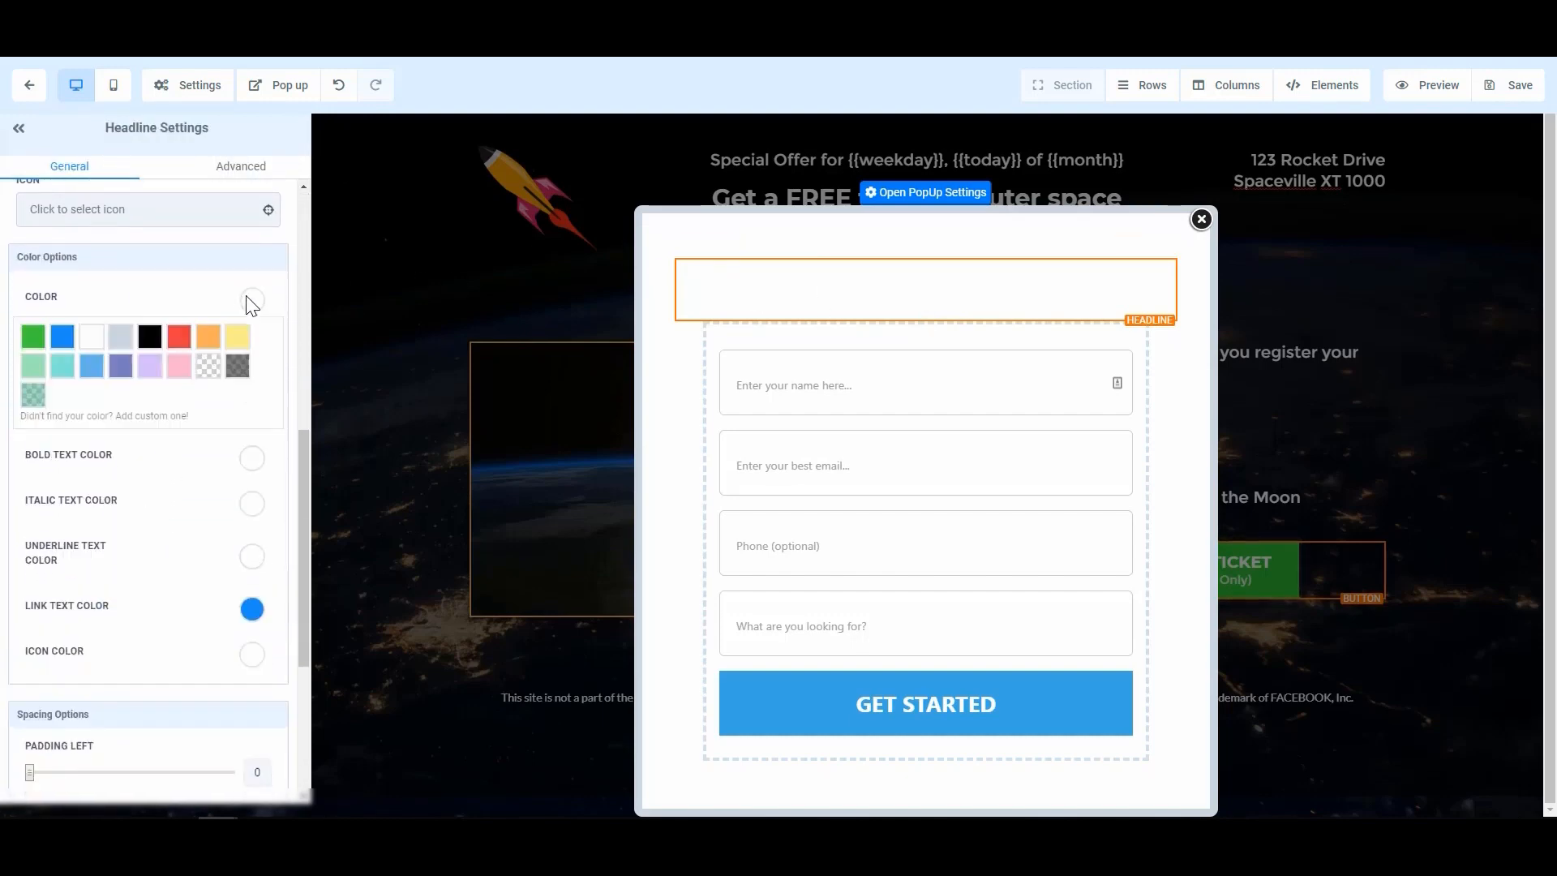
{"action": "left_click", "coordinate": [151, 341]}
{"action": "left_click", "coordinate": [946, 300]}
{"action": "triple_click", "coordinate": [946, 300]}
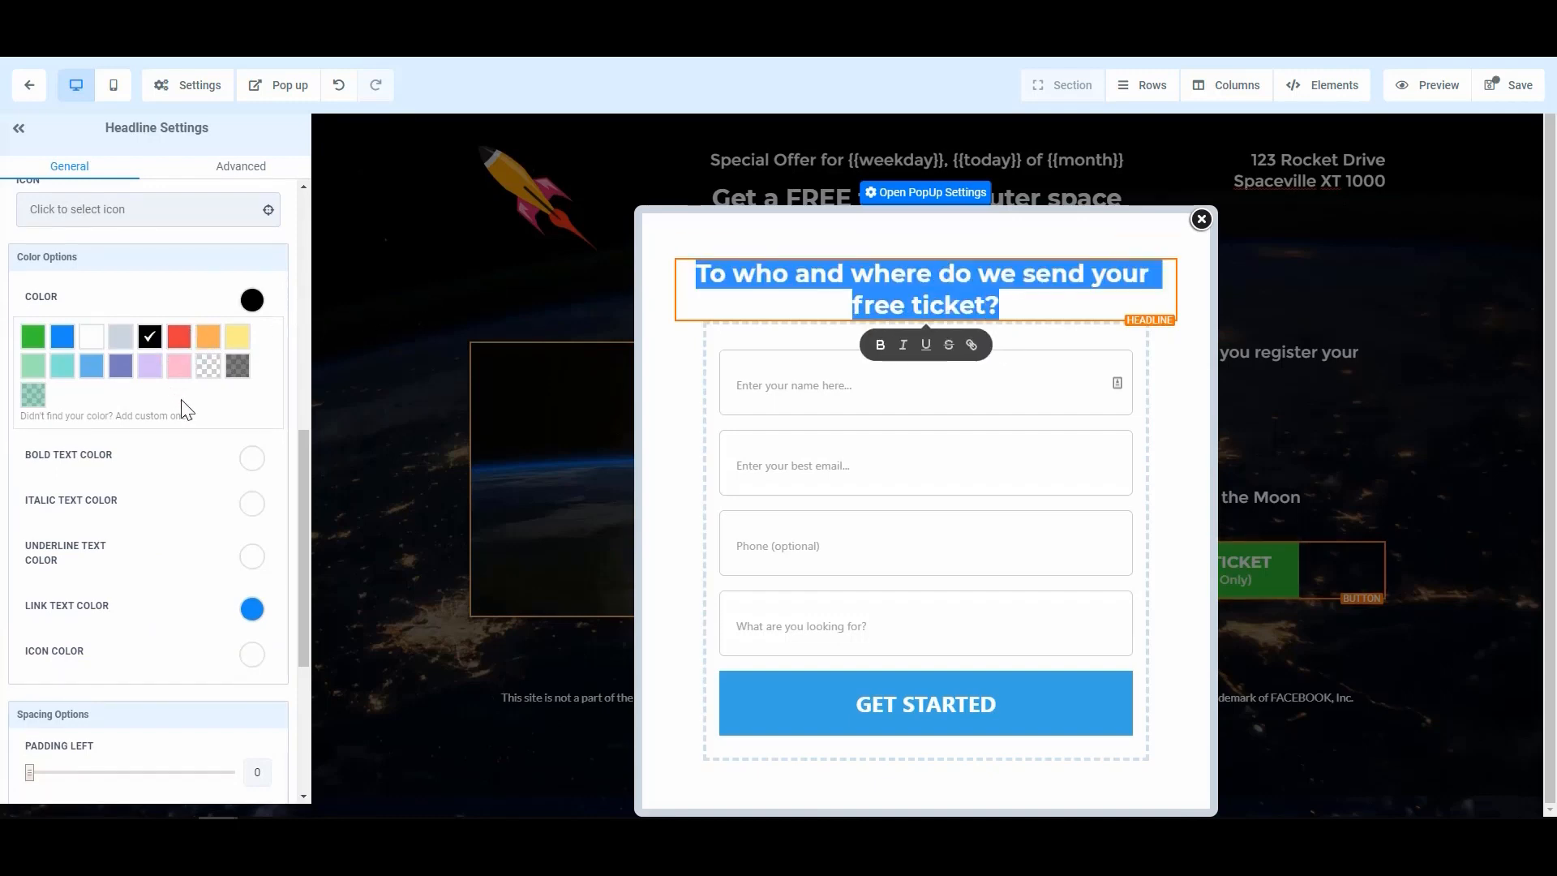
{"action": "left_click", "coordinate": [248, 458]}
{"action": "left_click", "coordinate": [151, 497]}
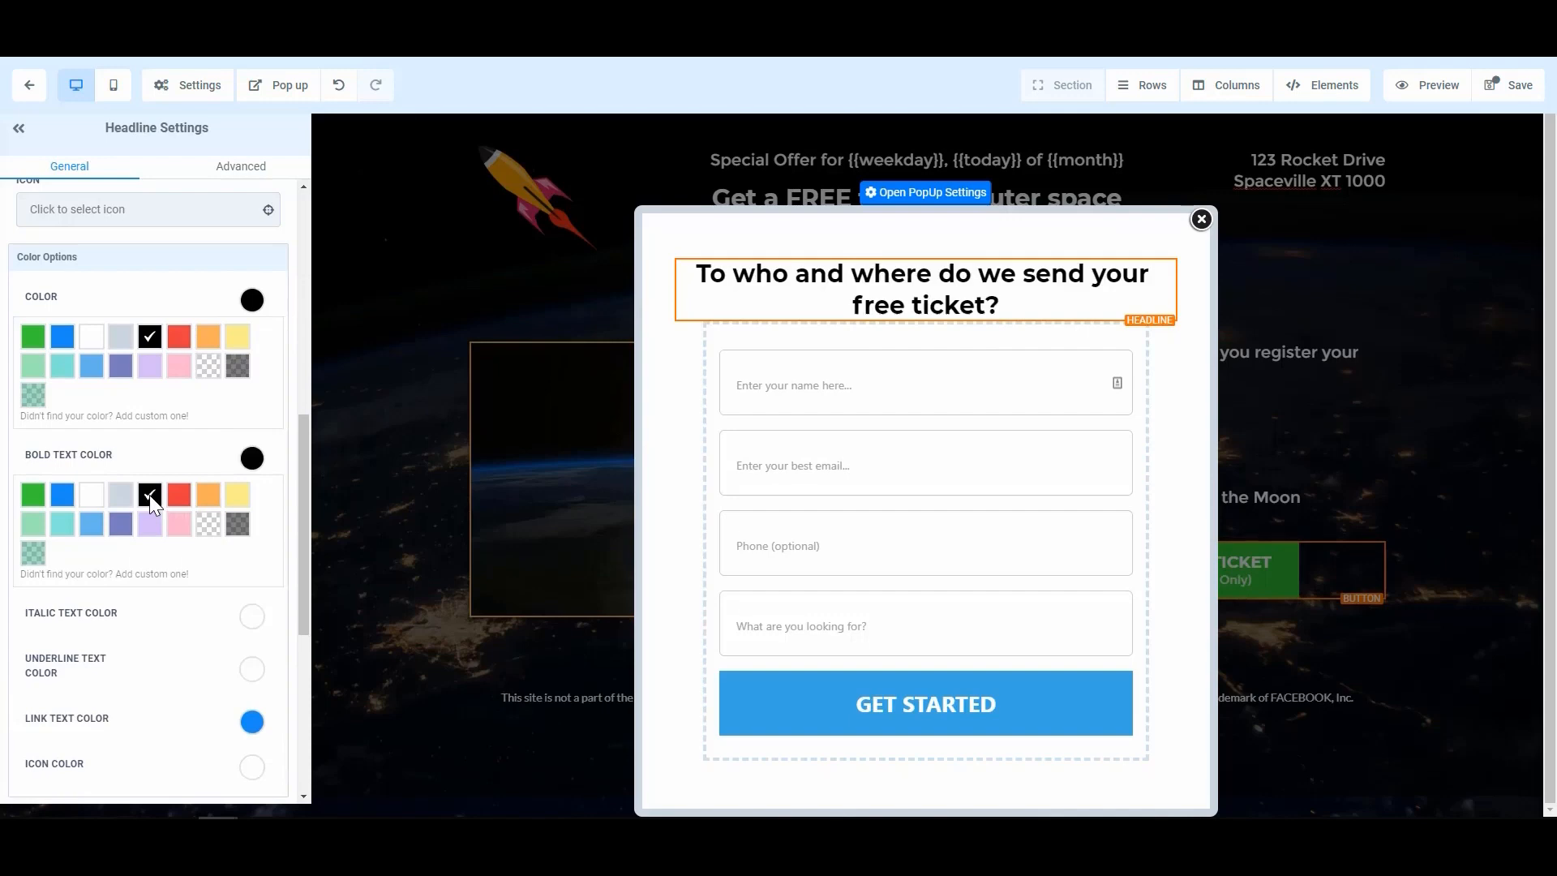
{"action": "left_click", "coordinate": [1233, 283]}
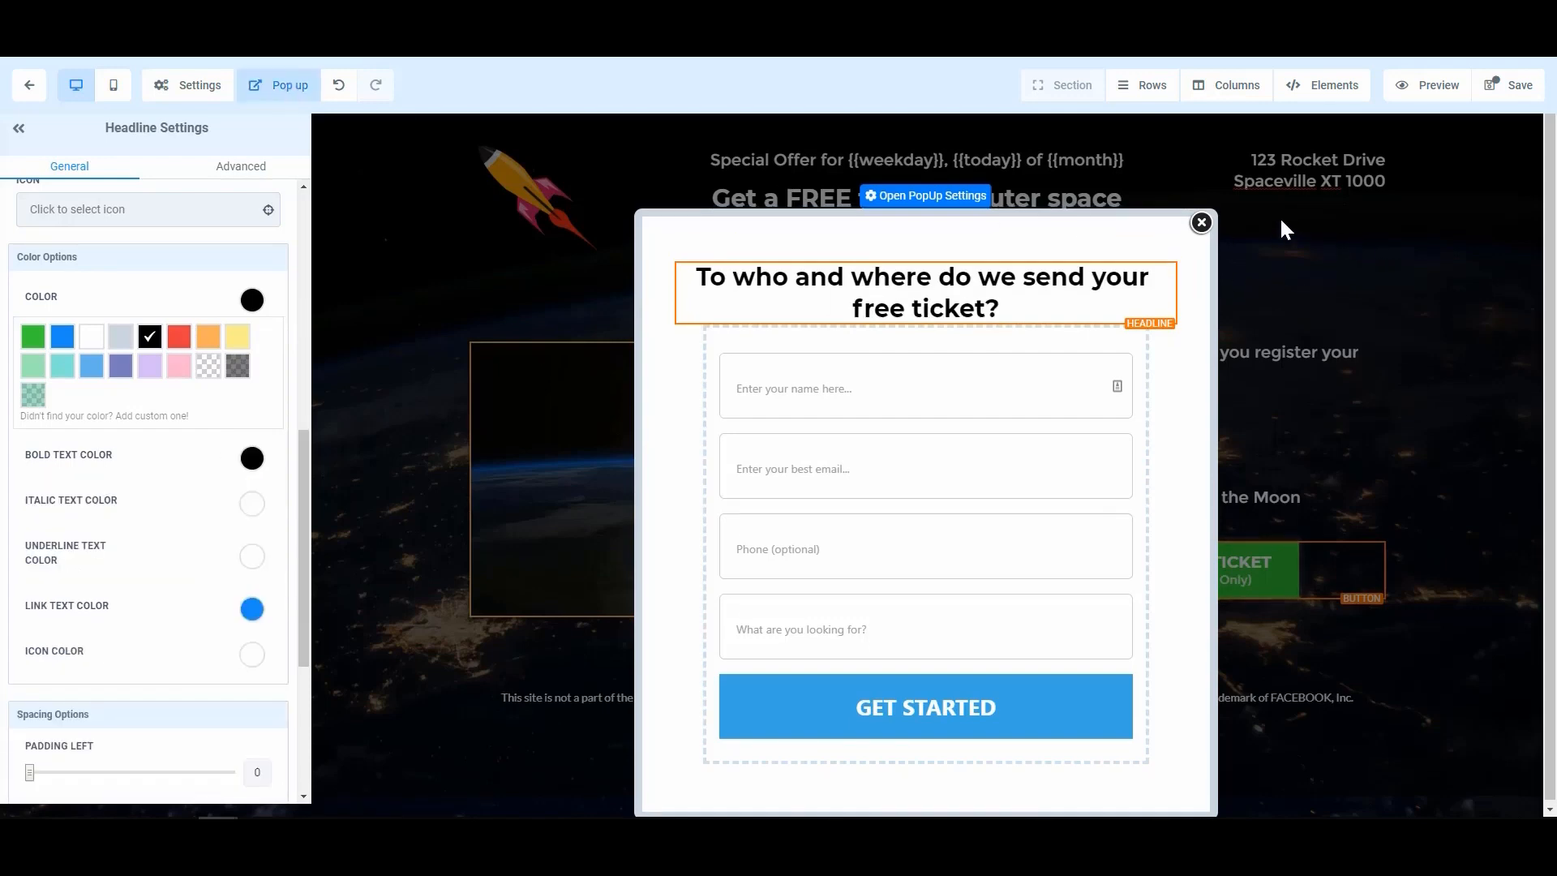
- Save and preview the page, test the popup form through the Claim Free Ticket button, and close the popup
{"action": "left_click", "coordinate": [1508, 91]}
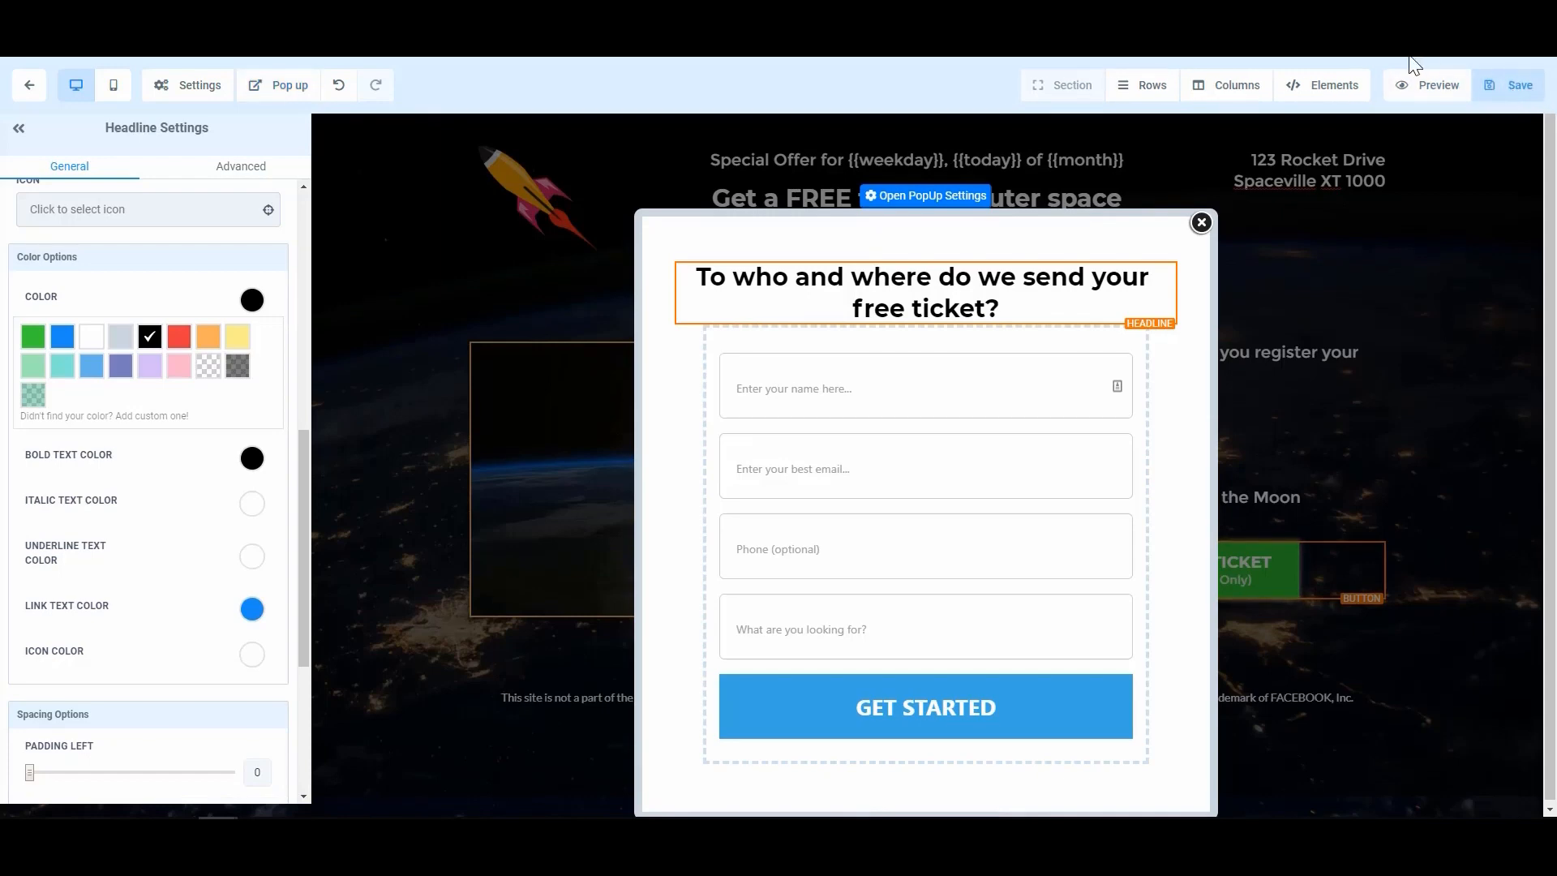
{"action": "left_click", "coordinate": [1429, 86]}
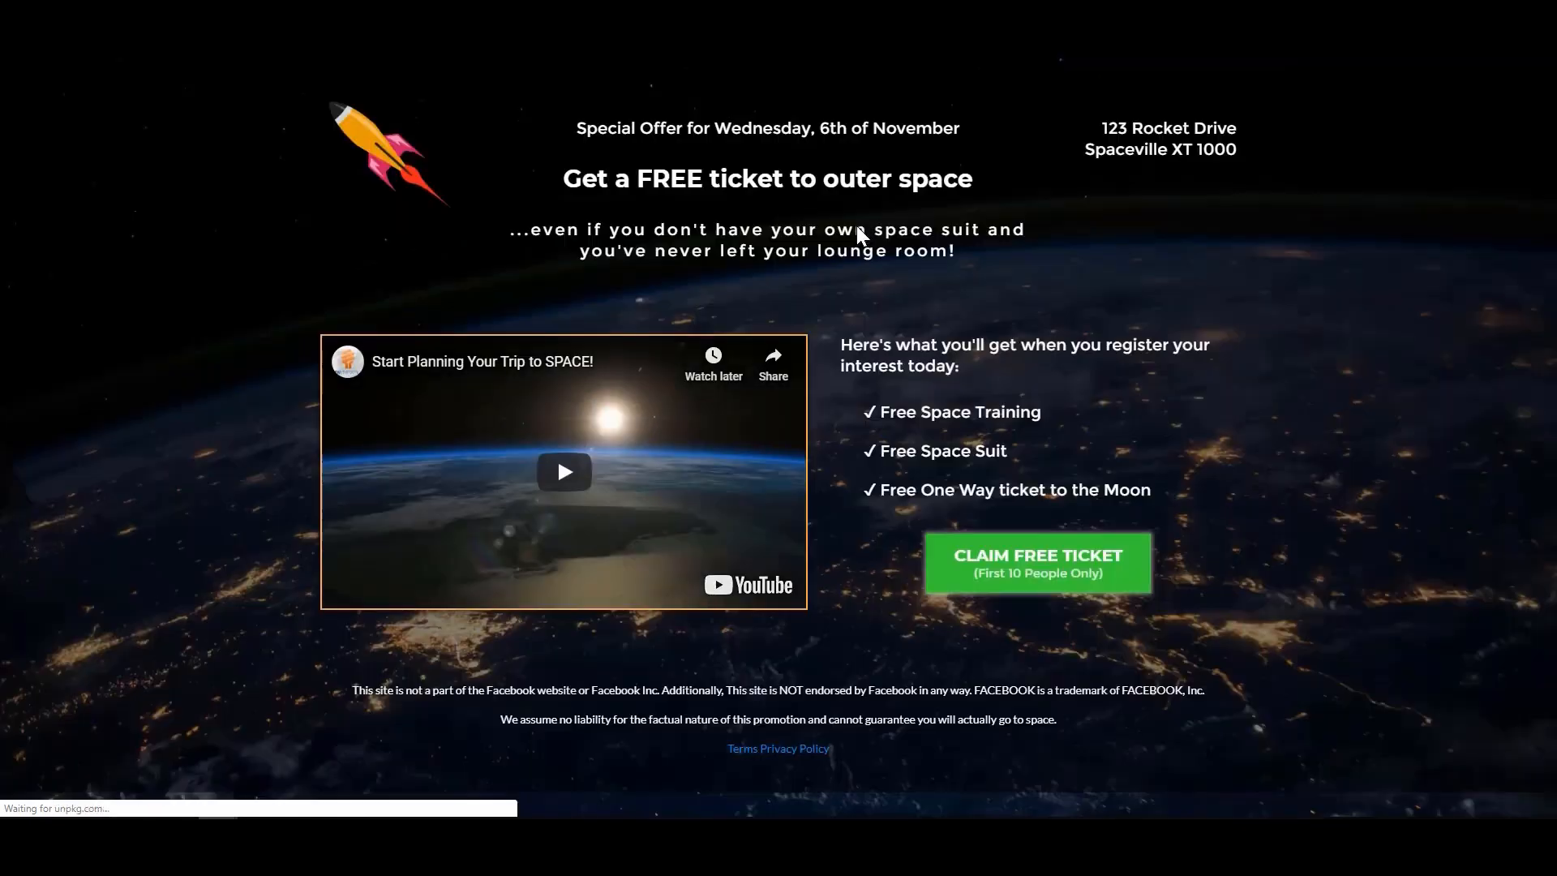
{"action": "left_click", "coordinate": [1068, 571]}
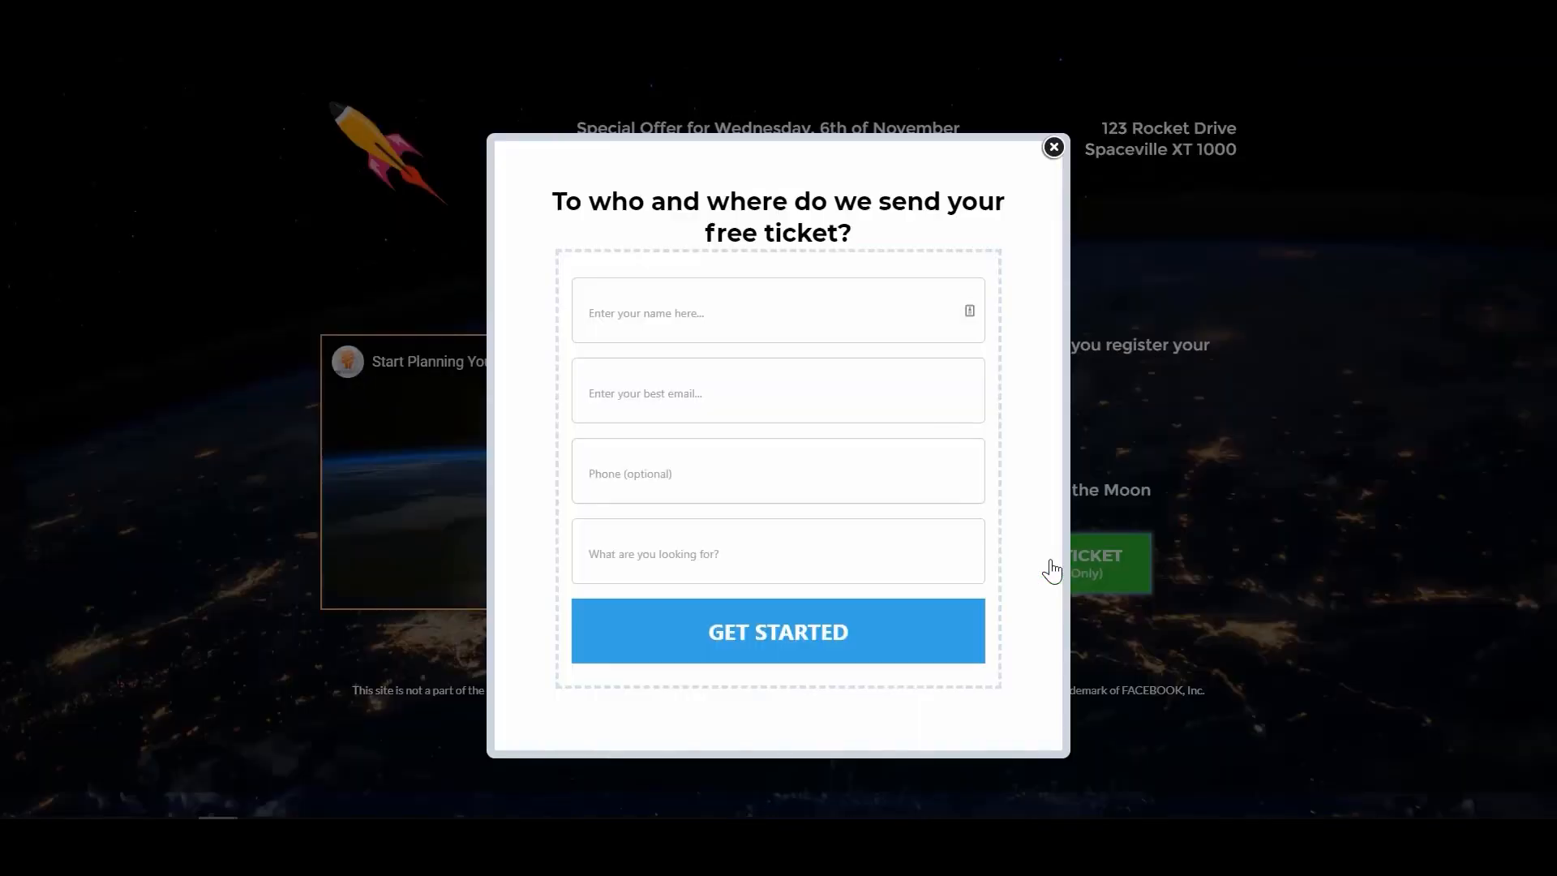
{"action": "left_click", "coordinate": [1054, 147]}
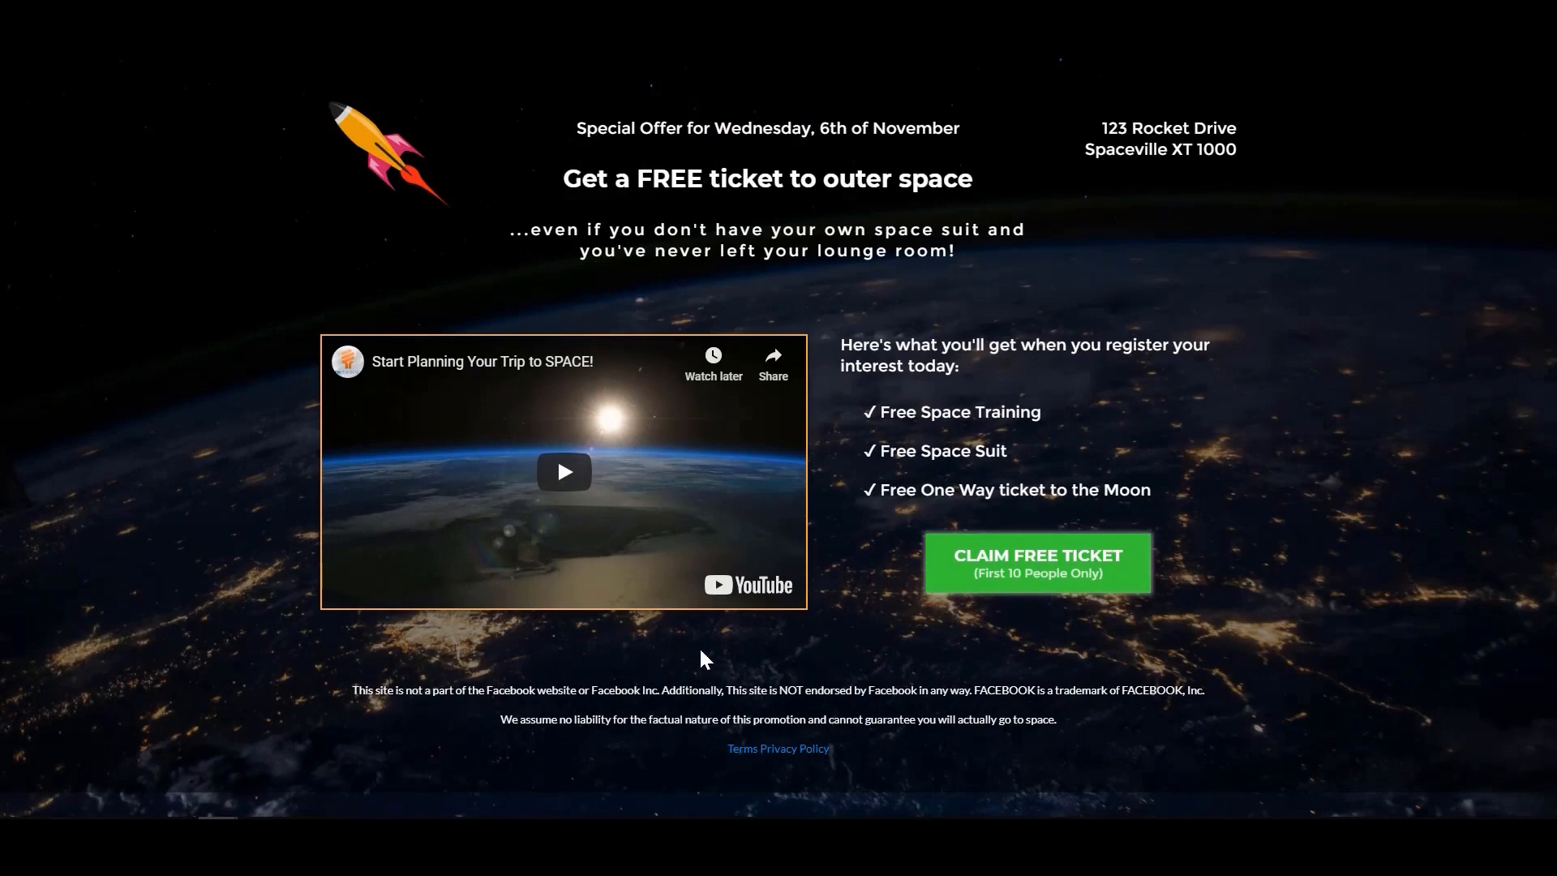